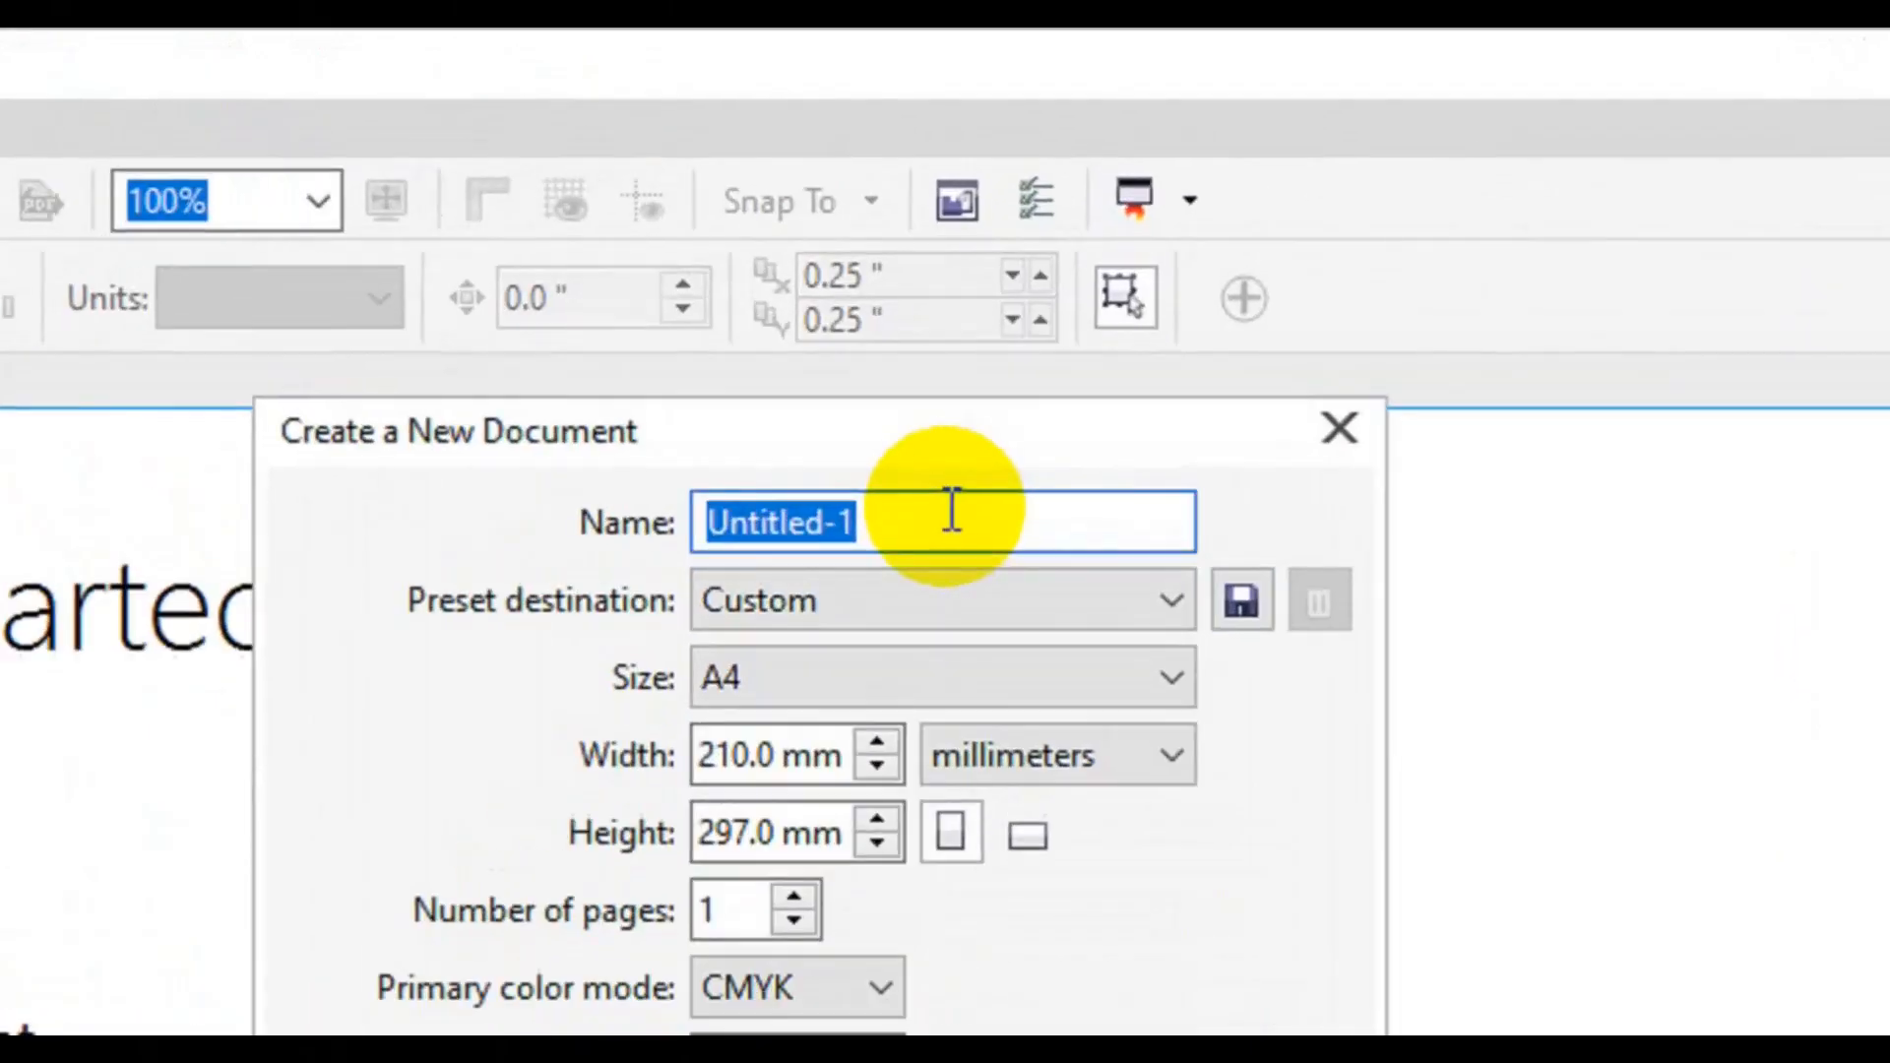
Create a new document named 'DL Flyer Design', 21 × 43 inches, with inch units.
type("d")
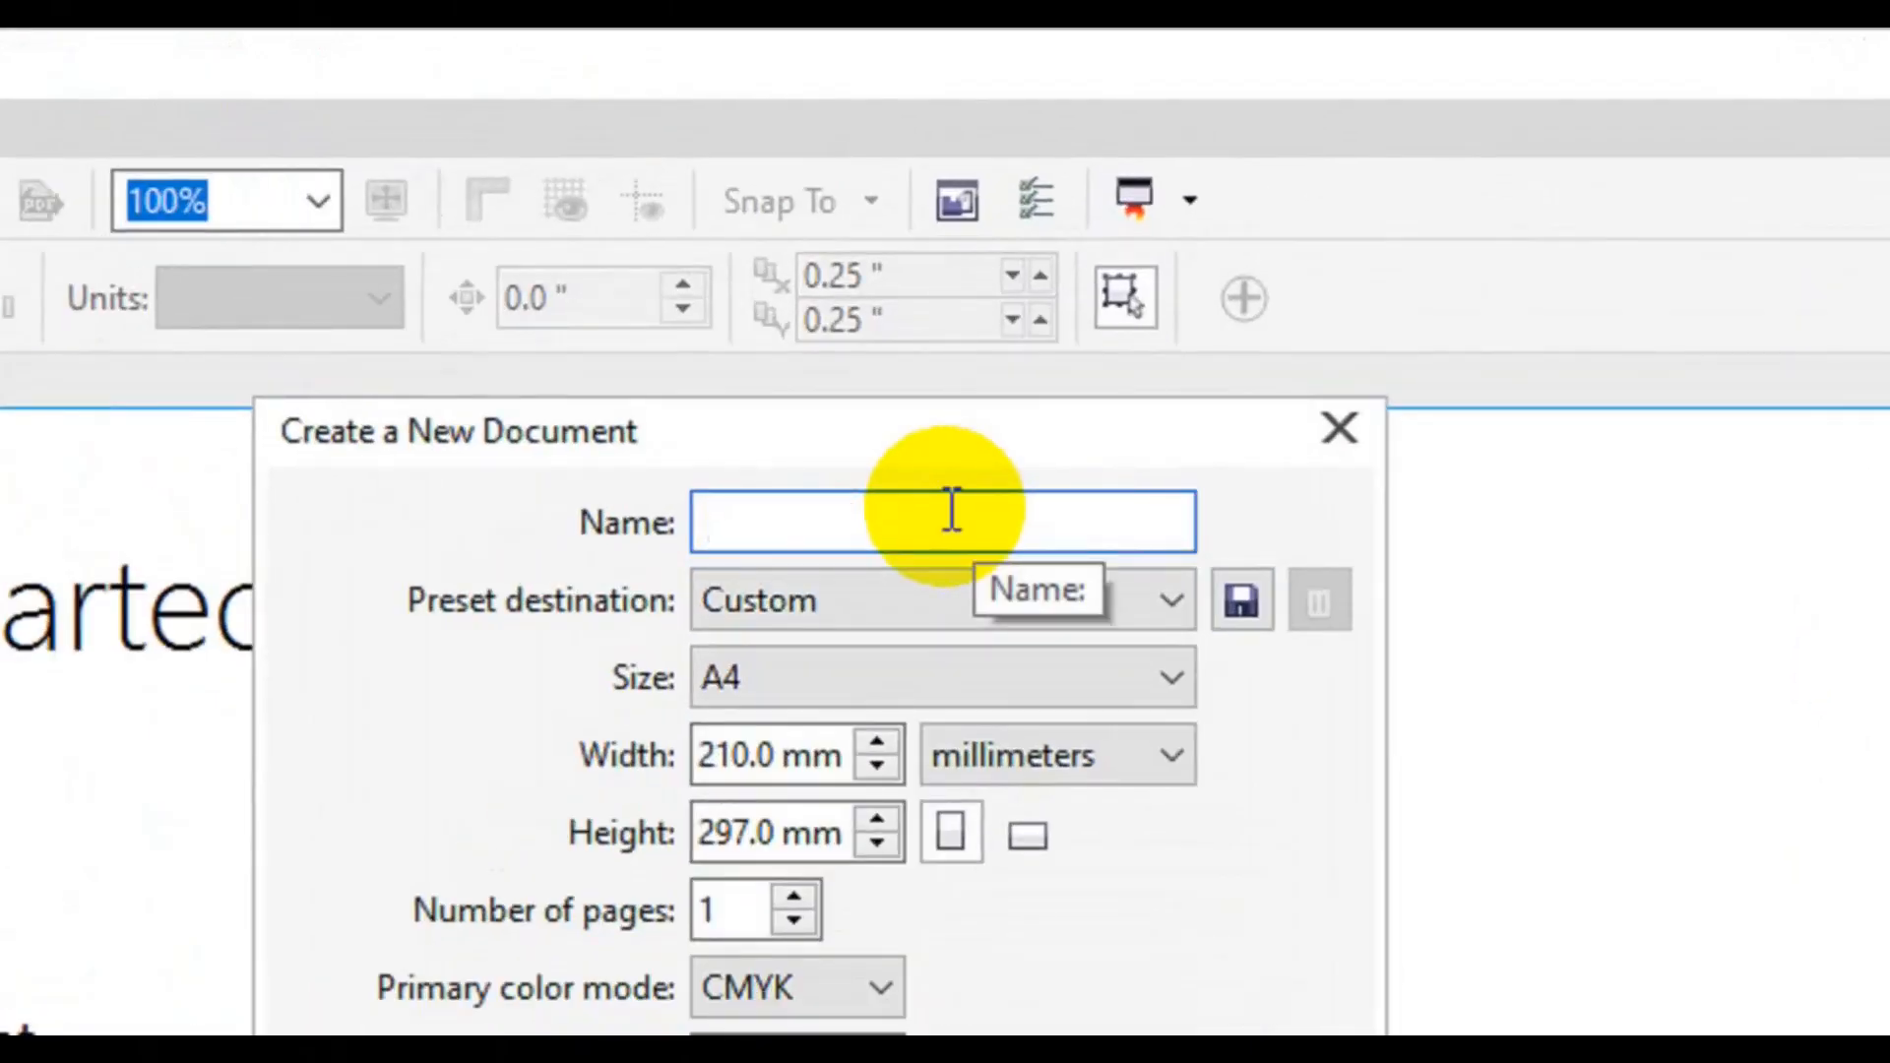
type("DL F")
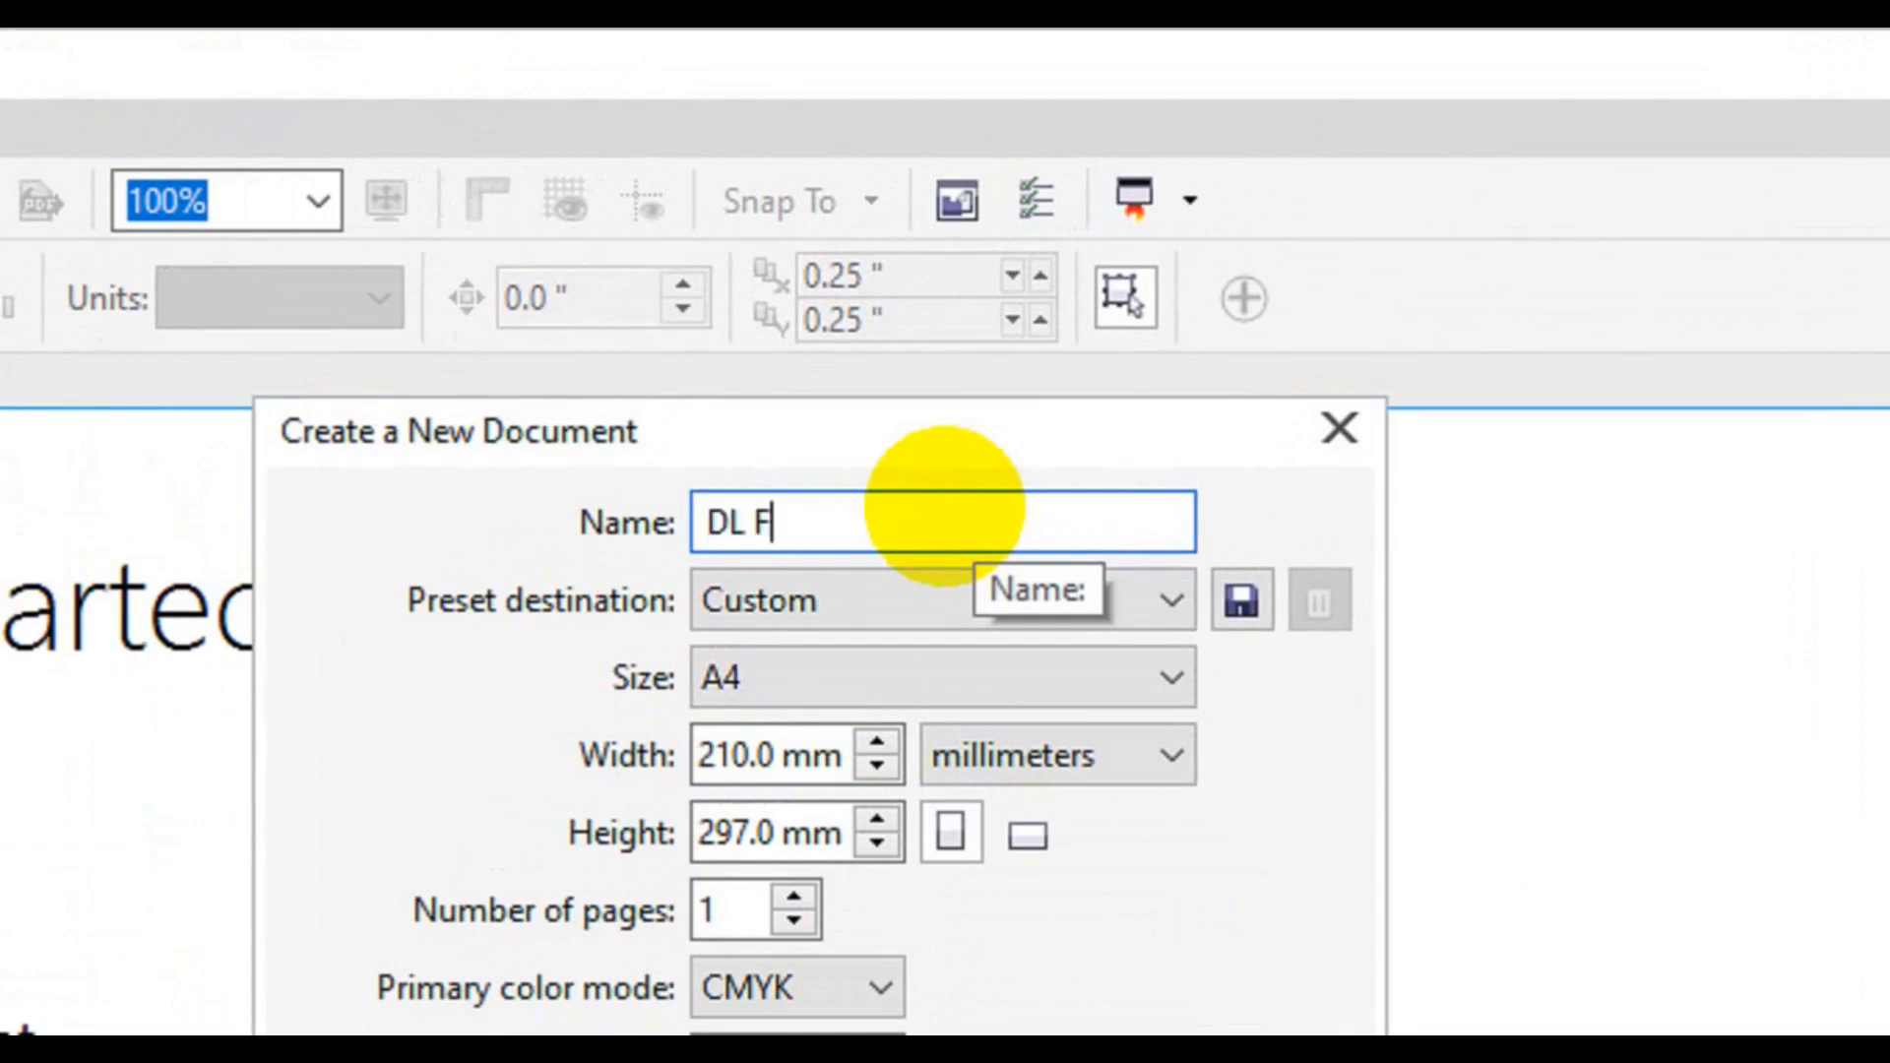
type("lyer Design")
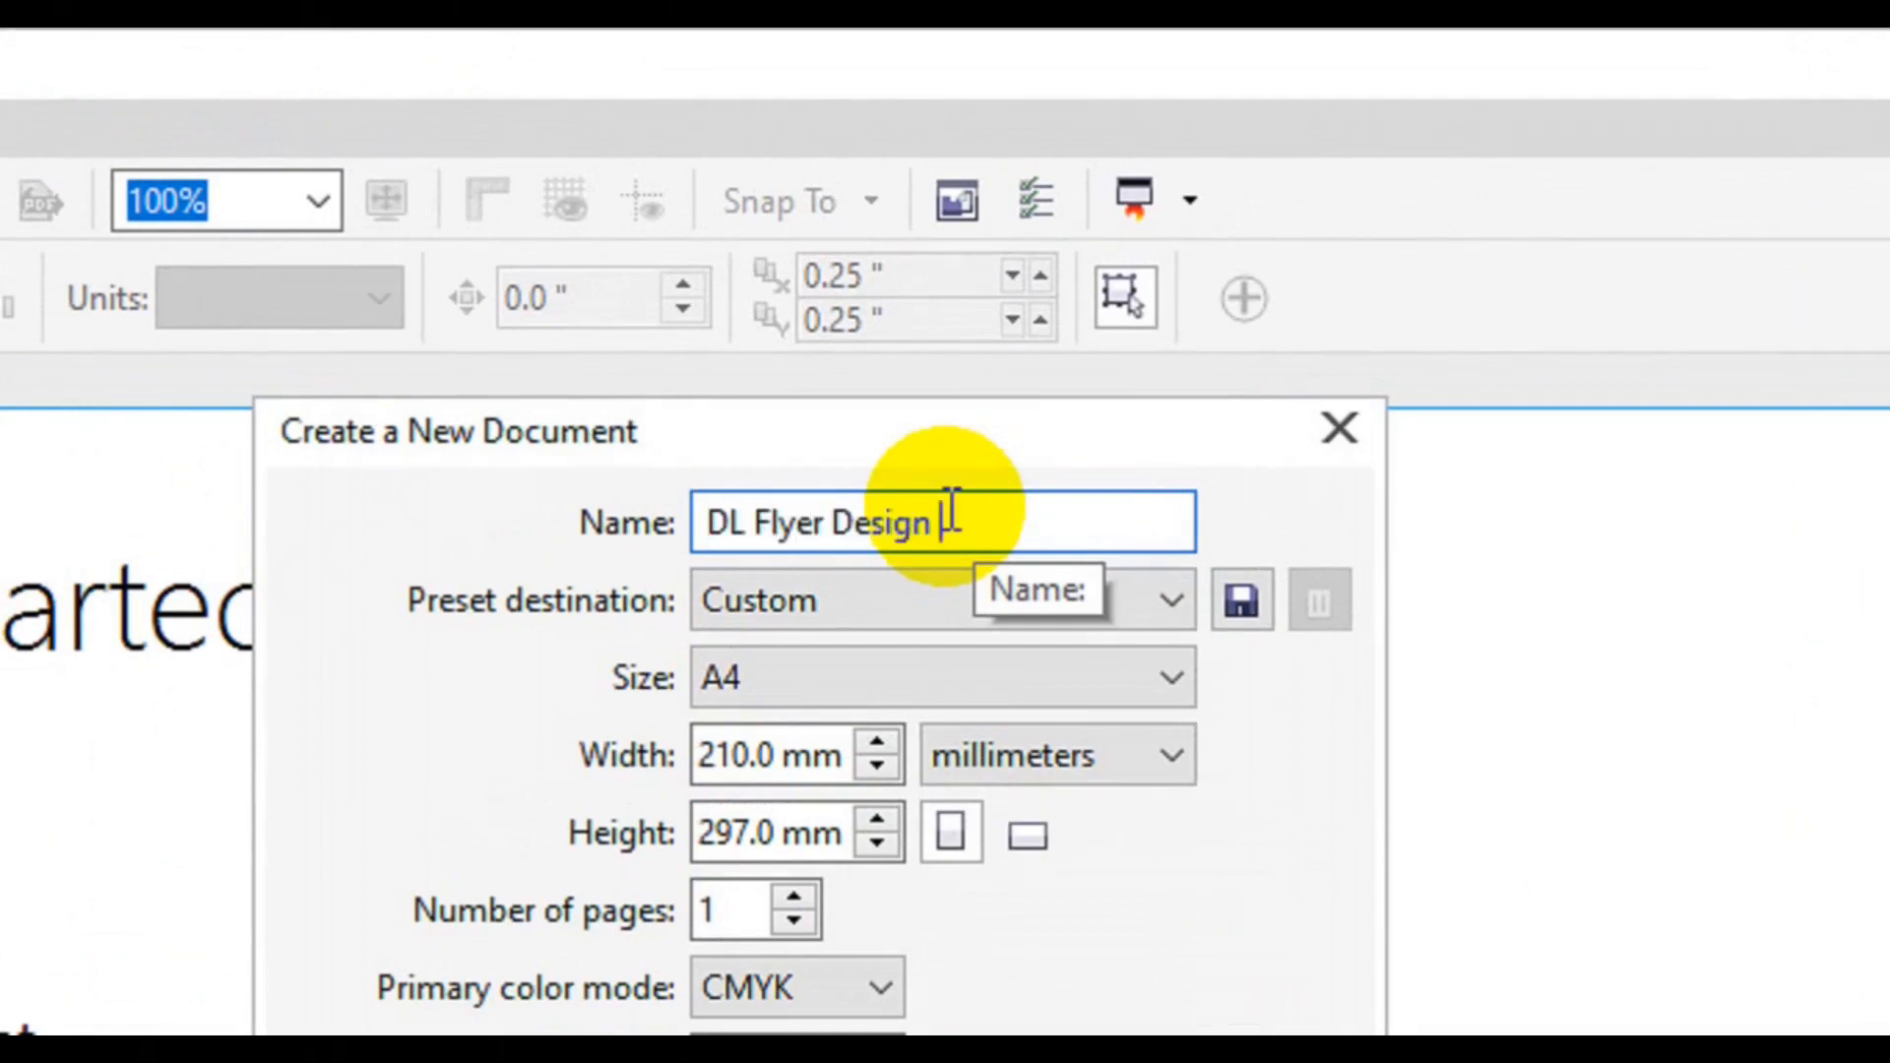
left_click(1048, 756)
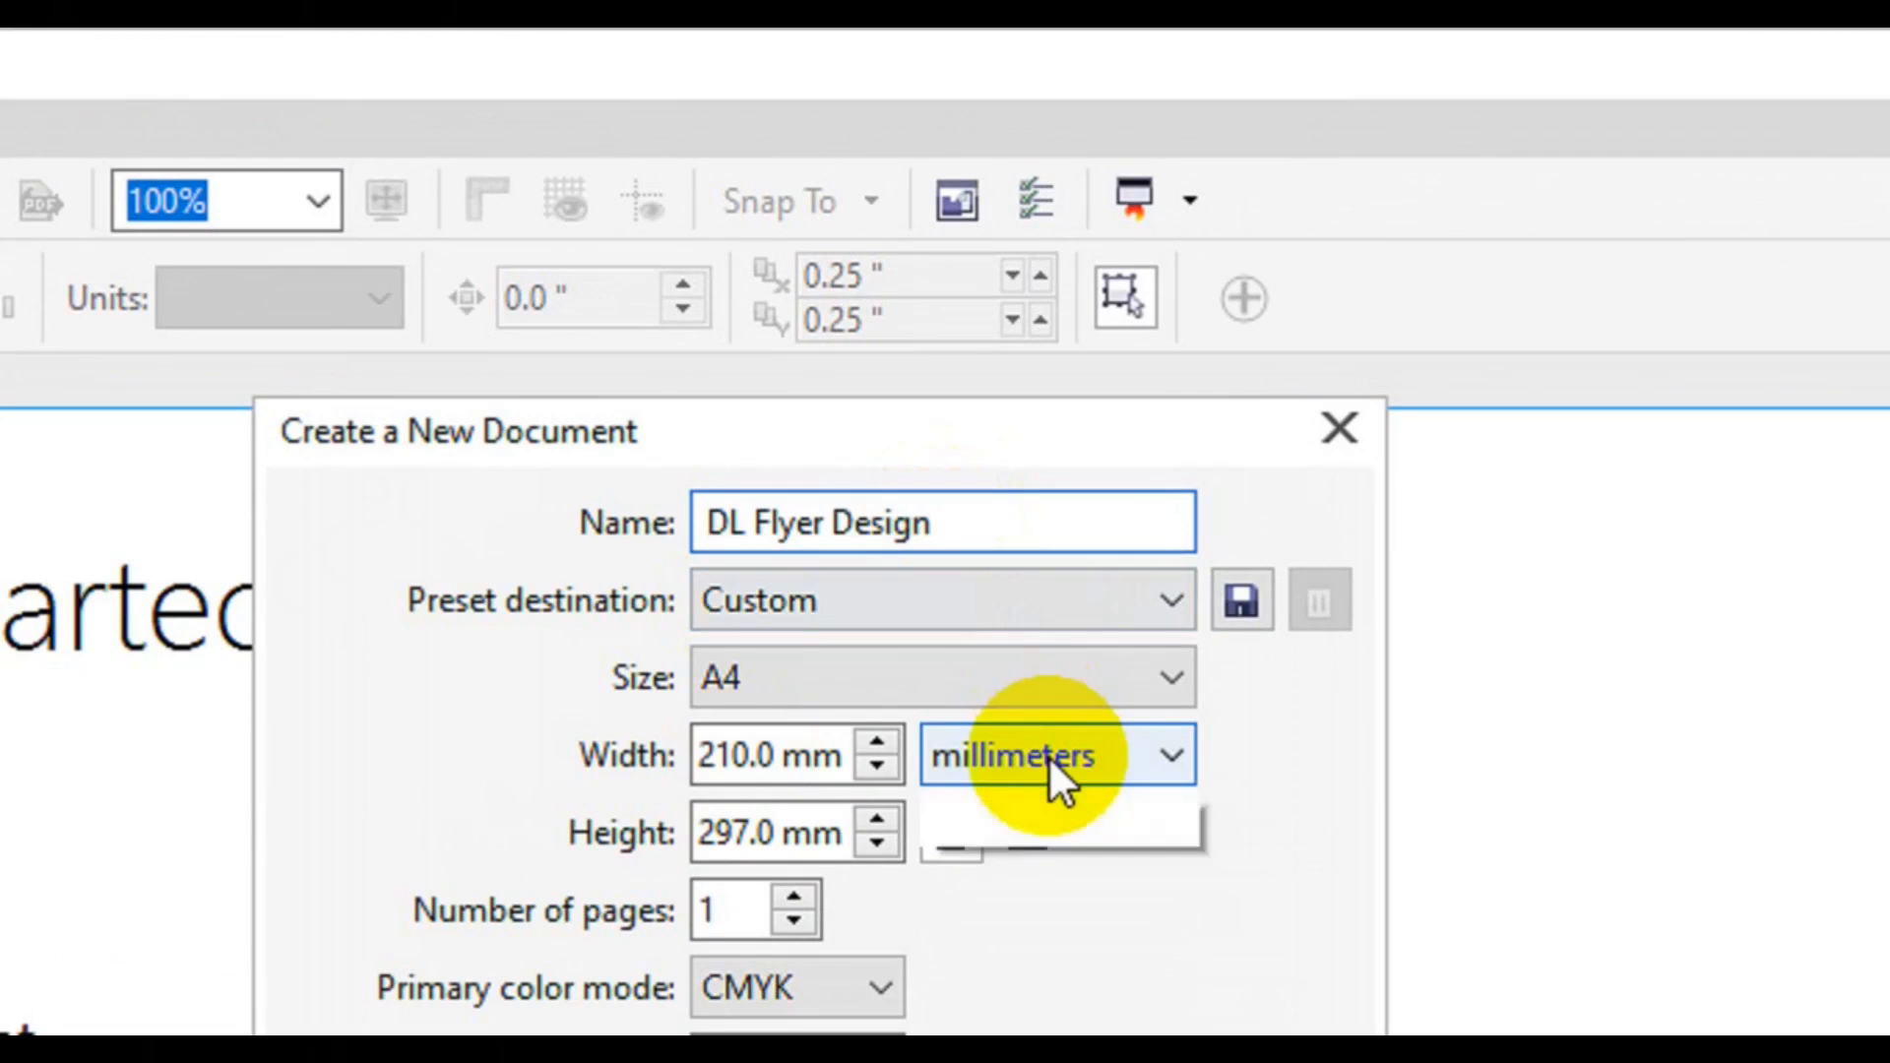
left_click(1052, 806)
left_click_drag(816, 757, 587, 776)
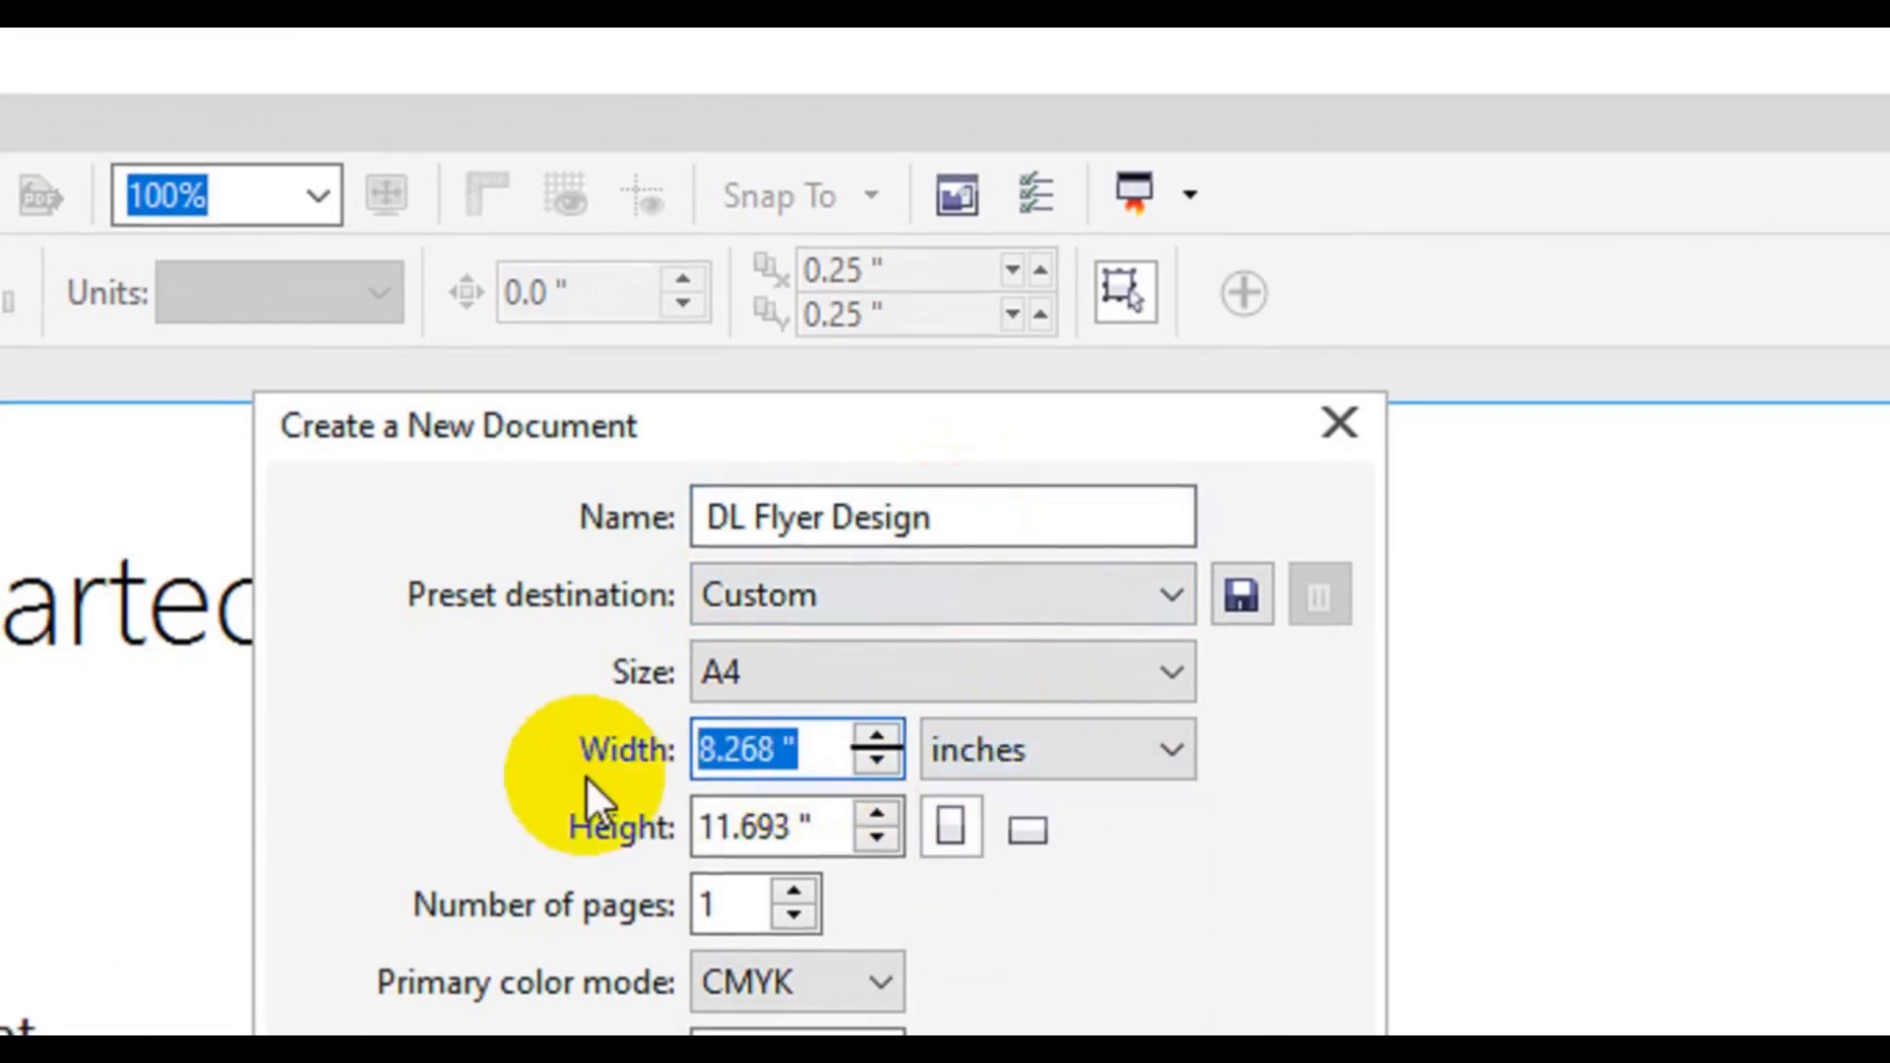
type("21")
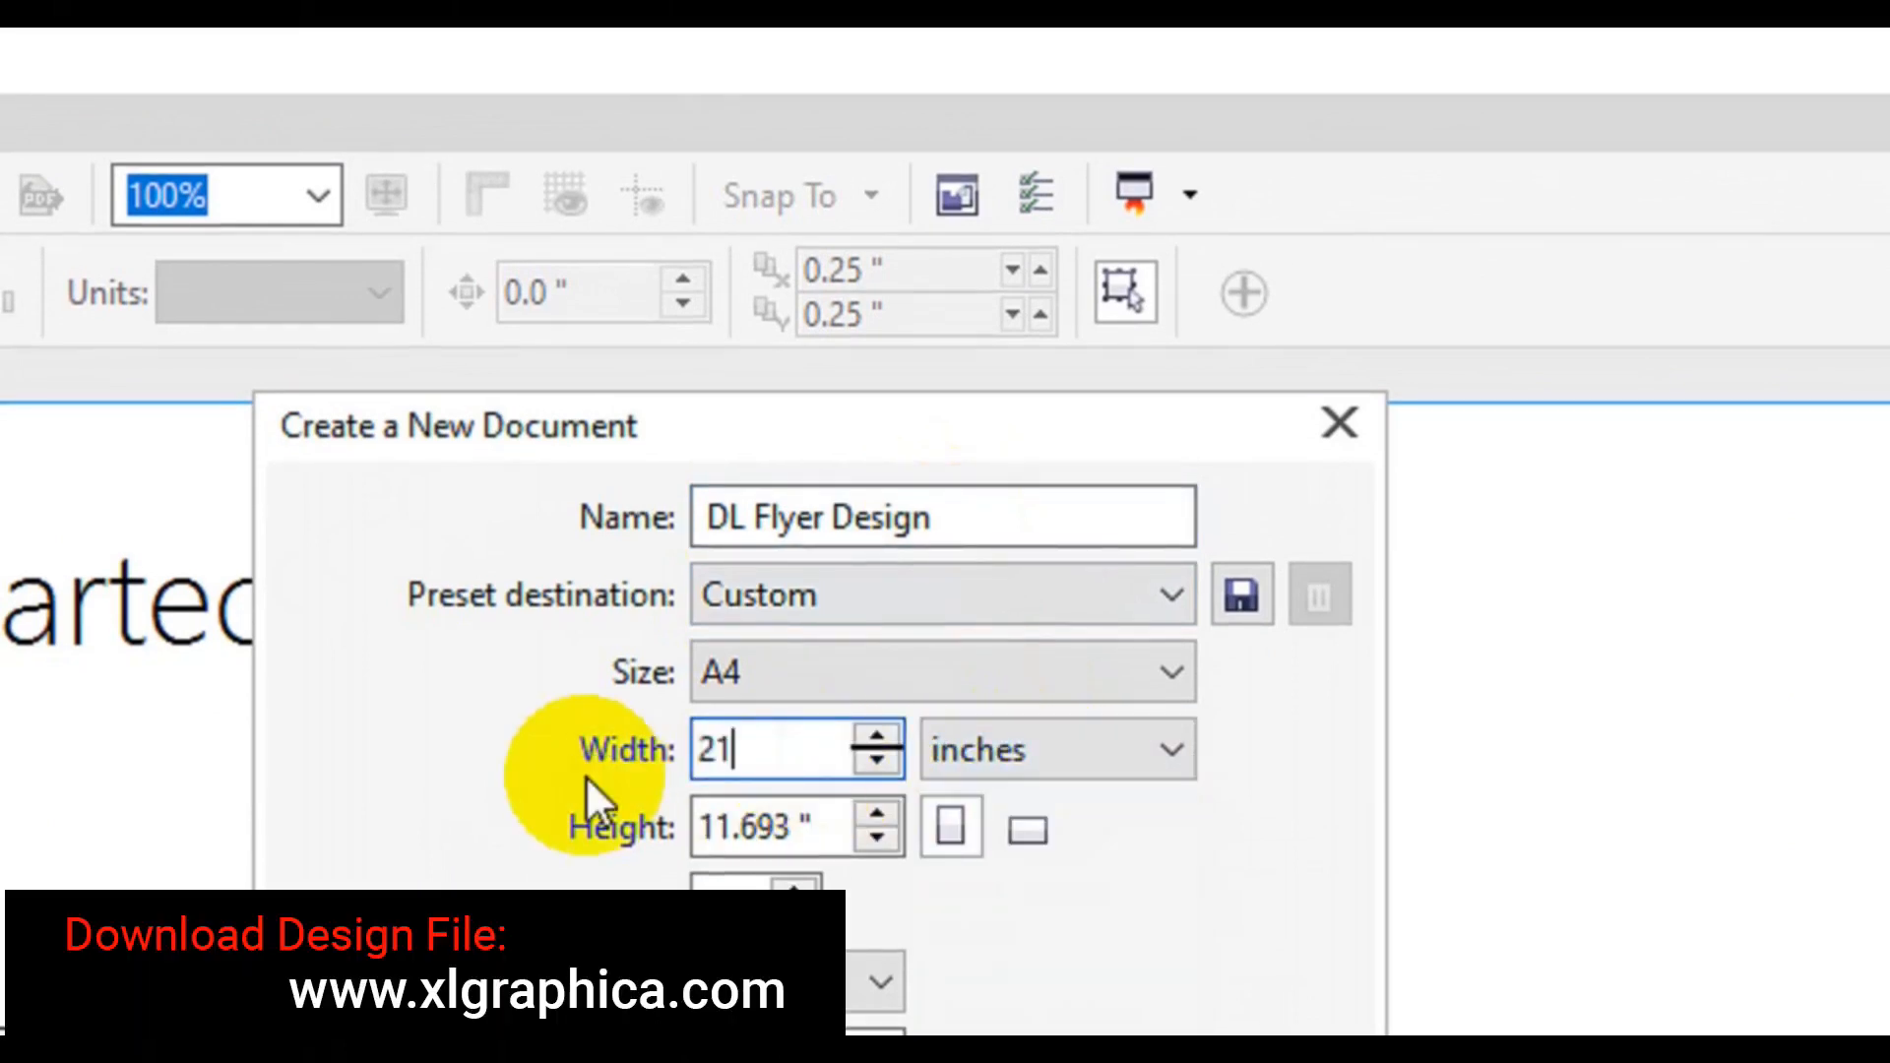
key("Tab")
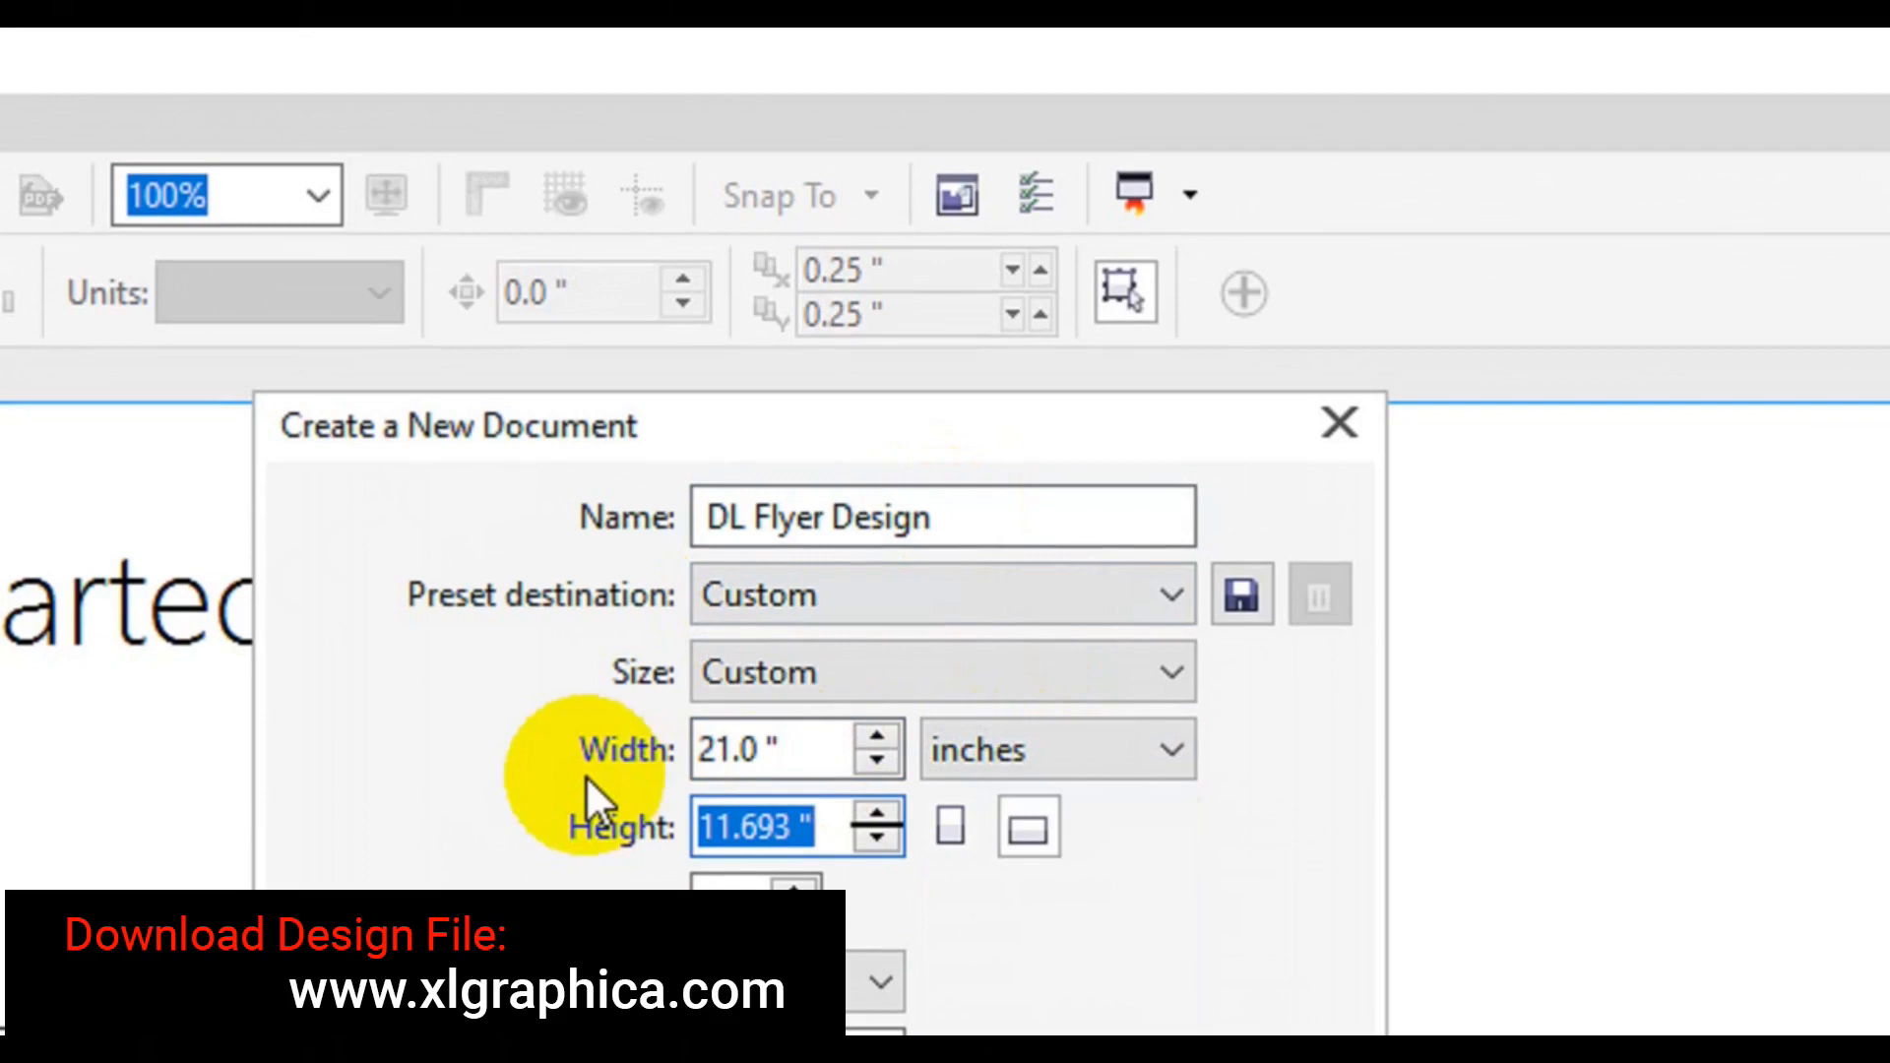
type("43")
left_click(772, 1053)
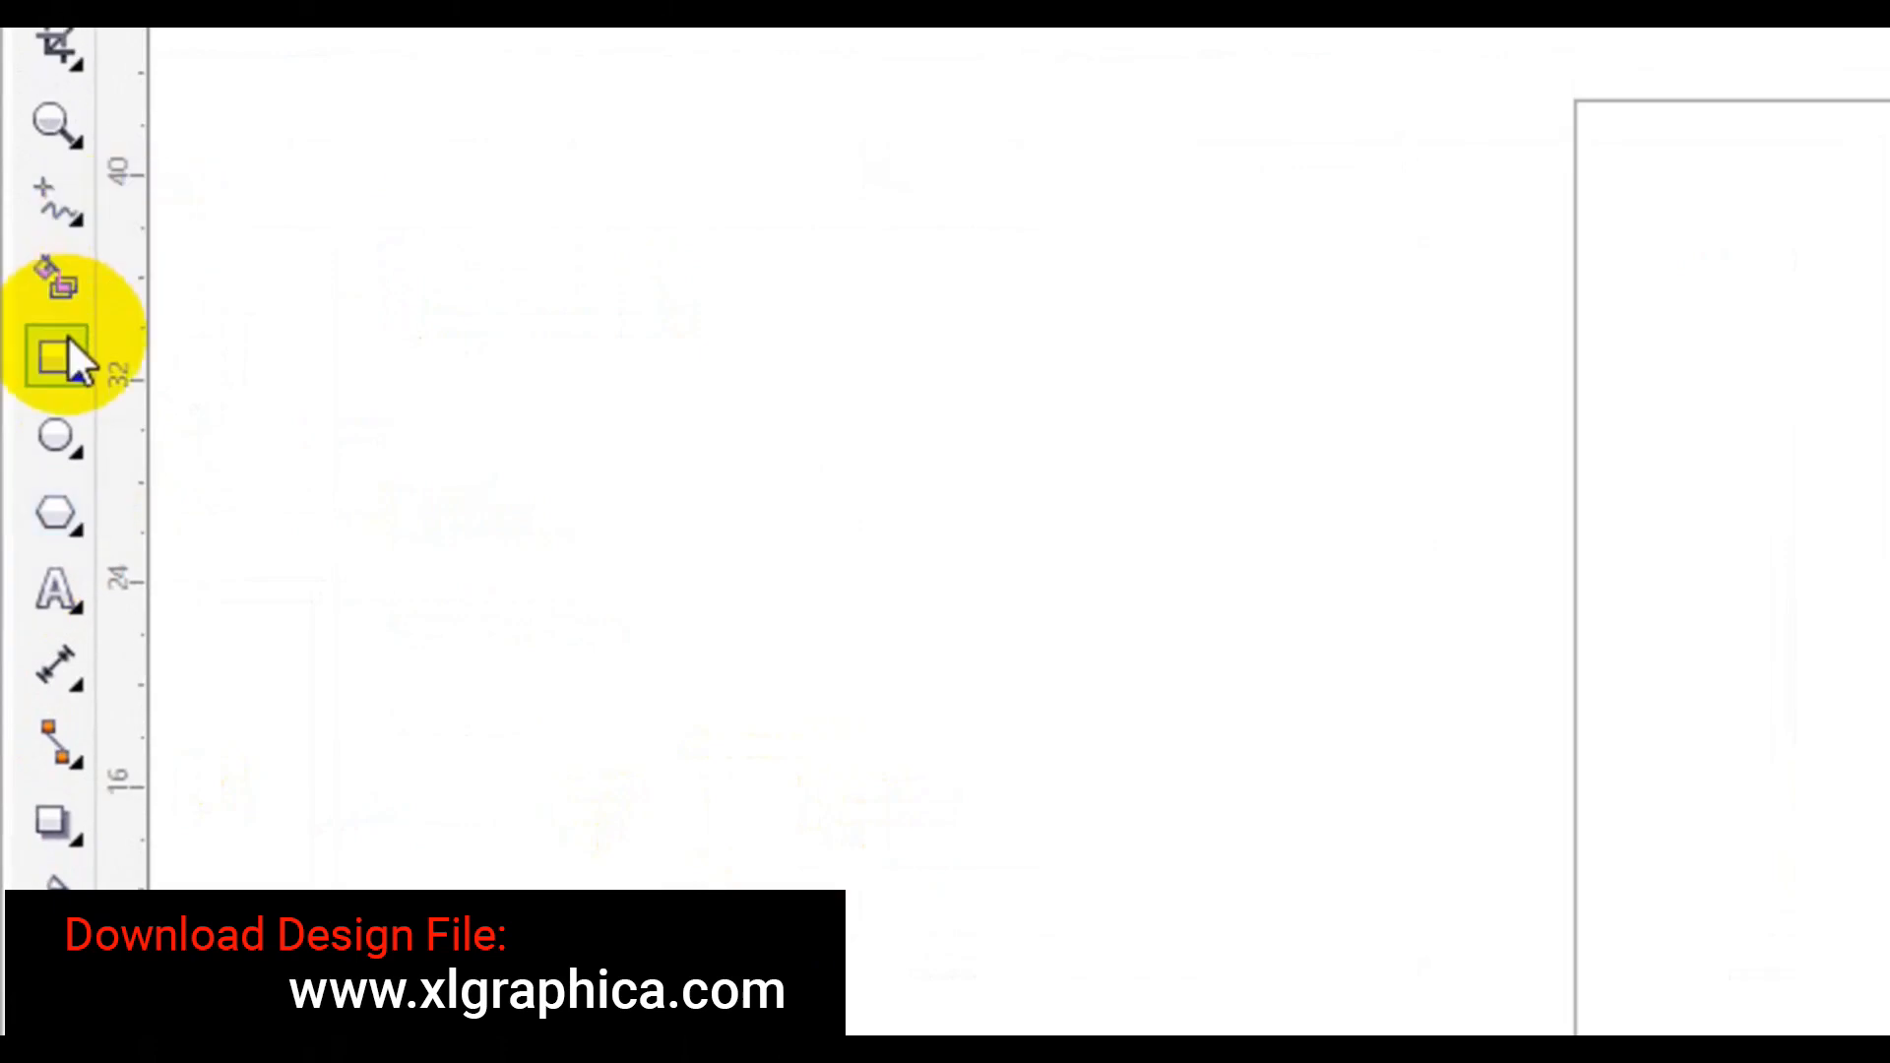
Add a page-sized 21 × 43 inch rectangle and a horizontal guideline across the page.
double_click(67, 340)
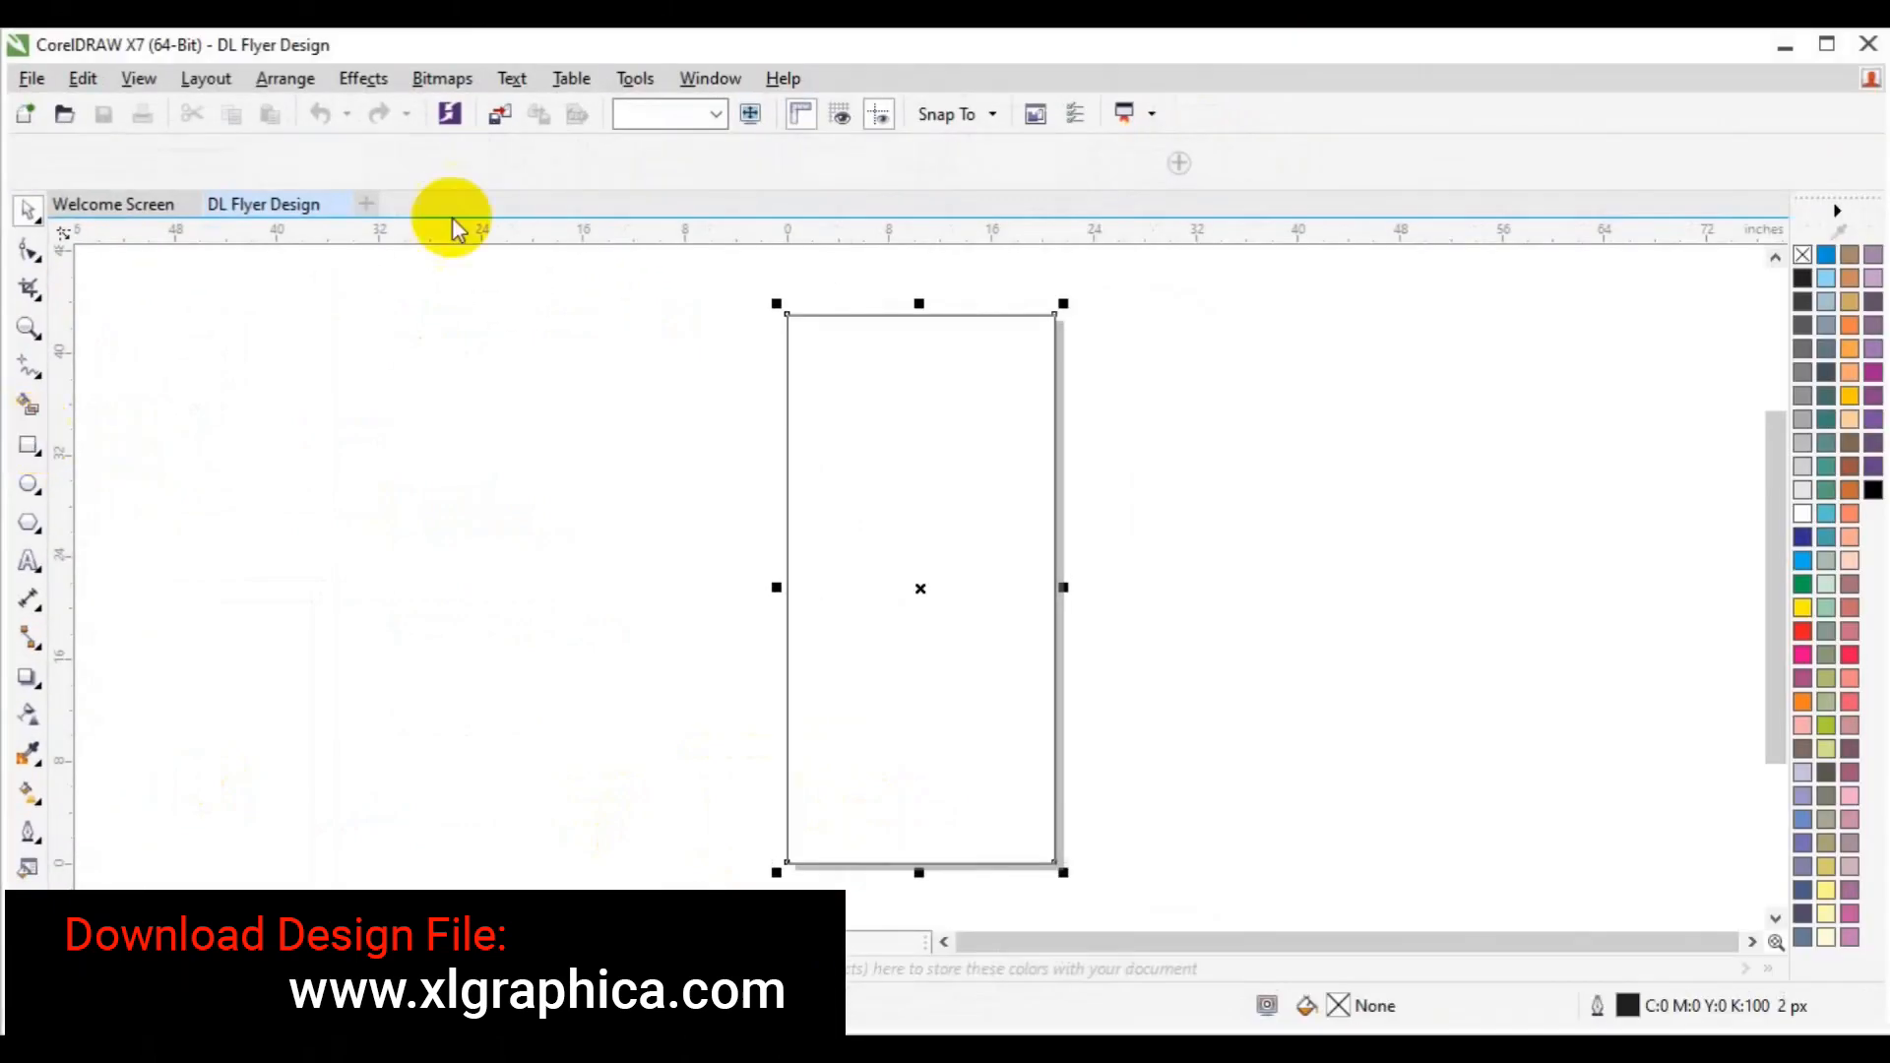
left_click_drag(630, 238, 754, 665)
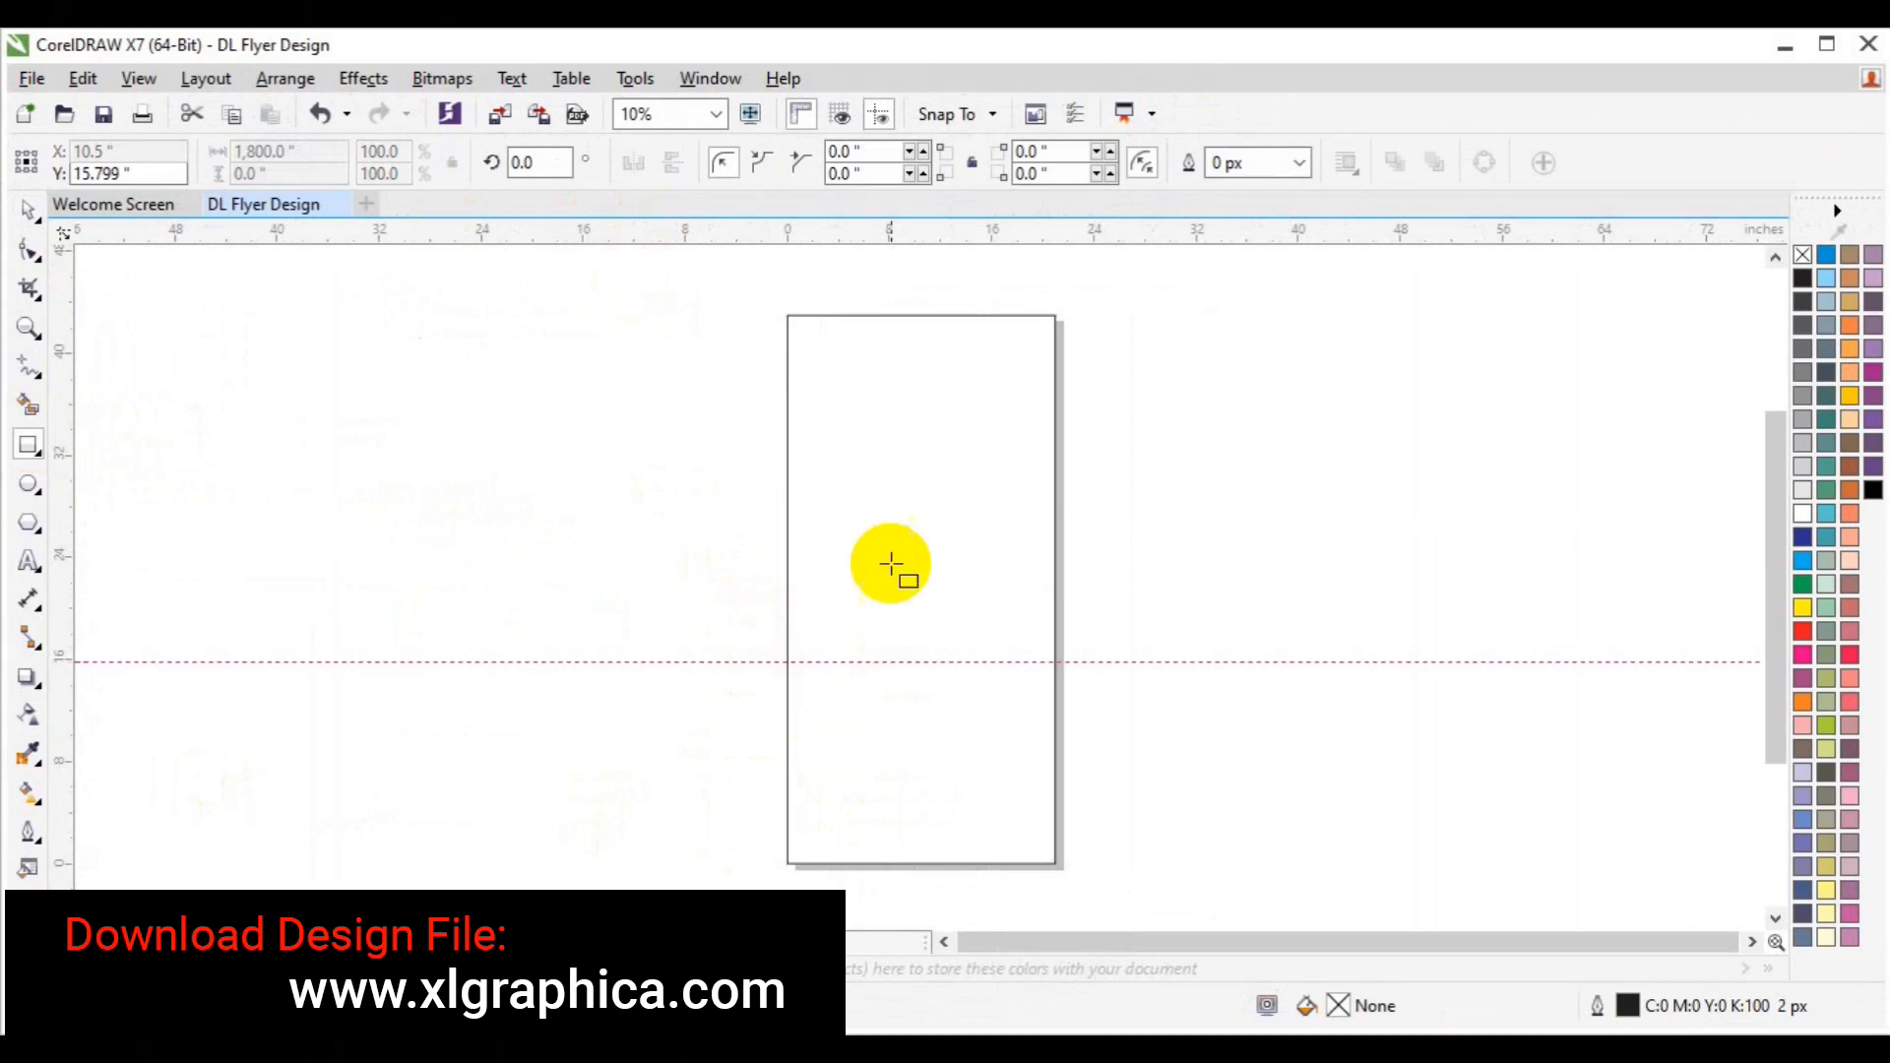
left_click(924, 523)
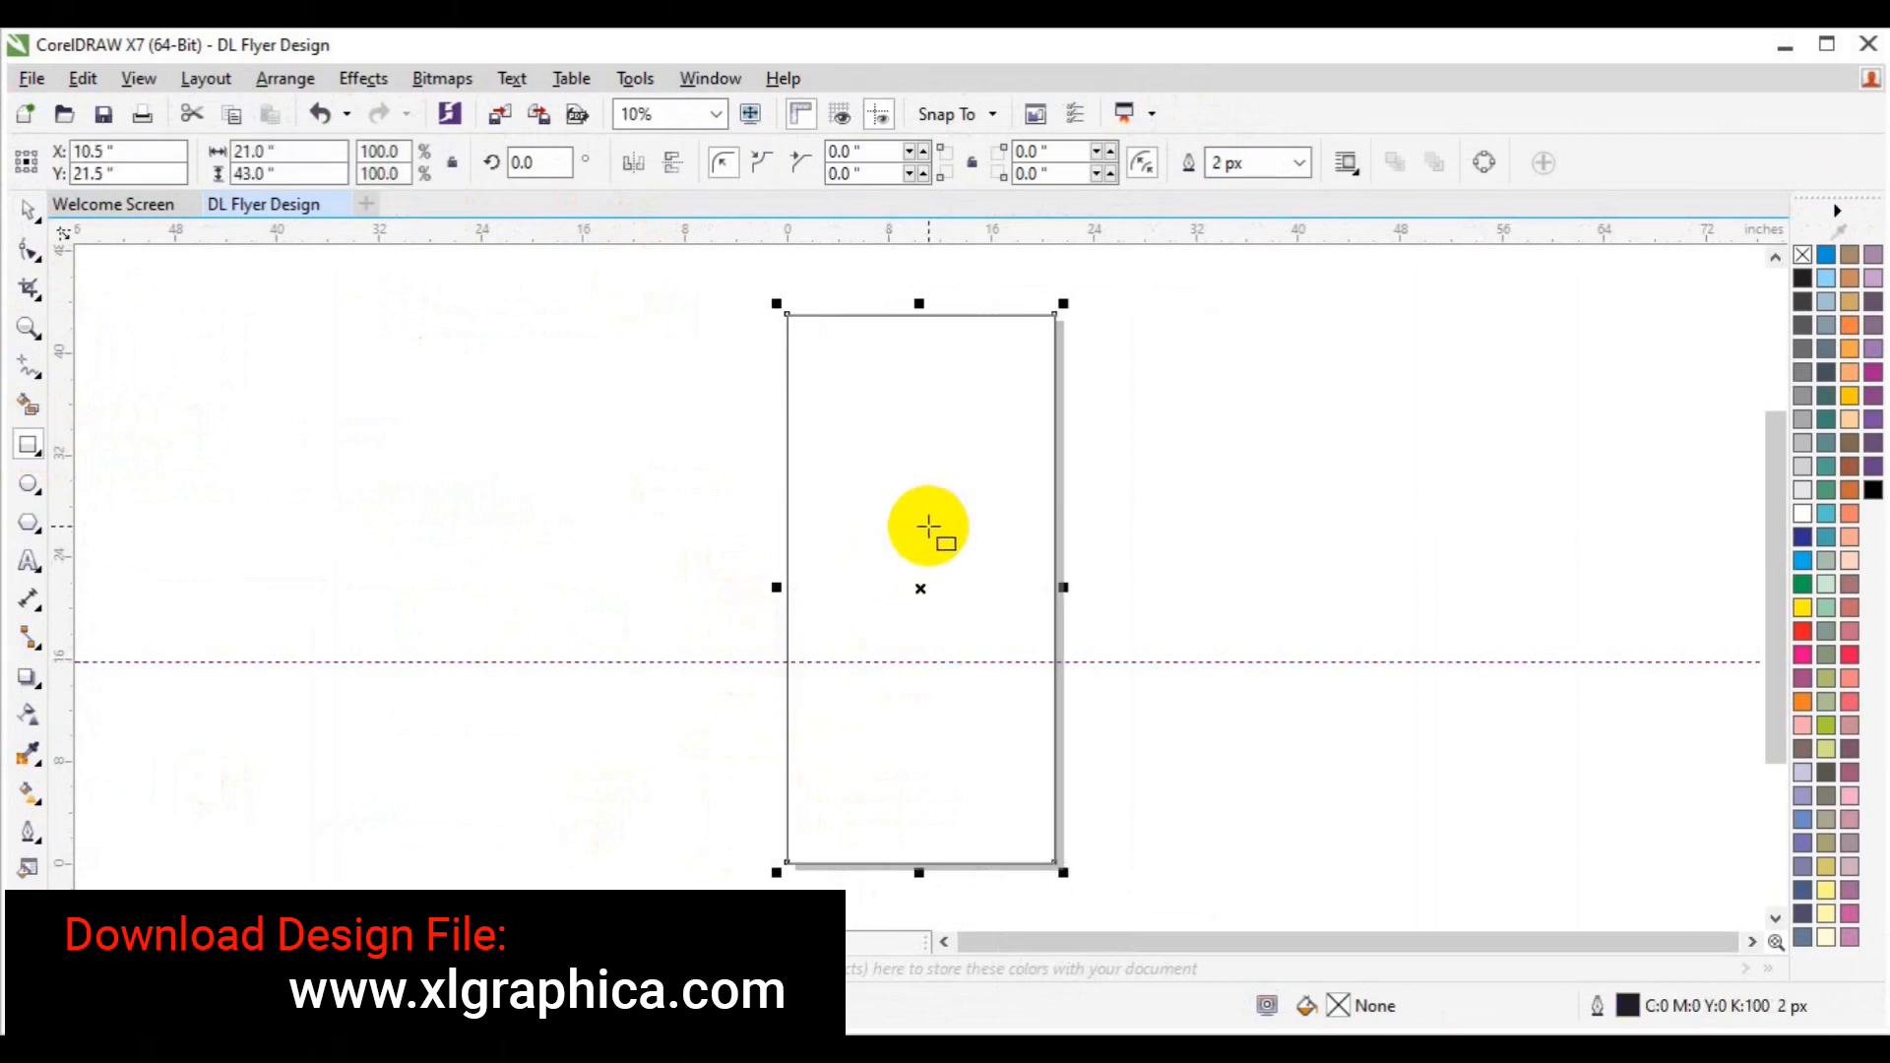
Draw a 15.202-inch circle to the left of the page.
left_click(29, 484)
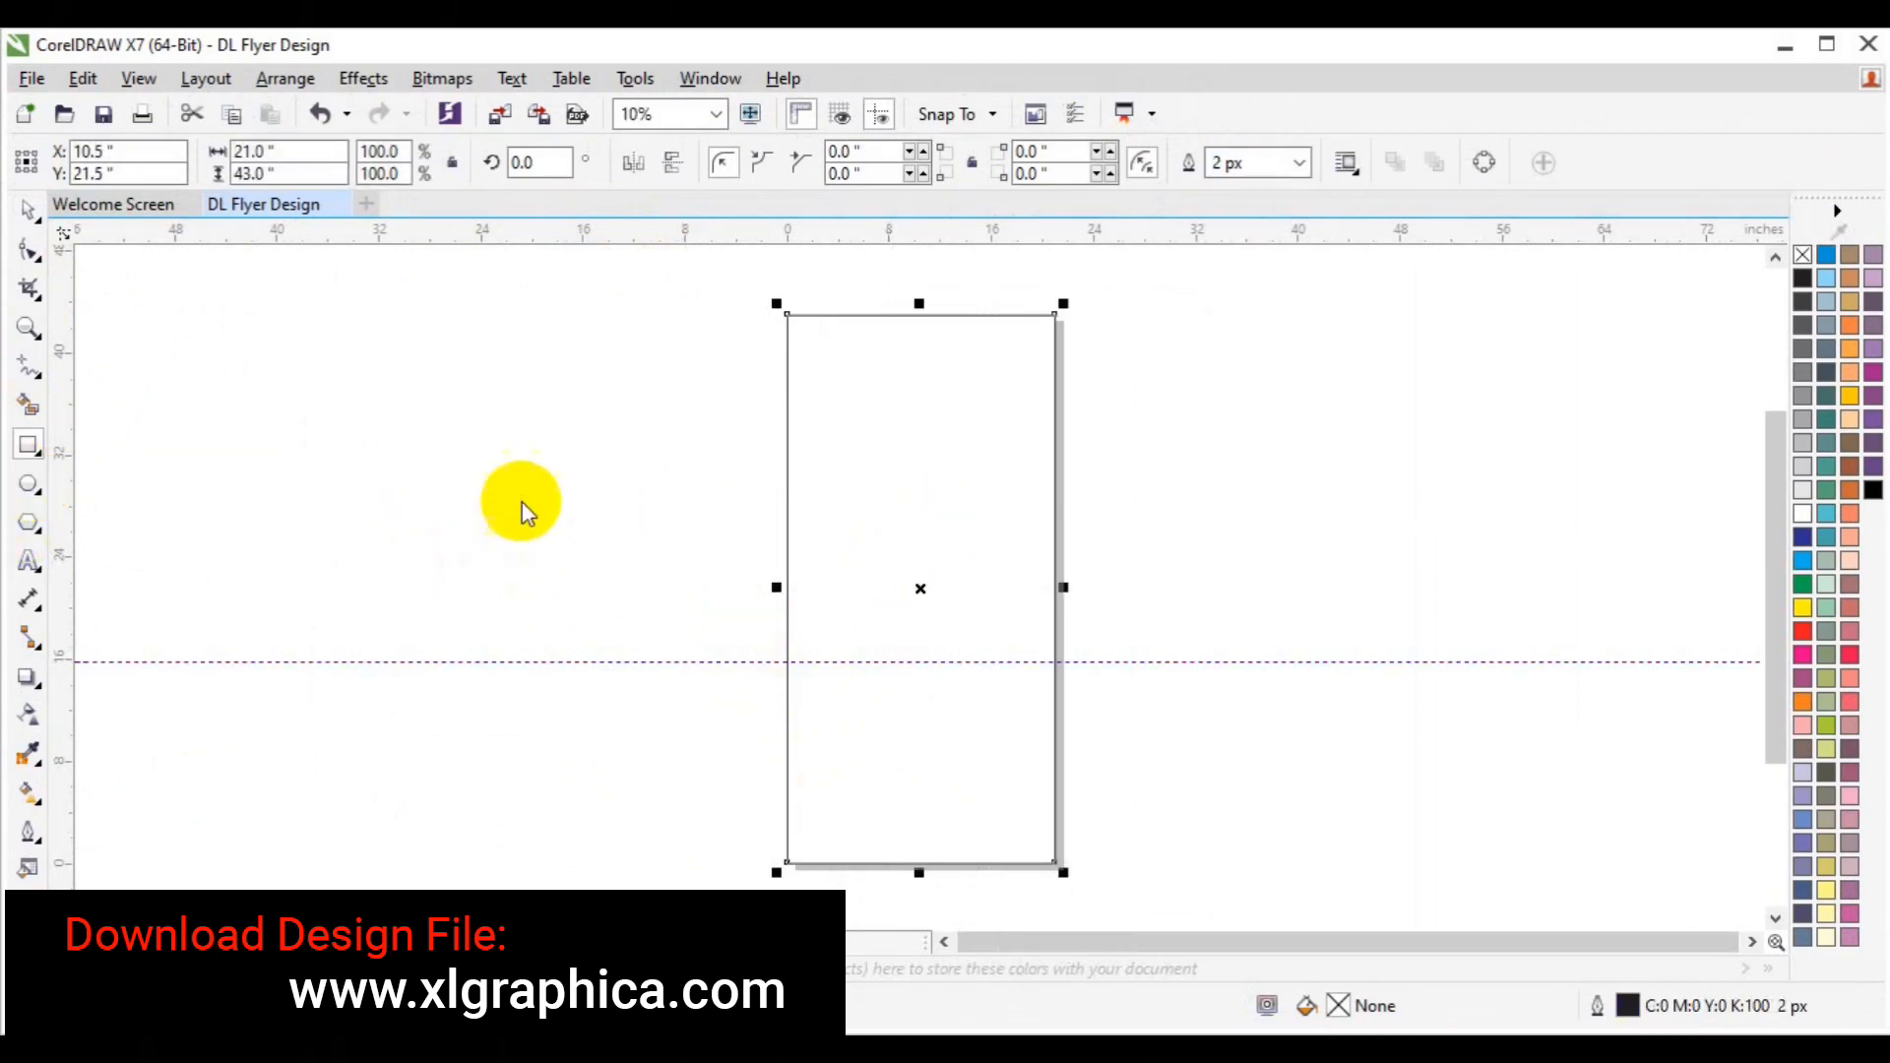
left_click_drag(506, 494, 700, 673)
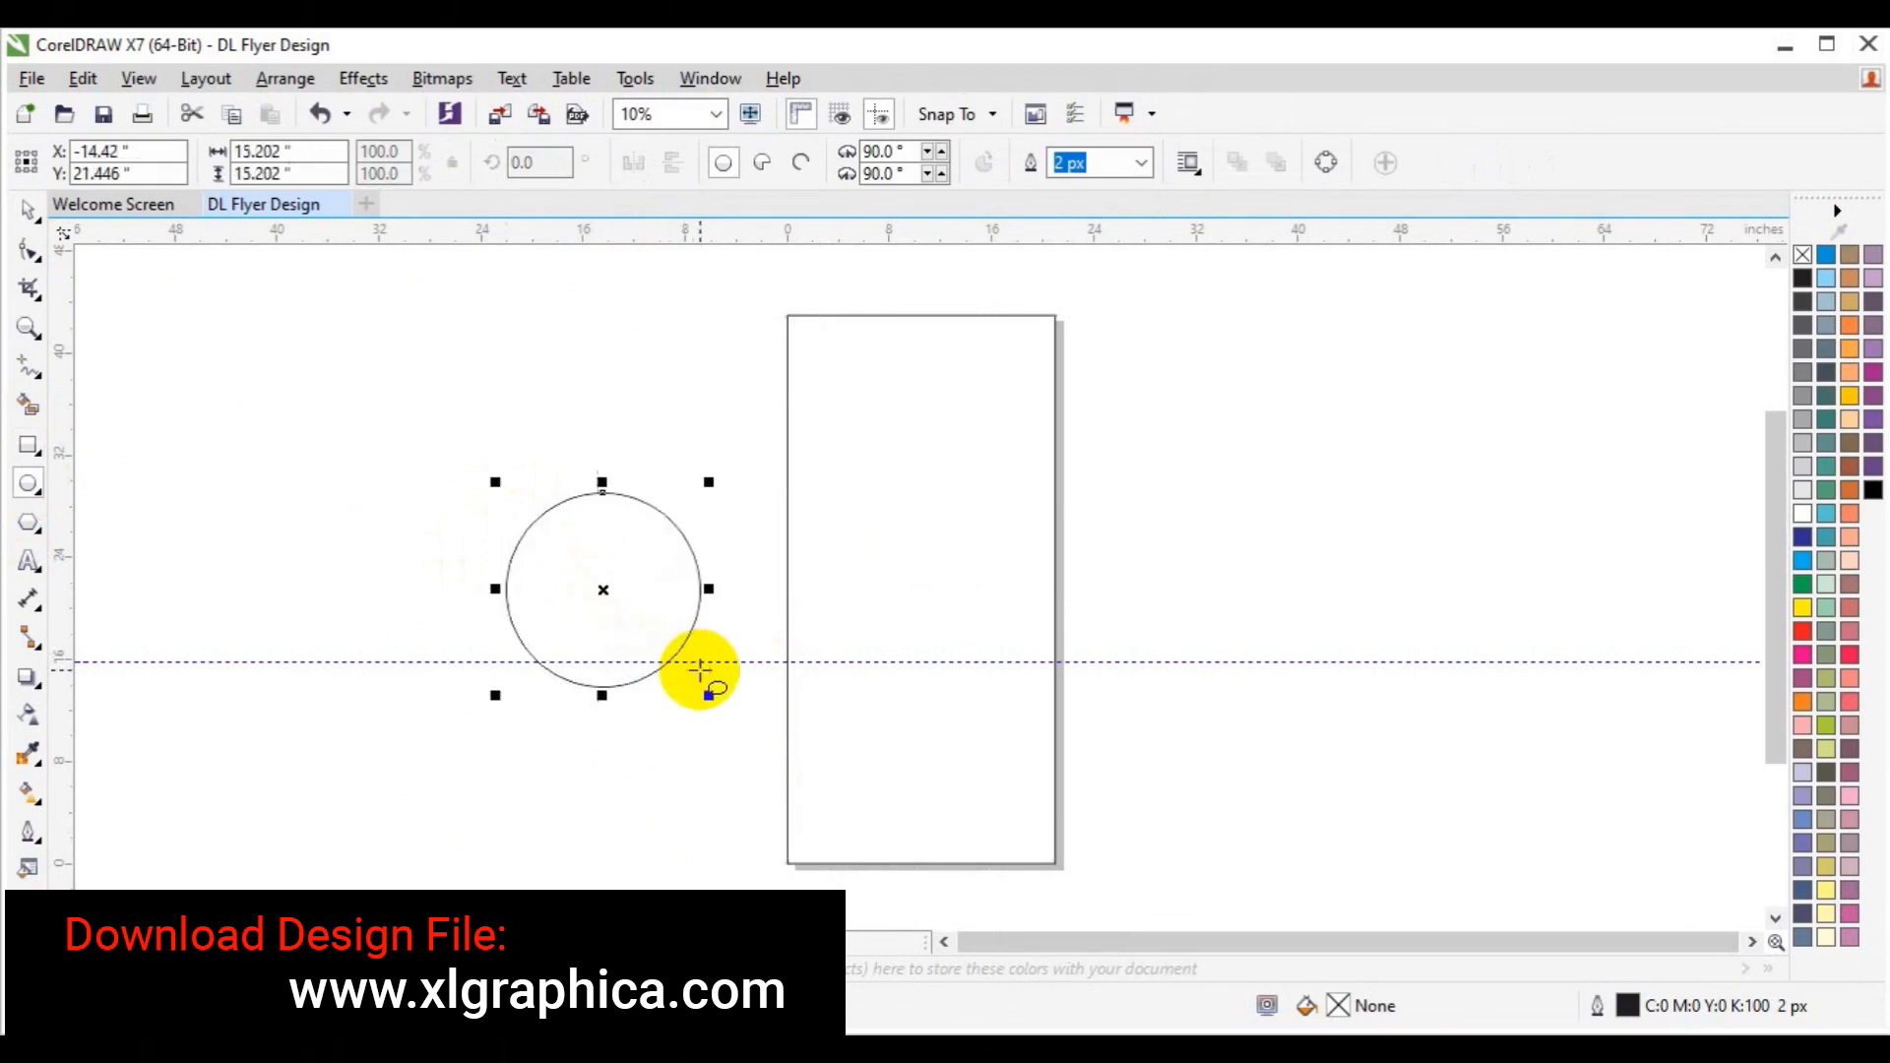
key("space")
left_click(895, 571)
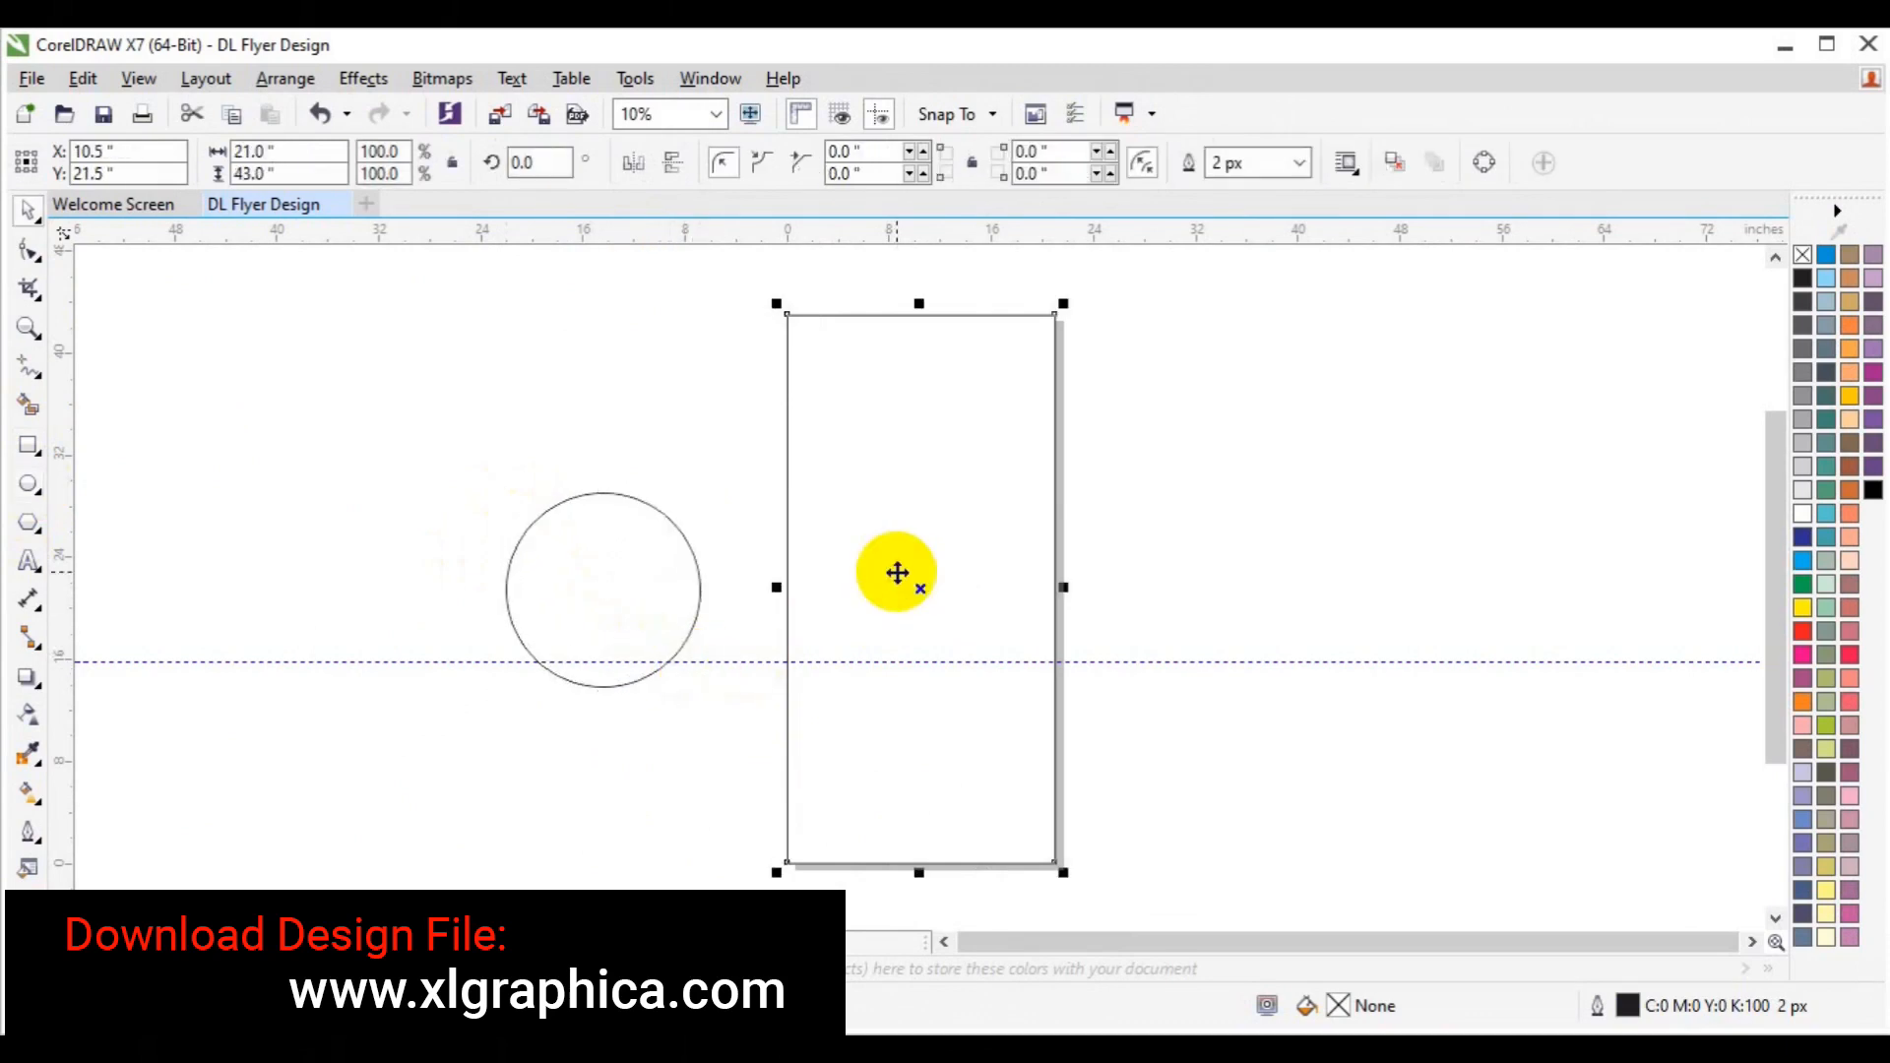
Draw a vertical line with the Pen from the page's top centre down near the bottom.
left_click(28, 368)
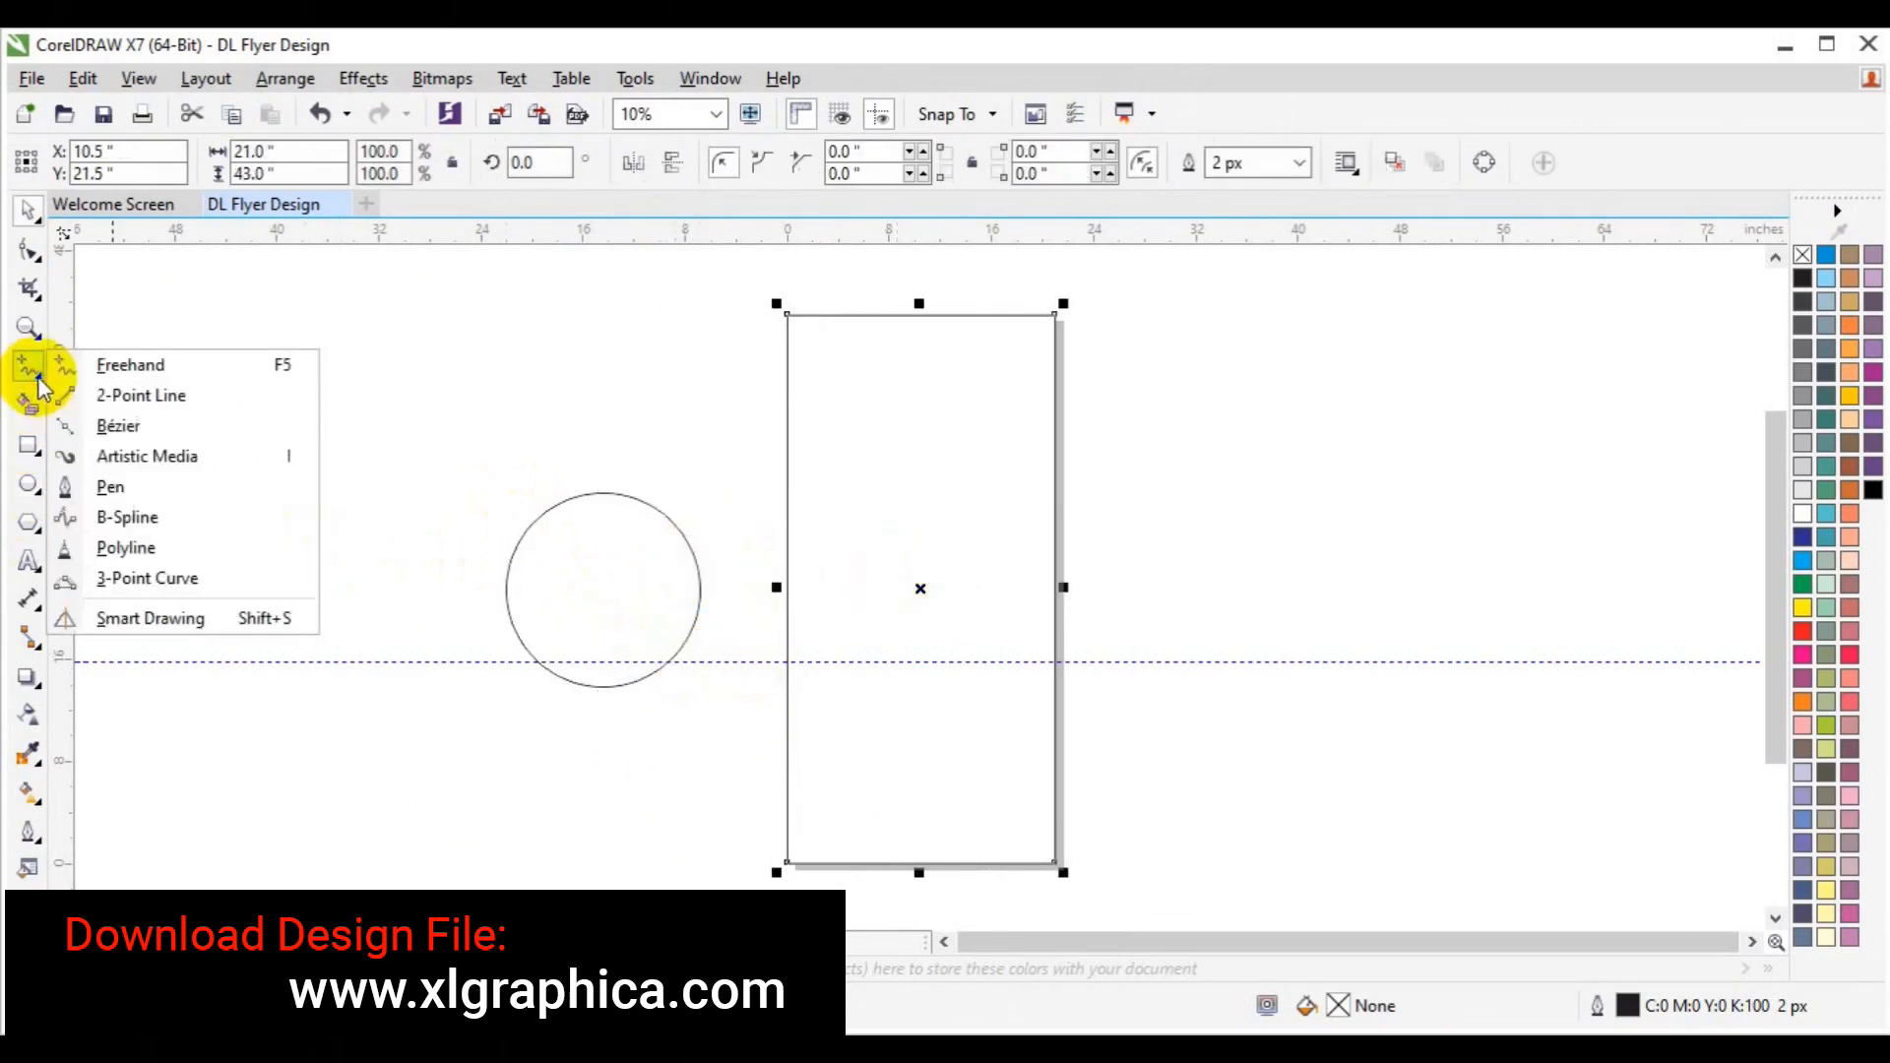
left_click(116, 495)
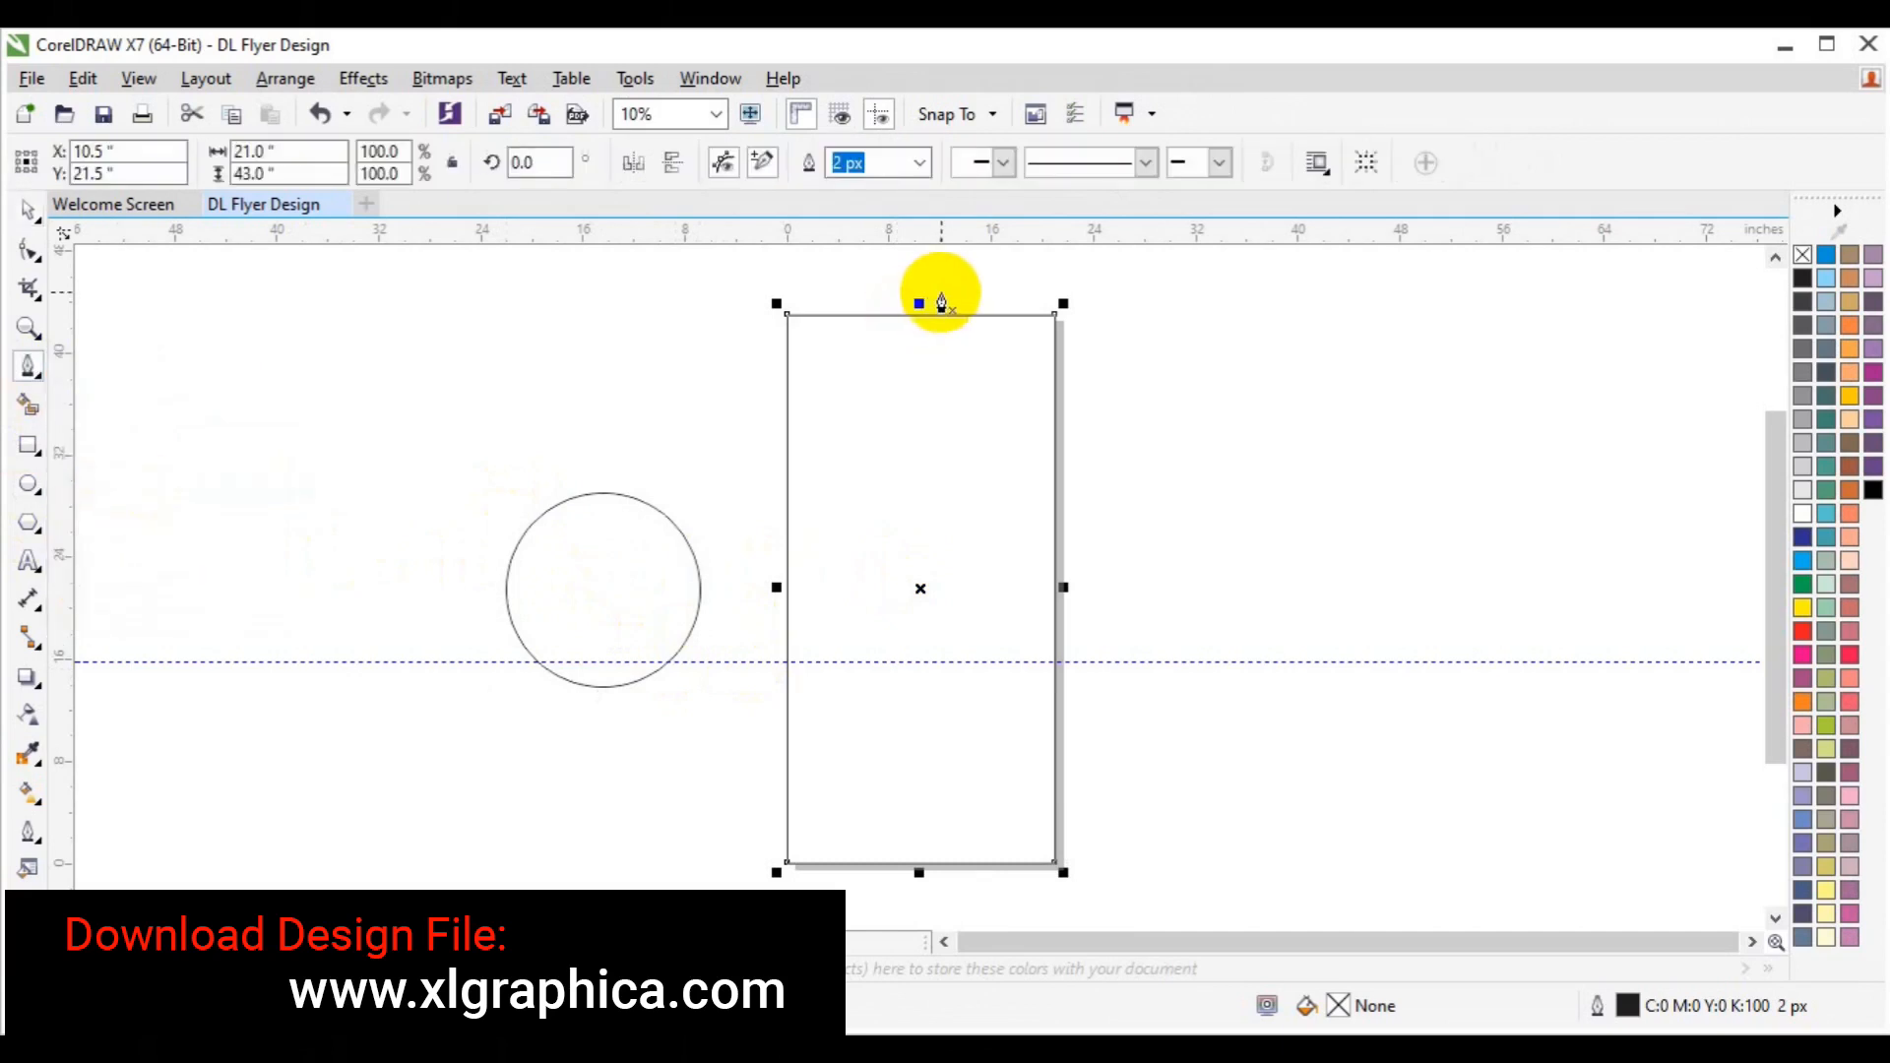
left_click(919, 301)
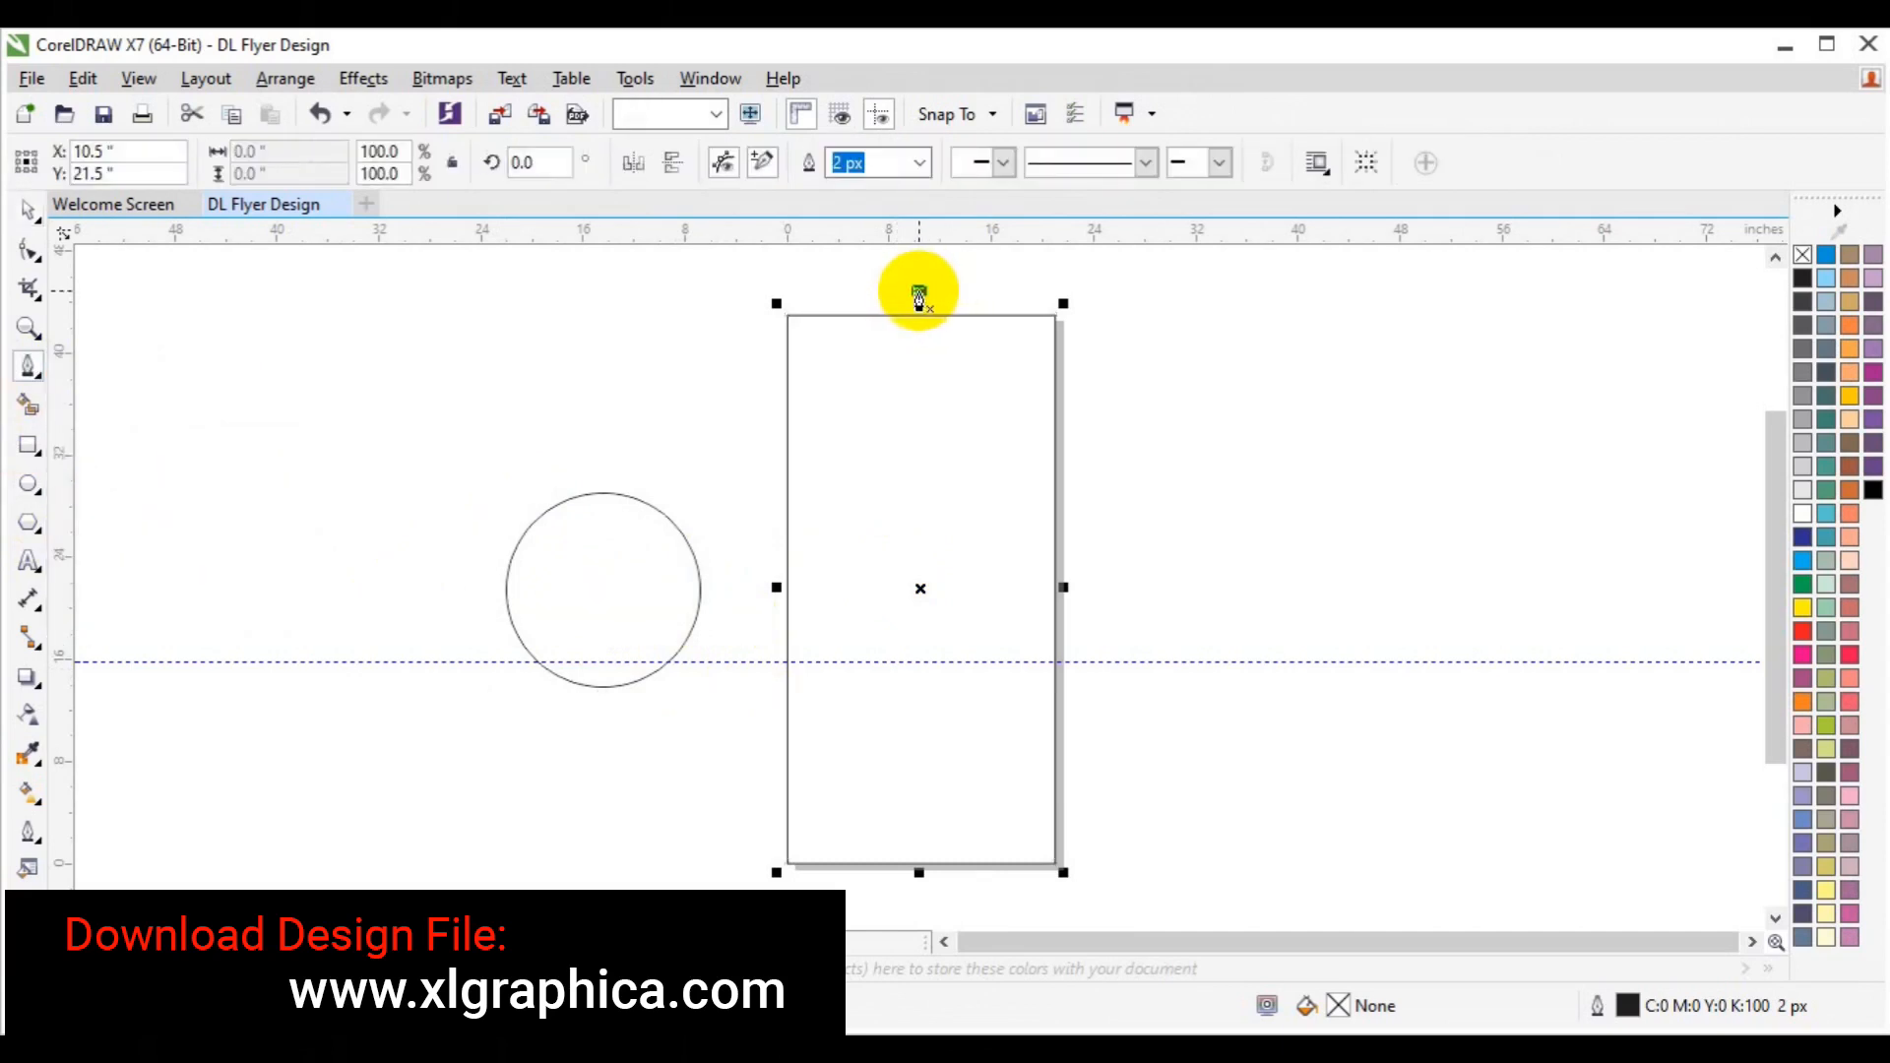
left_click(920, 832)
key("space")
left_click(1227, 837)
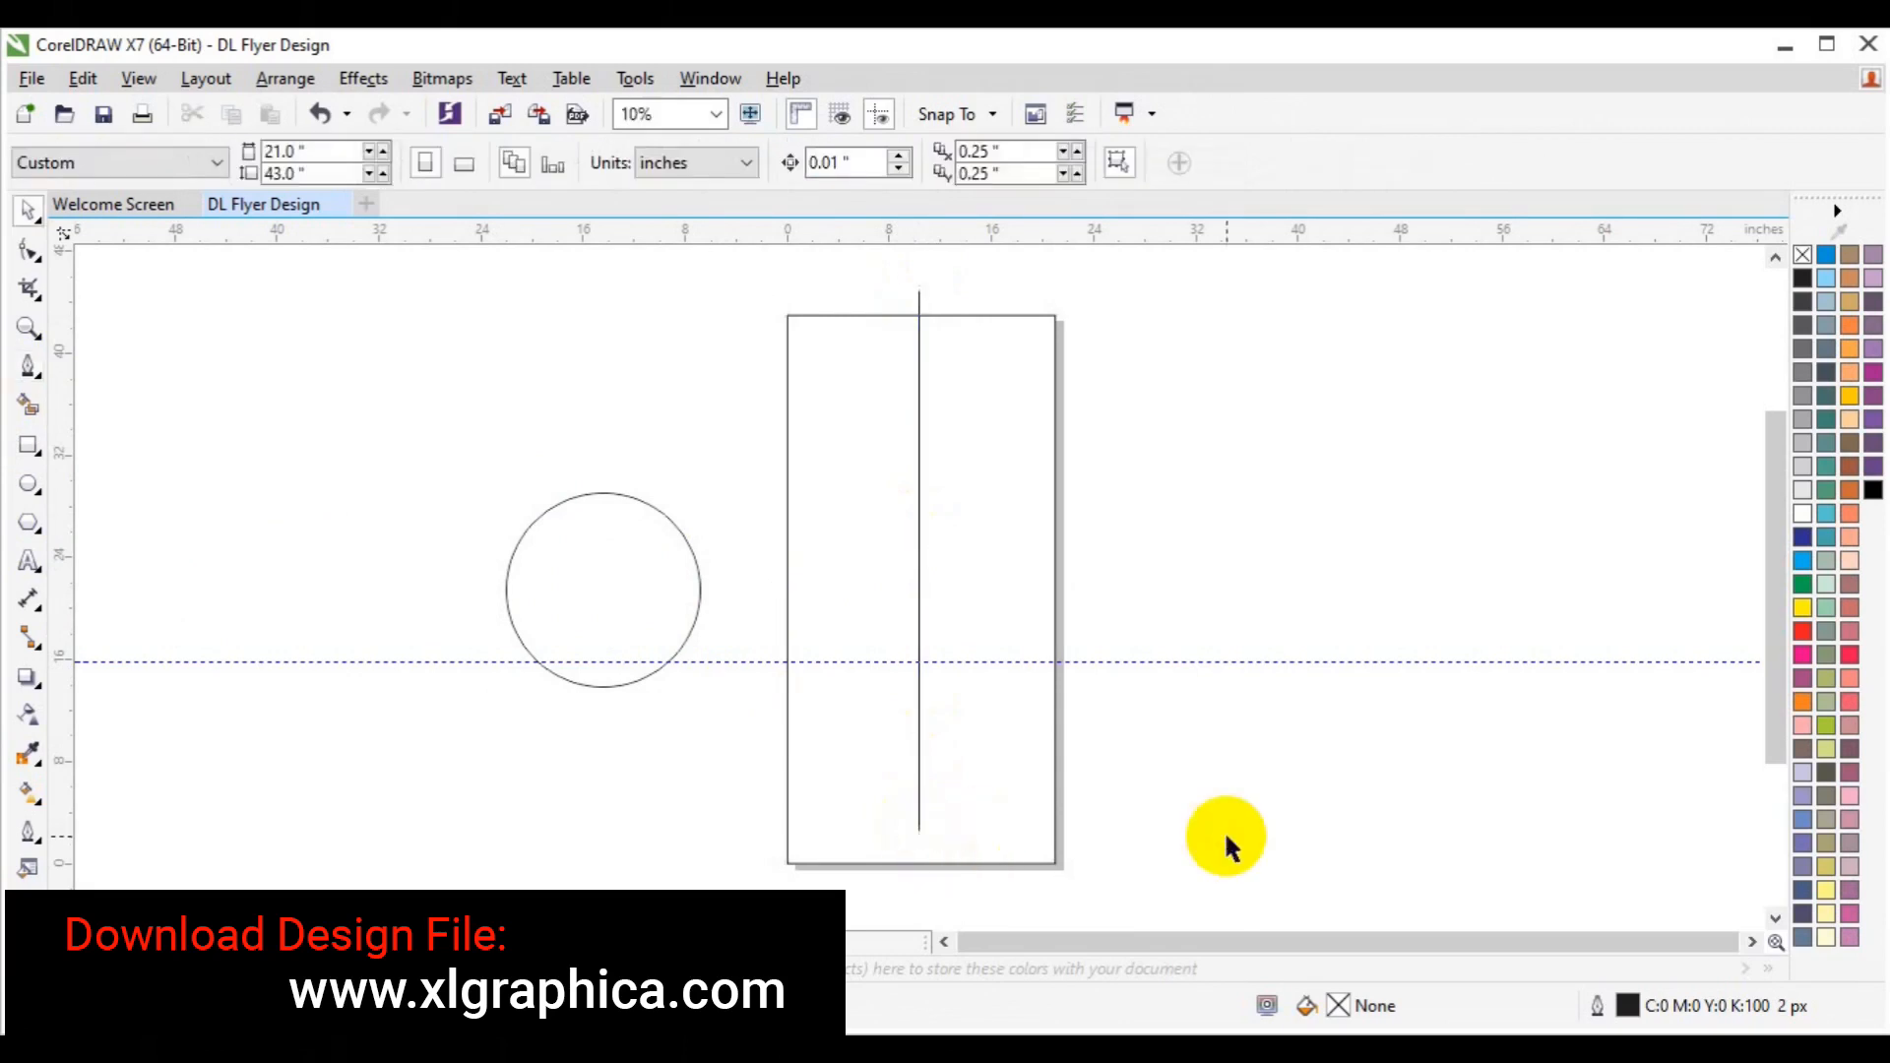
left_click(916, 787)
left_click(990, 777, "shift")
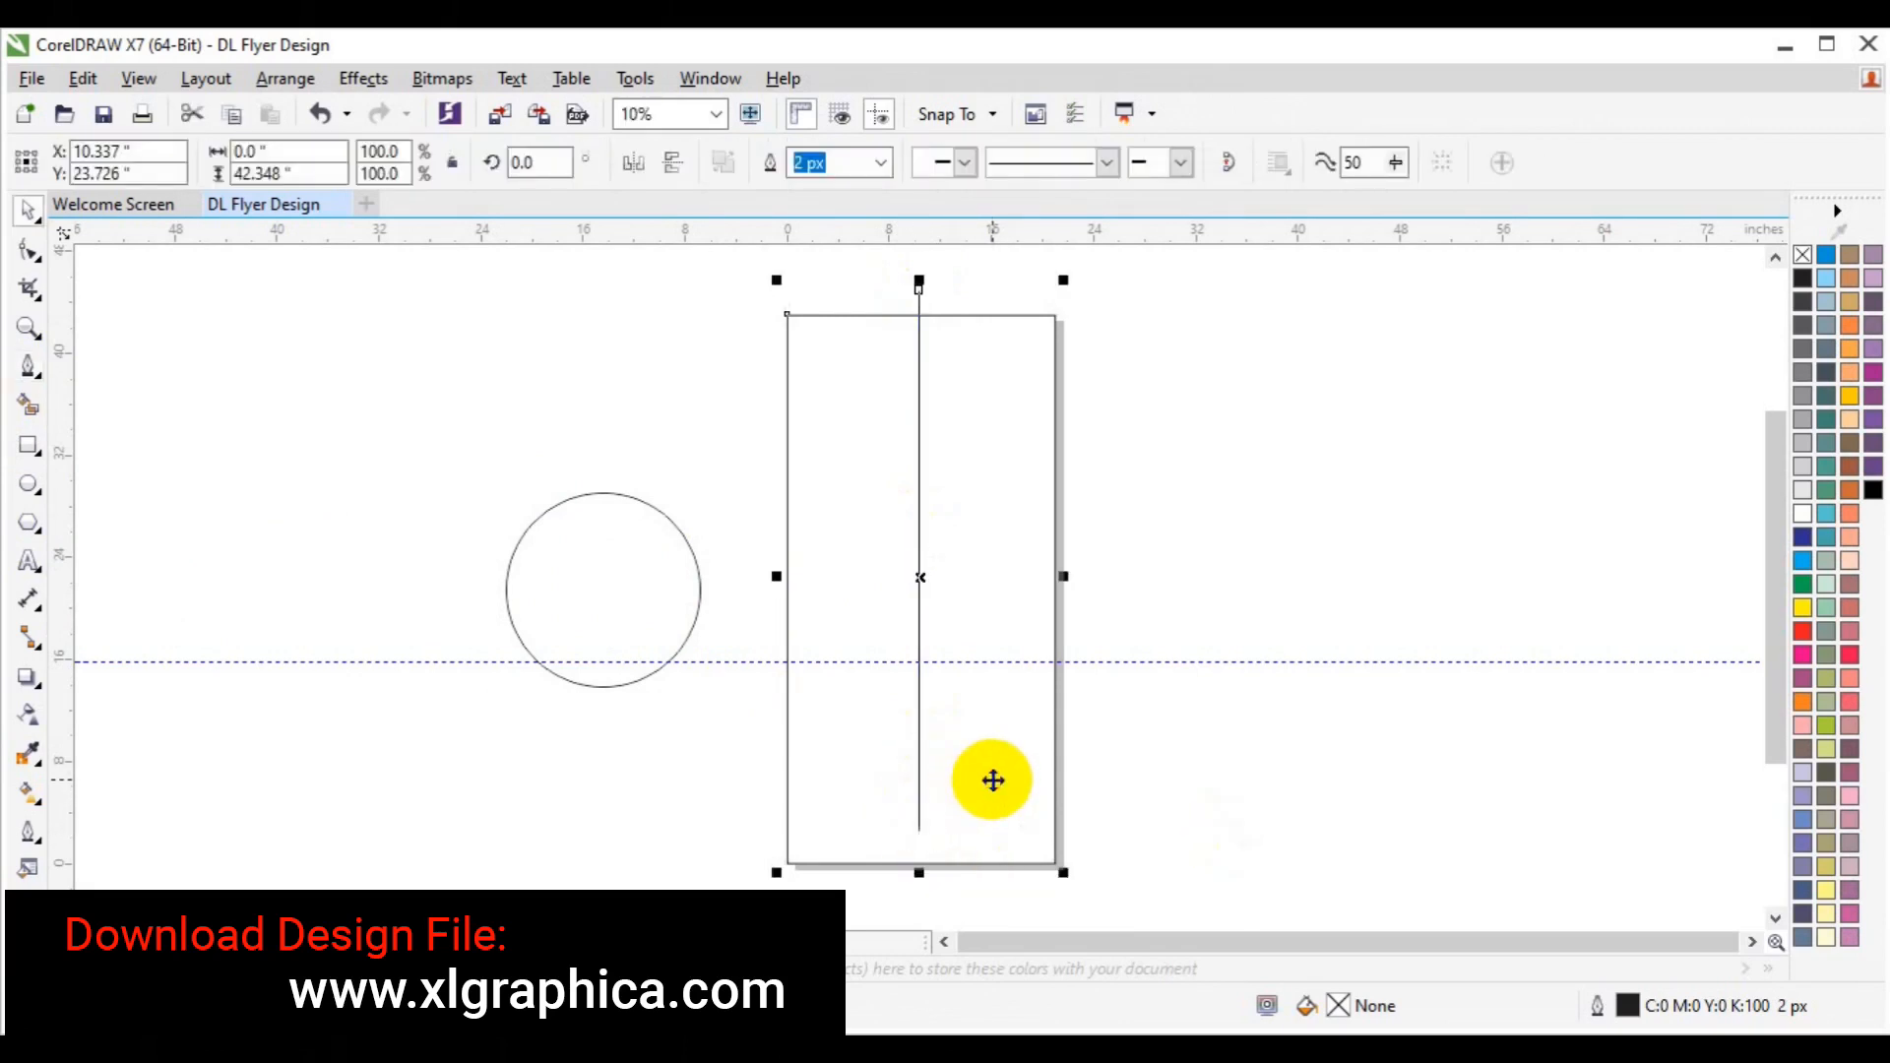
left_click(1269, 778)
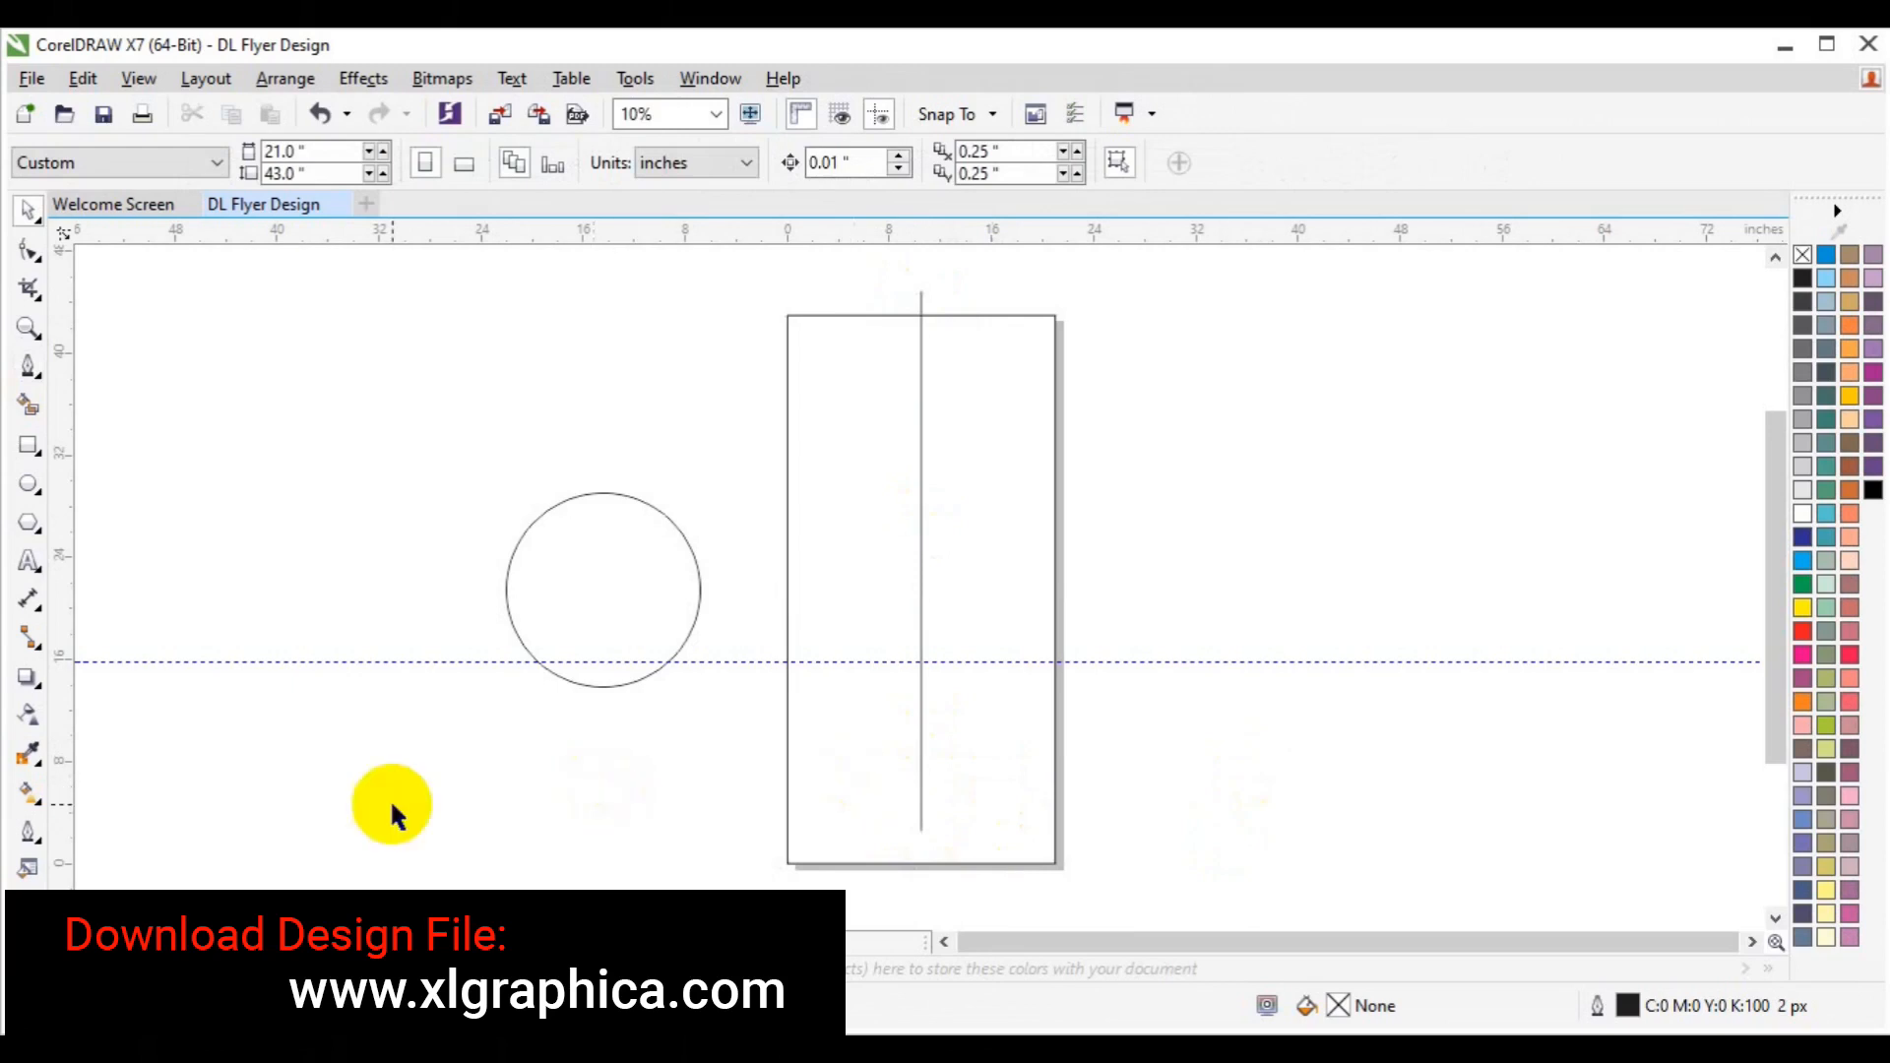
Draw a horizontal line across the page bottom, crossing the vertical line, nudged up slightly.
left_click(29, 366)
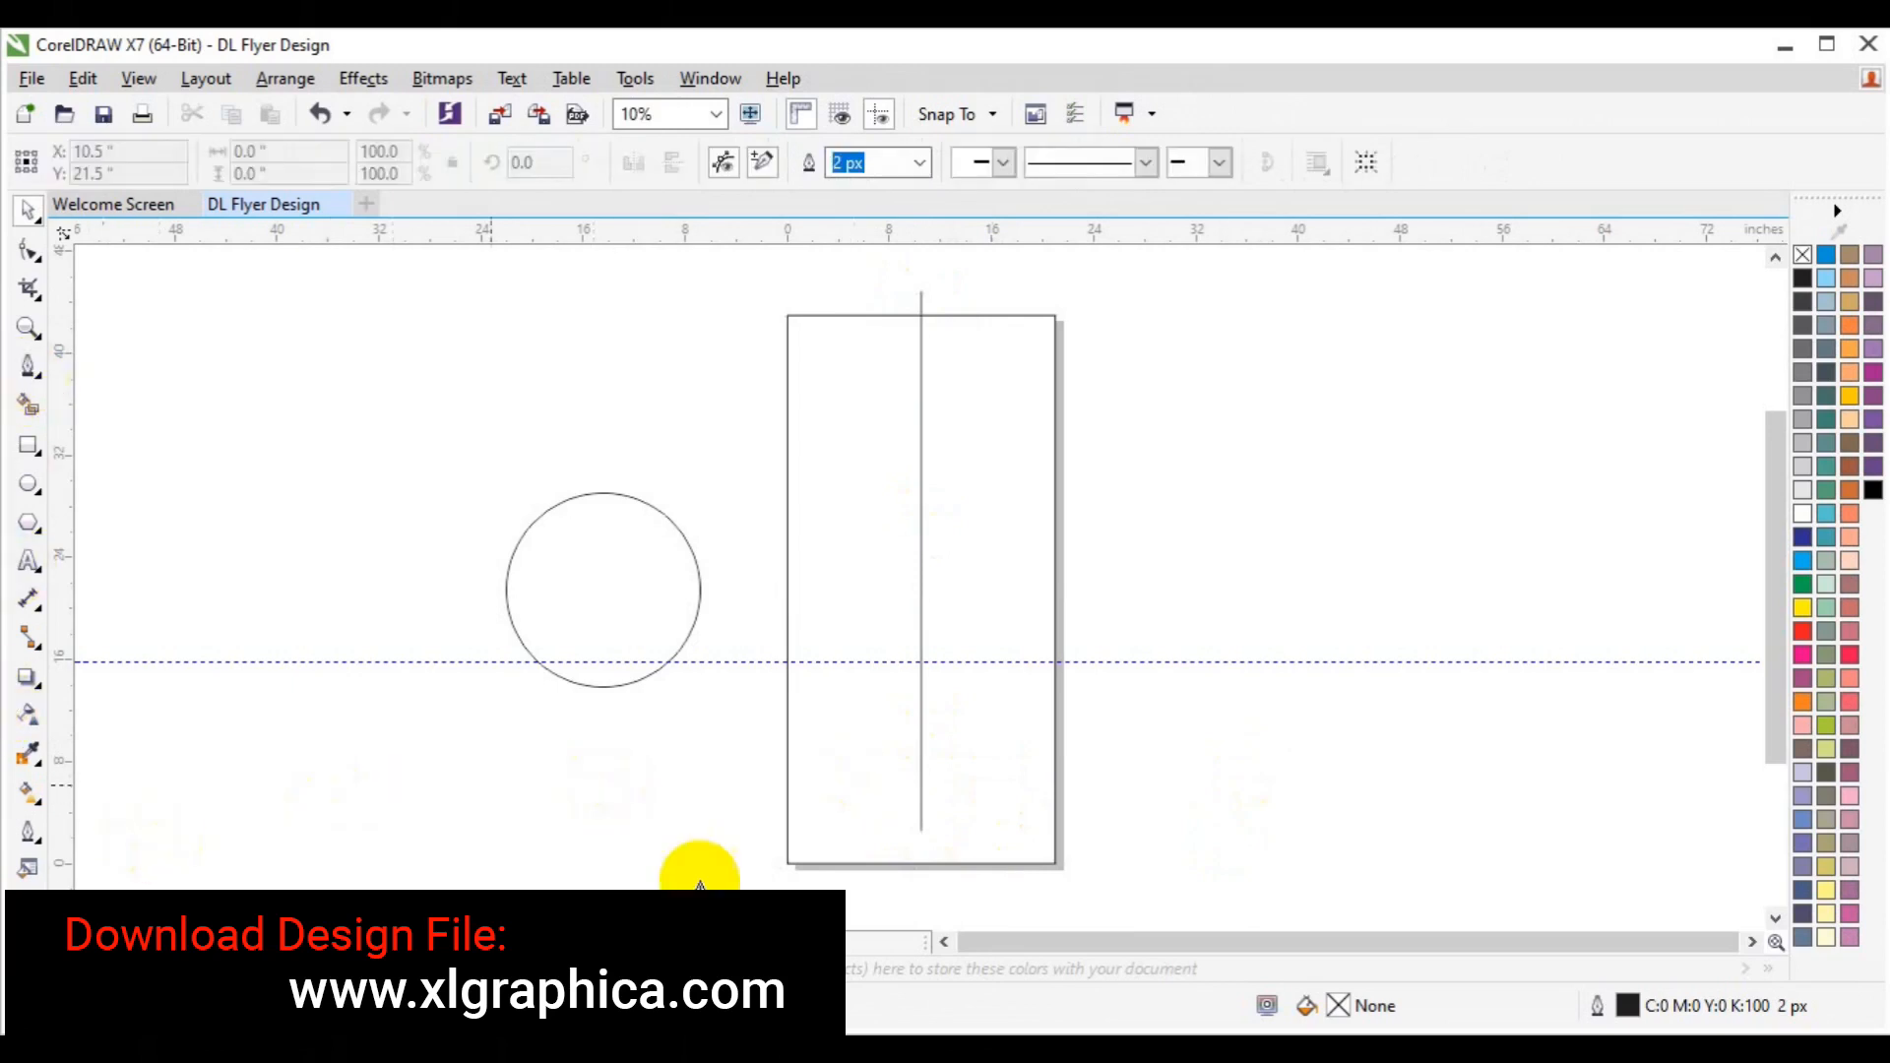
left_click(736, 831)
double_click(1172, 839)
key("ctrl+z")
left_click(770, 831)
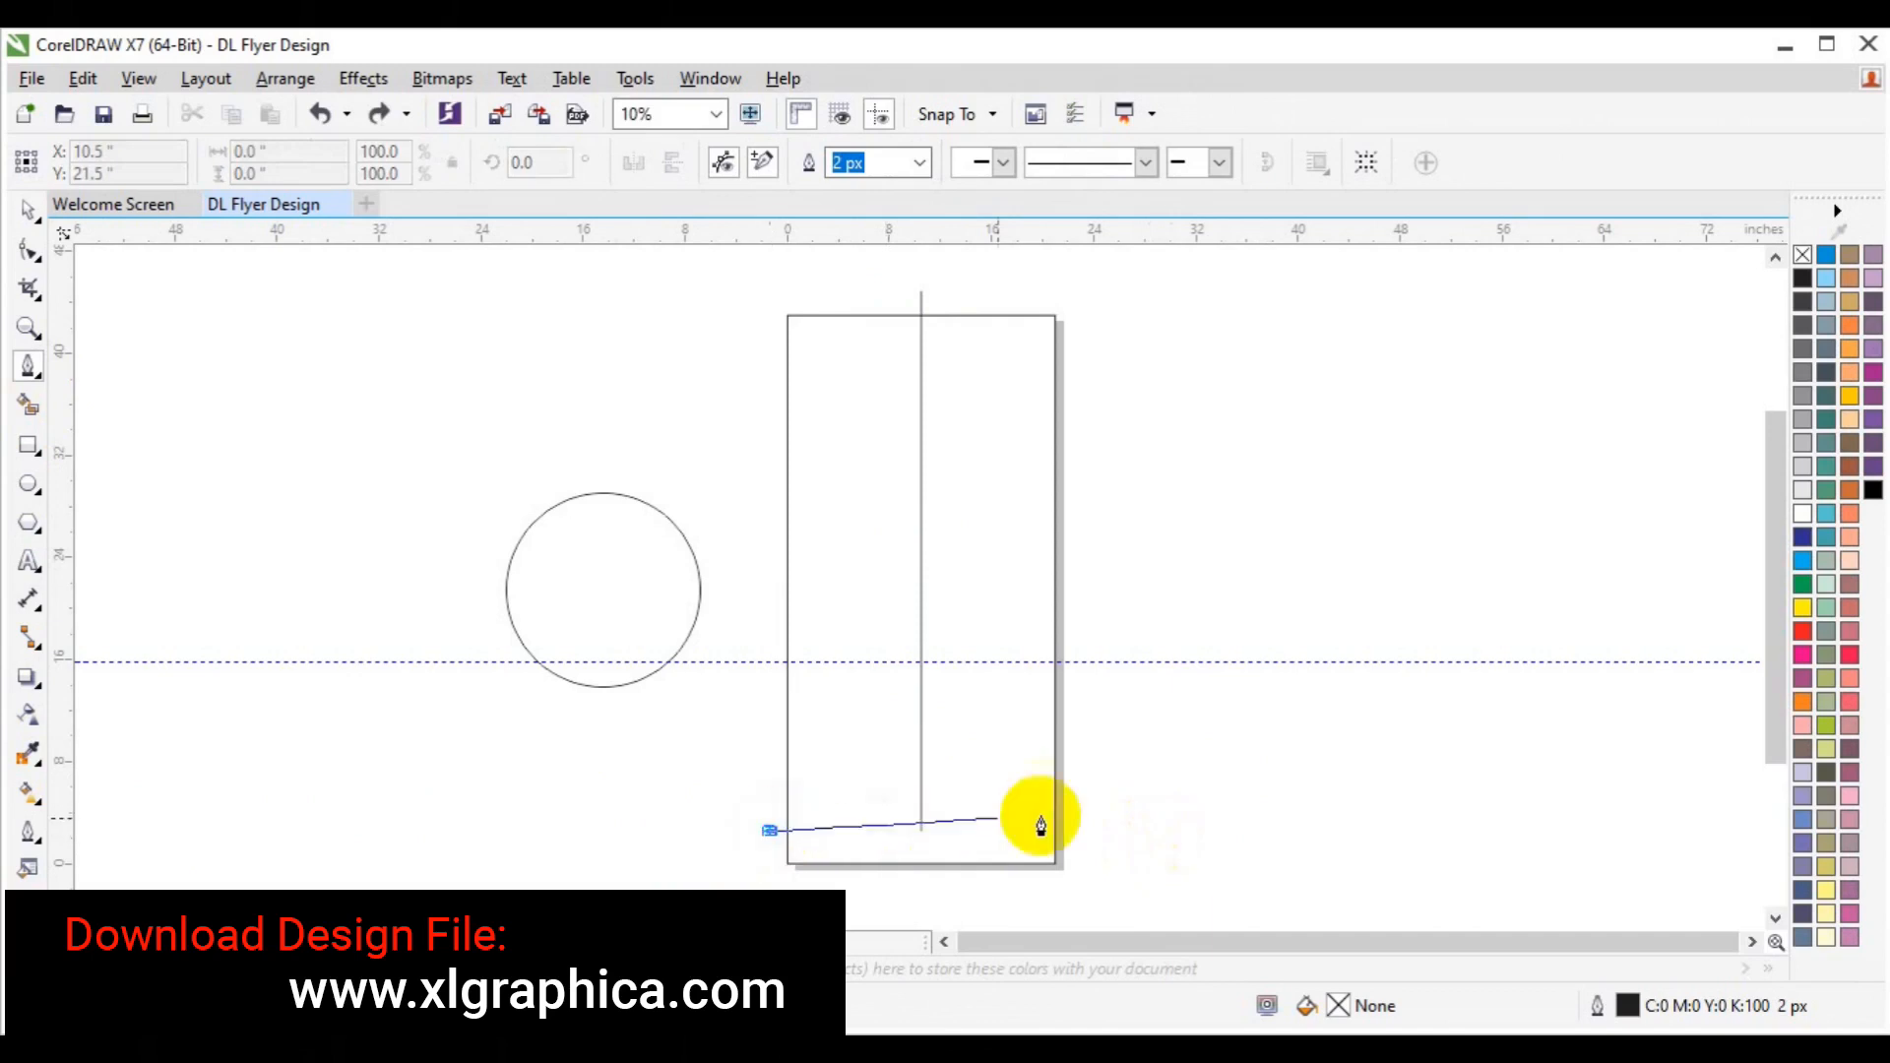
left_click(1132, 837)
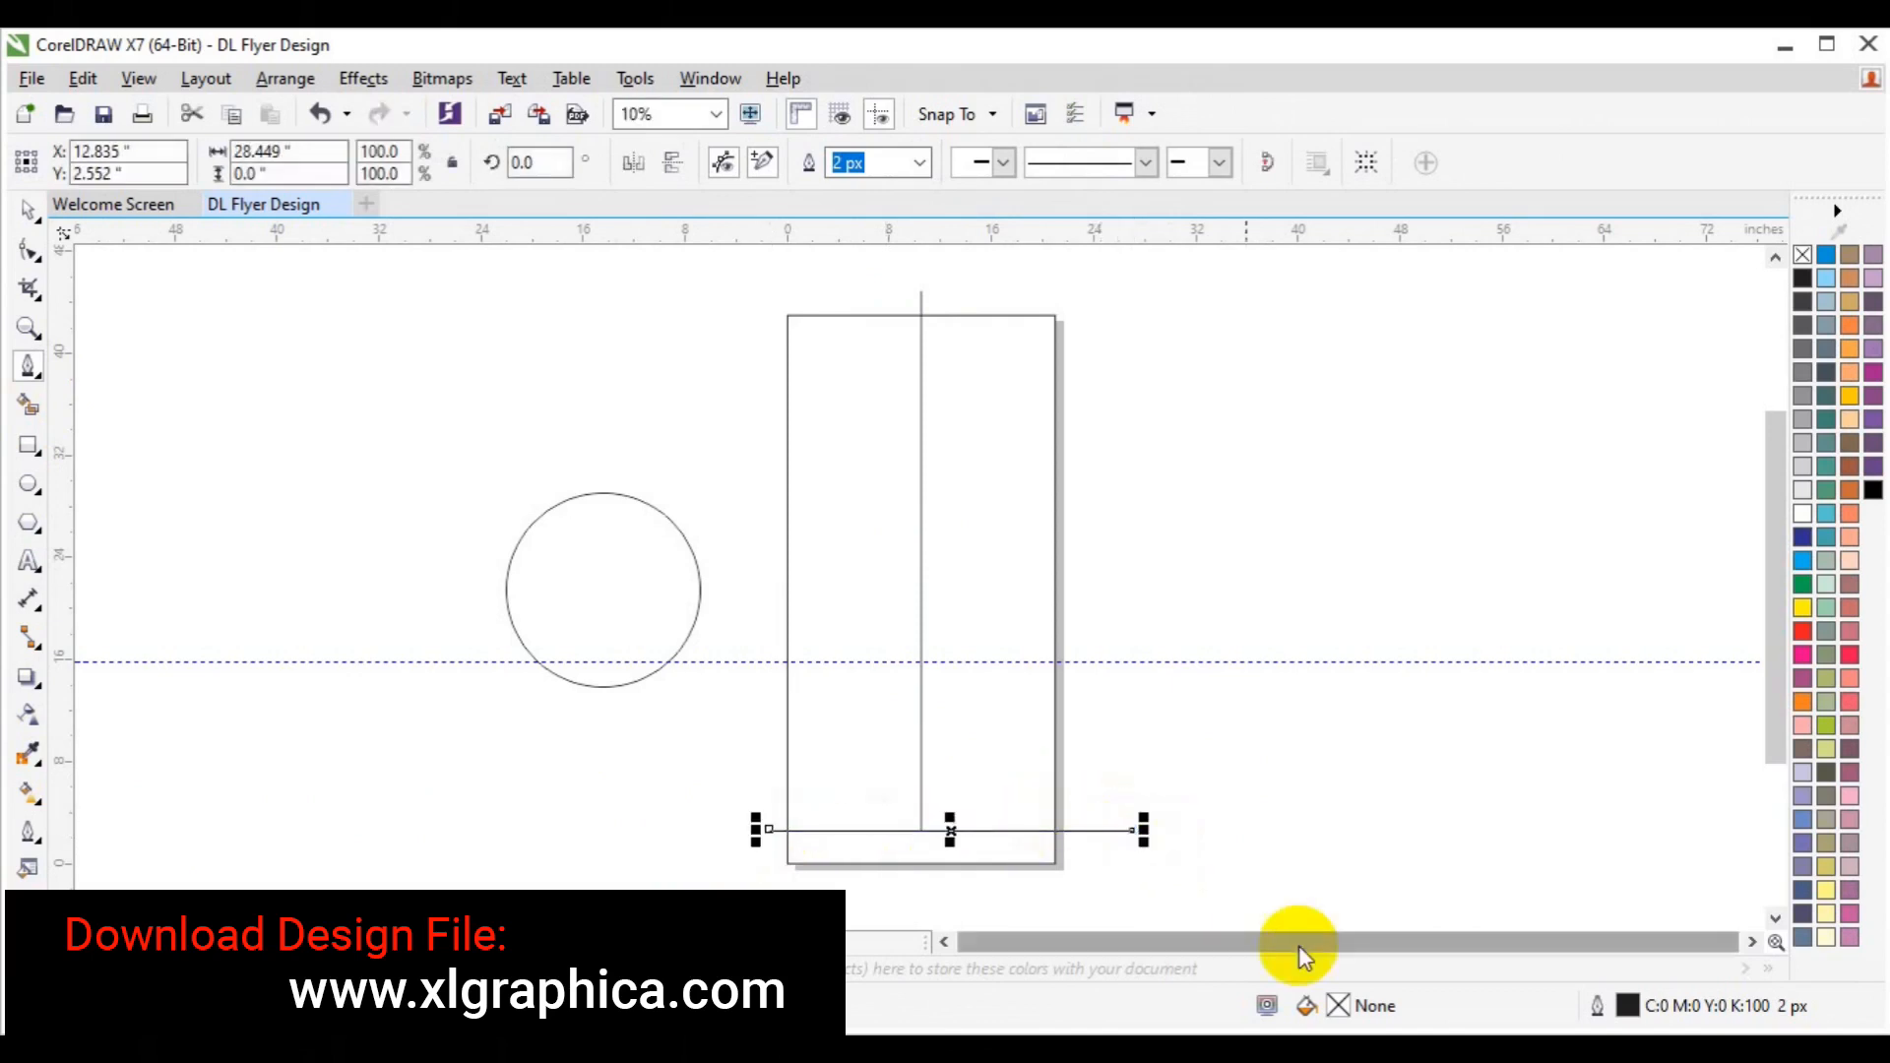
key("space")
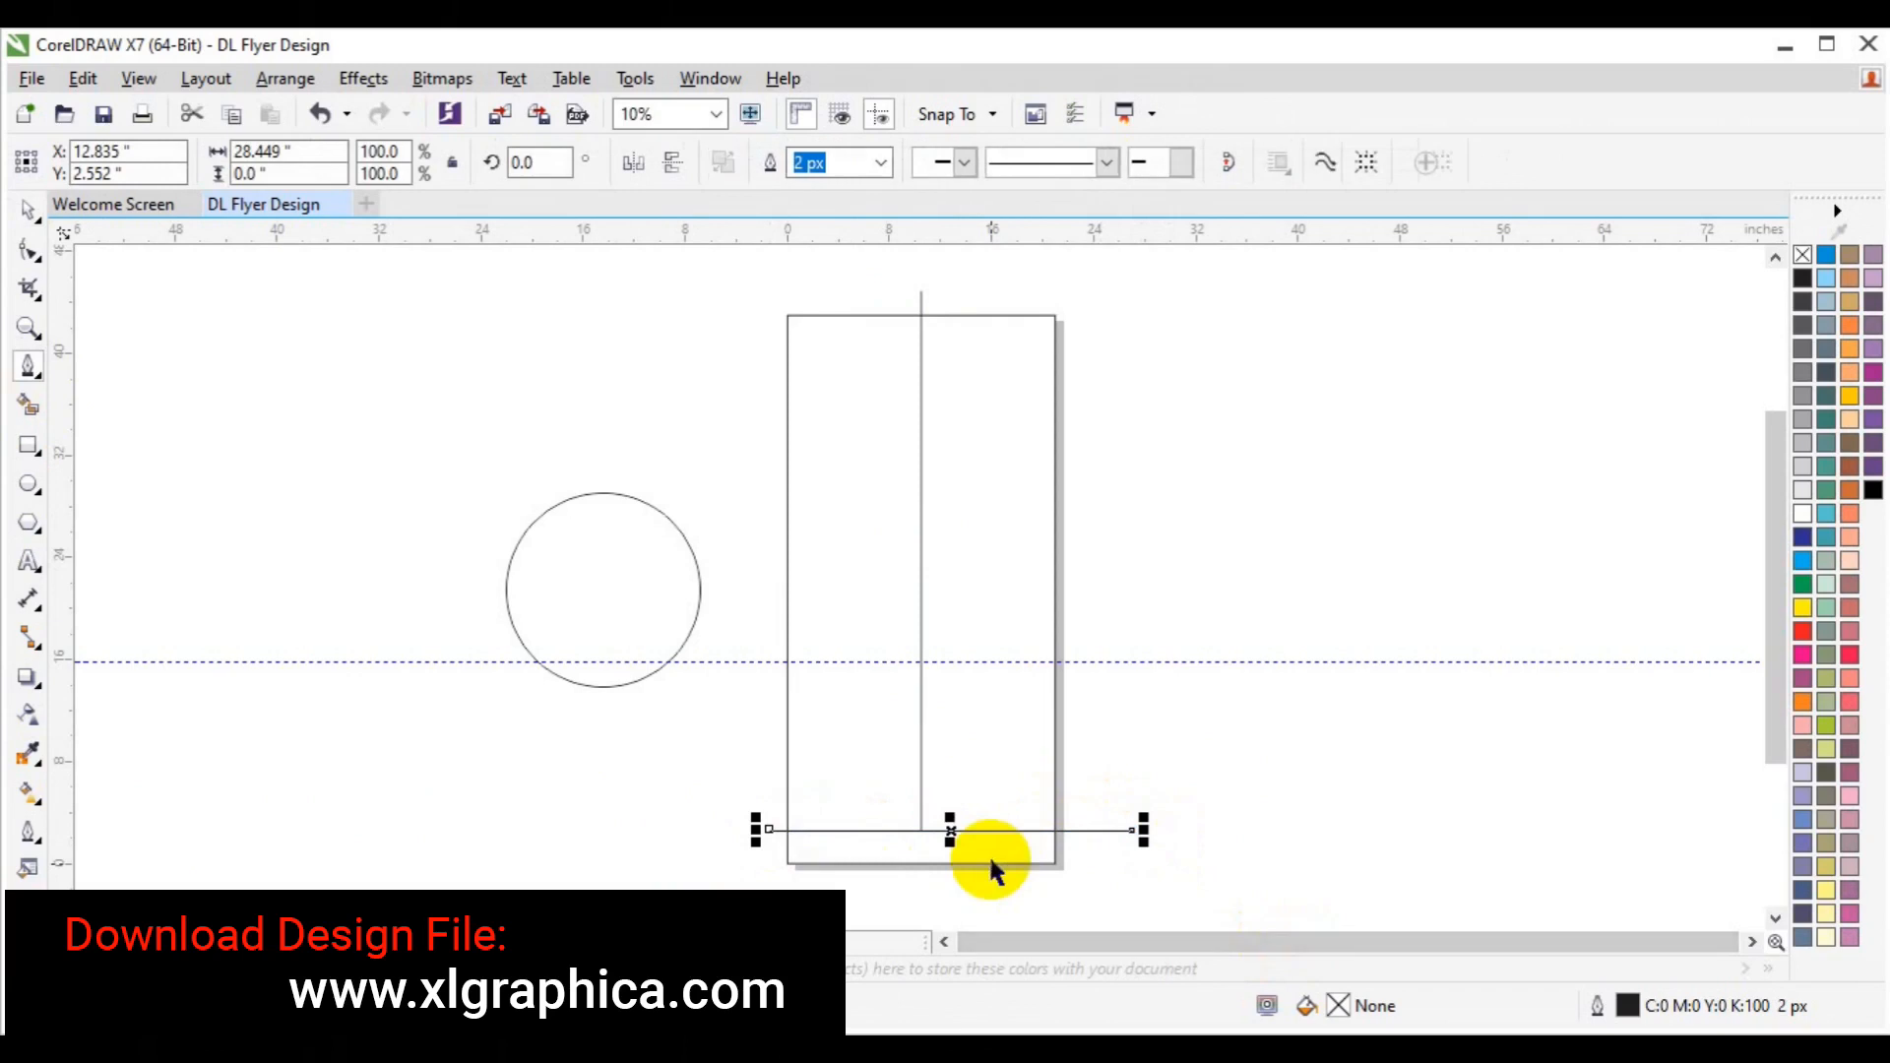
key("Up")
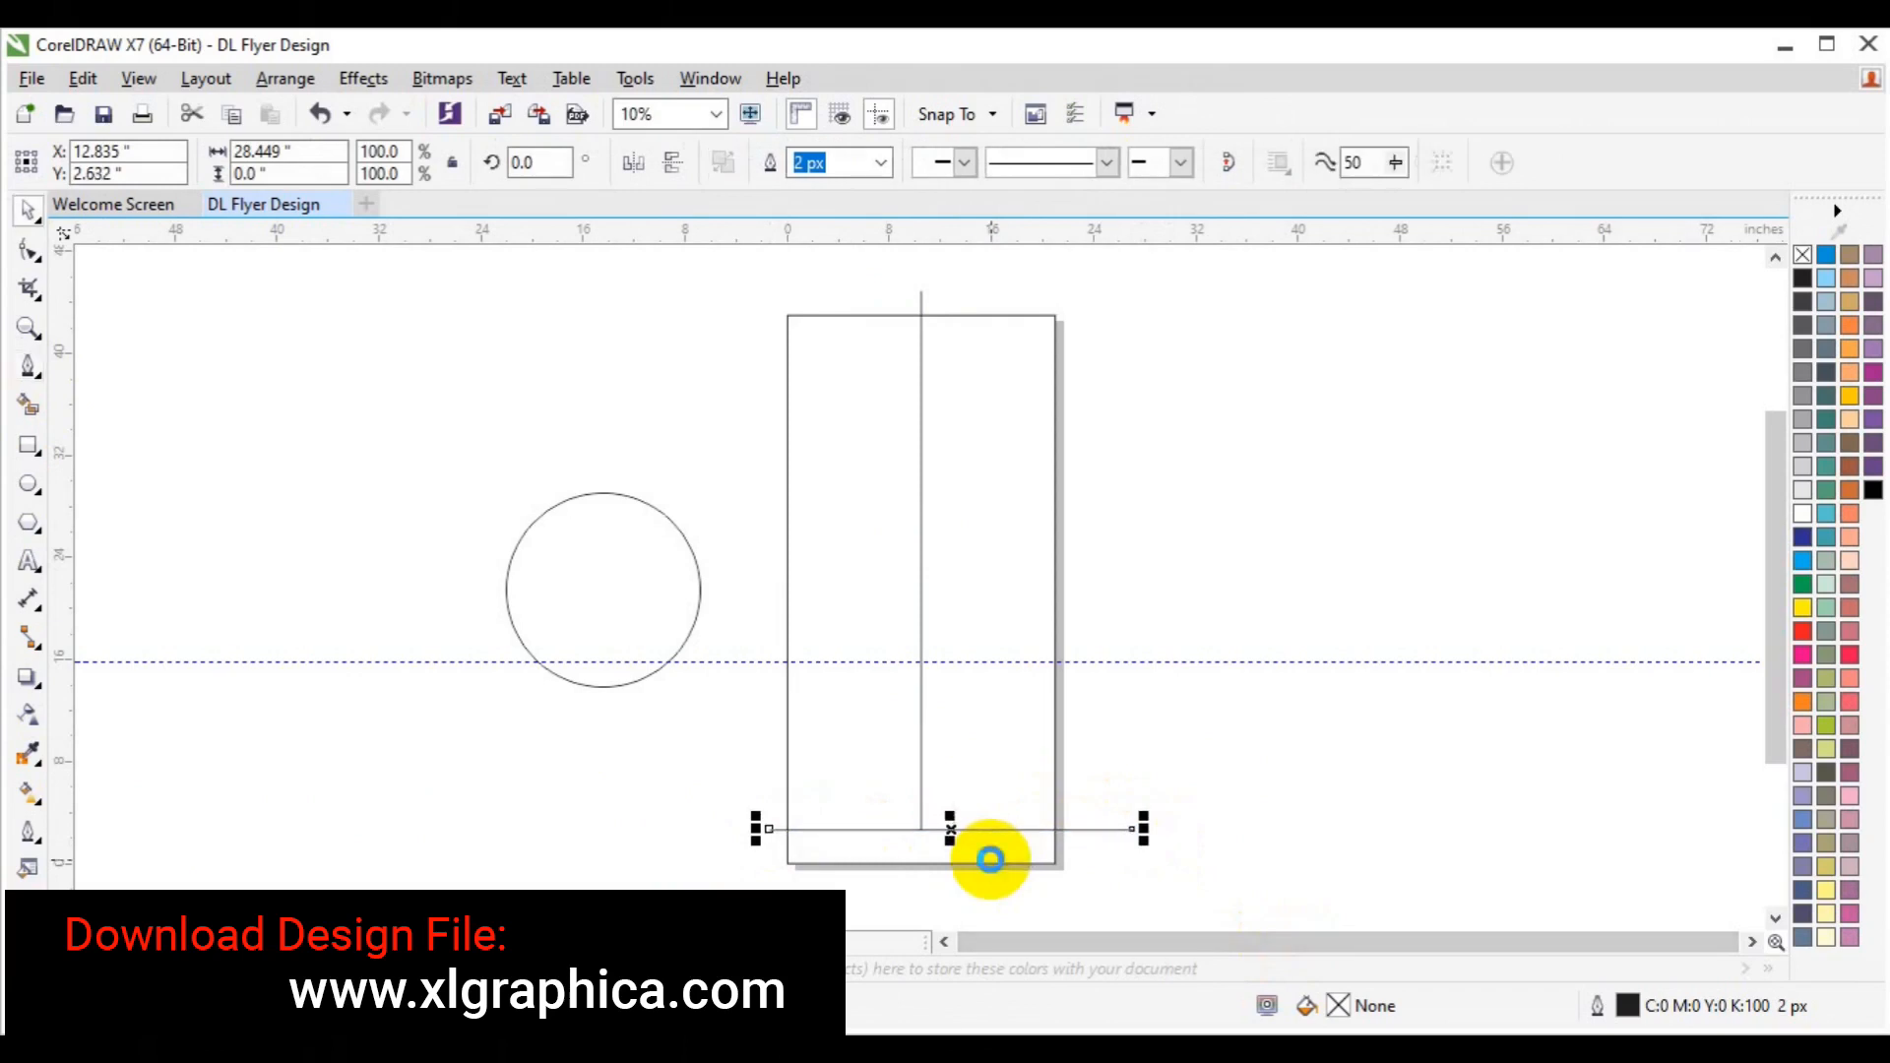
left_click(1294, 741)
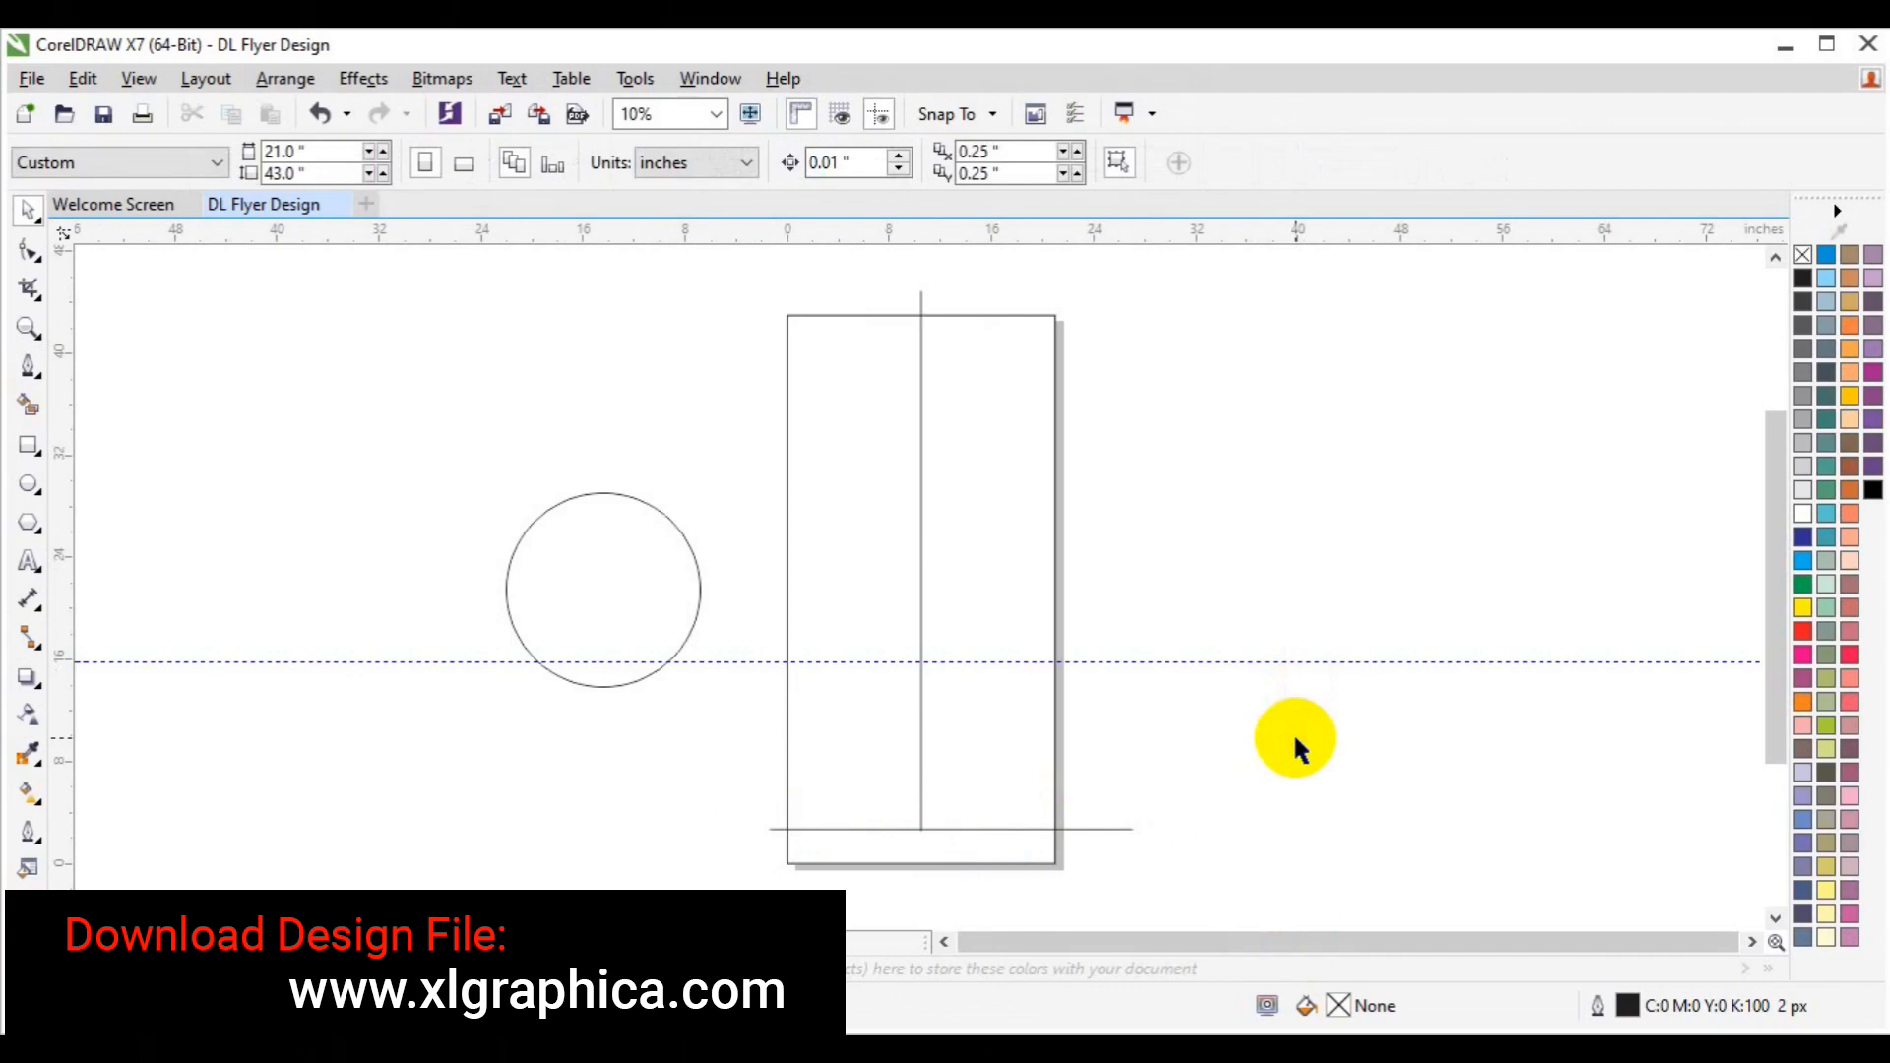
Place a copy of the horizontal line up on the guideline.
left_click(28, 405)
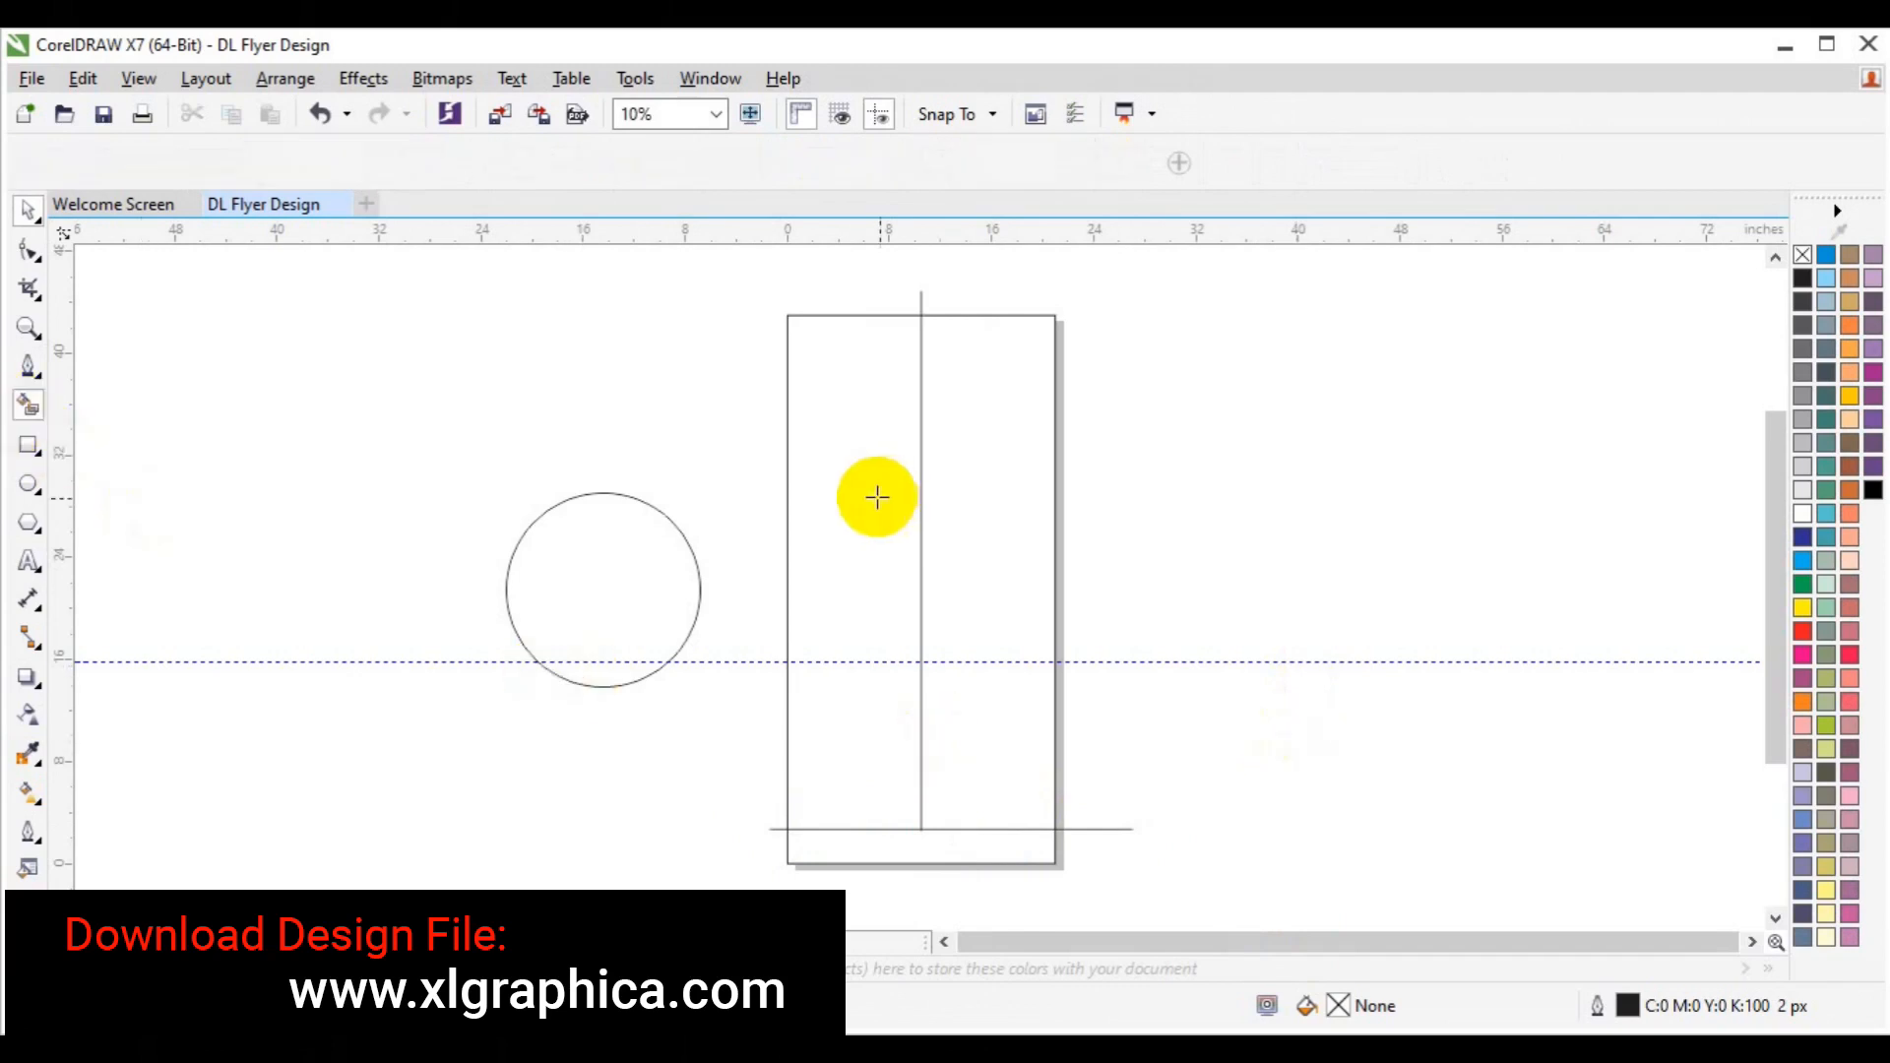
left_click(865, 495)
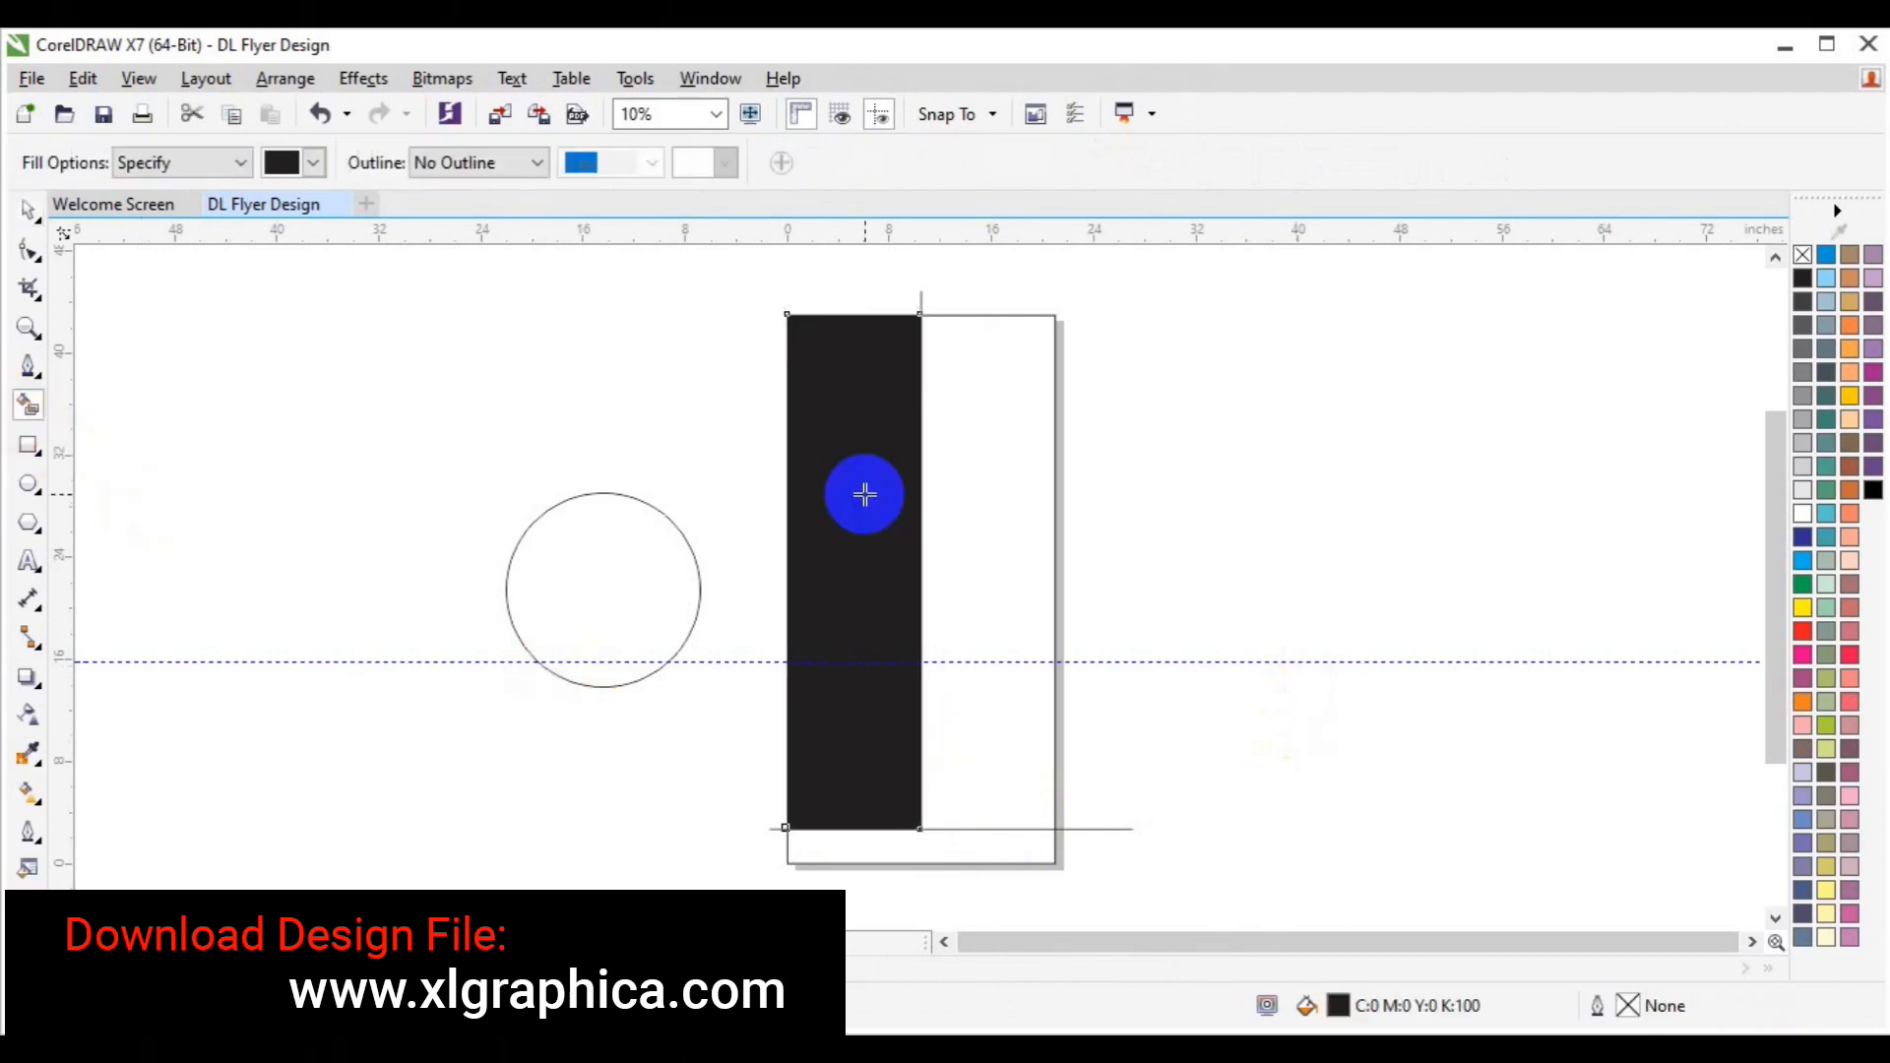
key("ctrl+z")
key("space")
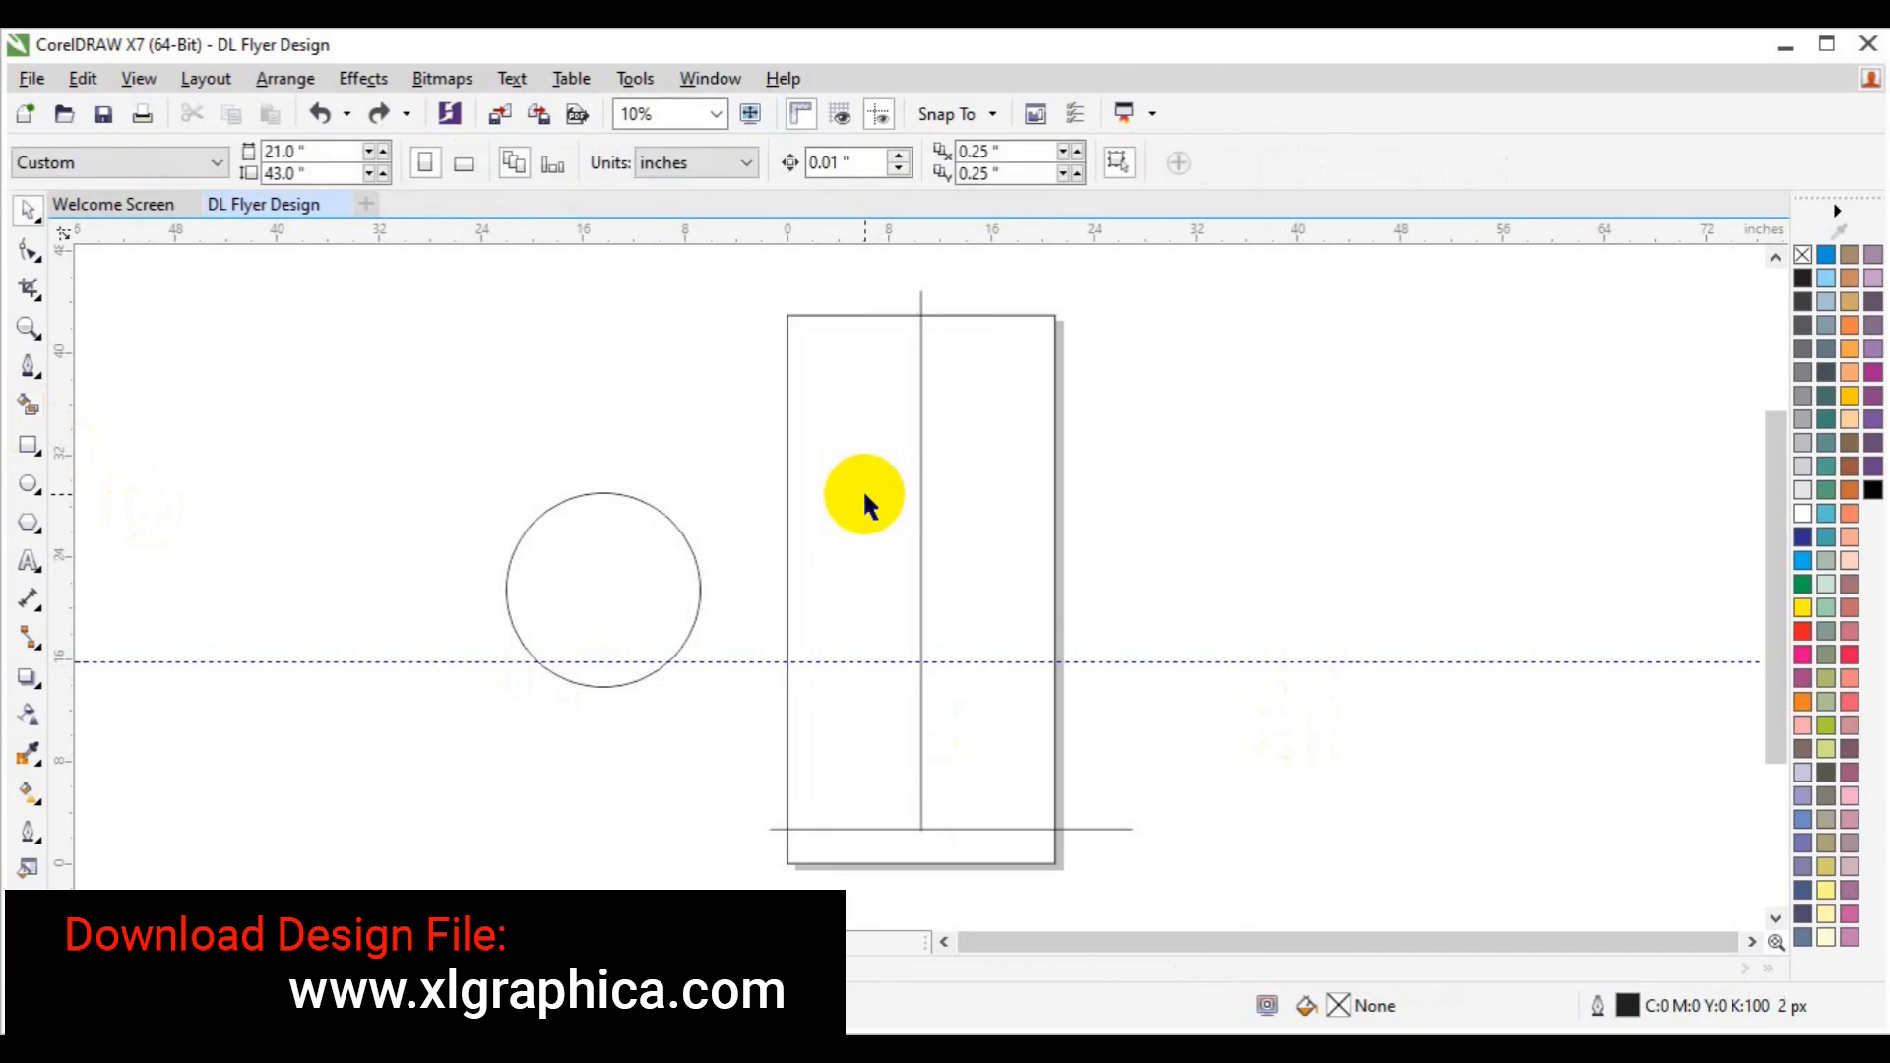
left_click(839, 829)
left_click_drag(840, 830, 842, 662)
left_click(937, 709)
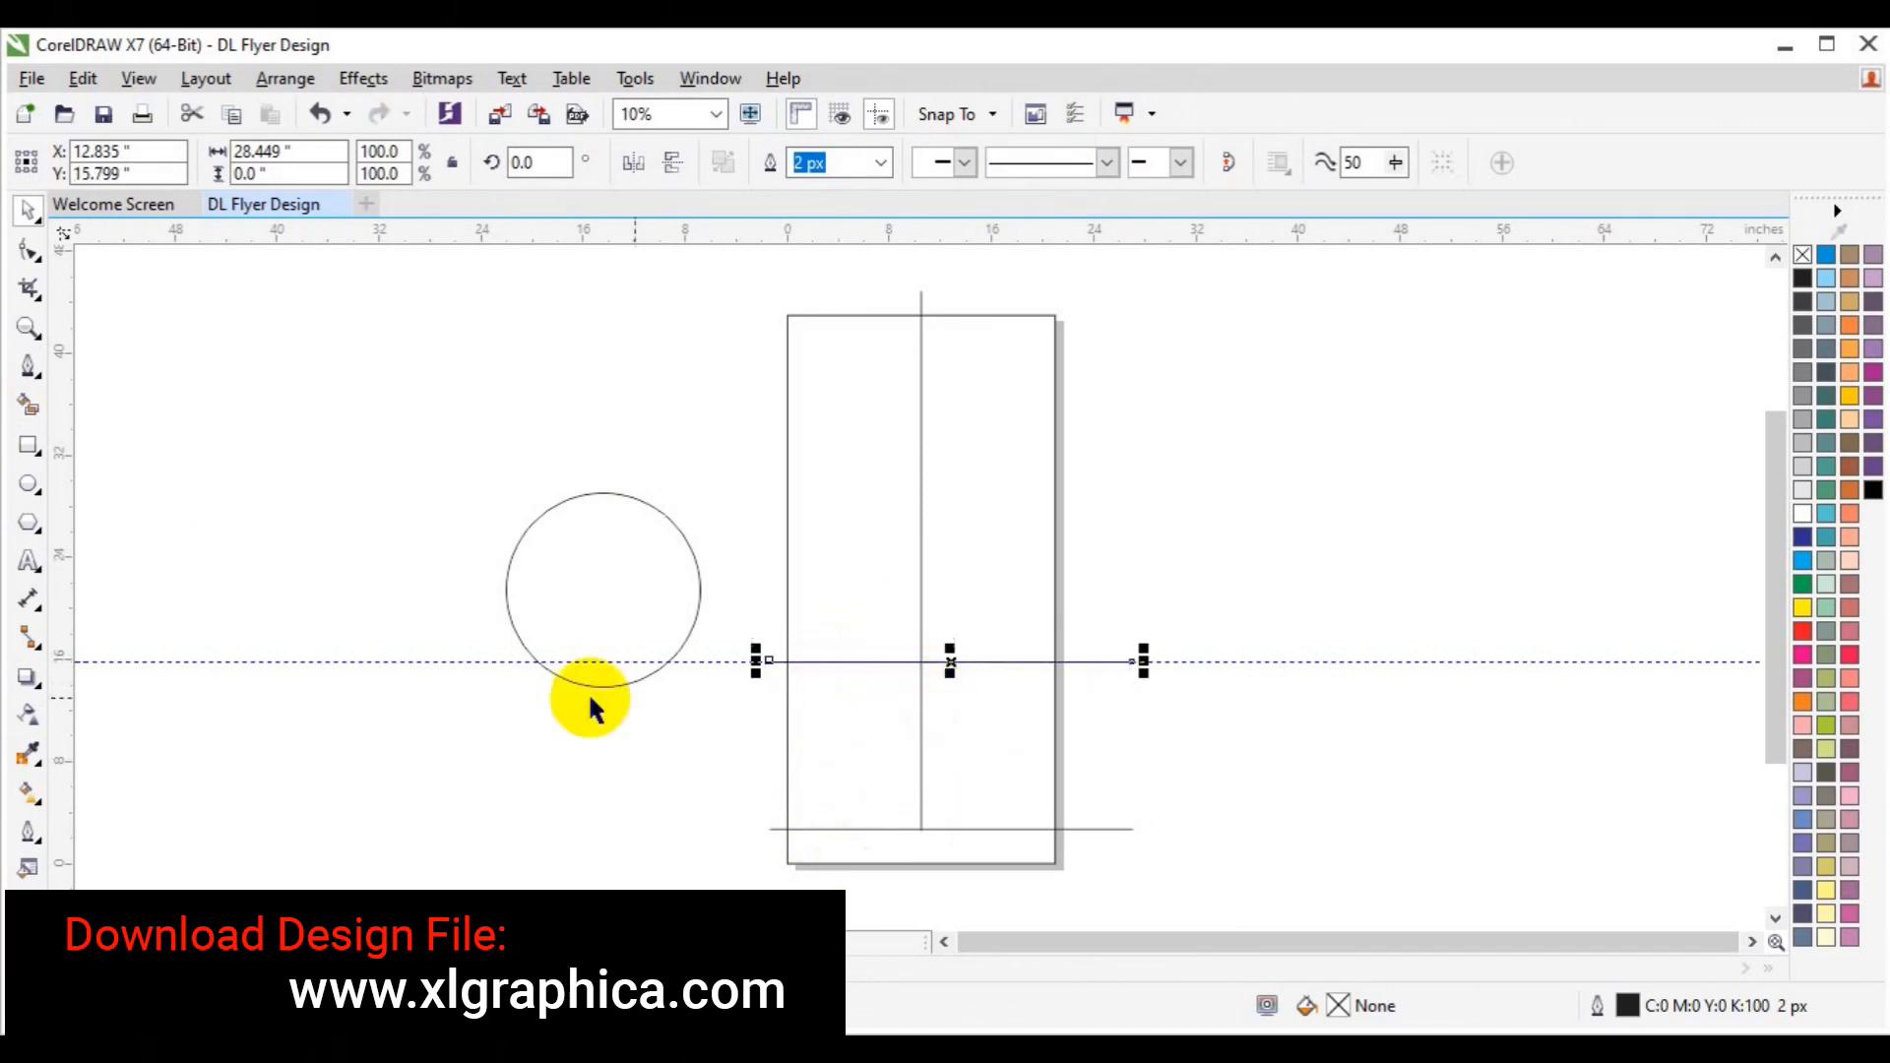
Smart Fill the four sections black, then colour top-left and bottom-right light grey.
left_click(29, 405)
left_click(889, 711)
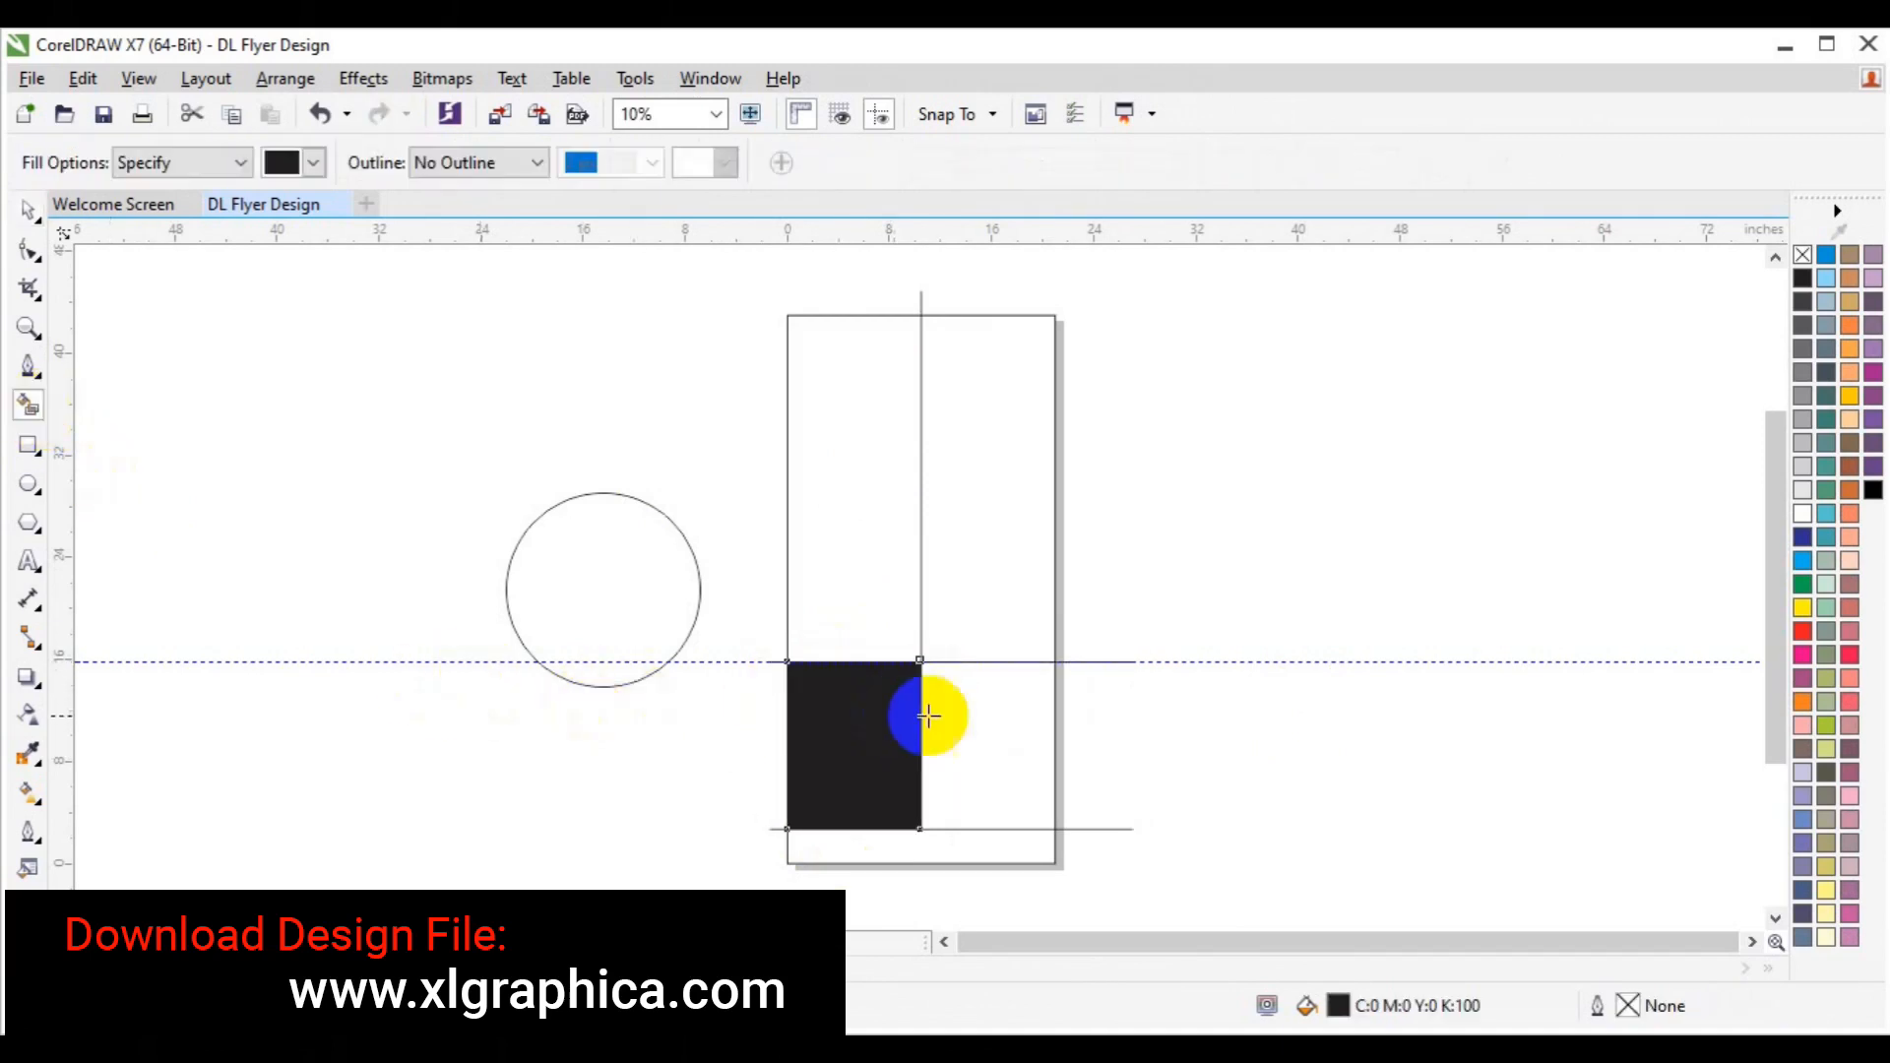
left_click(935, 715)
left_click(979, 503)
left_click(865, 511)
key("space")
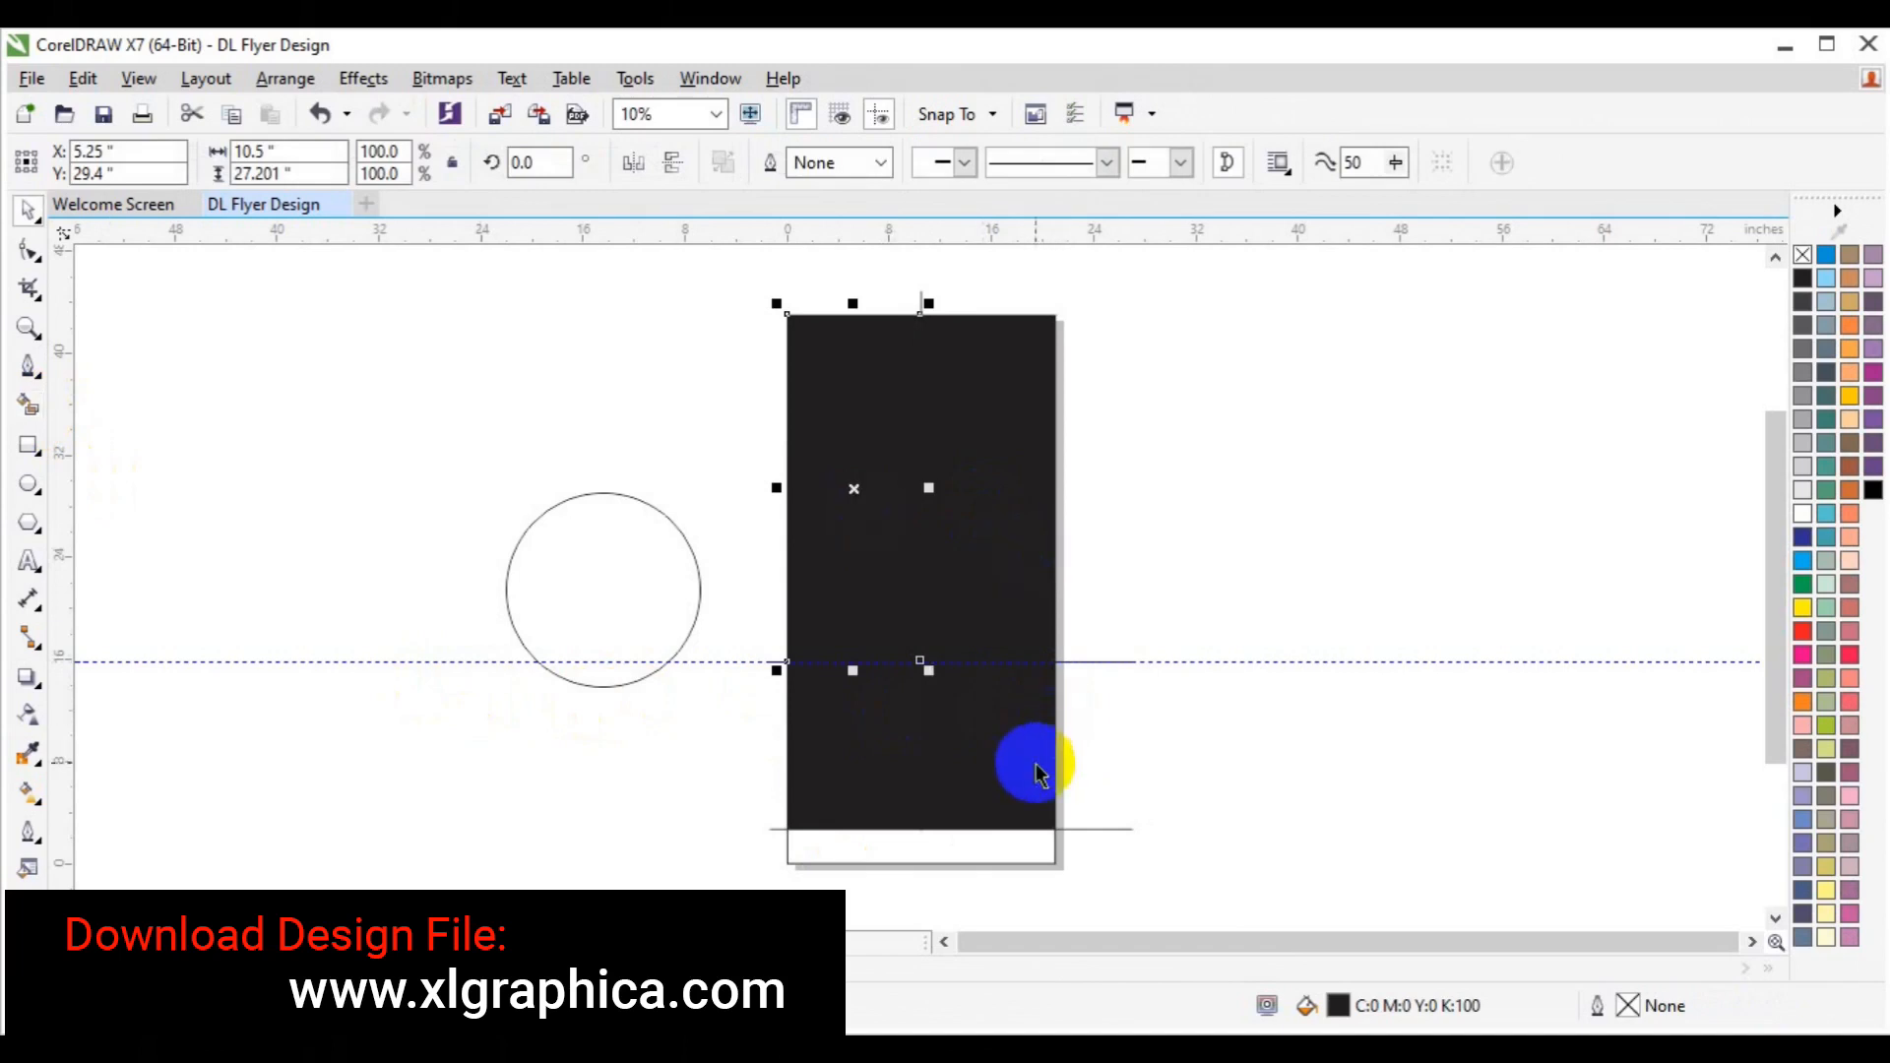
left_click(987, 780, "shift")
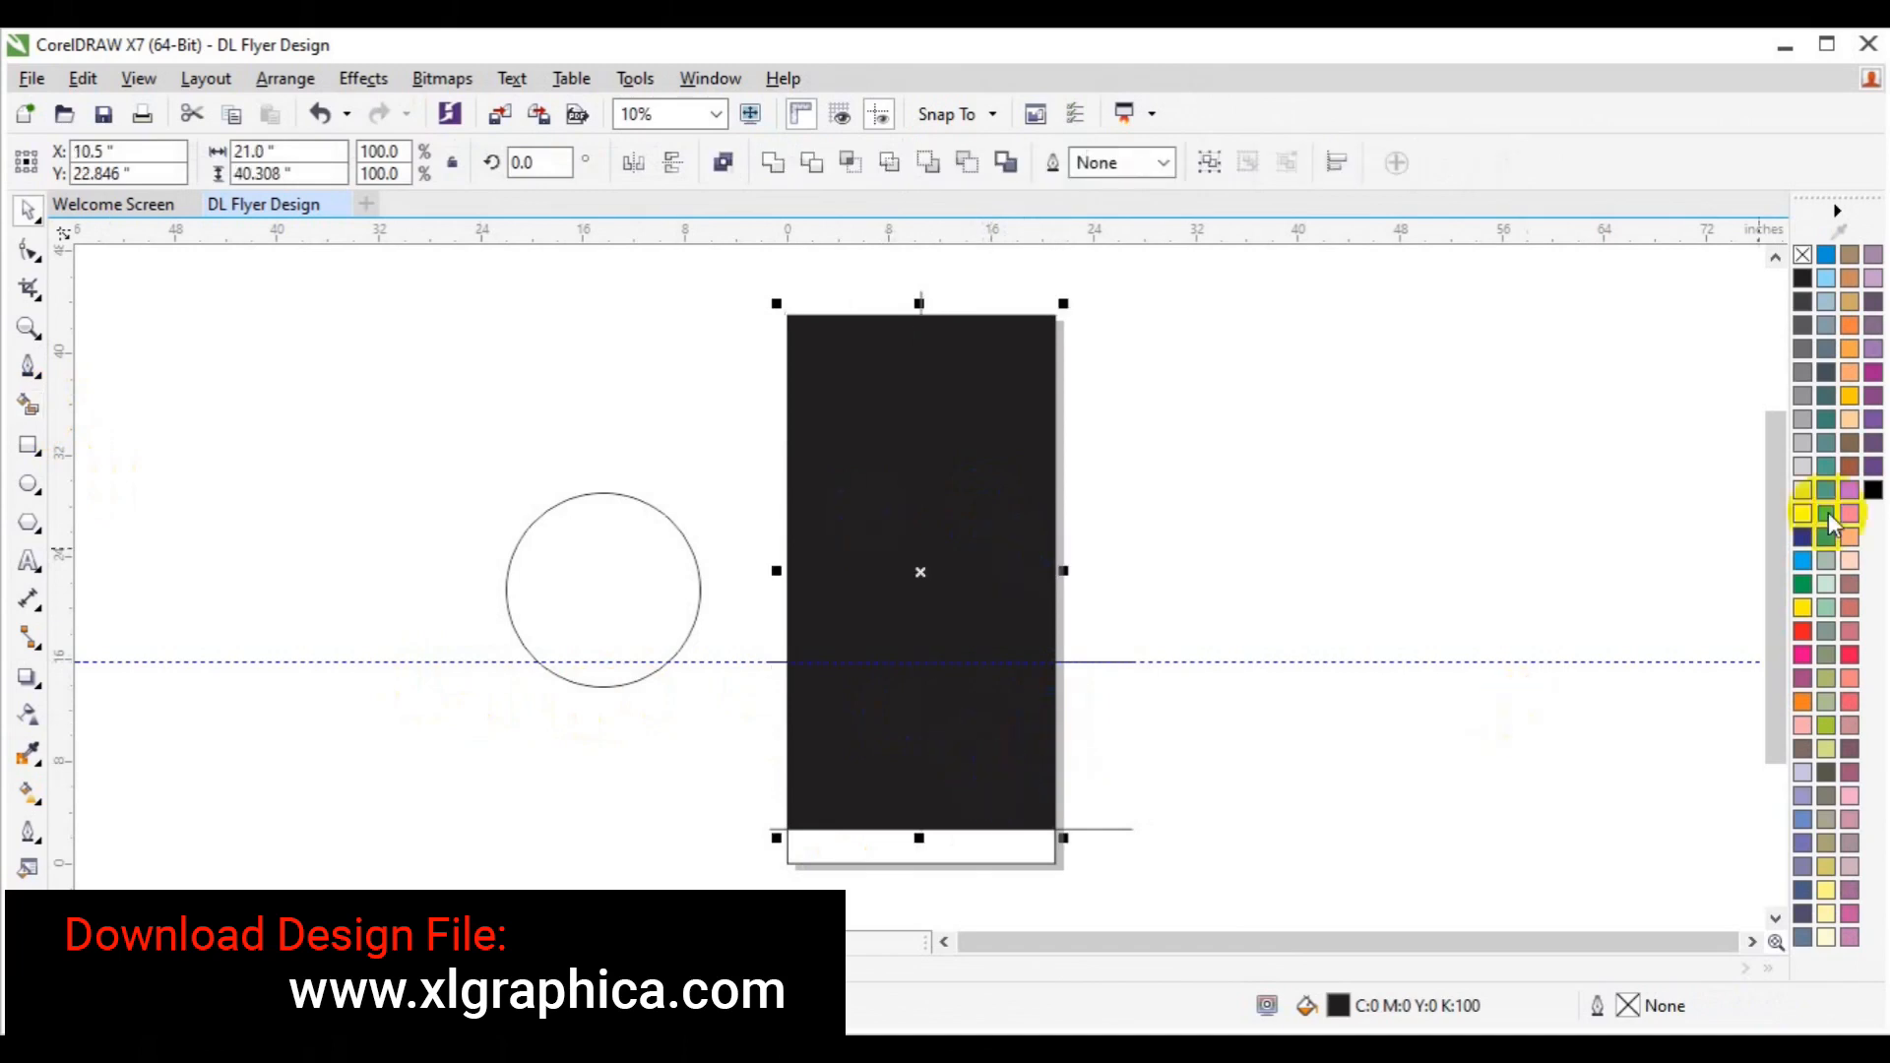
left_click(1801, 464)
left_click(1004, 548)
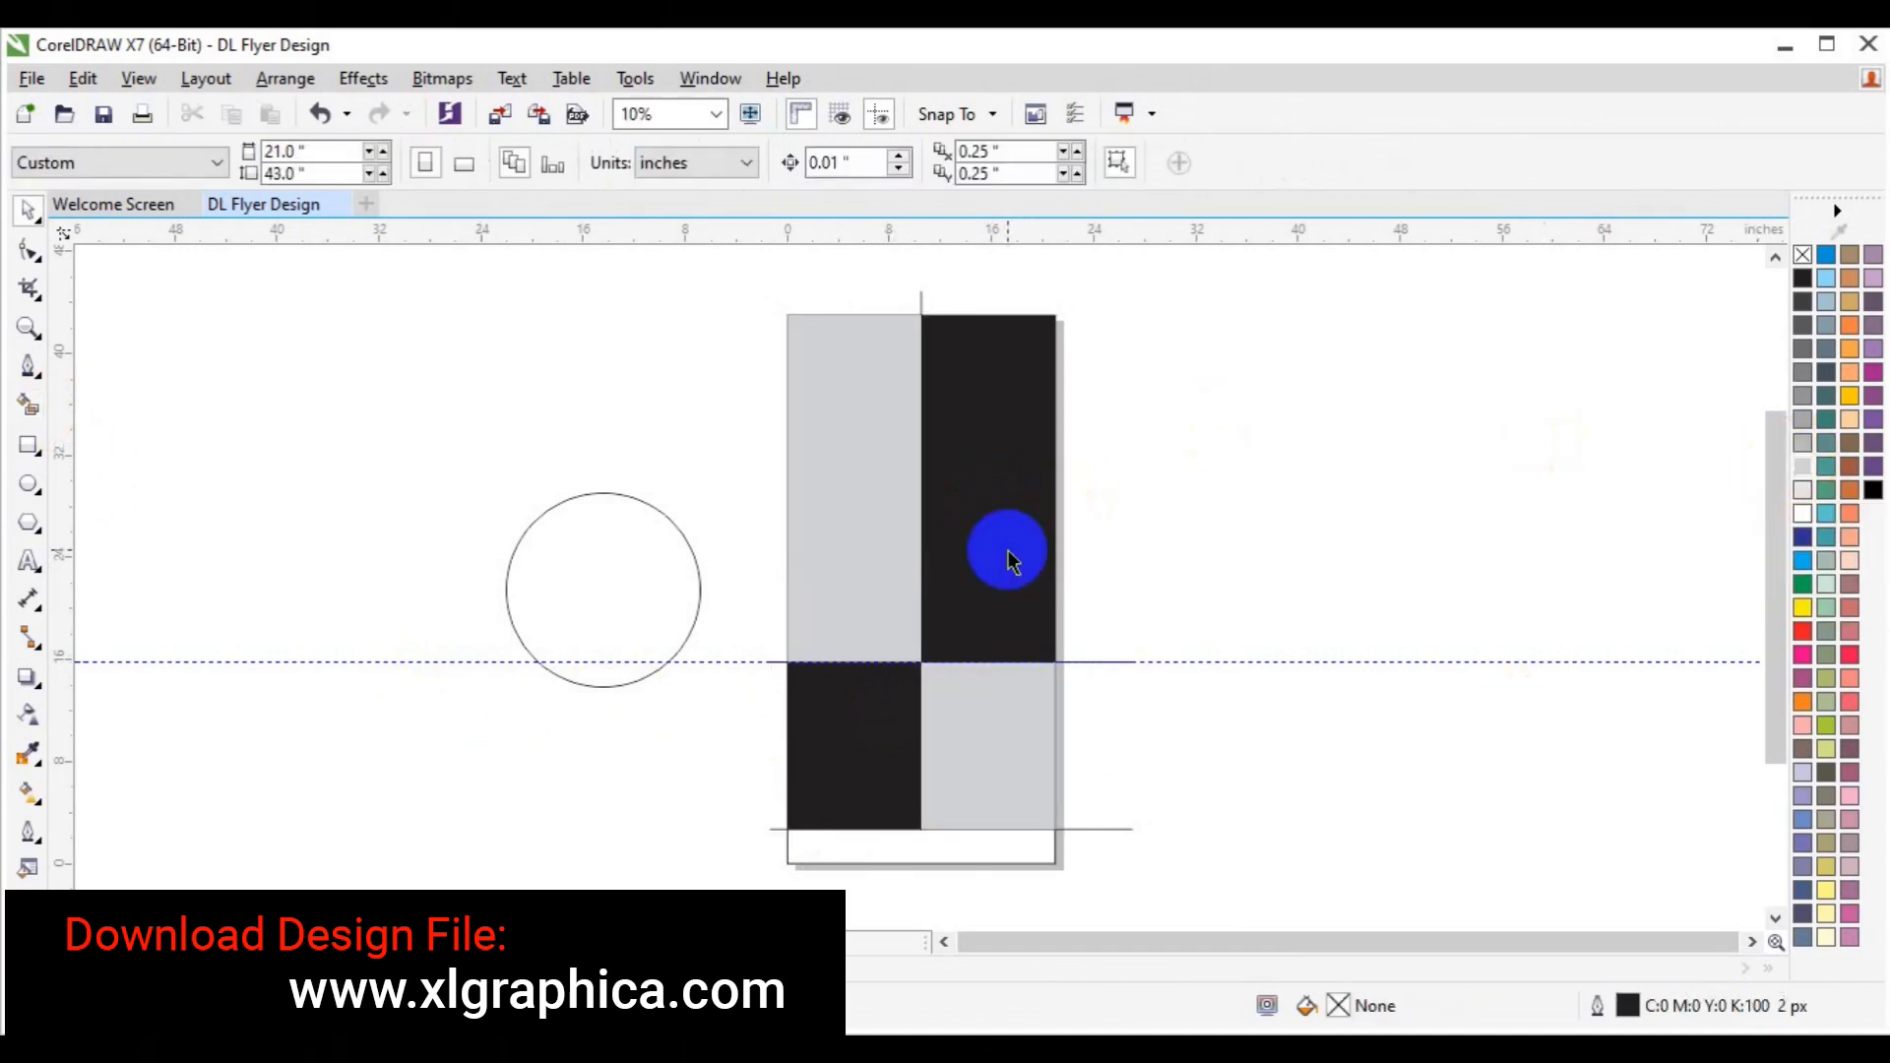
Recolour the two black panels turquoise.
left_click(806, 764, "shift")
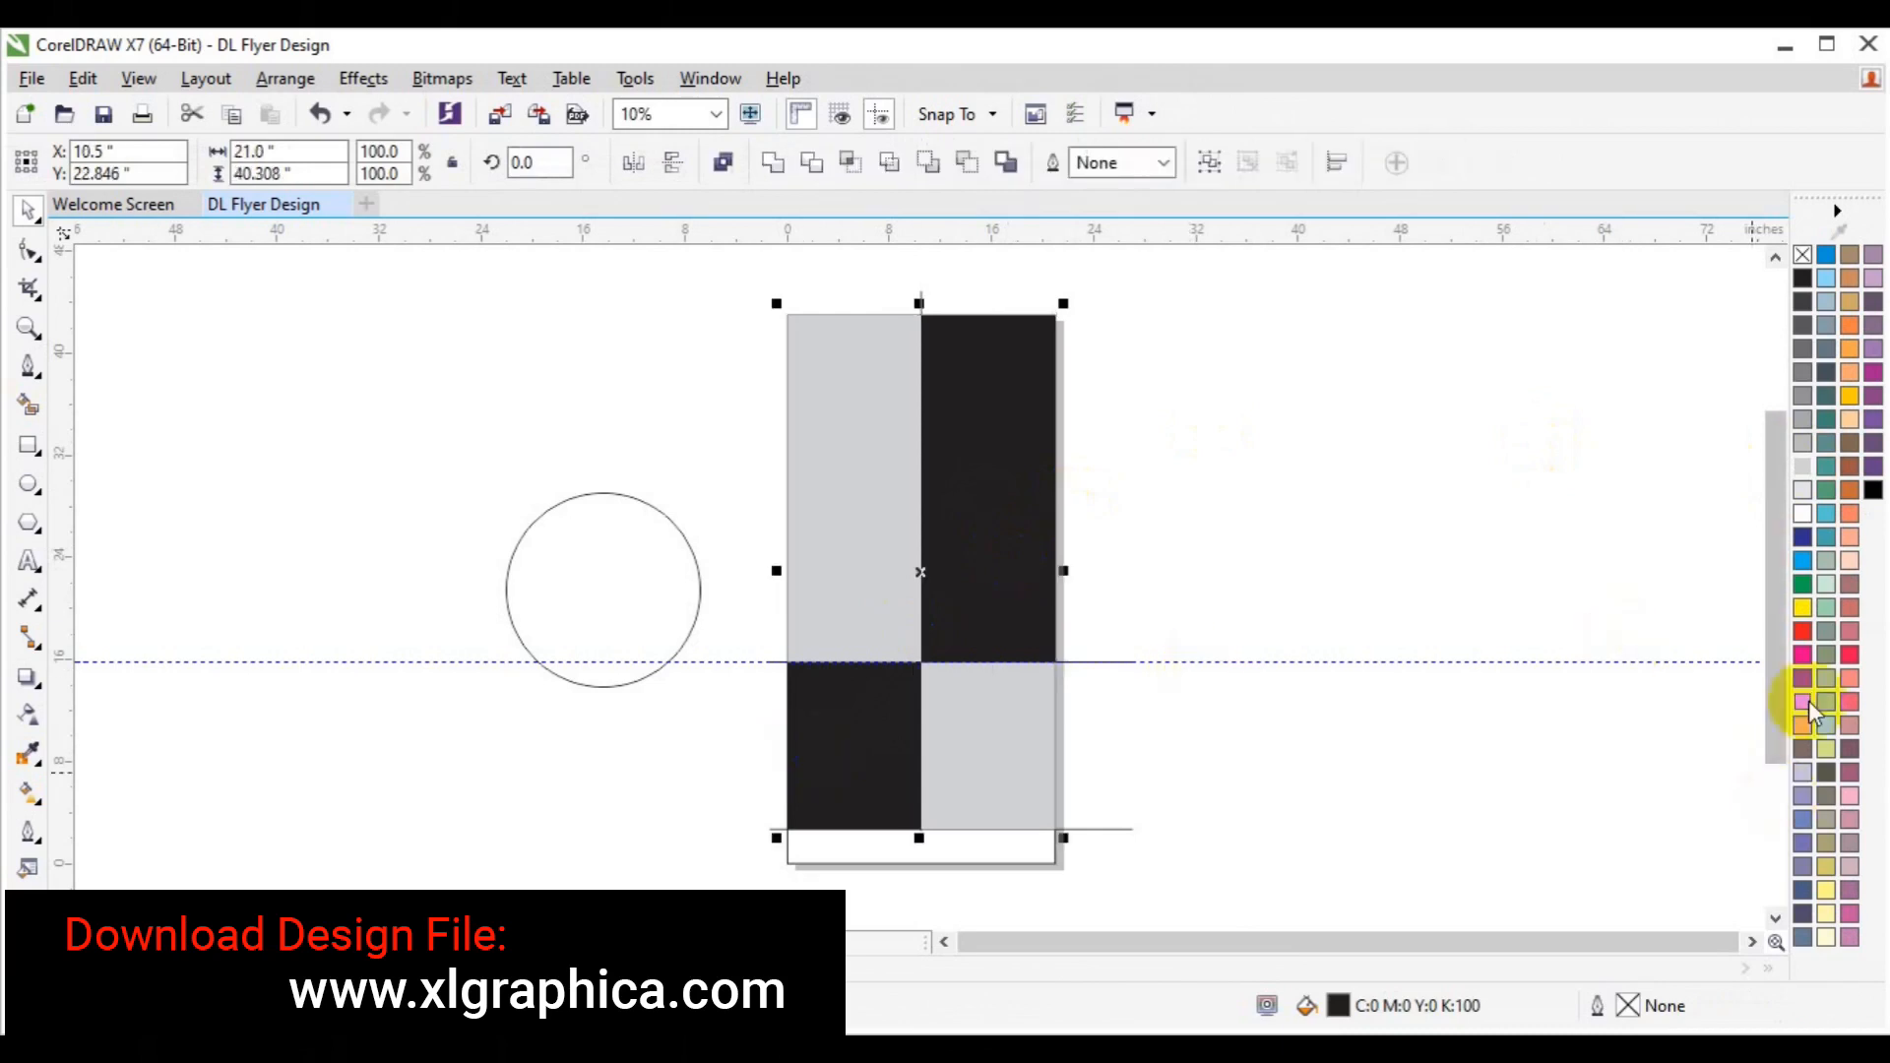
left_click(1826, 518)
left_click(1381, 439)
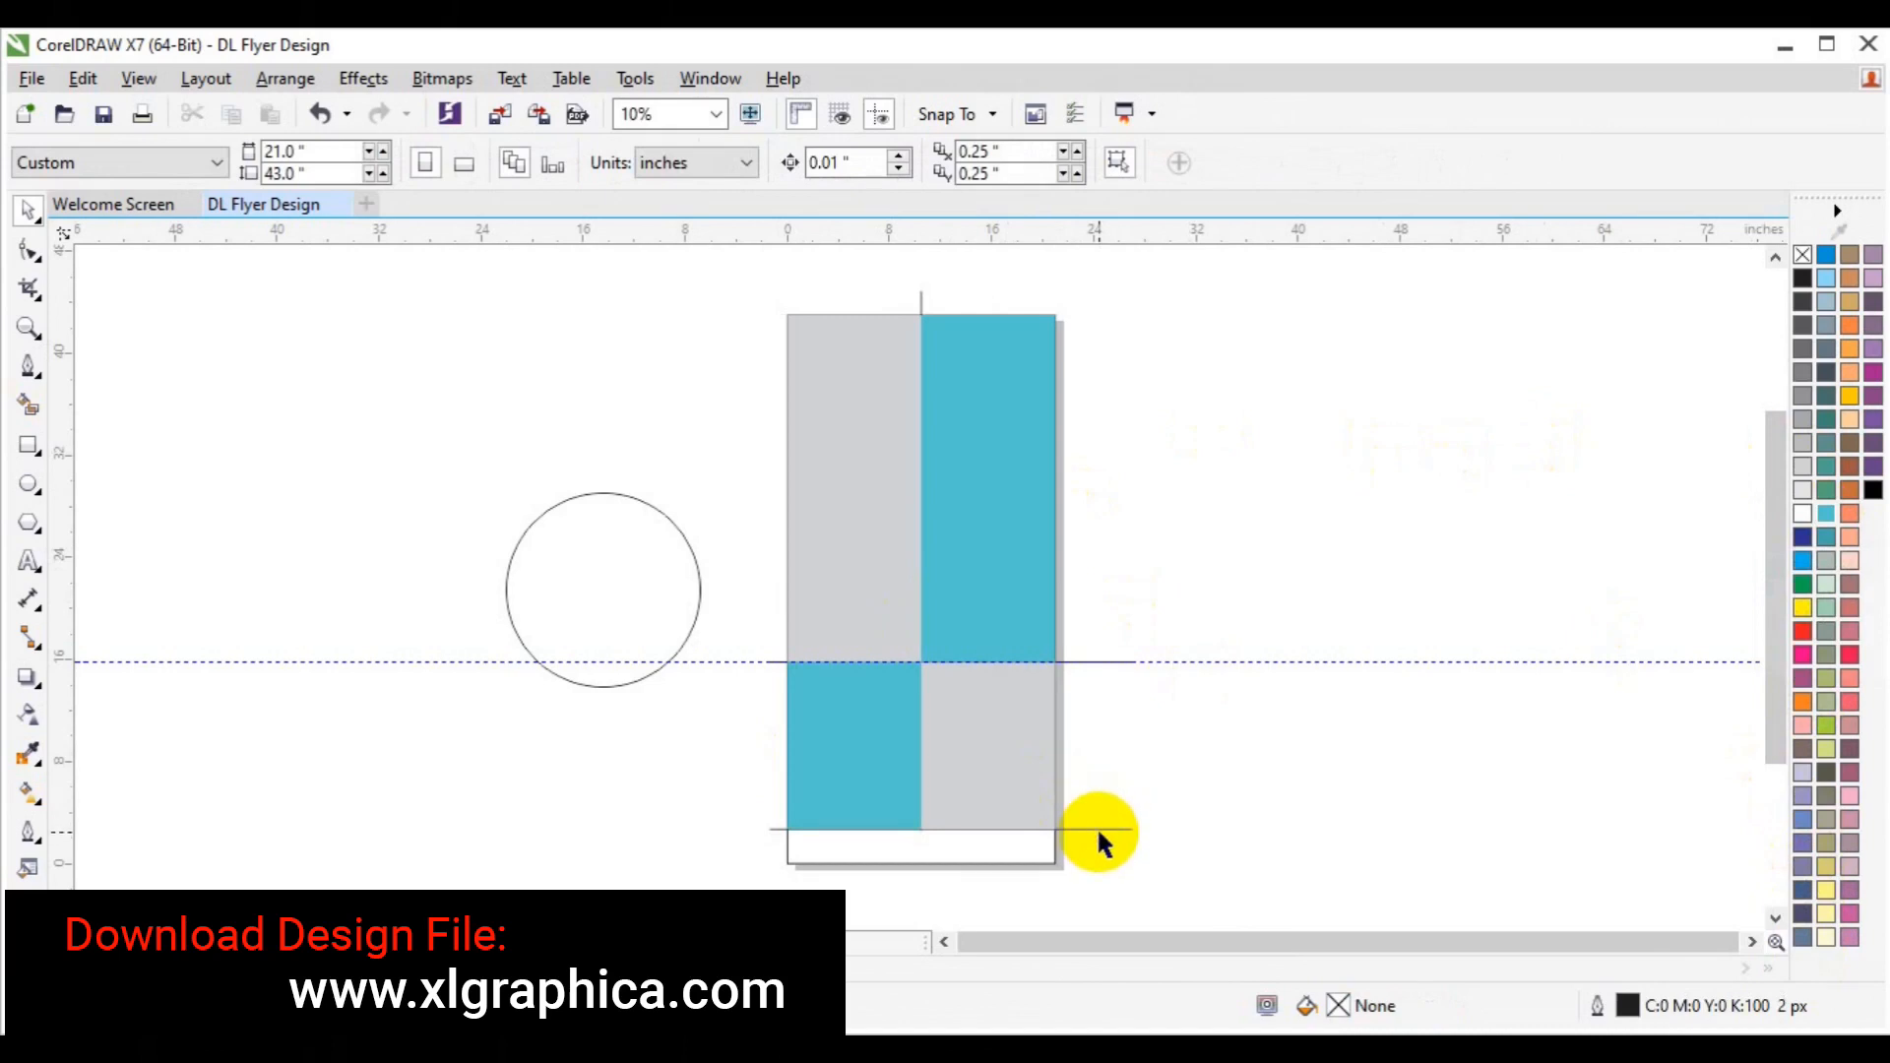
Delete the leftover horizontal line and fill the bottom strip black.
left_click(1098, 830)
key("Delete")
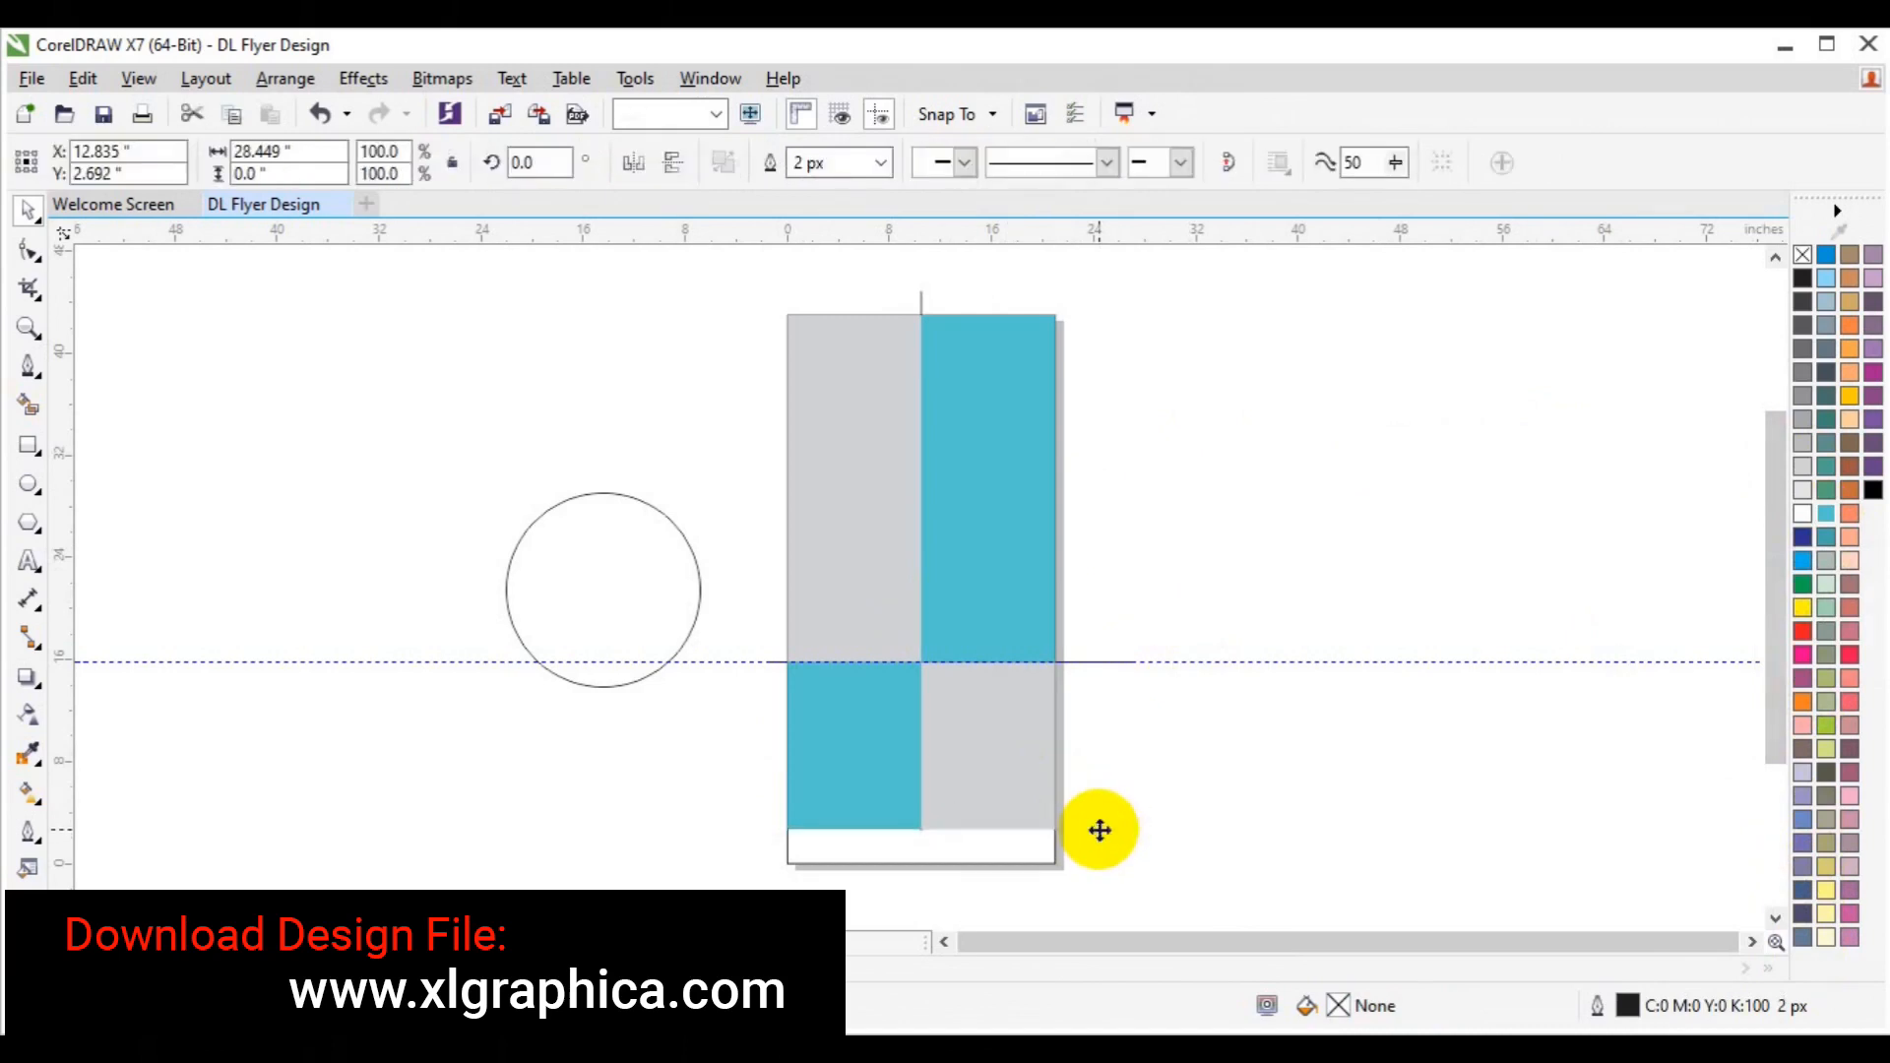
left_click(26, 422)
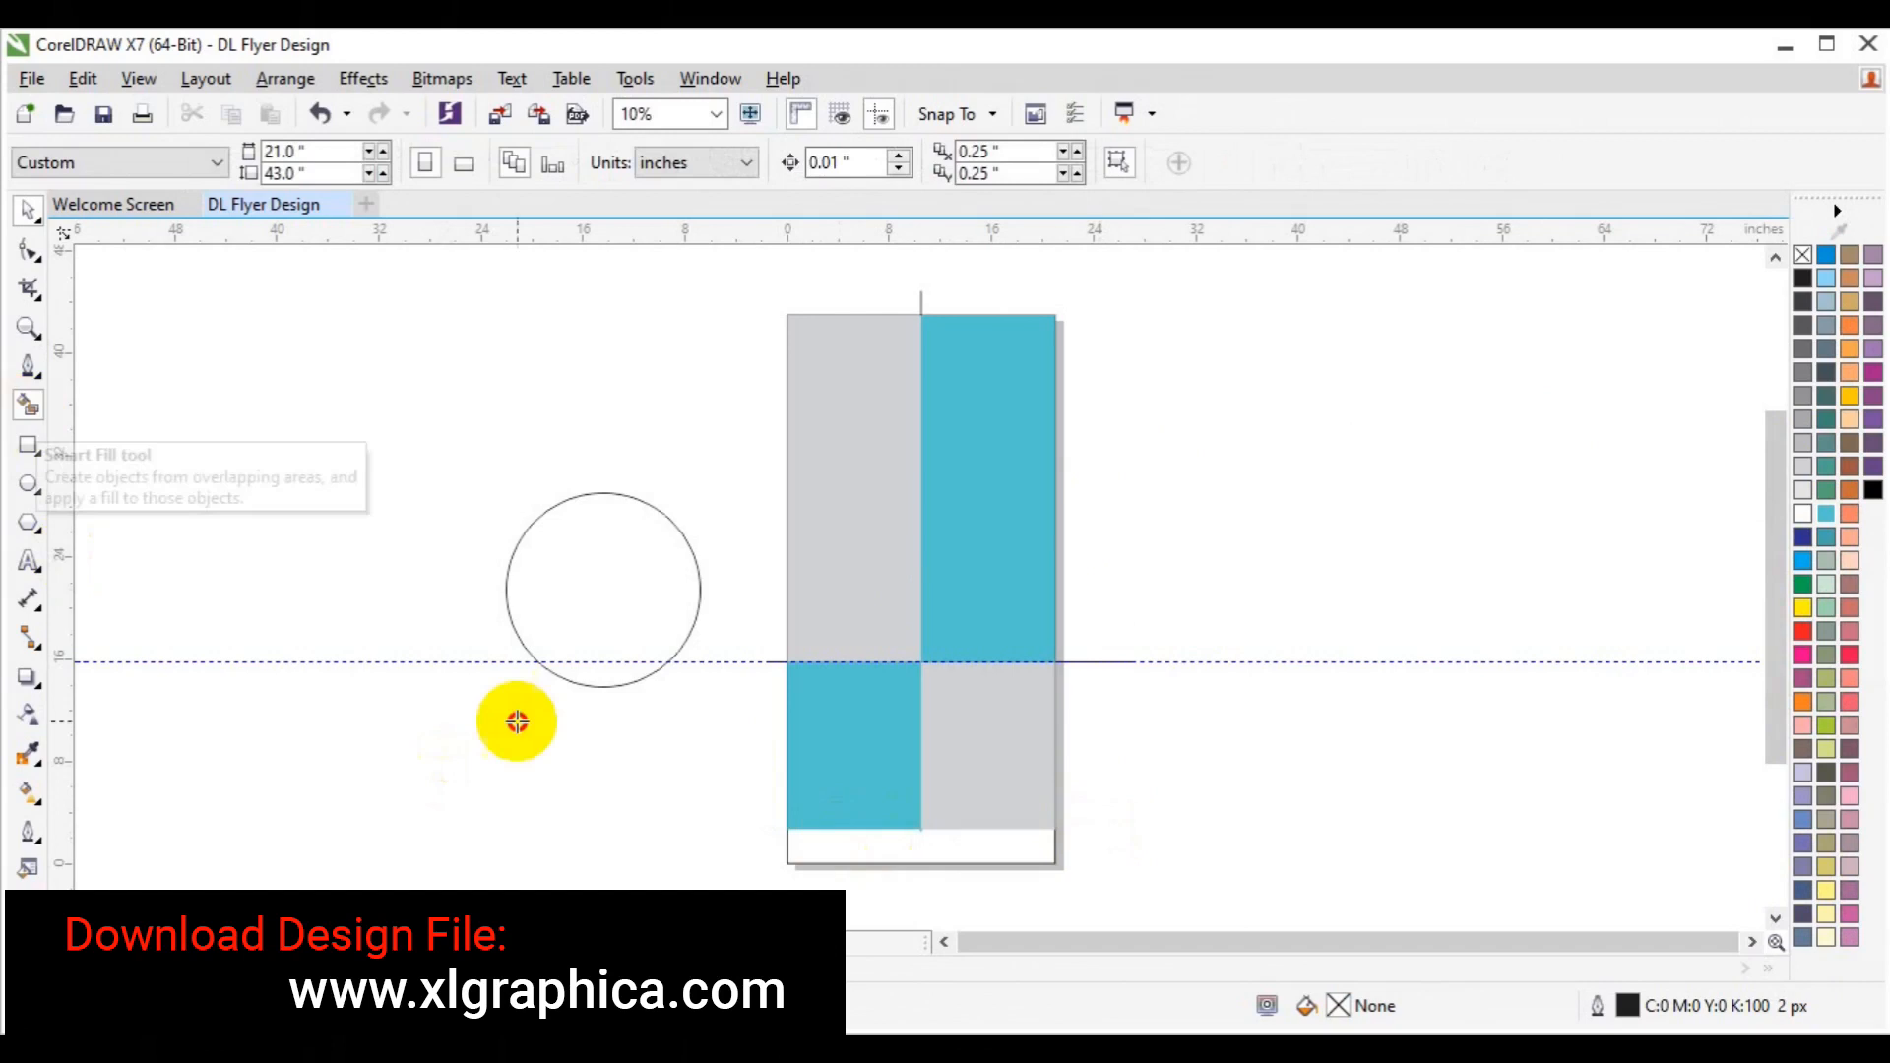
left_click(871, 845)
Delete the vertical dividing line and the horizontal guide.
left_click(920, 295)
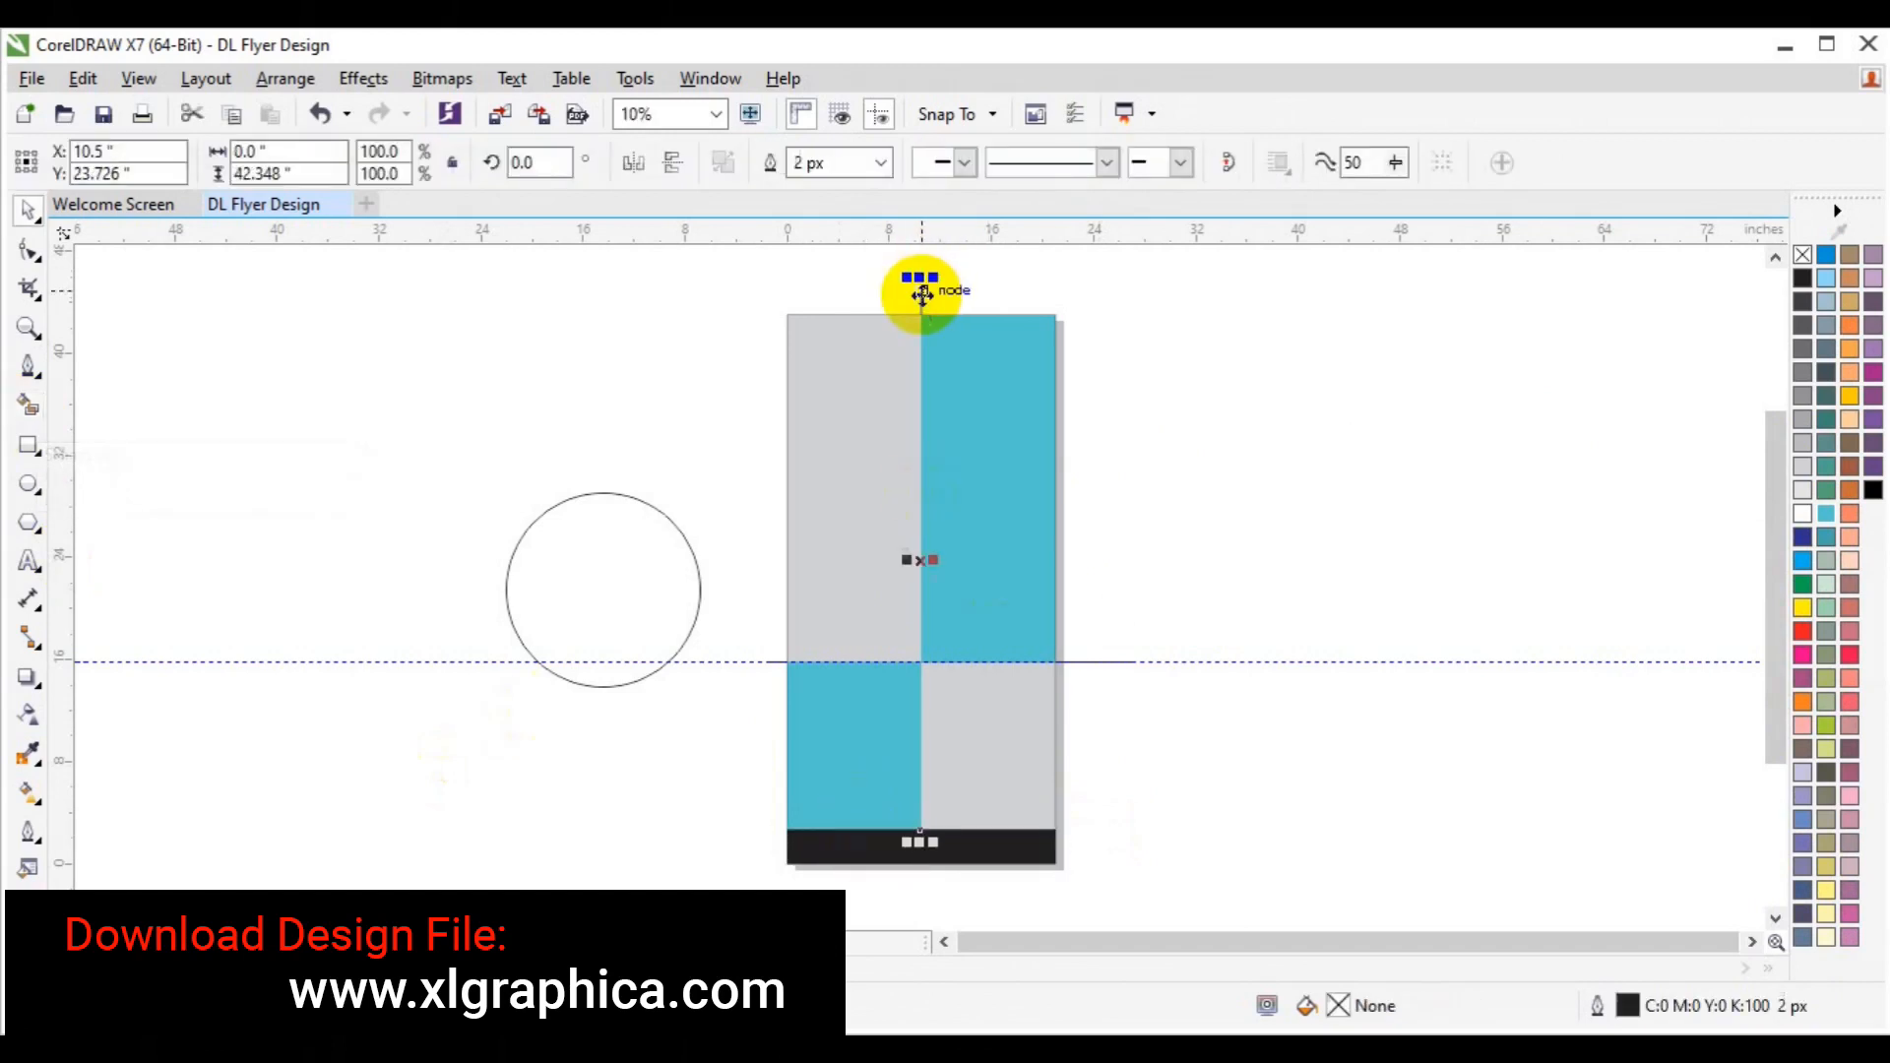
key("Delete")
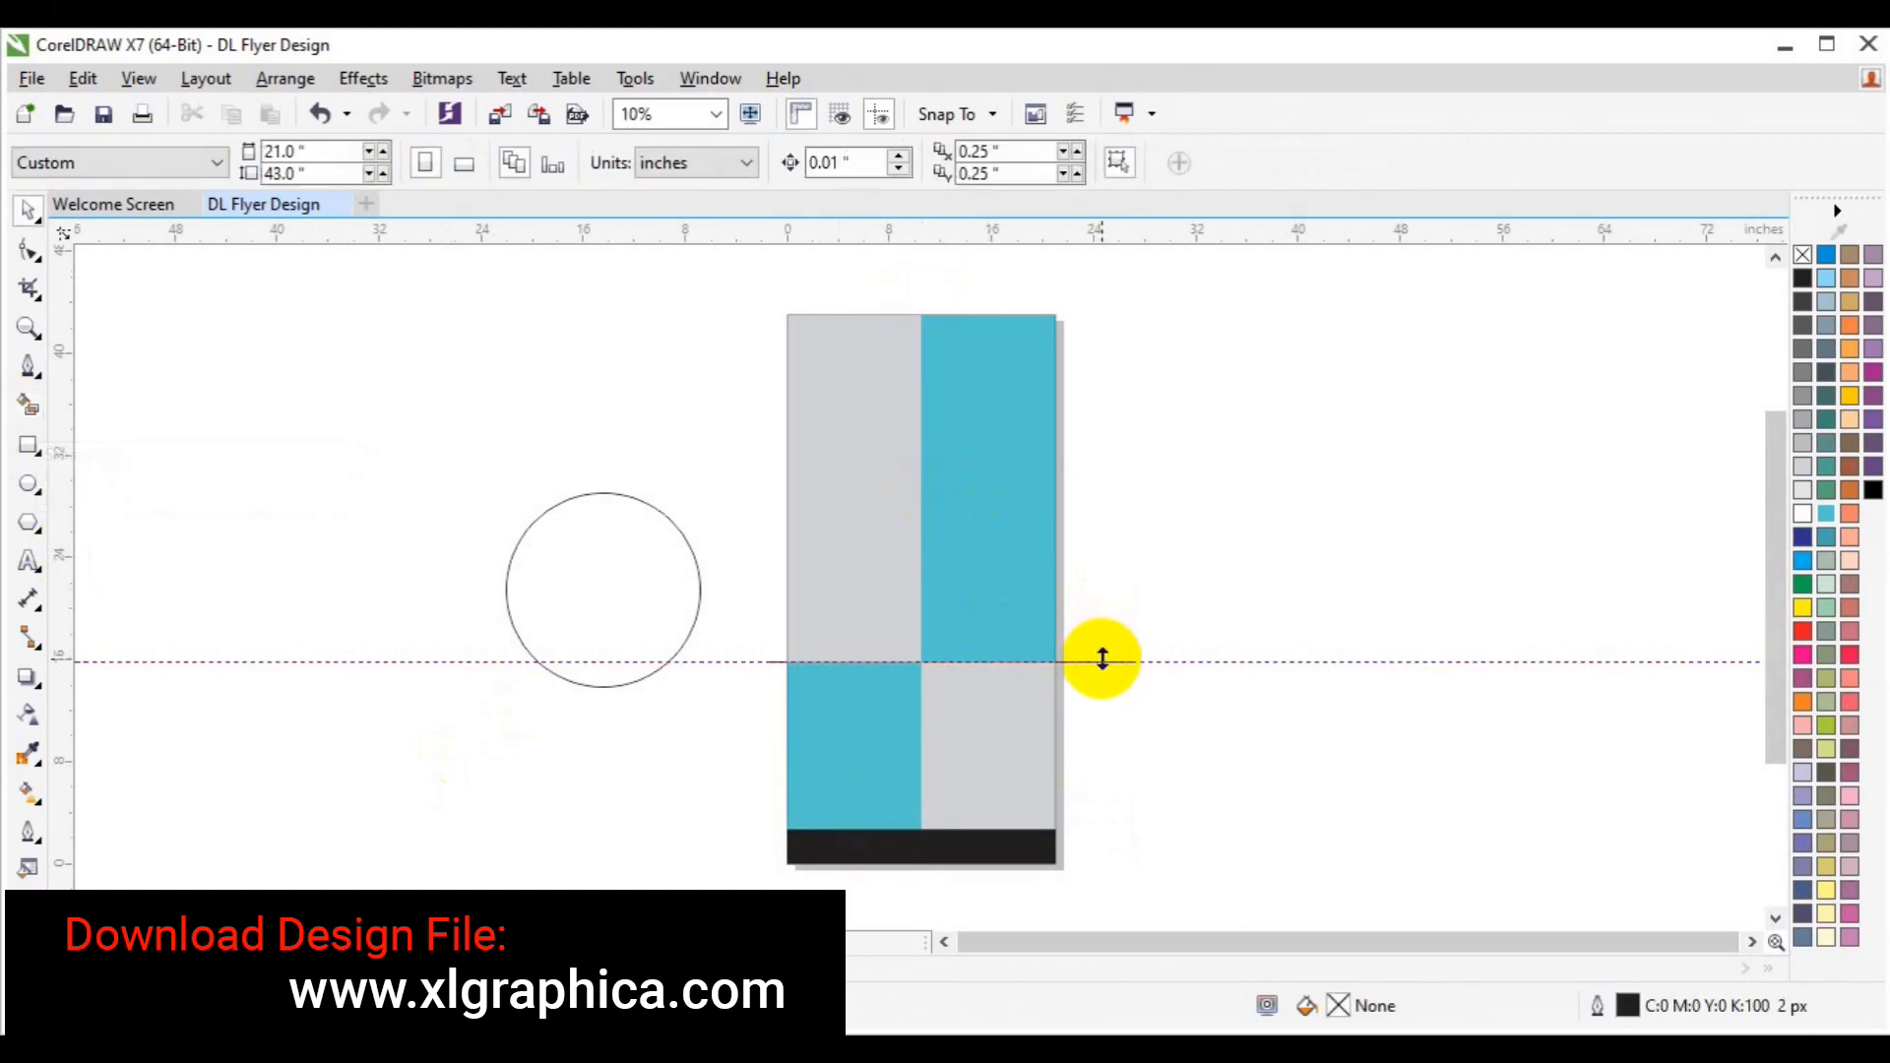
right_click(1102, 659)
left_click(1171, 626)
Delete the remaining horizontal line, centre the circle, and bring it in front of the panels.
left_click(1127, 662)
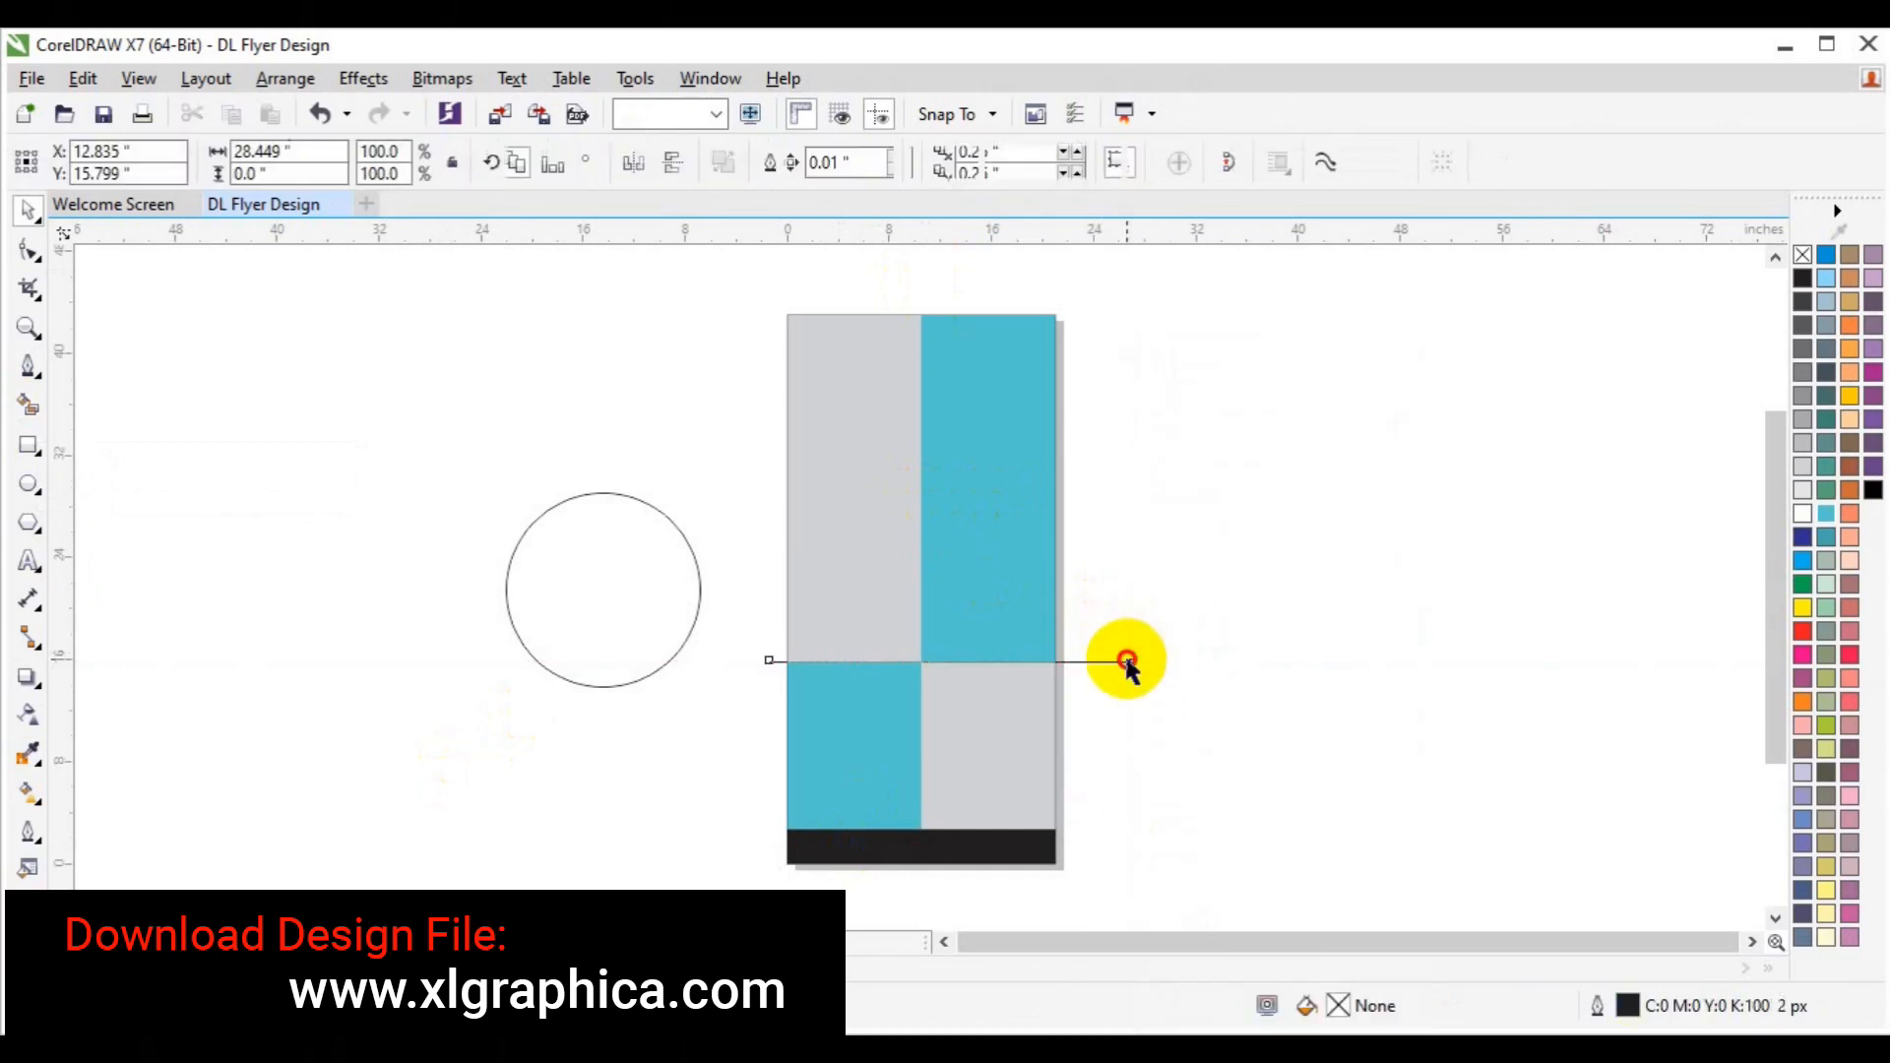
key("Delete")
left_click(504, 621)
key("p")
right_click(921, 588)
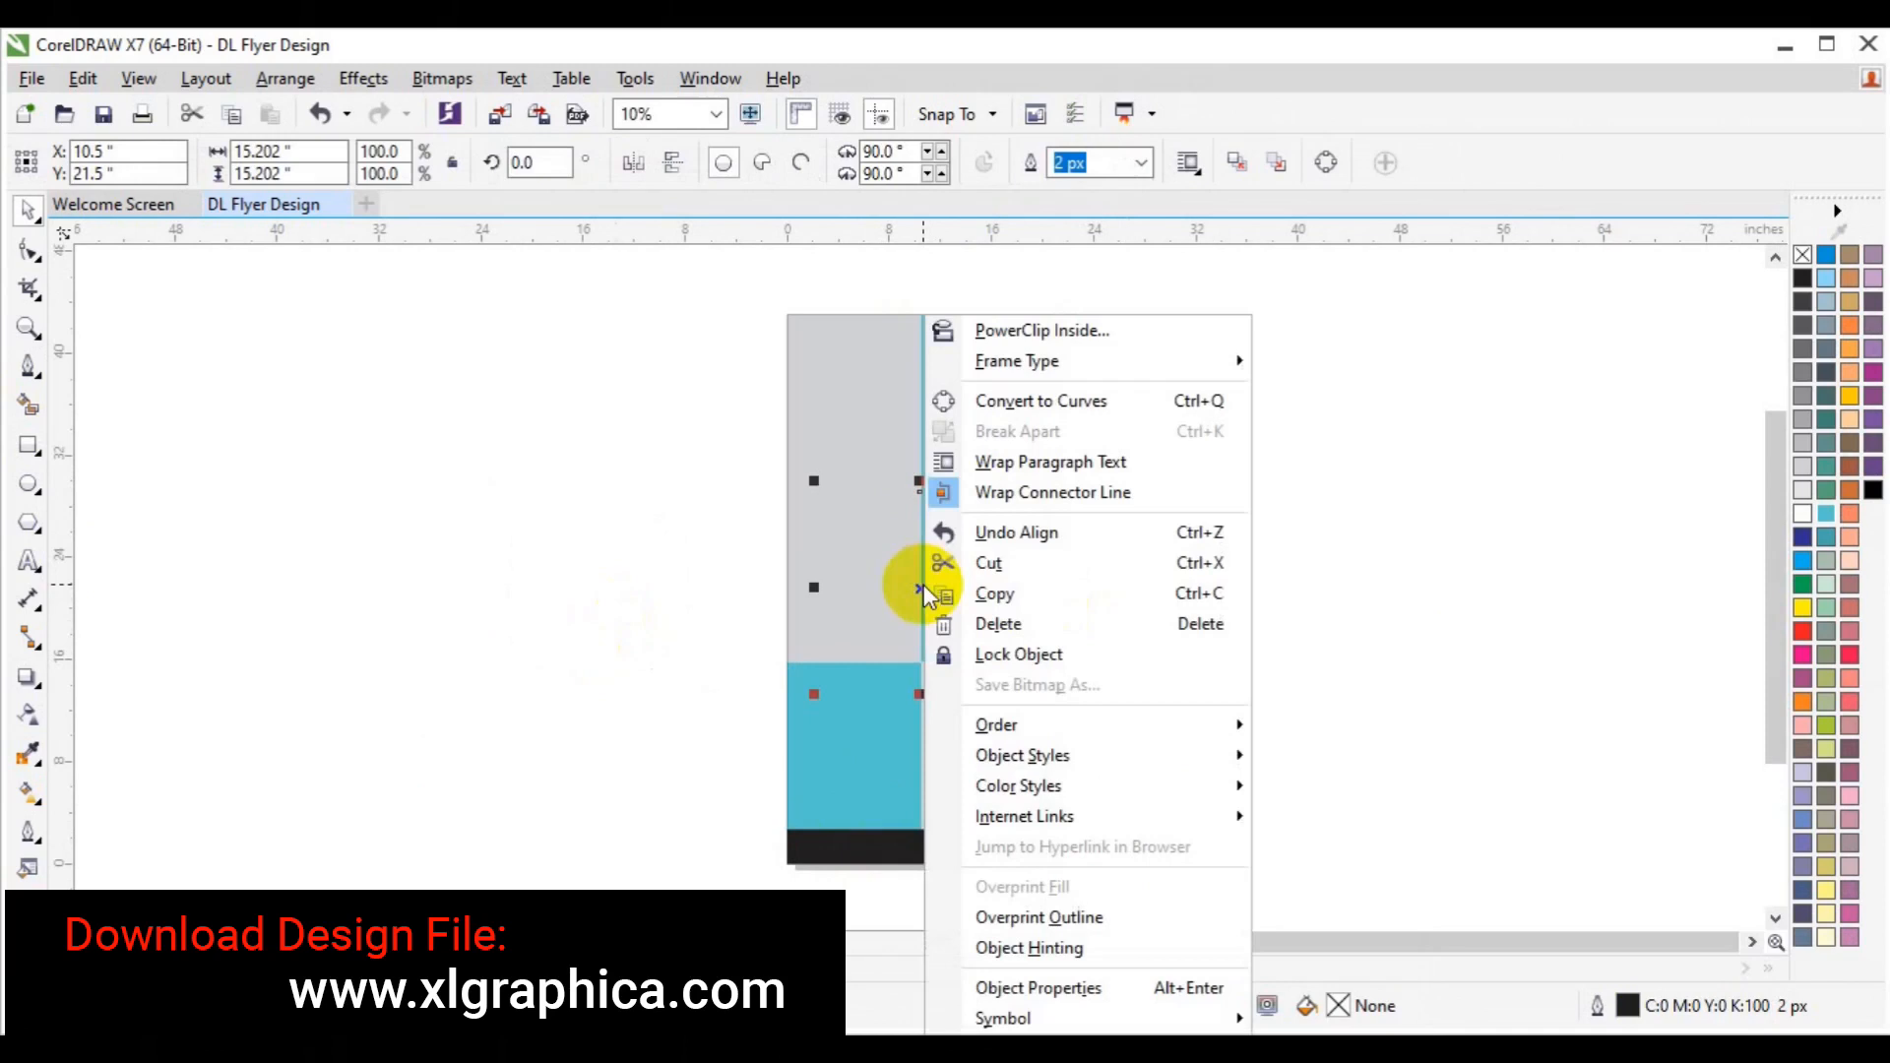
mouse_move(996, 724)
left_click(1332, 727)
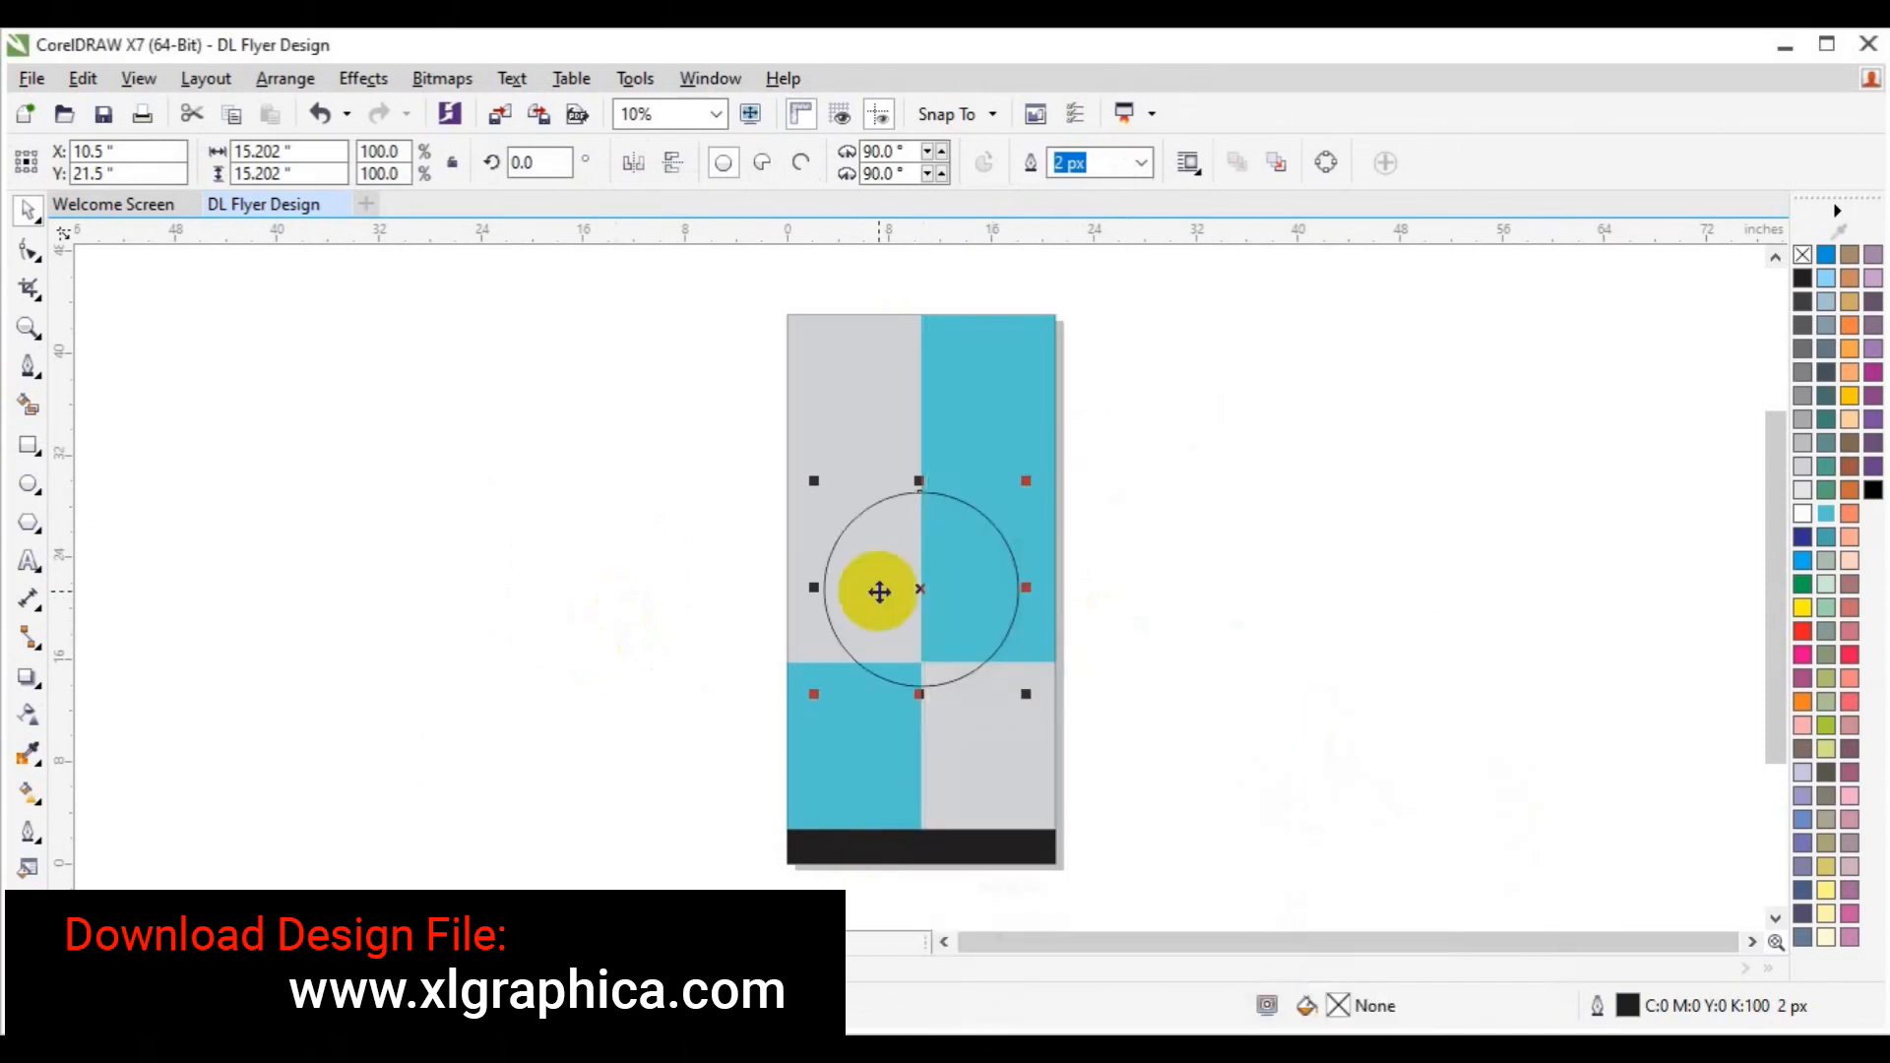
Move the circle into the top half, save, and enlarge it to 19.545 inches.
left_click_drag(922, 588, 918, 476)
key("ctrl+s")
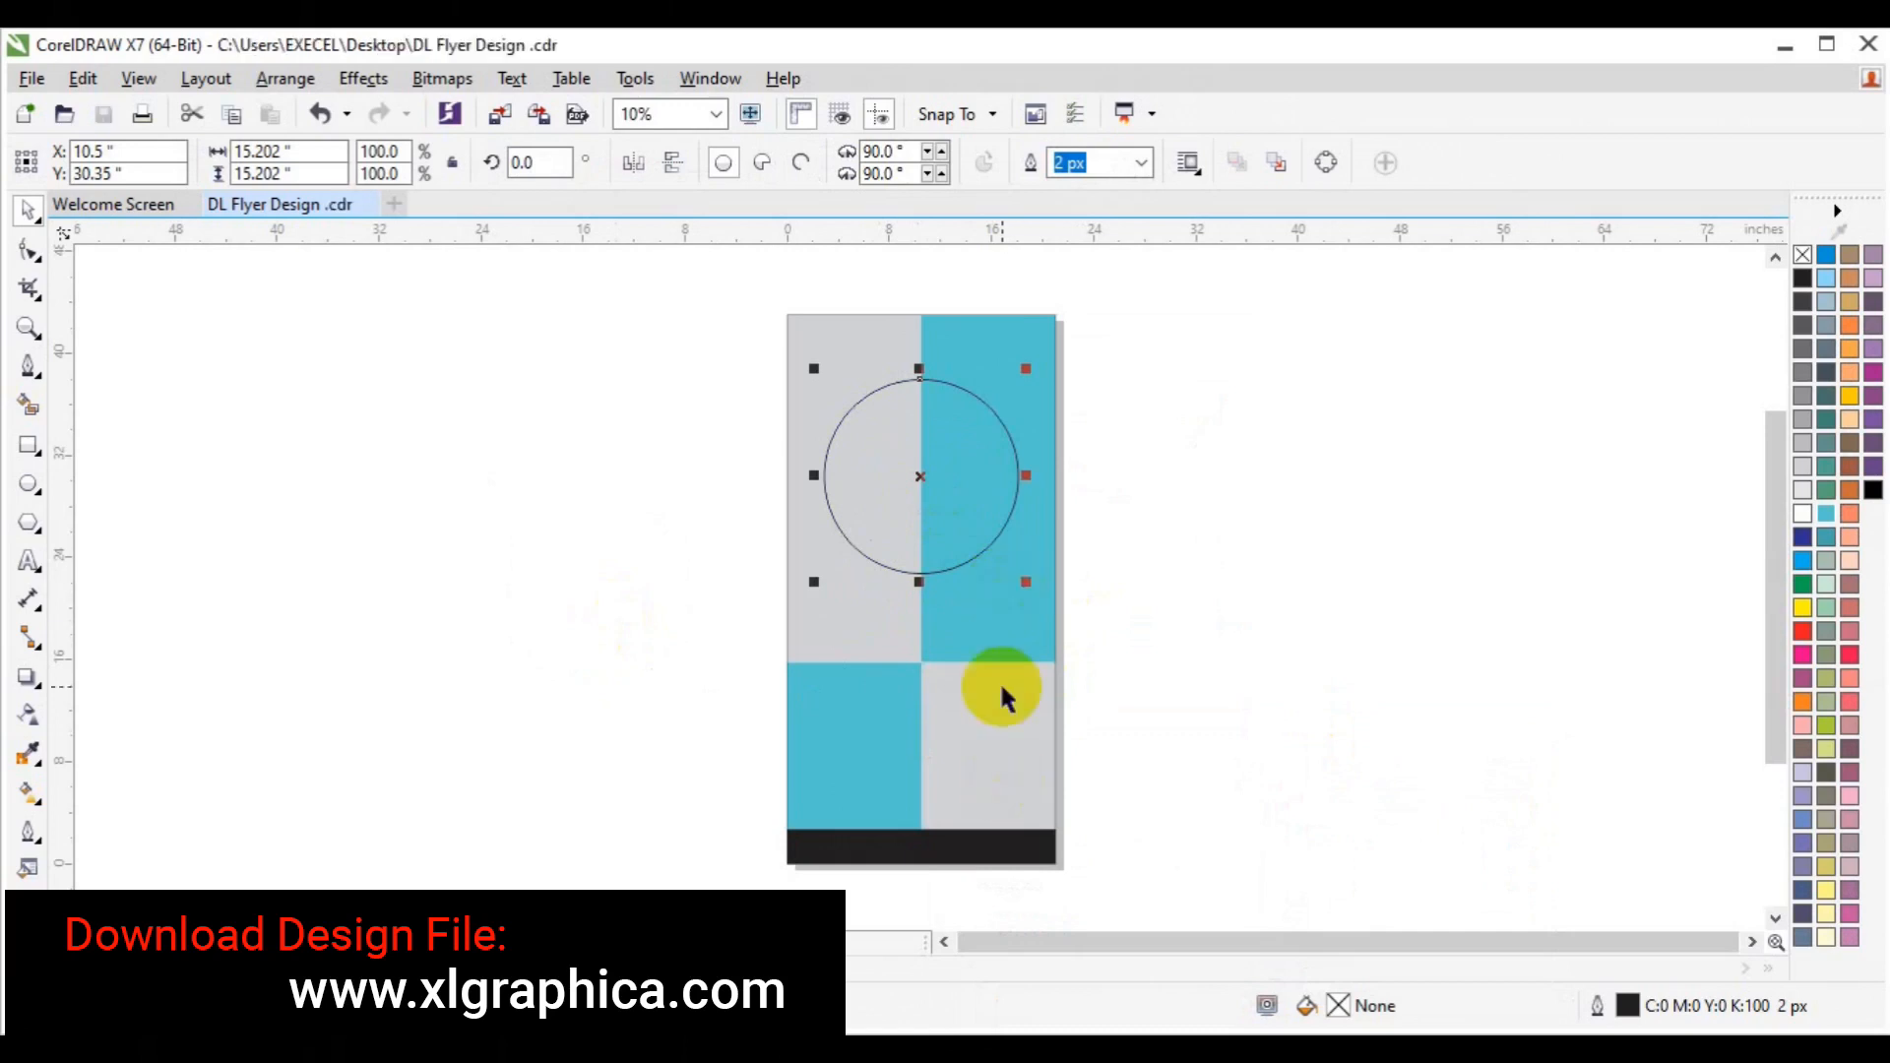
left_click_drag(1027, 585, 1057, 612)
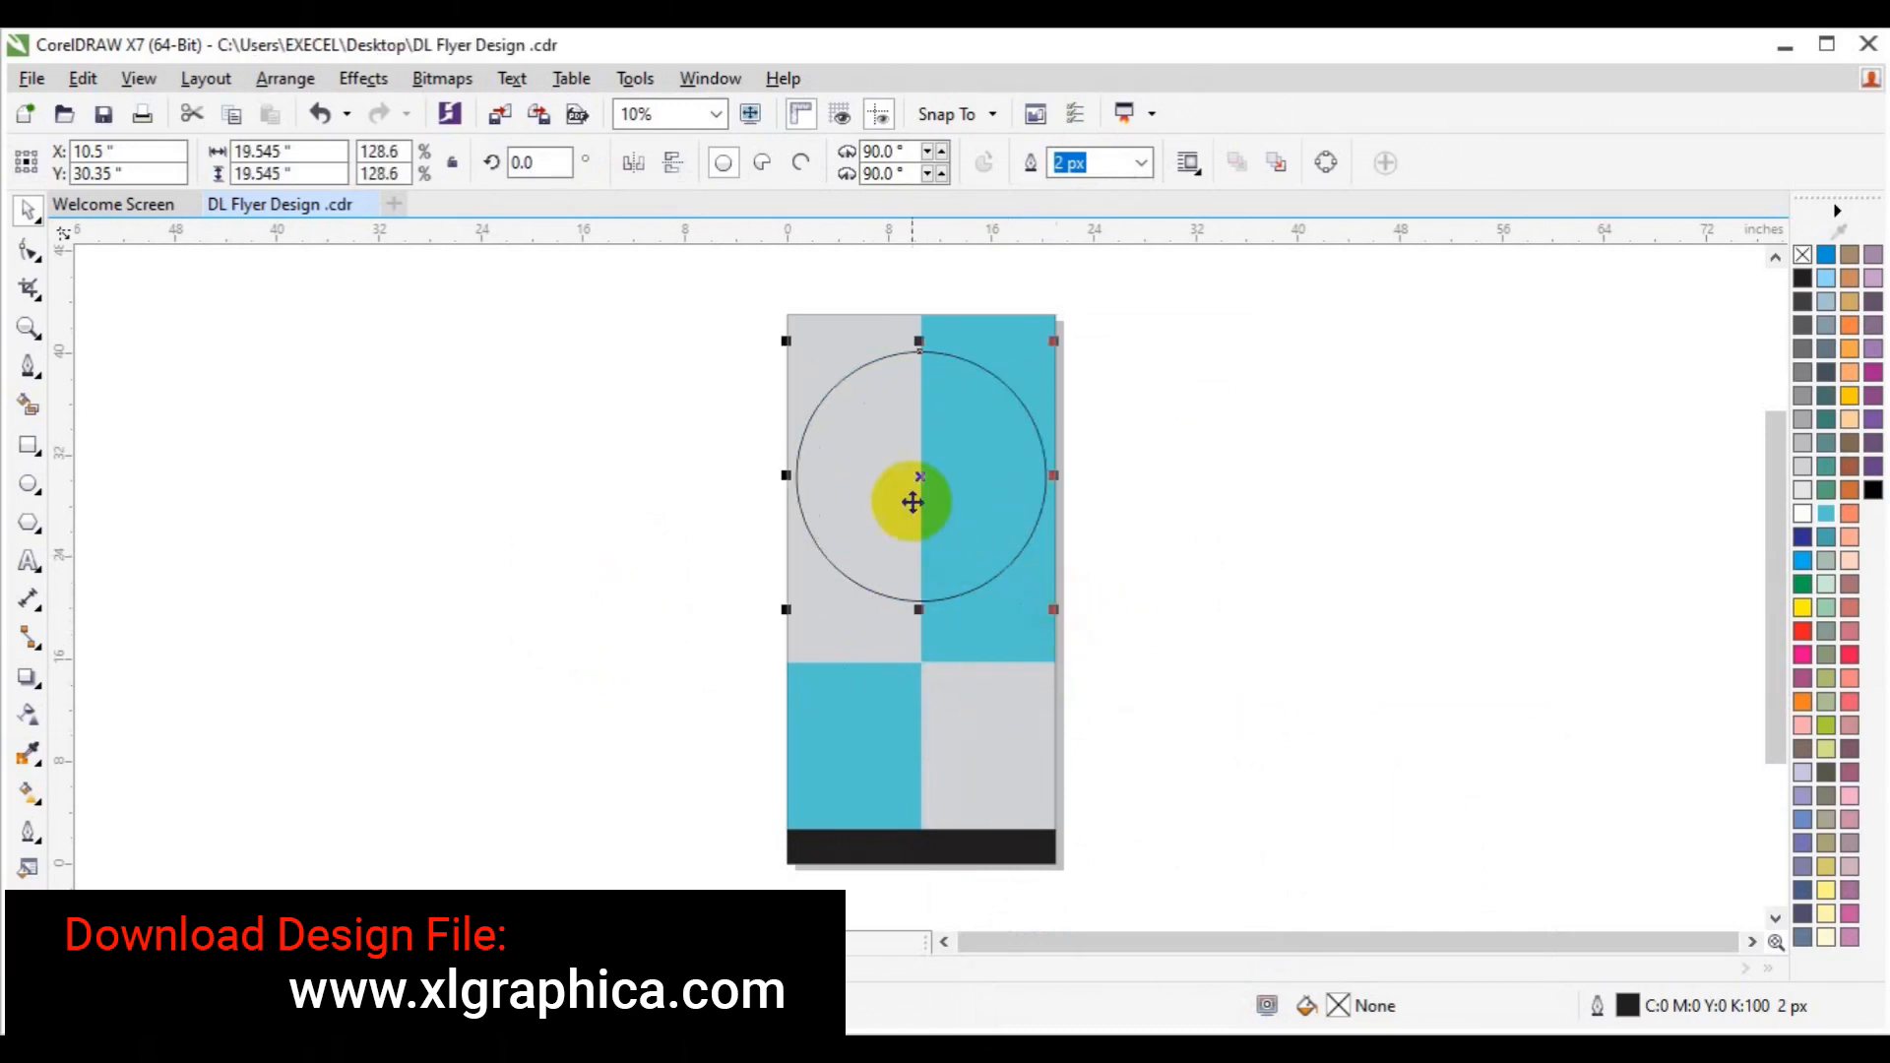
left_click_drag(917, 497, 911, 514)
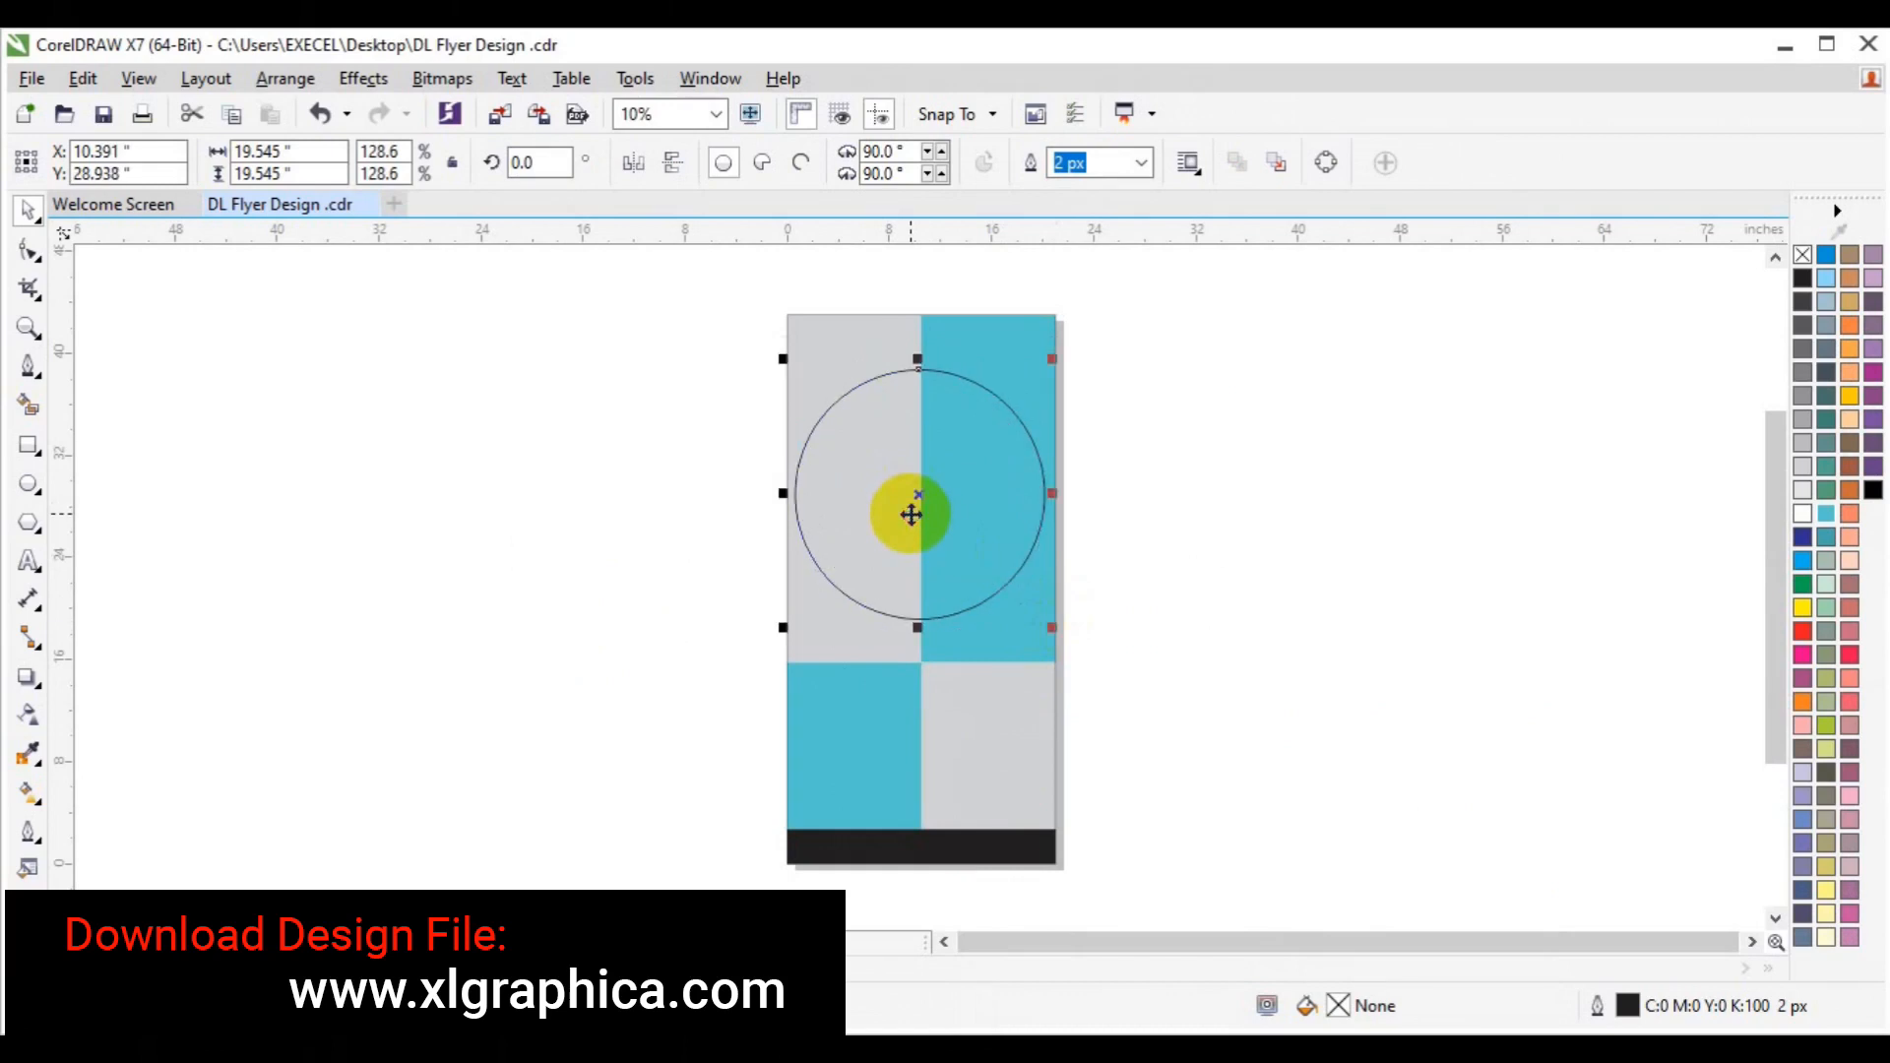
Add a page-sized outline rectangle over the panels.
left_click(1043, 697, "shift")
left_click(262, 456)
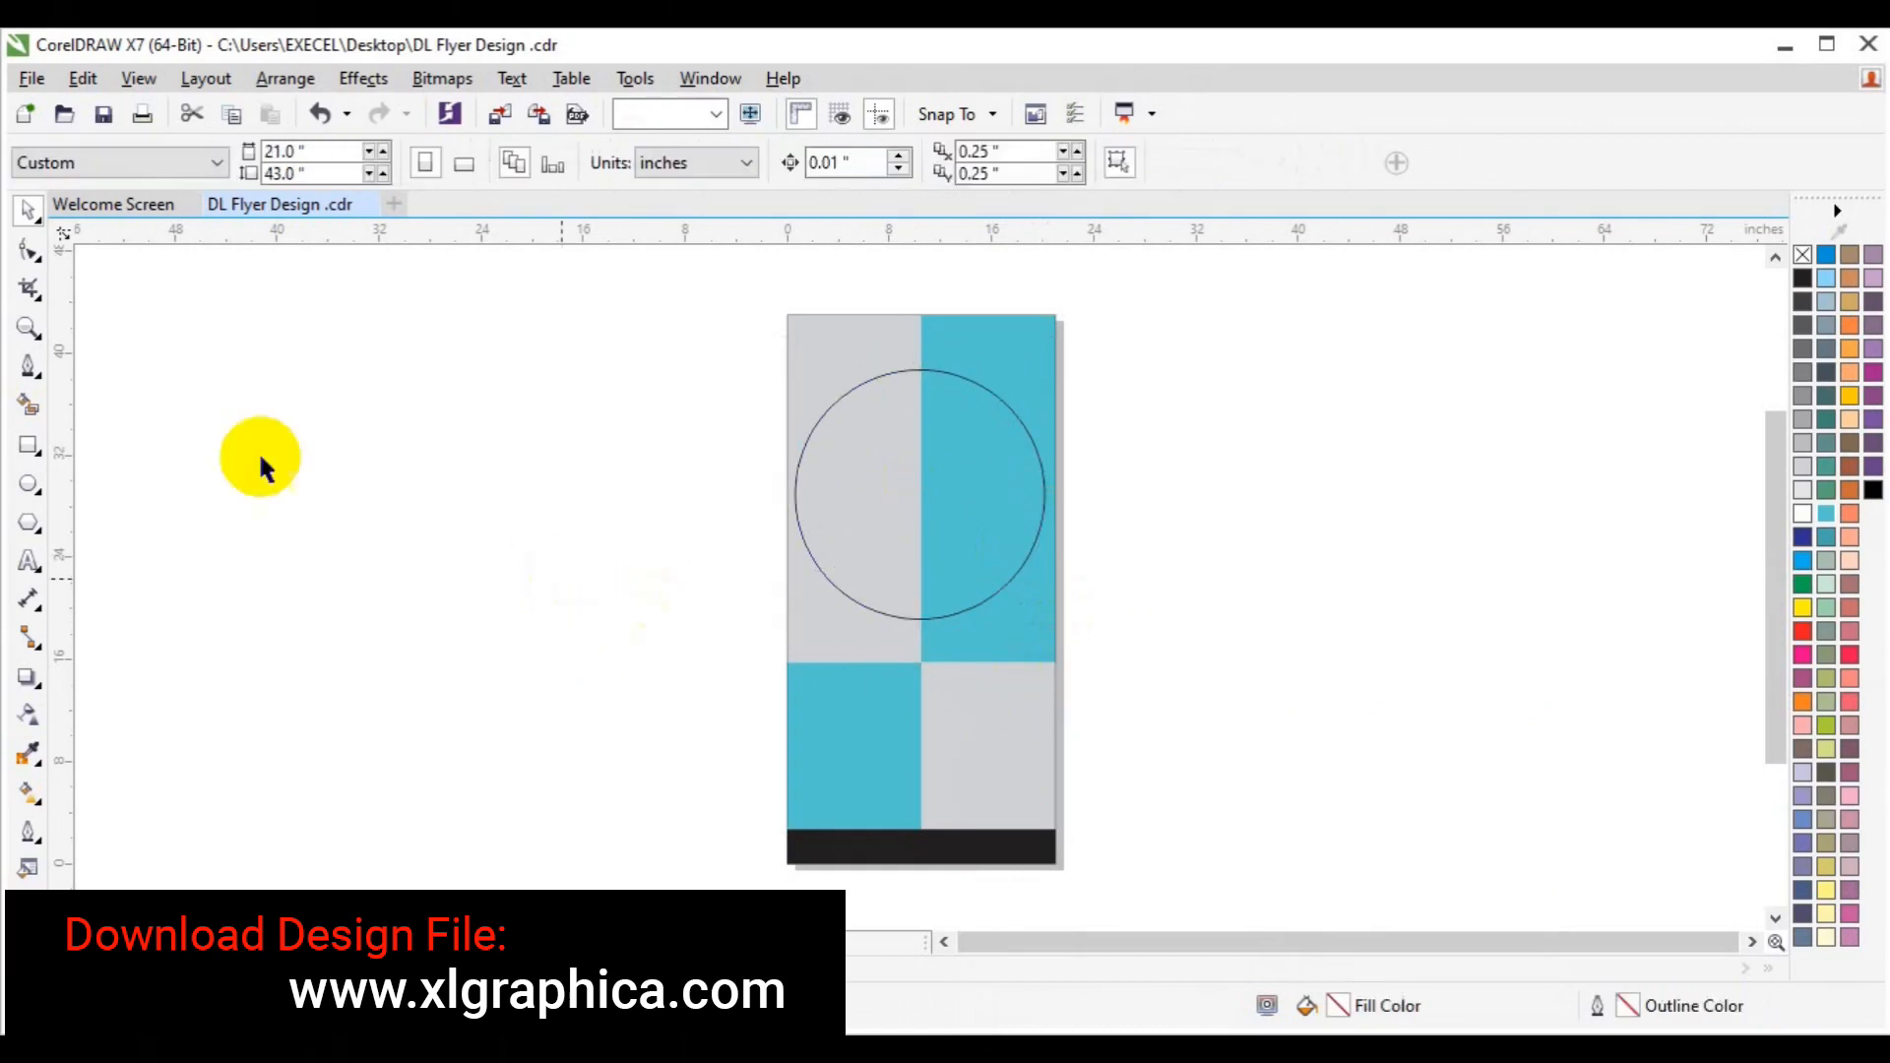
double_click(28, 446)
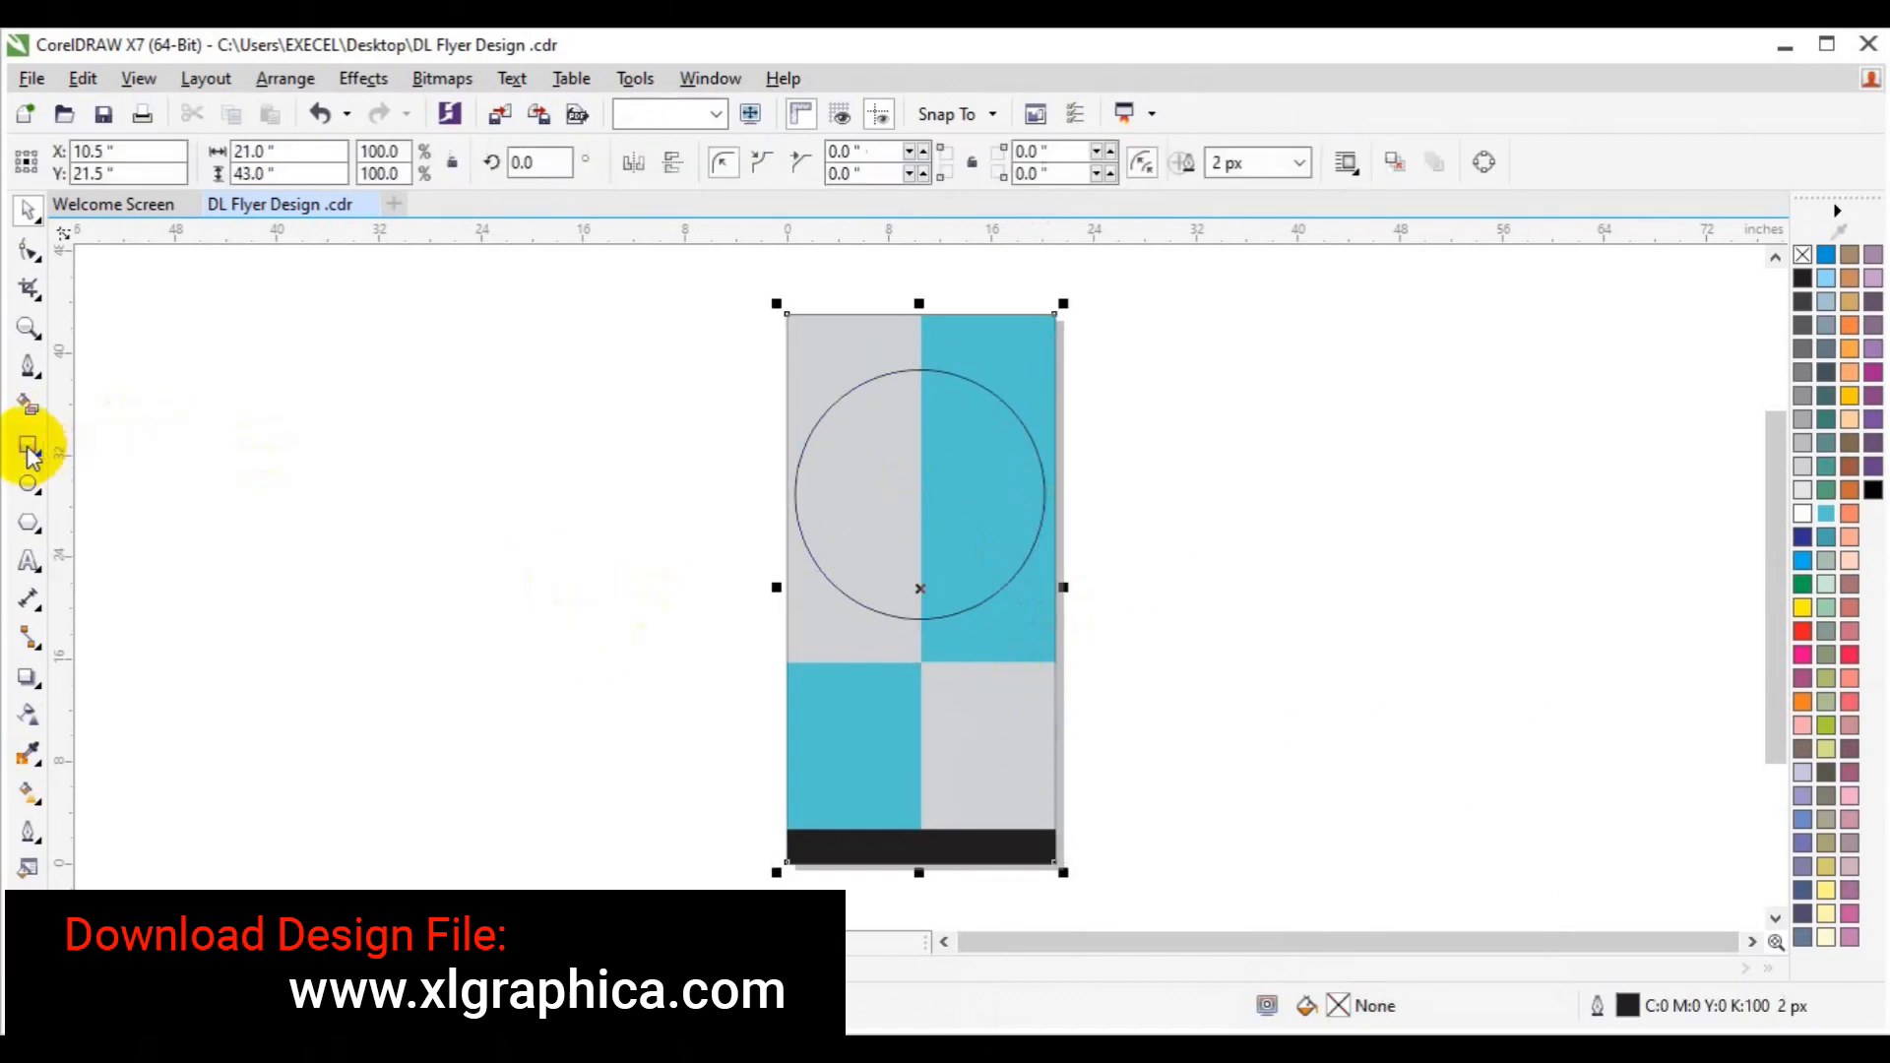
left_click(833, 469, "shift")
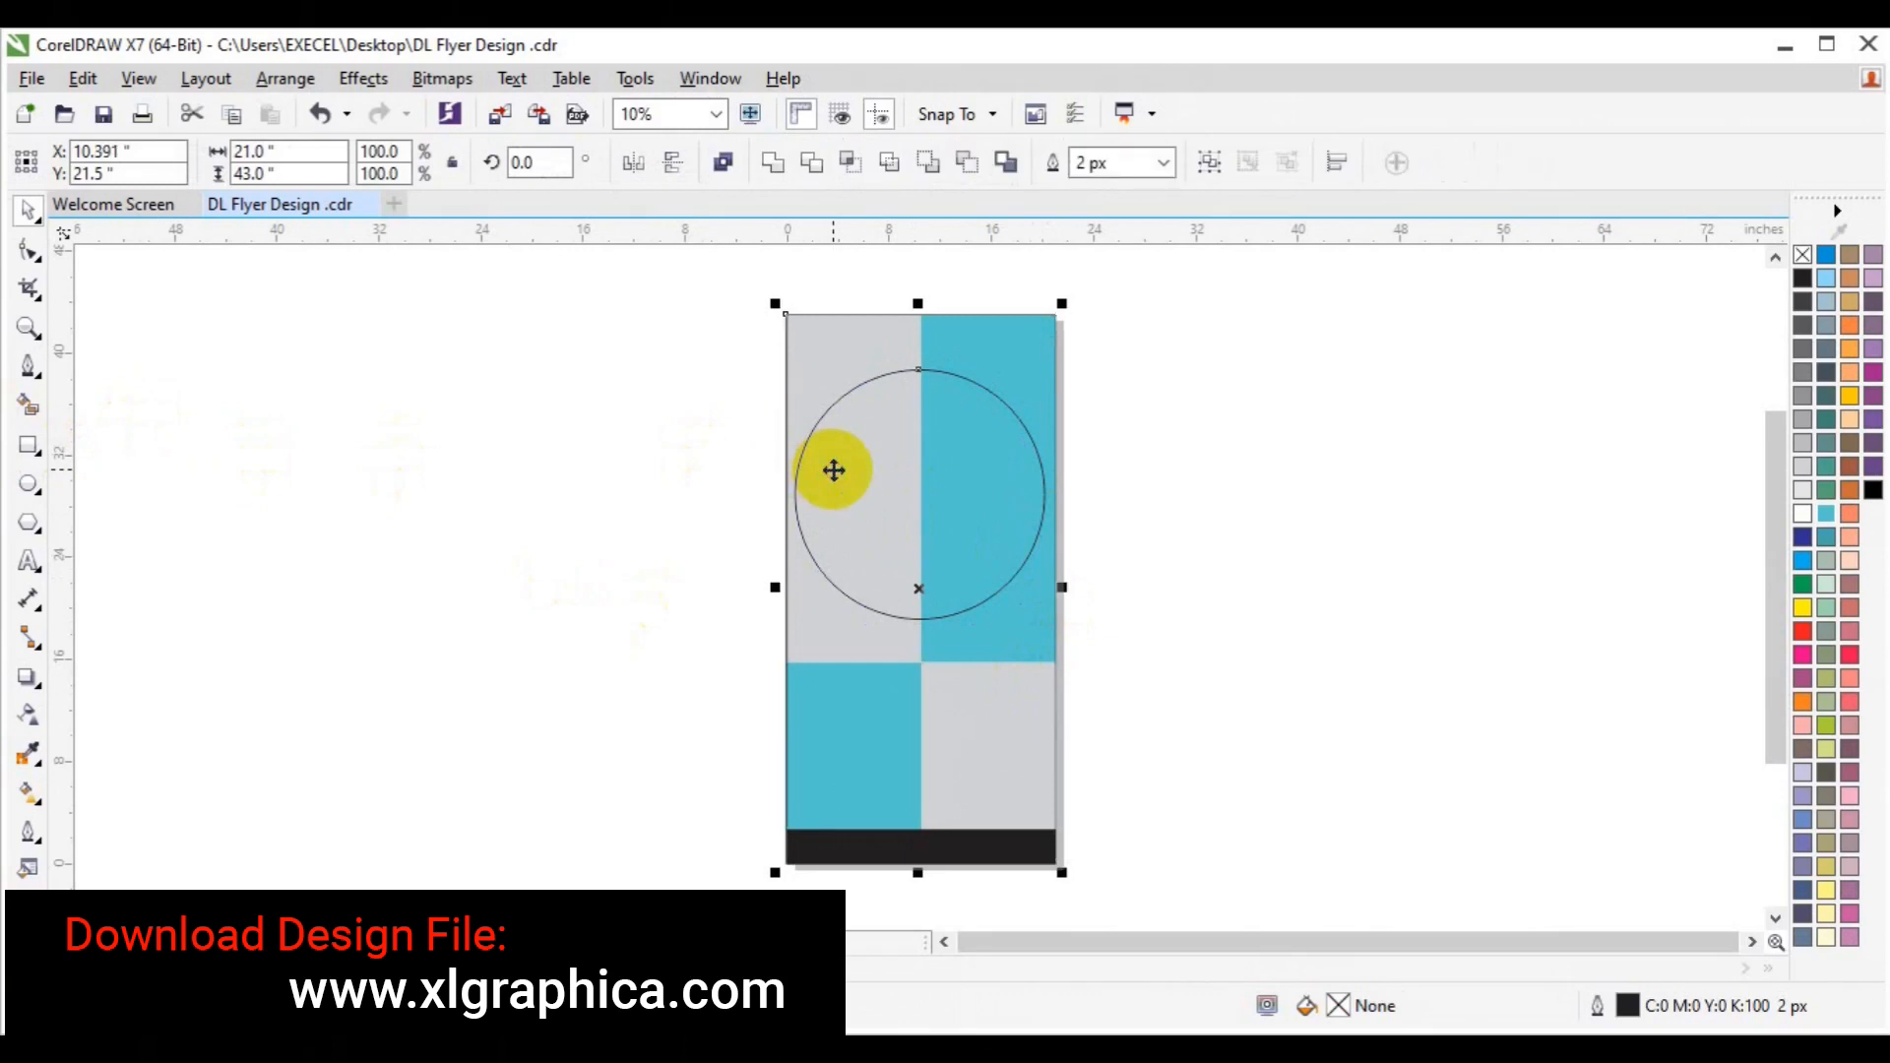
left_click(1182, 507)
left_click(959, 531)
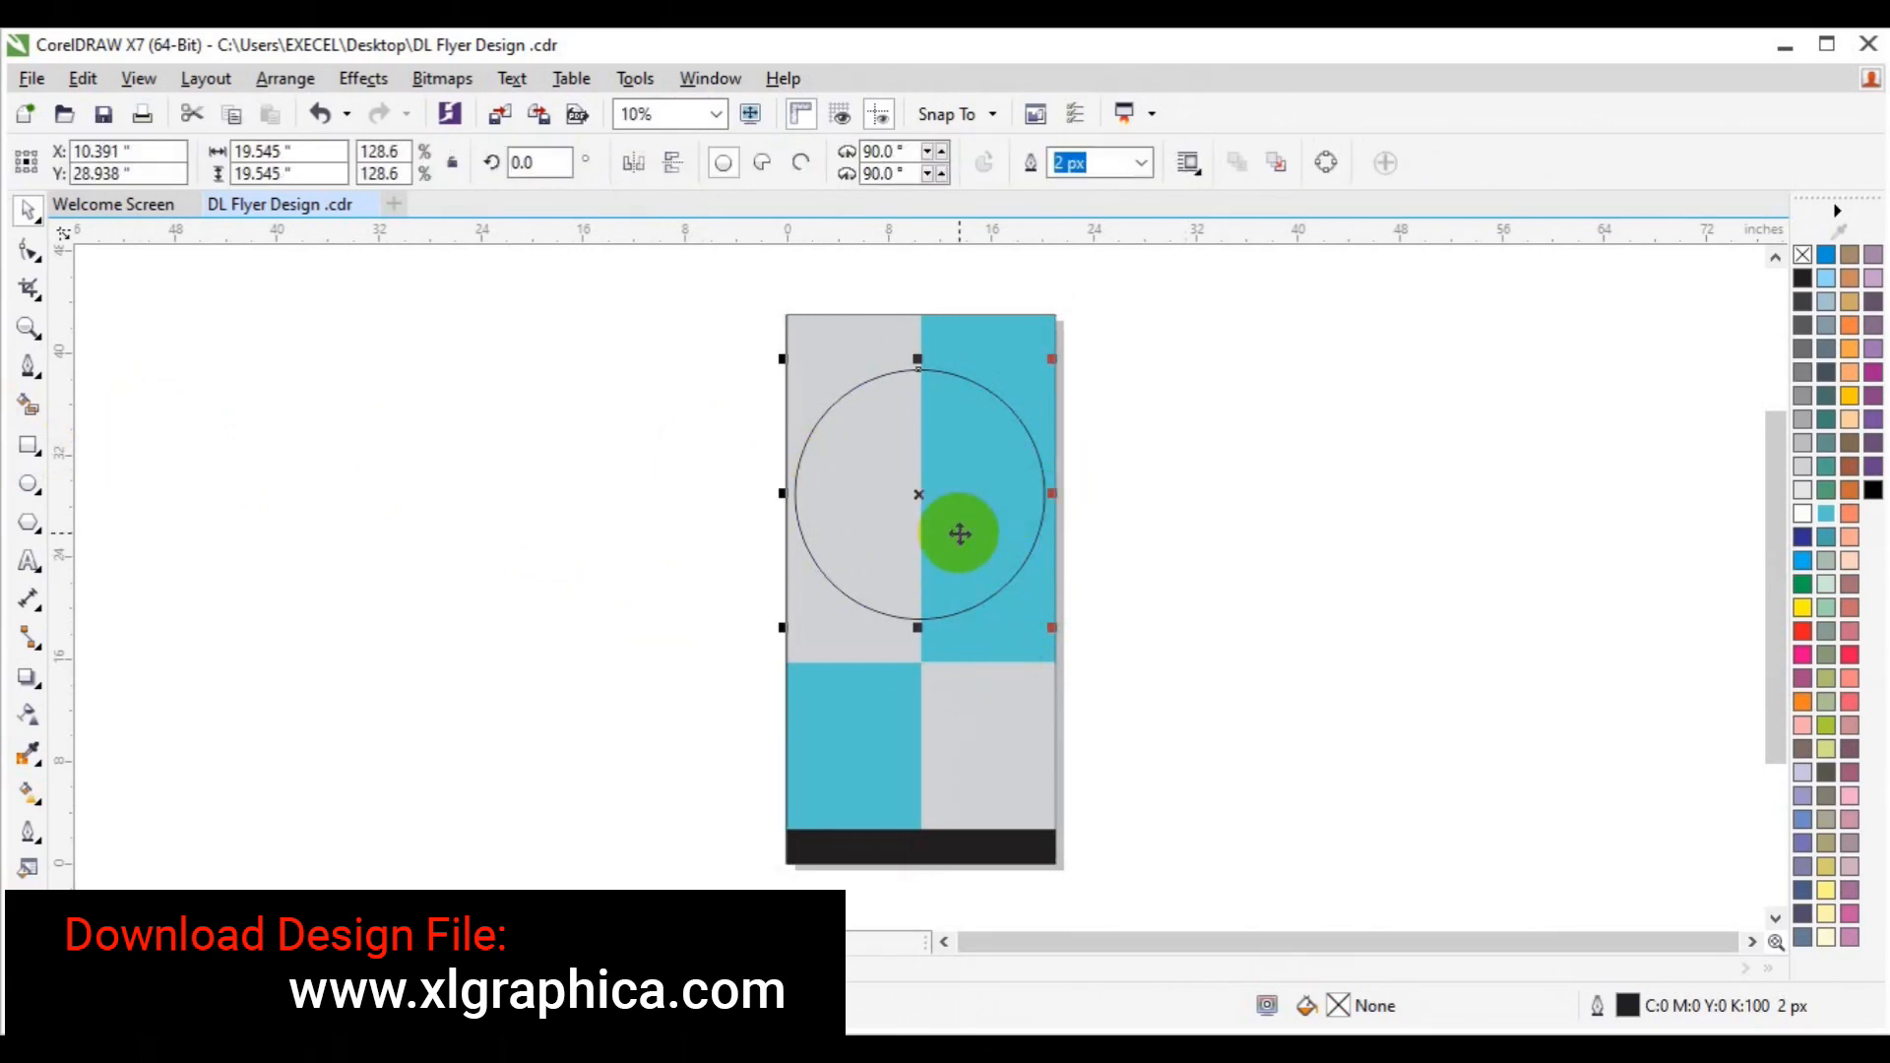
left_click(823, 654)
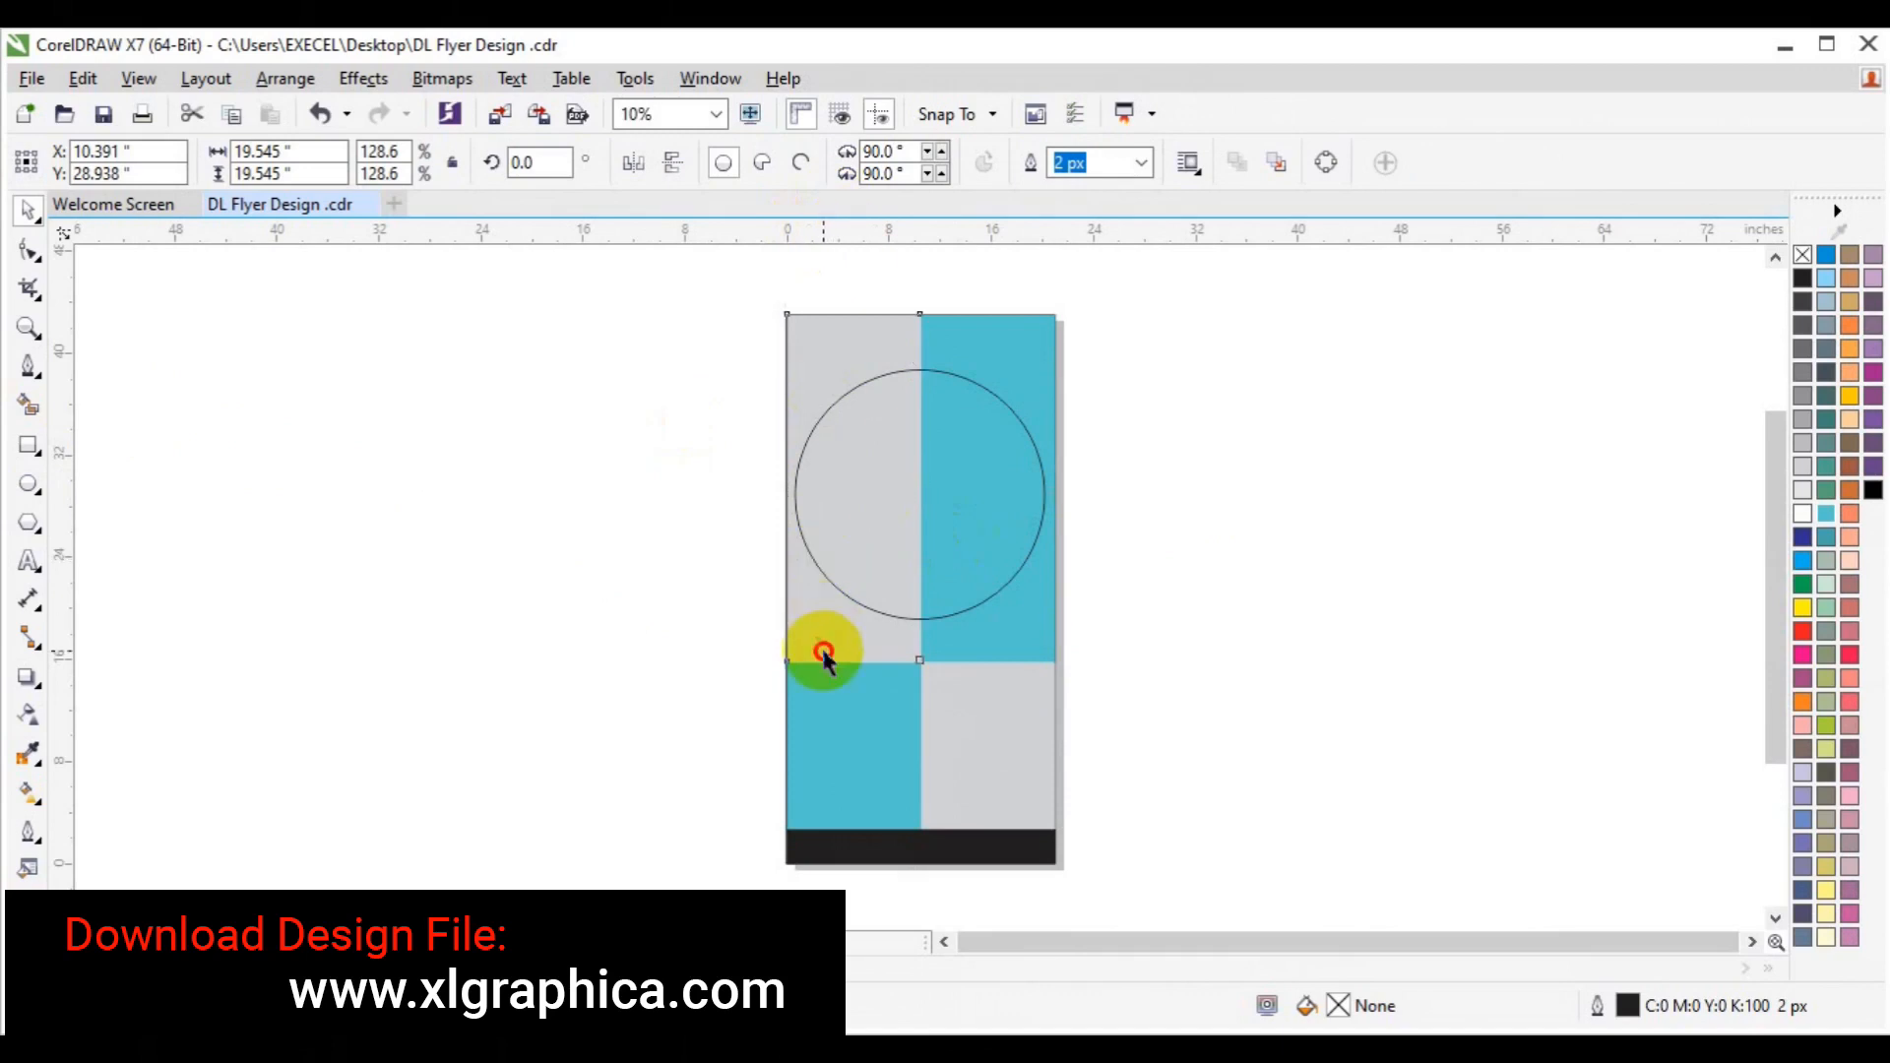
Delete the grey bottom-right panel so that area shows white.
left_click(1053, 689)
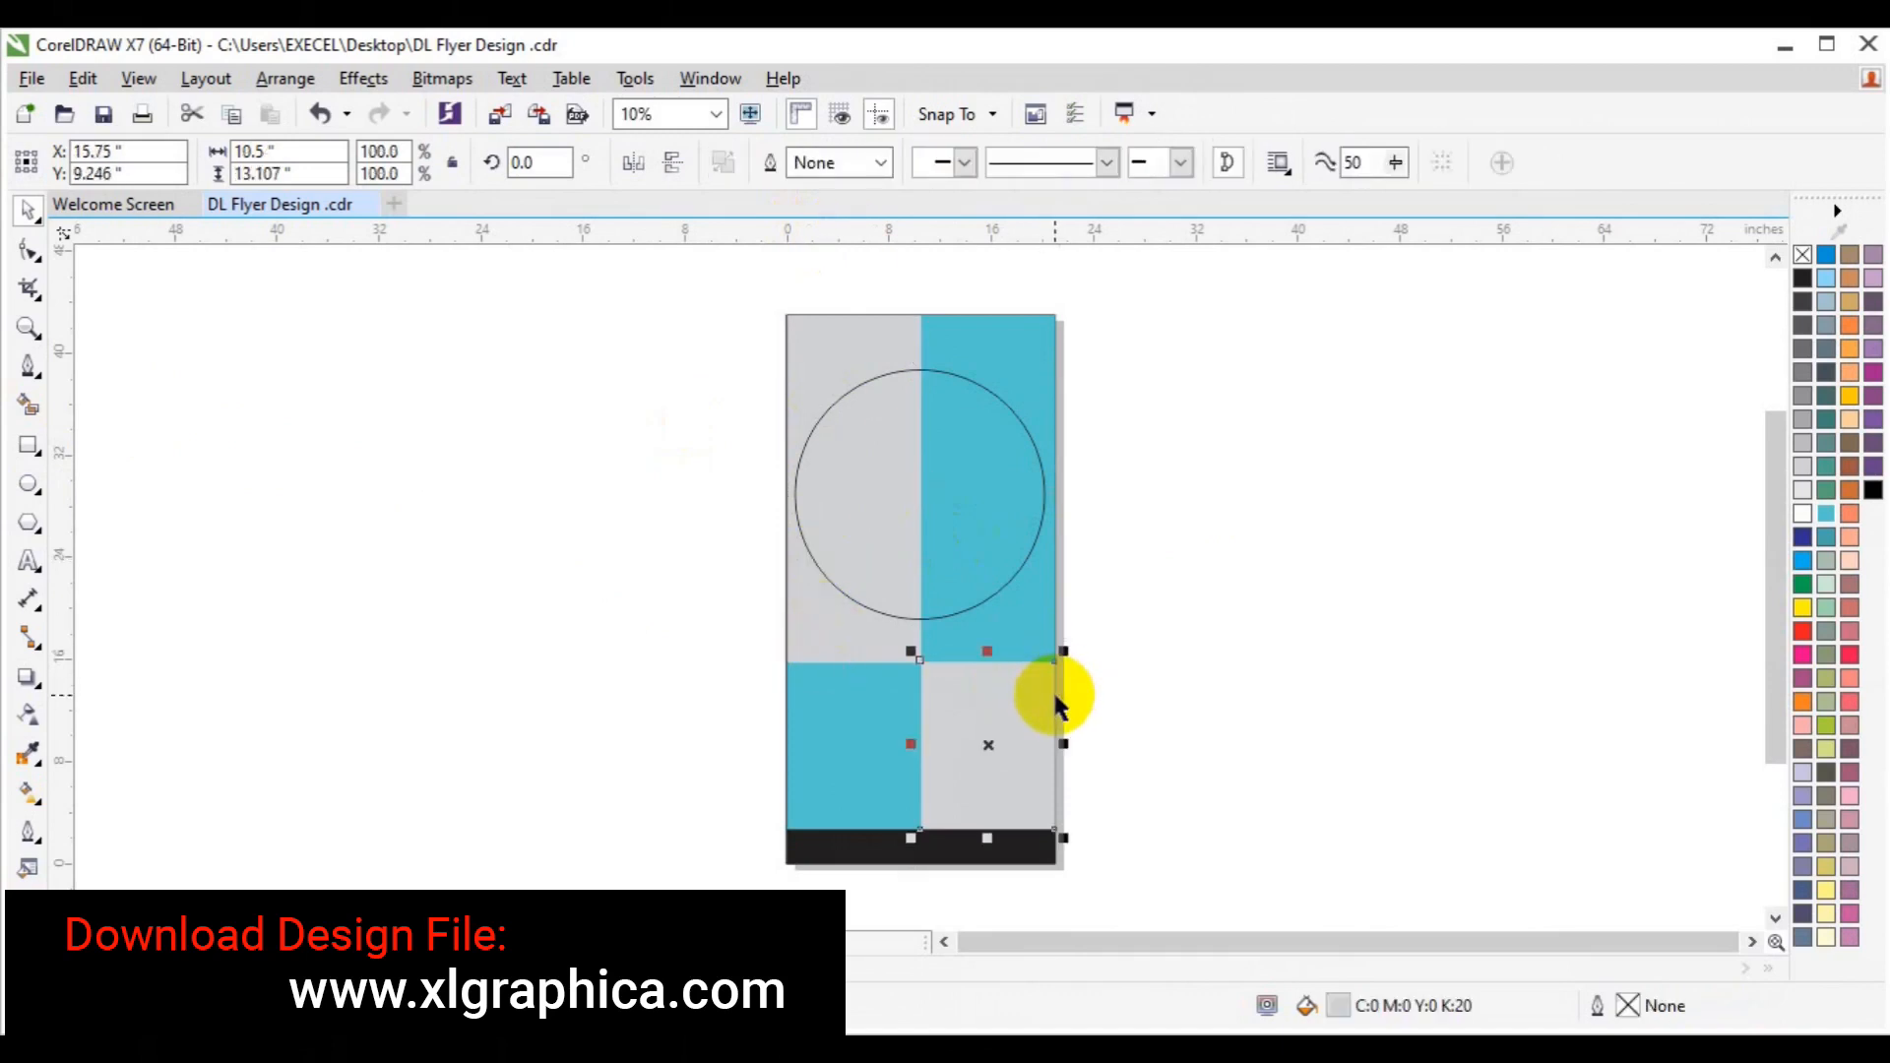
key("Delete")
left_click(1045, 696)
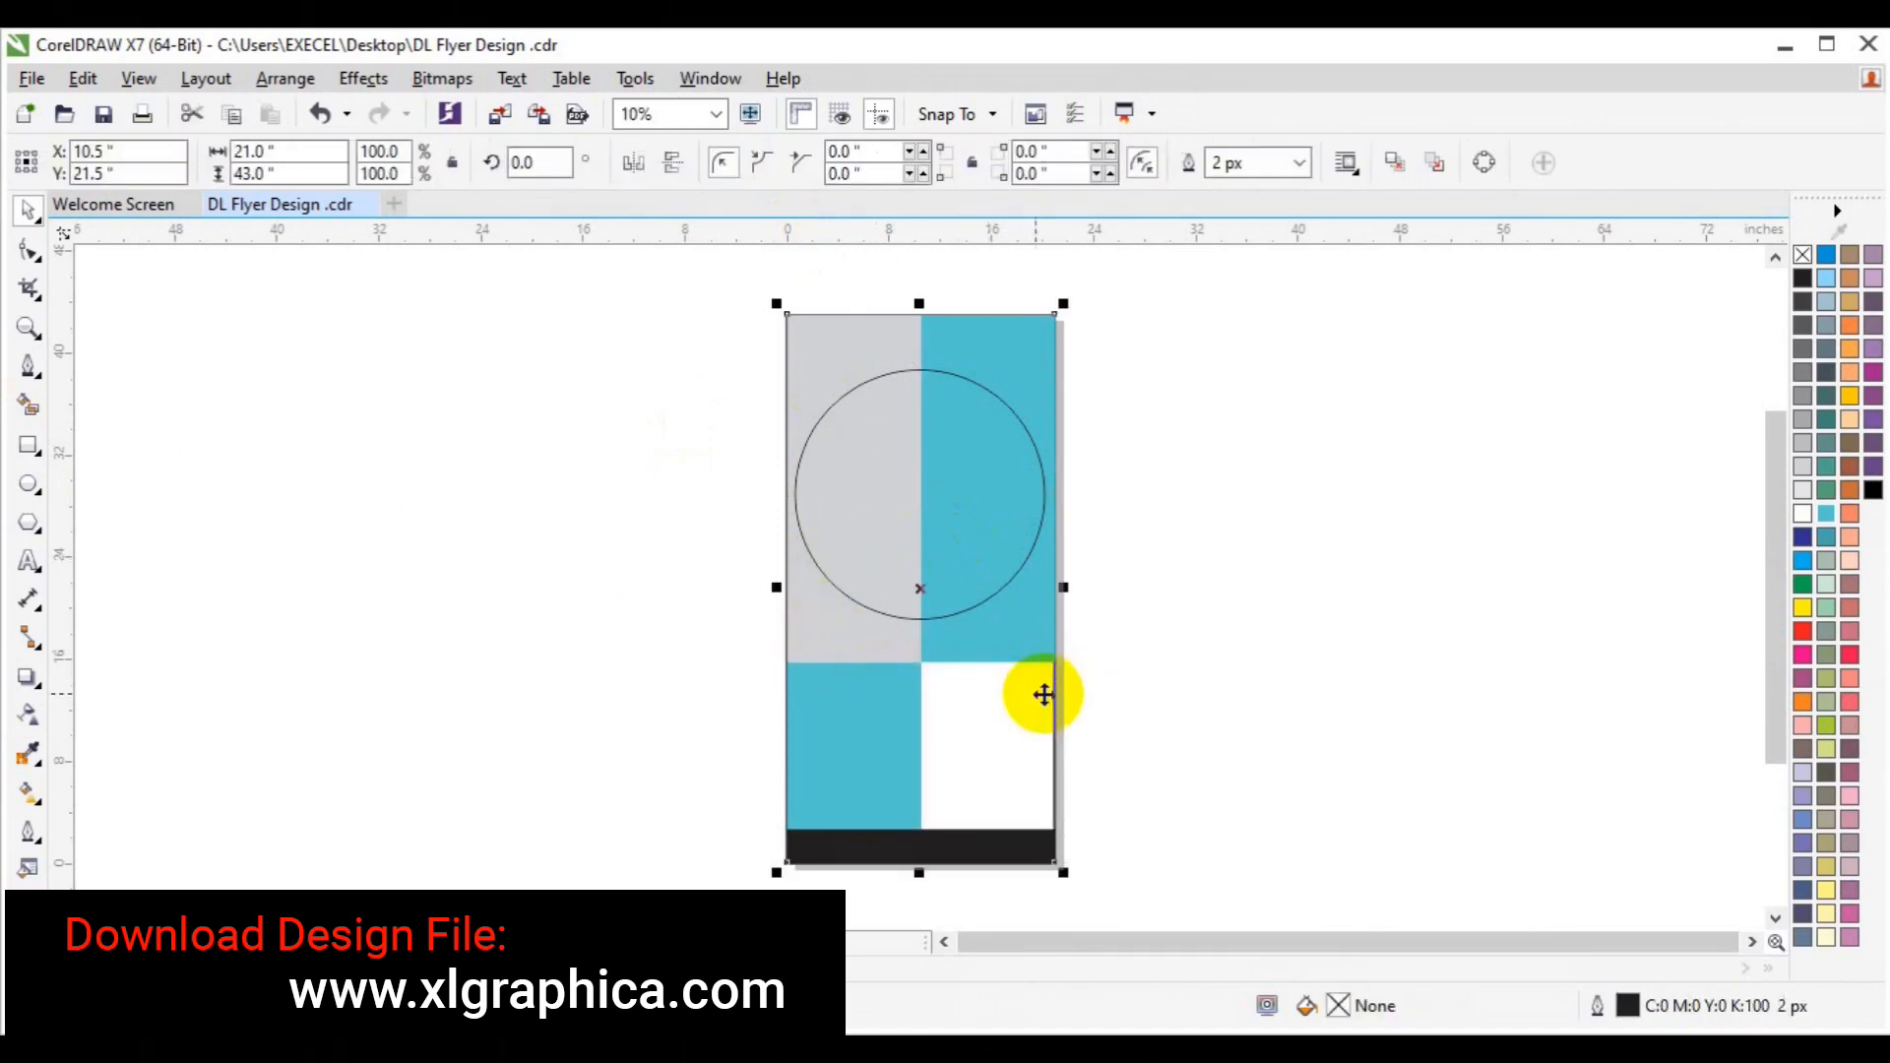
Add vertical and horizontal guides through the page centre, centre the circle, and scale it inward.
left_click_drag(69, 433, 918, 540)
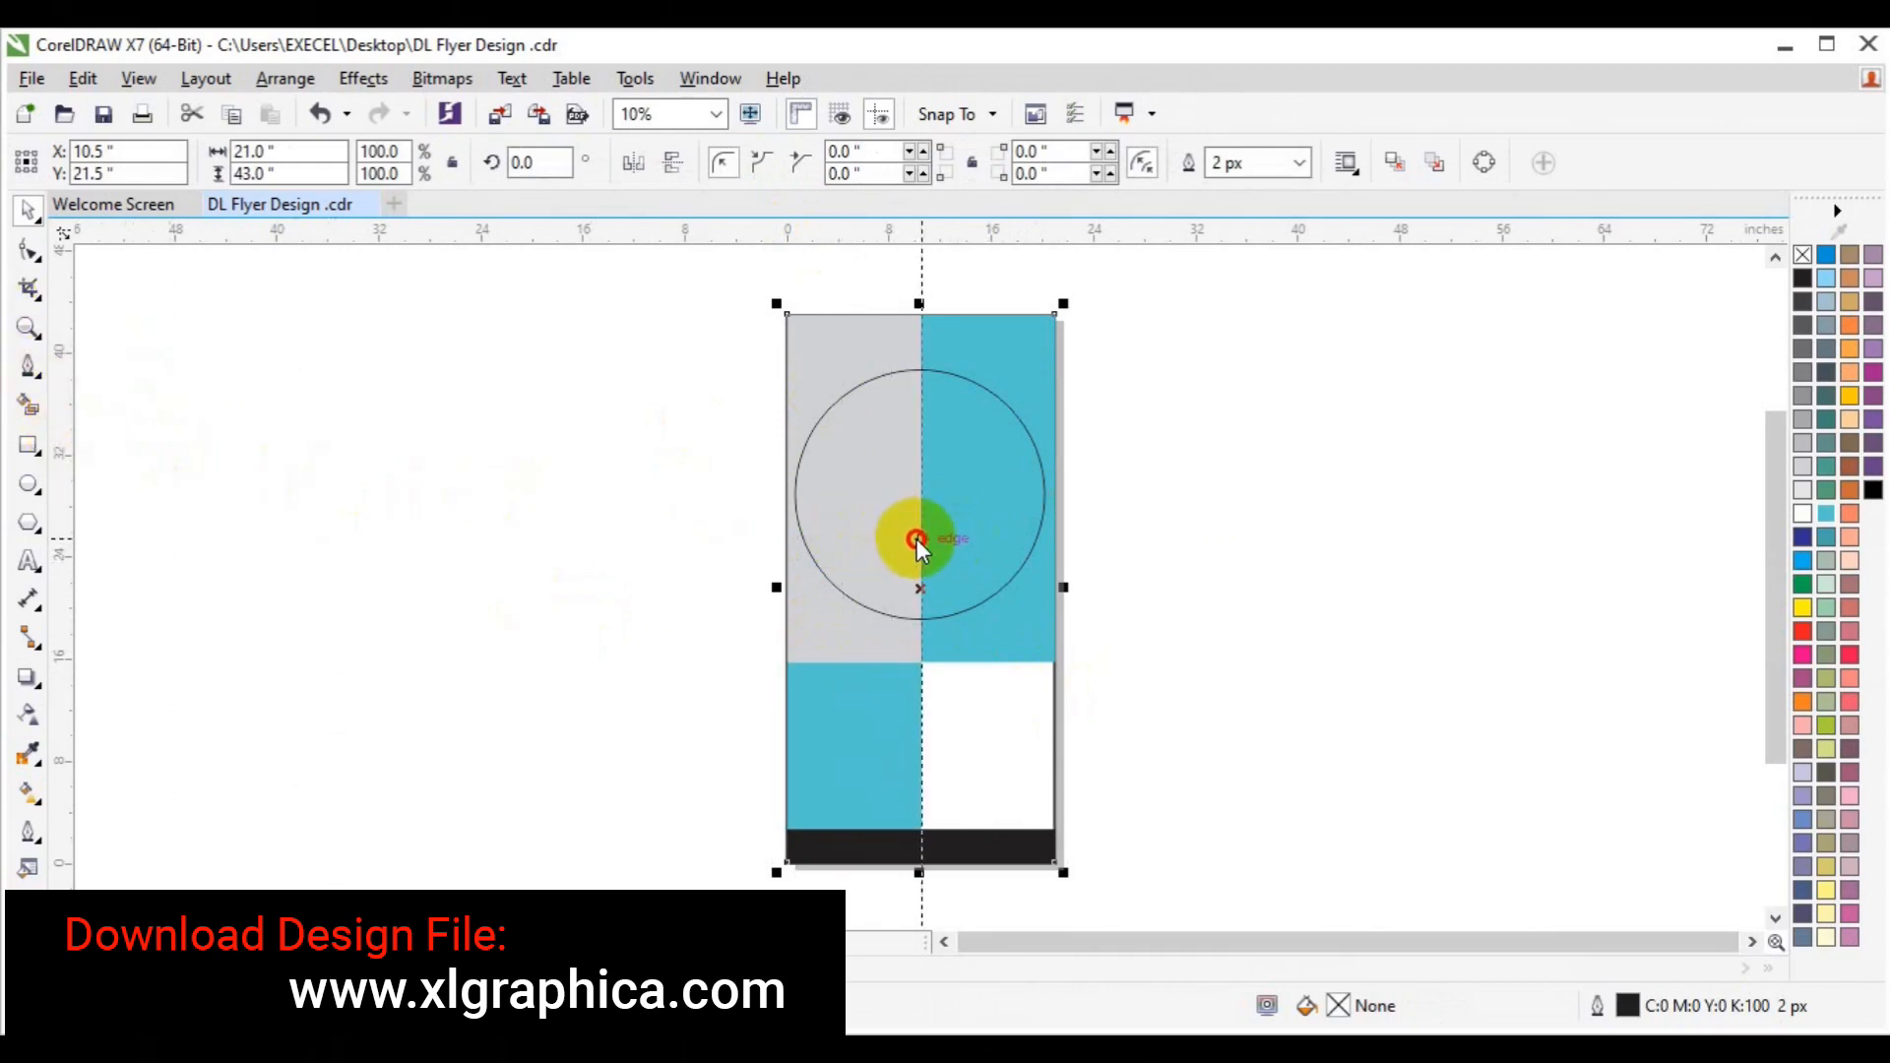
left_click(778, 370)
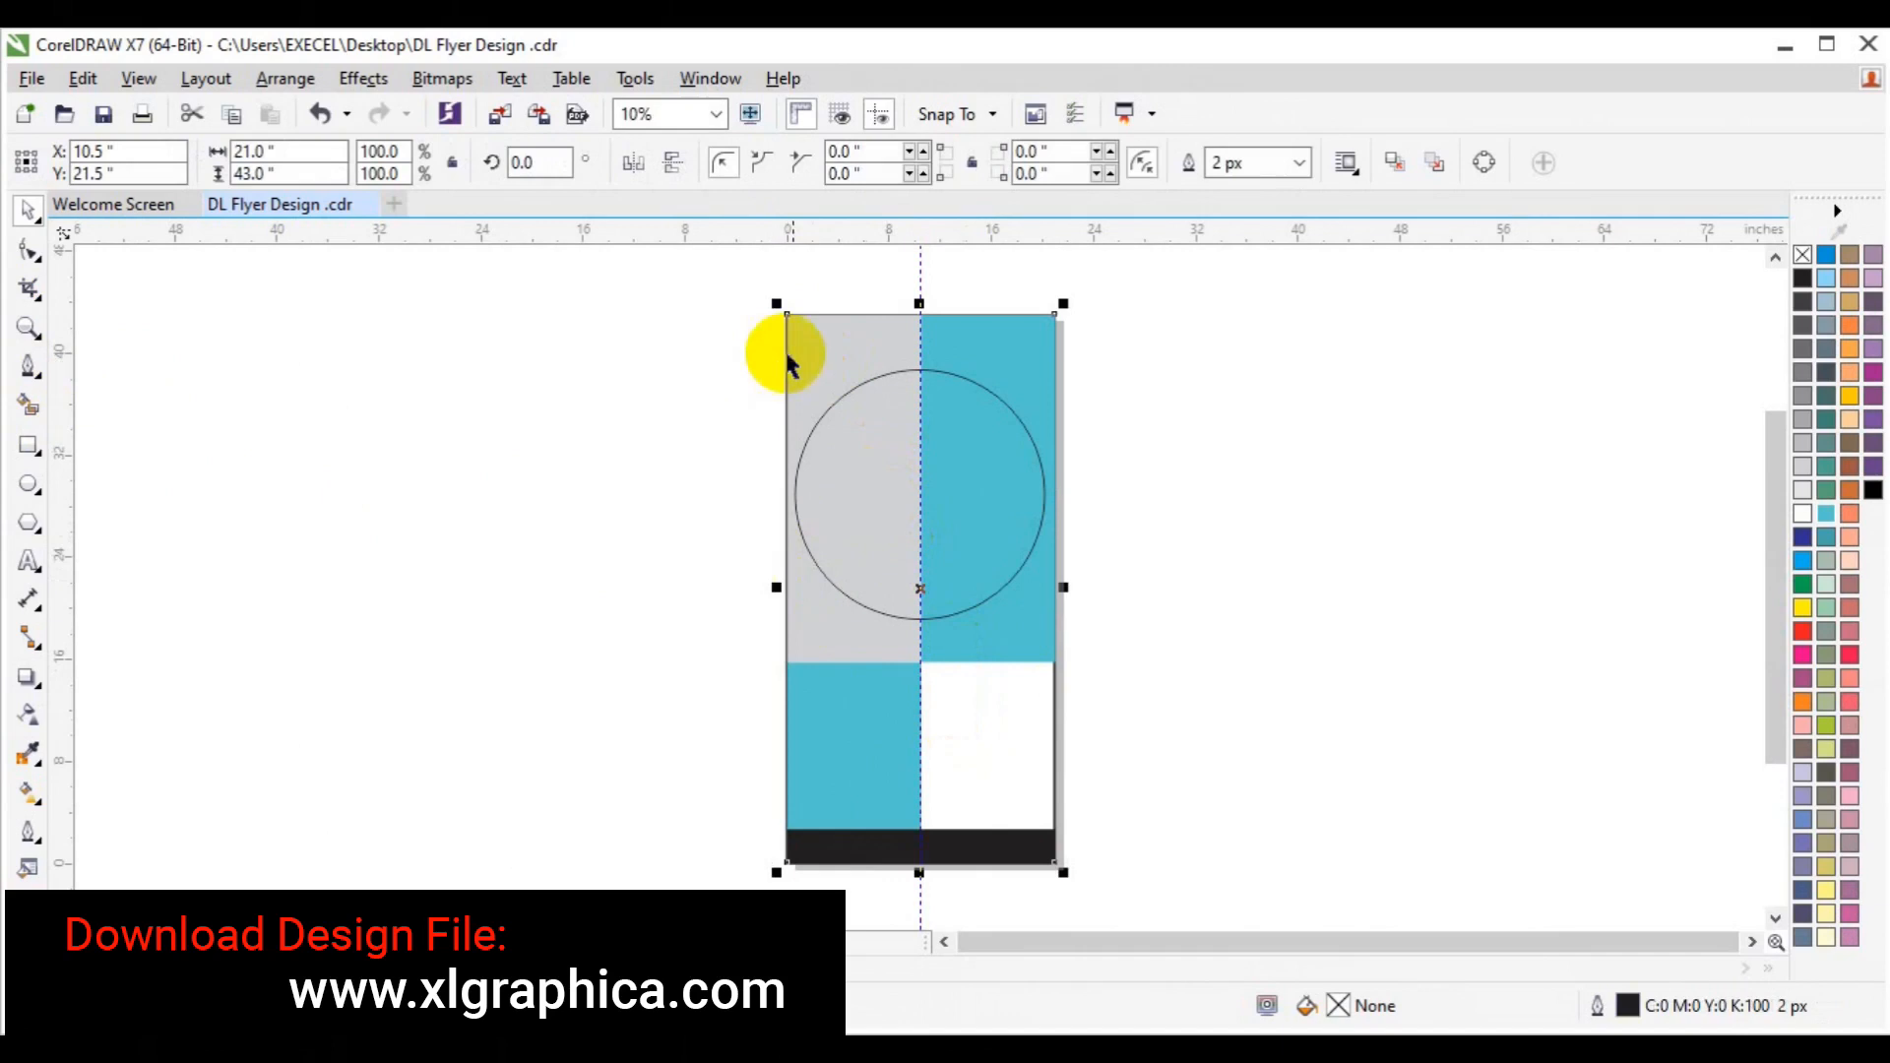
left_click_drag(847, 236, 878, 587)
left_click(900, 519)
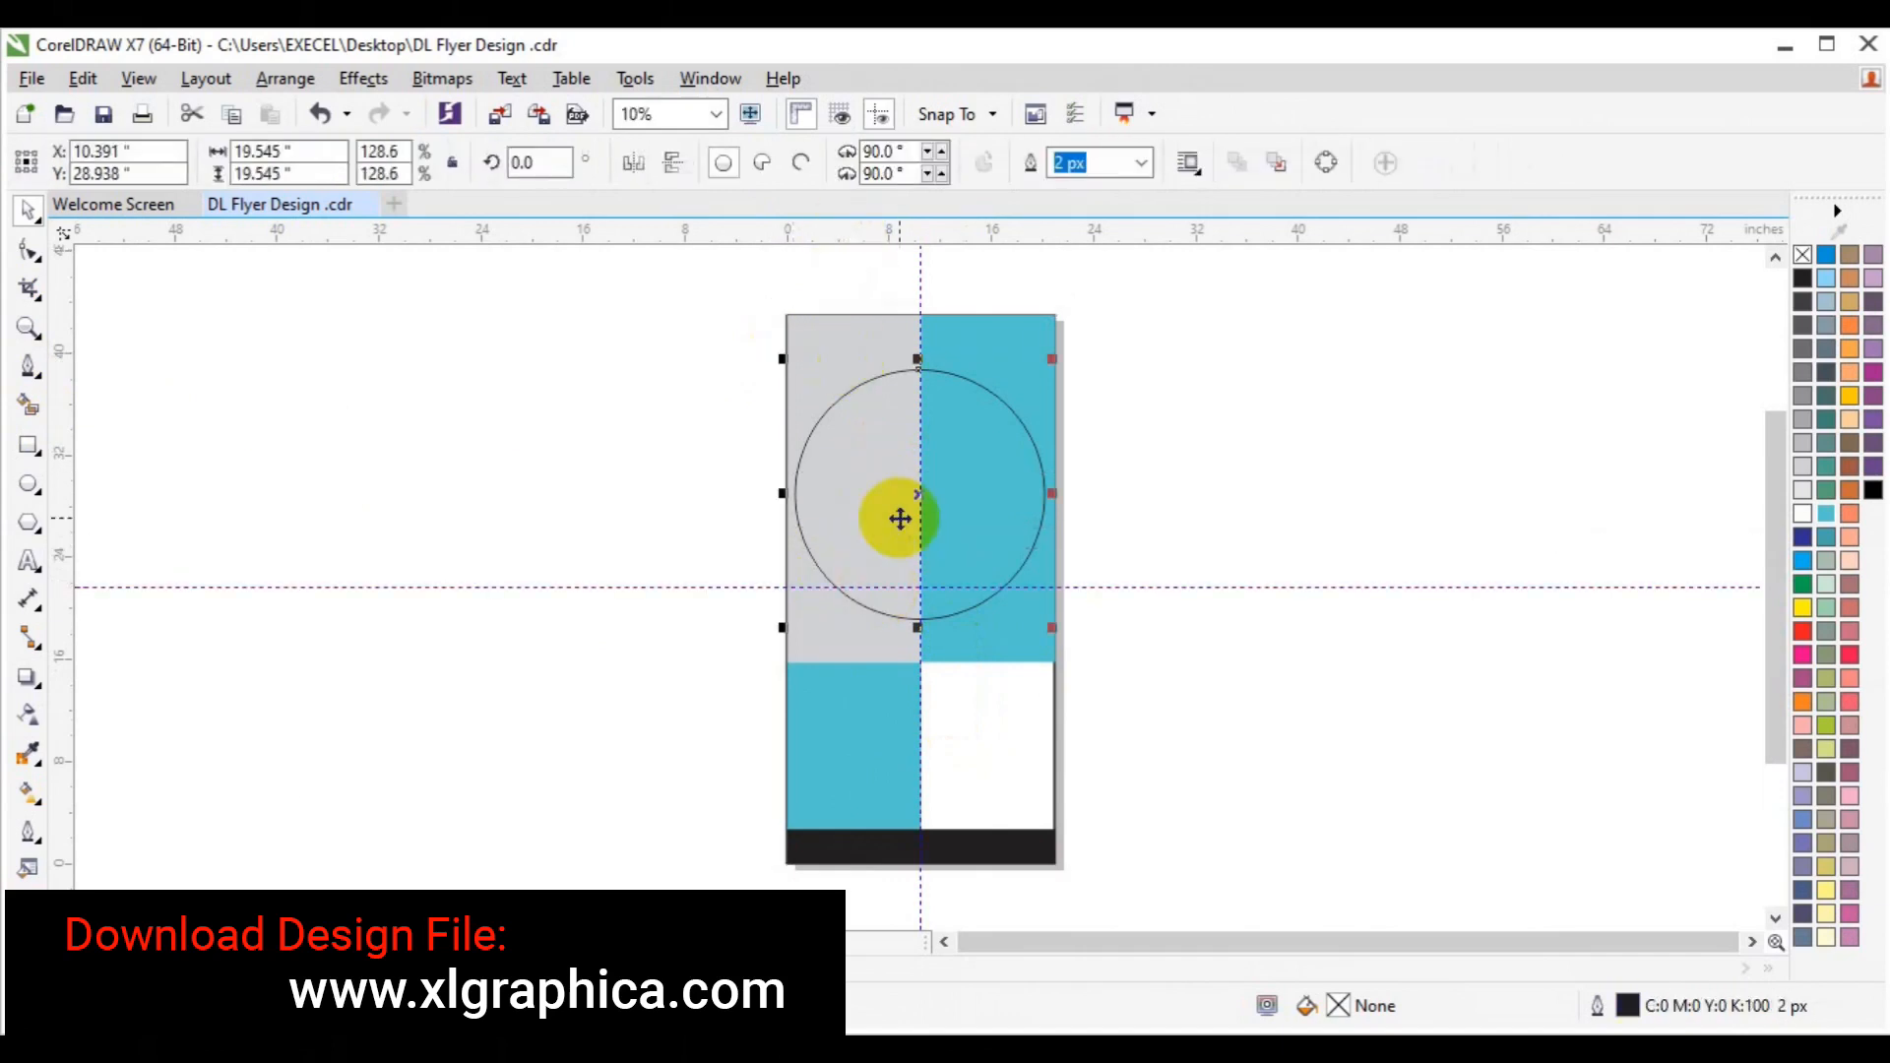
key("p")
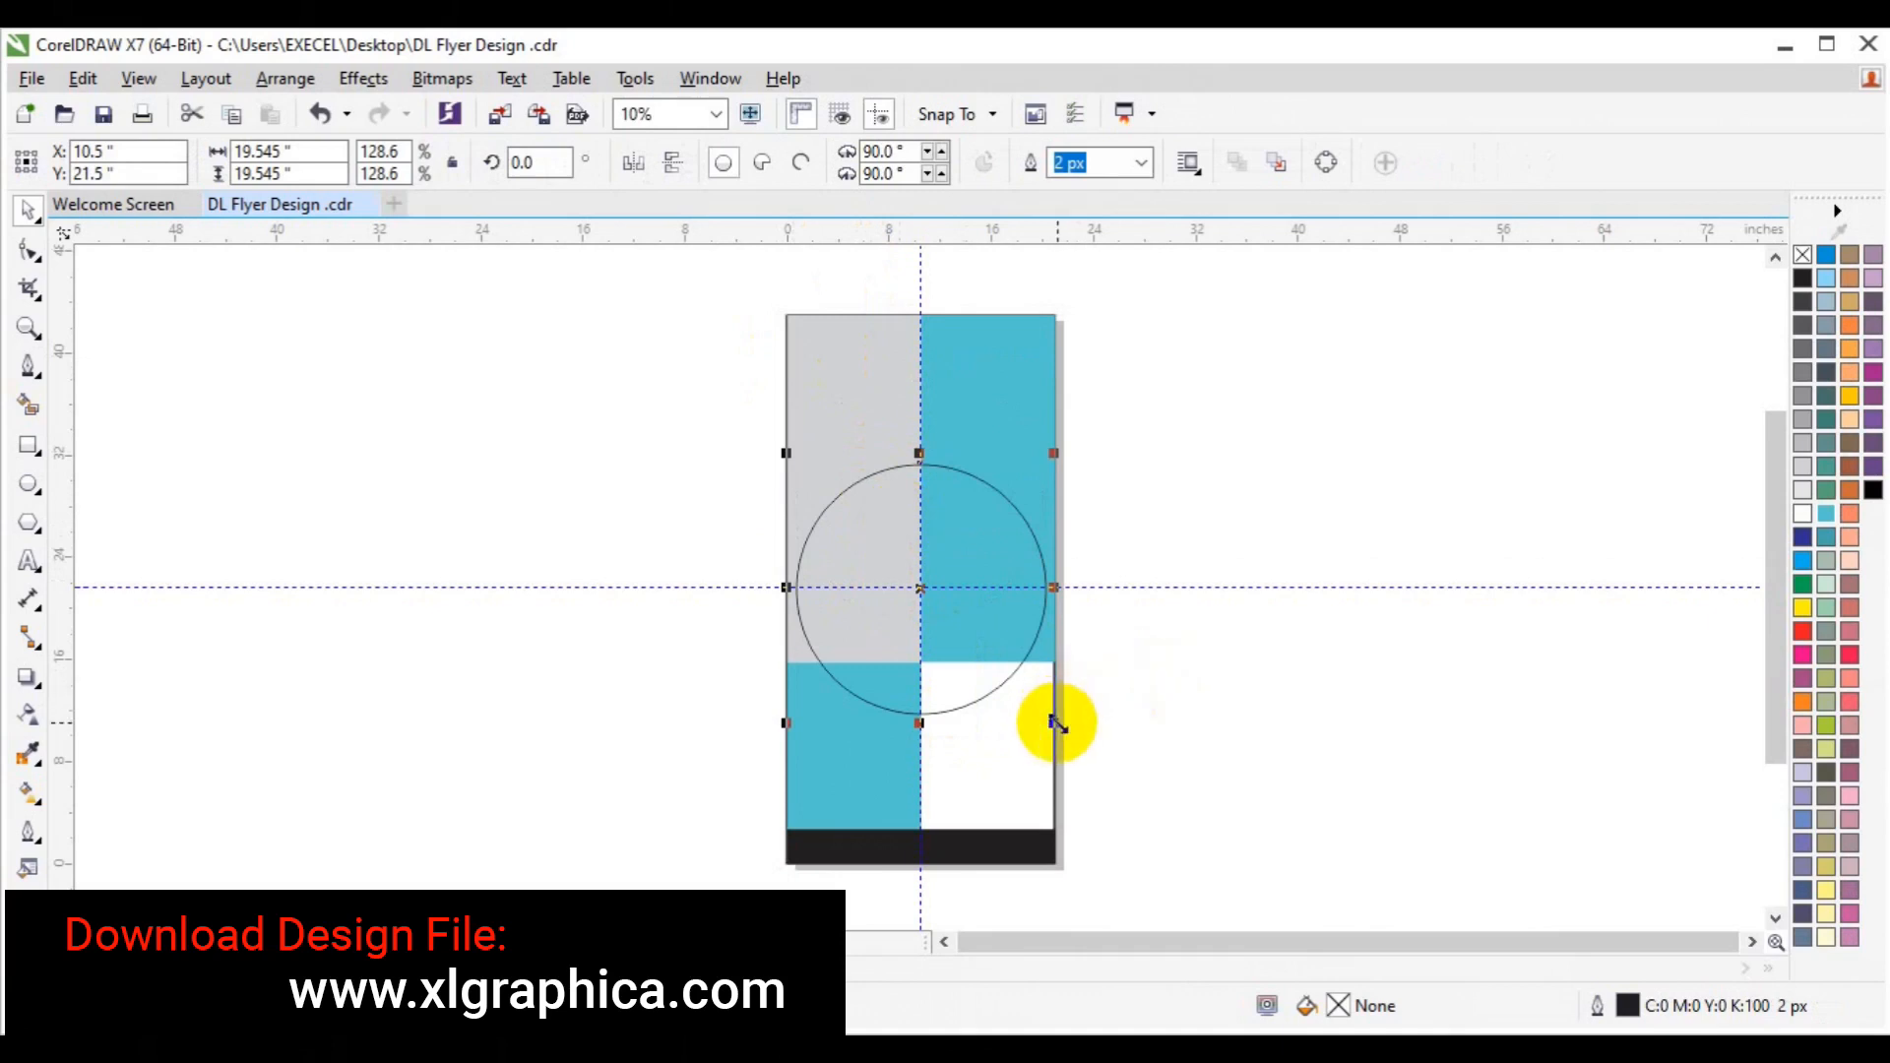
left_click_drag(1058, 723, 975, 287)
Create concentric inner circles of 8.795, 6.841 and 5.321 inches.
right_click(975, 287)
left_click_drag(976, 643, 987, 656)
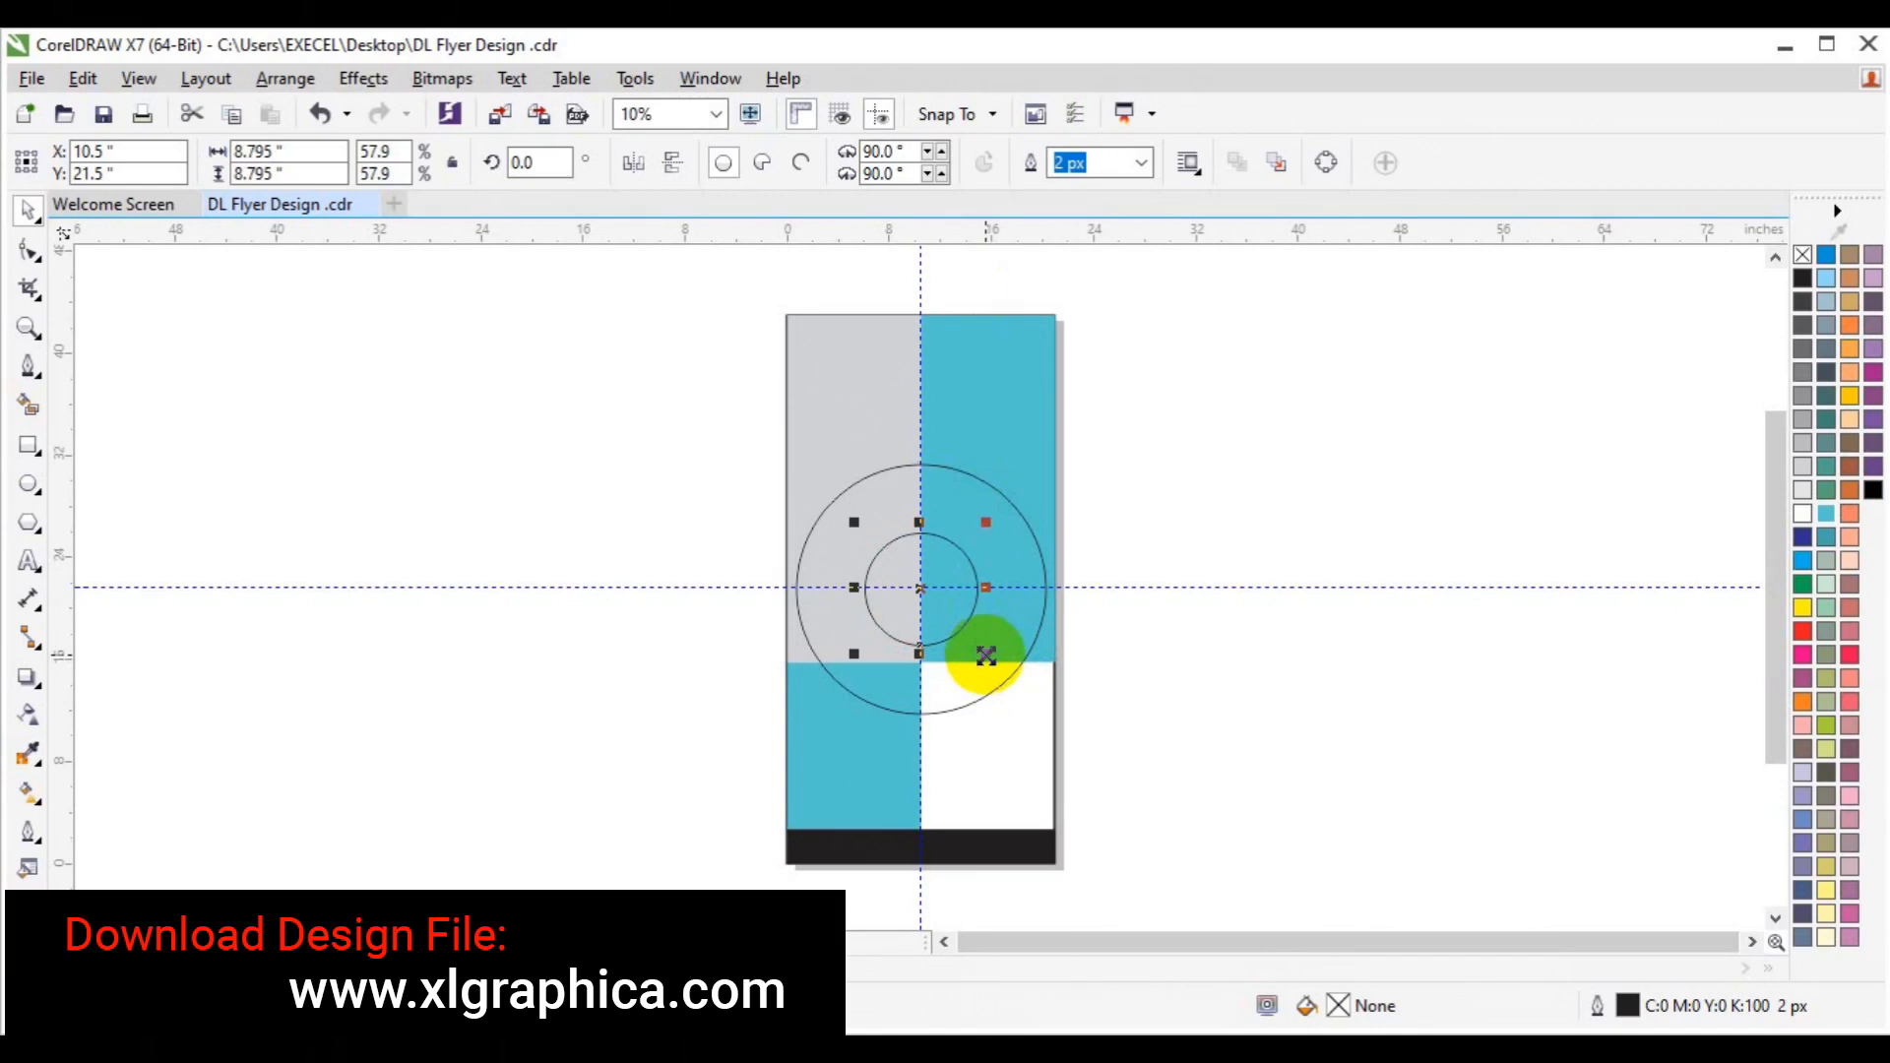
left_click_drag(987, 656, 973, 647)
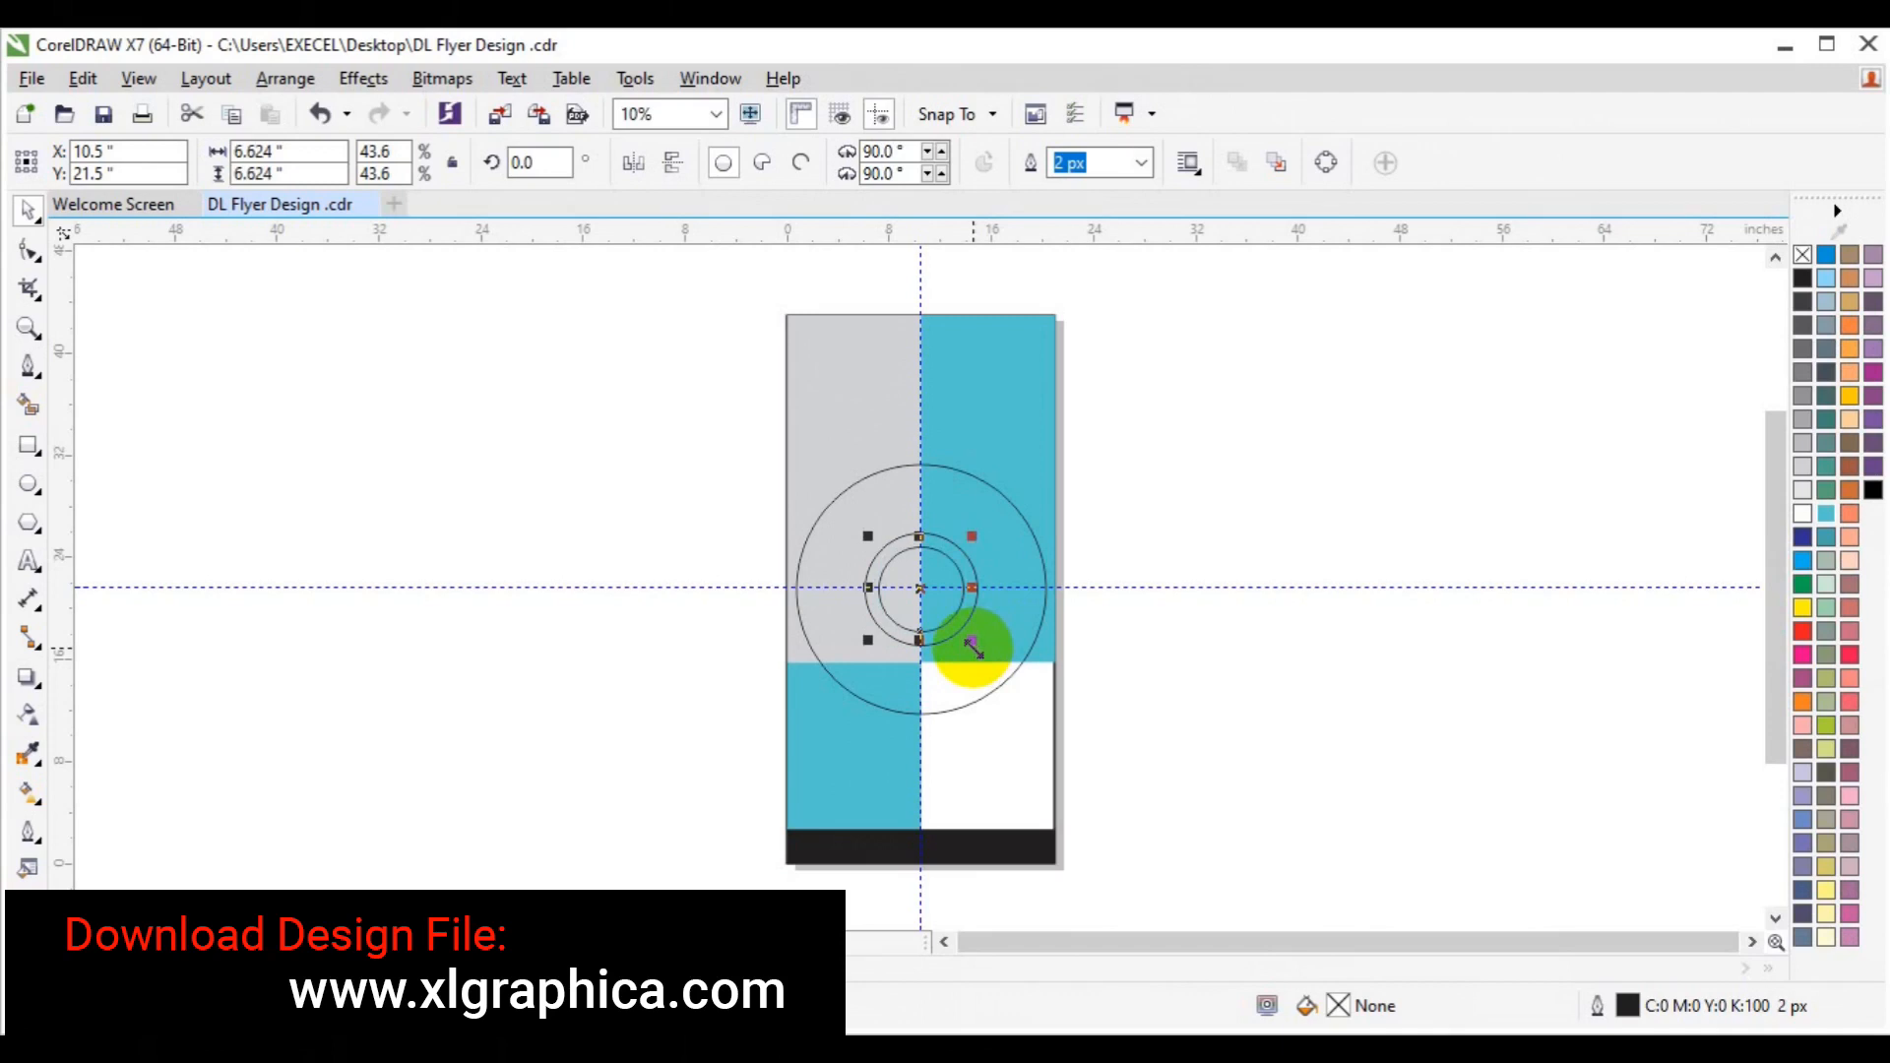
left_click_drag(977, 644, 963, 638)
key("Delete")
Zoom in on the concentric circles, select one, and save the flyer.
left_click(946, 613)
left_click(1166, 693)
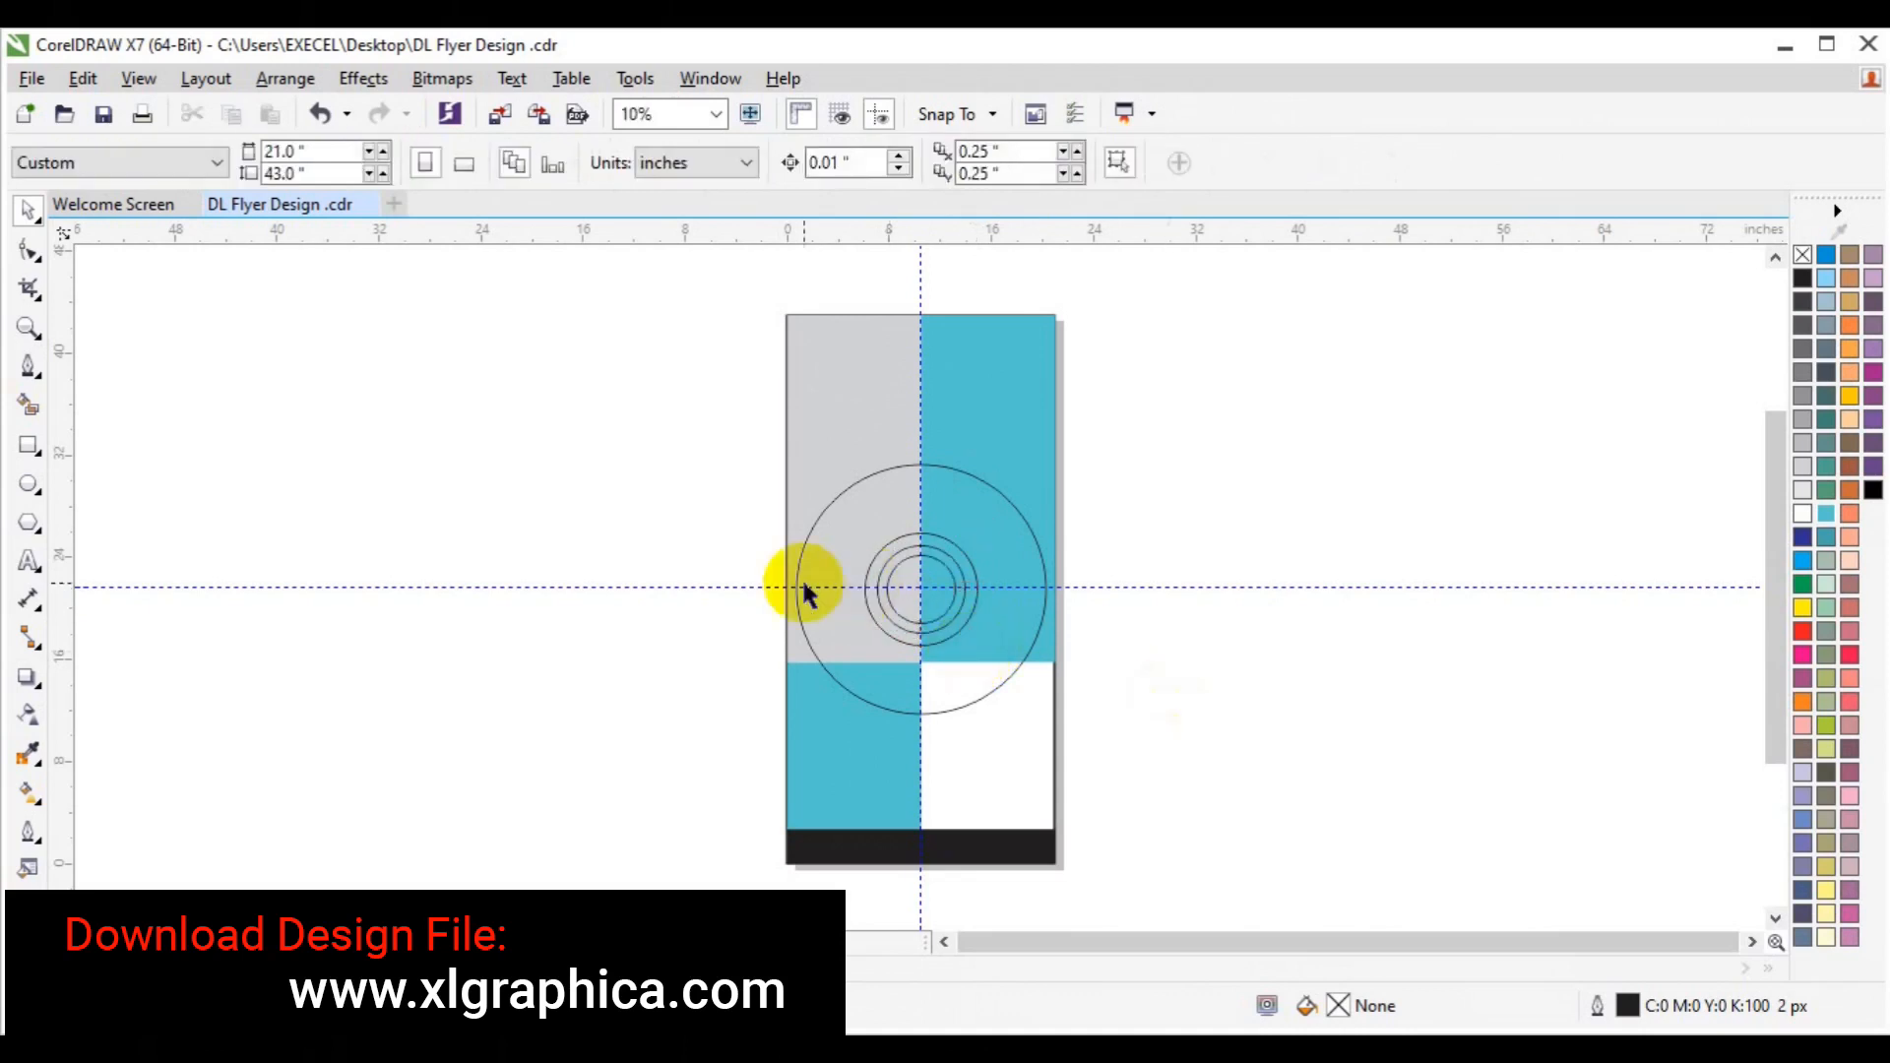
left_click(28, 327)
left_click(924, 594)
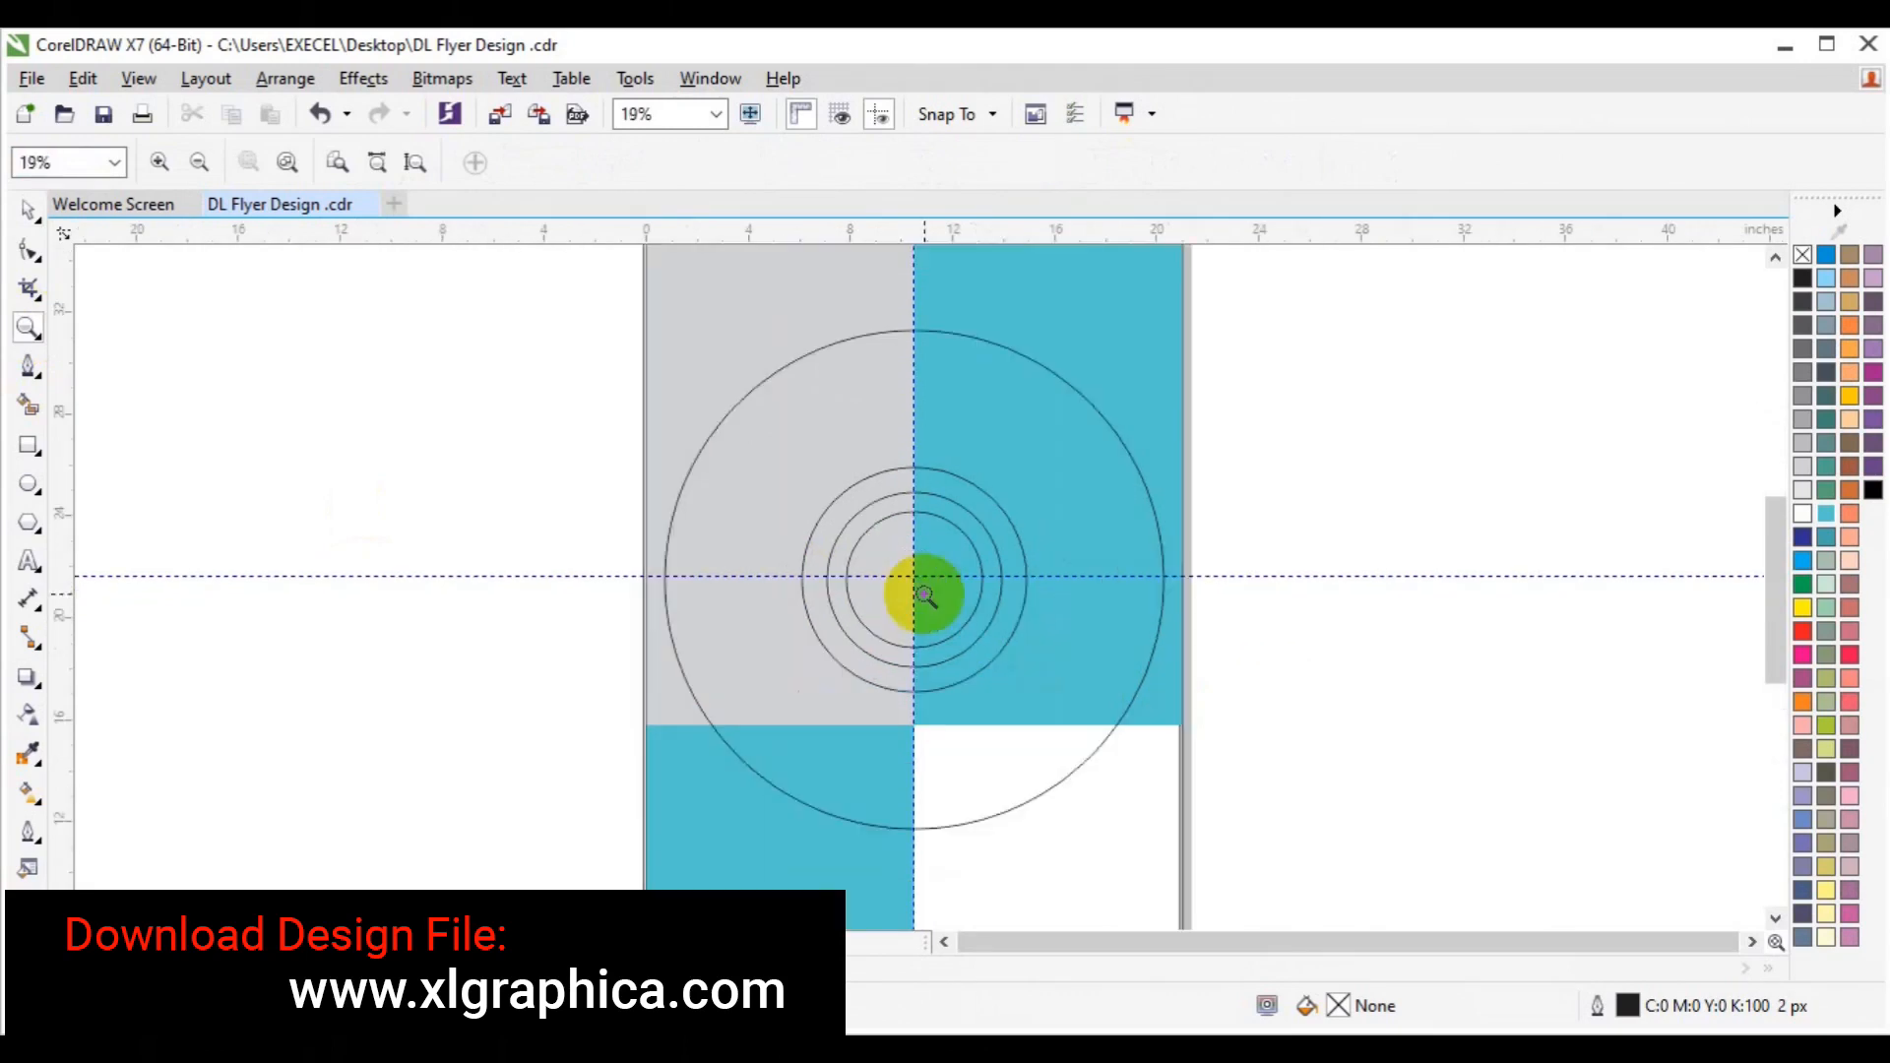
key("space")
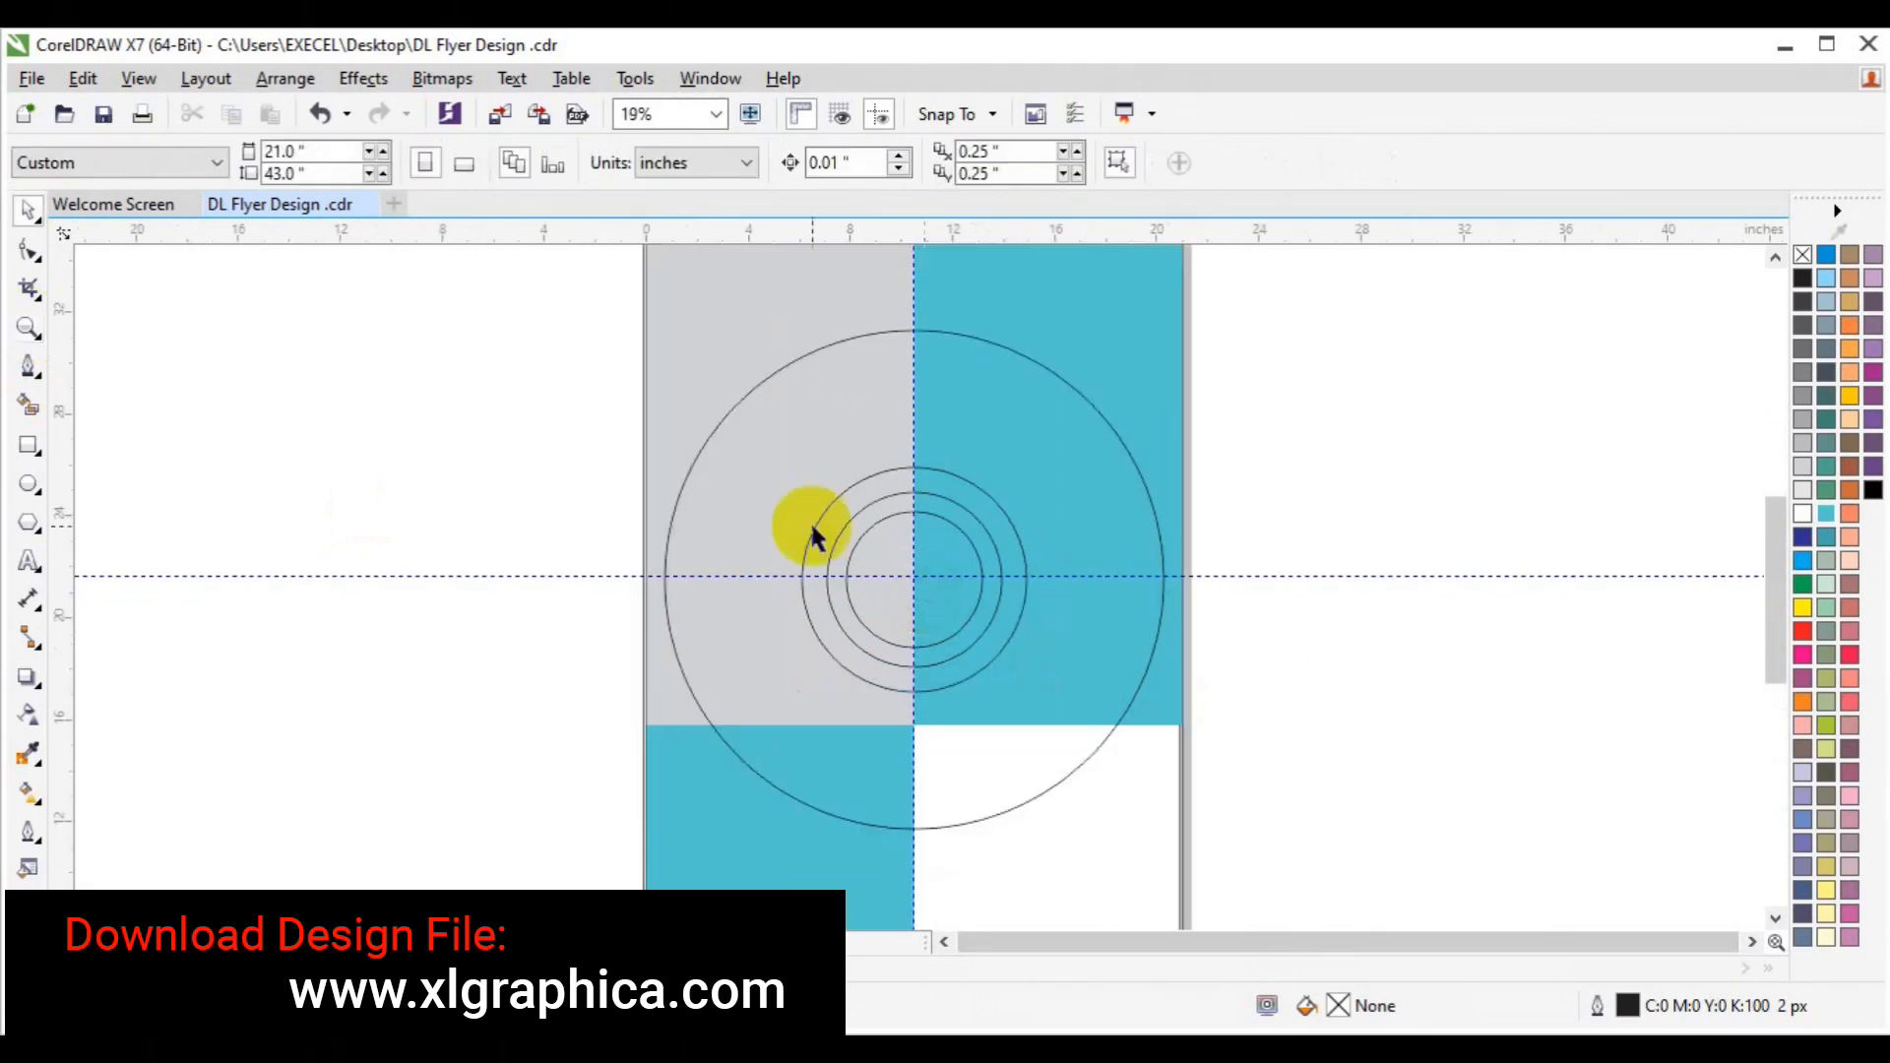
left_click(866, 556)
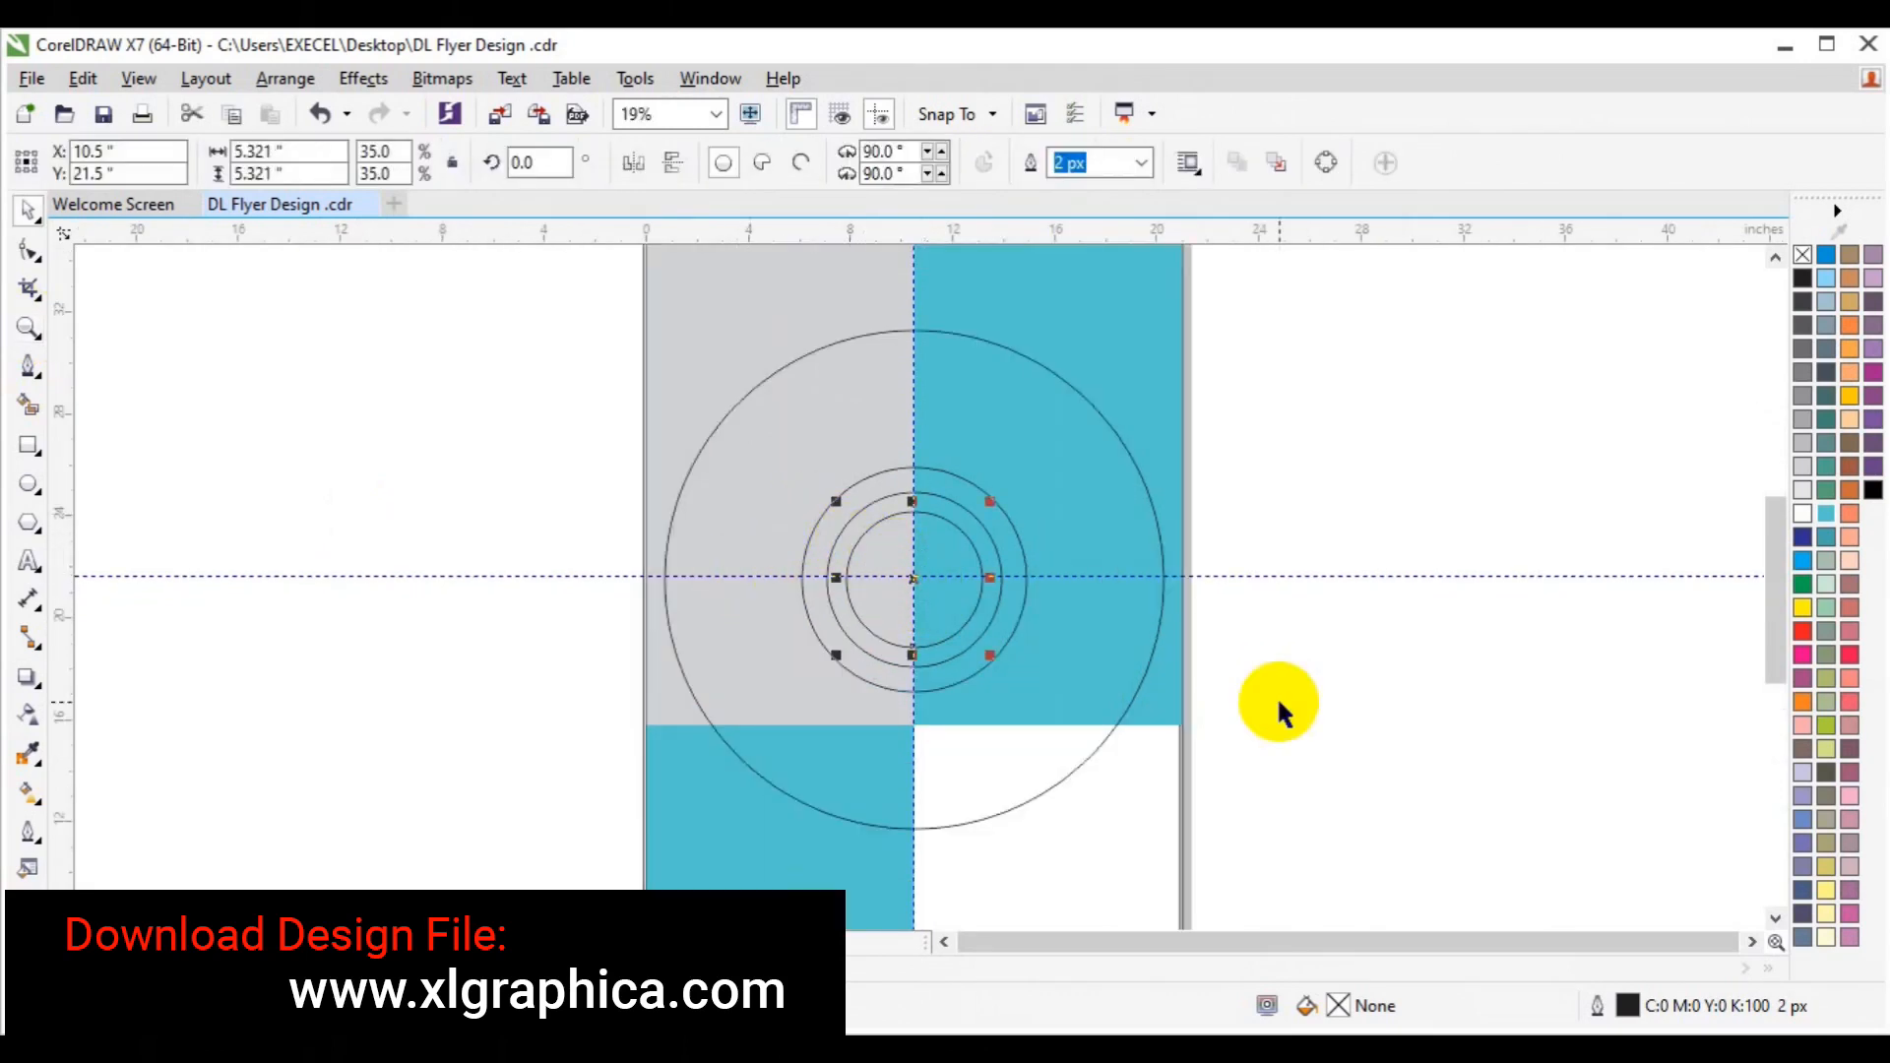
key("ctrl+s")
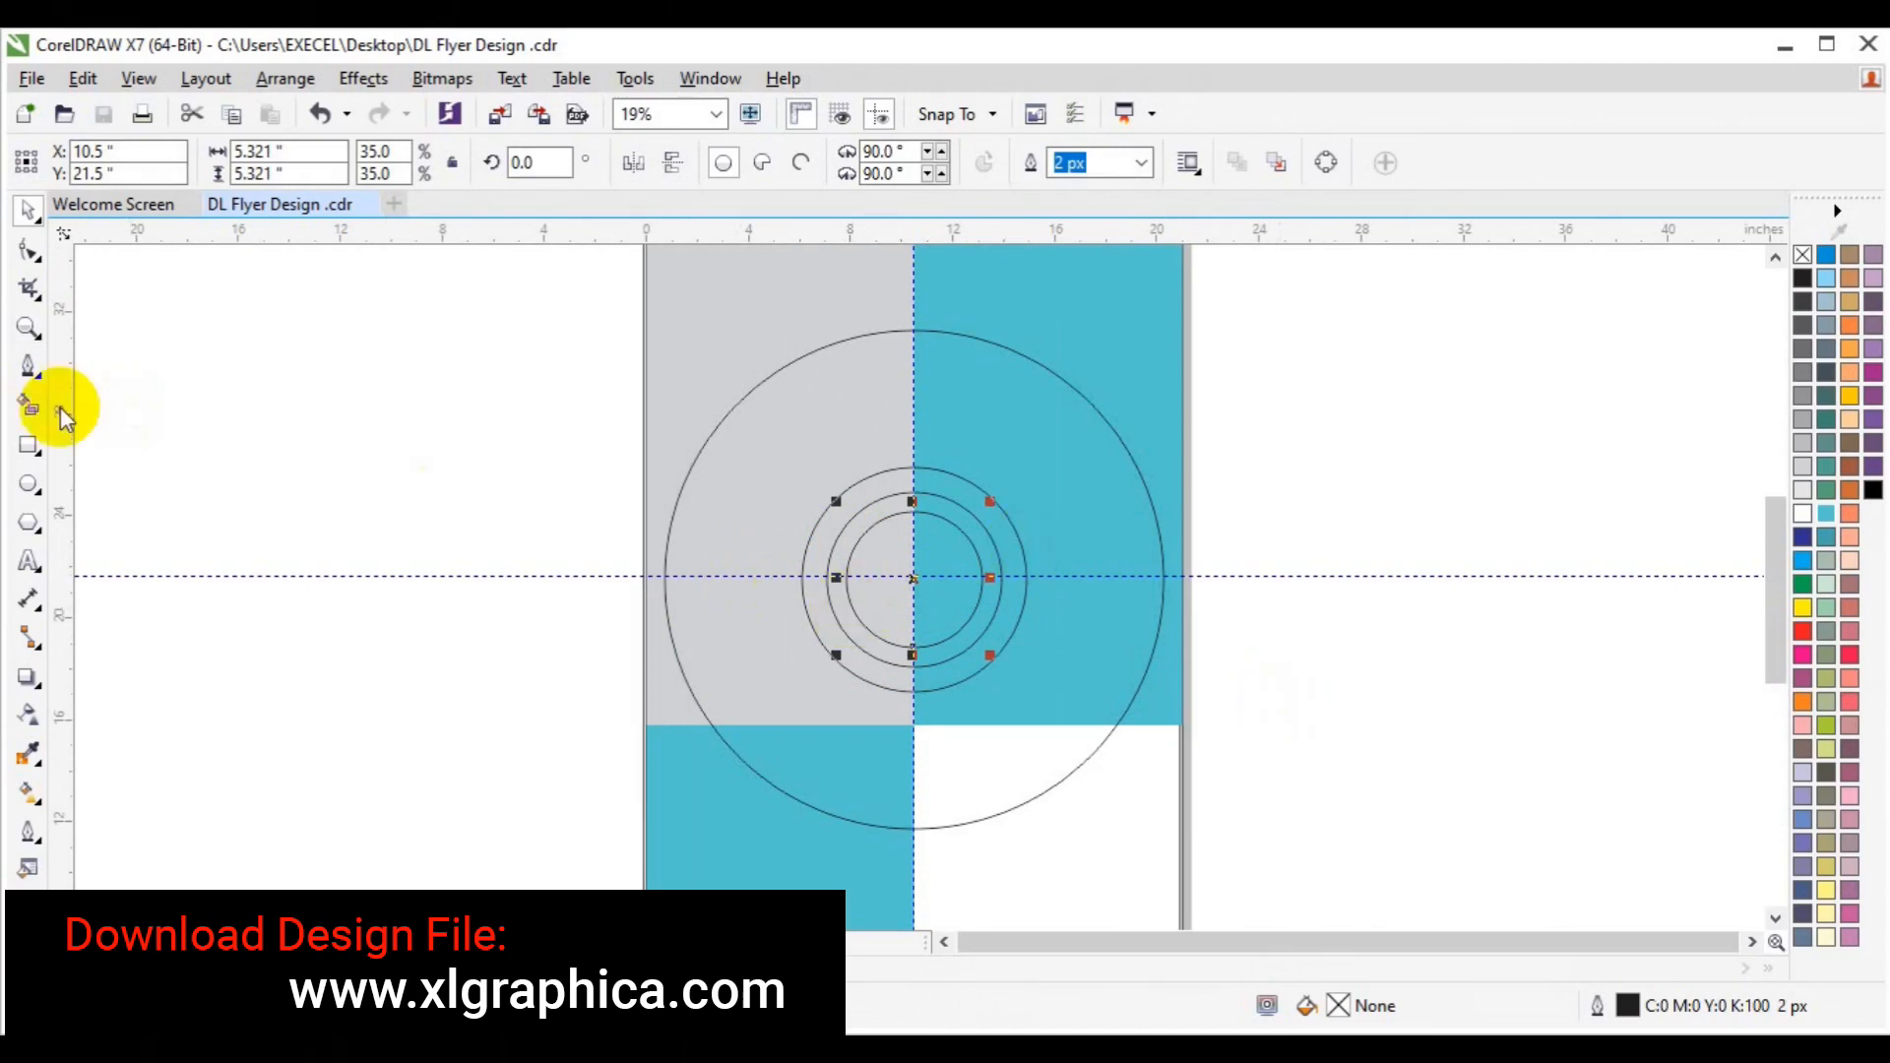
Draw a centred 0.326 × 10.886-inch vertical bar ending at the circles' centre.
left_click(27, 448)
left_click_drag(368, 350, 371, 660)
key("p")
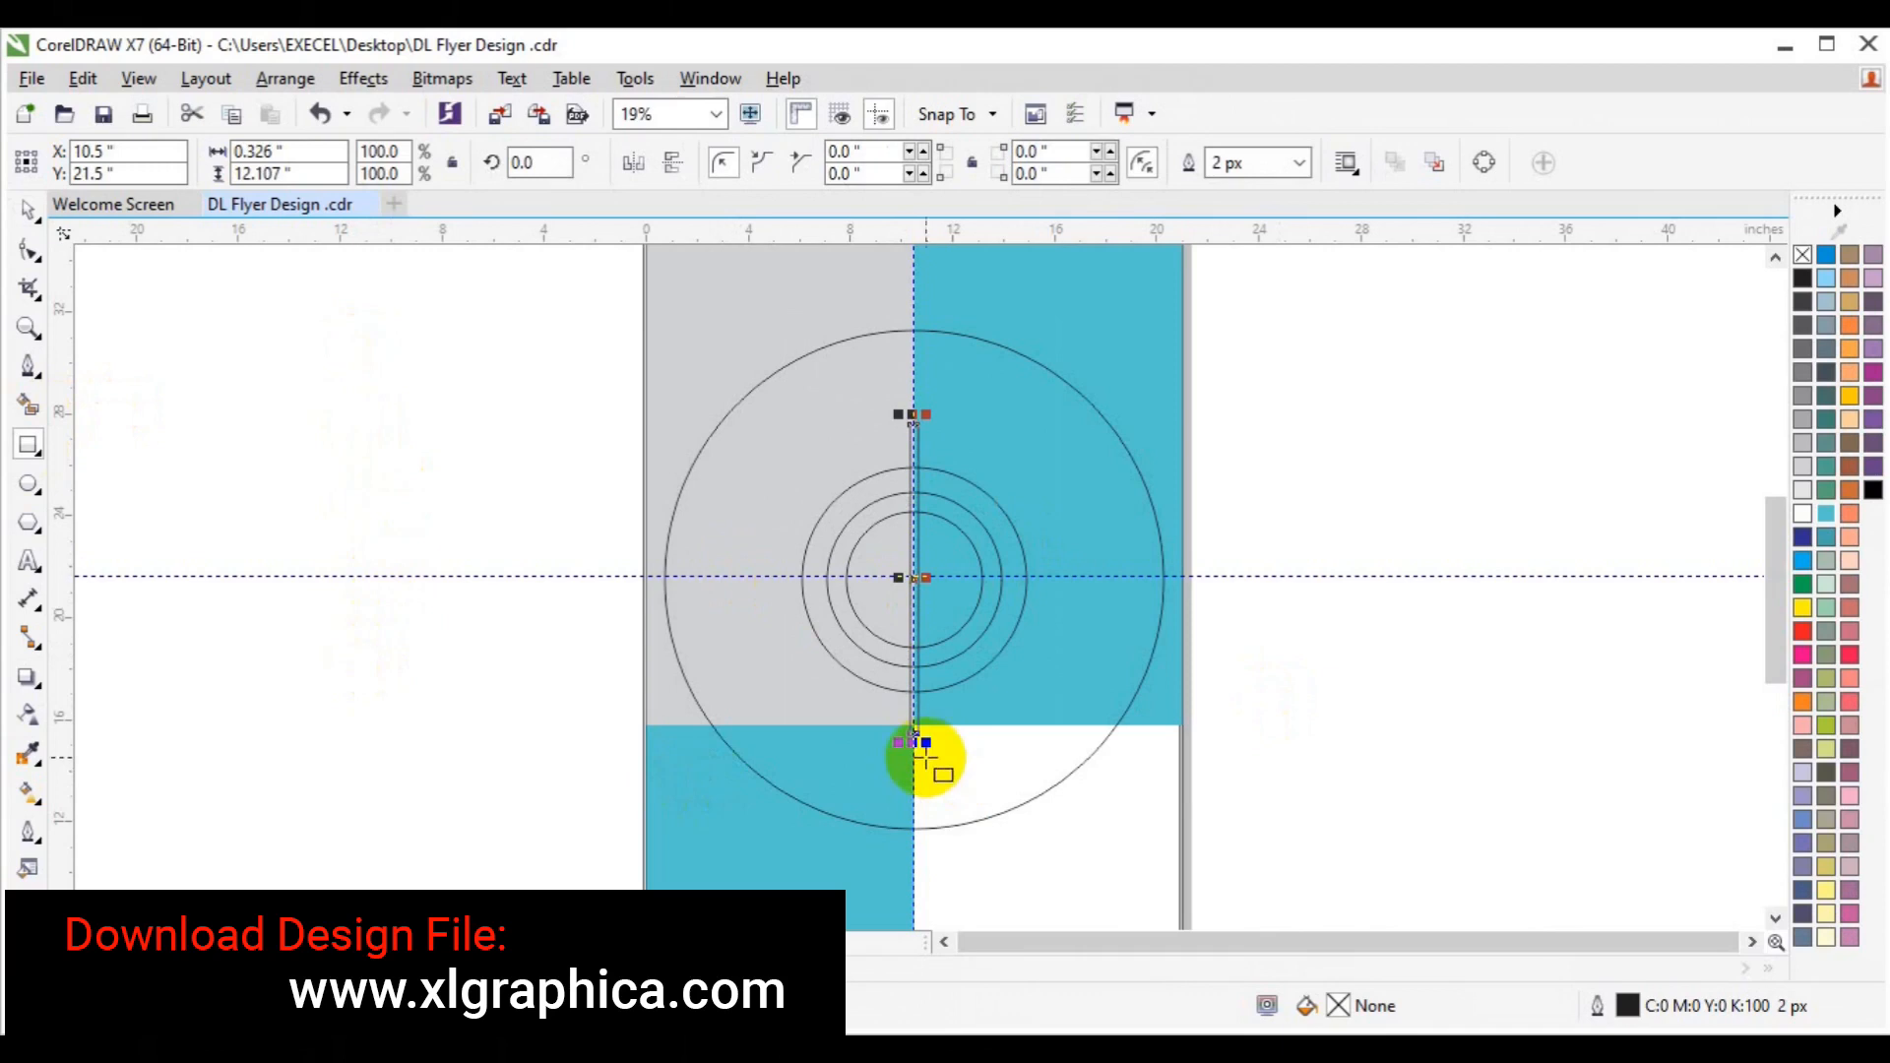
left_click_drag(917, 748, 929, 869)
left_click(908, 591)
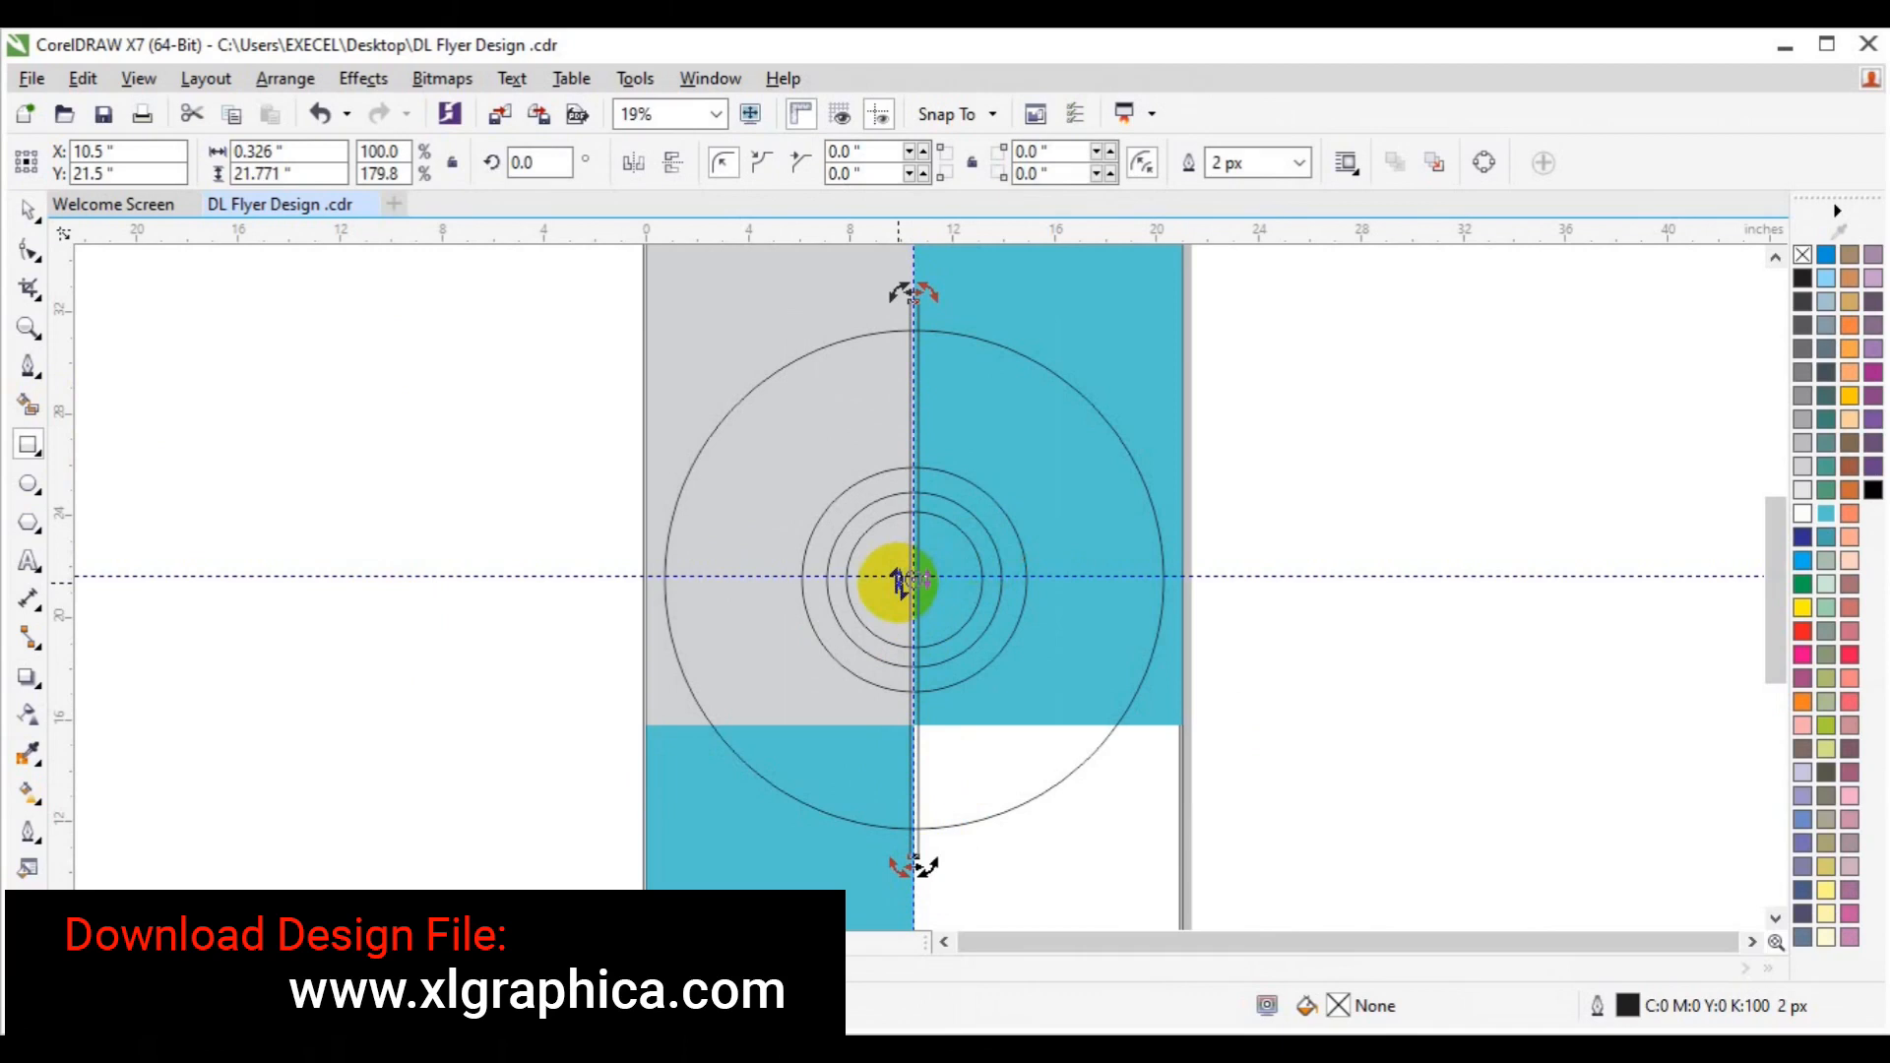
left_click(982, 477)
left_click_drag(913, 866, 913, 586)
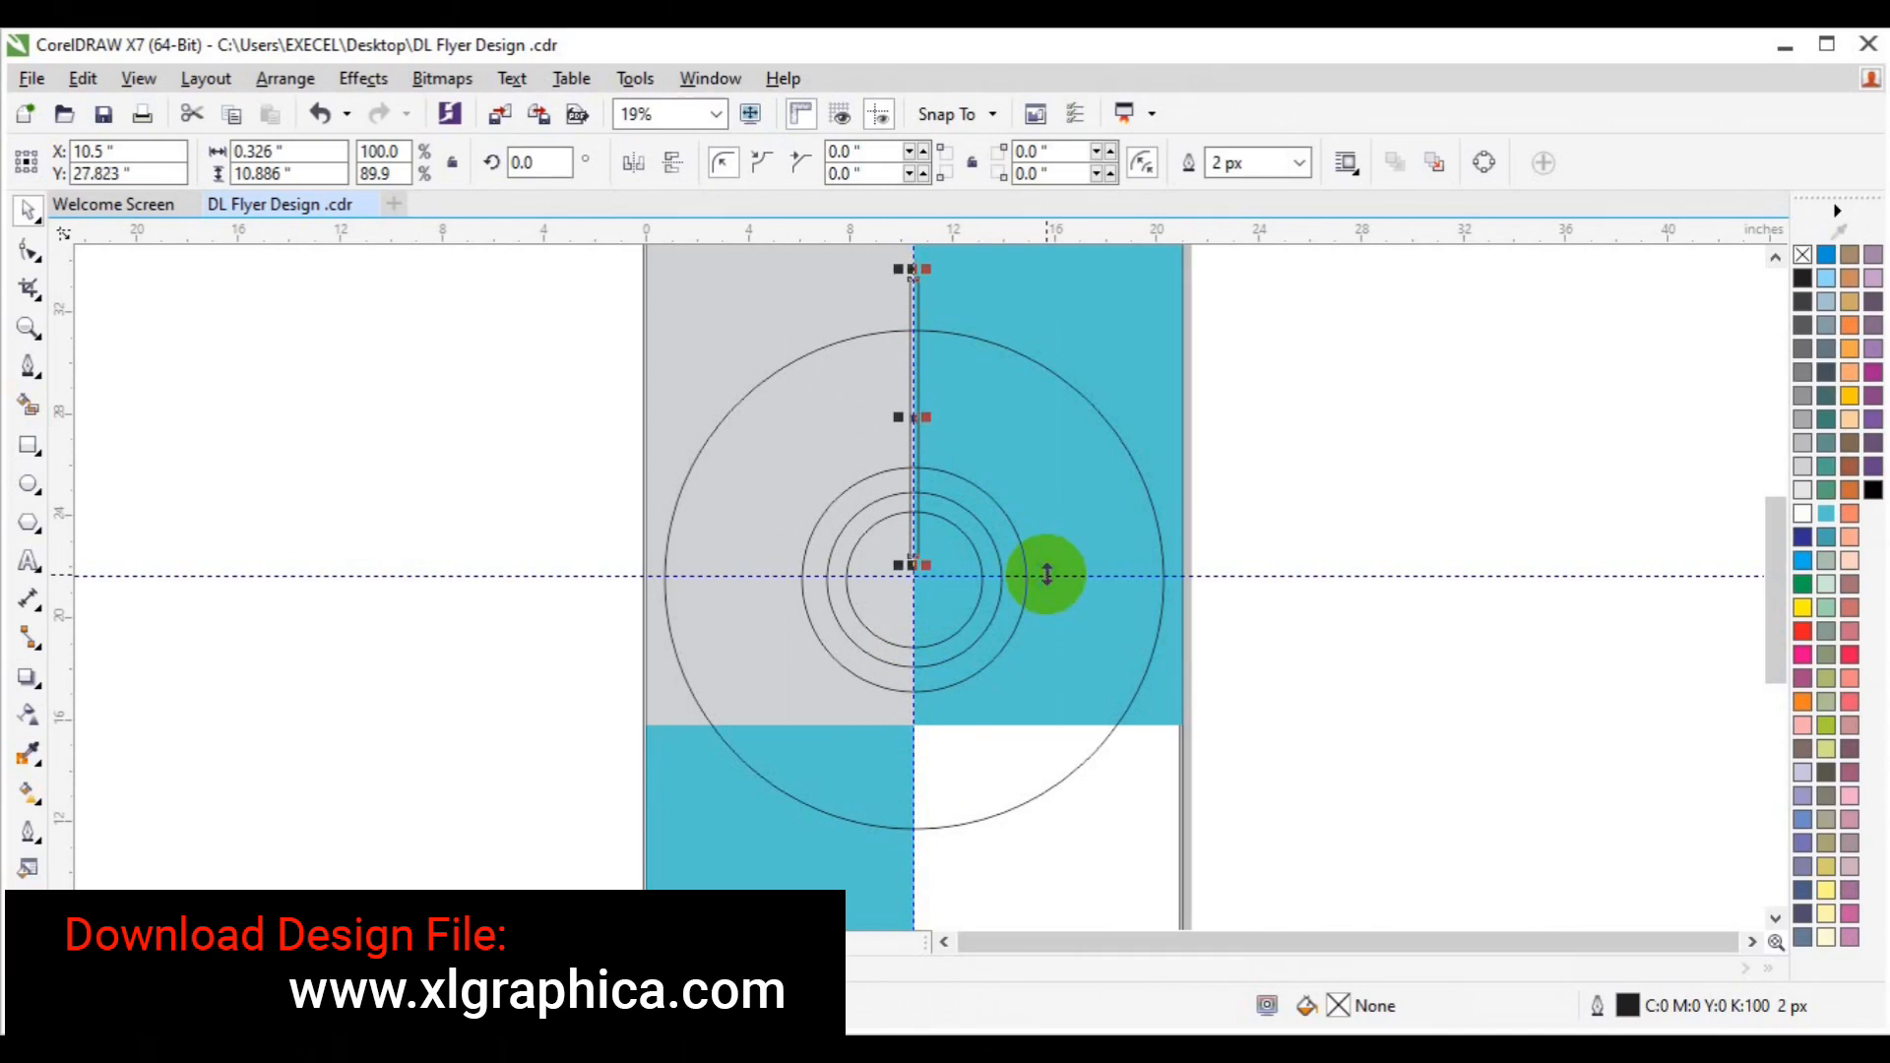
Rotate 7 copies of the bar at 45° around the circles' centre for eight spokes.
left_click(362, 79)
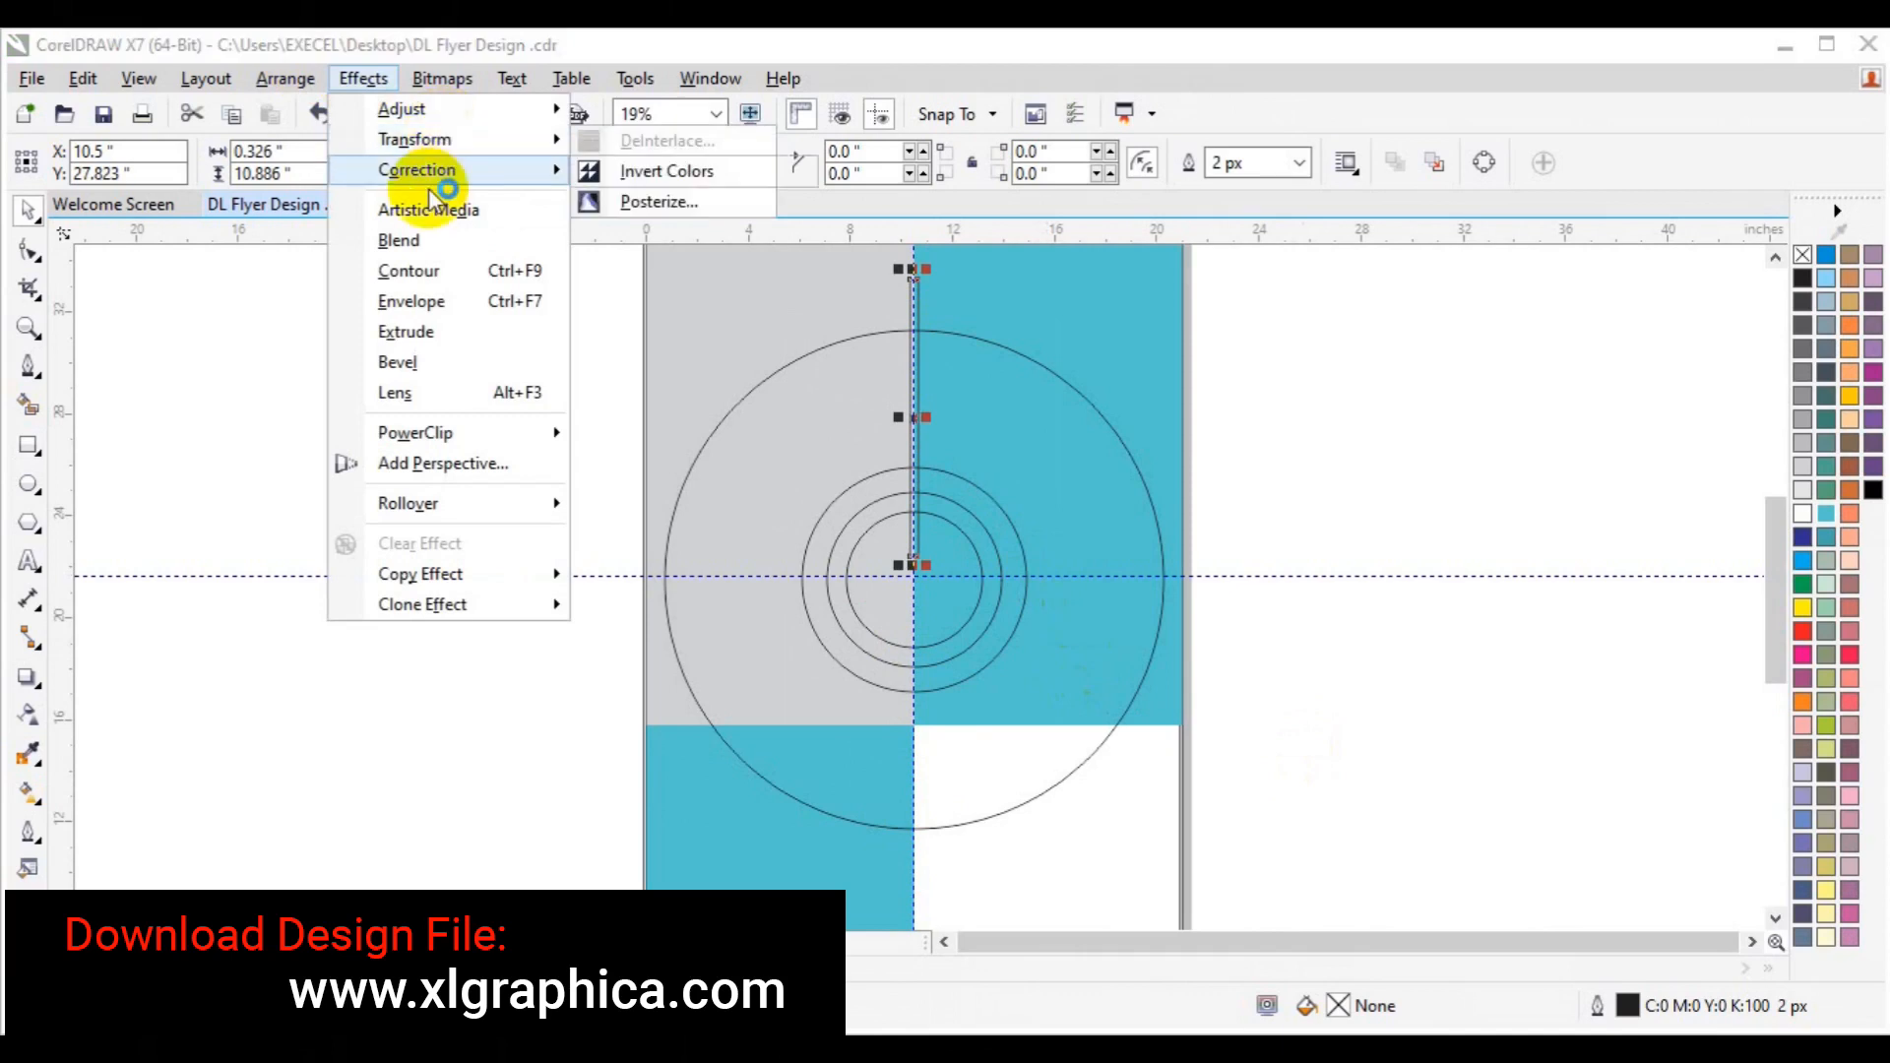
left_click(291, 79)
left_click(291, 78)
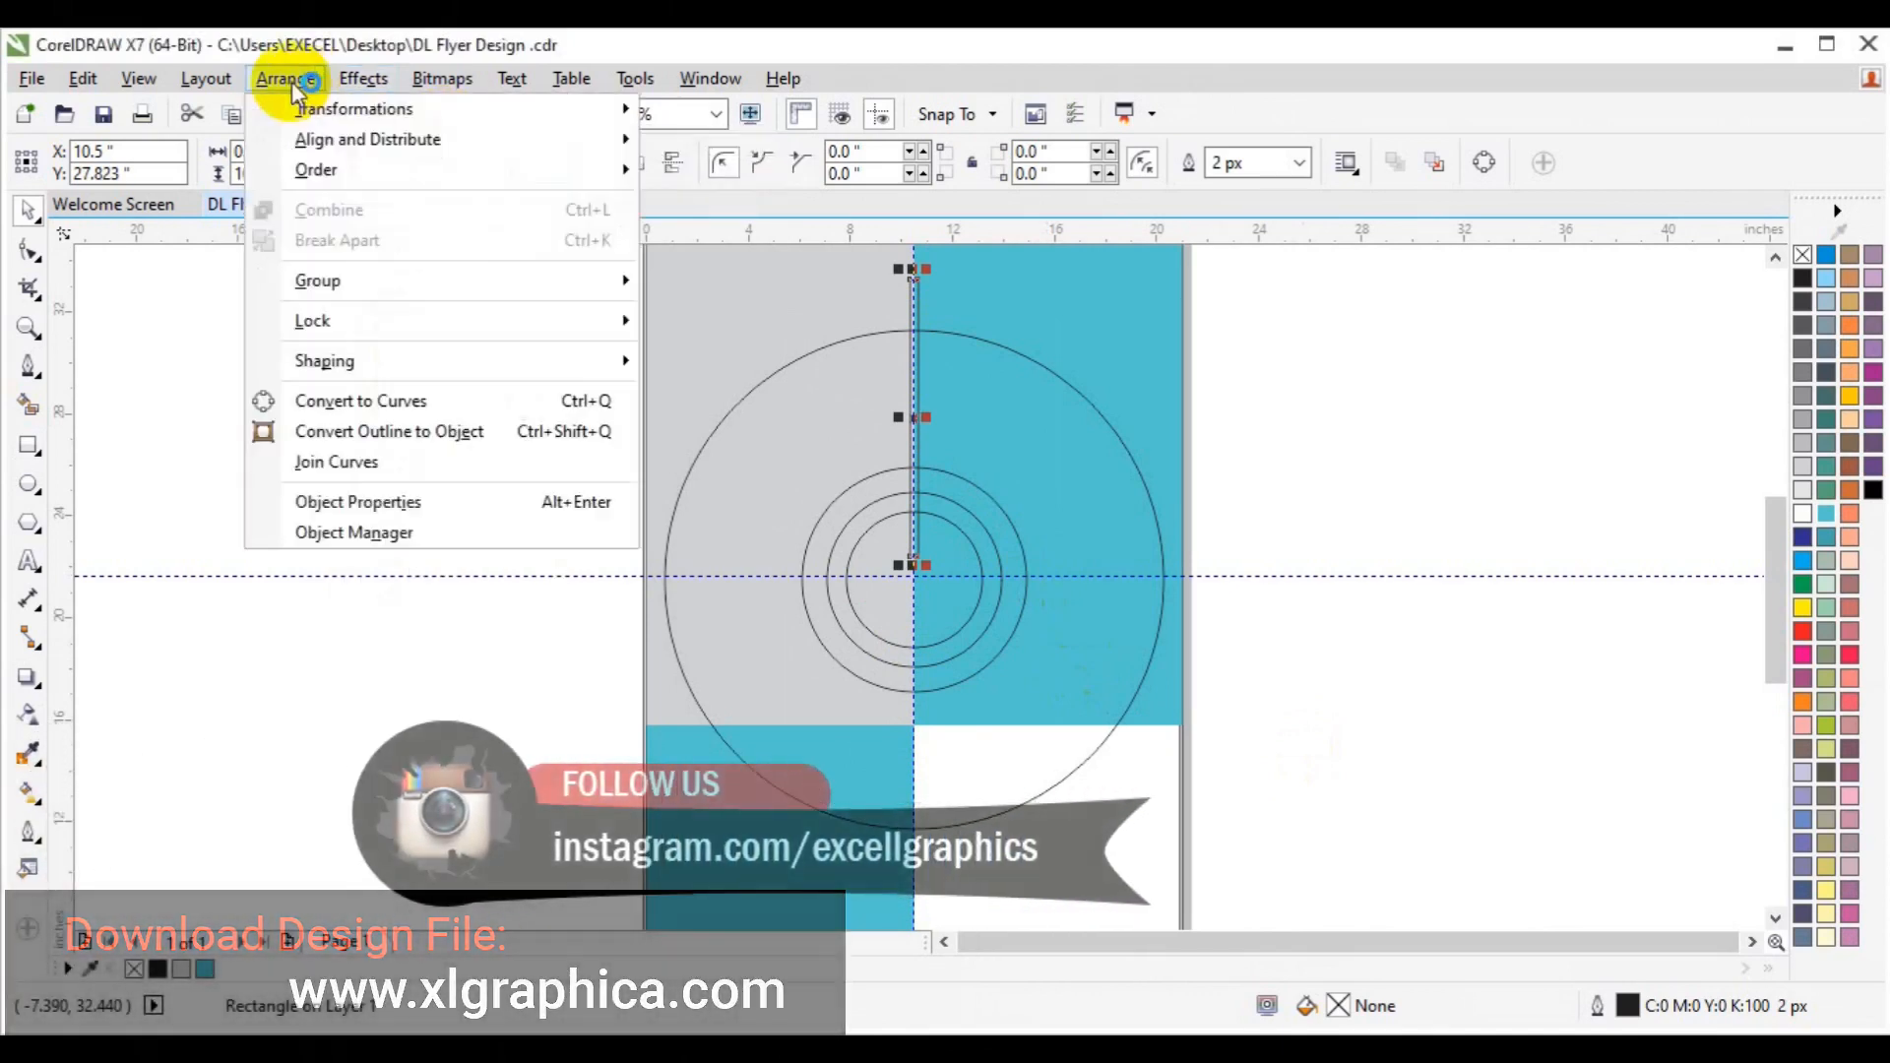
mouse_move(315, 107)
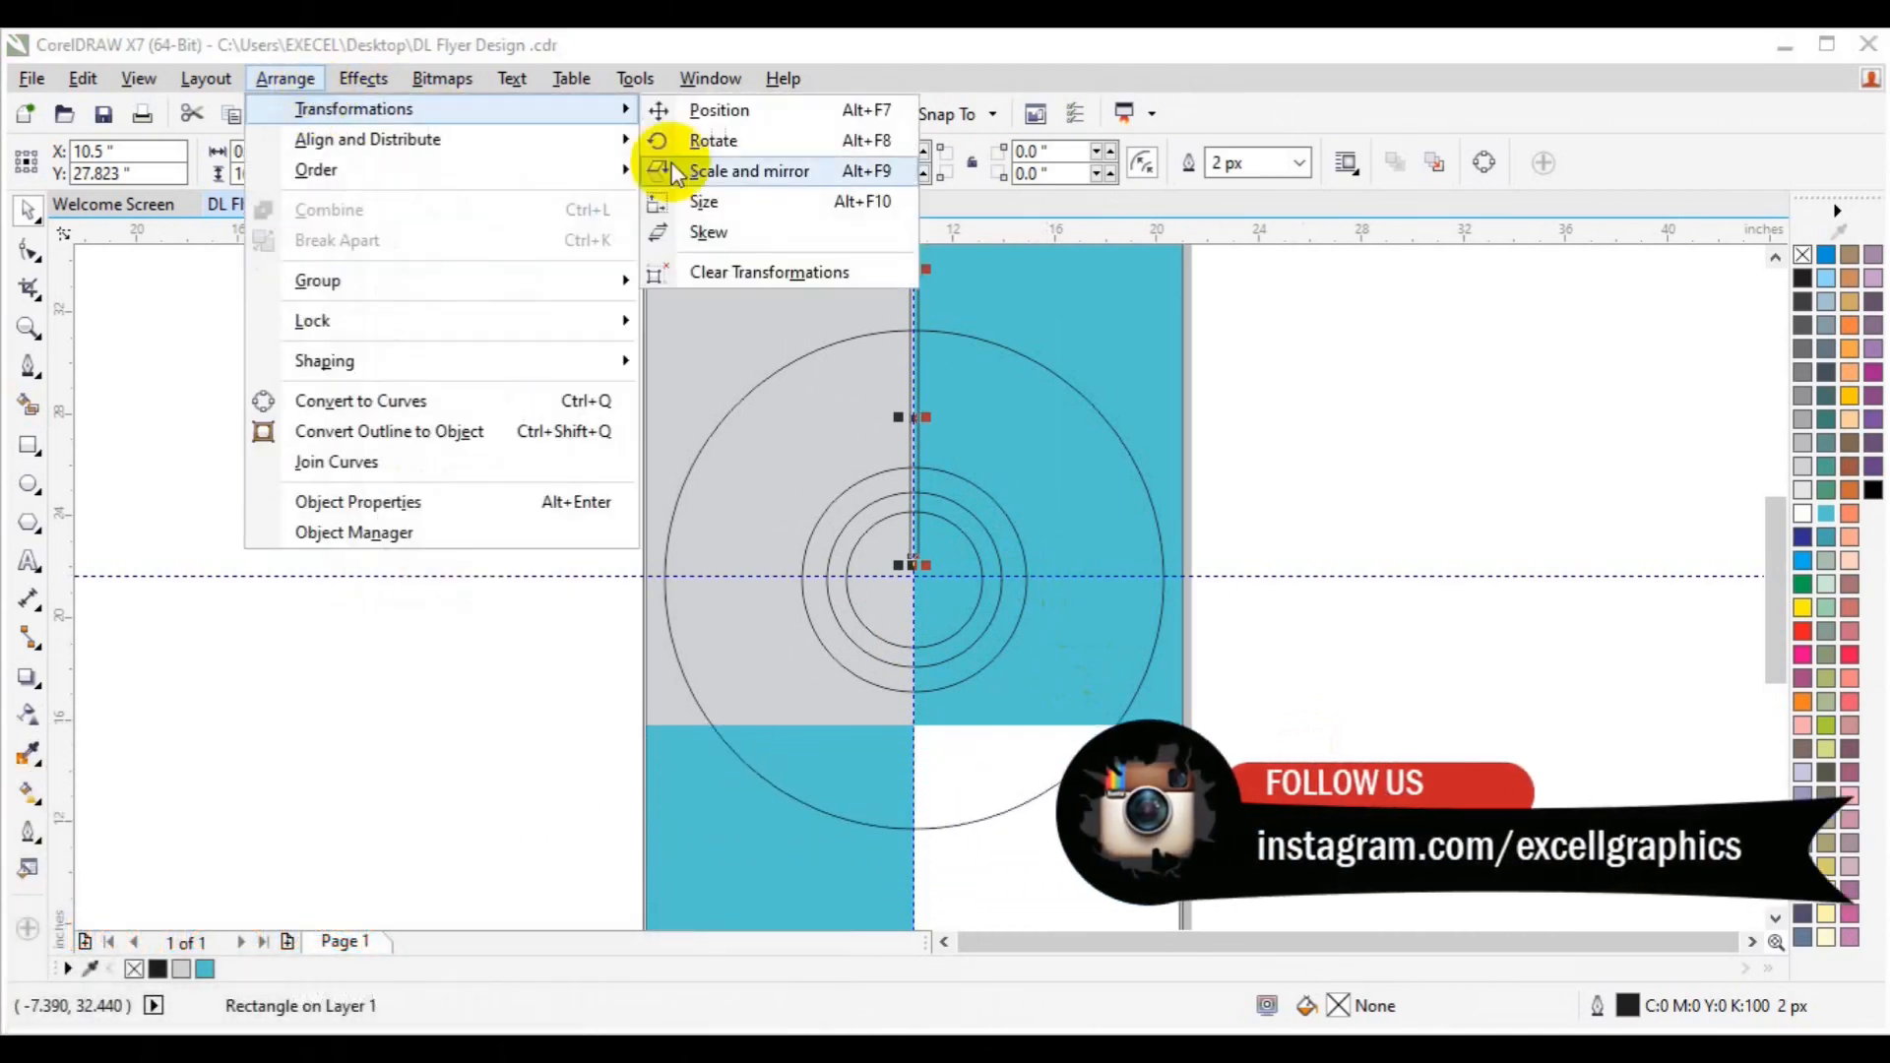
left_click(729, 143)
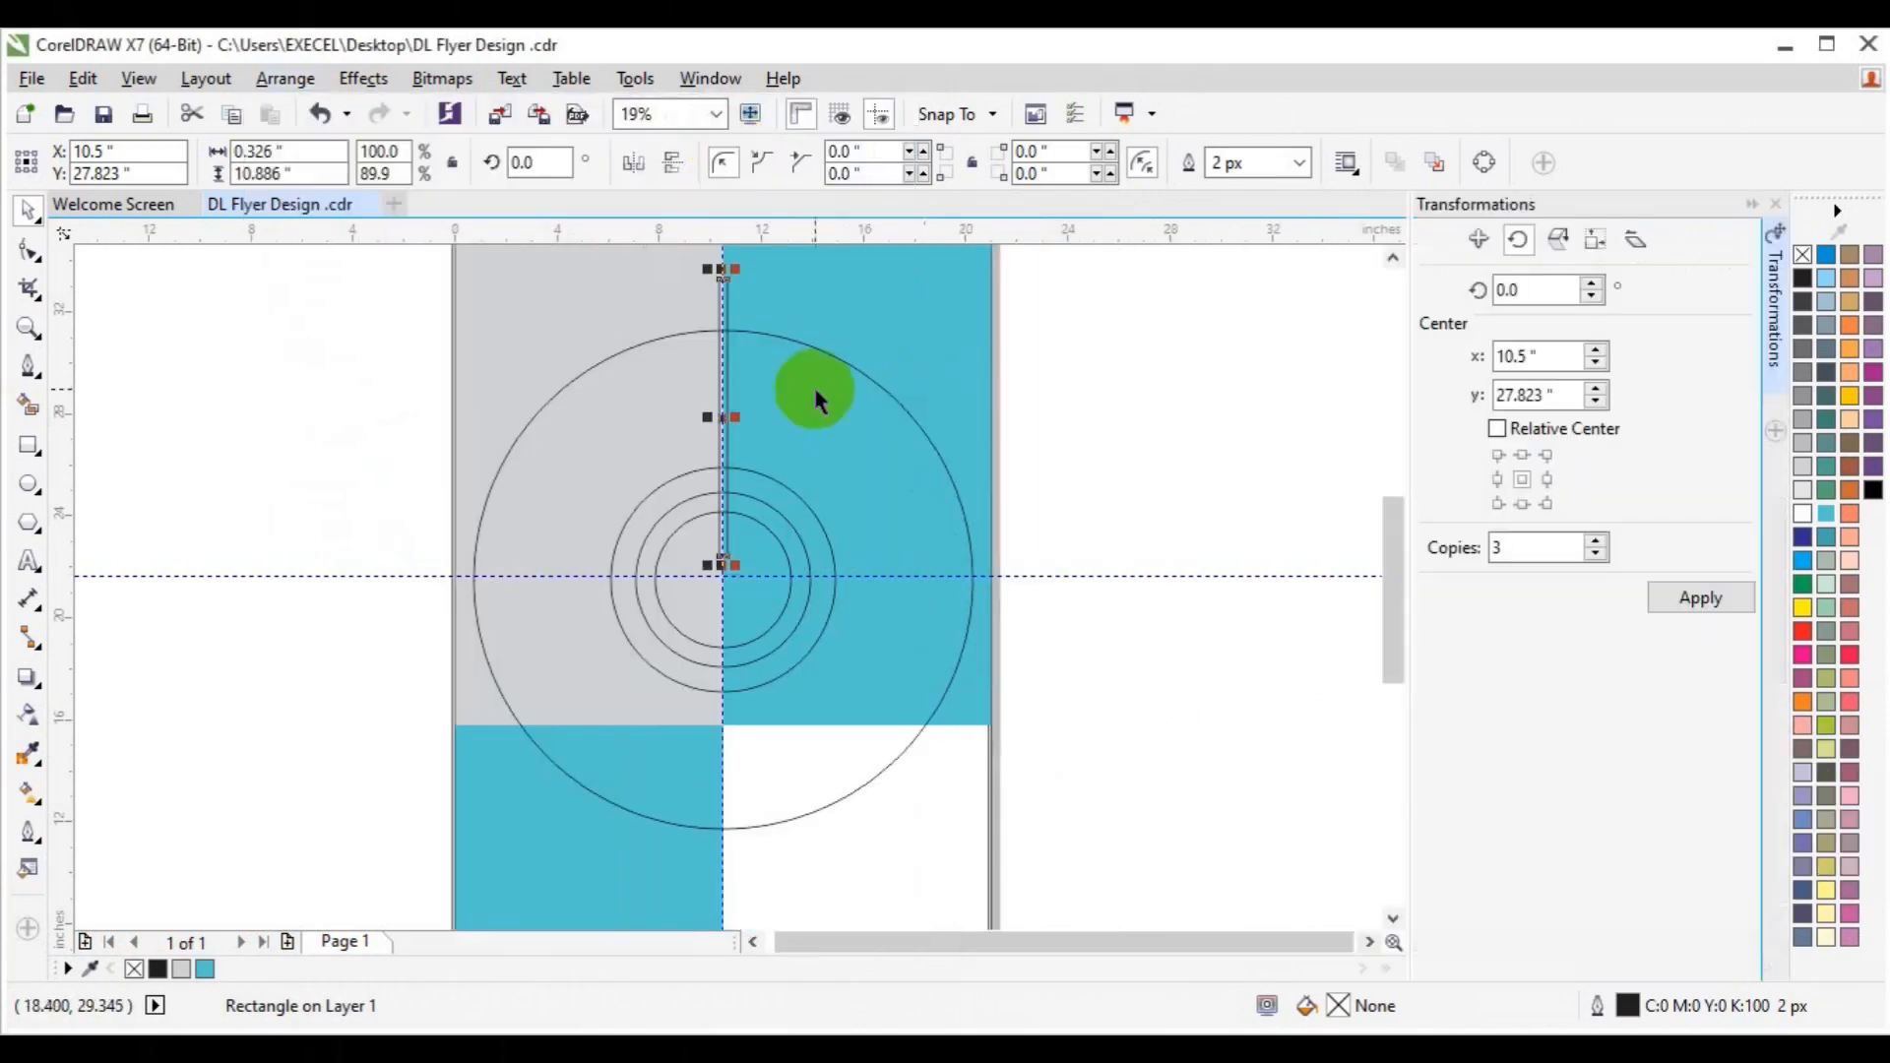
left_click_drag(721, 418, 719, 571)
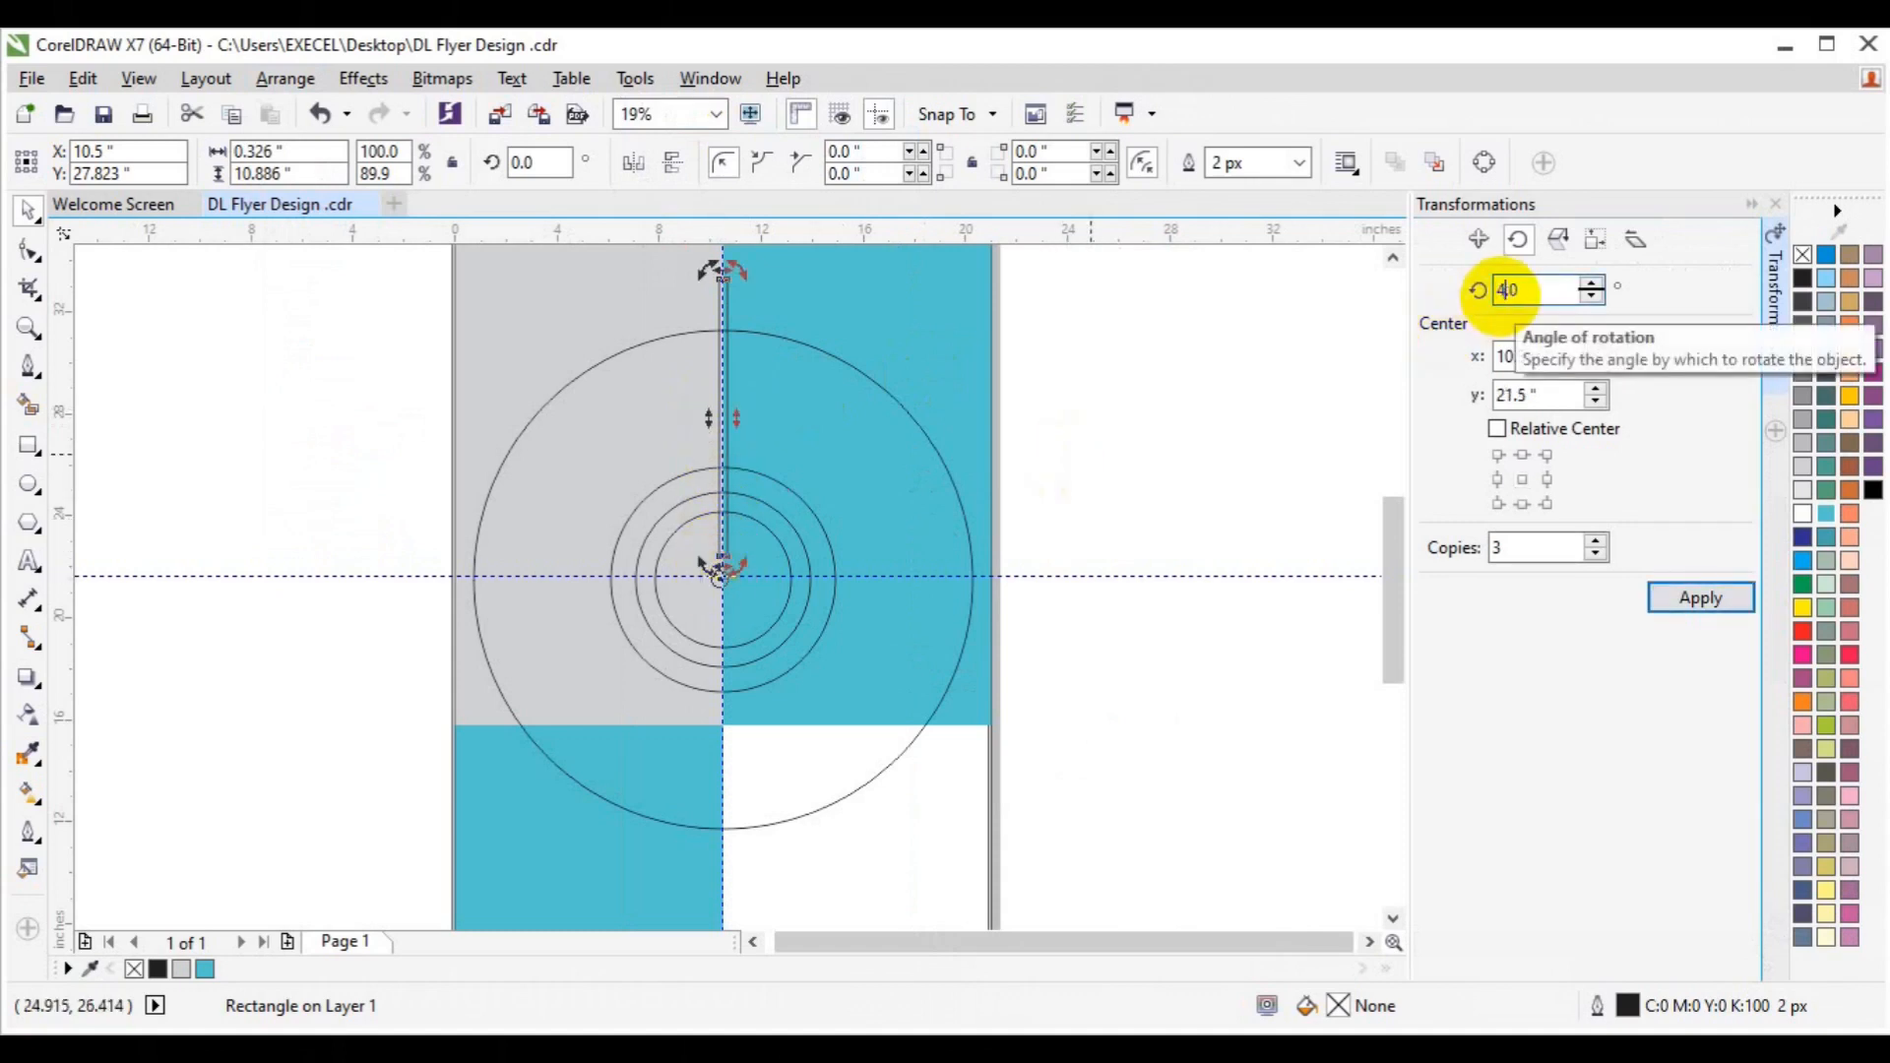
type("5.")
left_click(1595, 541)
left_click(1684, 601)
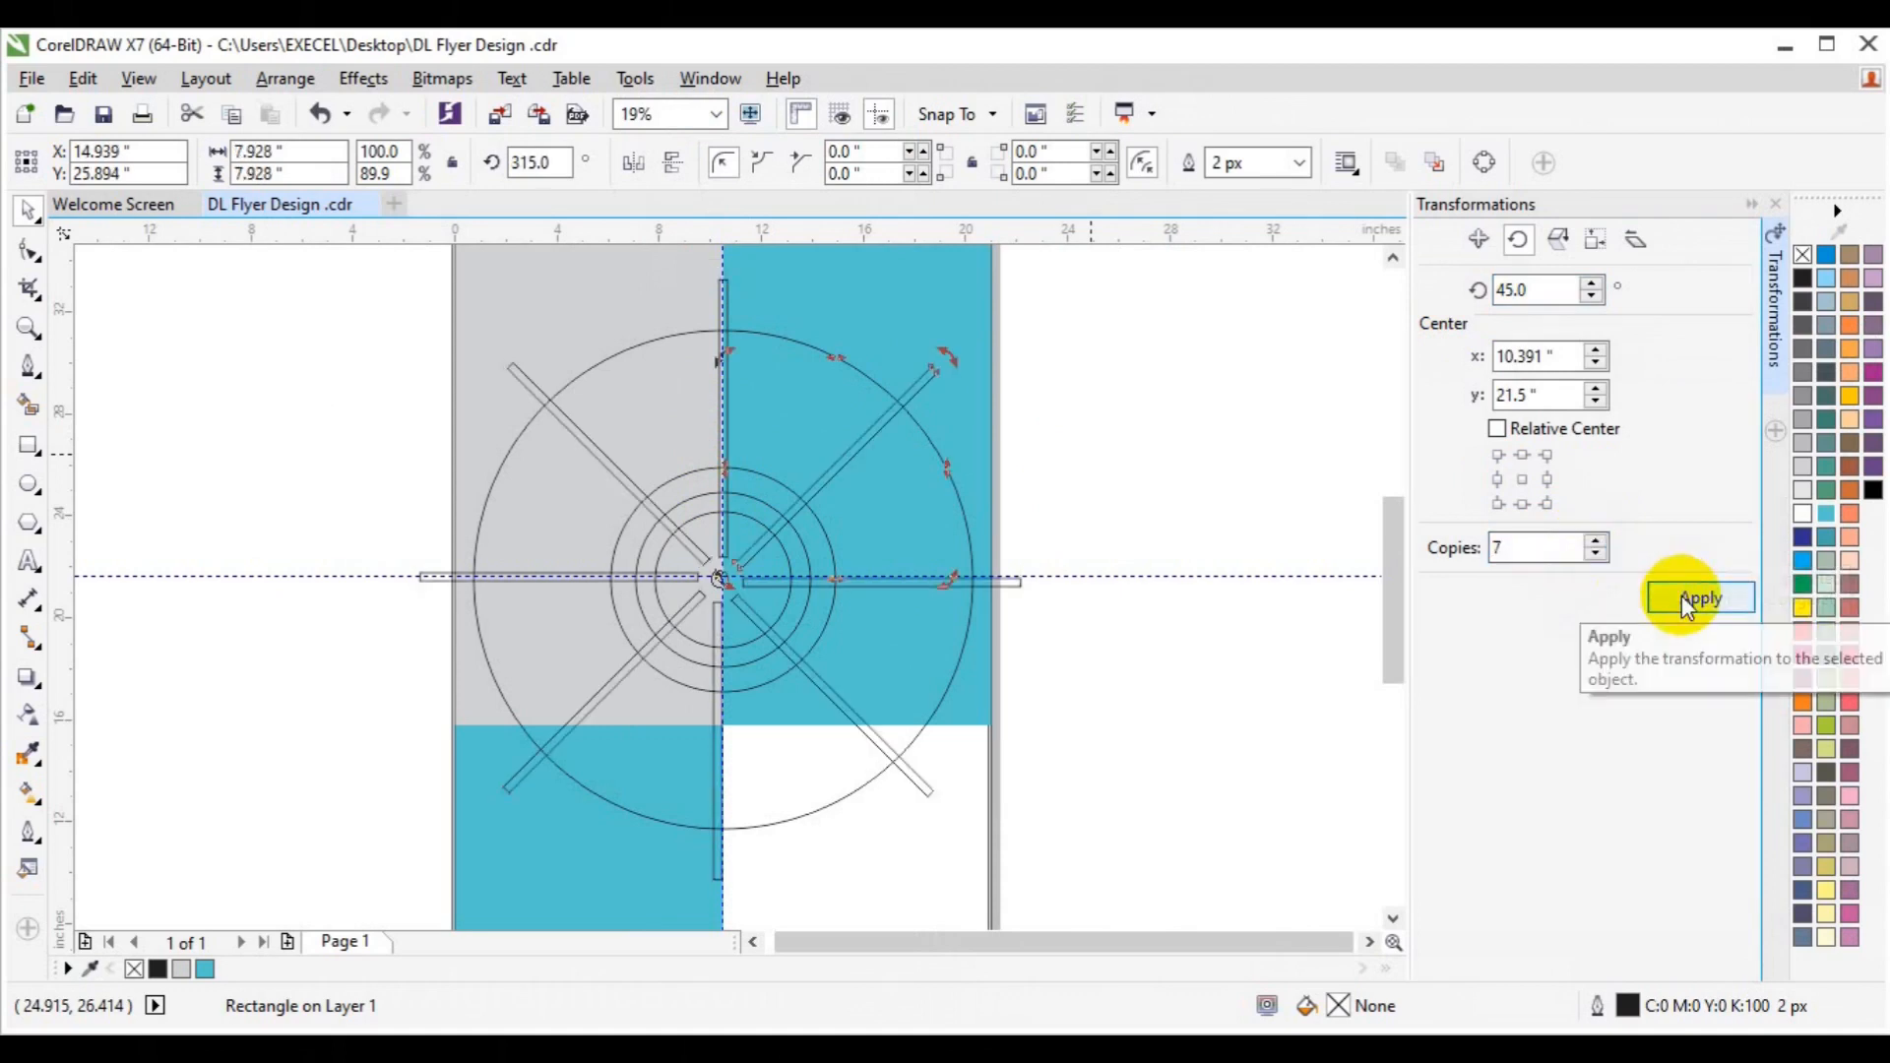
left_click(139, 367)
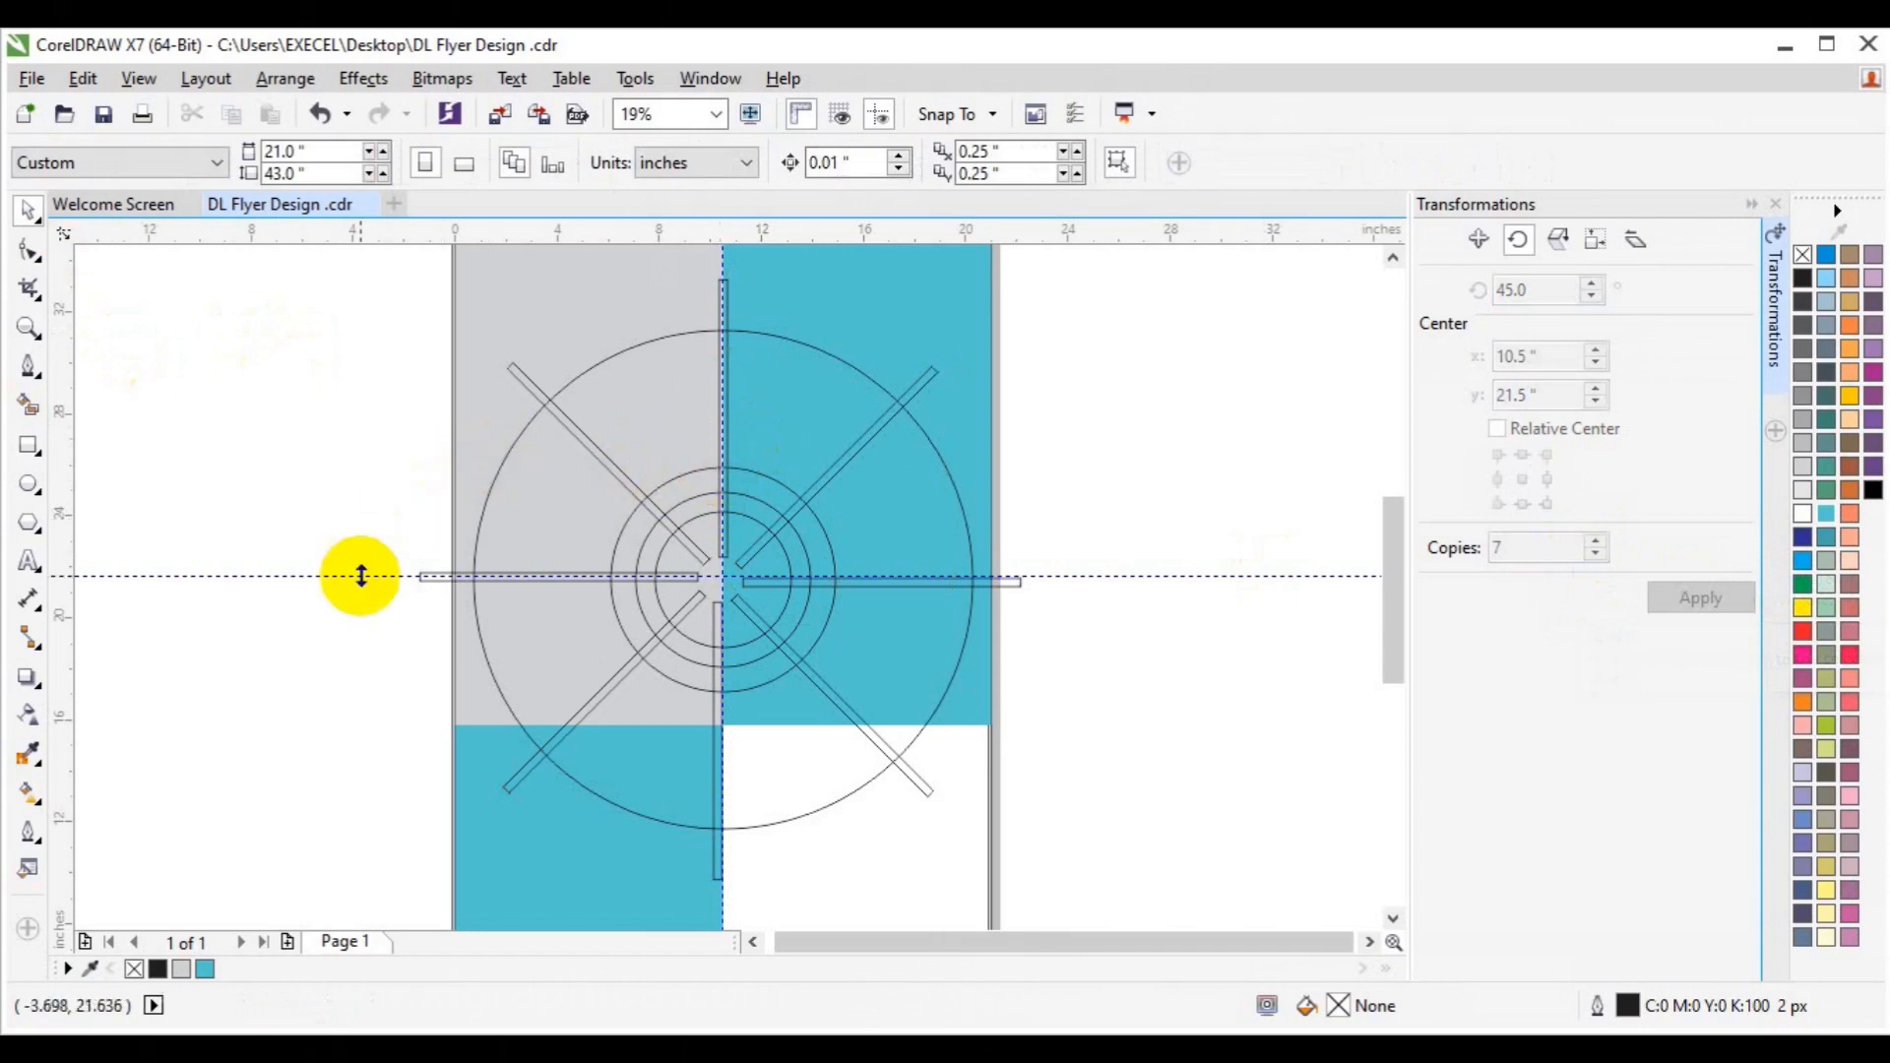
Smart Fill the top, upper-left, upper-right, right and lower-left ring sectors with black.
left_click(30, 413)
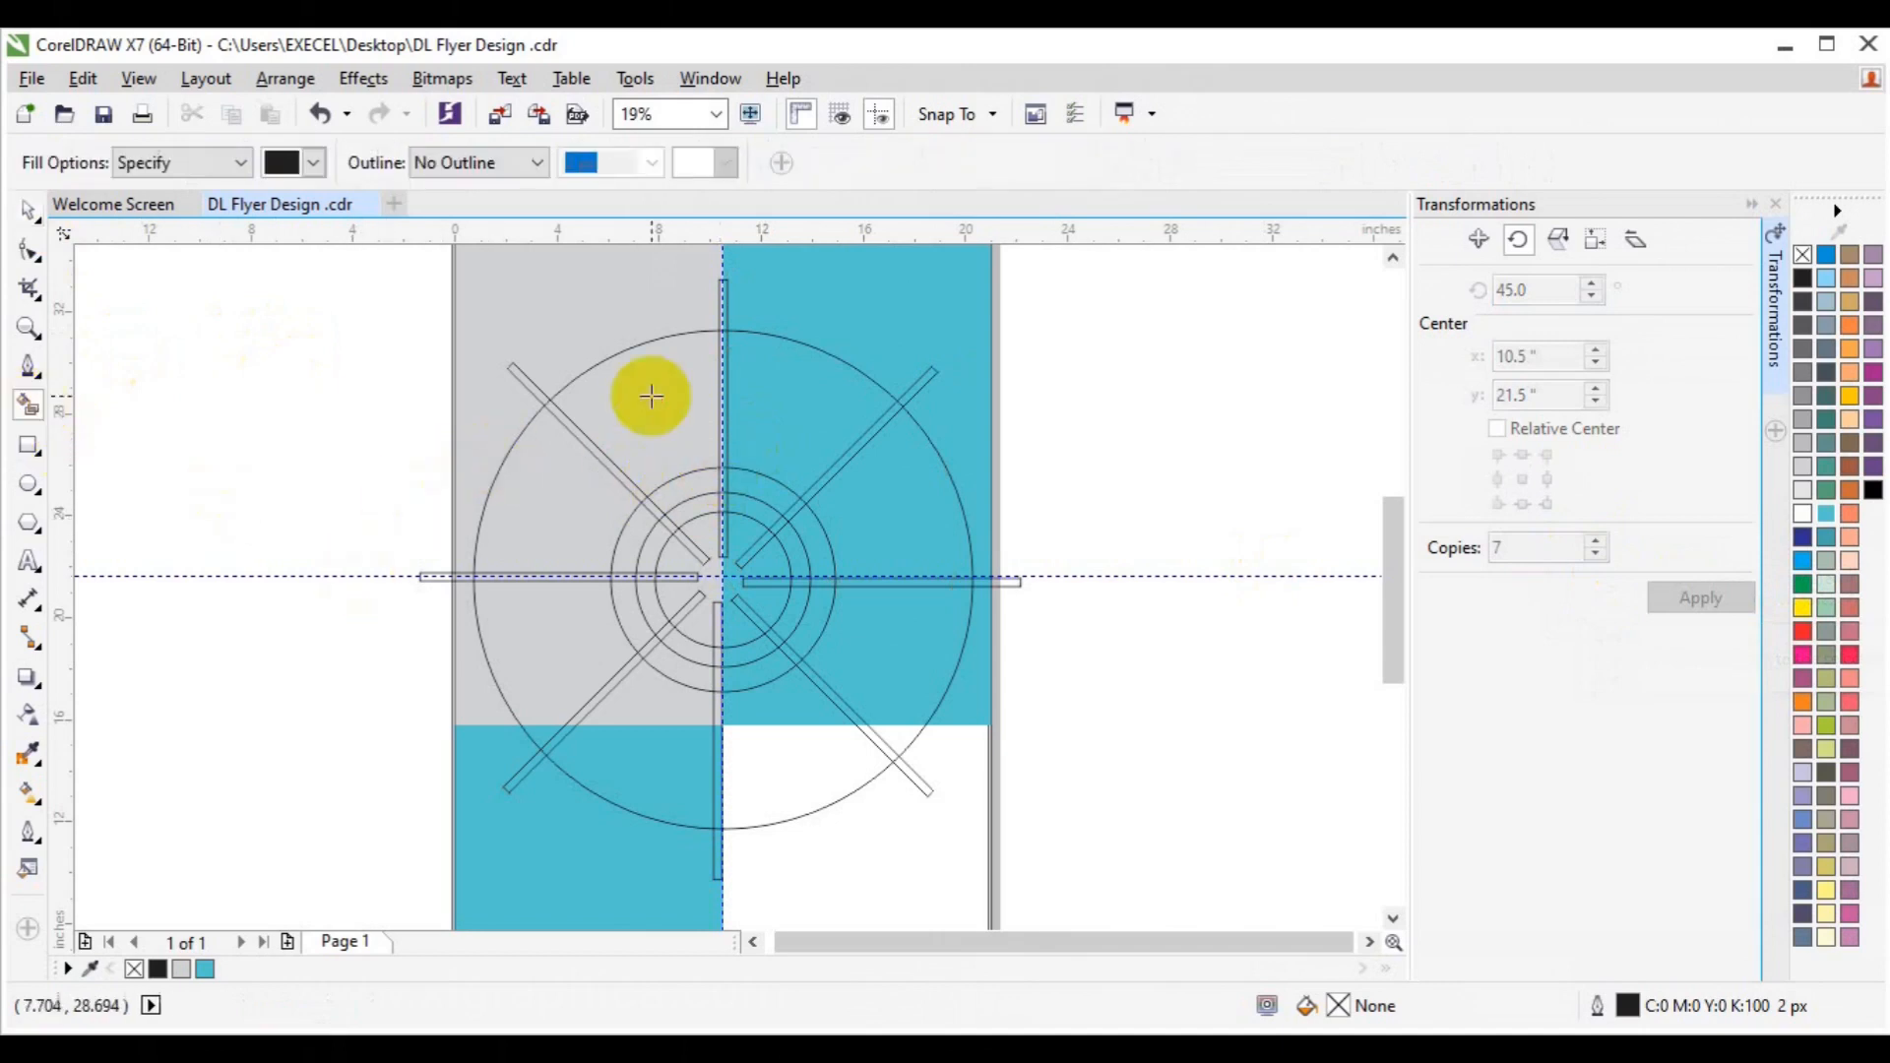
left_click(649, 403)
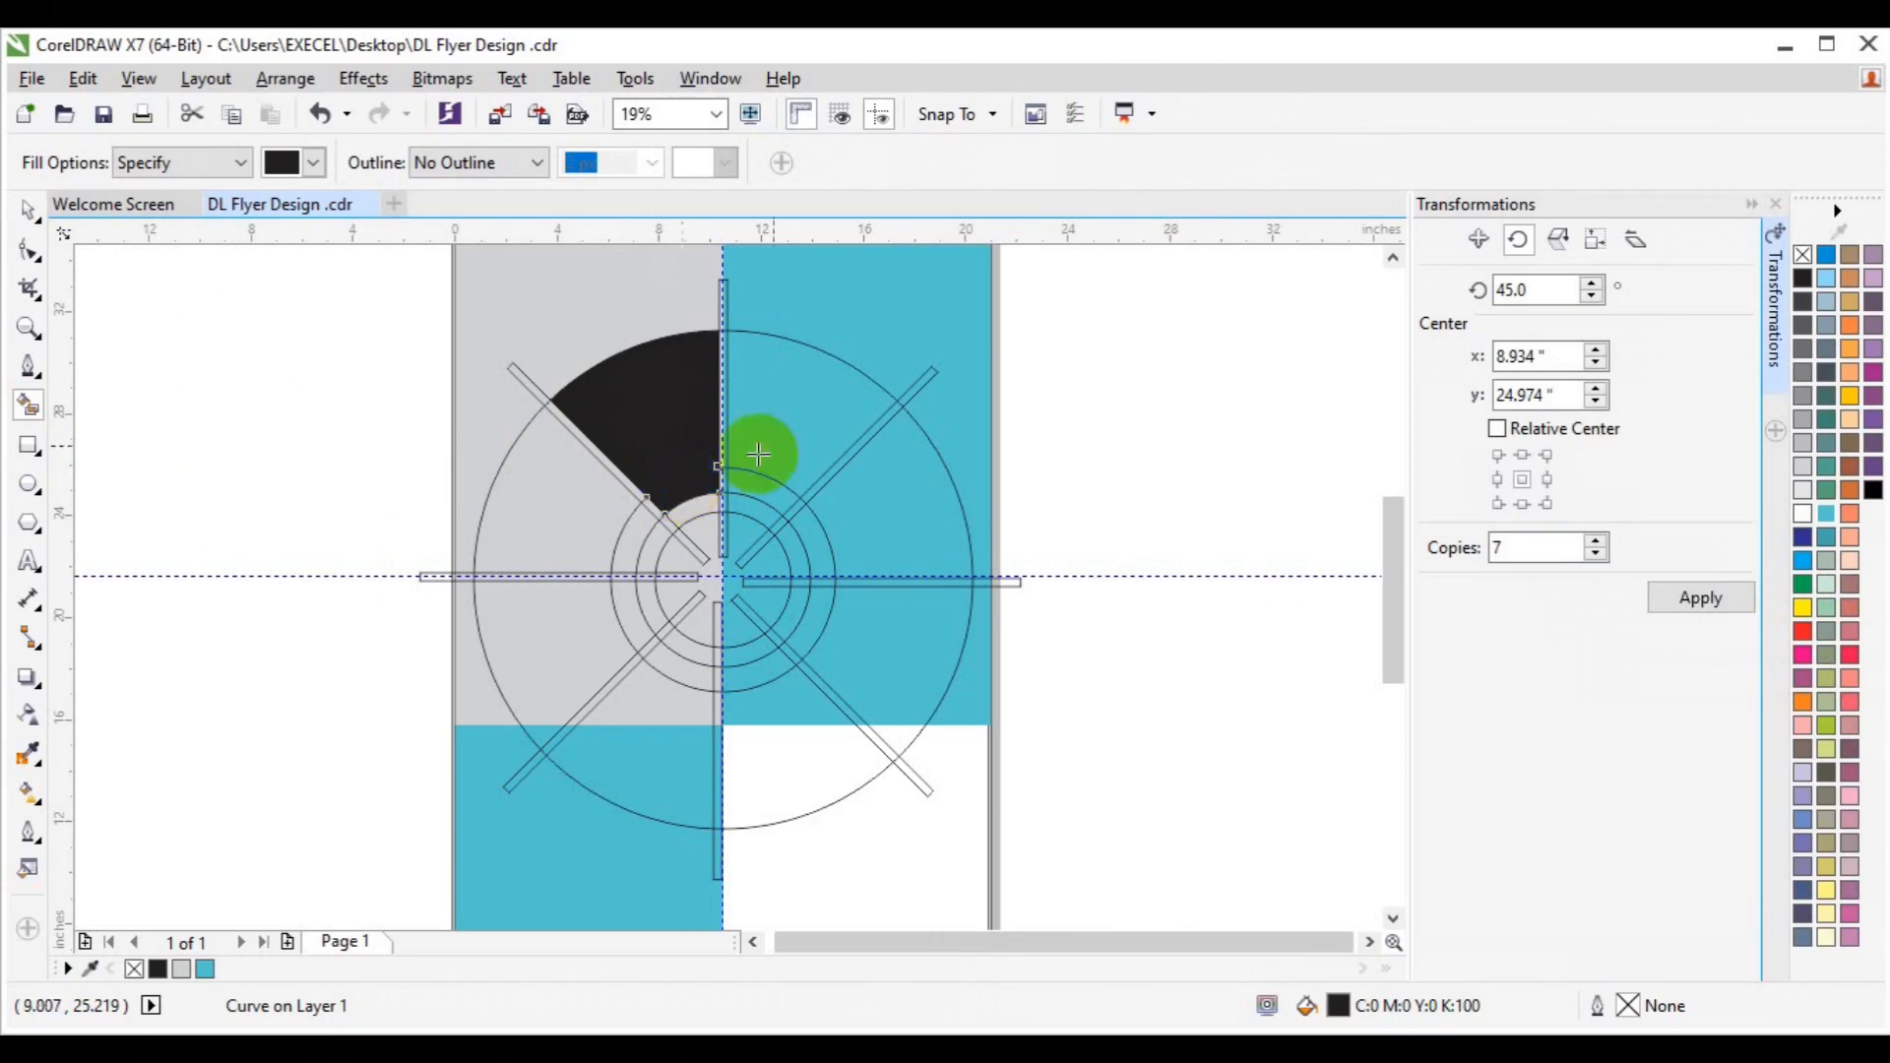
left_click(810, 405)
left_click(837, 548)
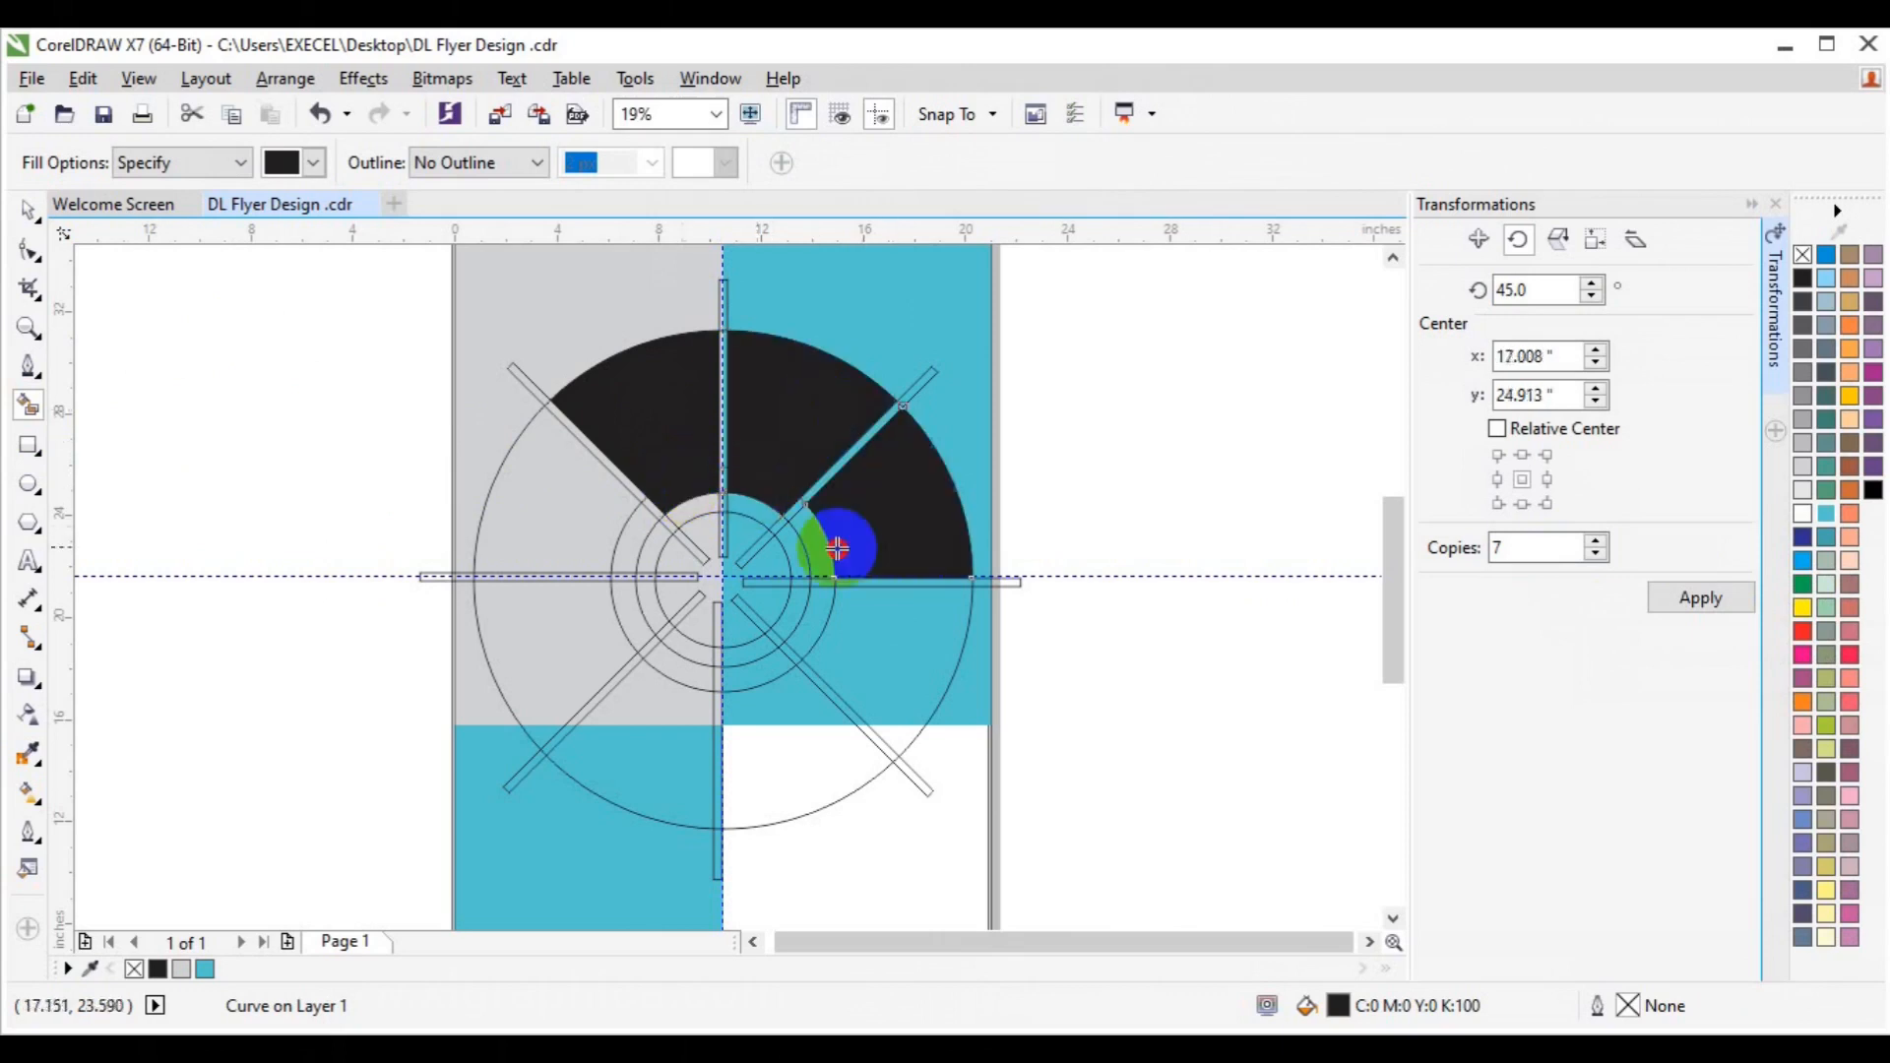
left_click(827, 628)
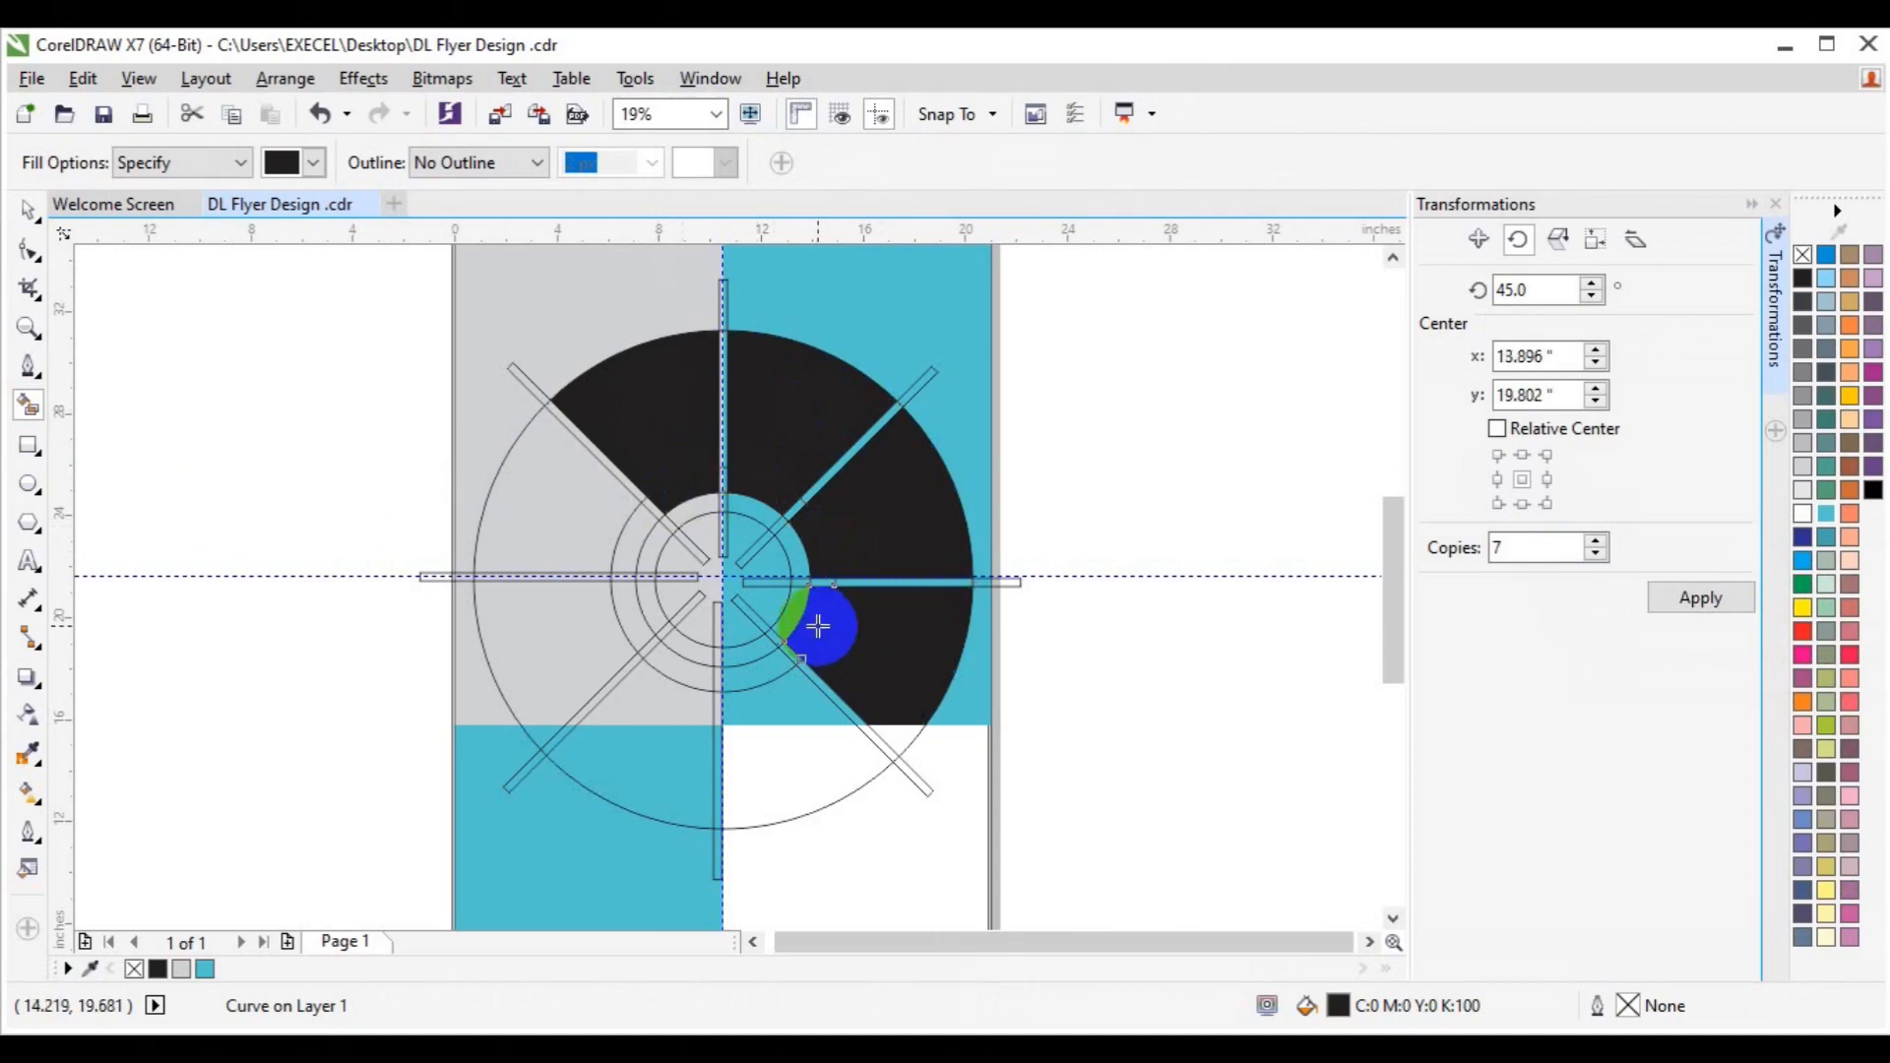
left_click(643, 539)
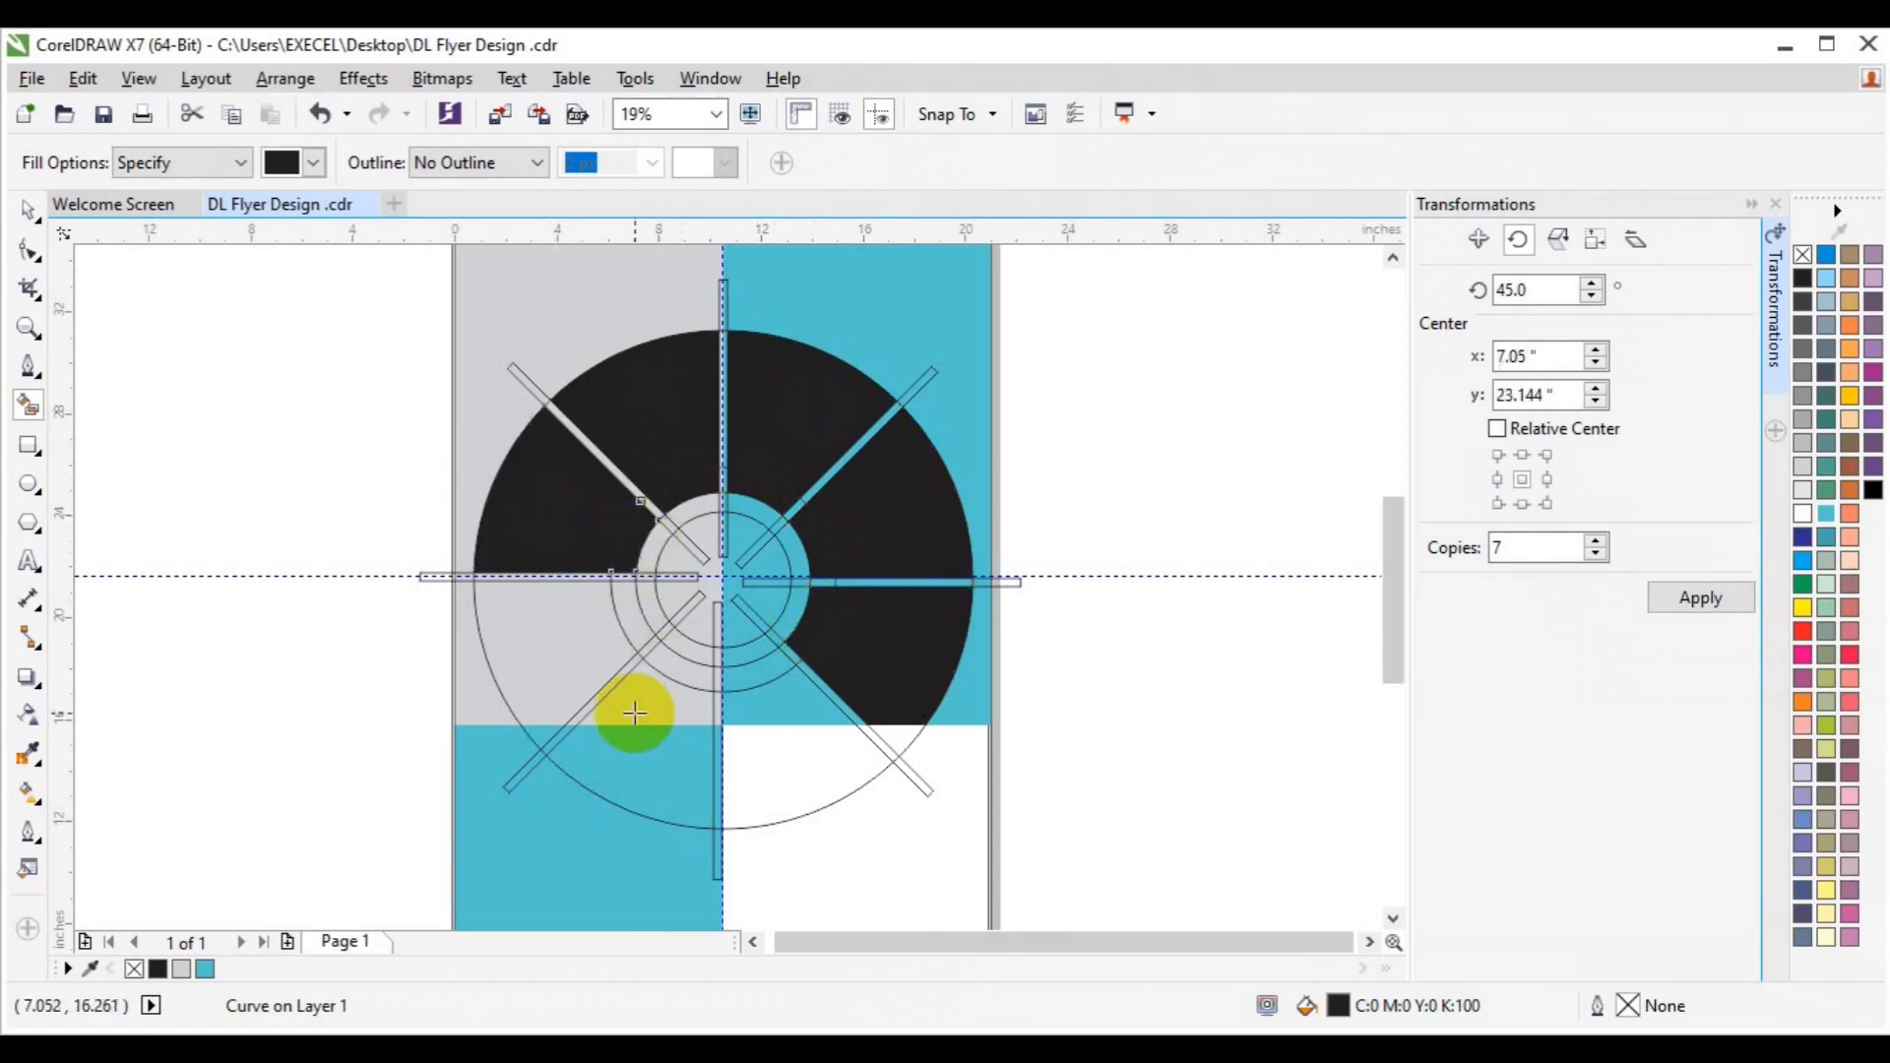
left_click(530, 677)
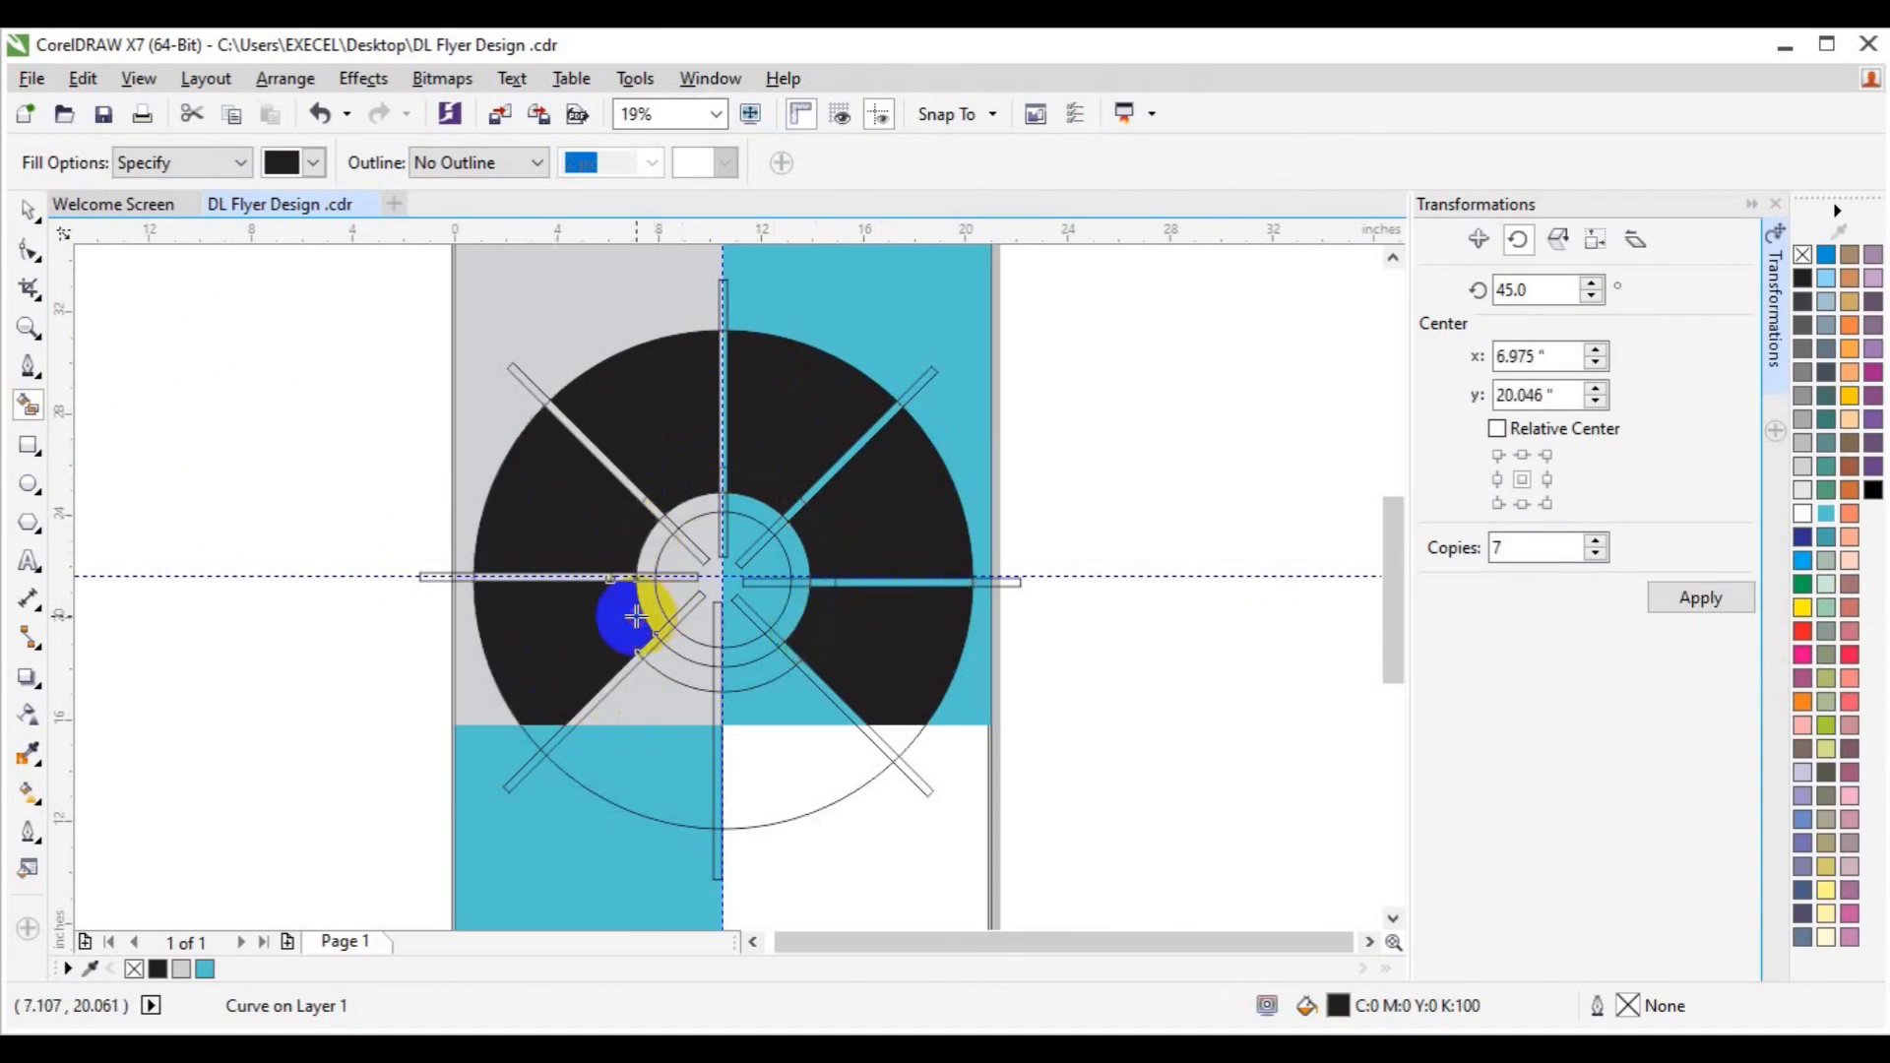
key("space")
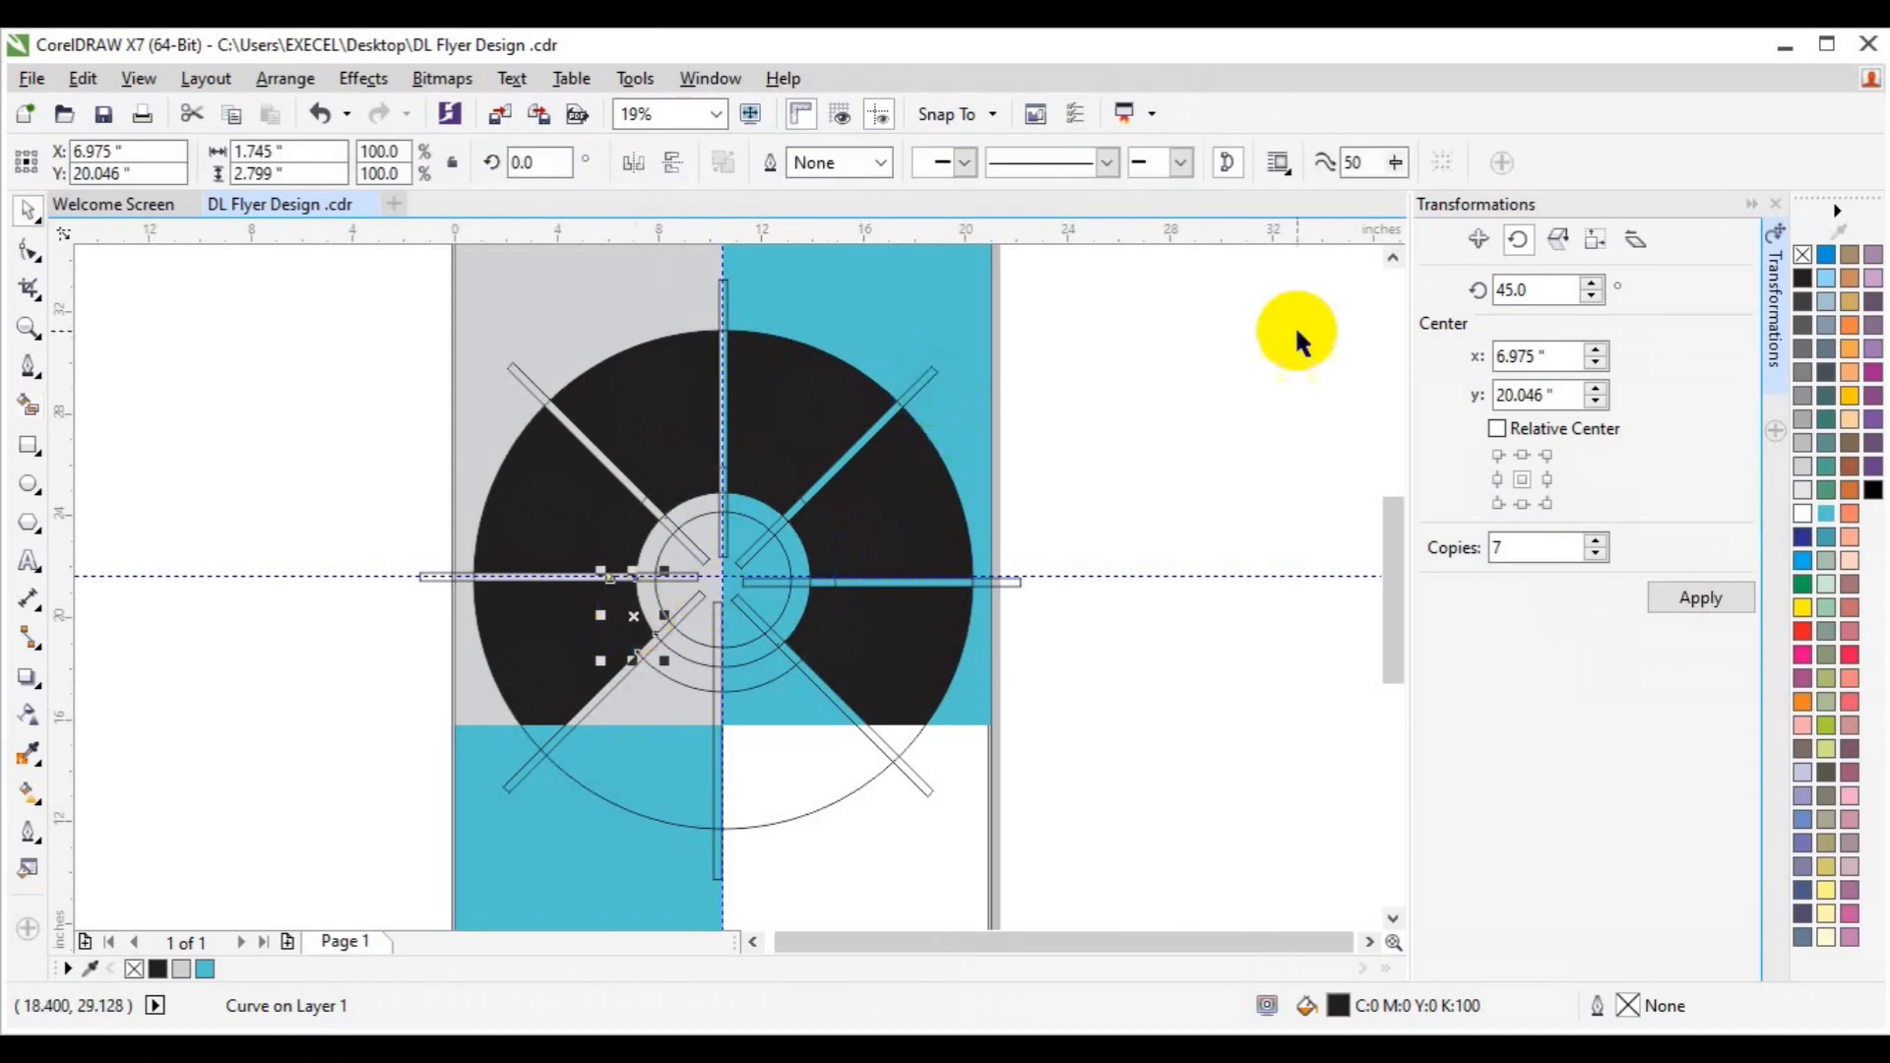
Close the Transformations docker and delete four of the spokes.
left_click(1775, 383)
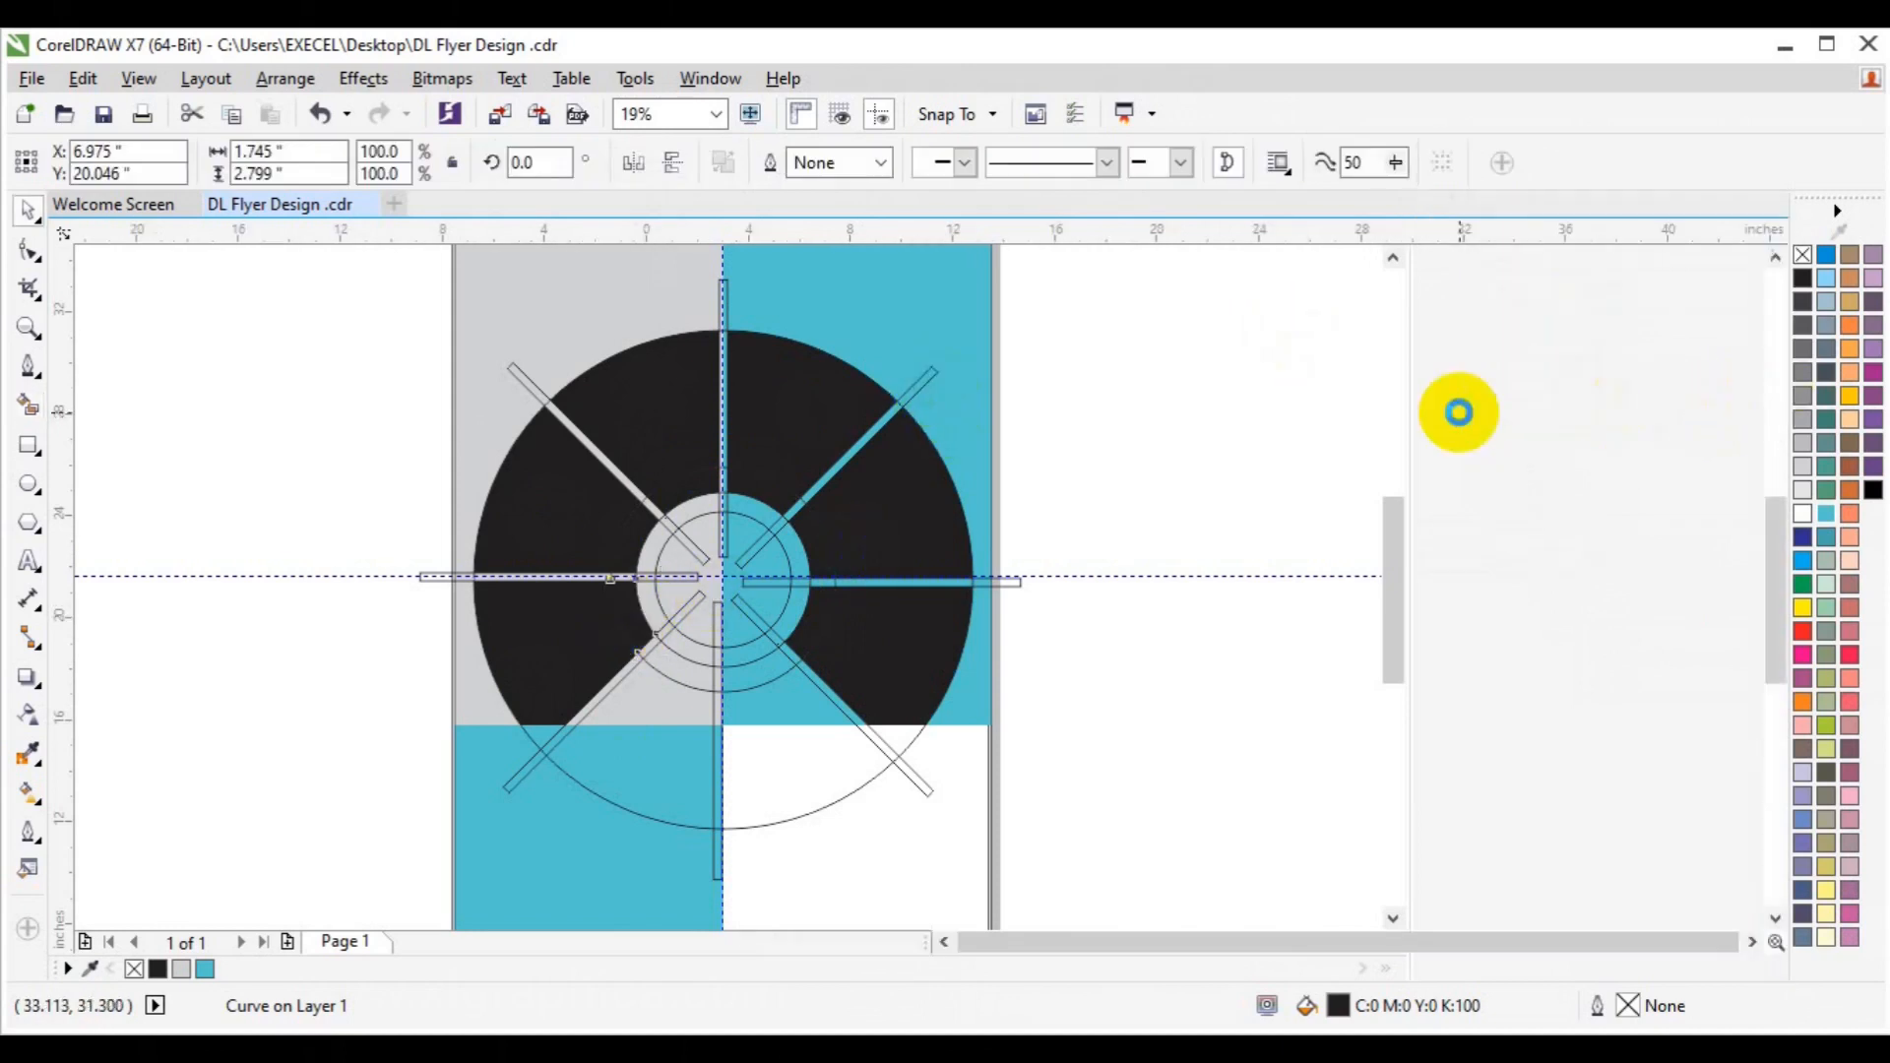
left_click(1110, 377)
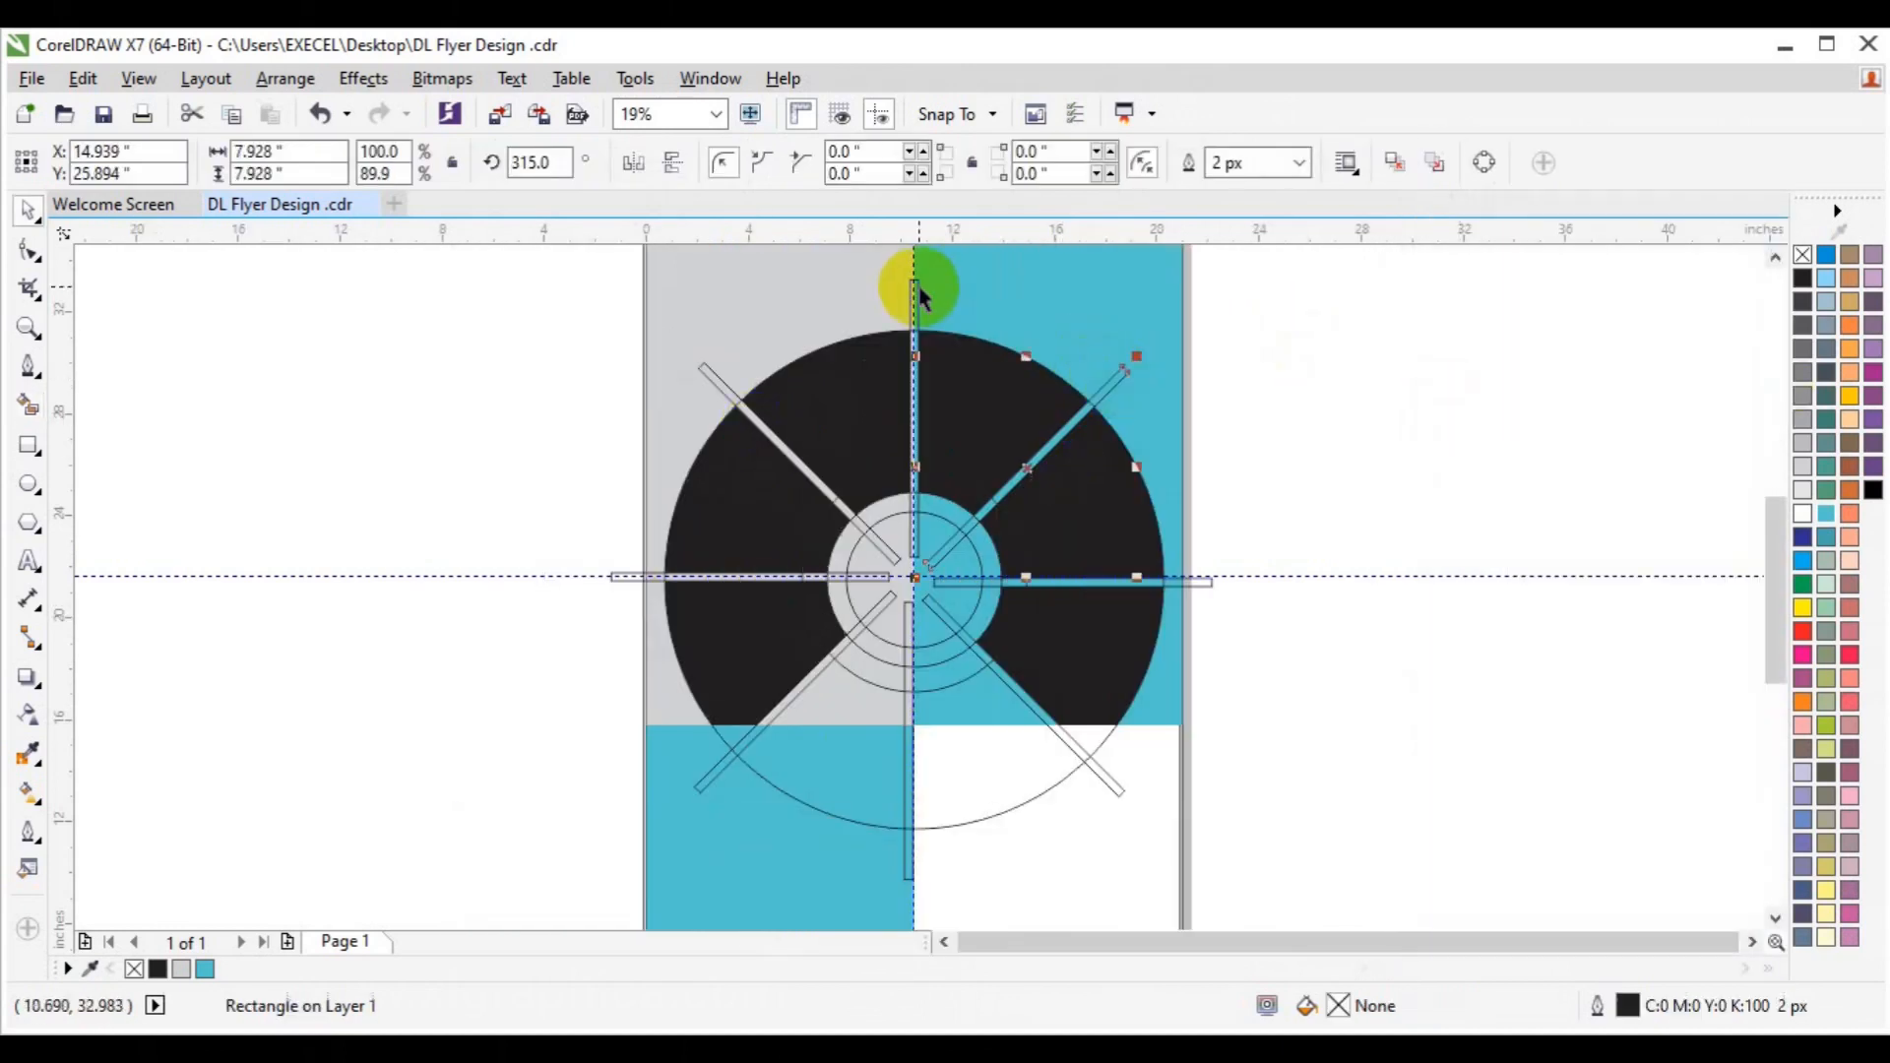
left_click(711, 379, "shift")
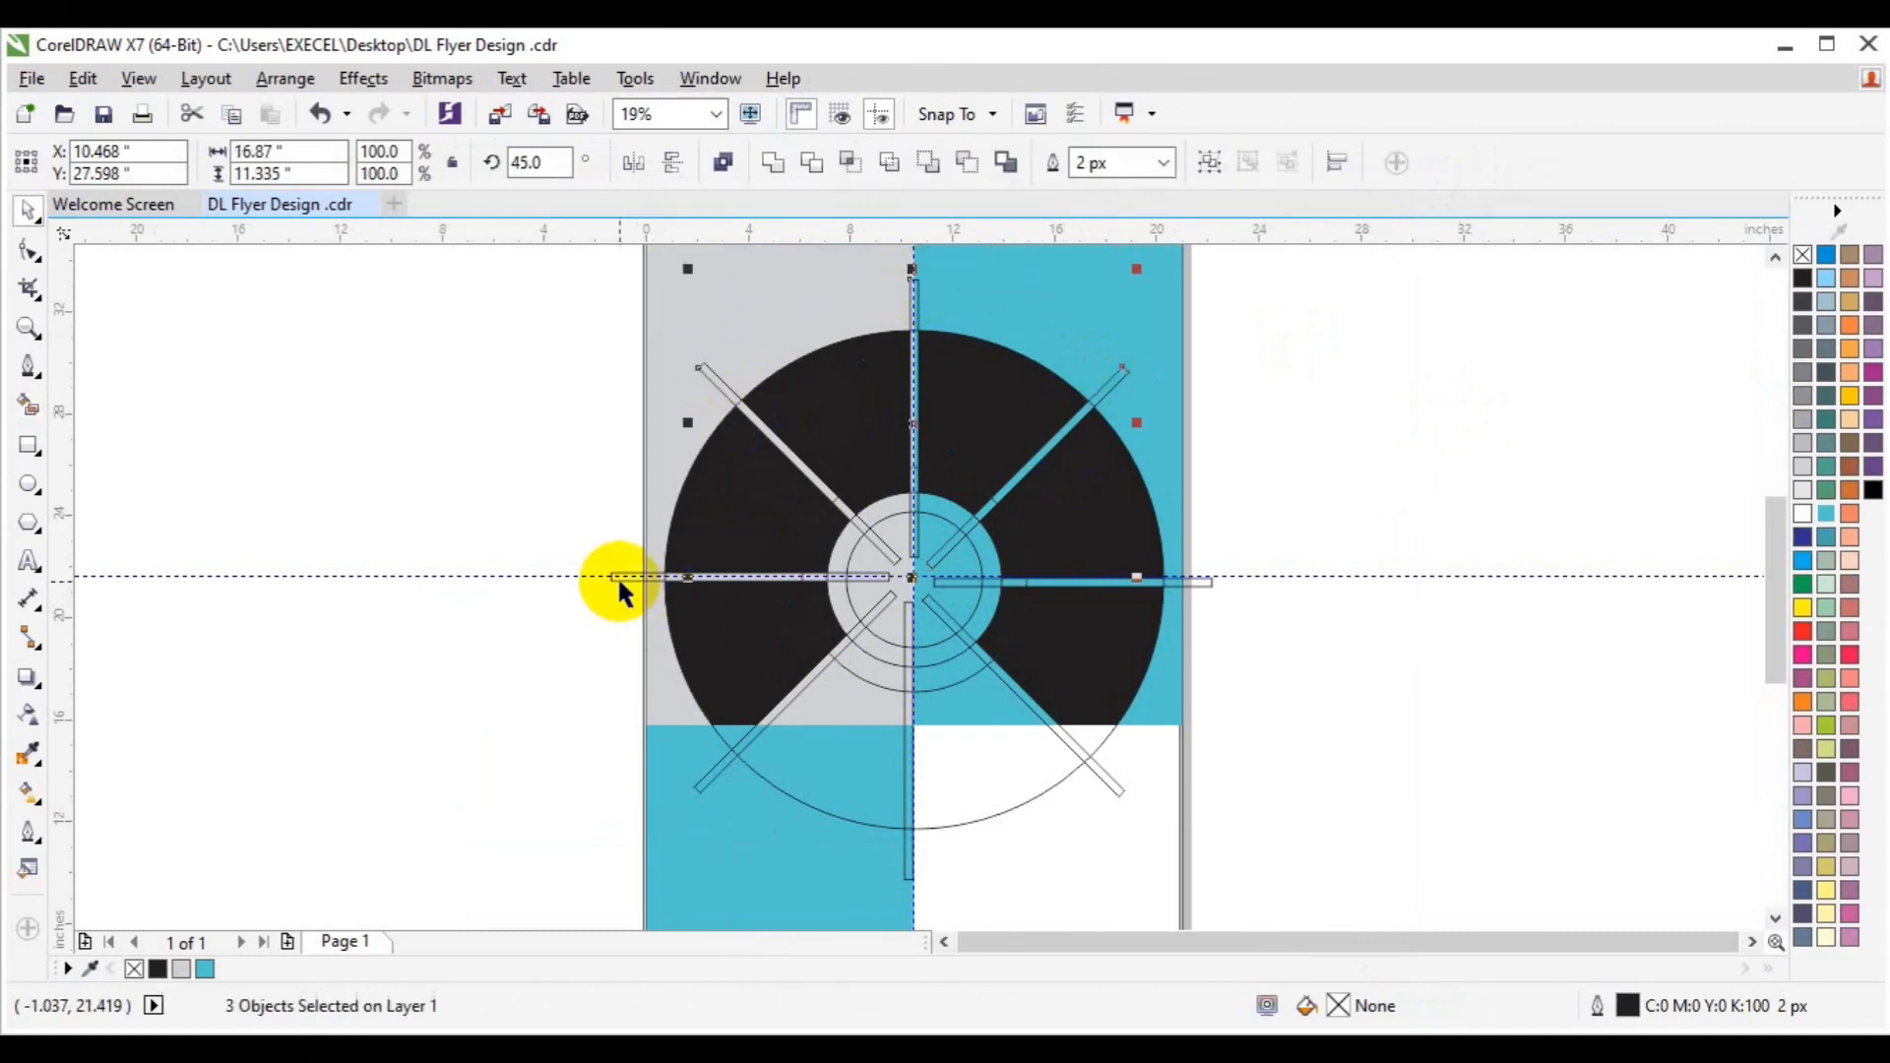
left_click(618, 576, "shift")
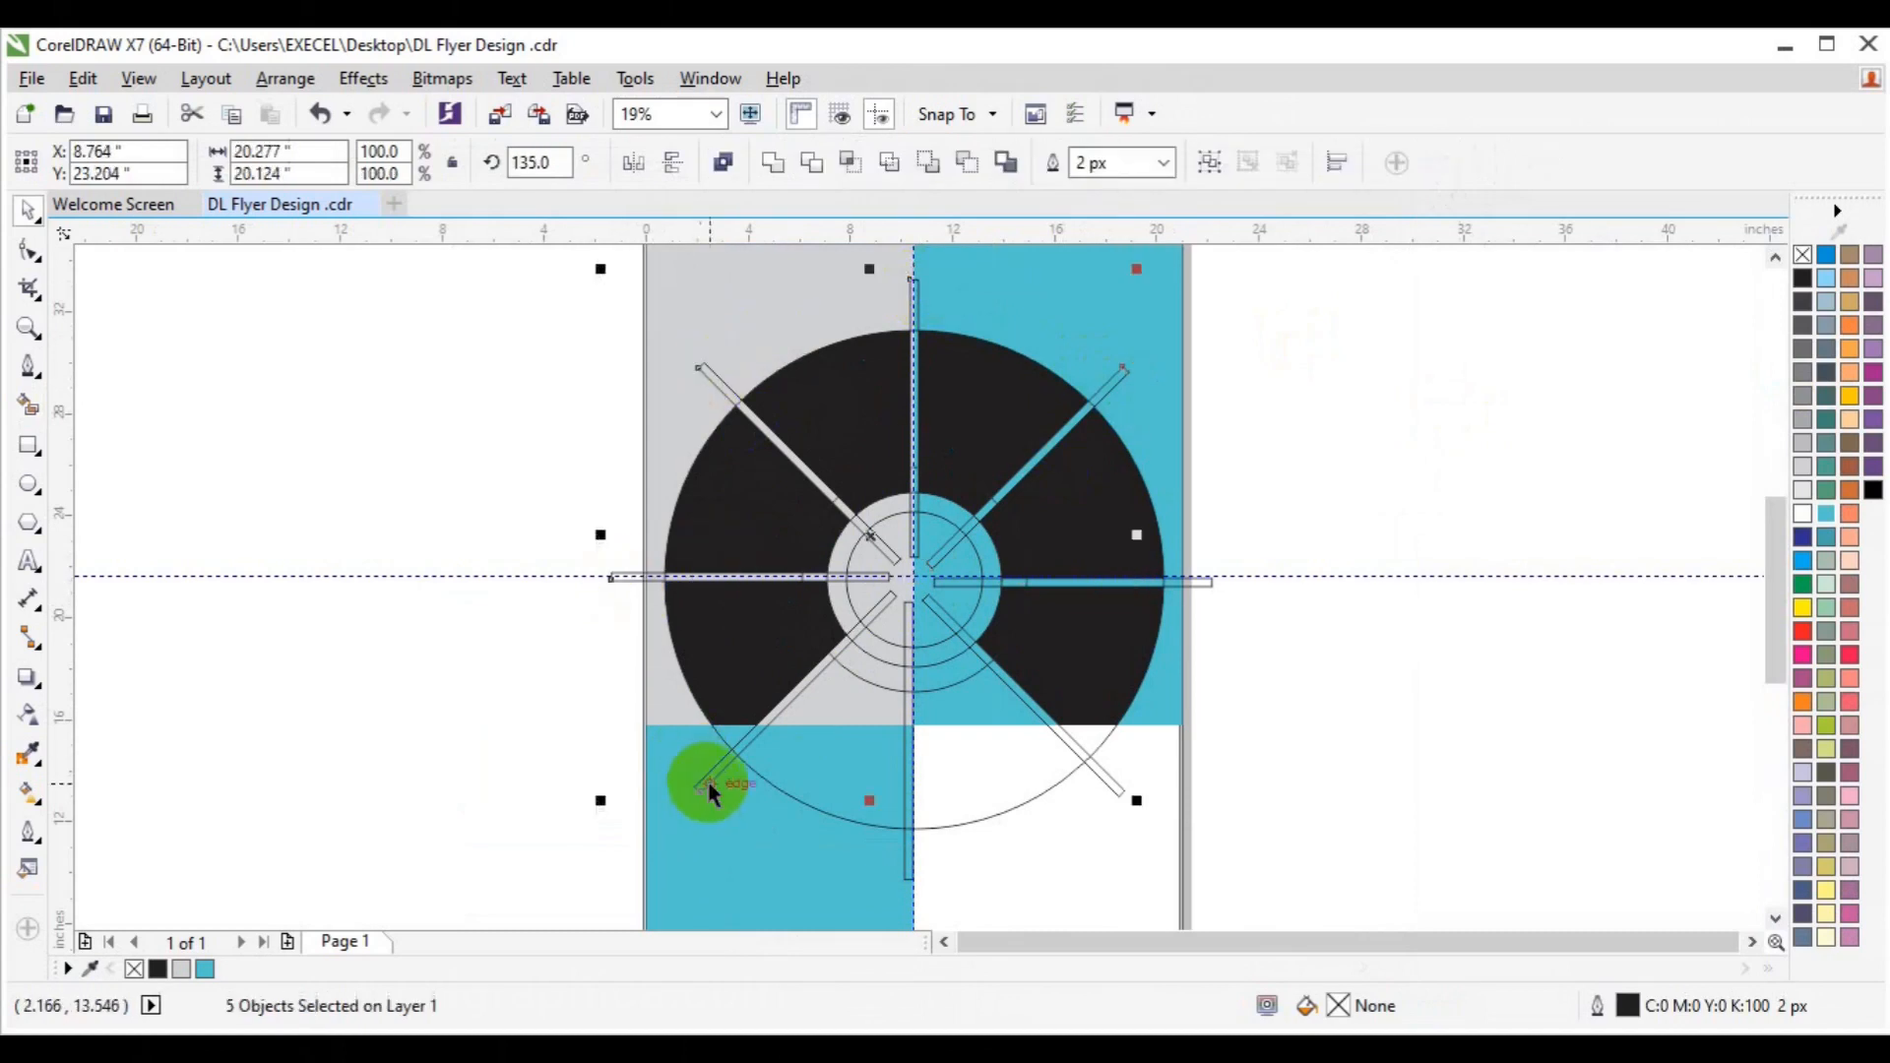
left_click(1109, 785, "shift")
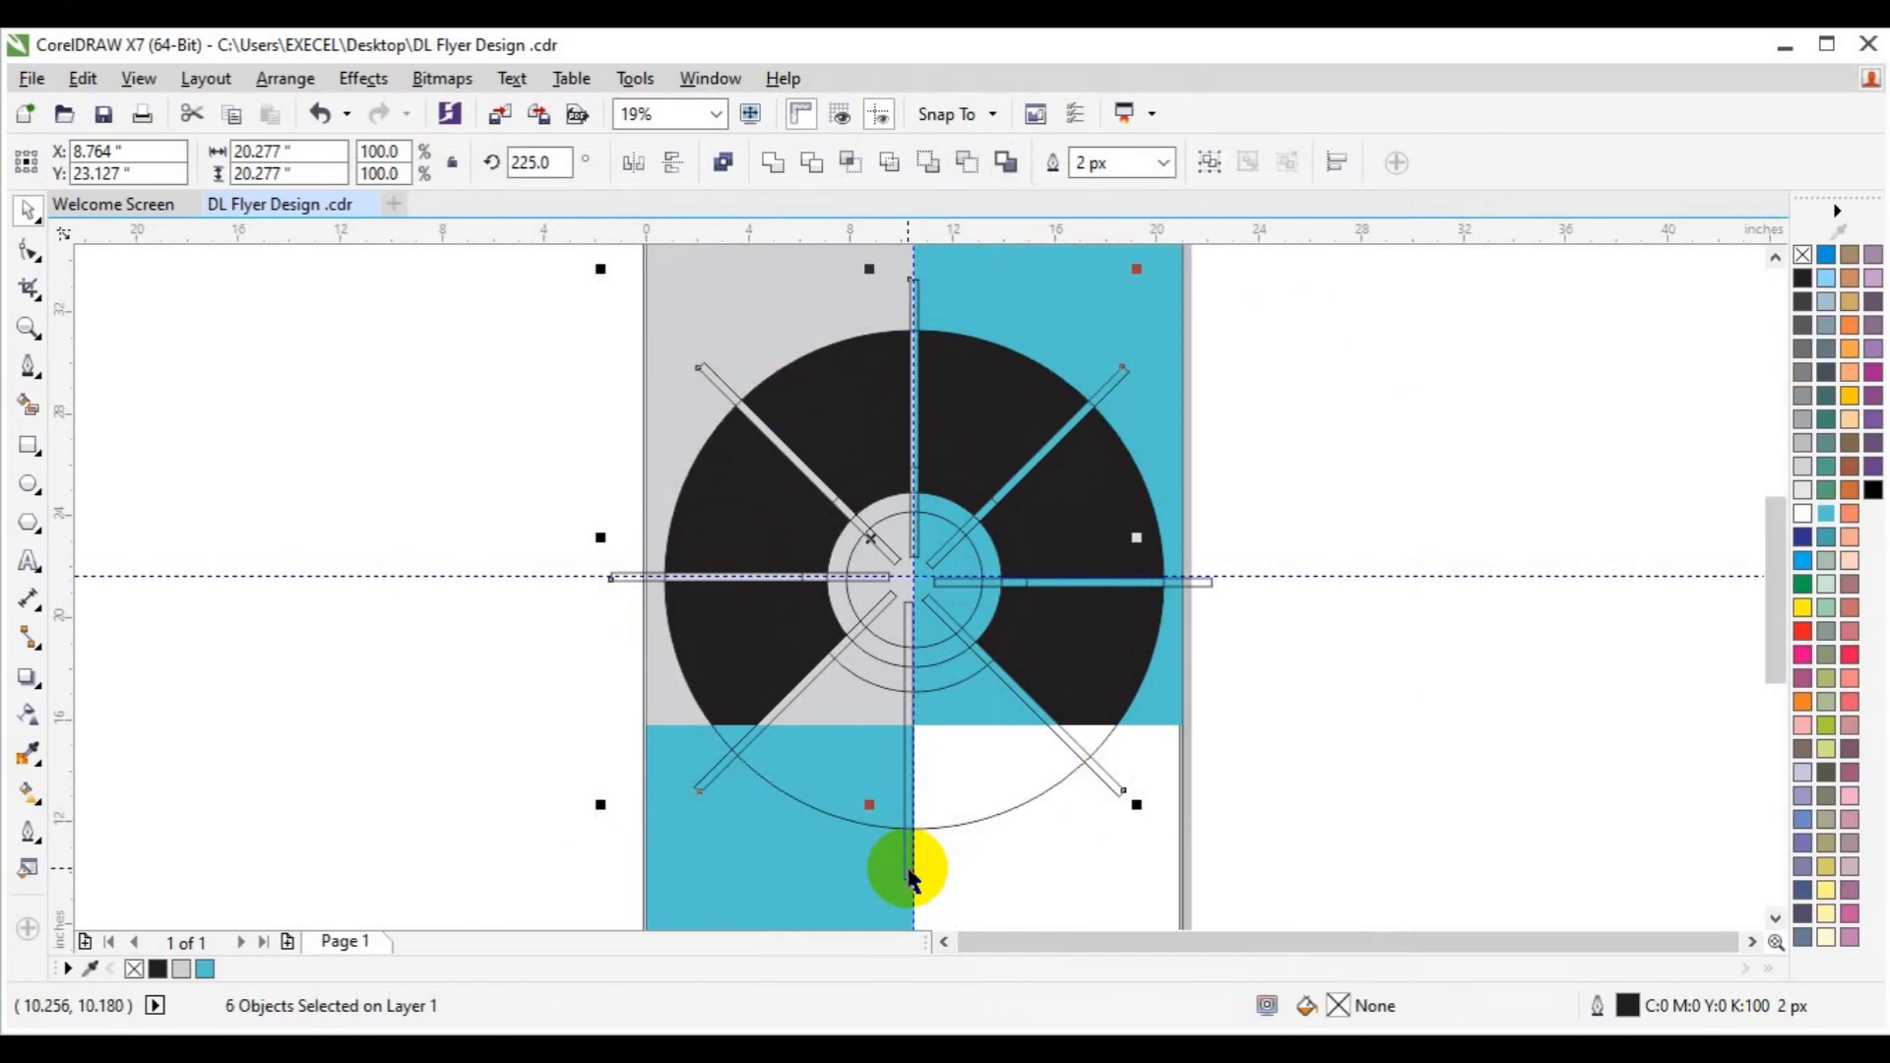
key("Delete")
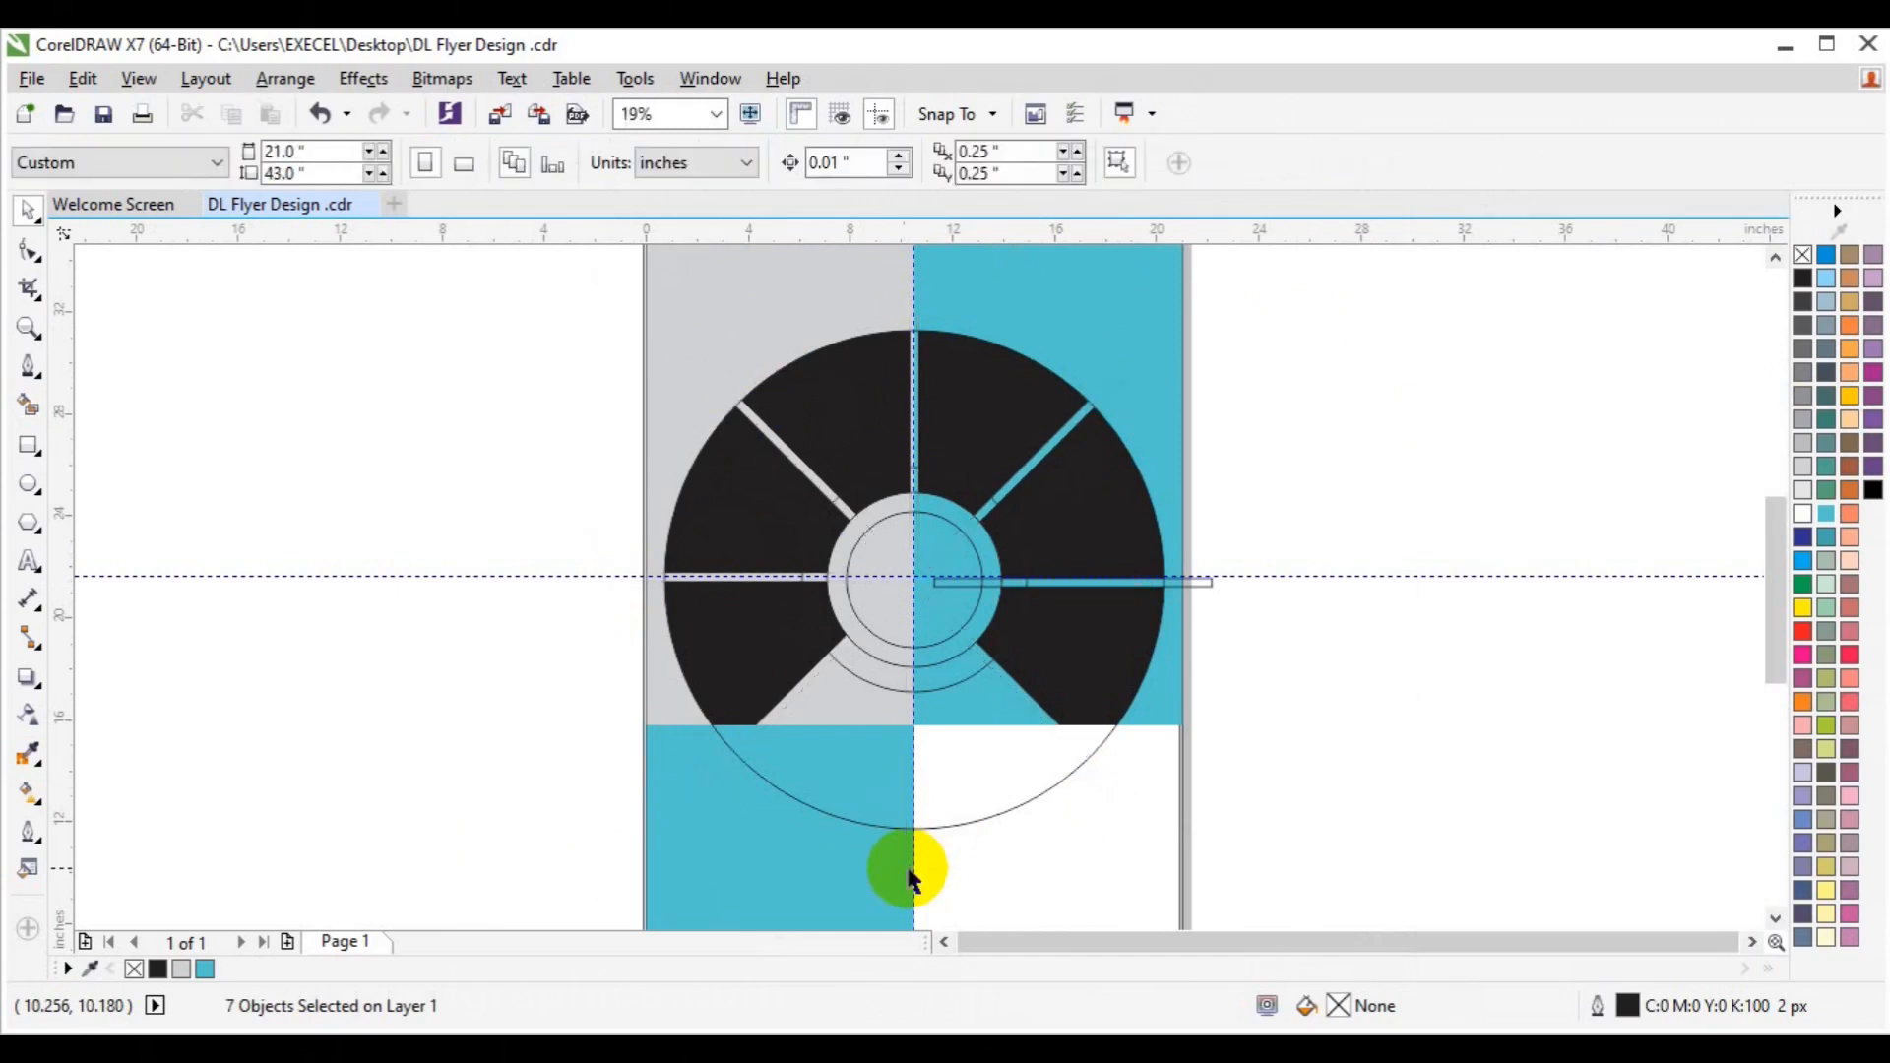
Undo to restore the spokes, then Smart Fill the small lower-left ring sector black.
left_click(1212, 587)
key("Escape")
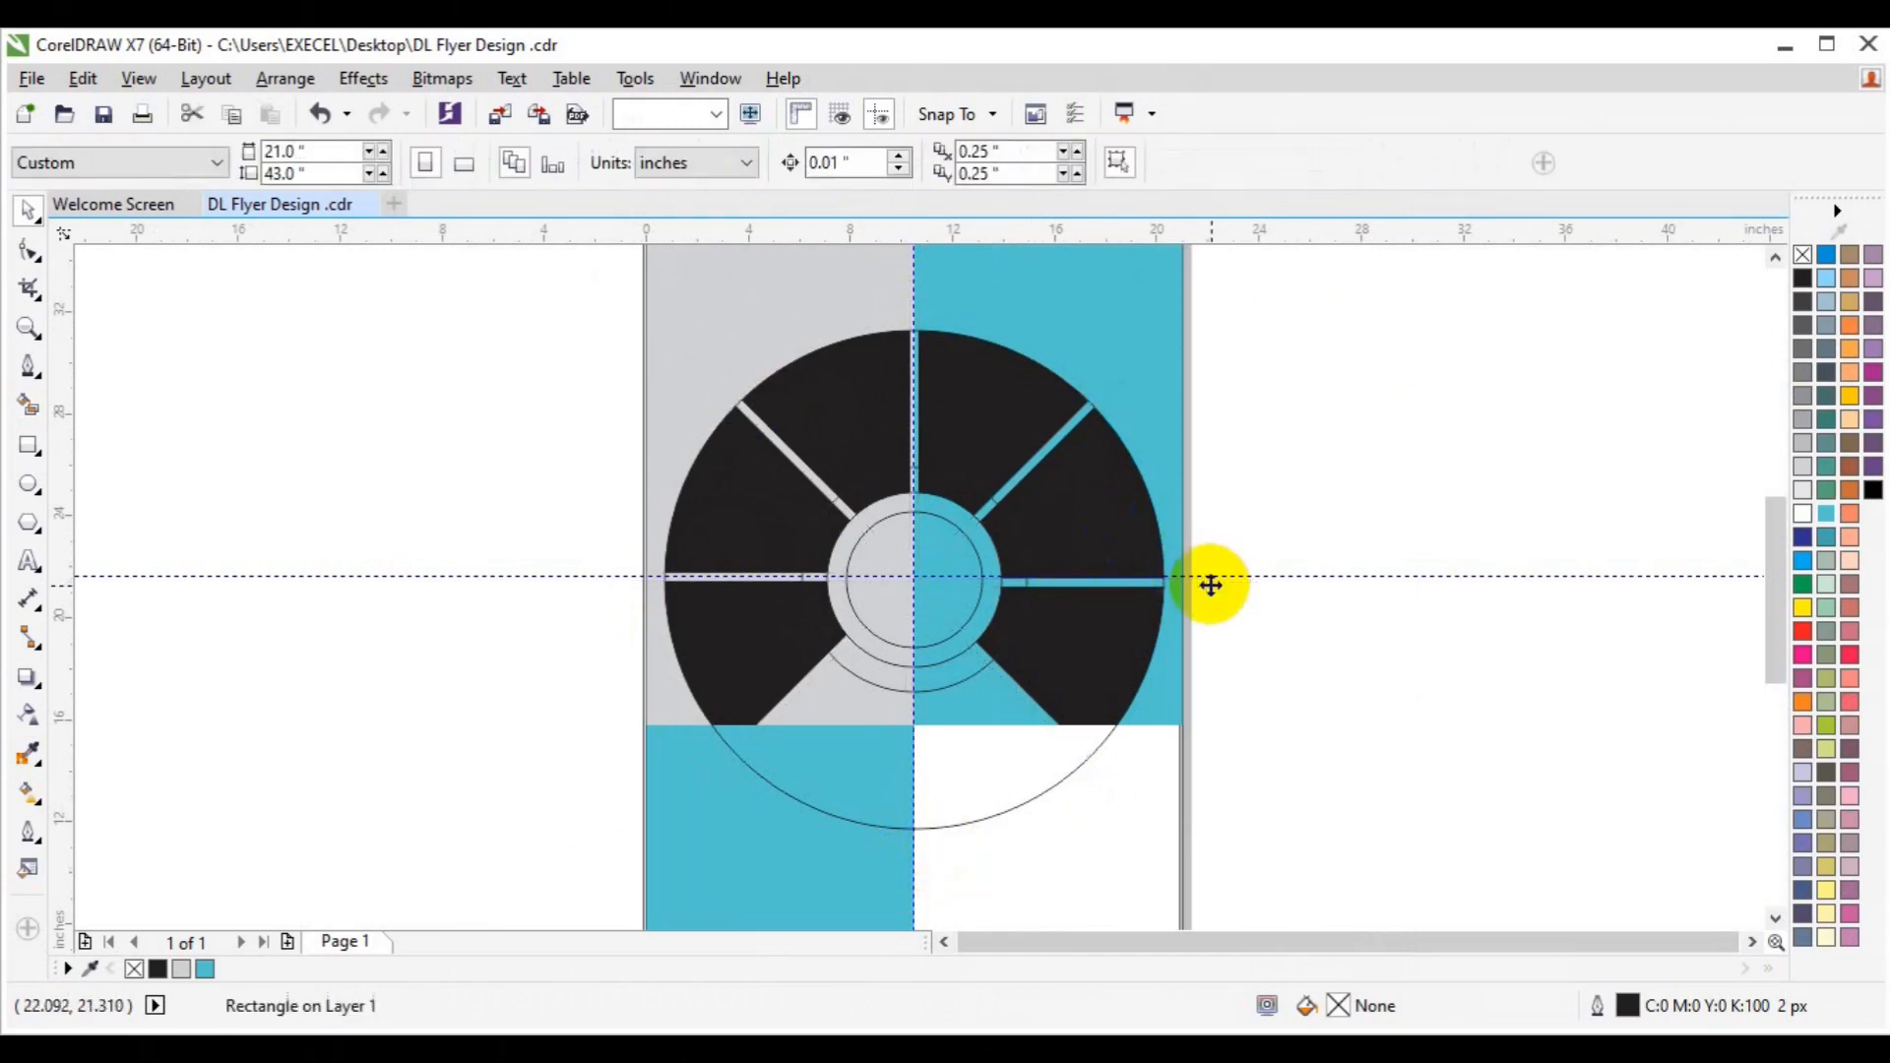
left_click(1033, 796)
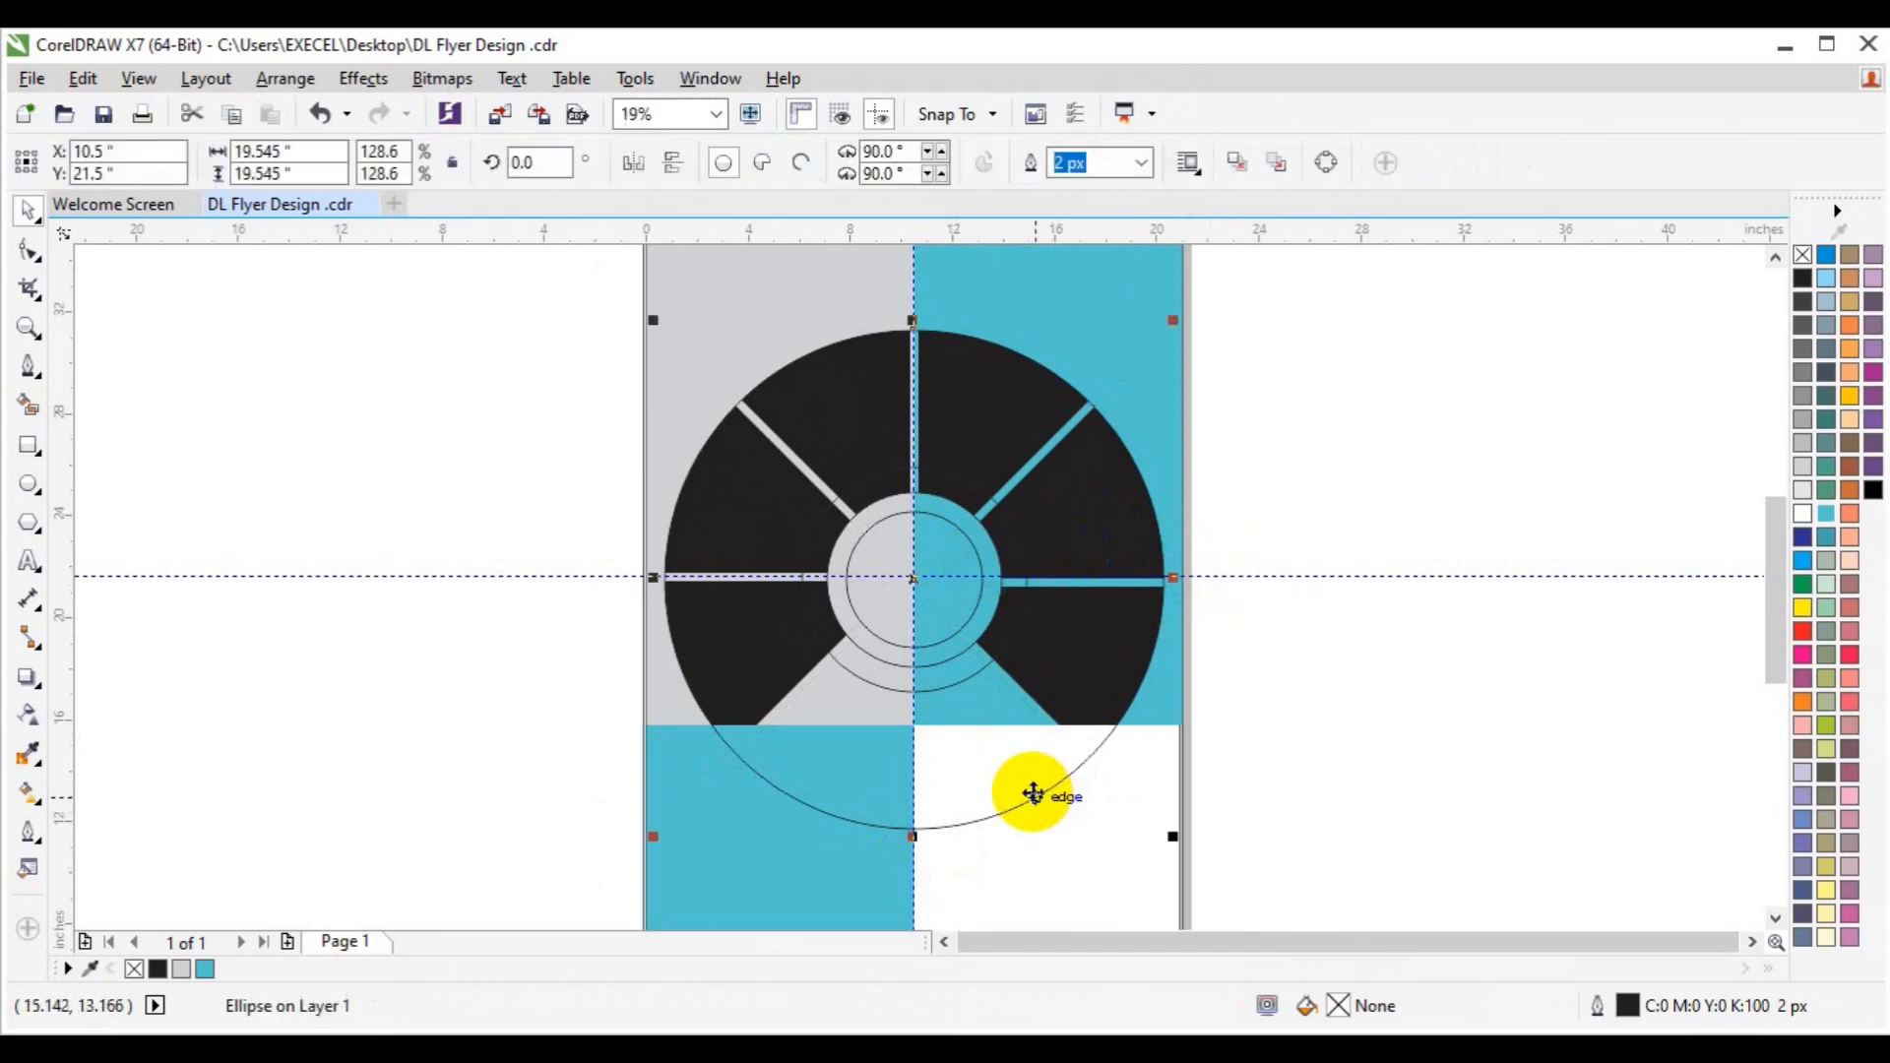
left_click(1319, 697)
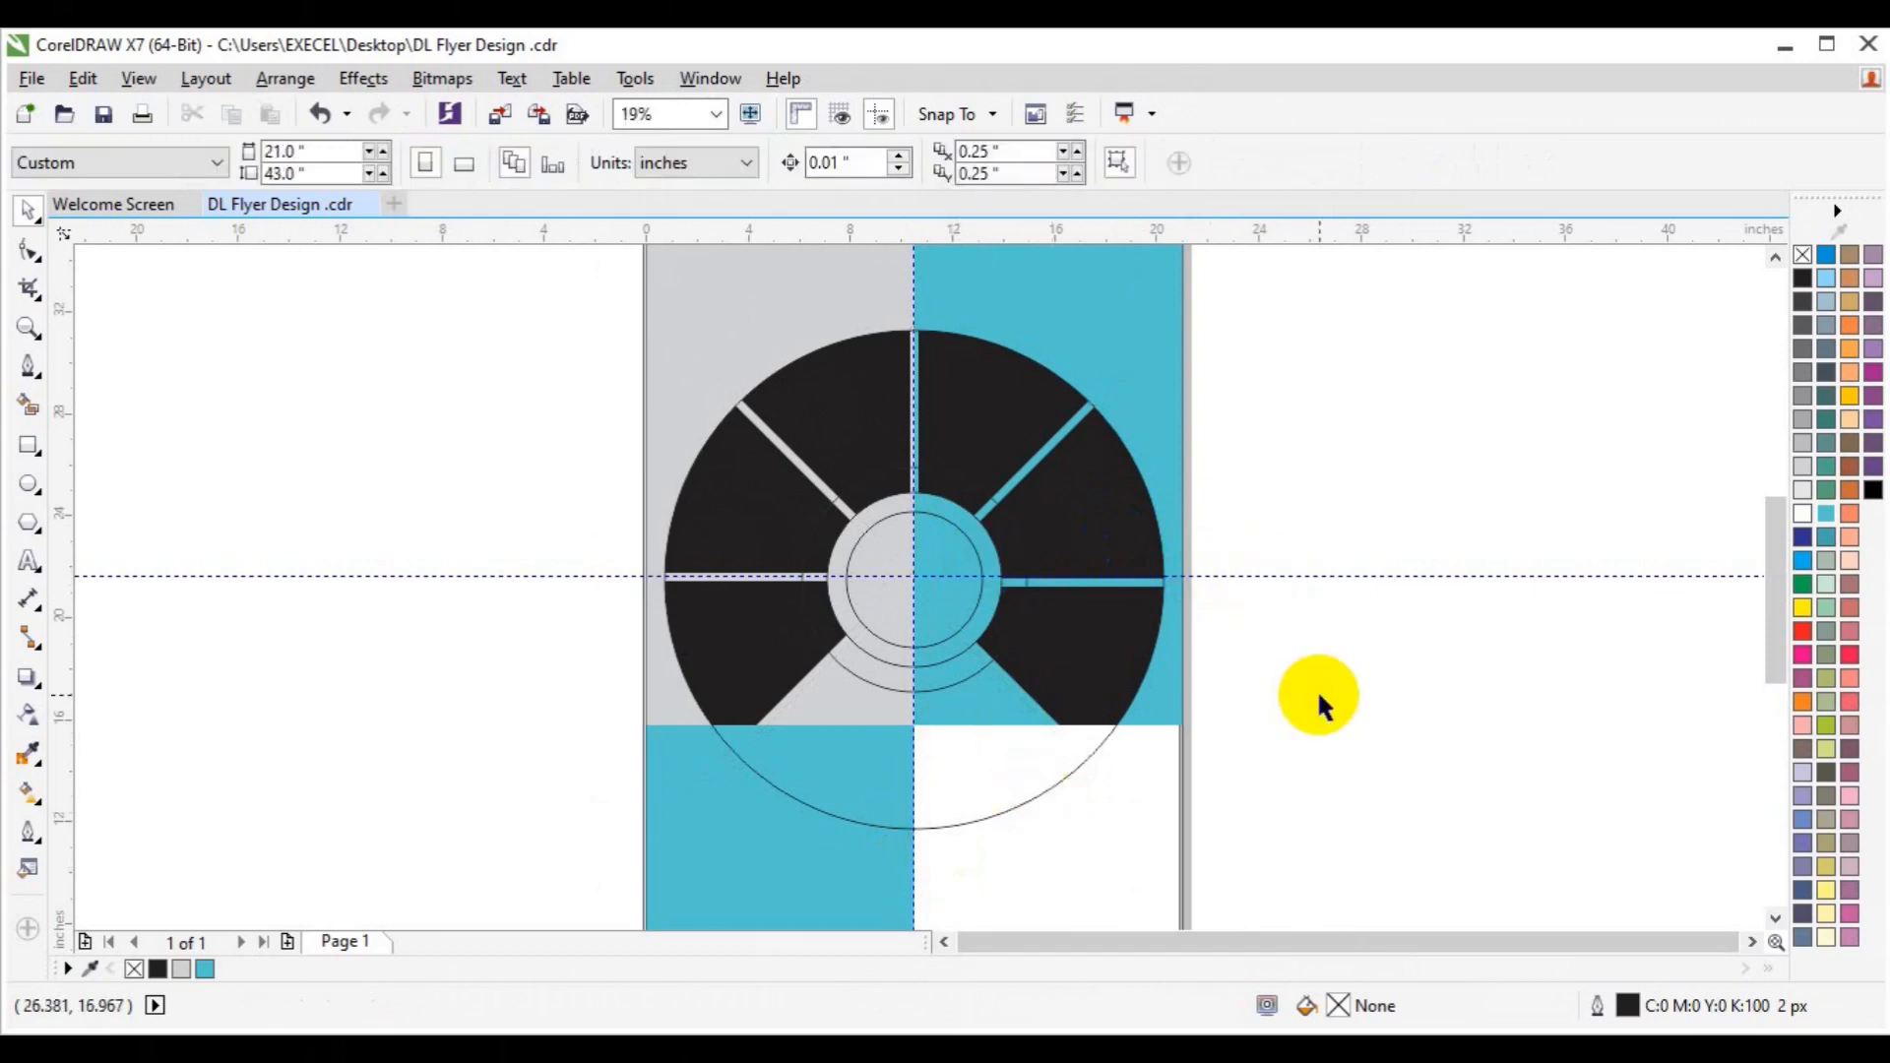
key("ctrl+z")
key("ctrl+z")
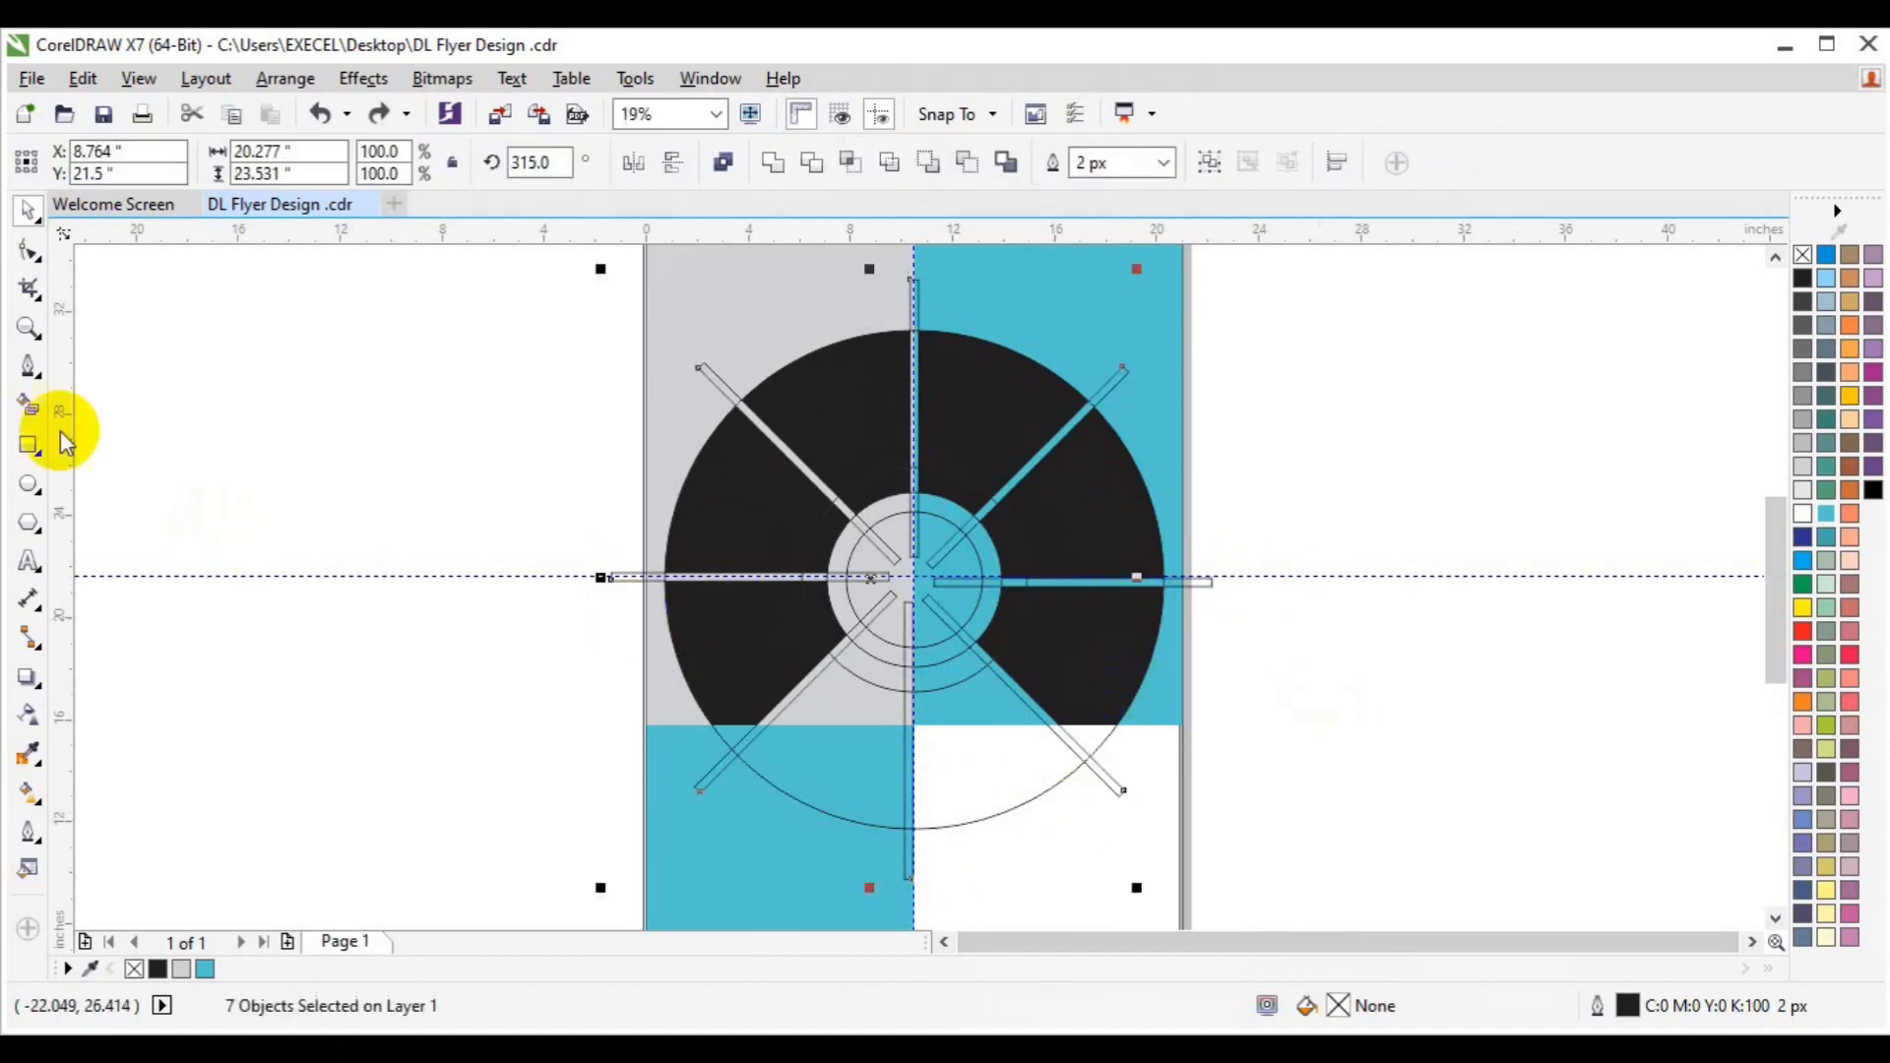
left_click(29, 405)
left_click(730, 733)
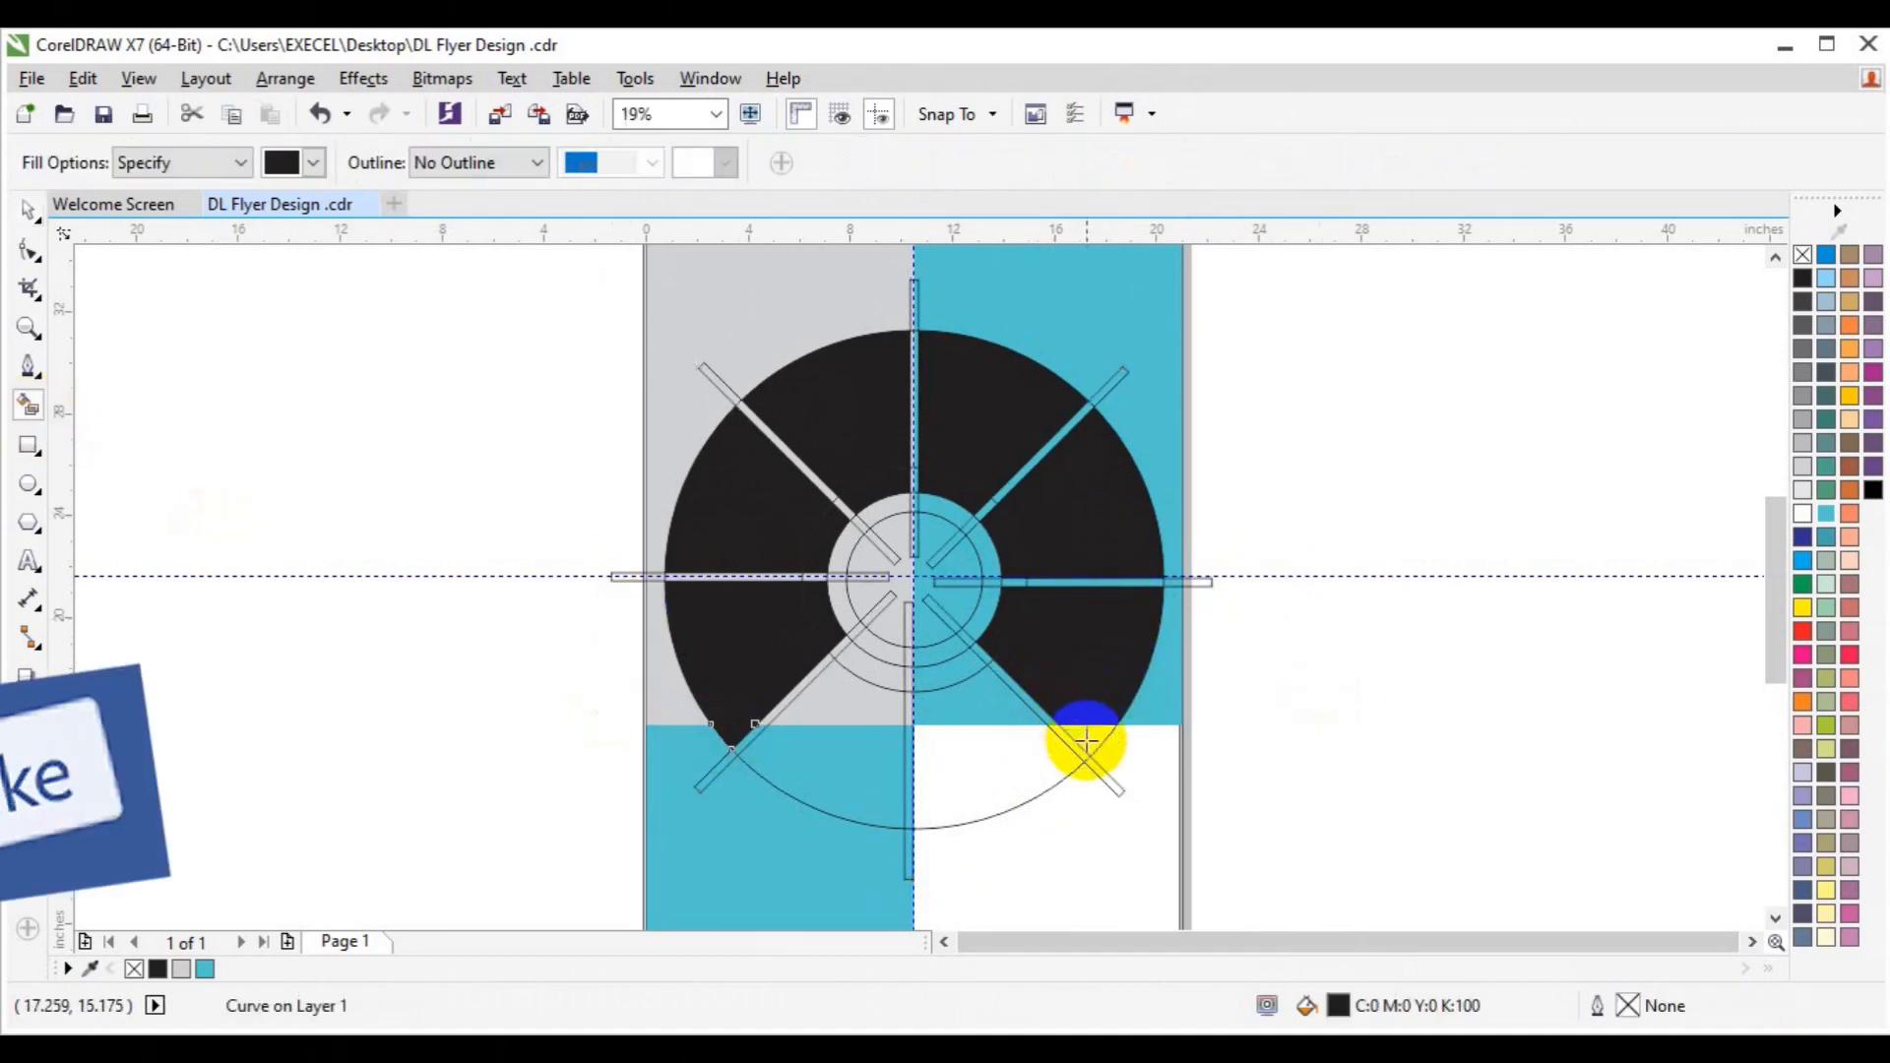
Fill the small lower-right sector black and weld it to its adjacent black segment.
left_click(1086, 740)
key("space")
left_click(1086, 696, "shift")
left_click(778, 171)
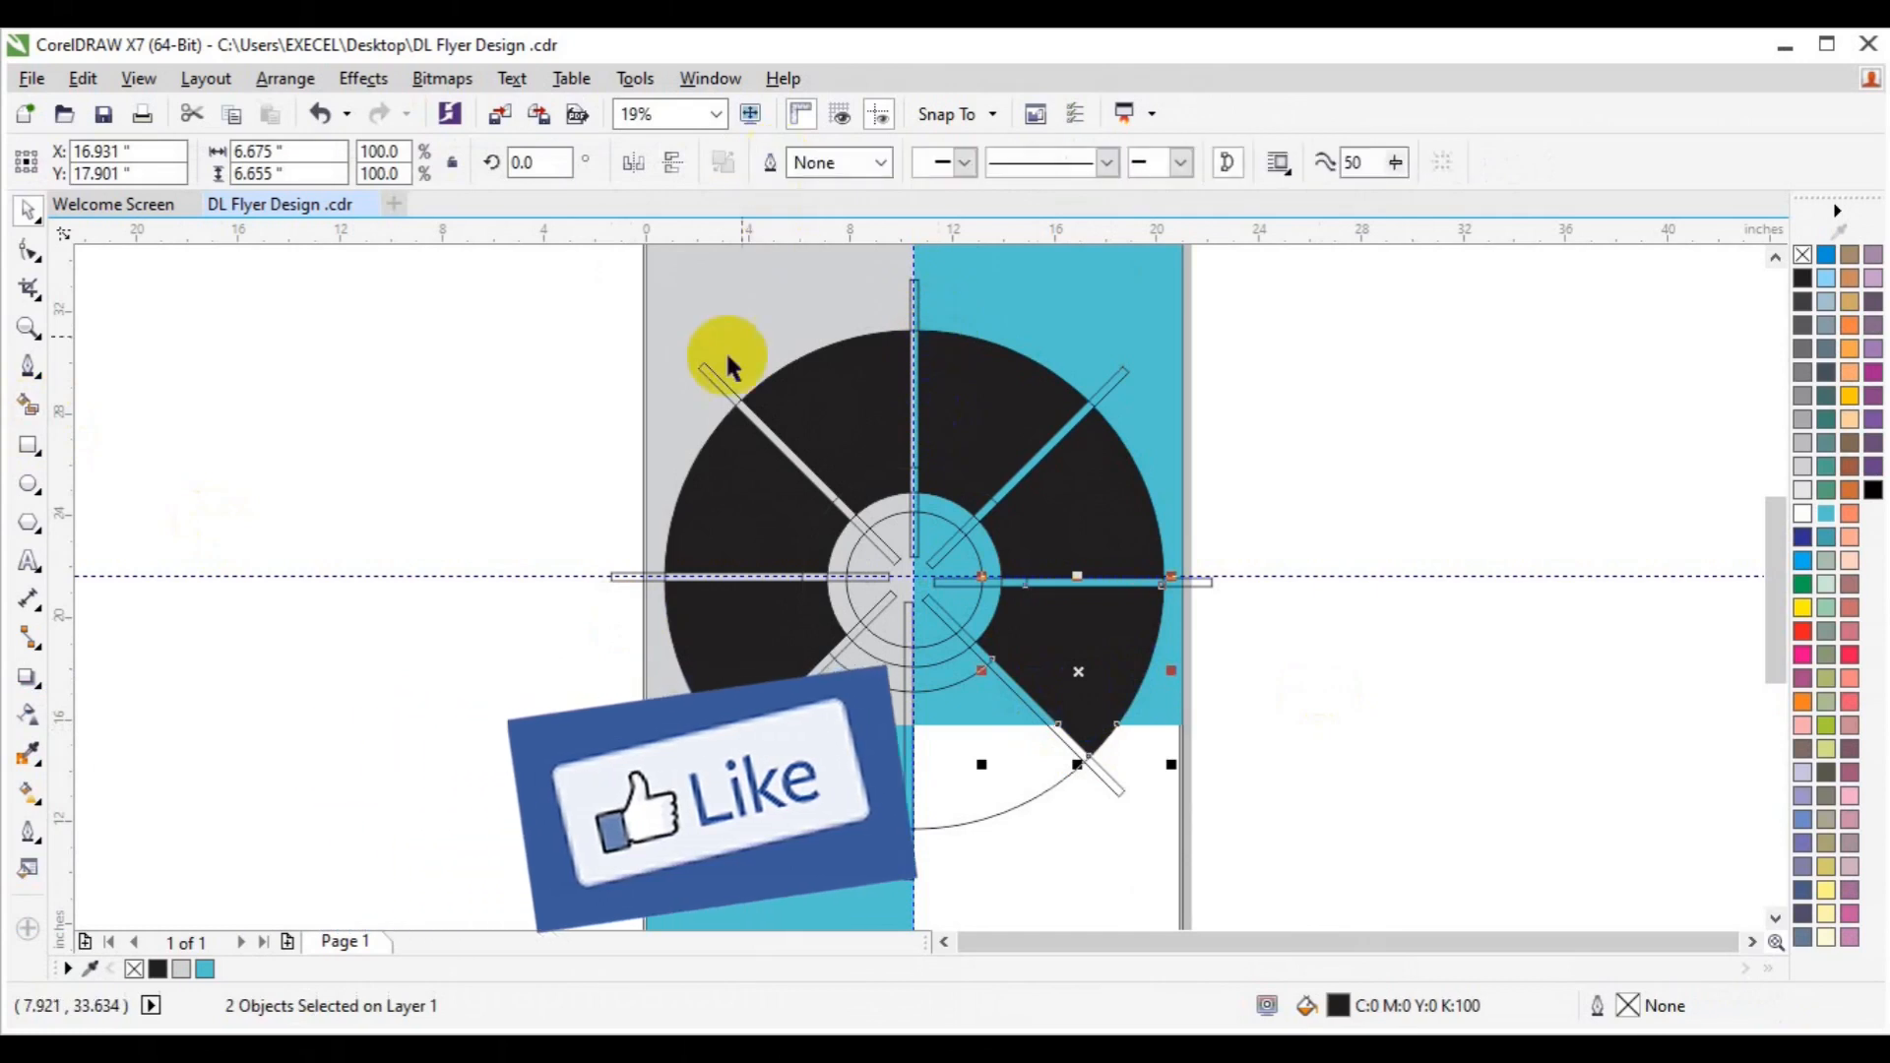
left_click(738, 725)
left_click(746, 676, "shift")
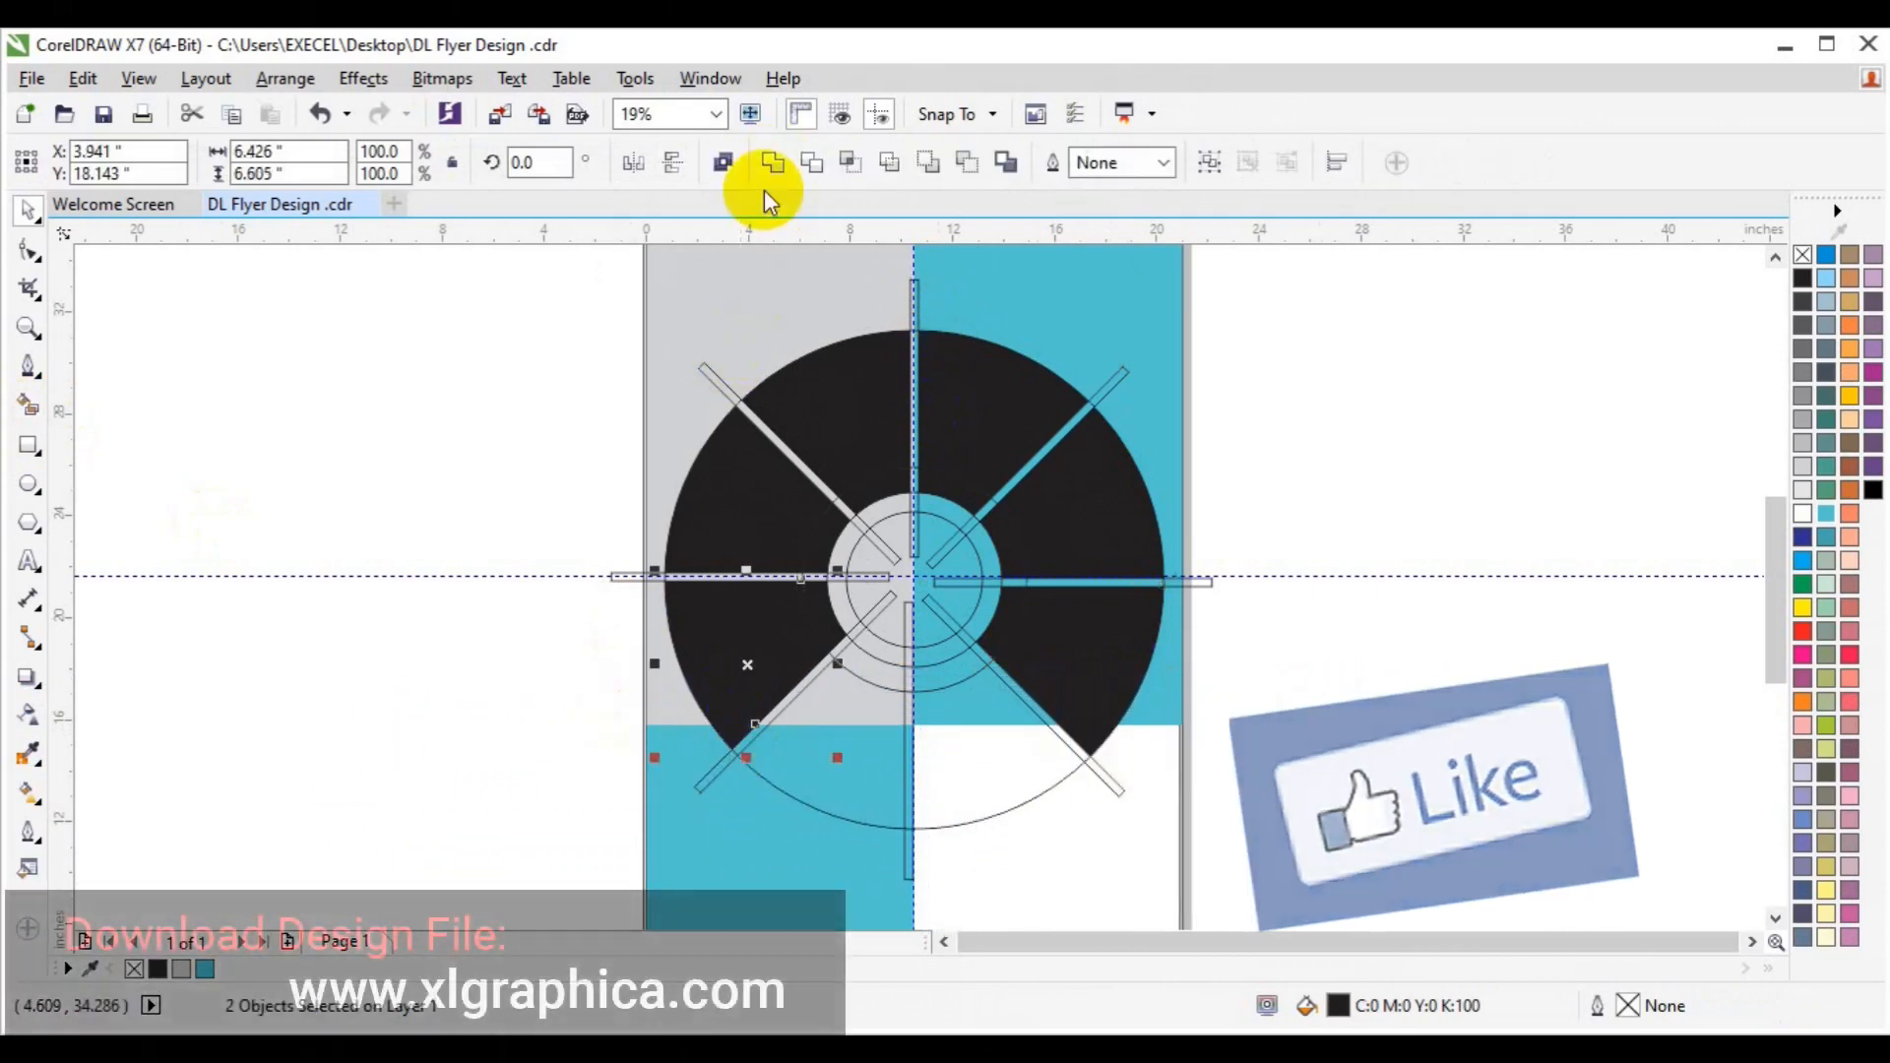
Delete the upper-left, upper-right and right horizontal spoke lines.
left_click(725, 387)
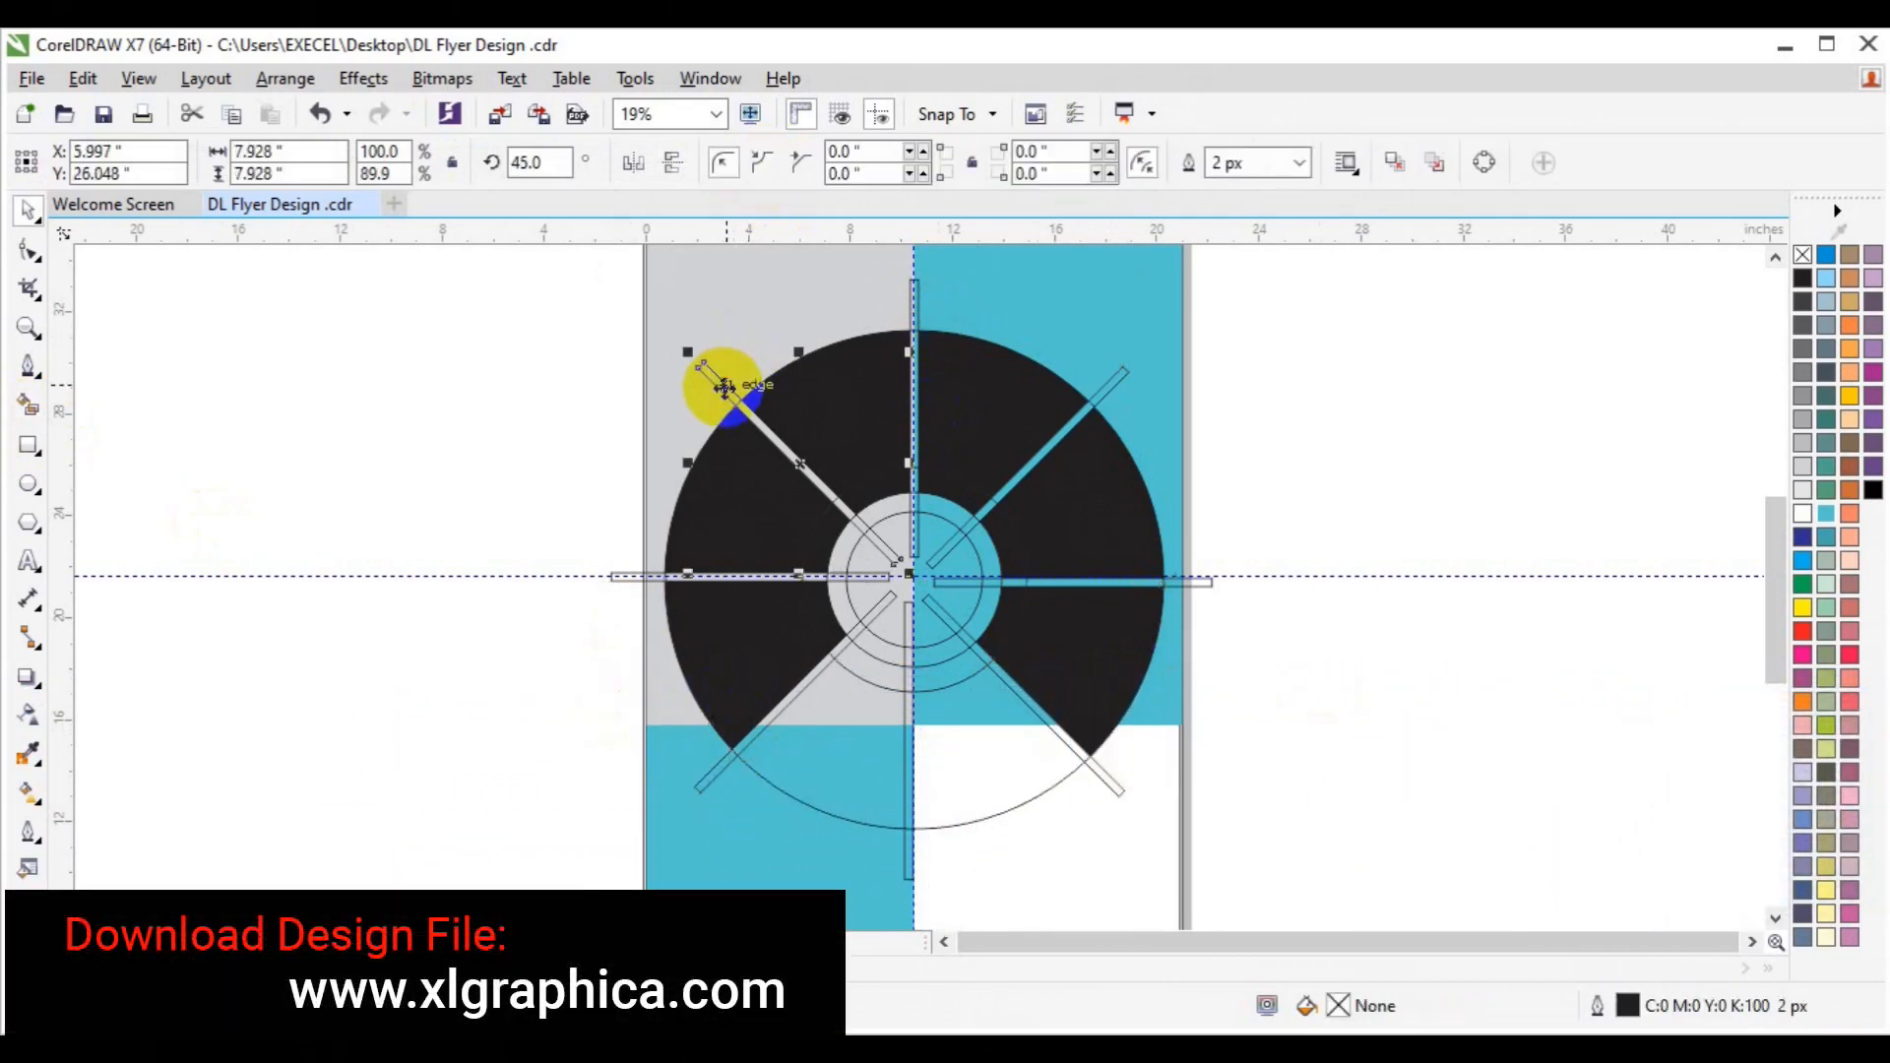
key("Delete")
left_click(920, 295)
key("Escape")
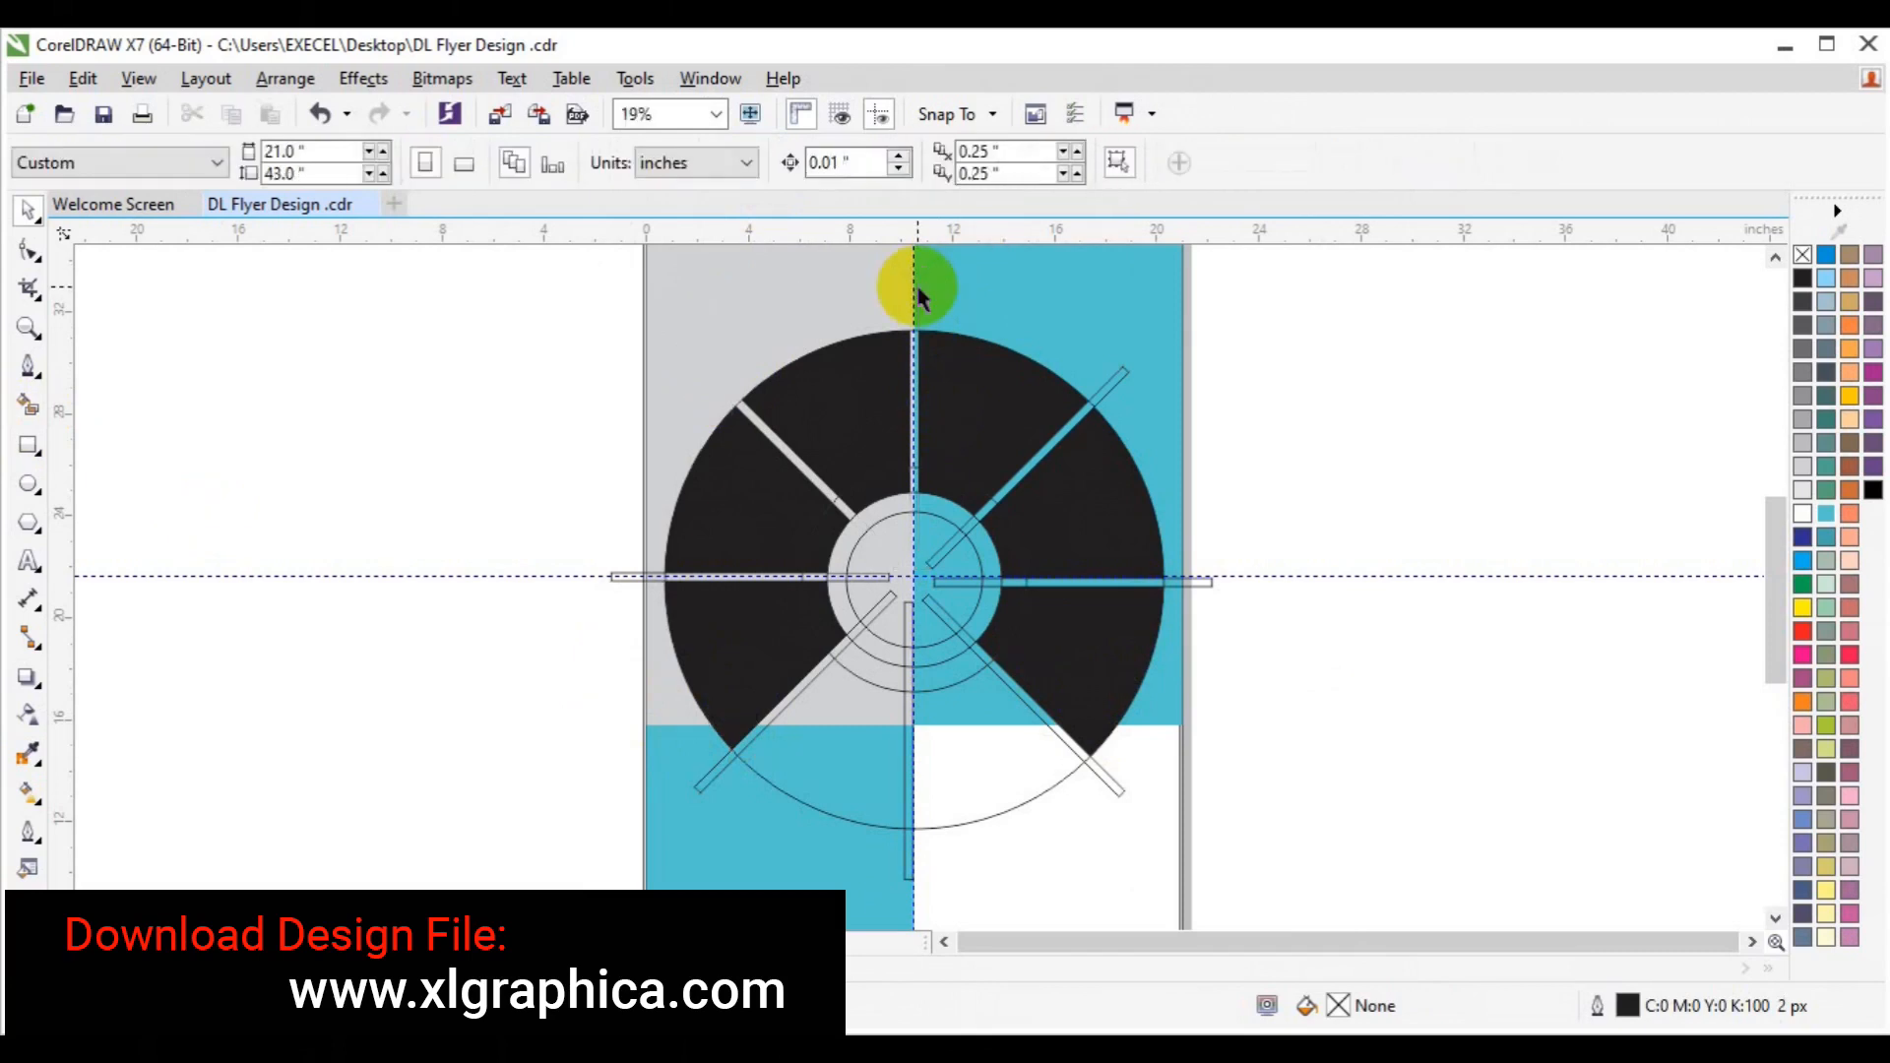
left_click(1111, 386)
key("Delete")
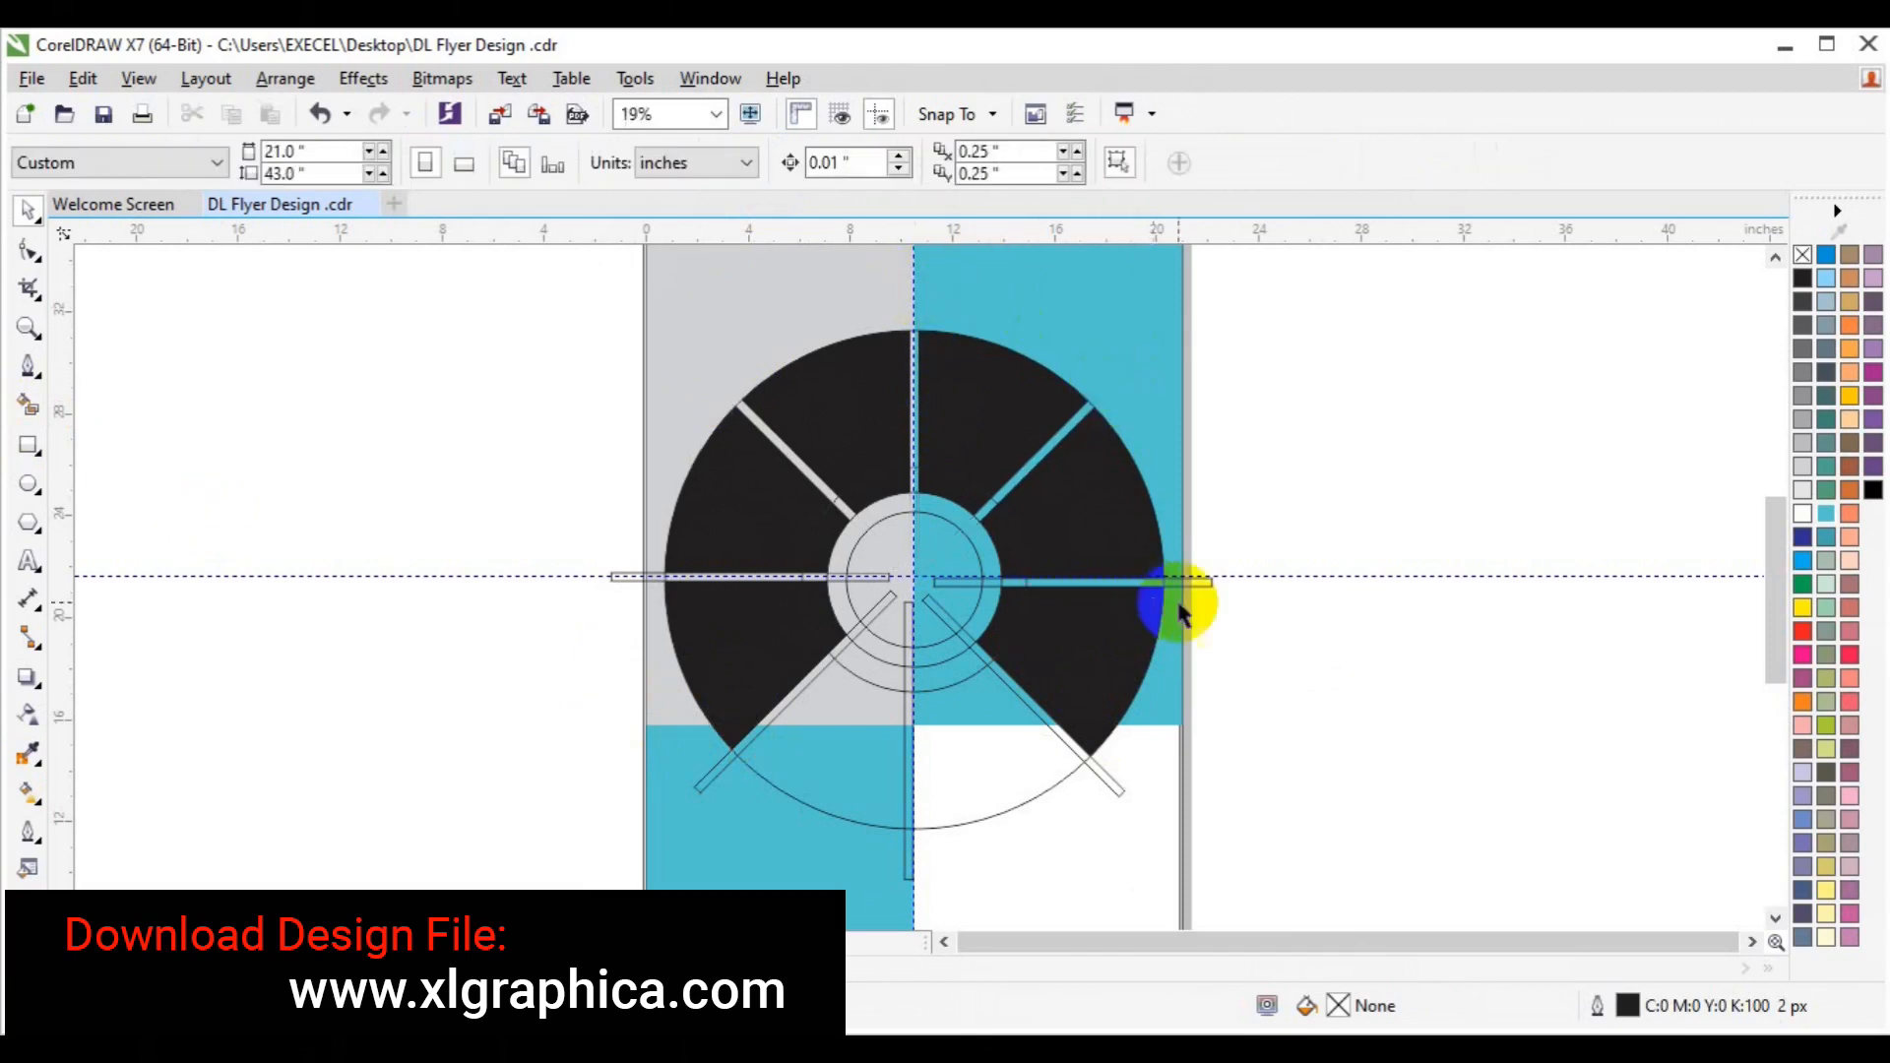
left_click(1194, 578)
key("Delete")
Delete the lower-right, vertical, lower-left and left horizontal spoke lines.
left_click(1115, 785)
key("Delete")
left_click(906, 830)
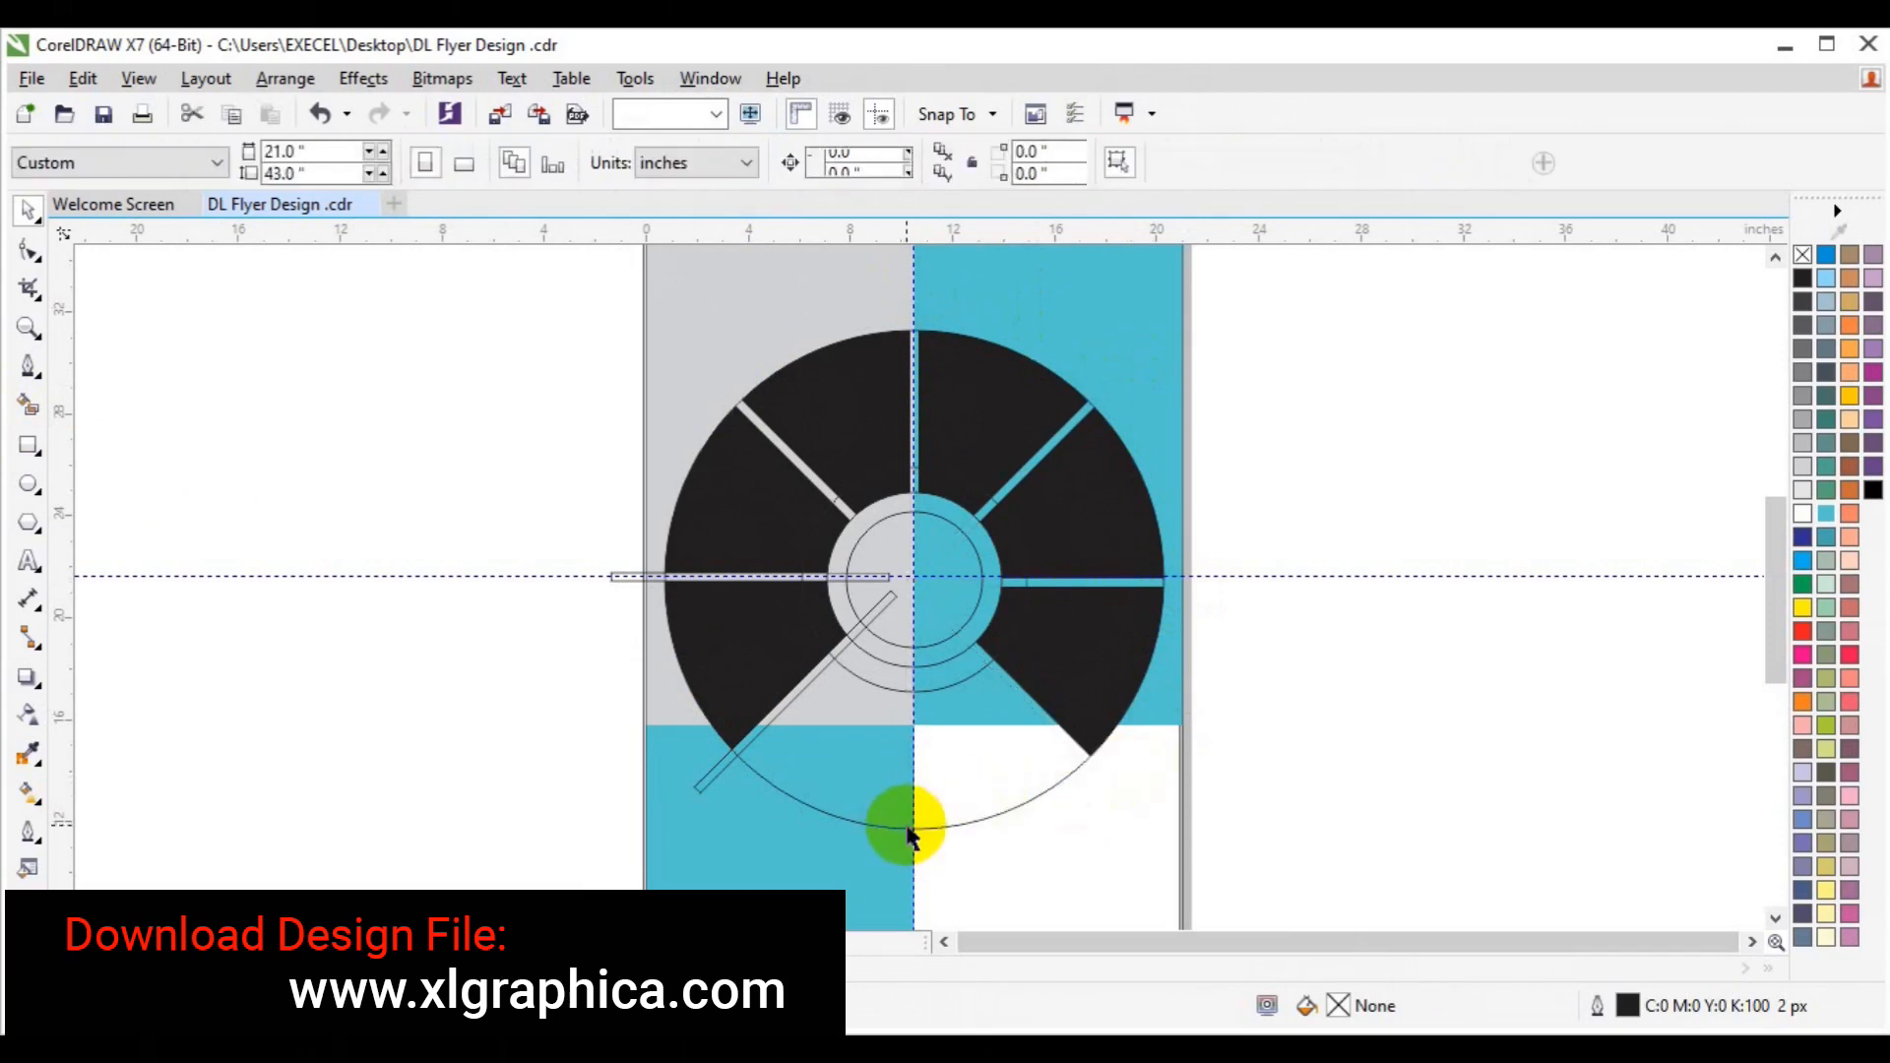
key("Delete")
left_click(705, 766)
key("Delete")
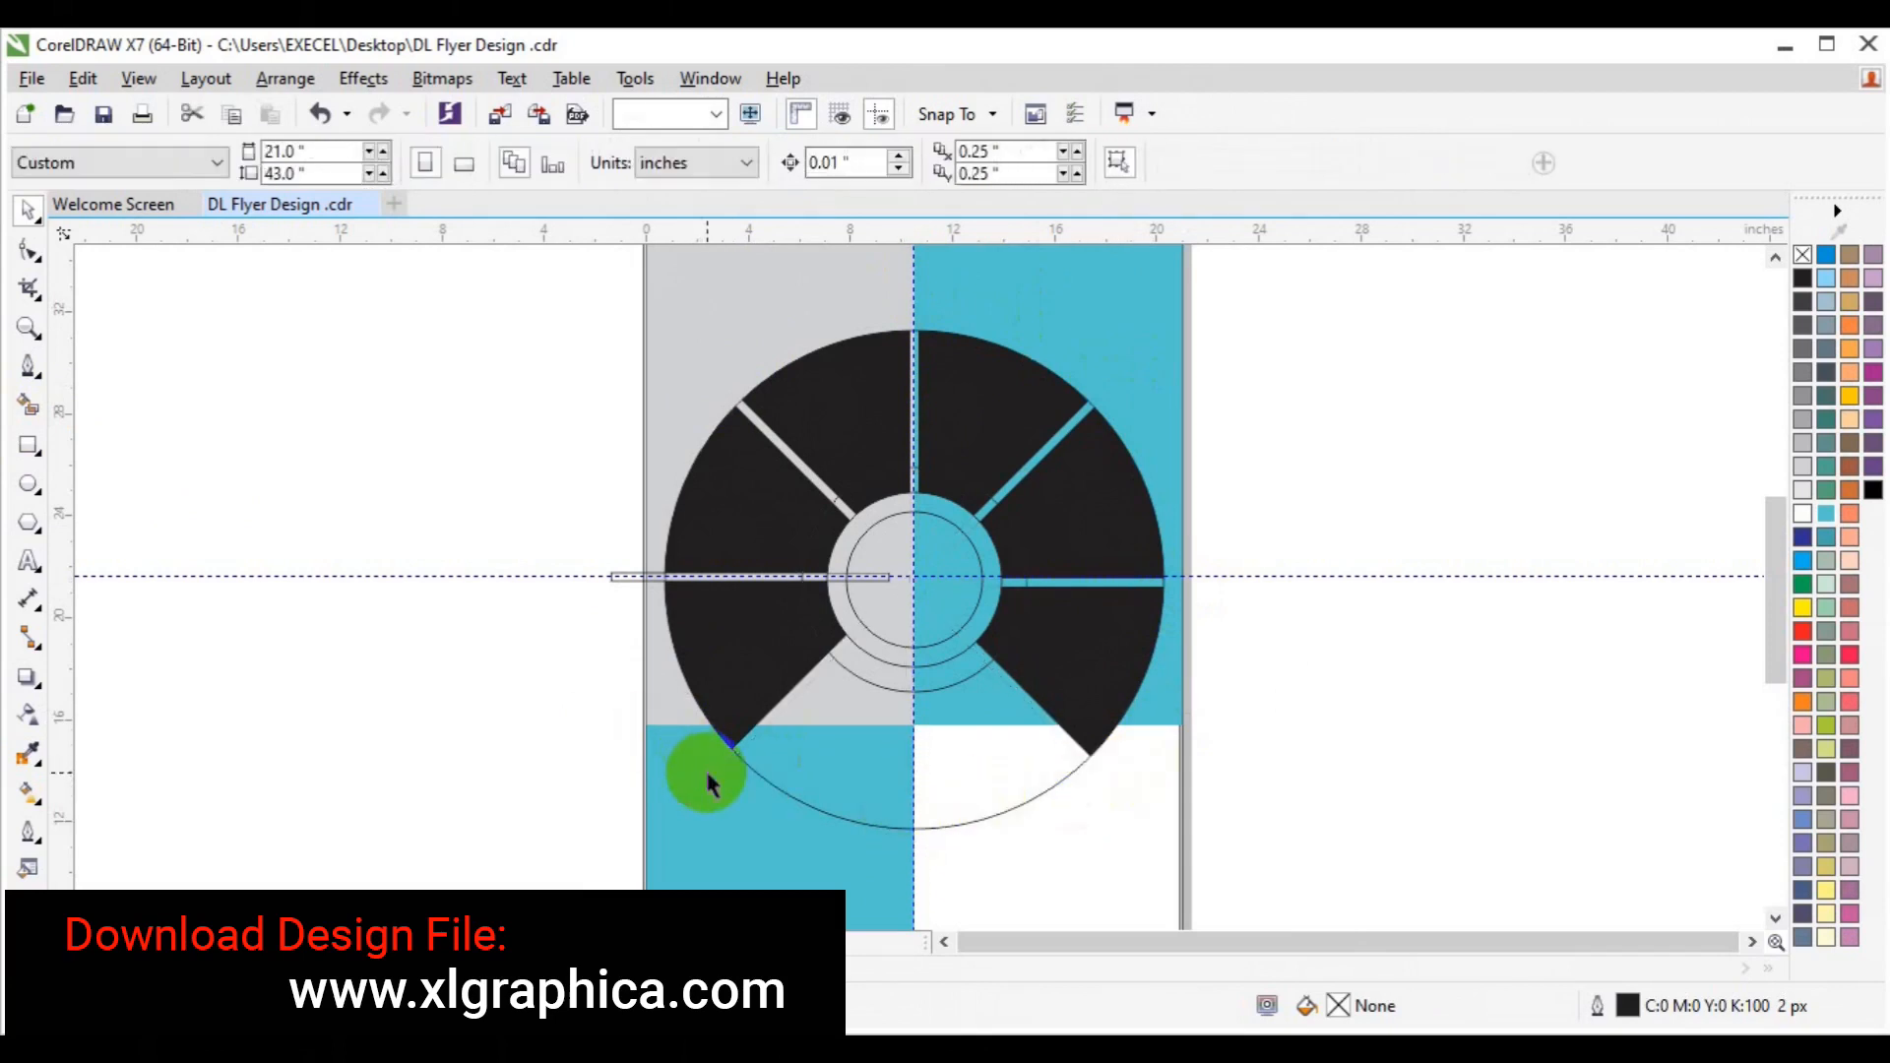
left_click(616, 579)
key("Delete")
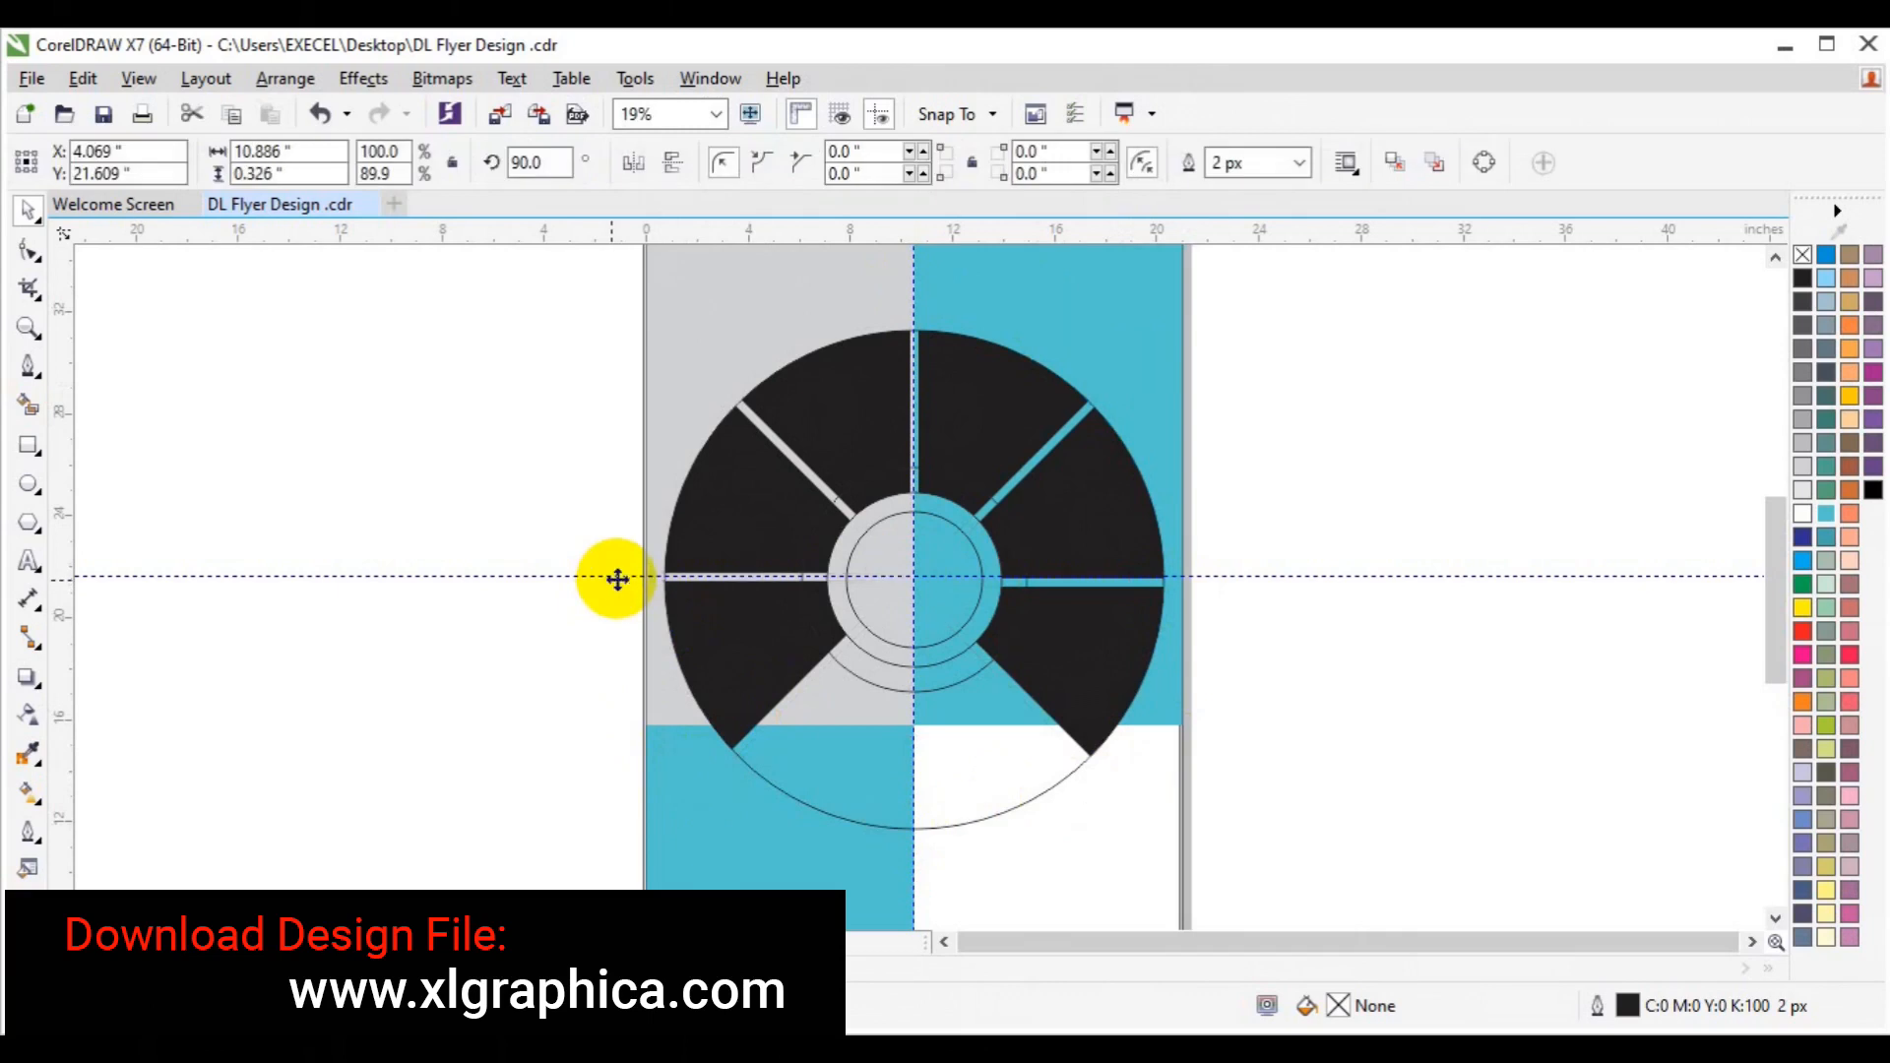
Delete the horizontal and vertical guidelines.
left_click(1366, 576)
right_click(1366, 576)
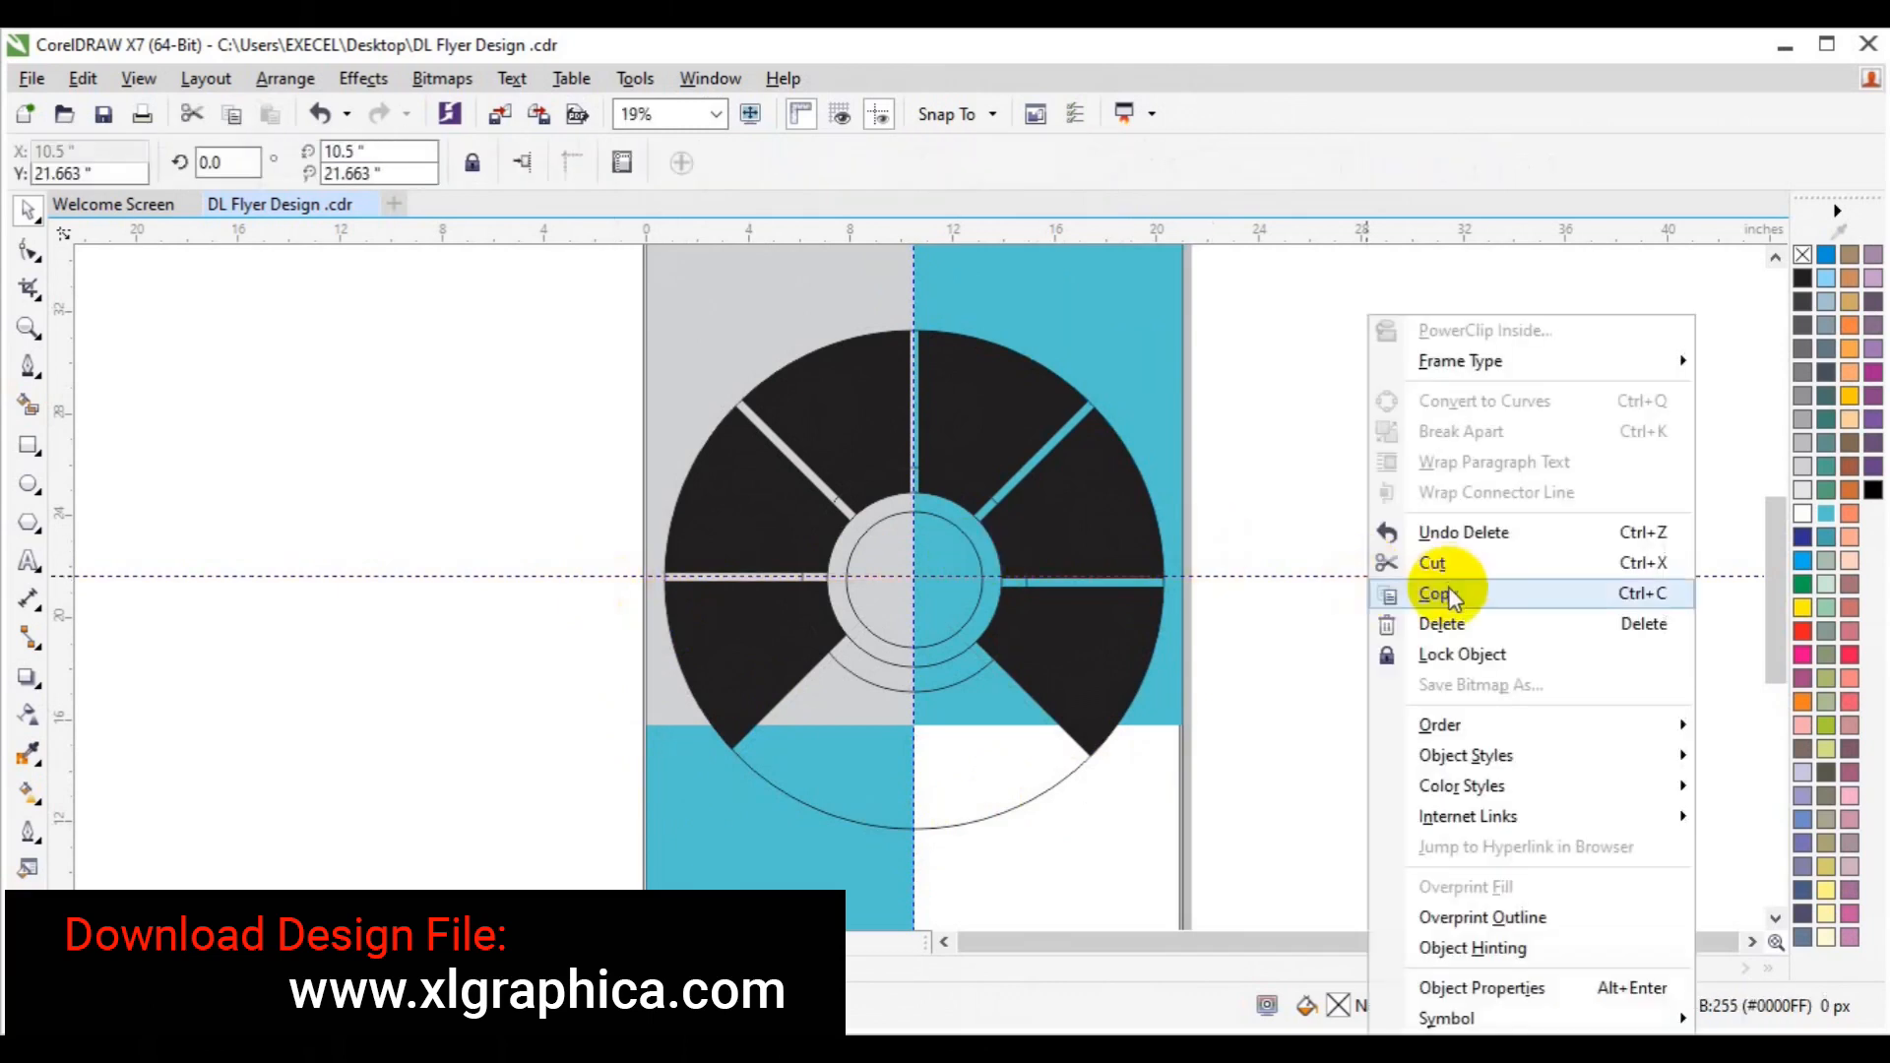
left_click(1414, 621)
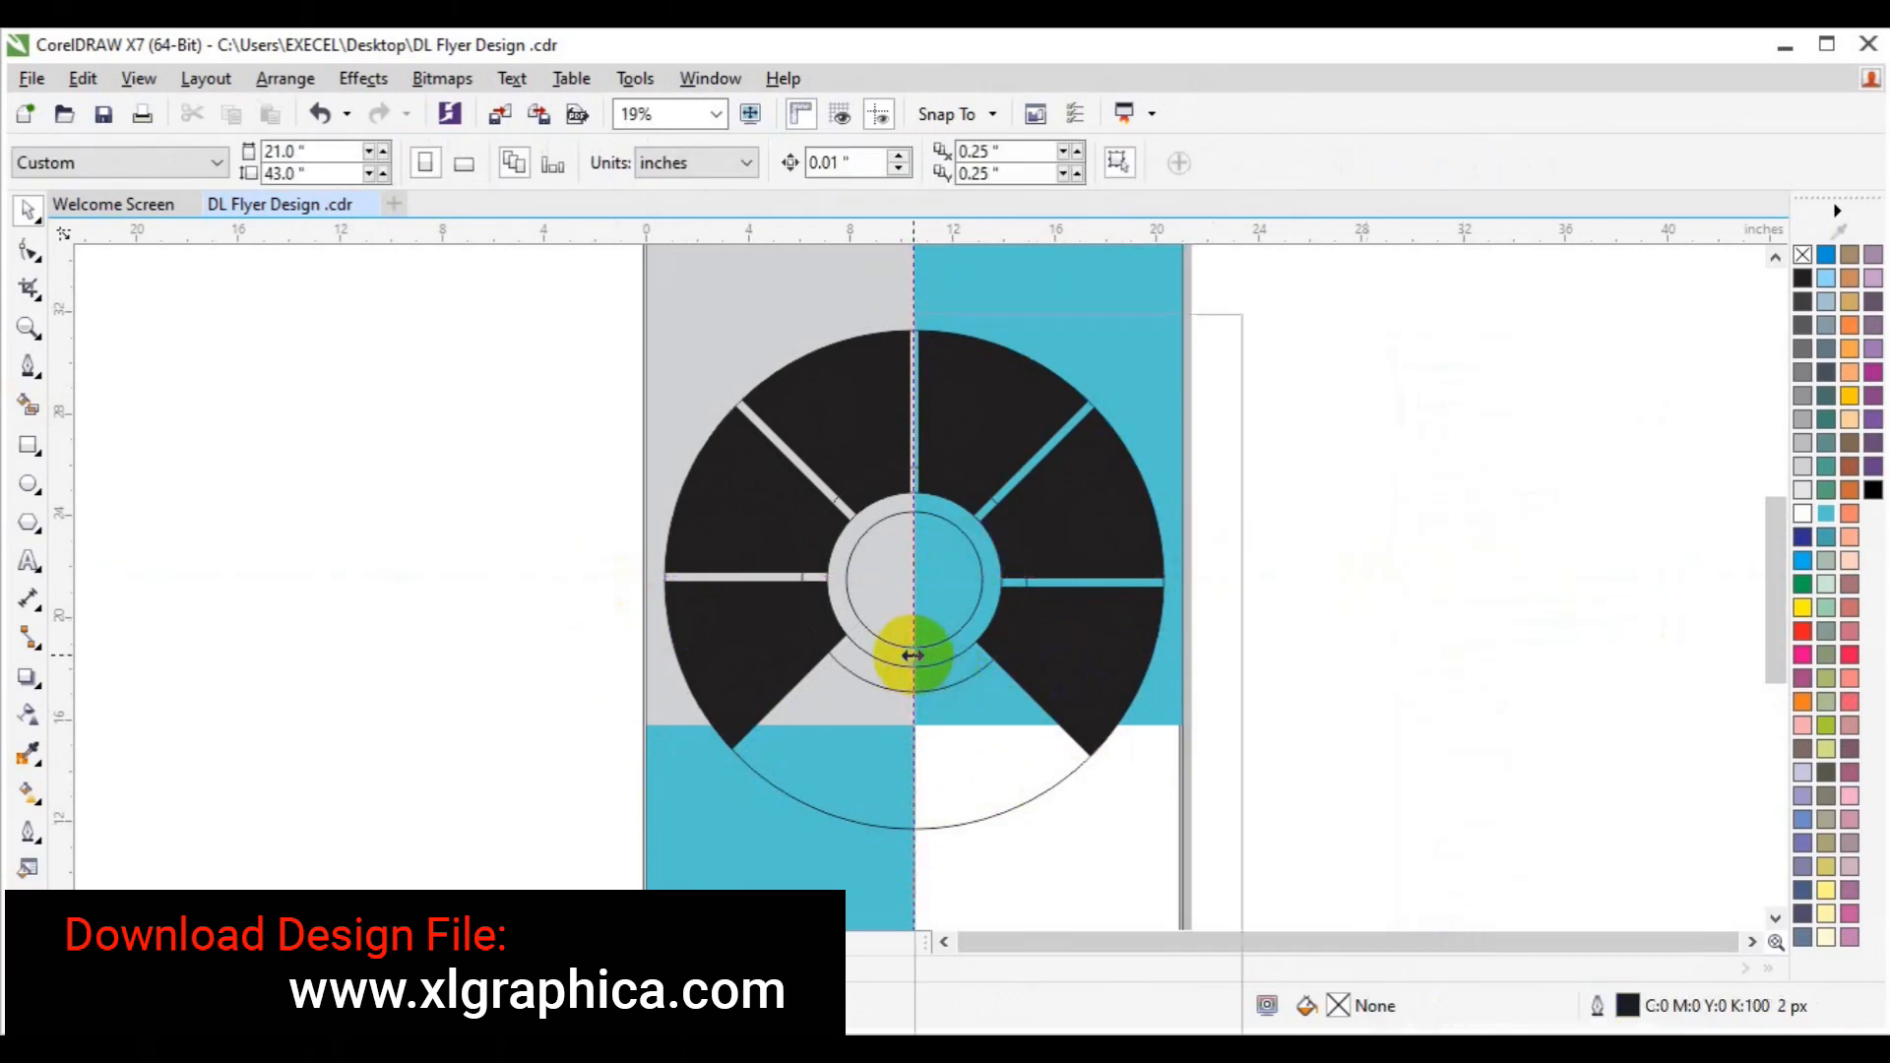
right_click(912, 655)
left_click(1013, 623)
Zoom out to the full page, marquee-select all the wheel pieces and group them.
left_click(26, 330)
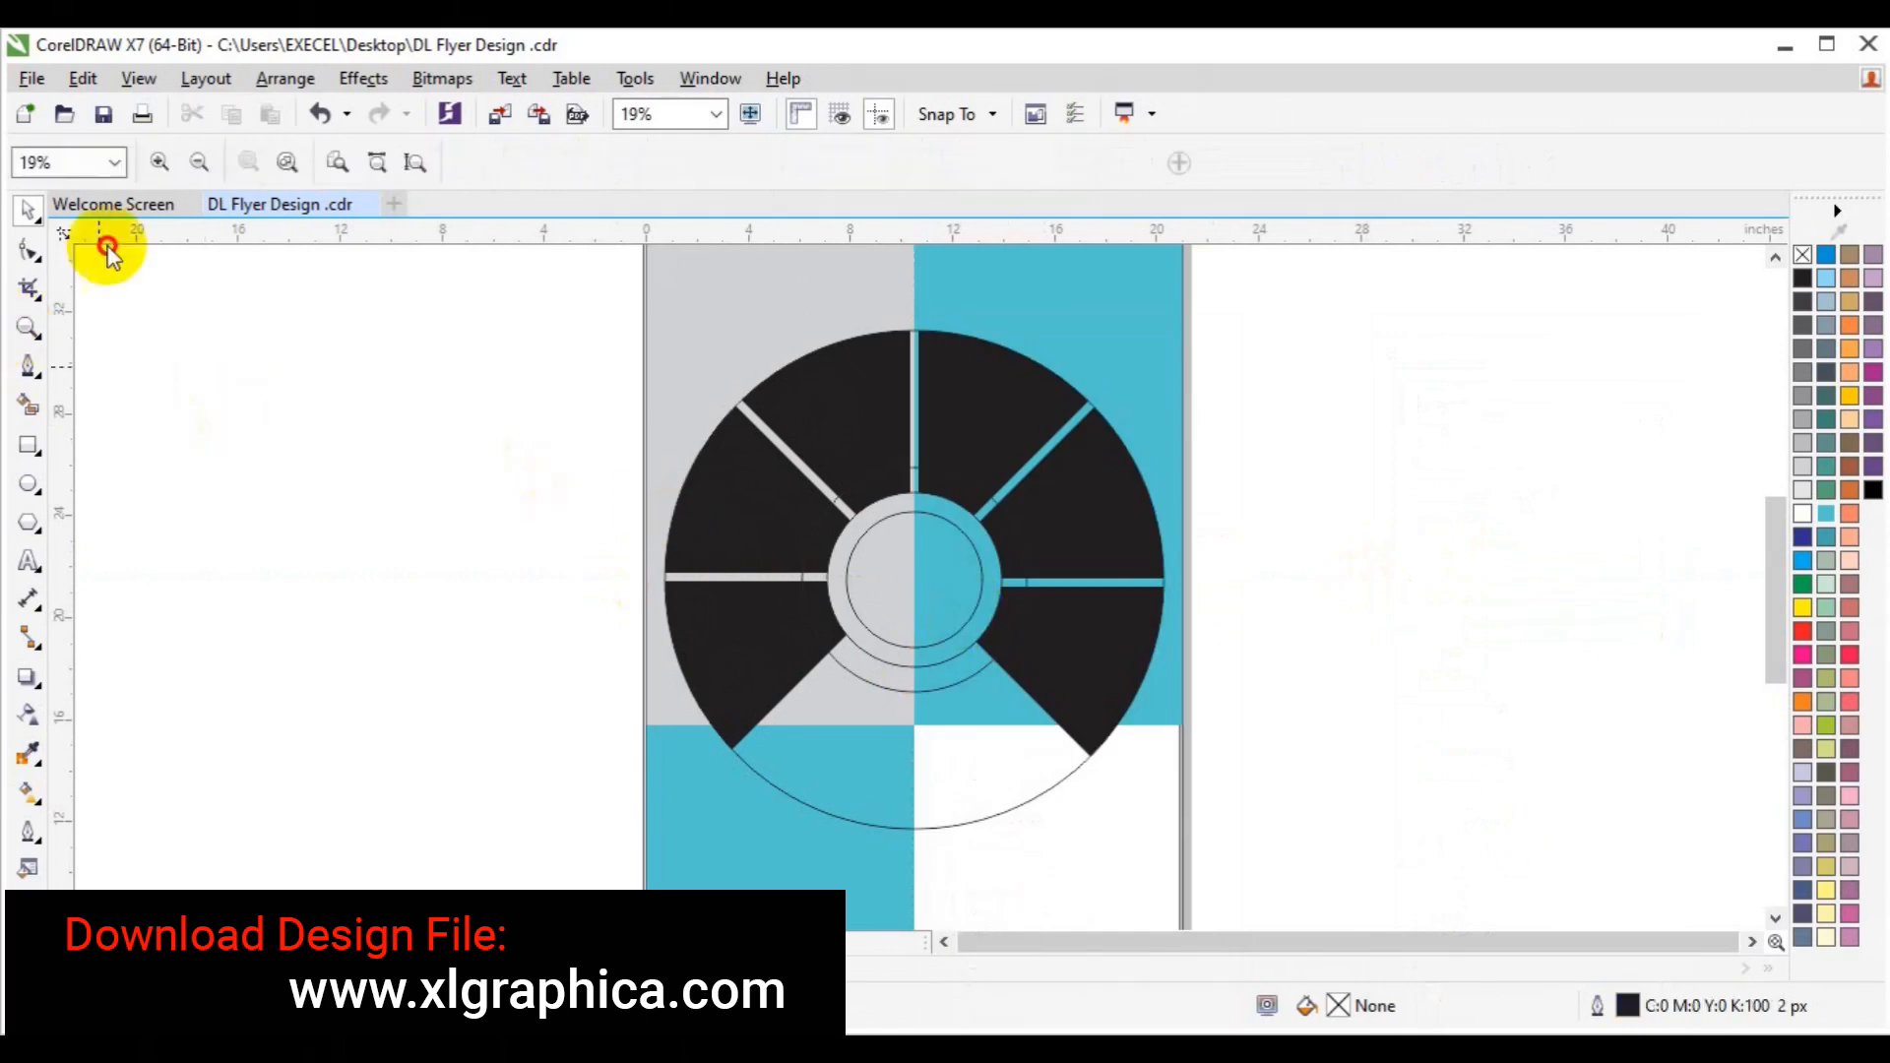
left_click(193, 167)
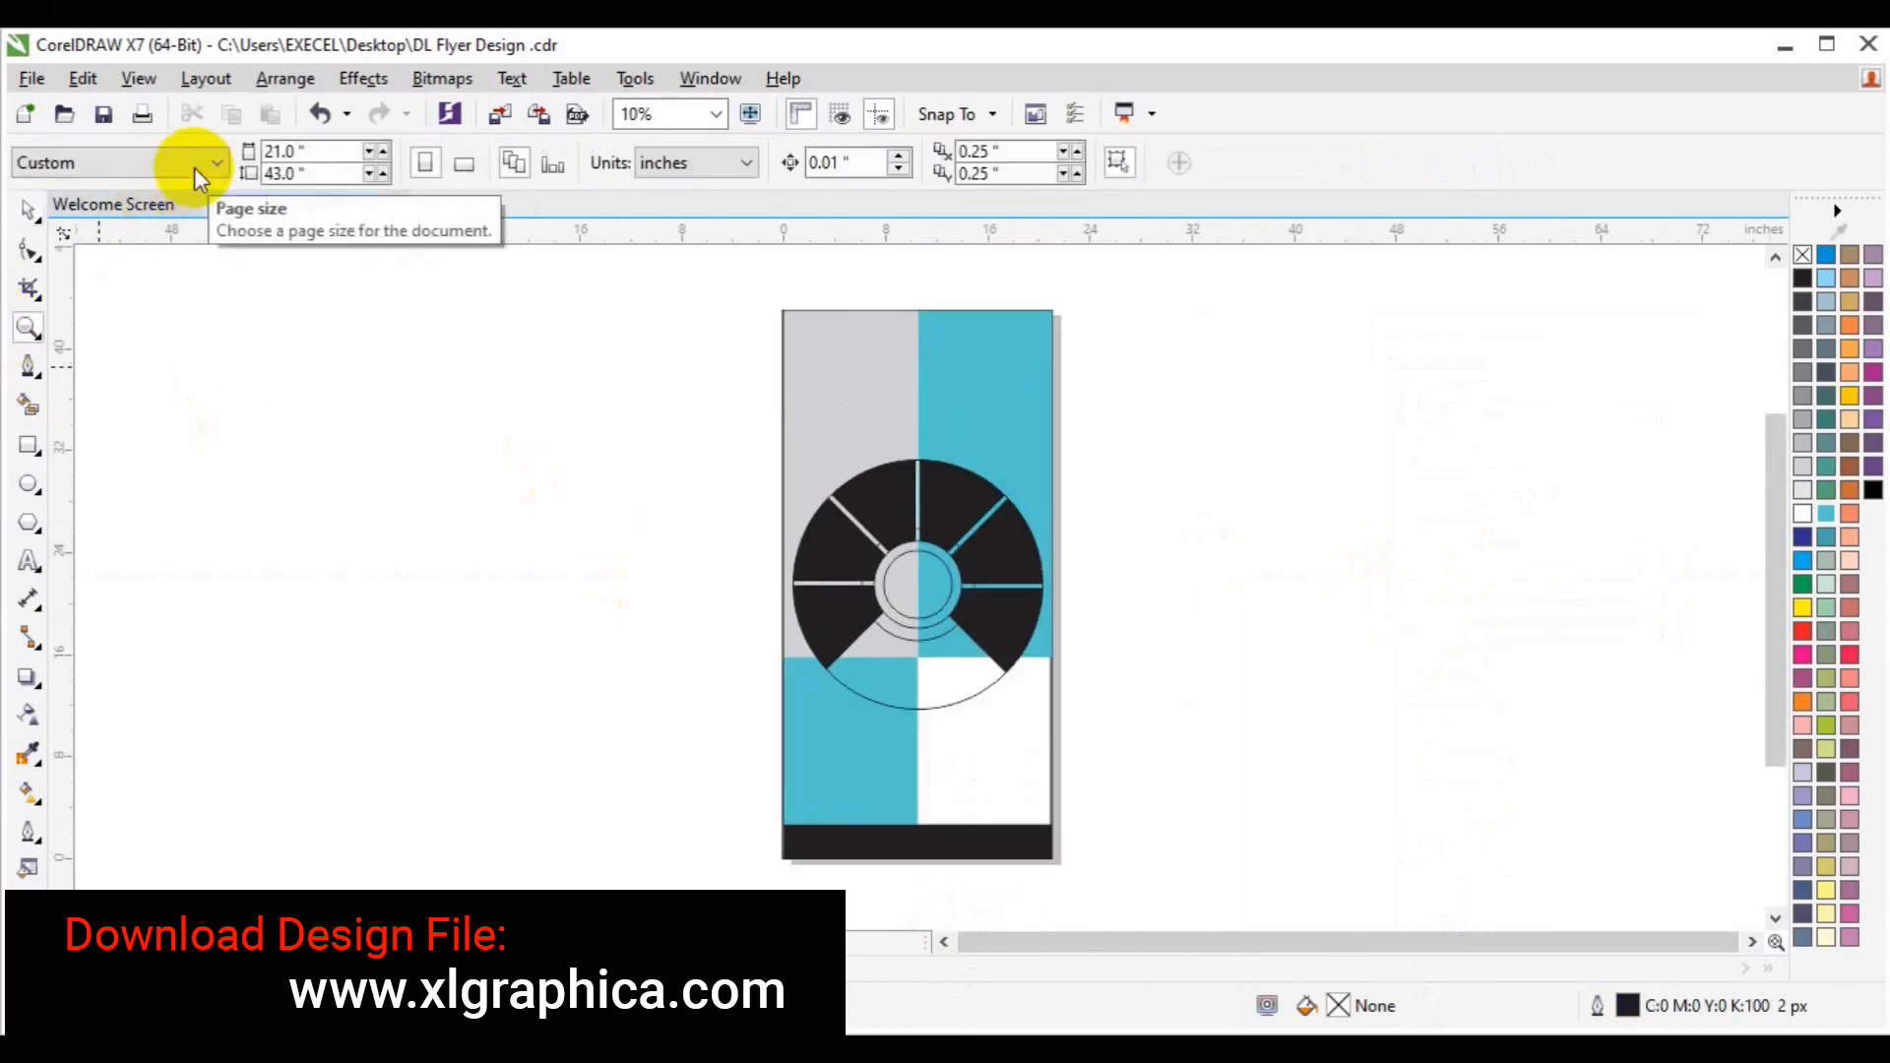
left_click_drag(646, 387, 1067, 729)
left_click(928, 607)
left_click(1207, 163)
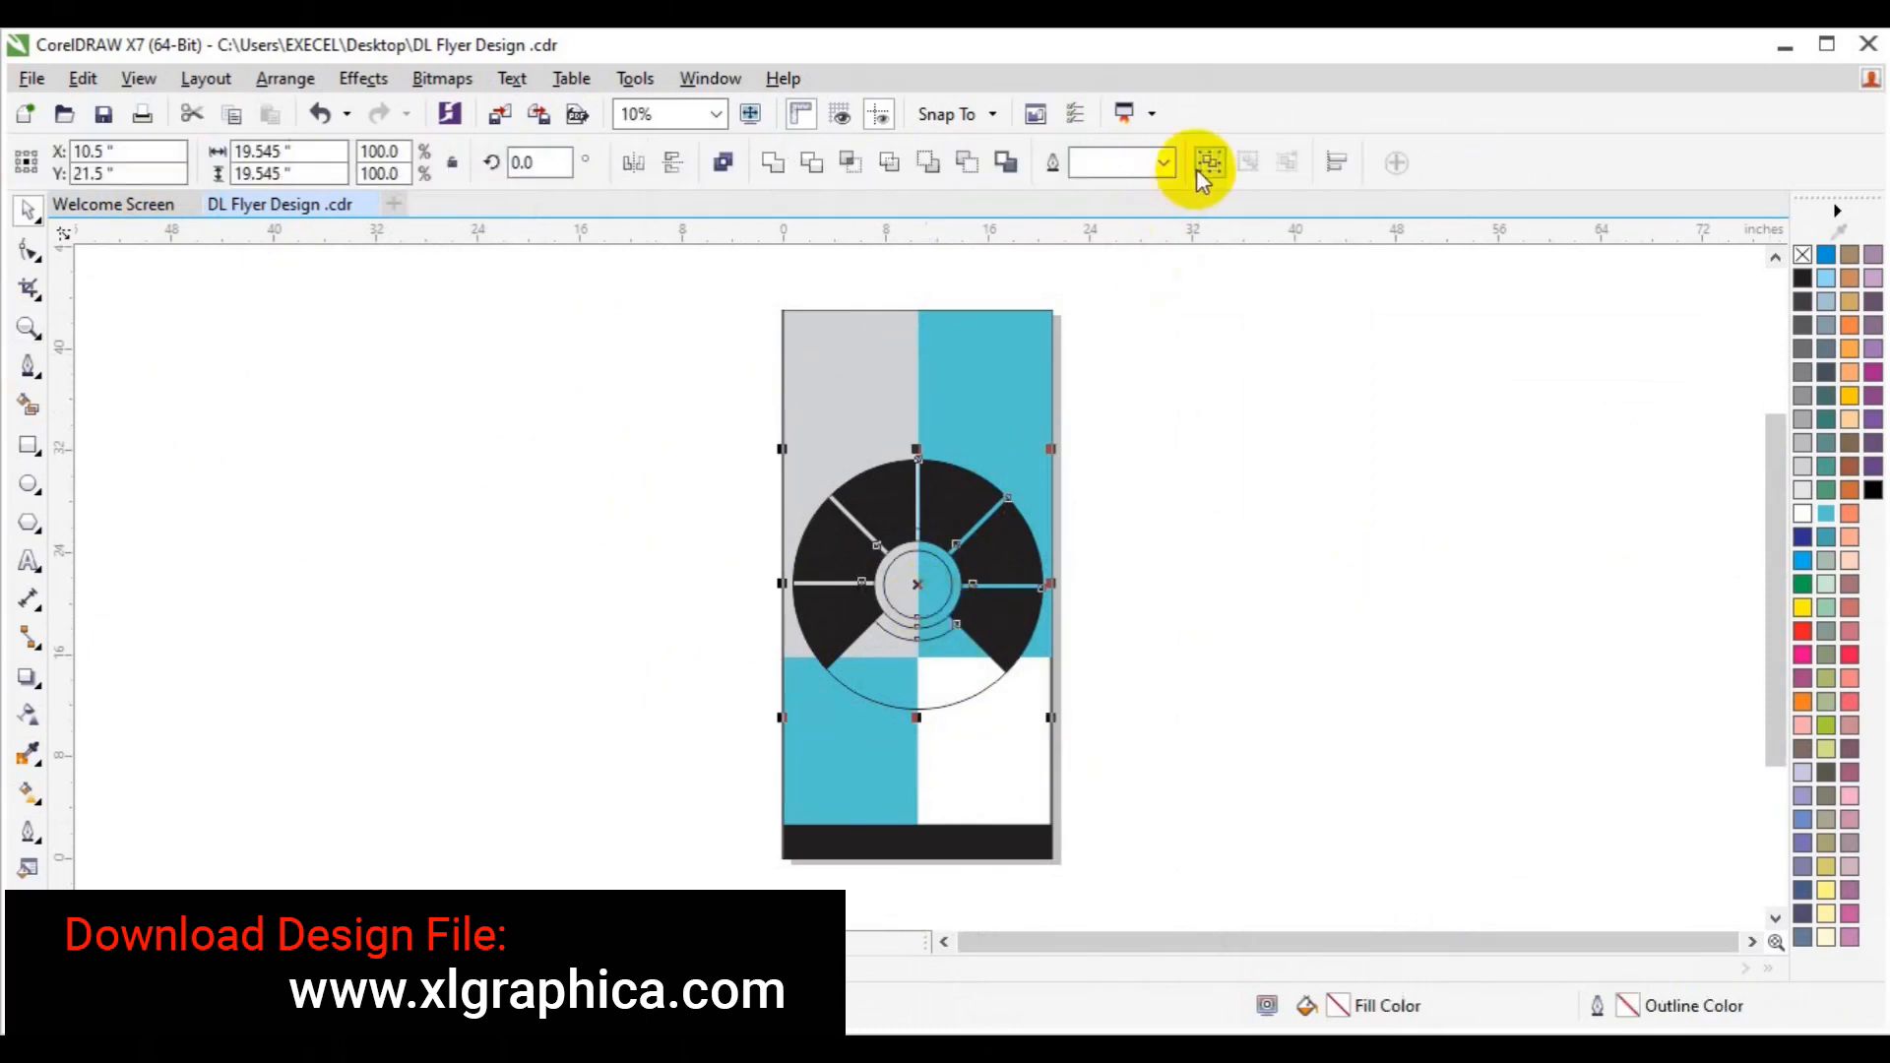
Drag the wheel group up toward the top of the flyer and zoom in on its centre.
left_click_drag(924, 588, 919, 482)
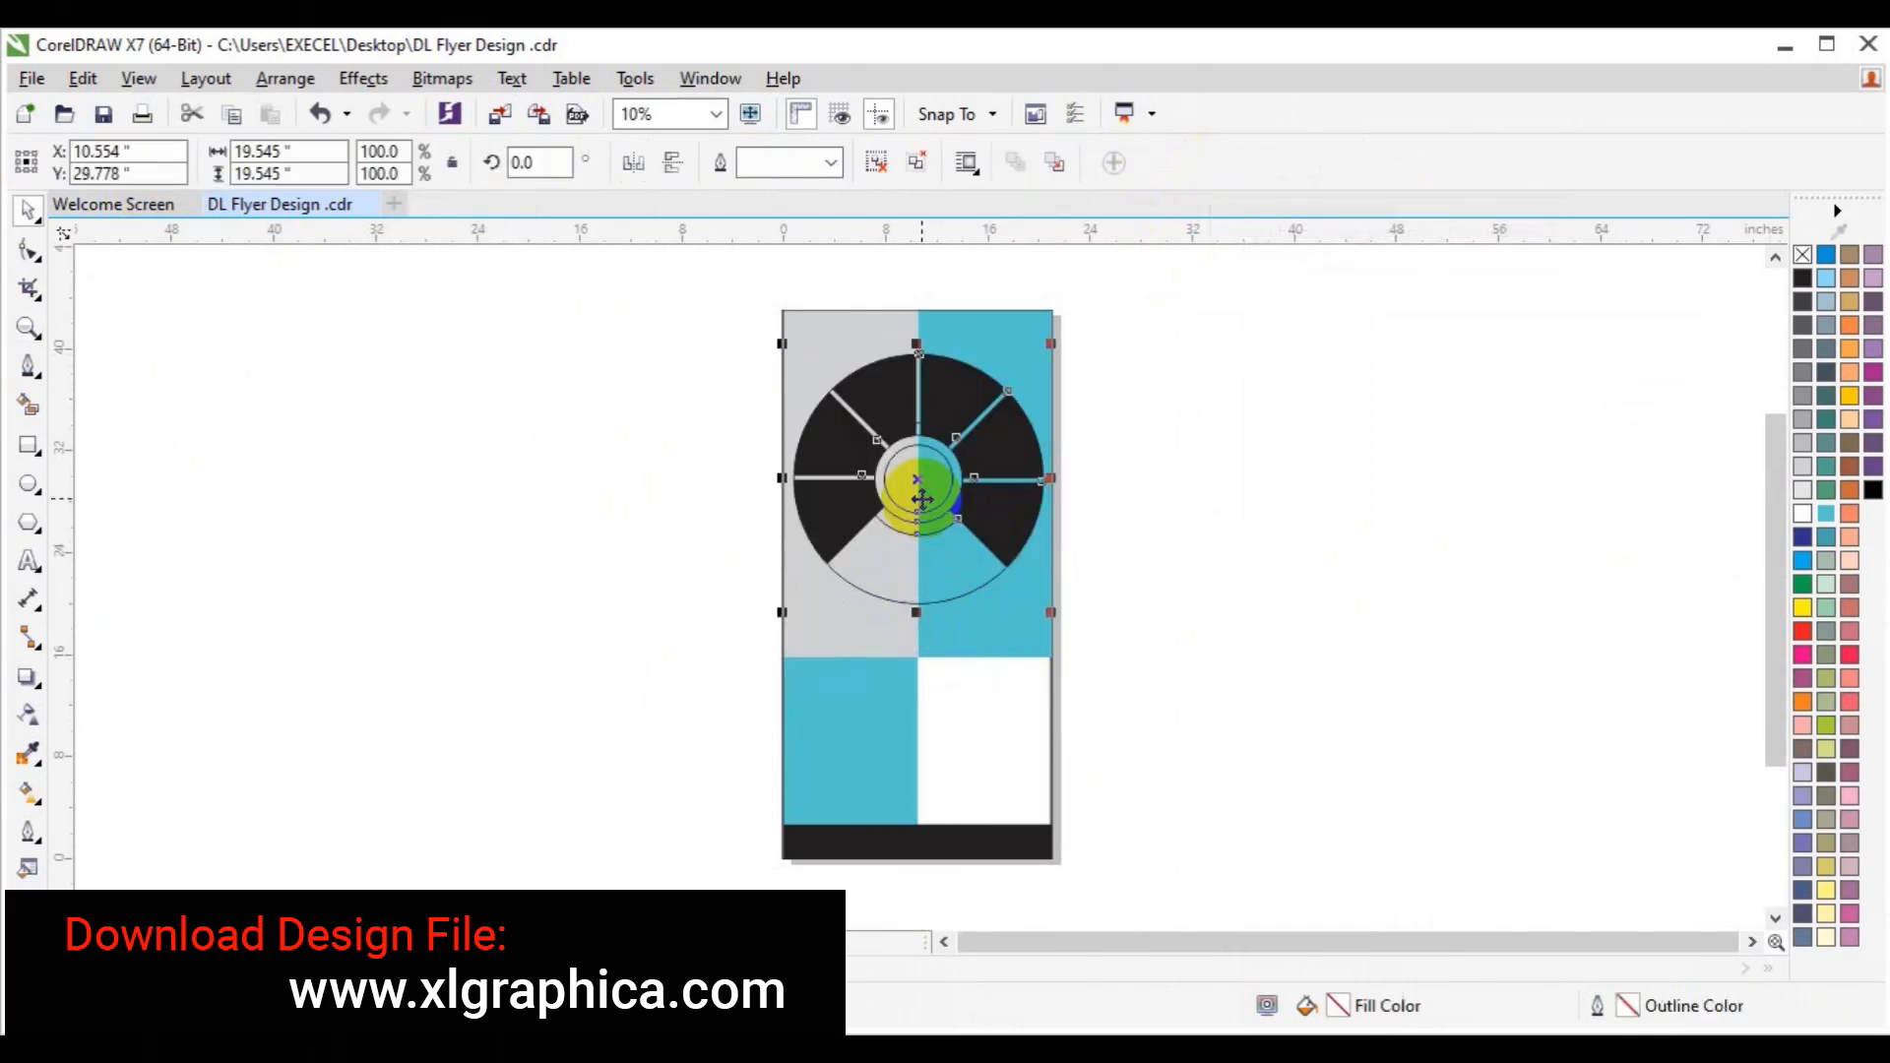
left_click(994, 755)
left_click(1405, 582)
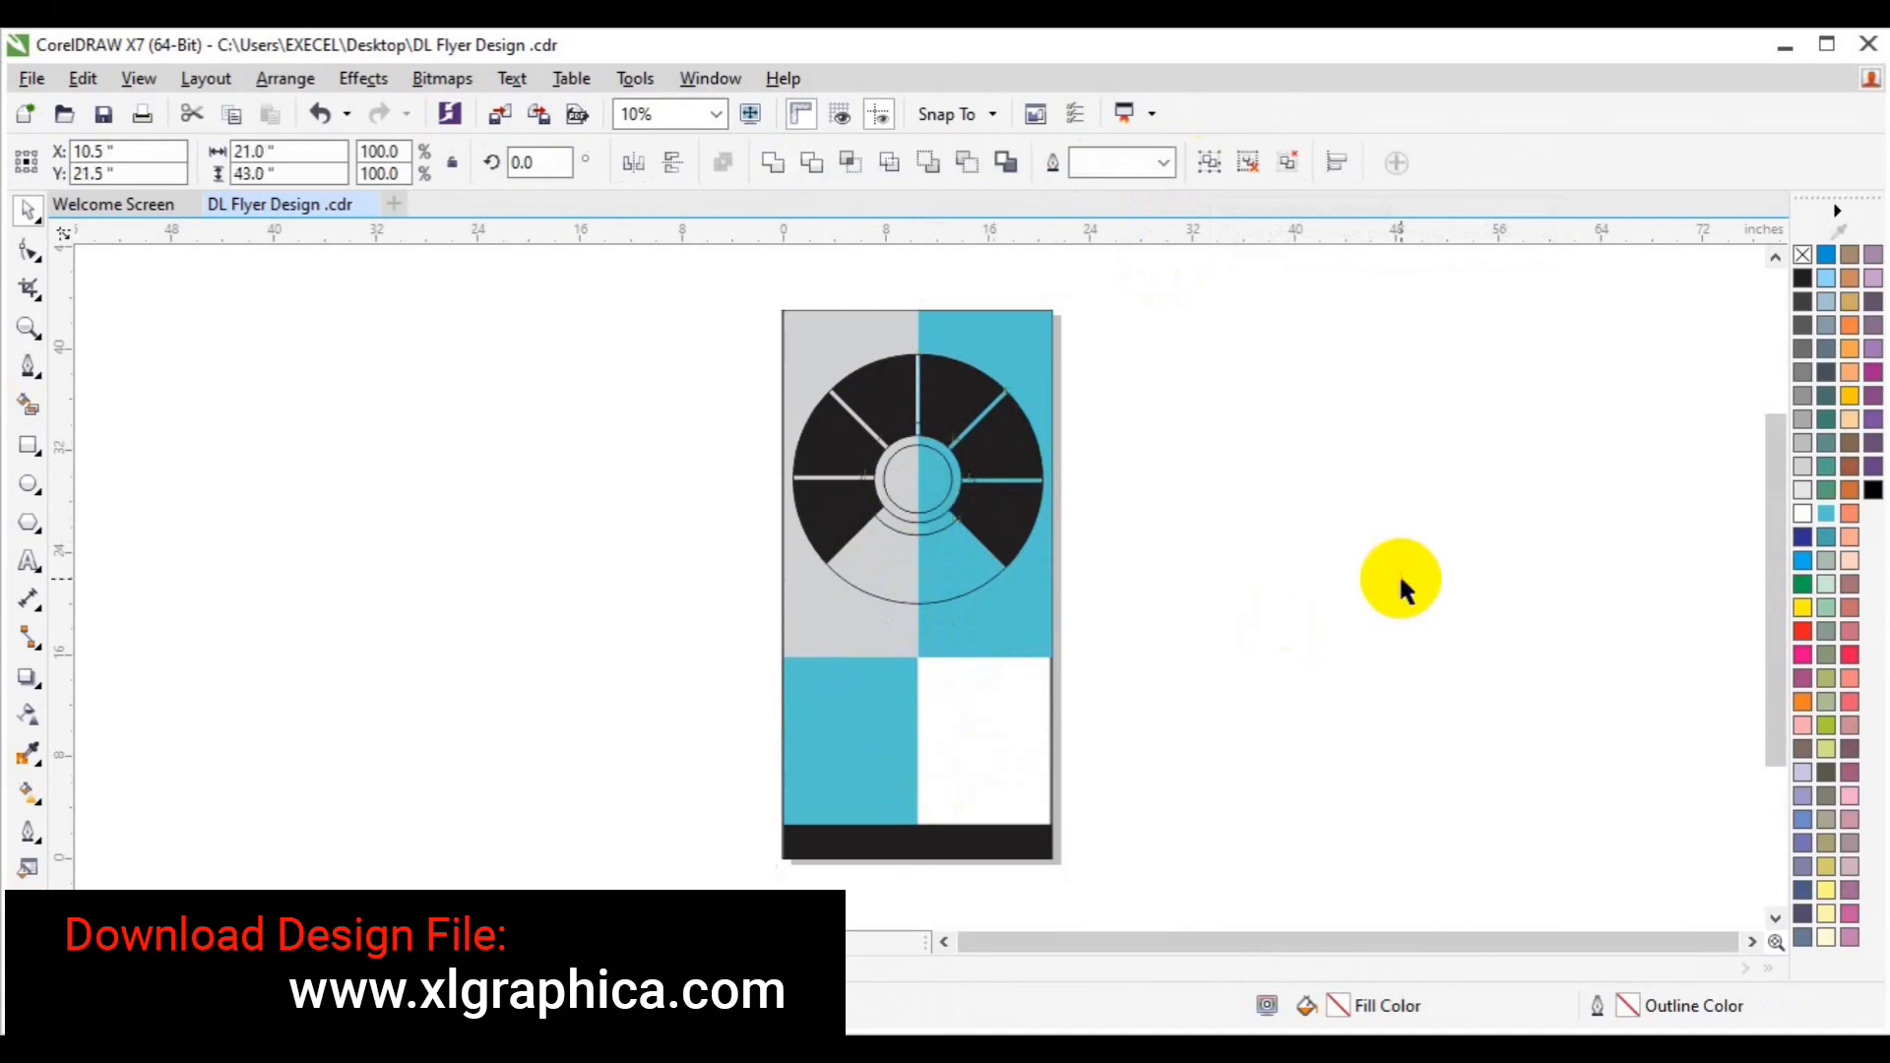
left_click(29, 328)
left_click(926, 517)
key("space")
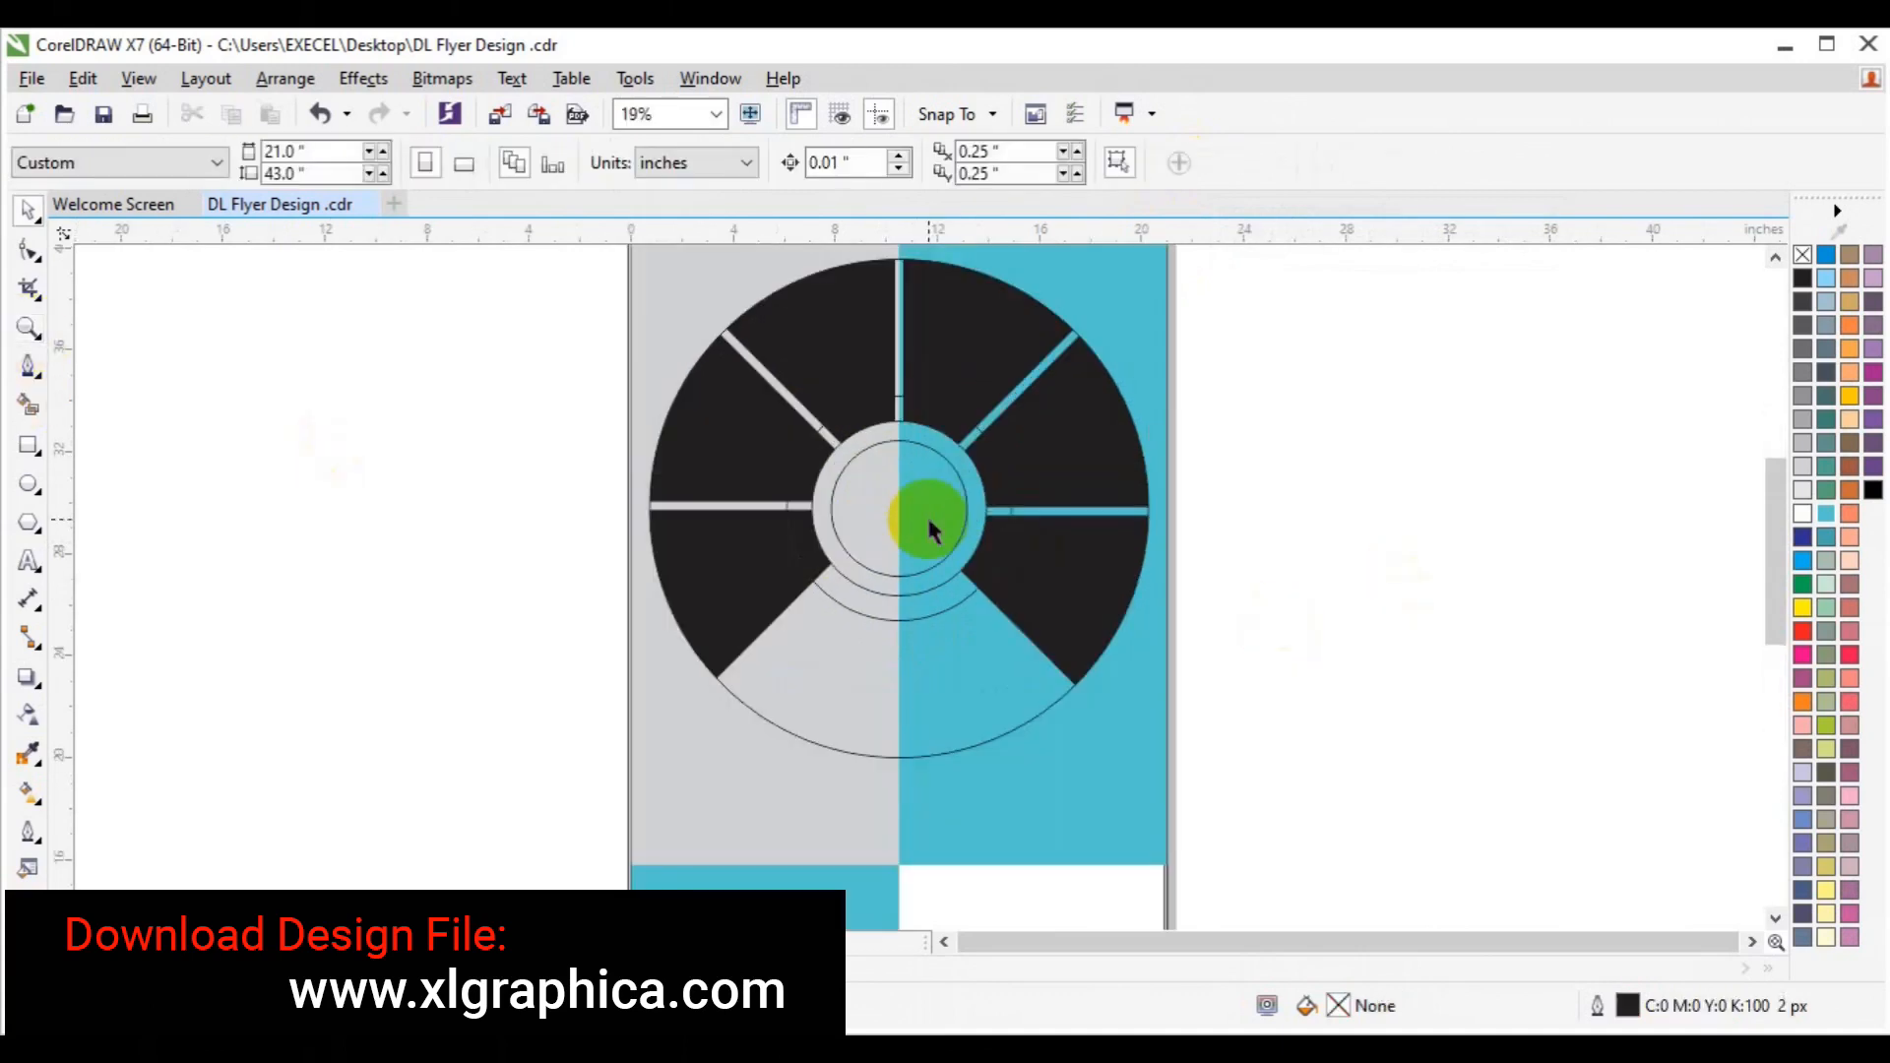
Ungroup the wheel into its separate pieces.
left_click(877, 617)
left_click(877, 162)
left_click(1342, 422)
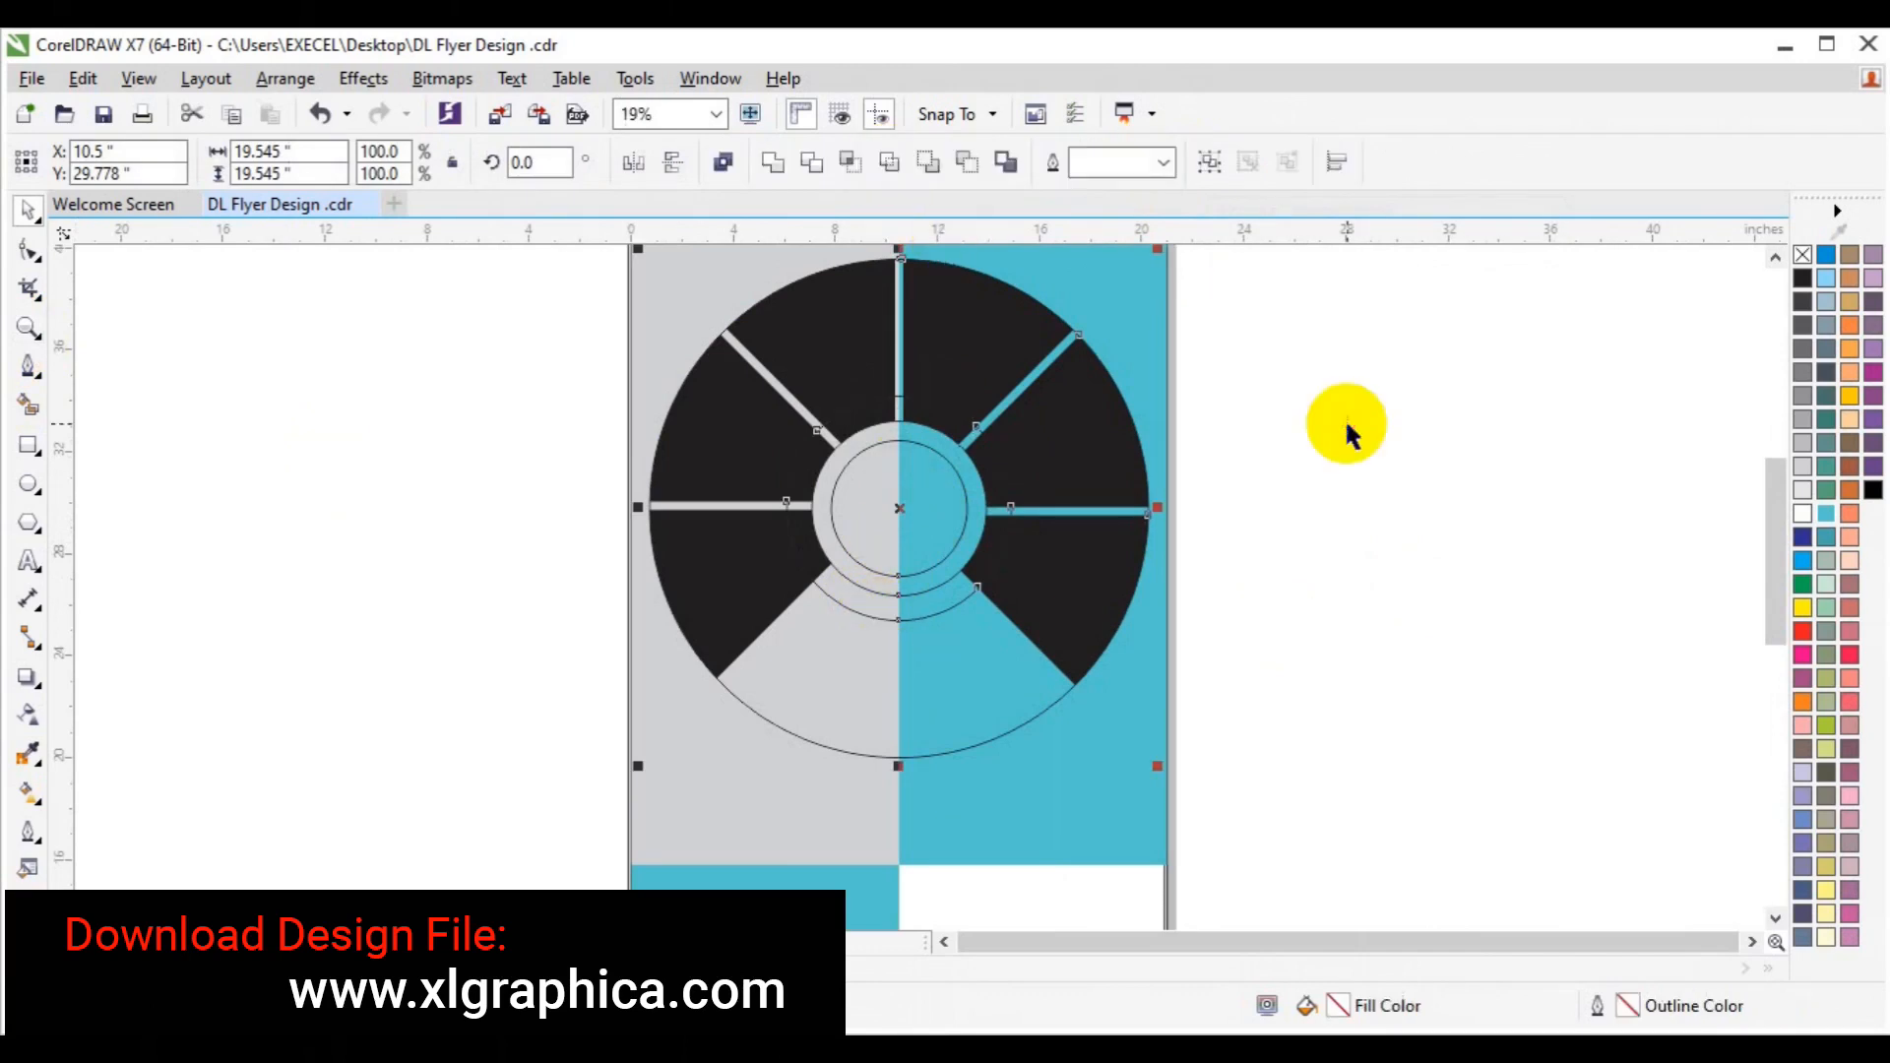
left_click(877, 616)
left_click(883, 618)
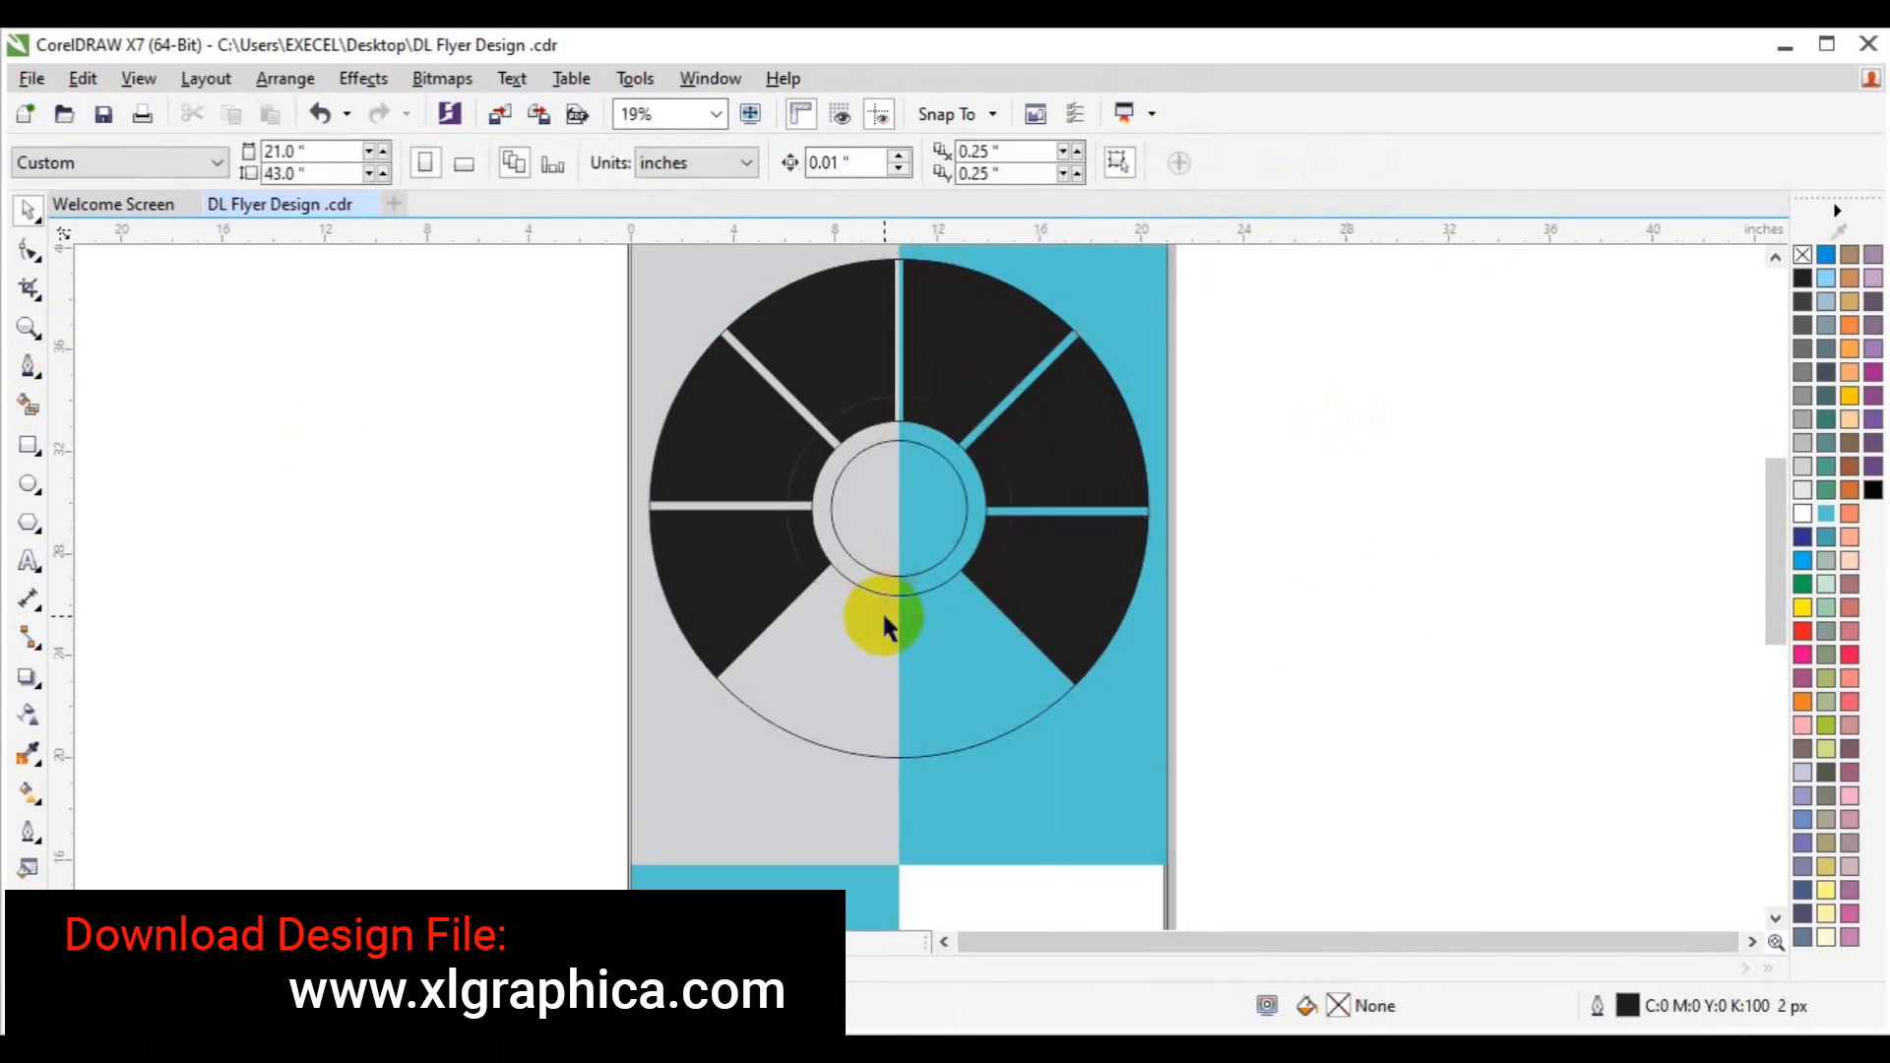
Colour the six inner ring segments dark blue.
left_click(811, 543)
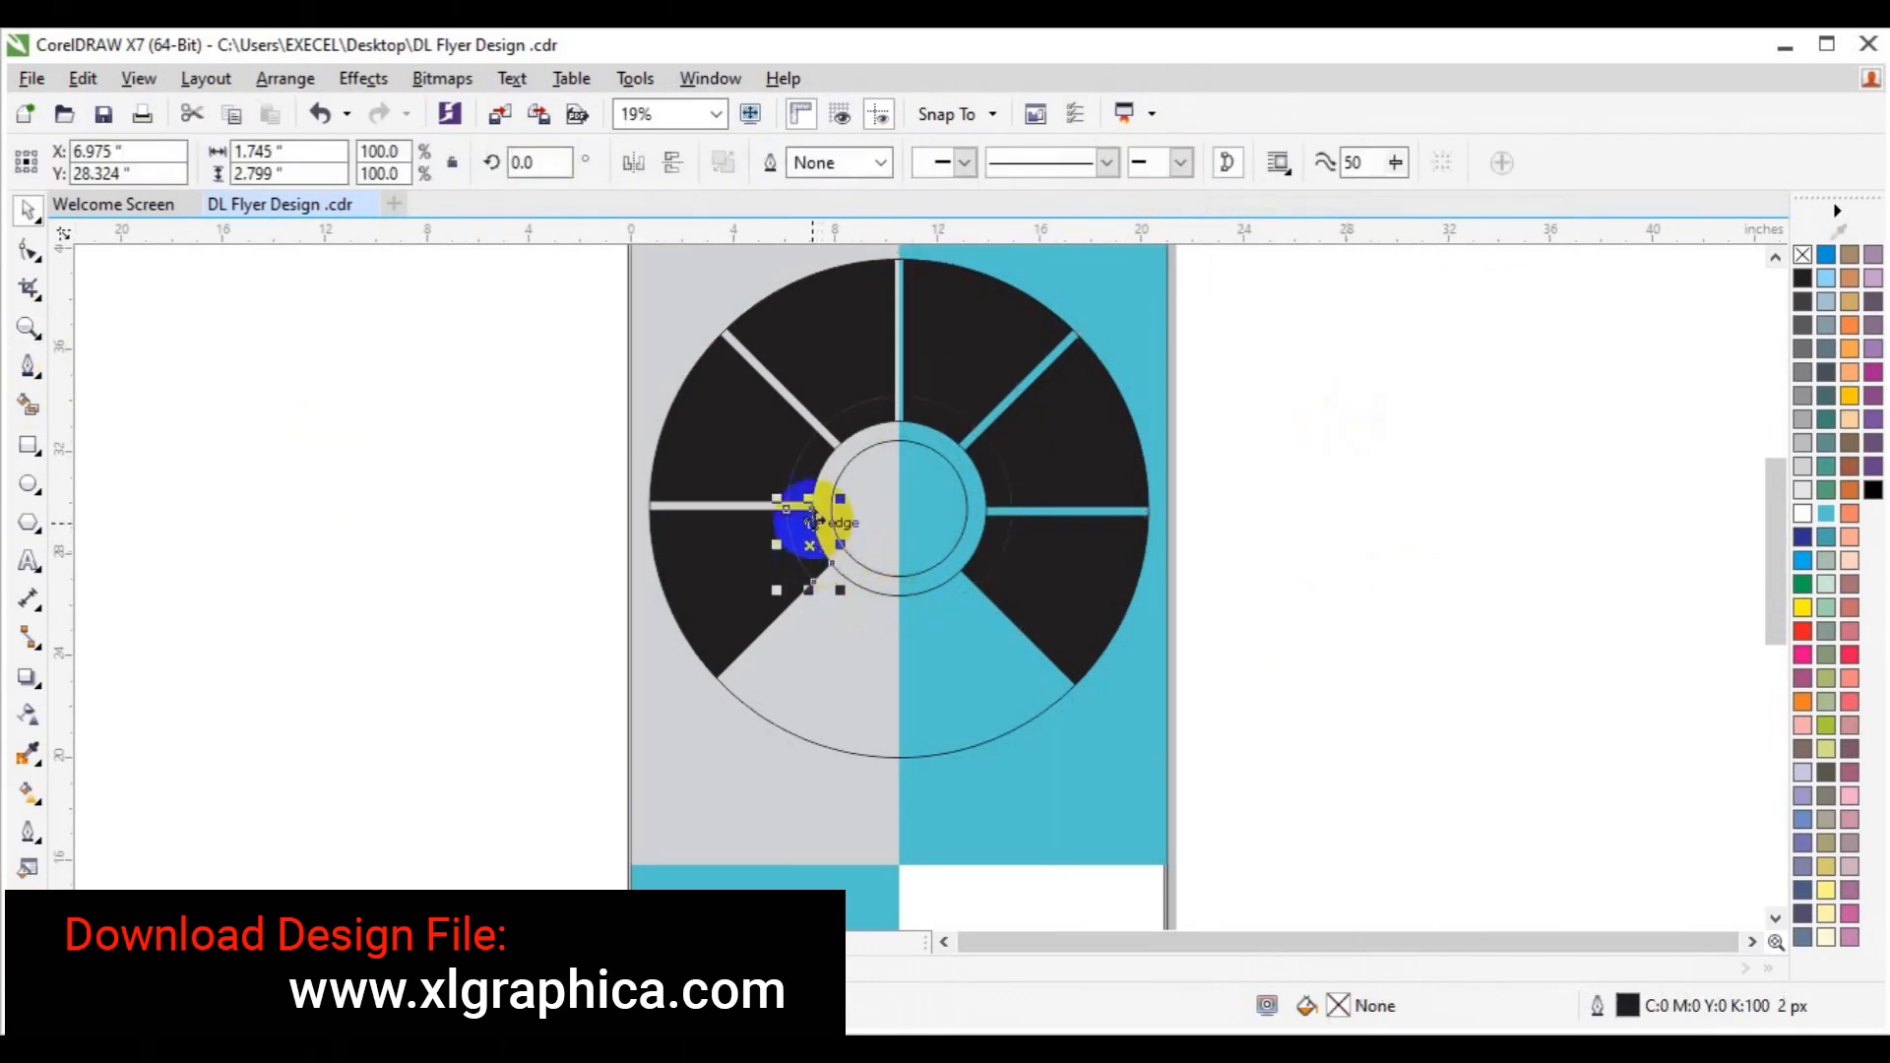
left_click(809, 477)
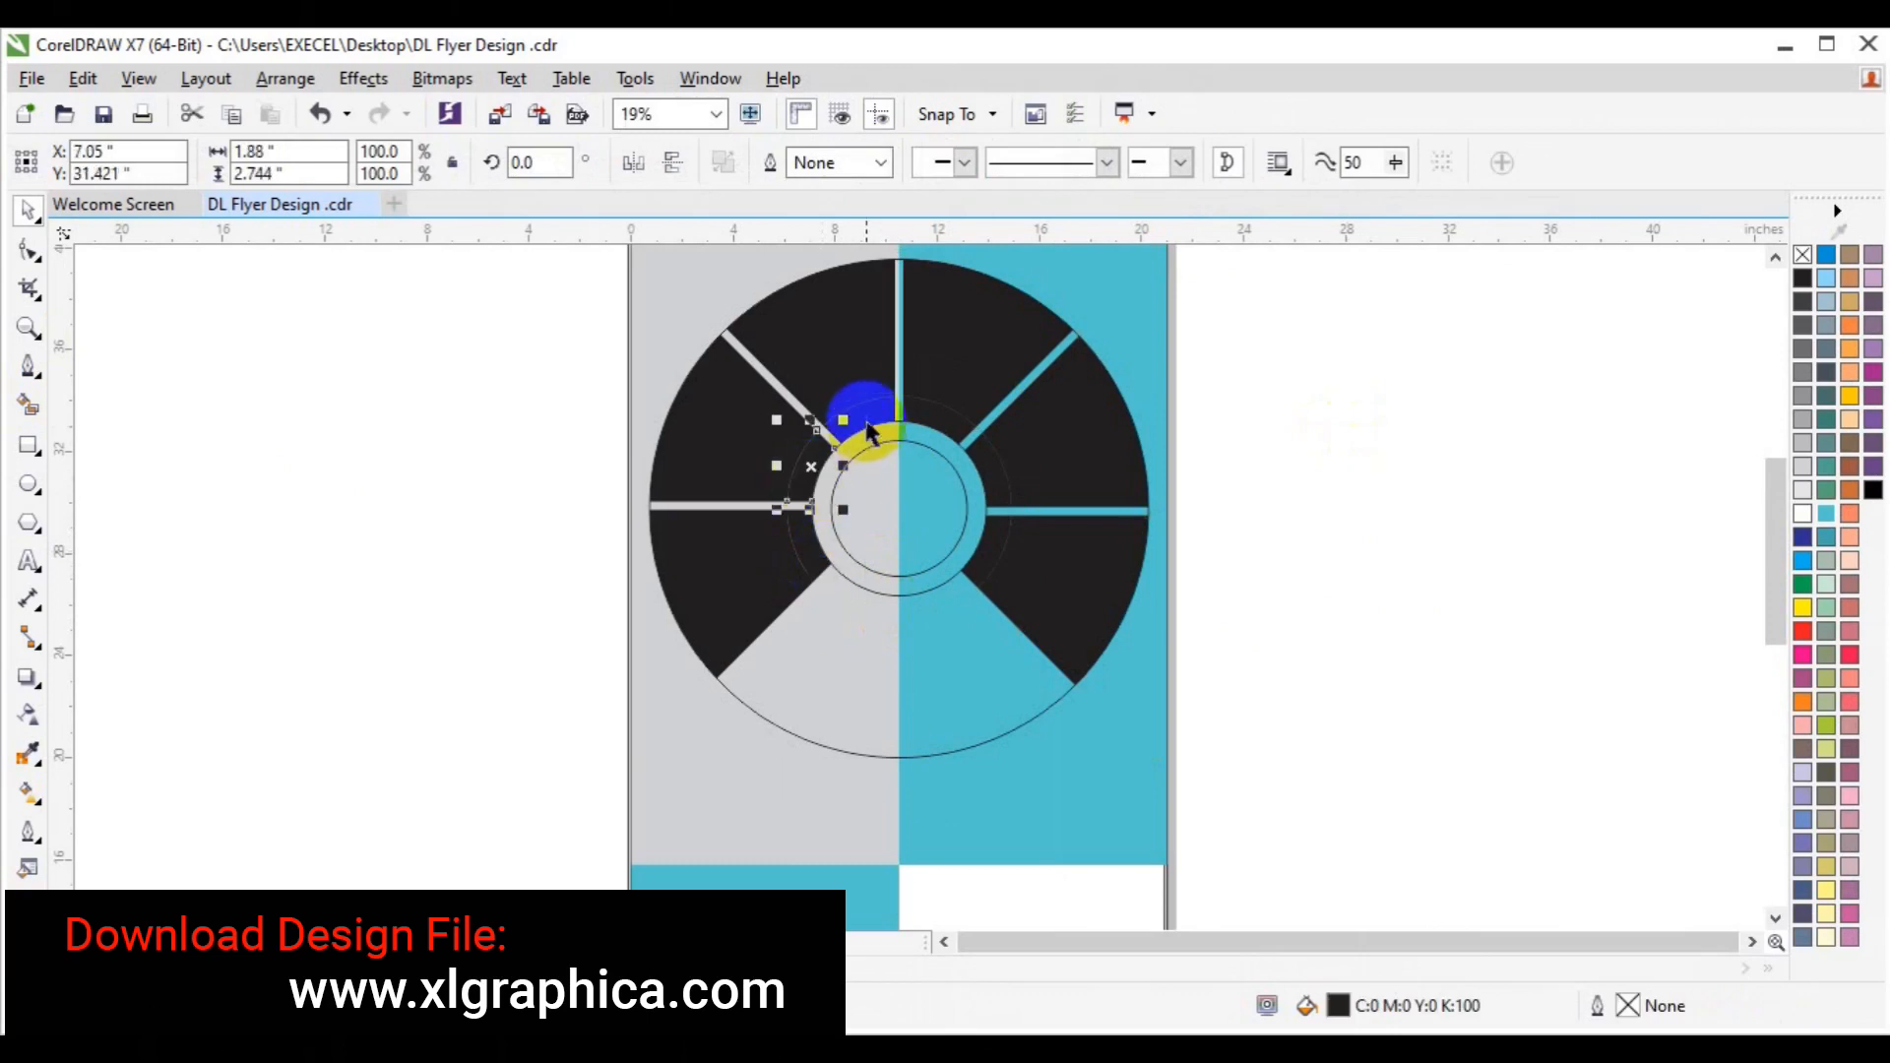
left_click(866, 420, "shift")
left_click(919, 415, "shift")
left_click(990, 470, "shift")
left_click(996, 545, "shift")
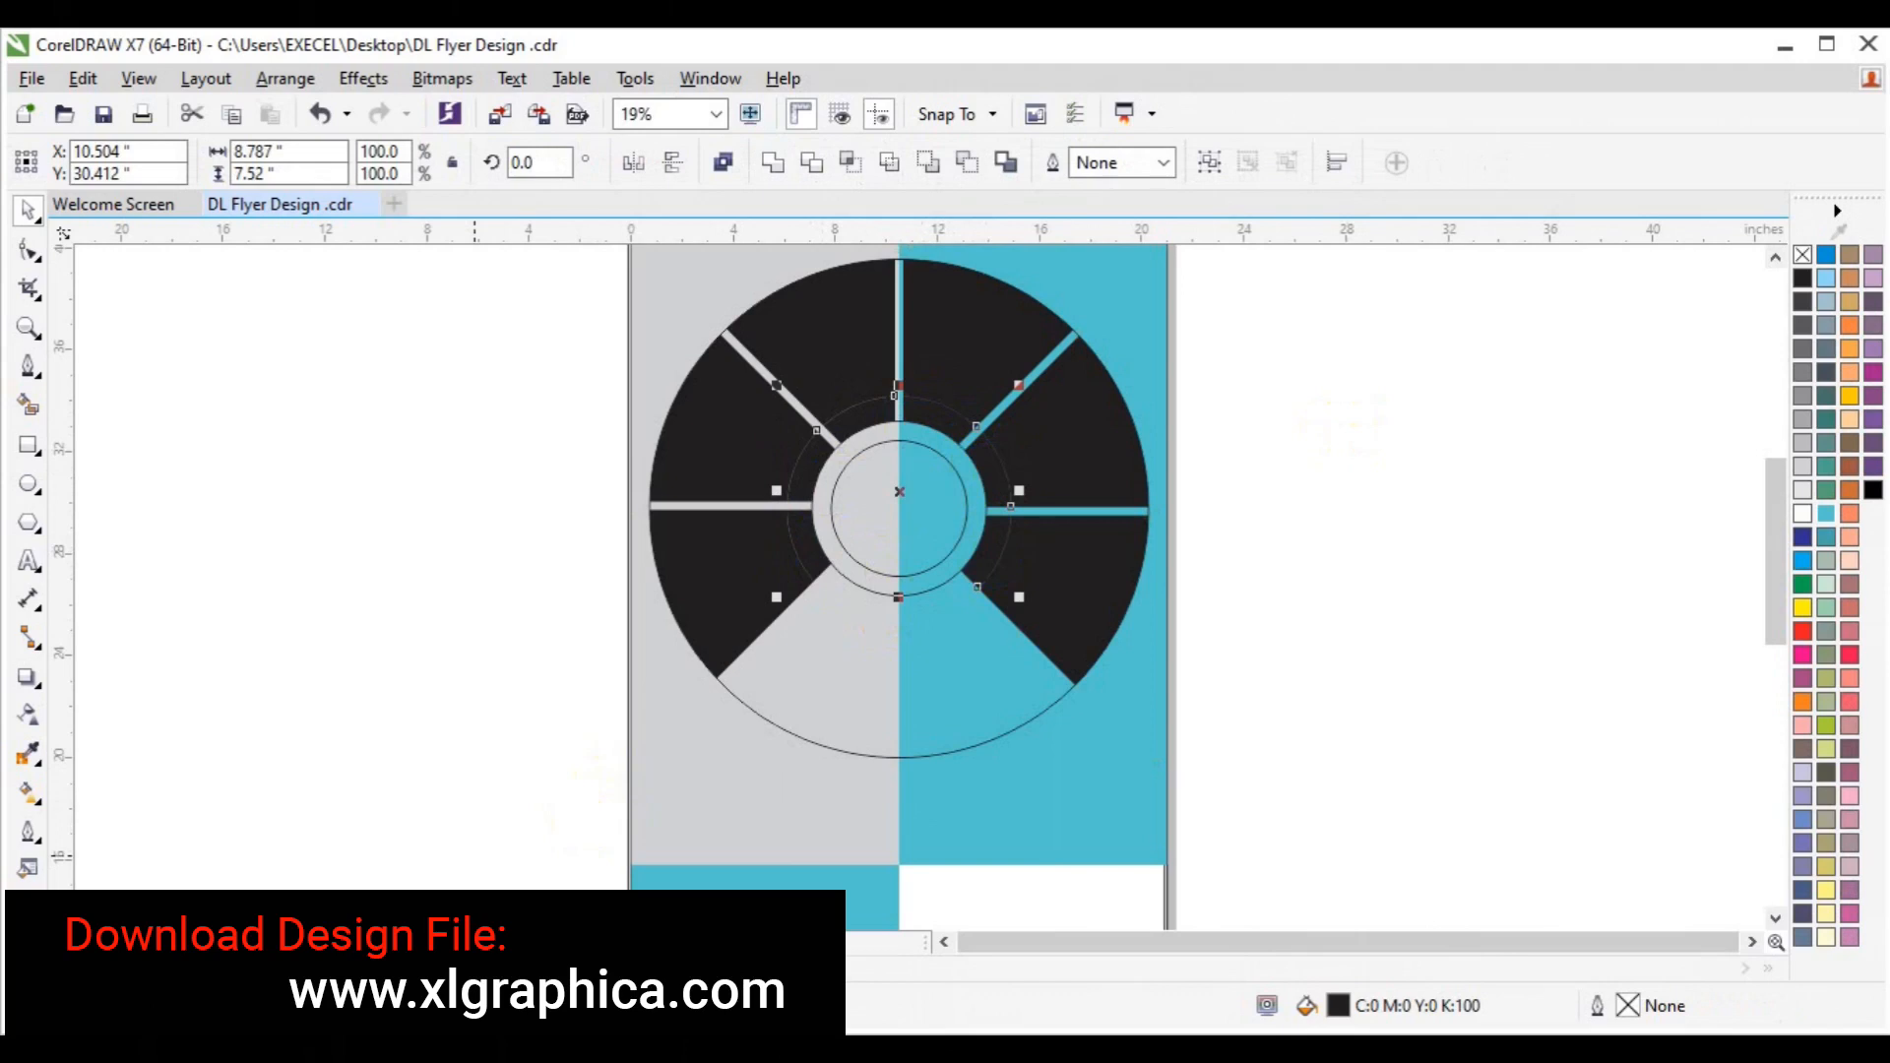
left_click(414, 969)
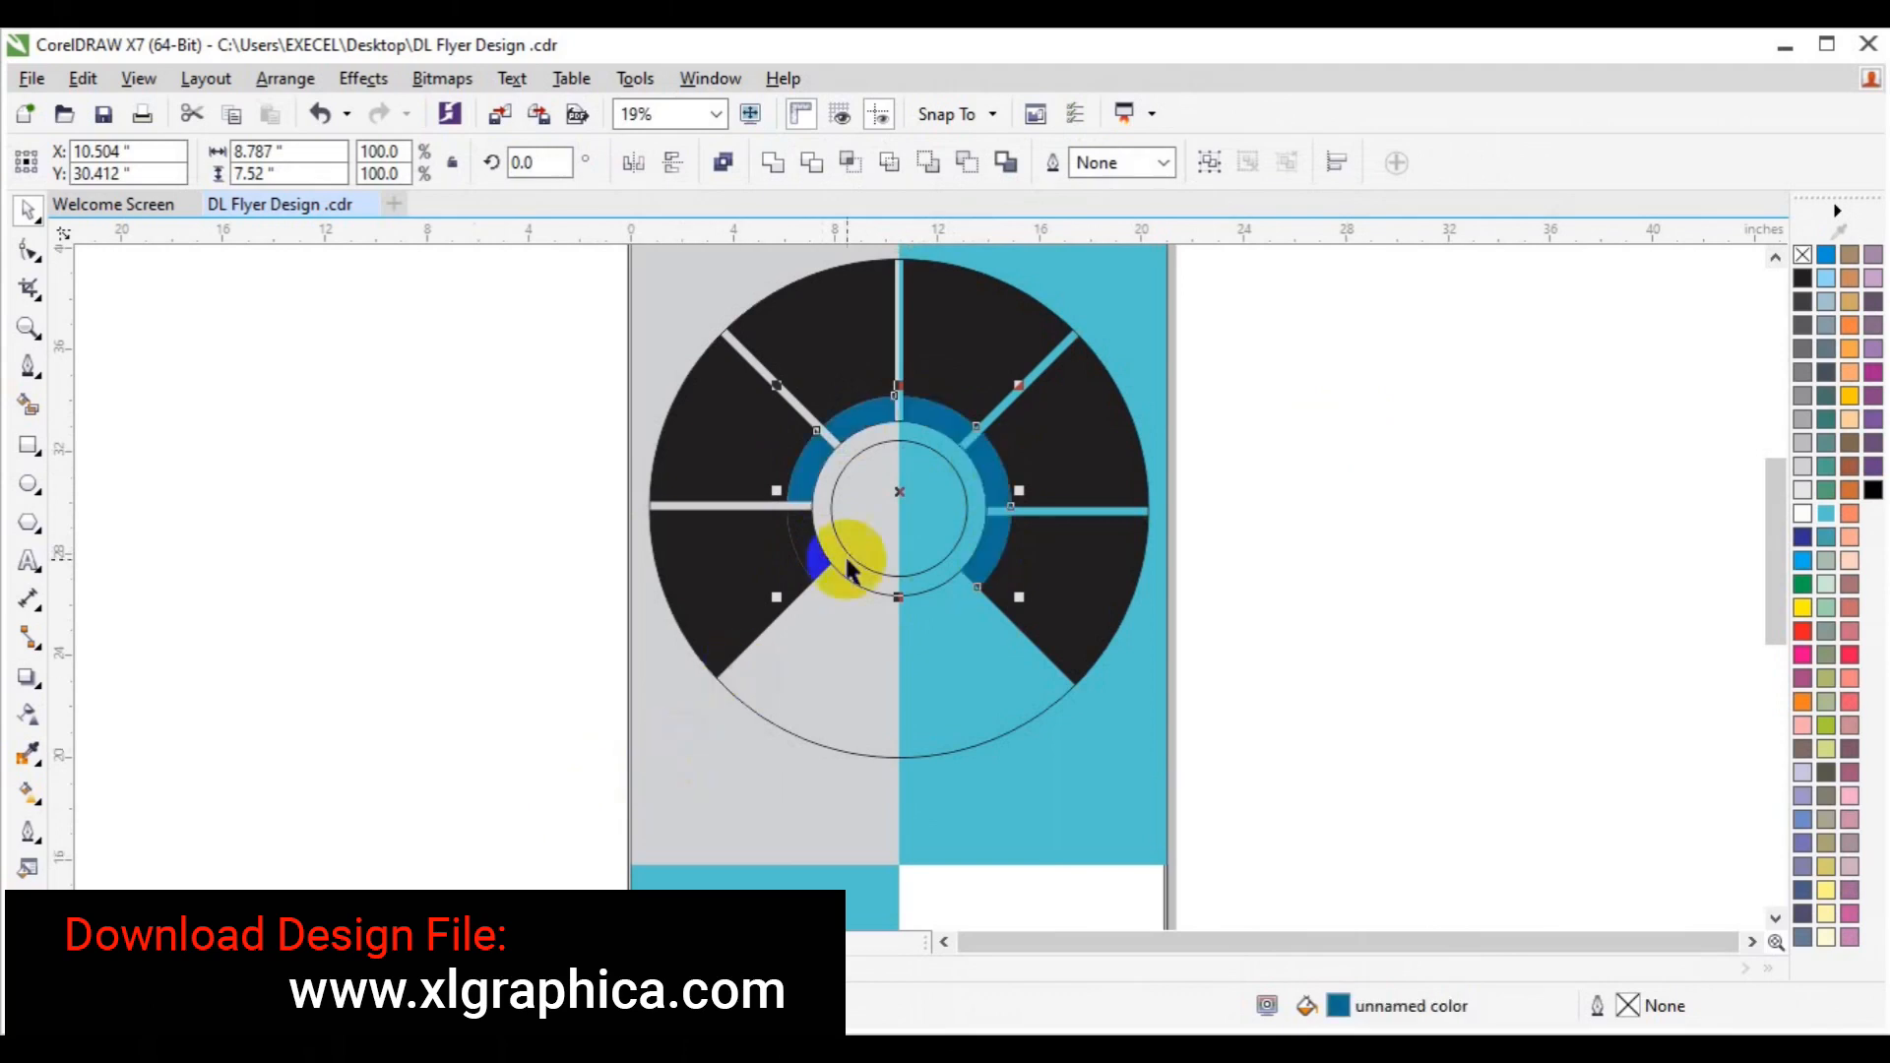
left_click(452, 621)
Fill the central circle of the wheel with black.
left_click(807, 551)
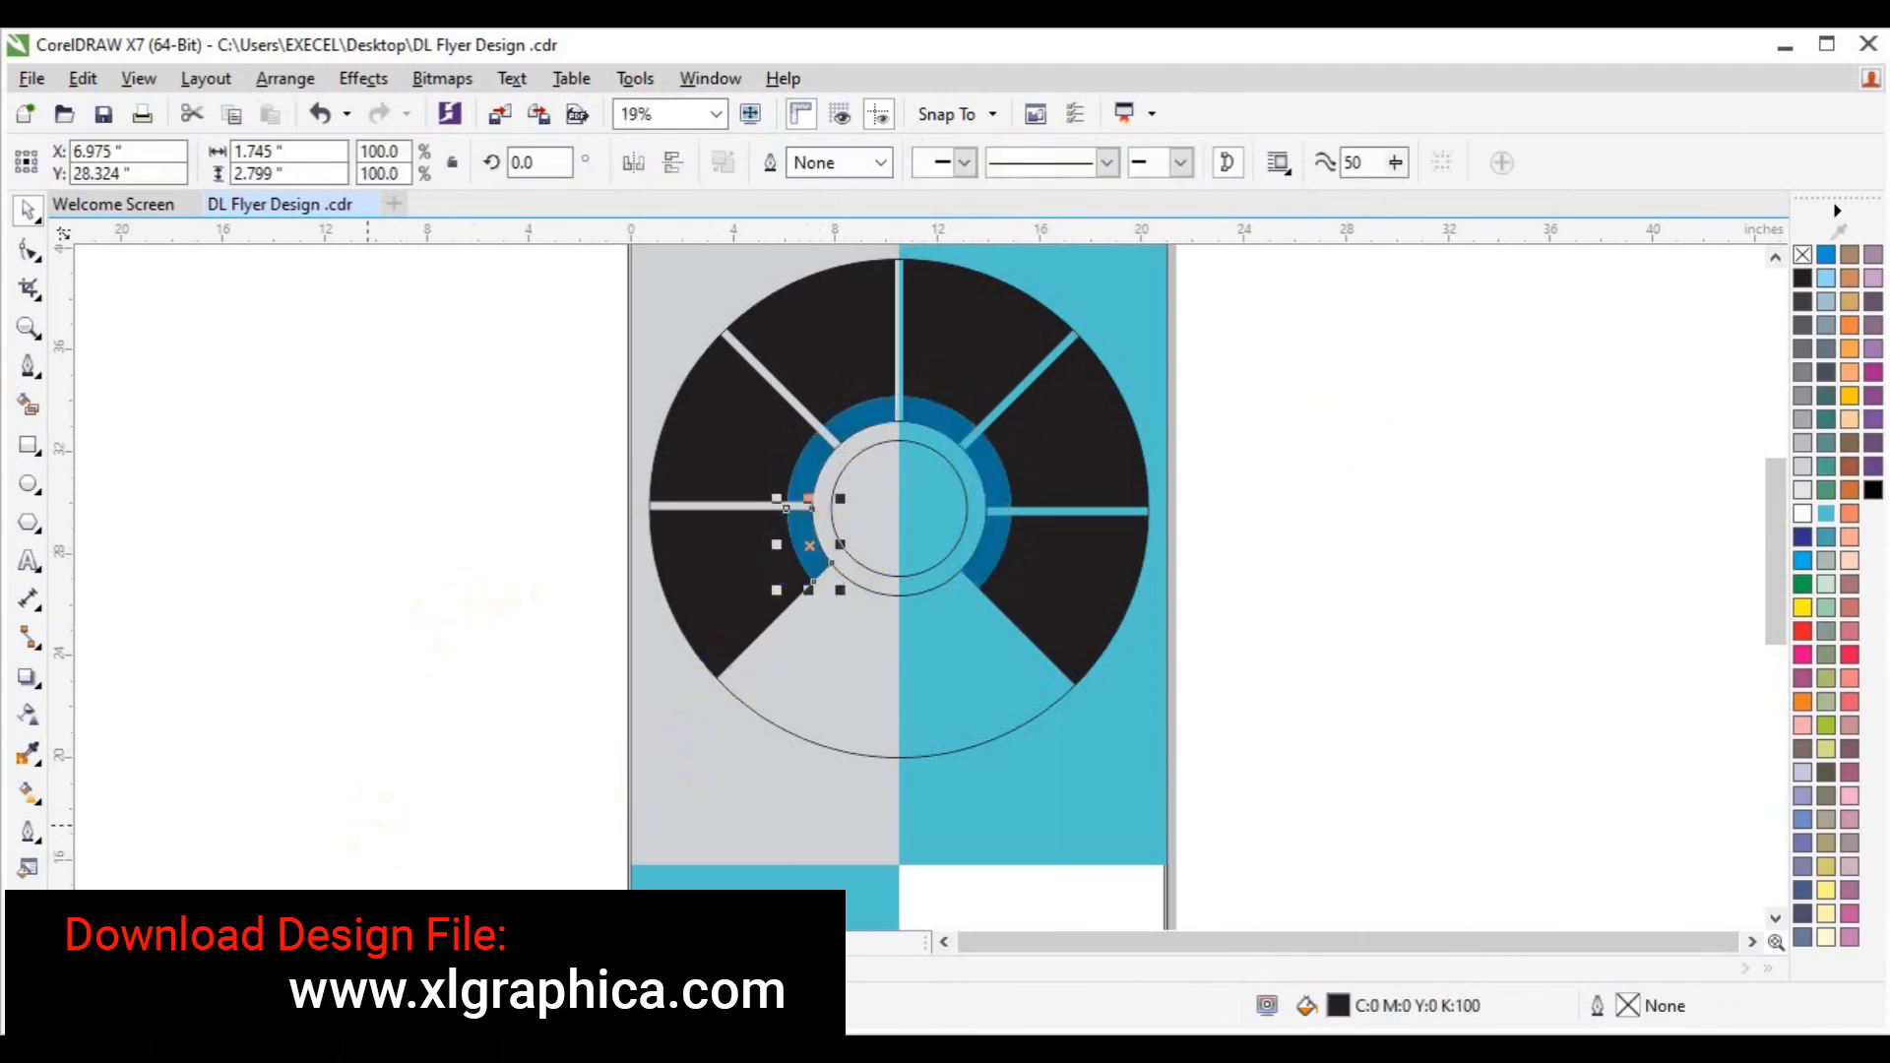
left_click(347, 729)
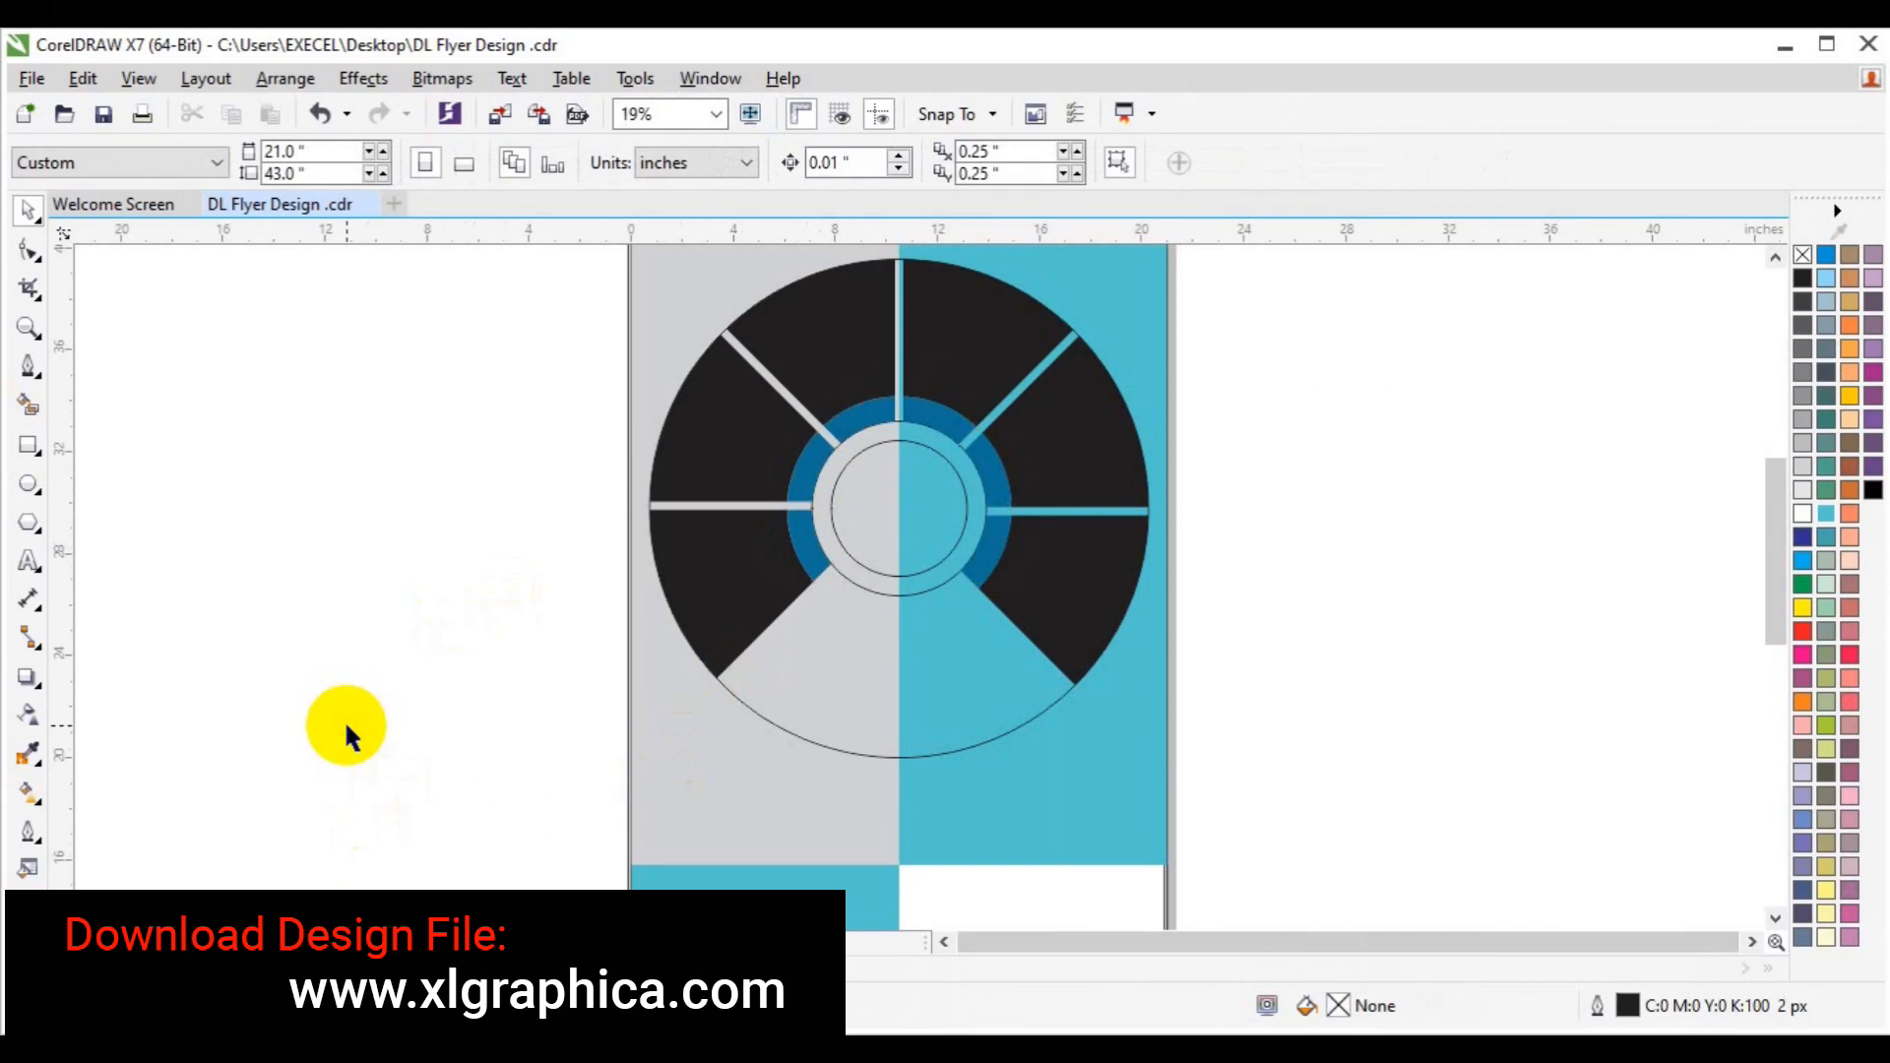
left_click(883, 522)
left_click(1874, 489)
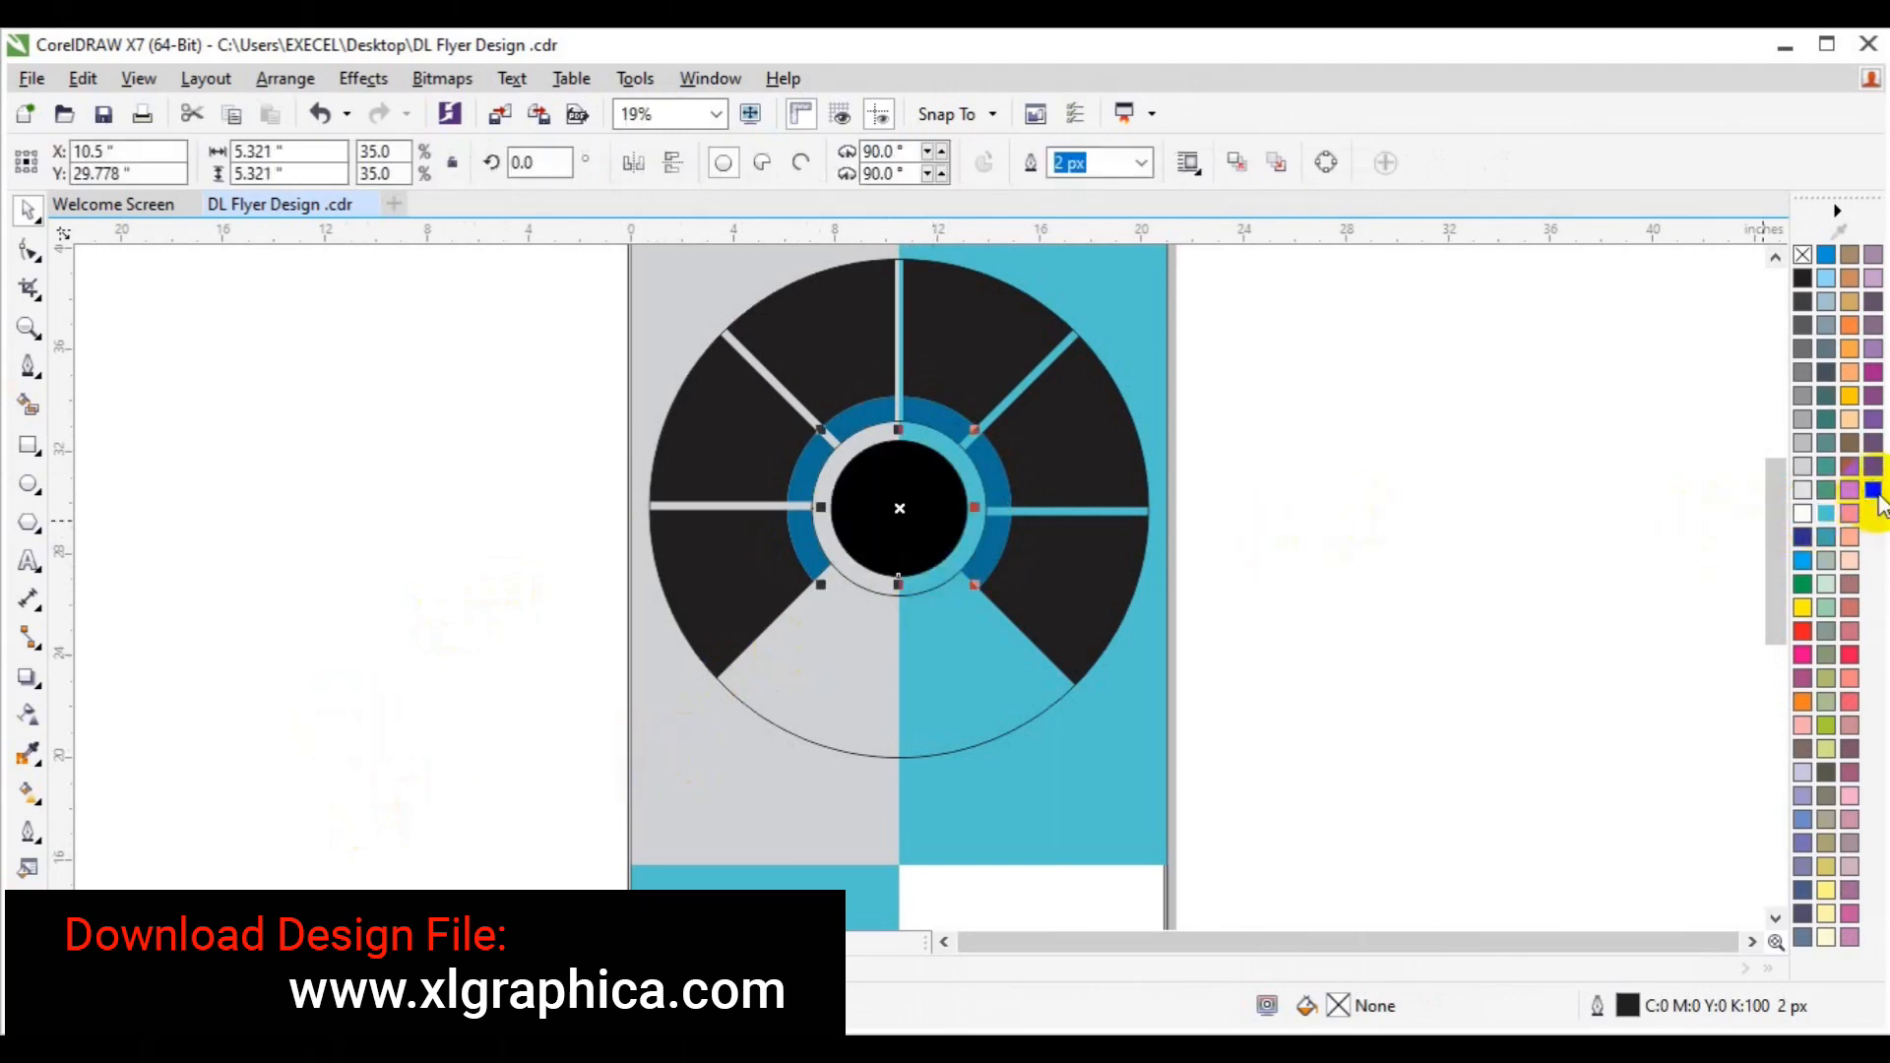
left_click(965, 612)
left_click(938, 584)
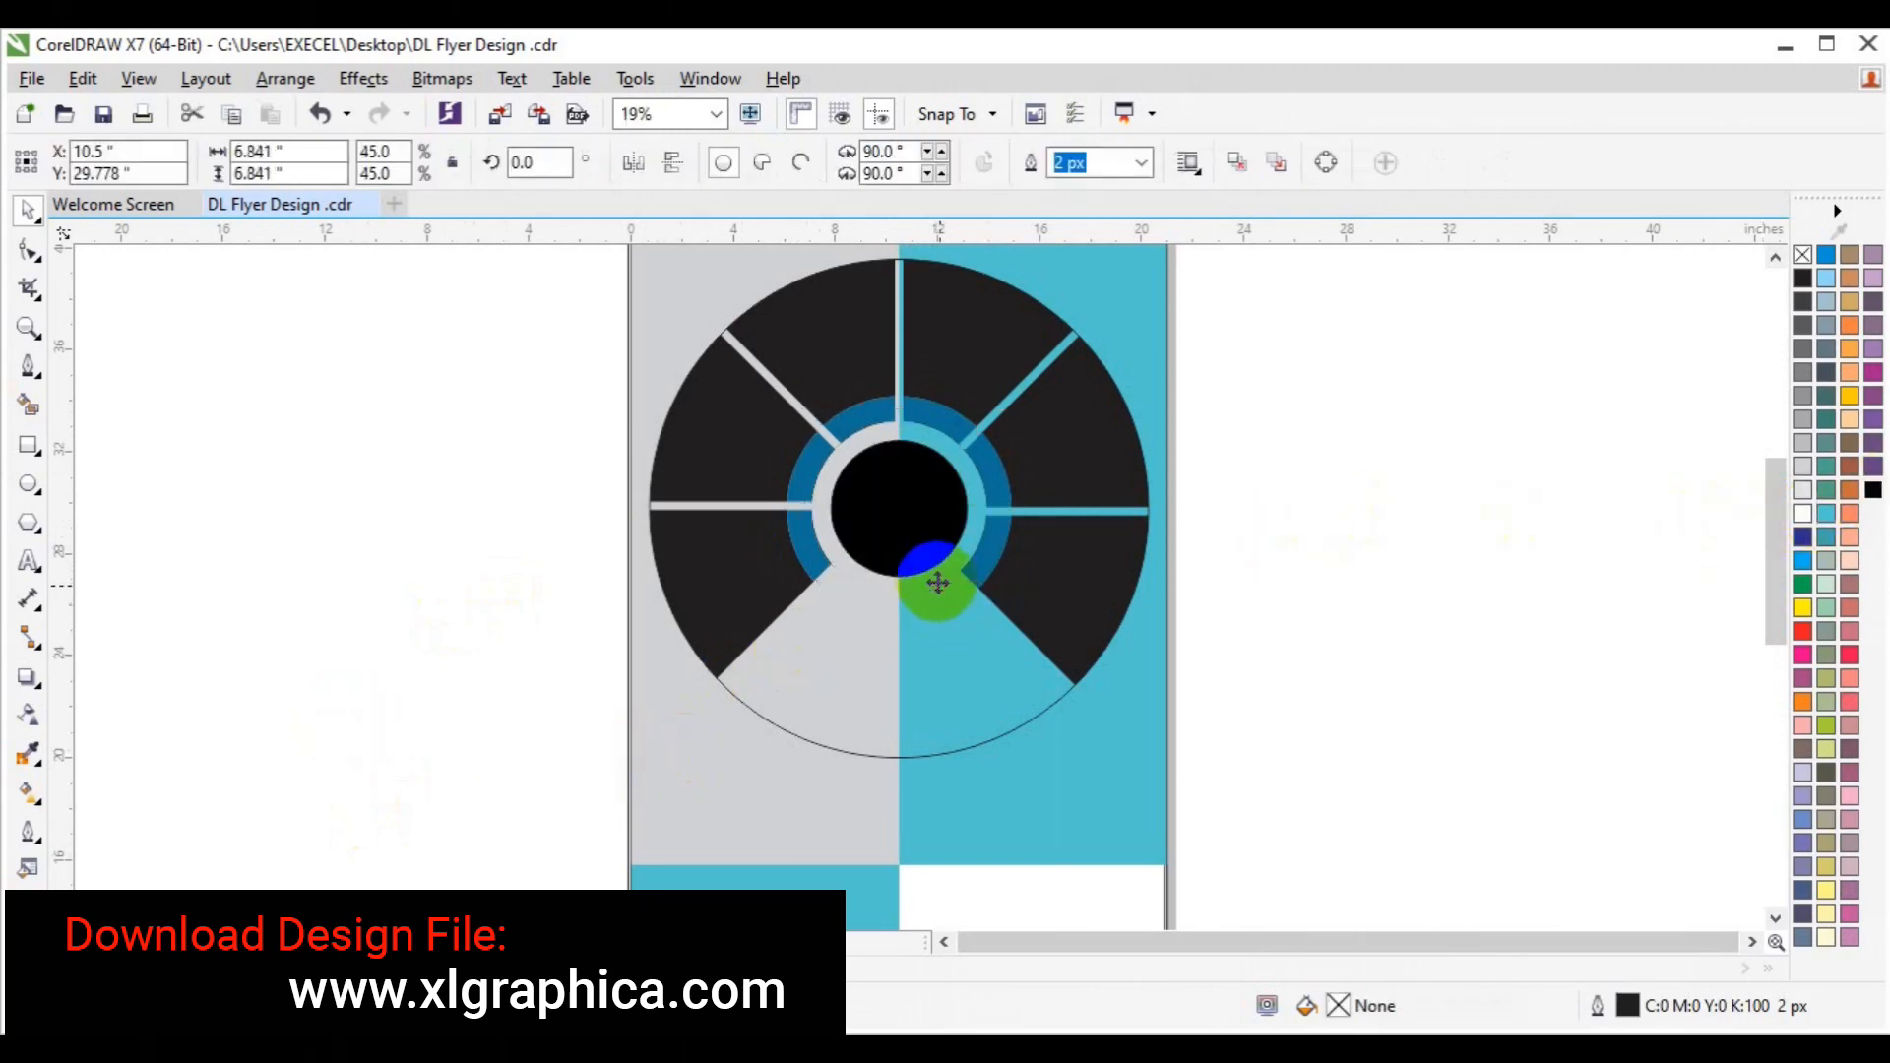
key("Escape")
Delete the outer thin circle and remove the outlines from all wheel shapes.
left_click(825, 724)
key("Delete")
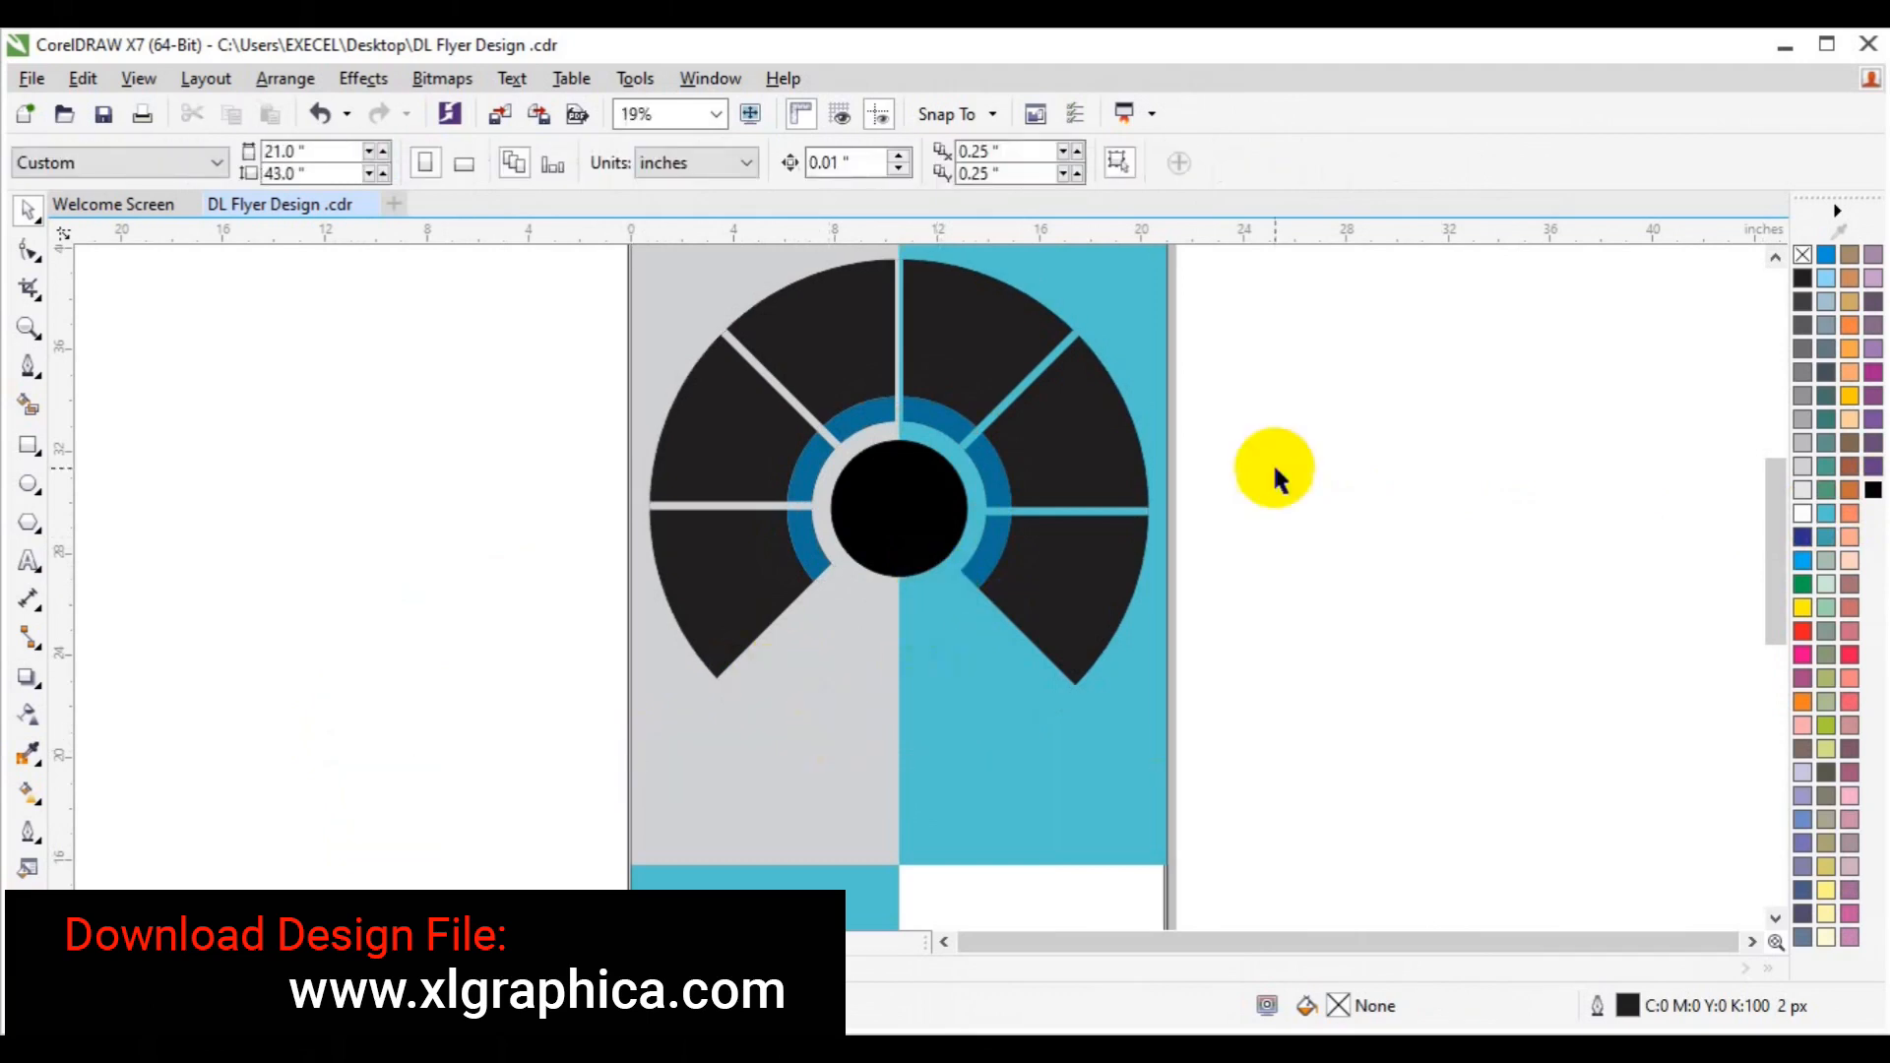
left_click(1775, 257)
left_click(1775, 257)
left_click_drag(516, 403, 1202, 832)
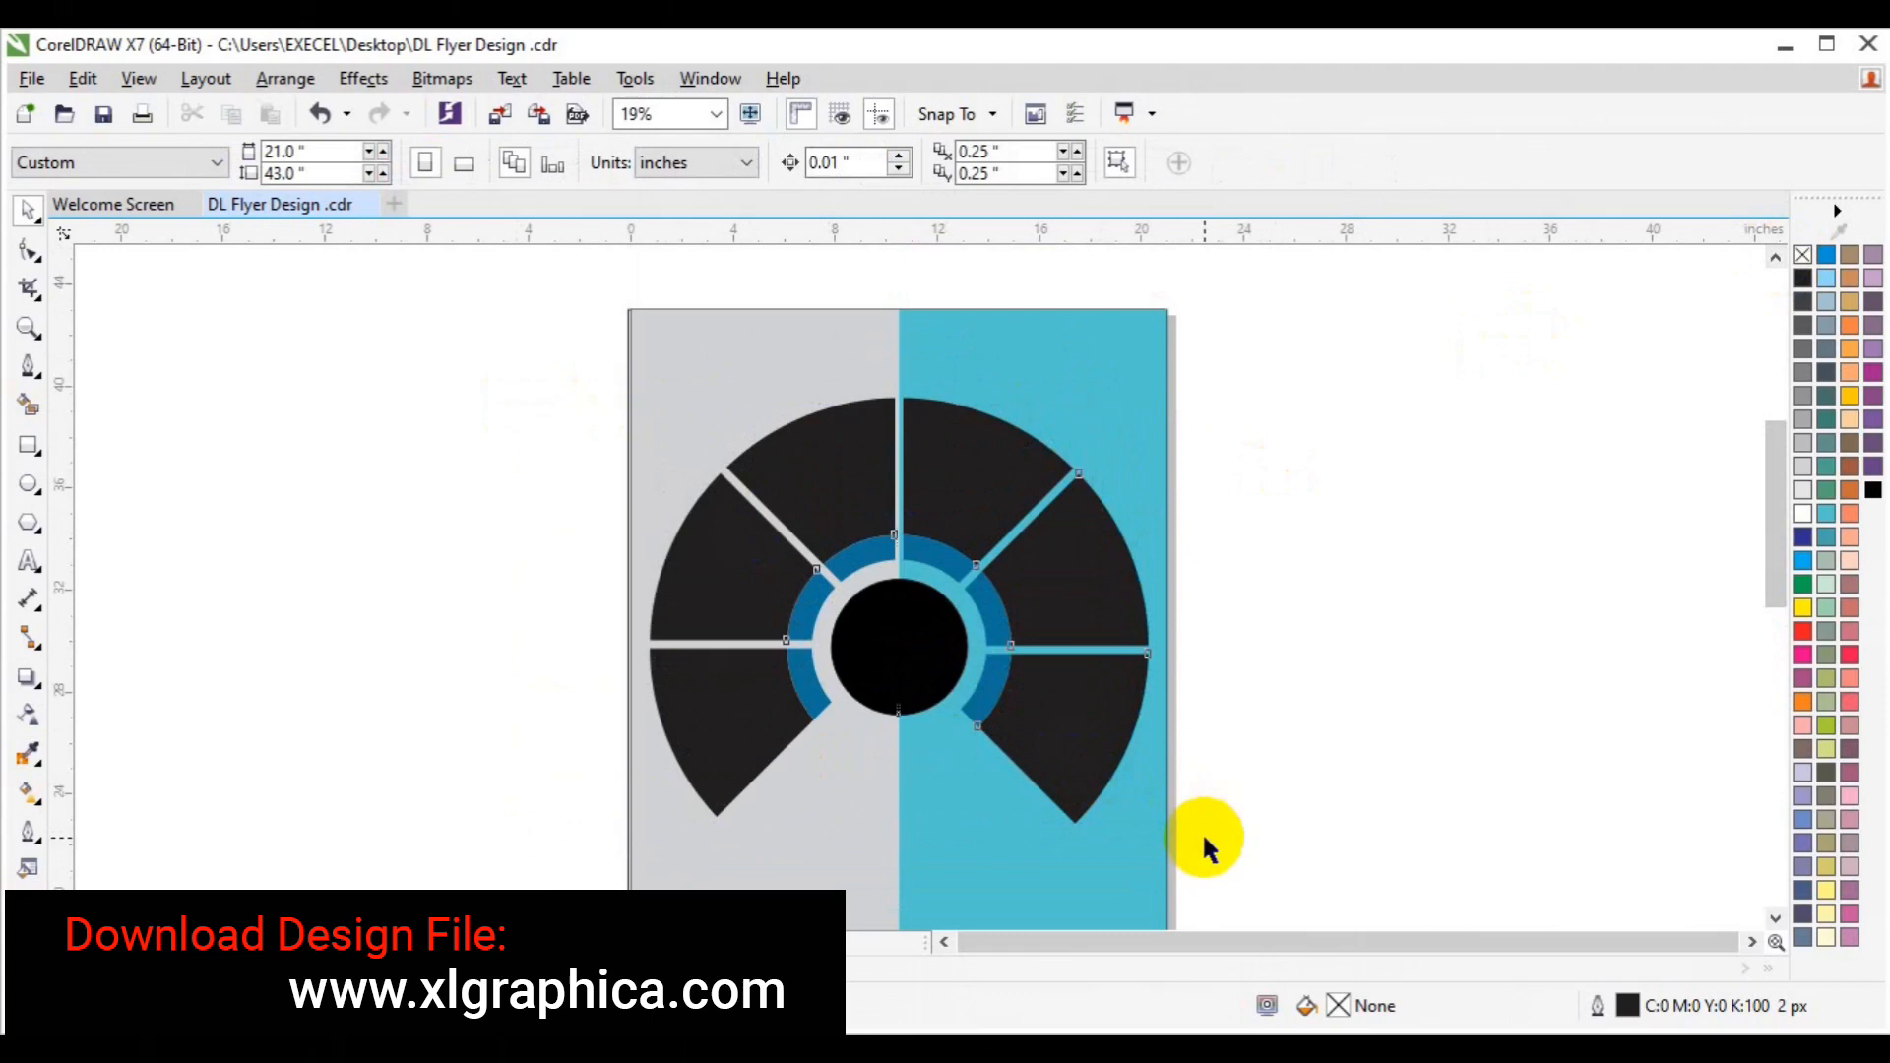
right_click(1800, 260)
left_click(1562, 390)
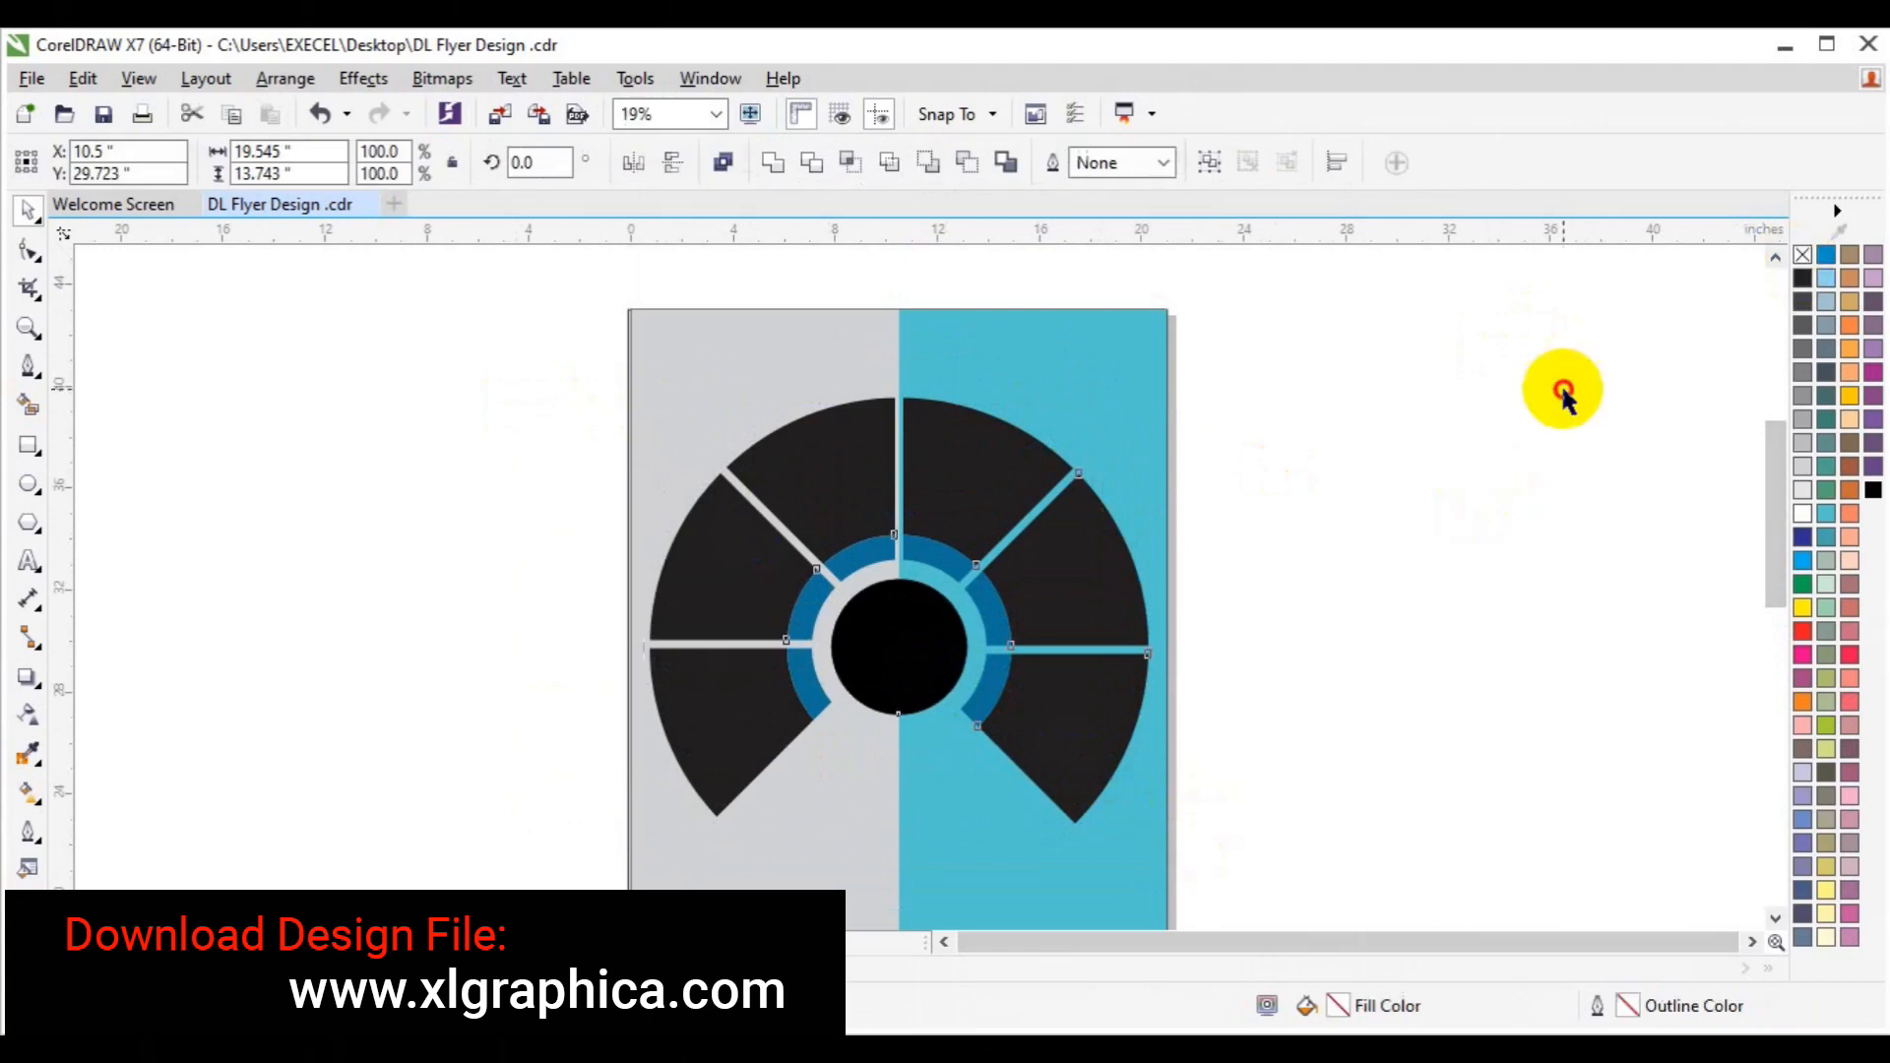
Try moving the grey background rectangle left, then undo the move.
left_click(631, 375)
left_click_drag(634, 367, 561, 367)
key("ctrl+z")
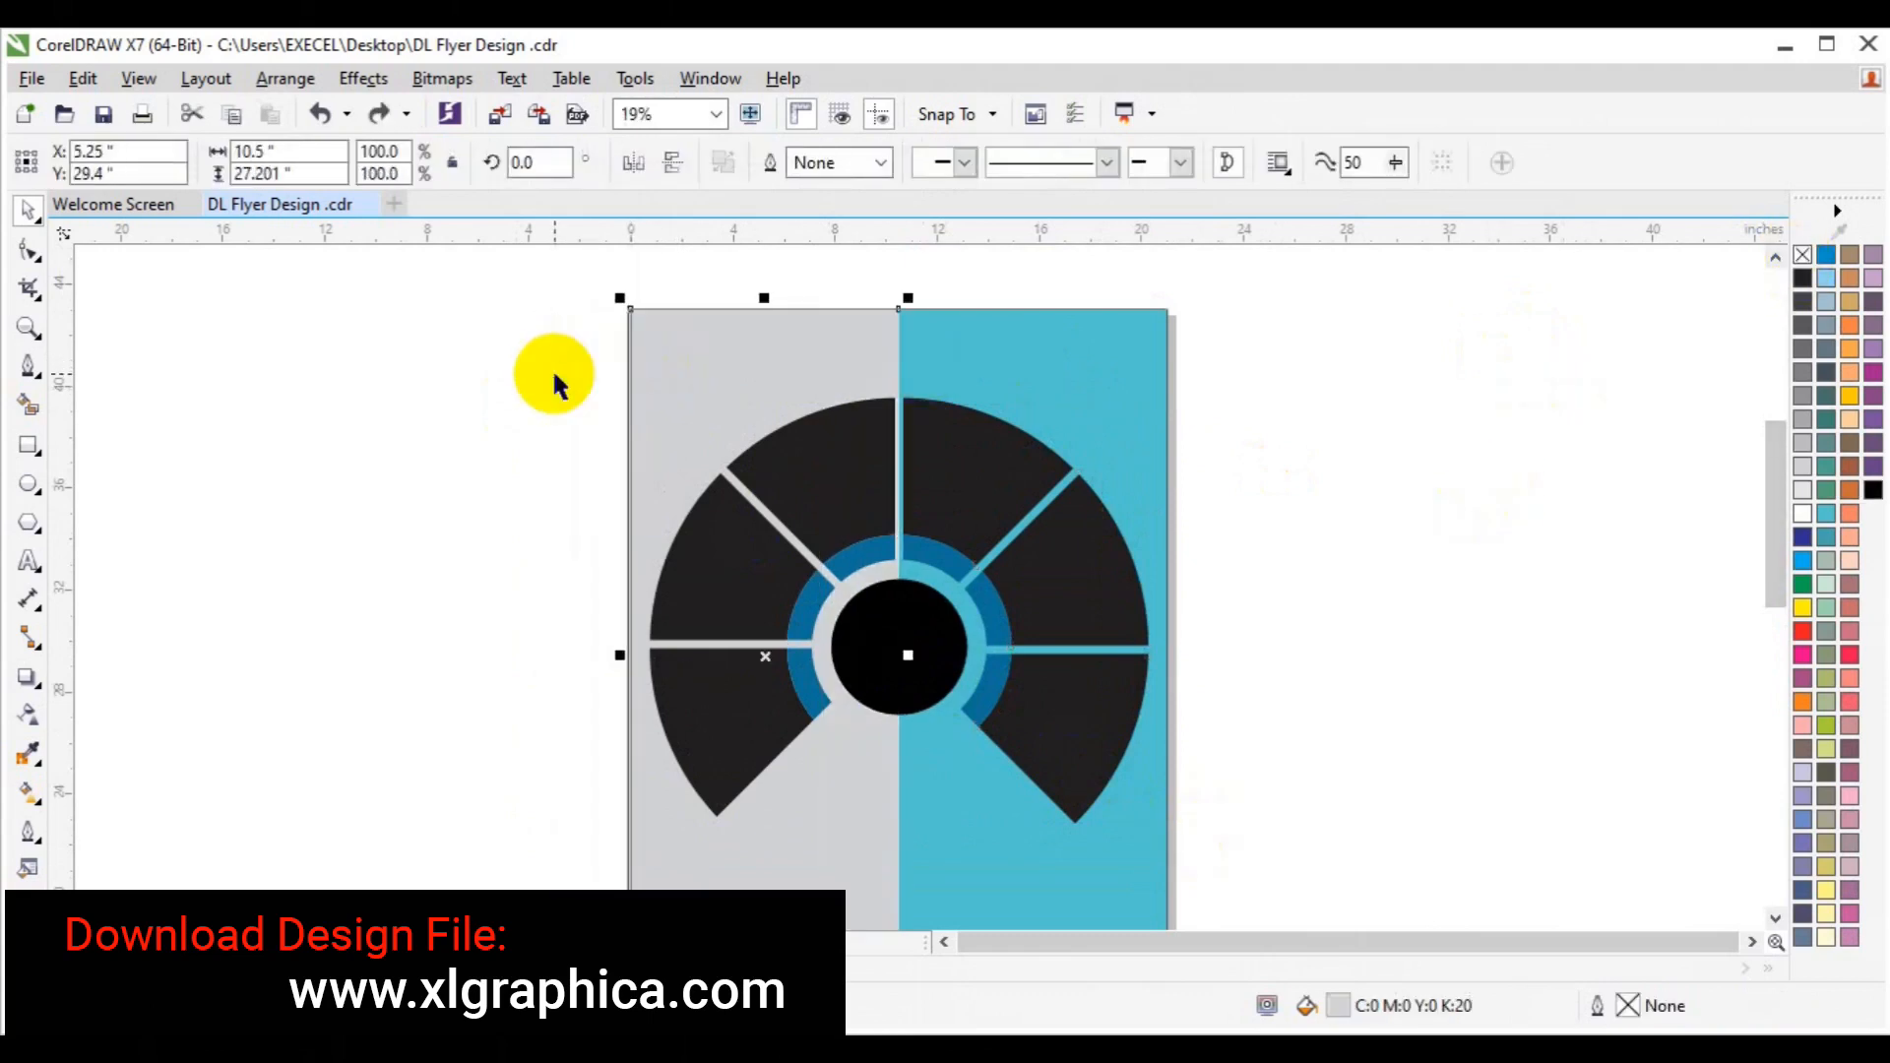
left_click(1722, 810)
Delete the two leftover rectangles at the bottom of the flyer.
left_click(1775, 918)
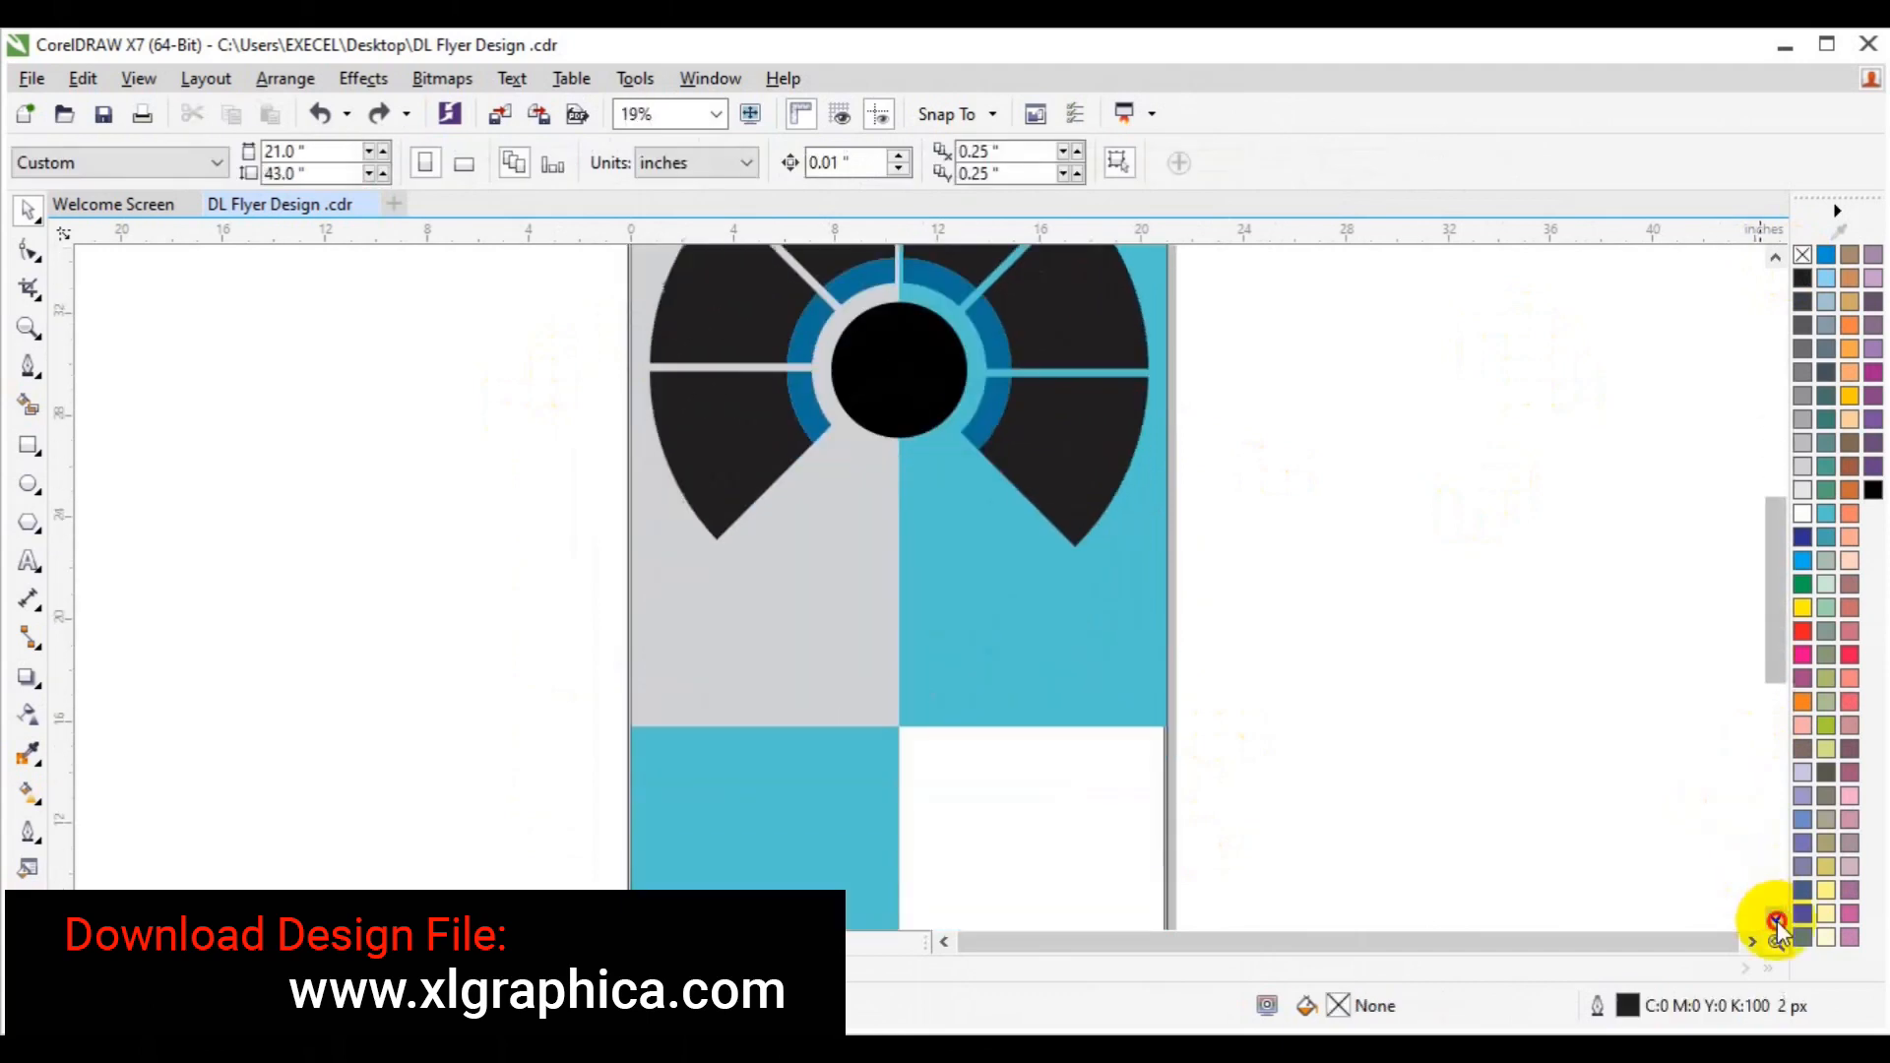
left_click(1129, 850)
key("Delete")
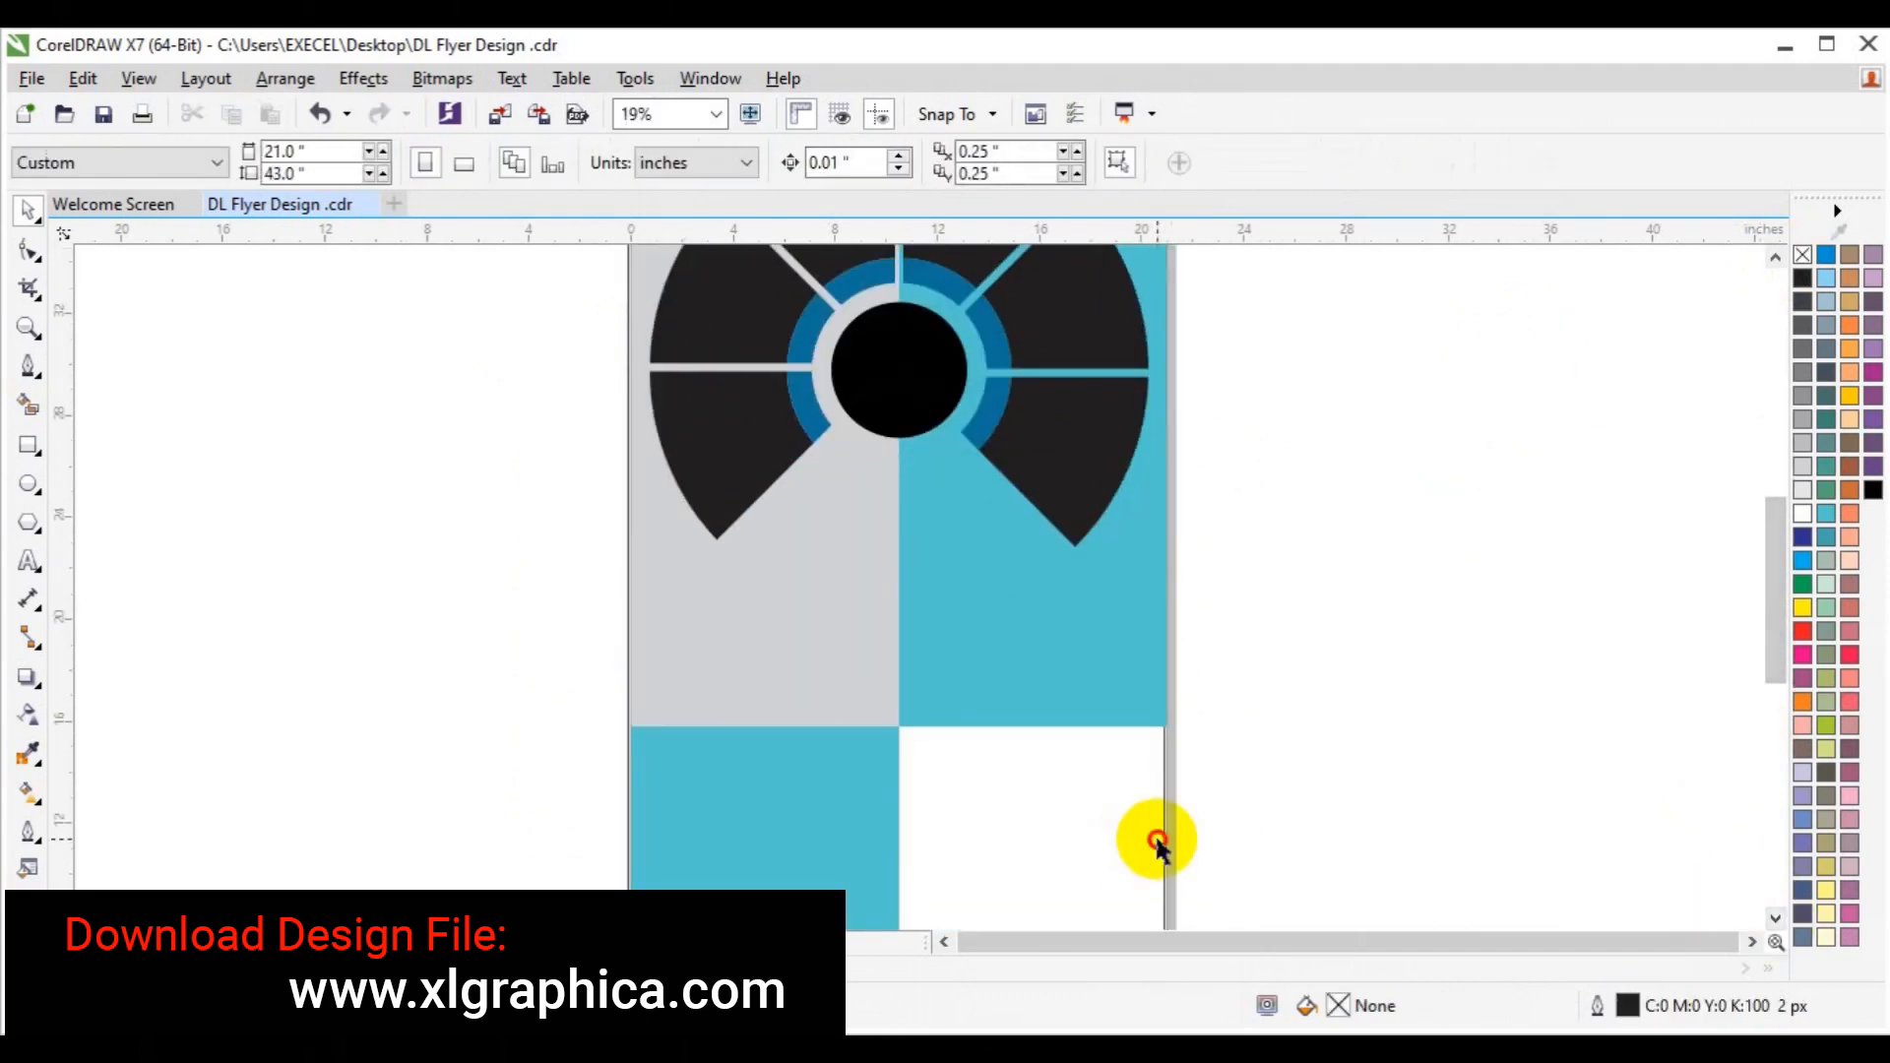
left_click(1159, 839)
key("Delete")
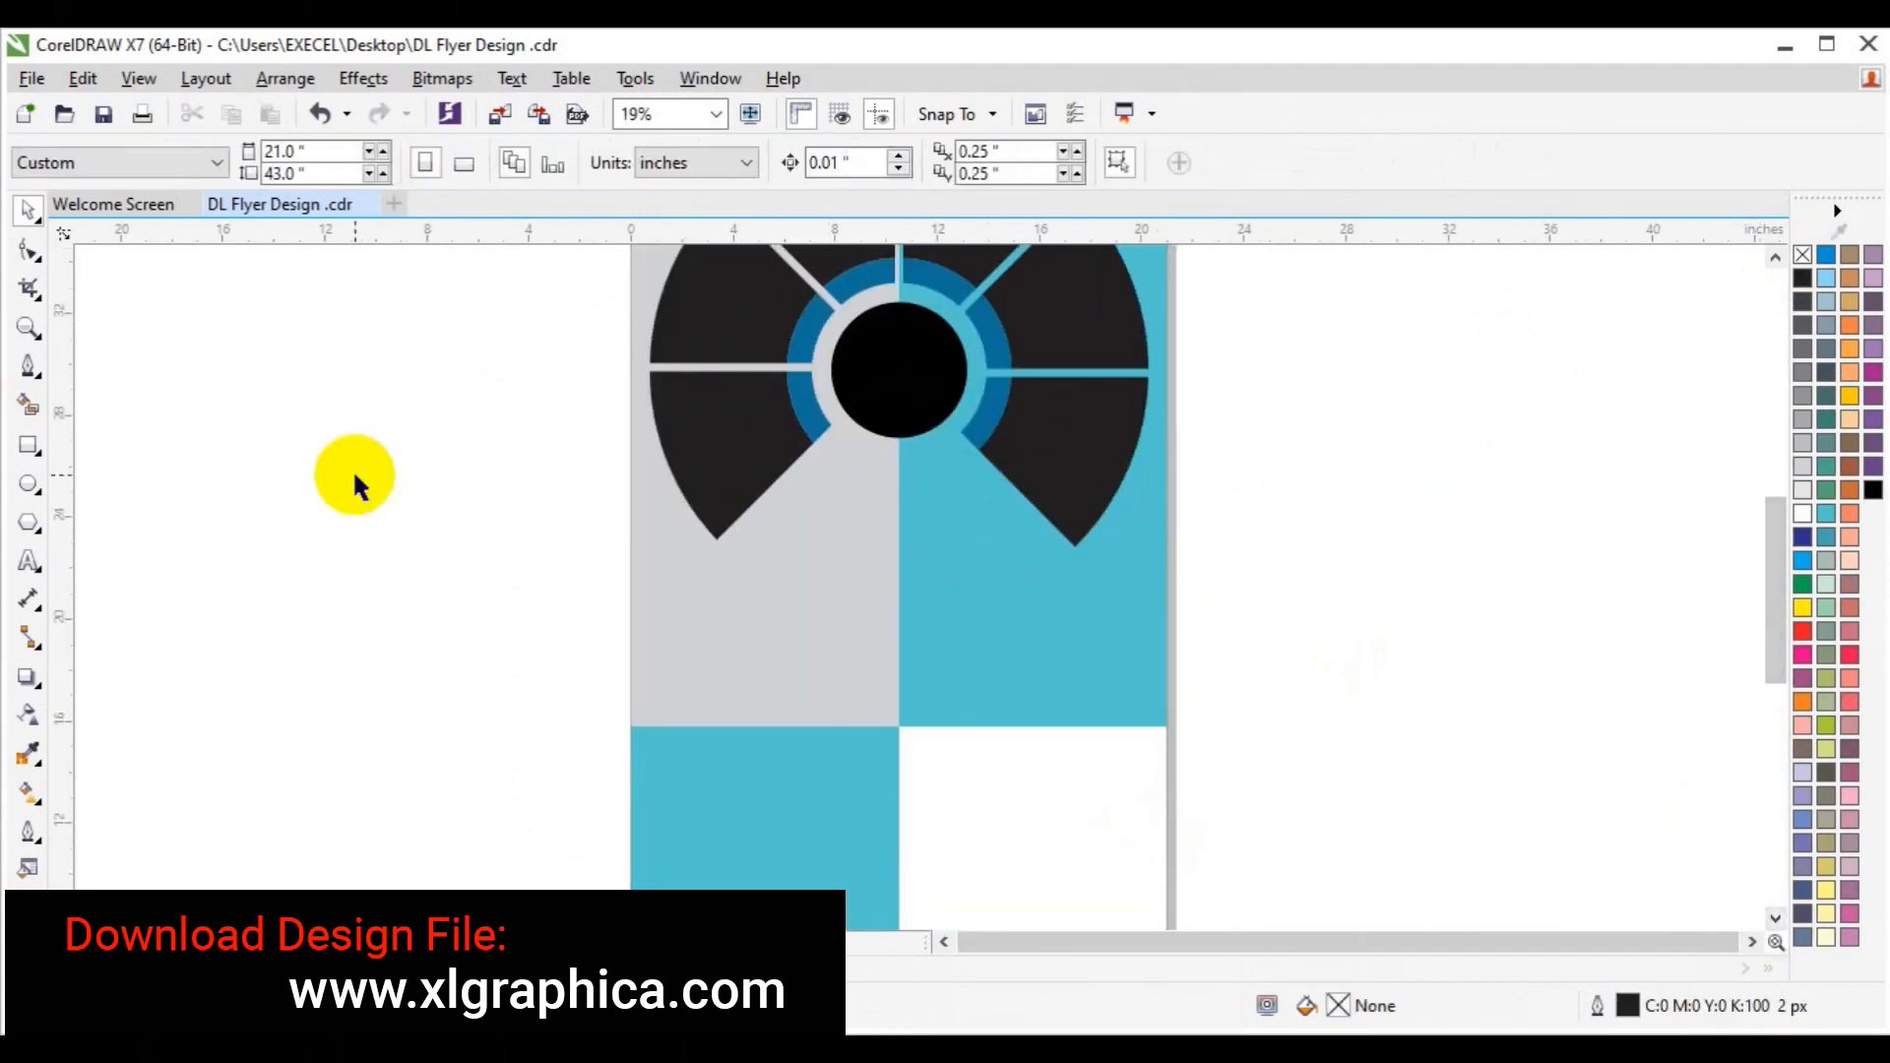
Zoom to the whole page and bring the page-sized rectangle To Front of Page.
left_click(27, 328)
left_click(199, 168)
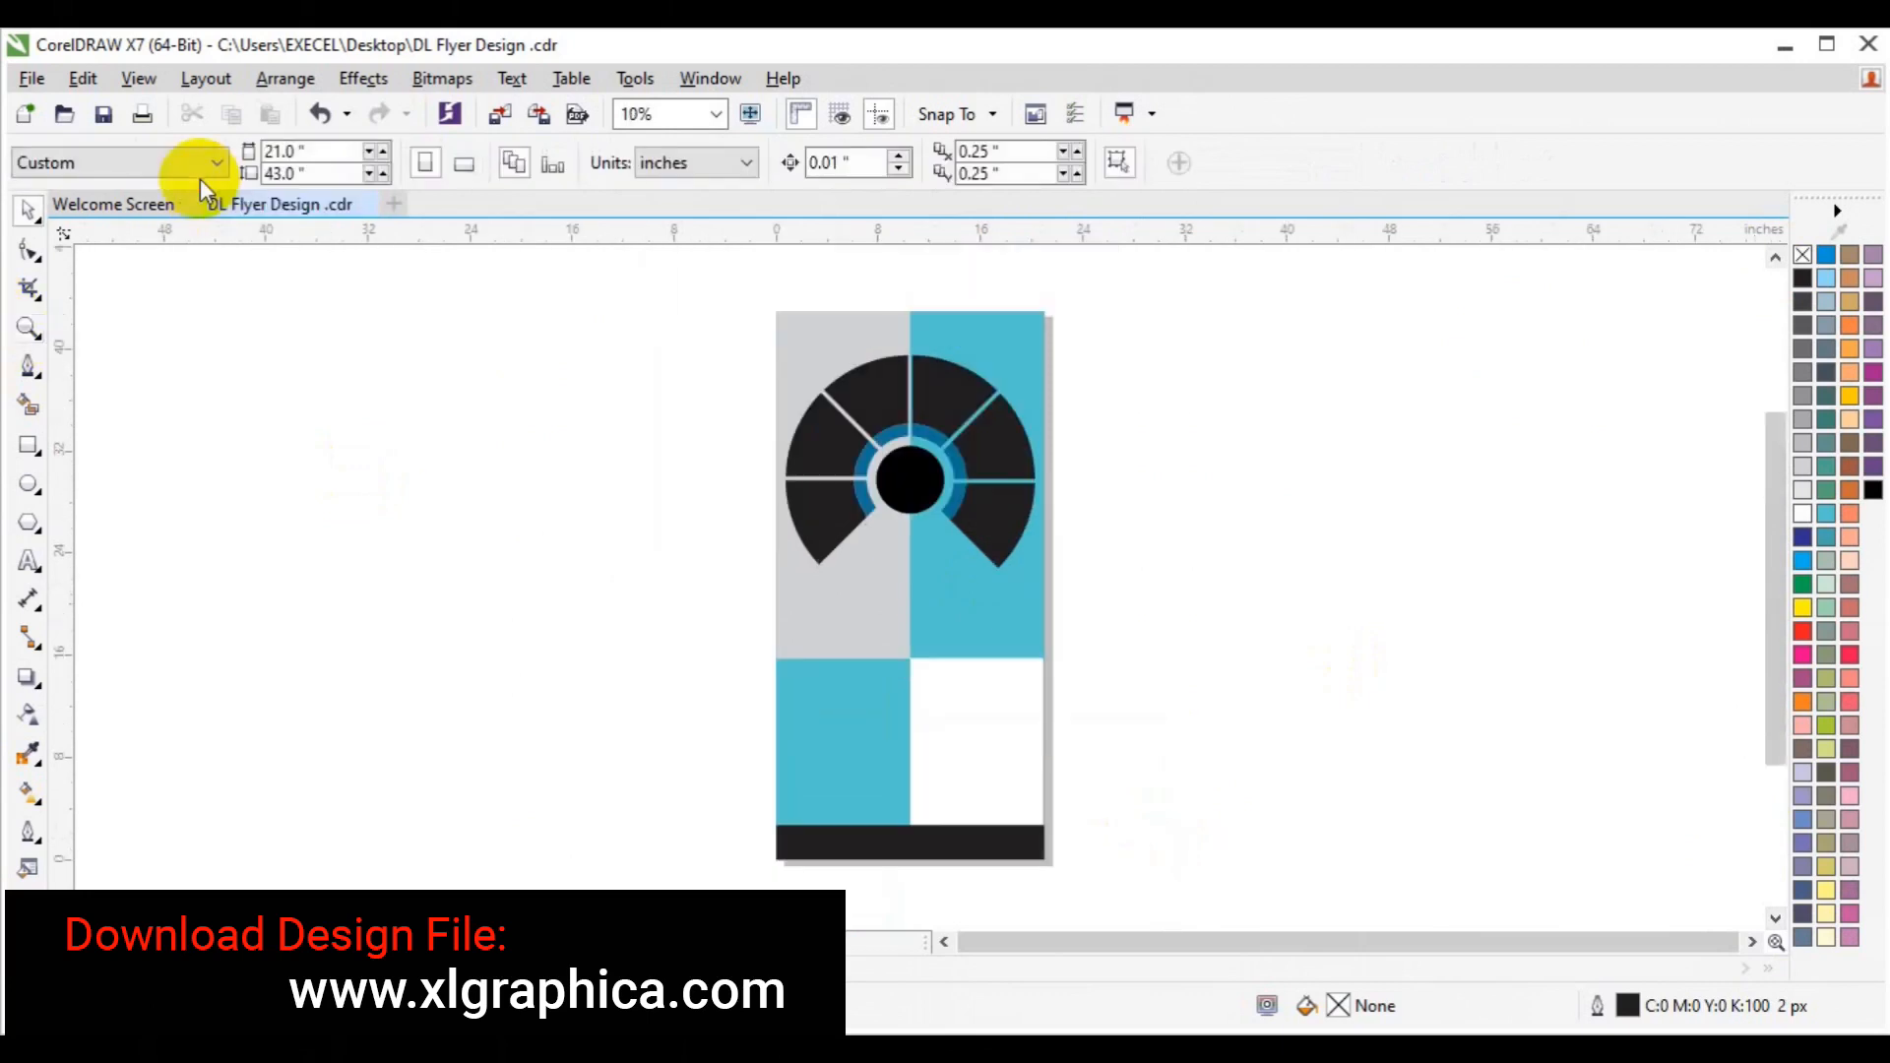
left_click(23, 449)
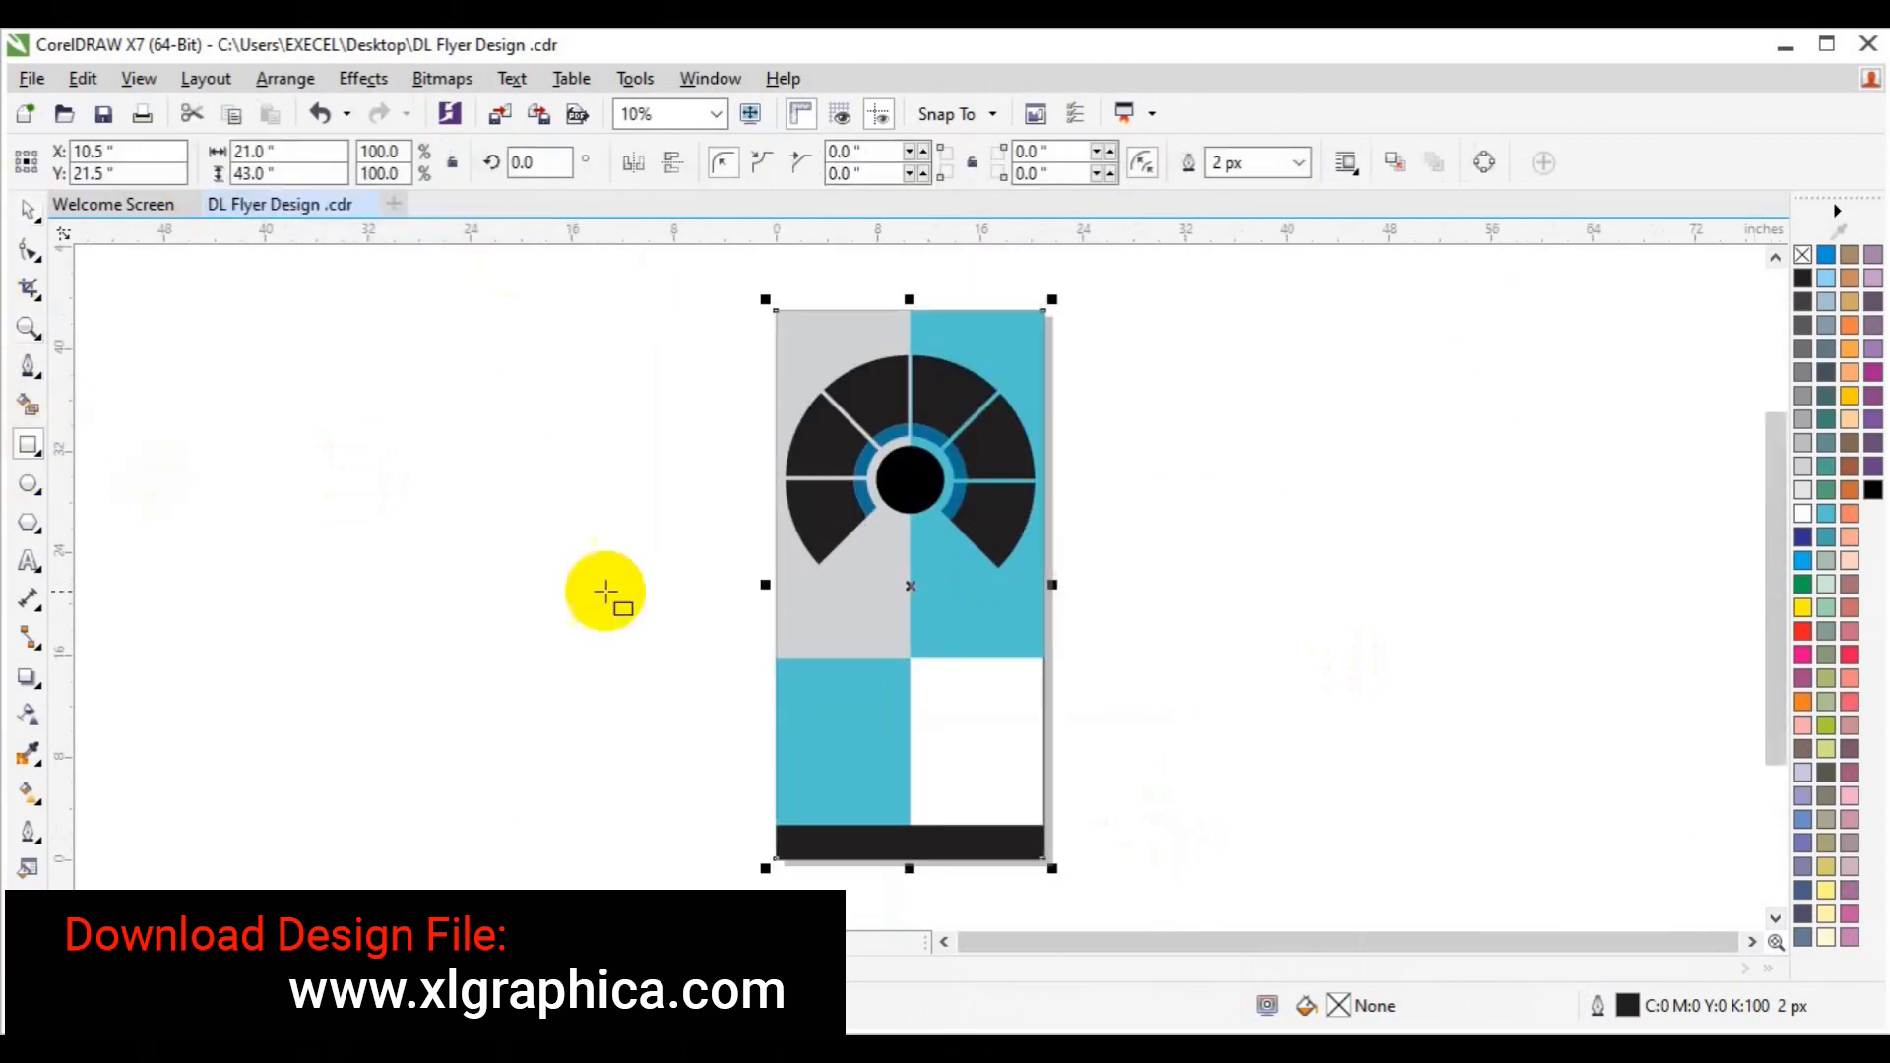
right_click(913, 587)
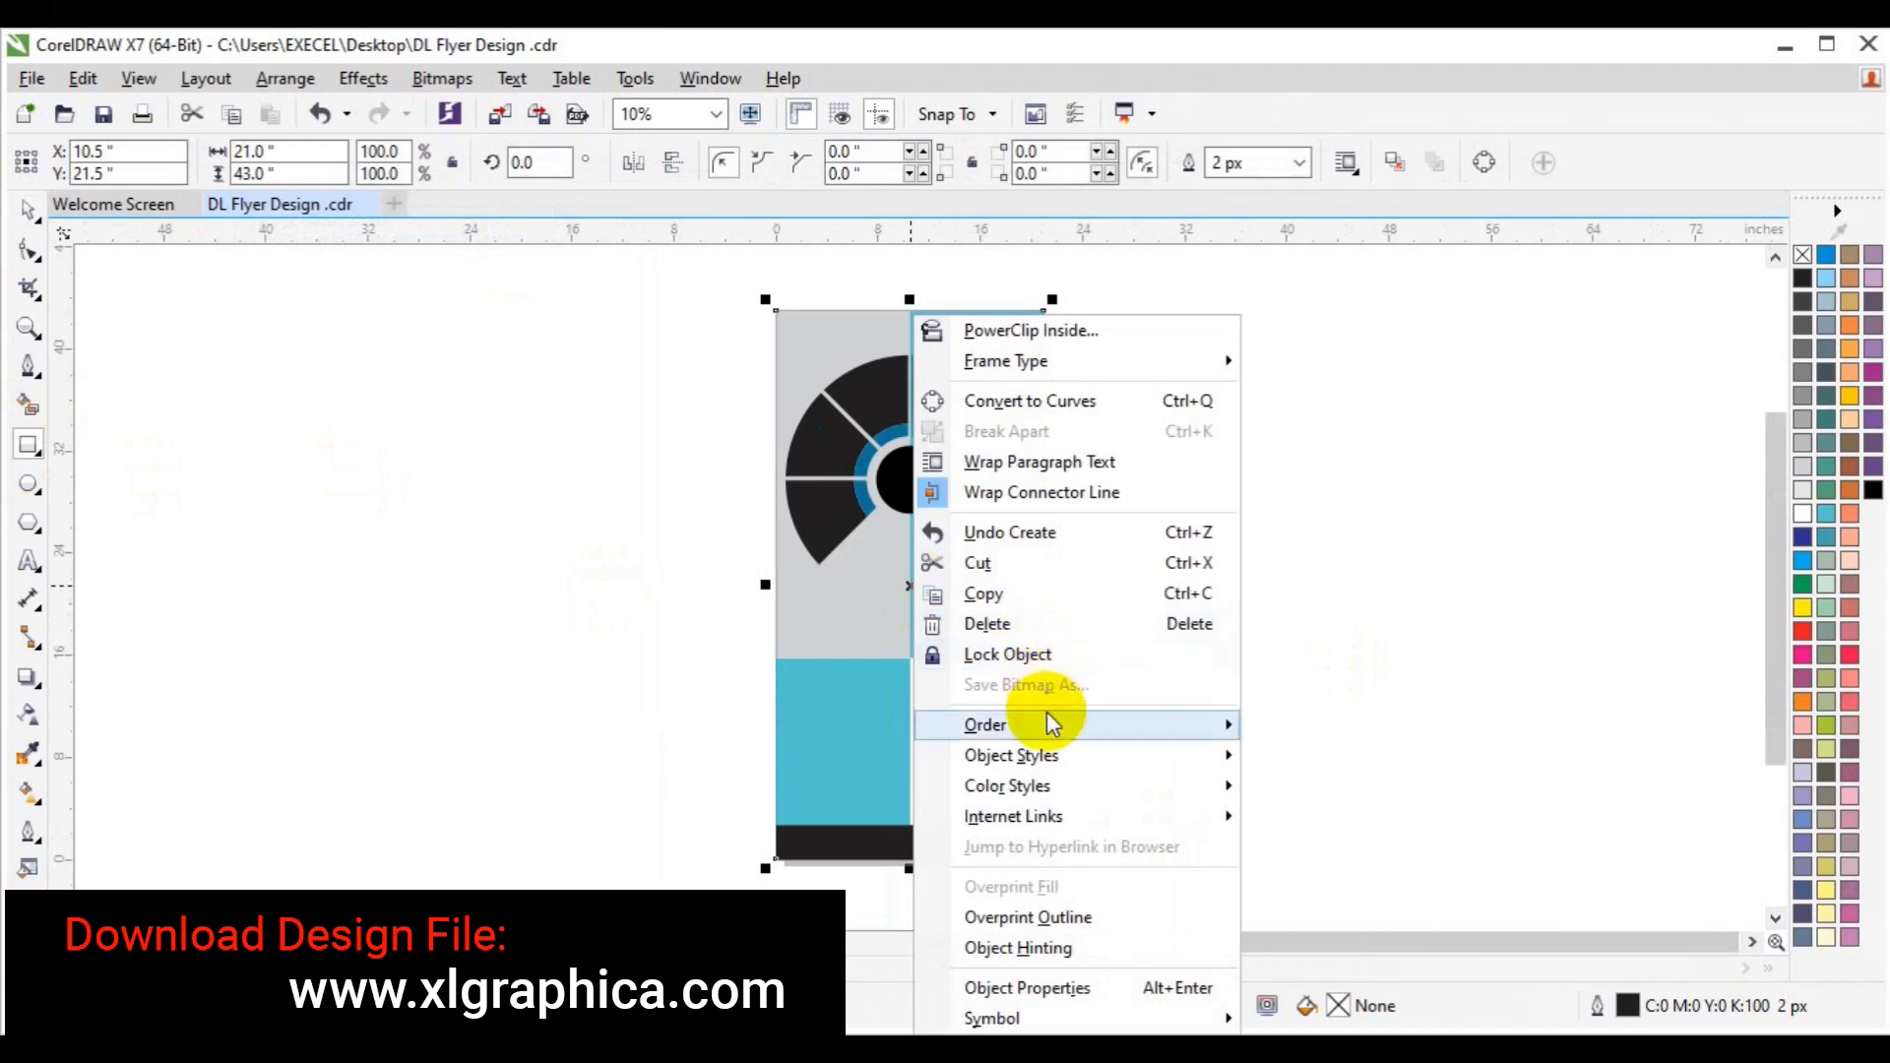
mouse_move(1253, 726)
left_click(1350, 726)
Deselect everything and save the flyer.
left_click(27, 209)
left_click(357, 543)
key("ctrl+s")
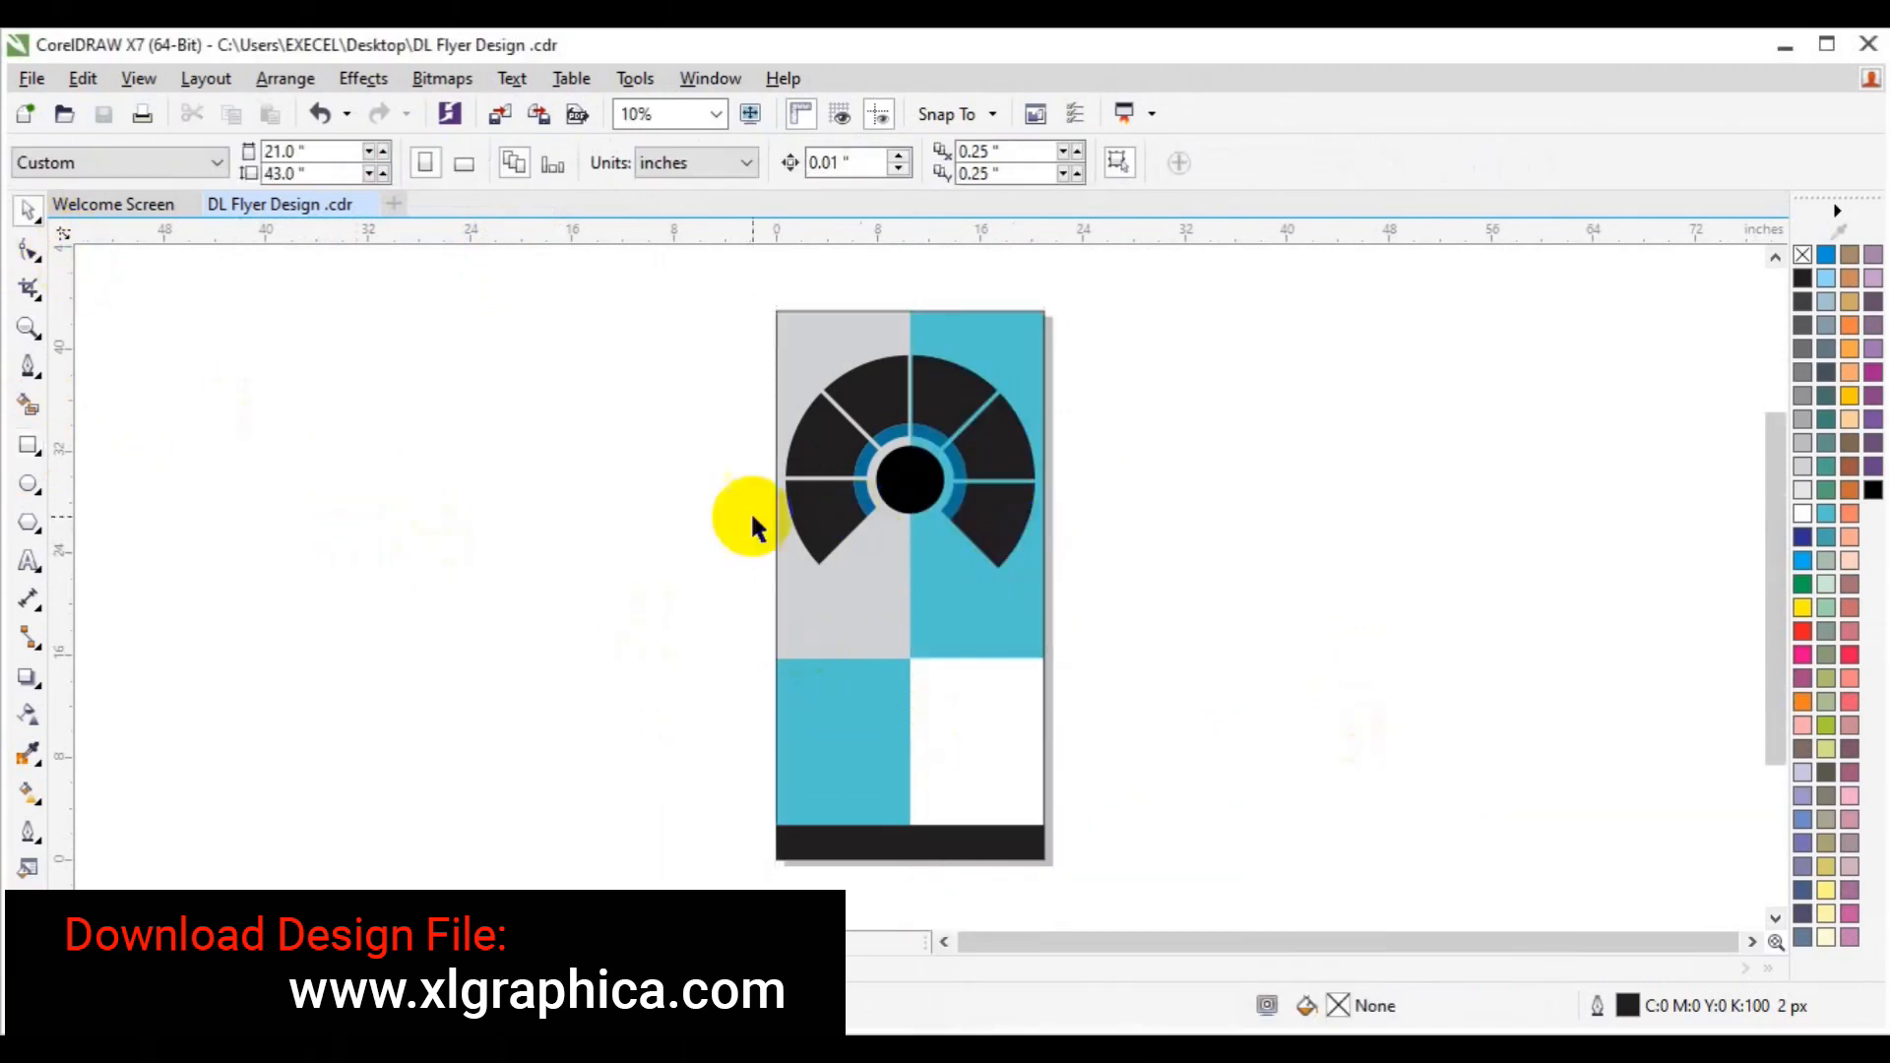
Start an import from Desktop > freepik stockpoto and select the beauty02, beauty01 and beaty03 photos.
left_click(502, 120)
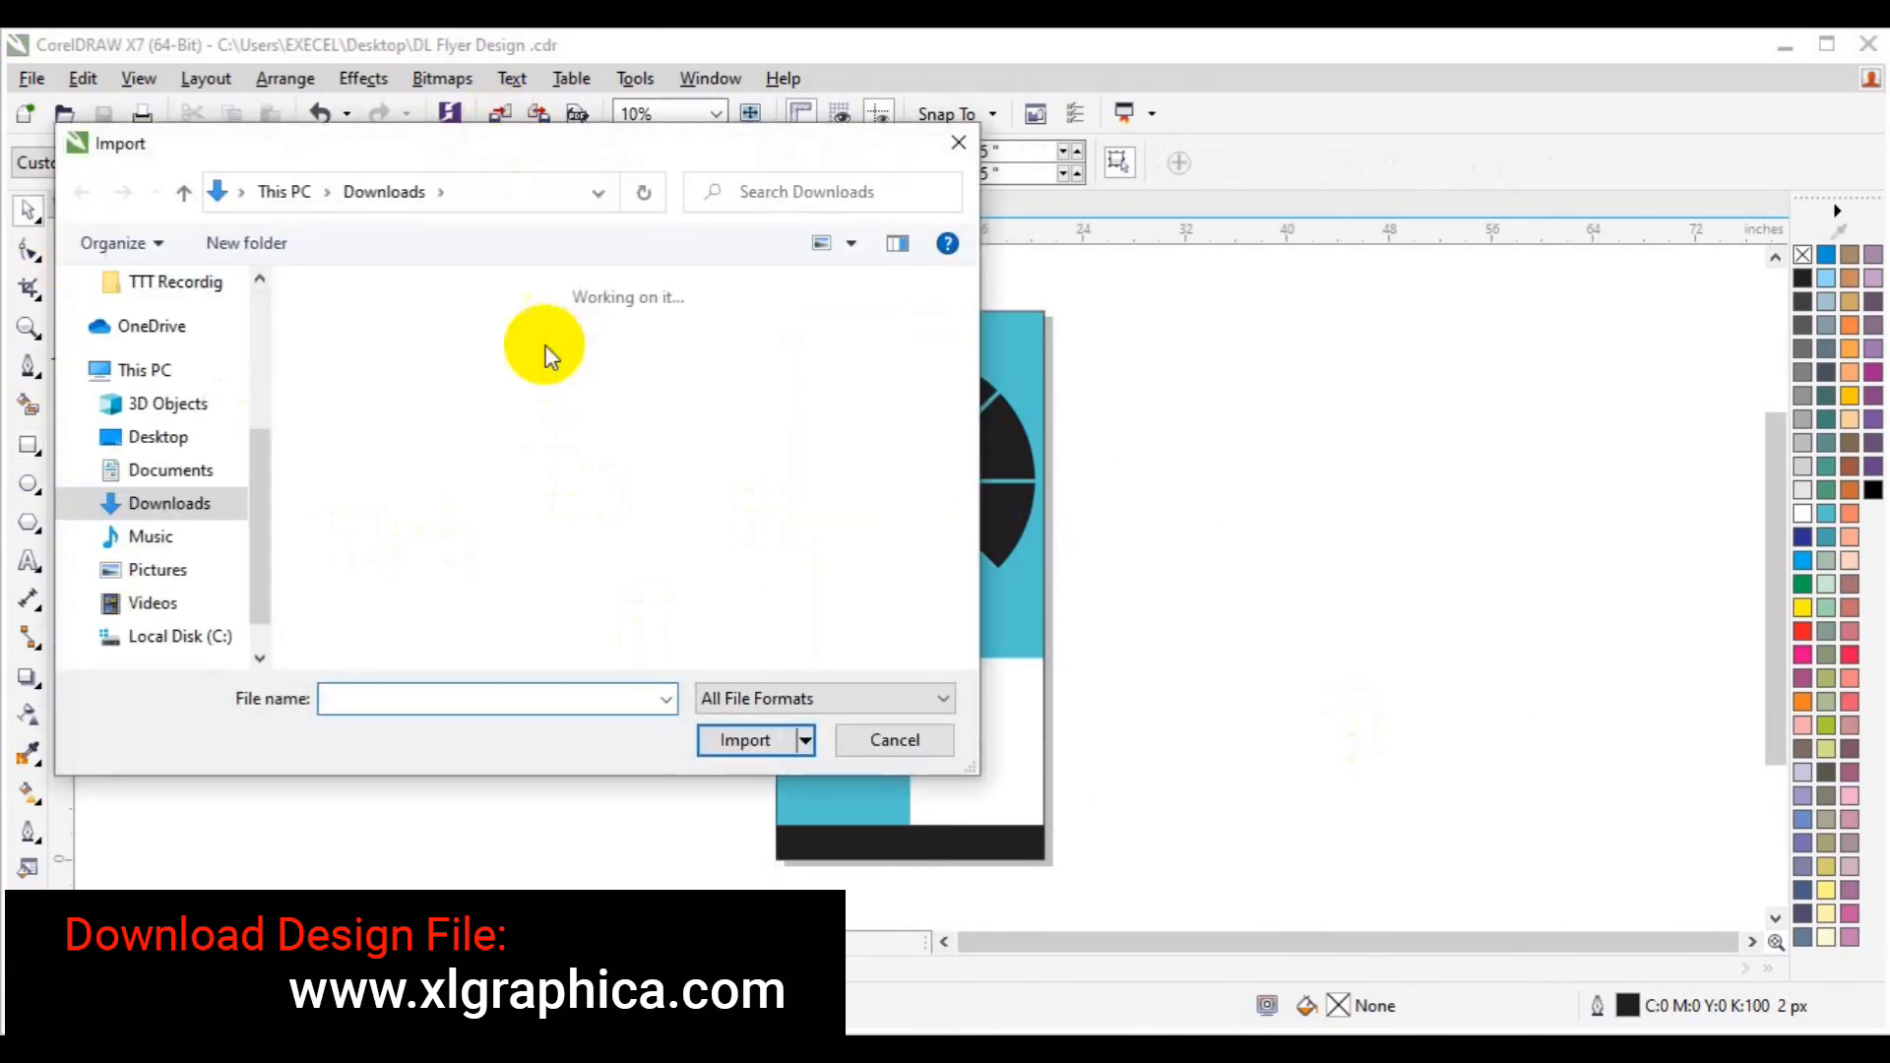
left_click(158, 438)
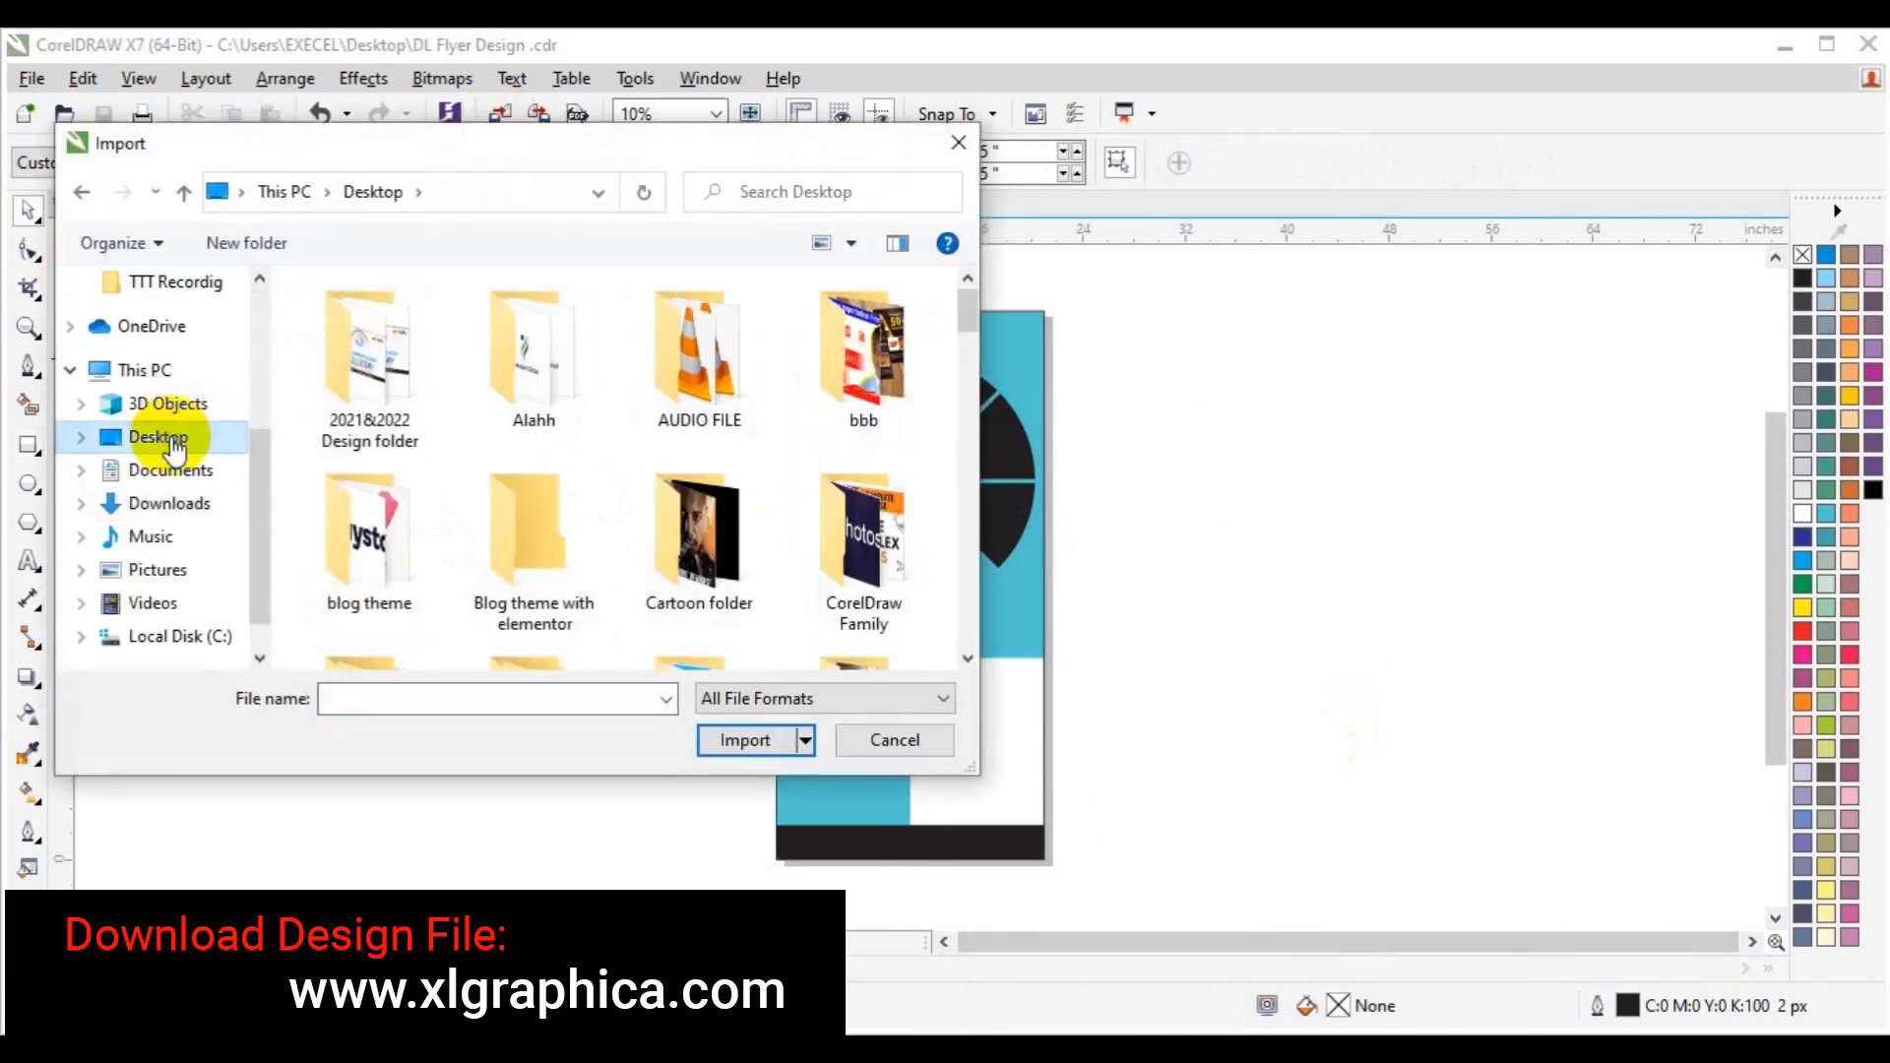
left_click(968, 658)
left_click(968, 658)
left_click(968, 658)
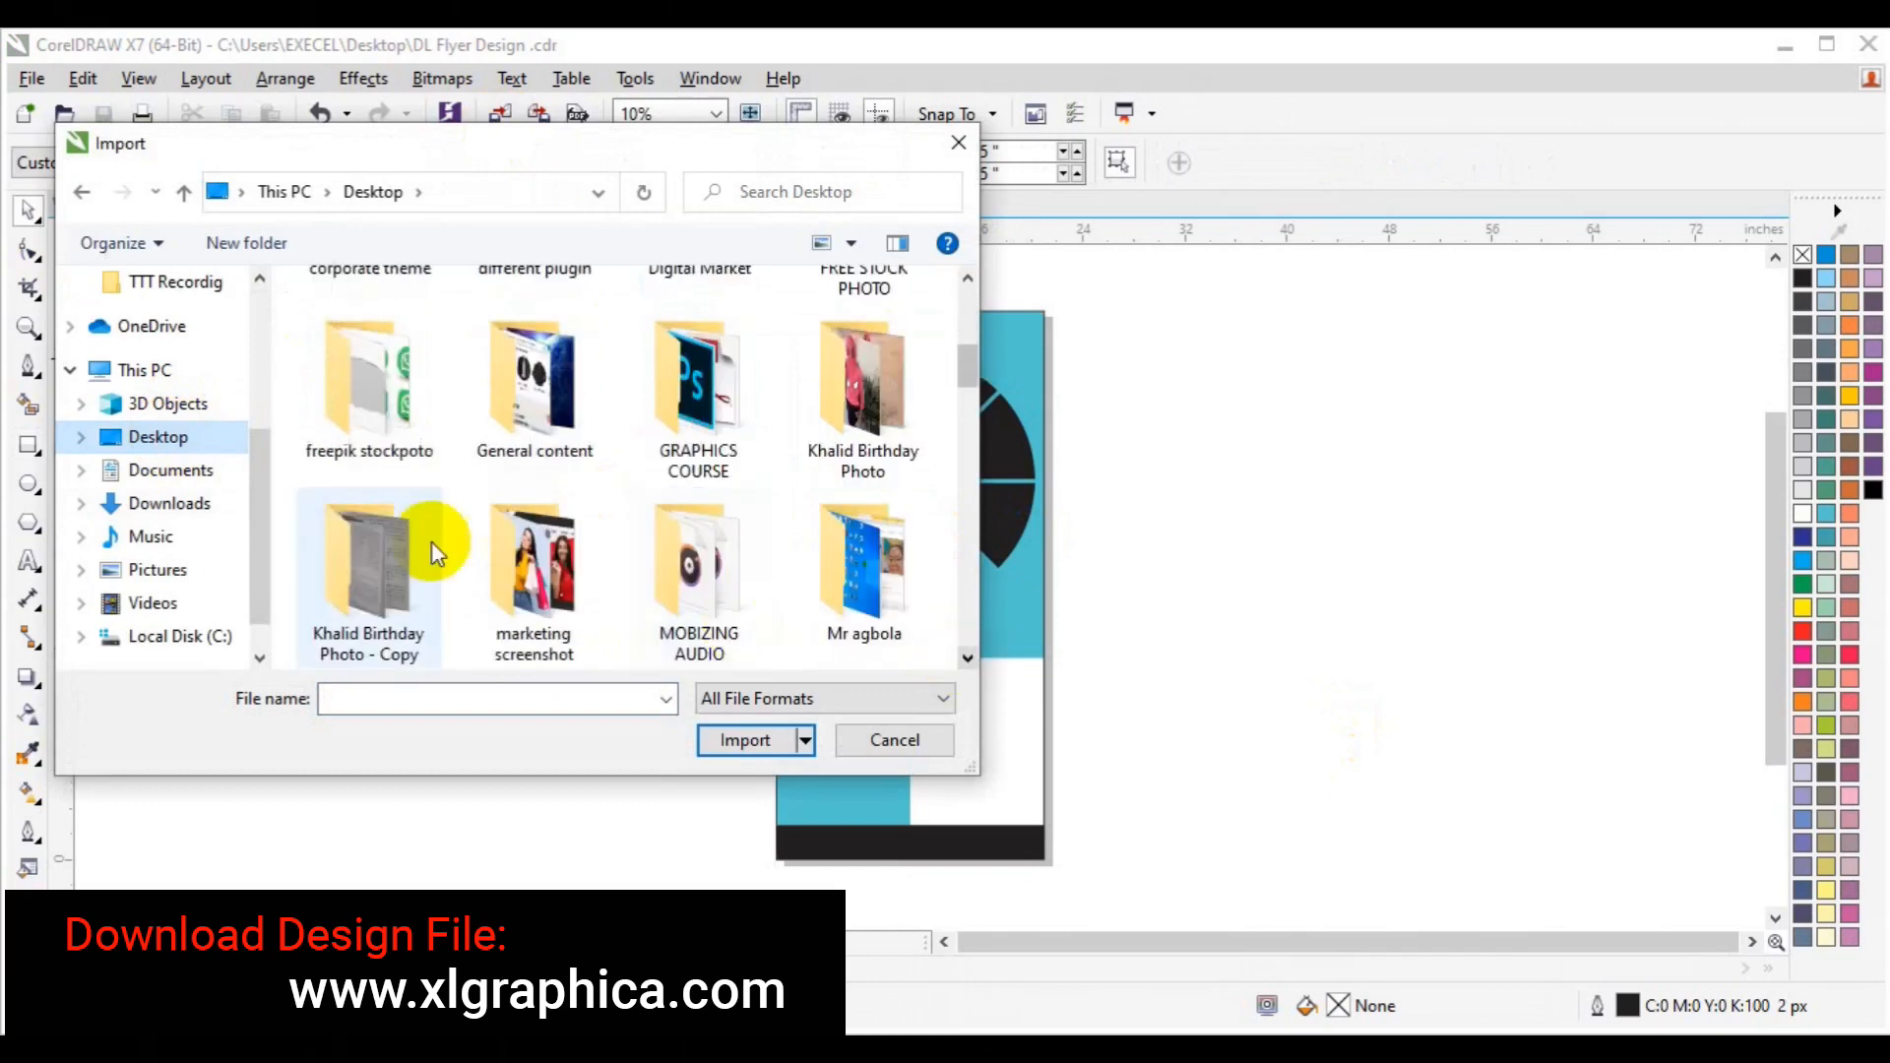
double_click(376, 429)
left_click(968, 657)
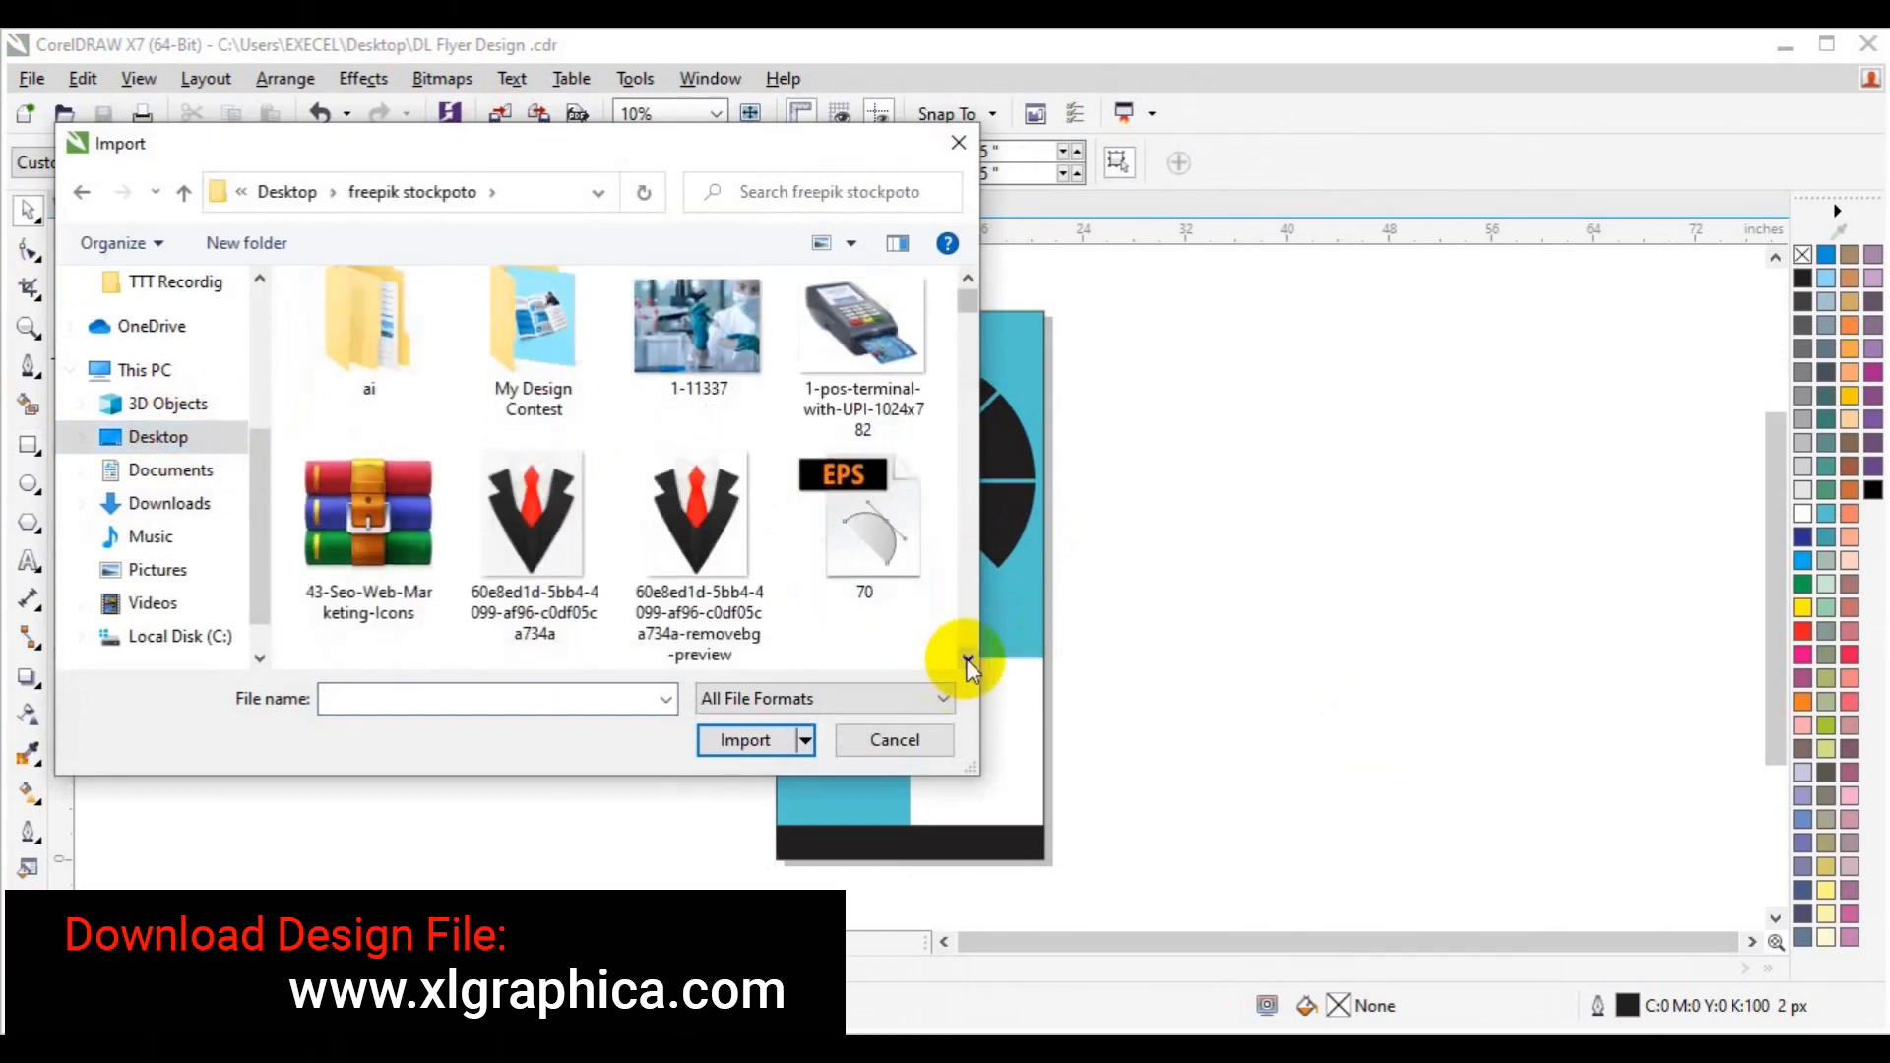
left_click(968, 658)
left_click(968, 658)
left_click(968, 657)
left_click(968, 657)
left_click(968, 658)
left_click(968, 658)
left_click(968, 658)
left_click(967, 658)
left_click(968, 658)
left_click(968, 658)
left_click(968, 657)
left_click(968, 658)
left_click(968, 658)
left_click(968, 657)
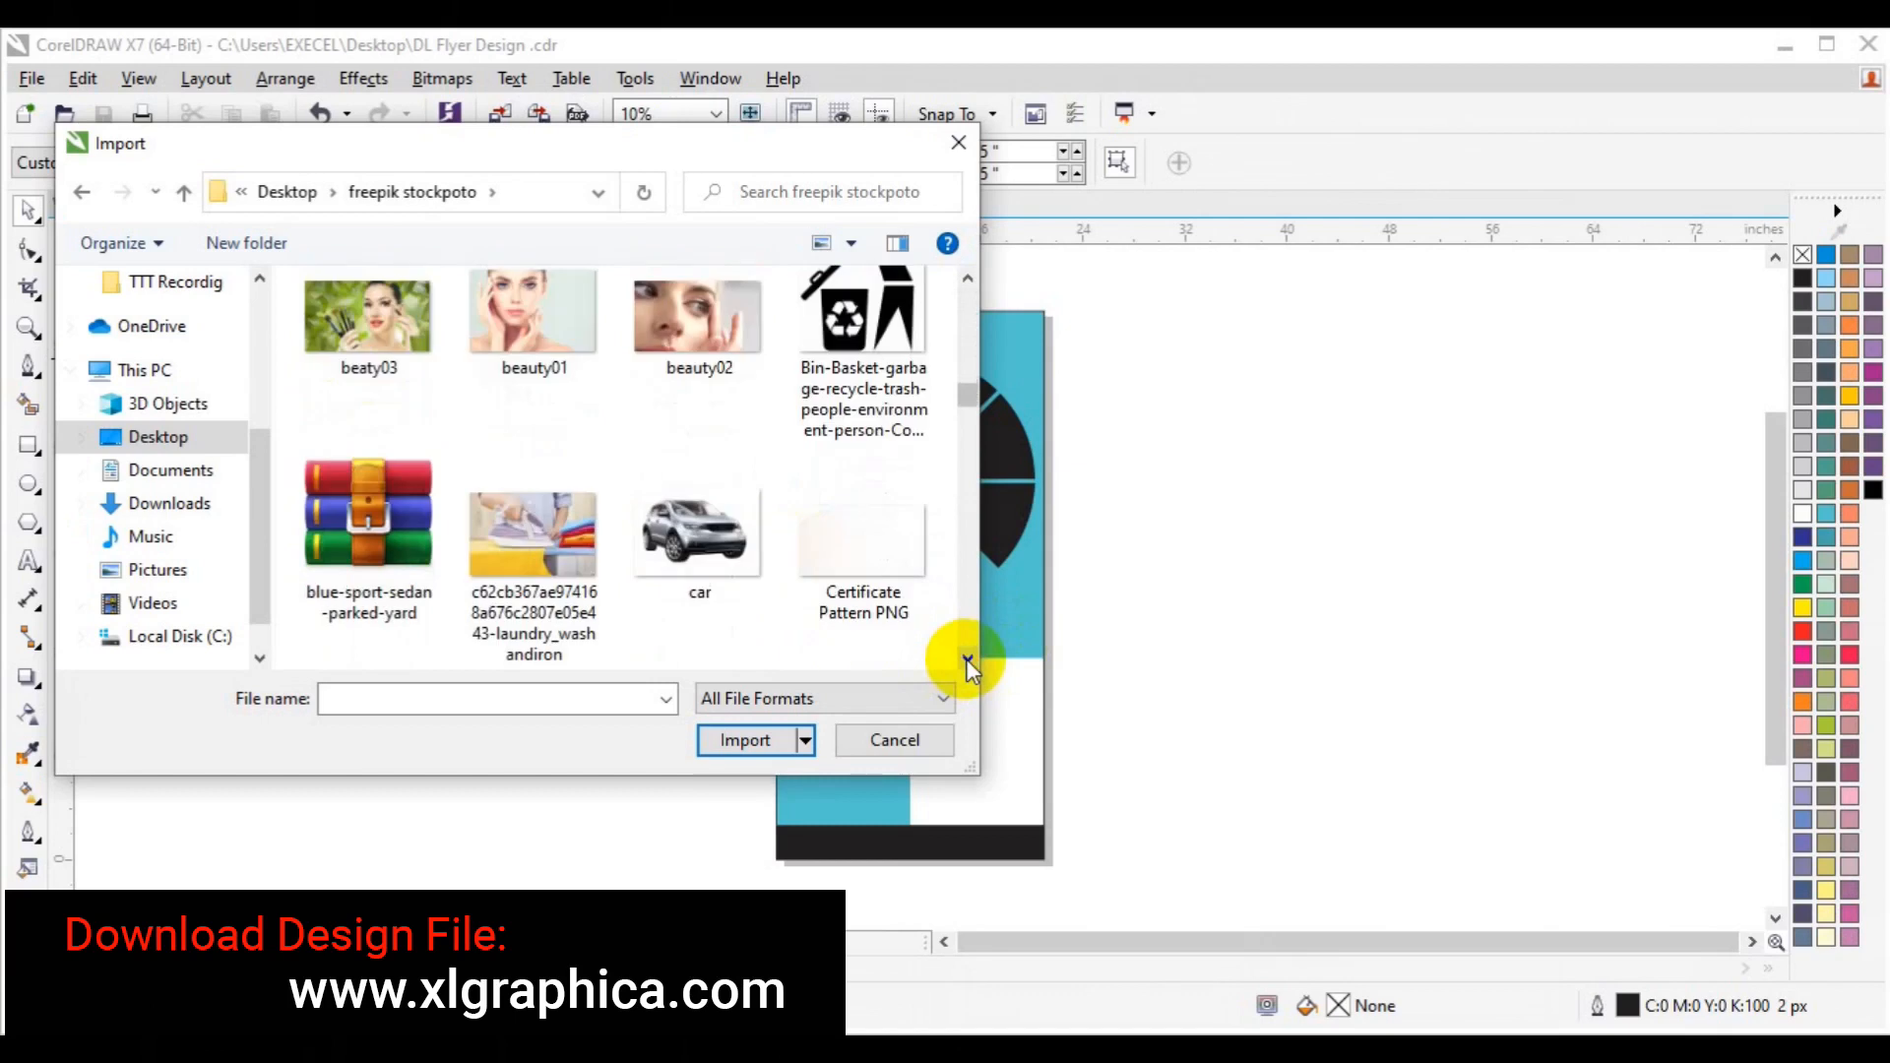
left_click(700, 348)
left_click(537, 370)
left_click(357, 372, "ctrl")
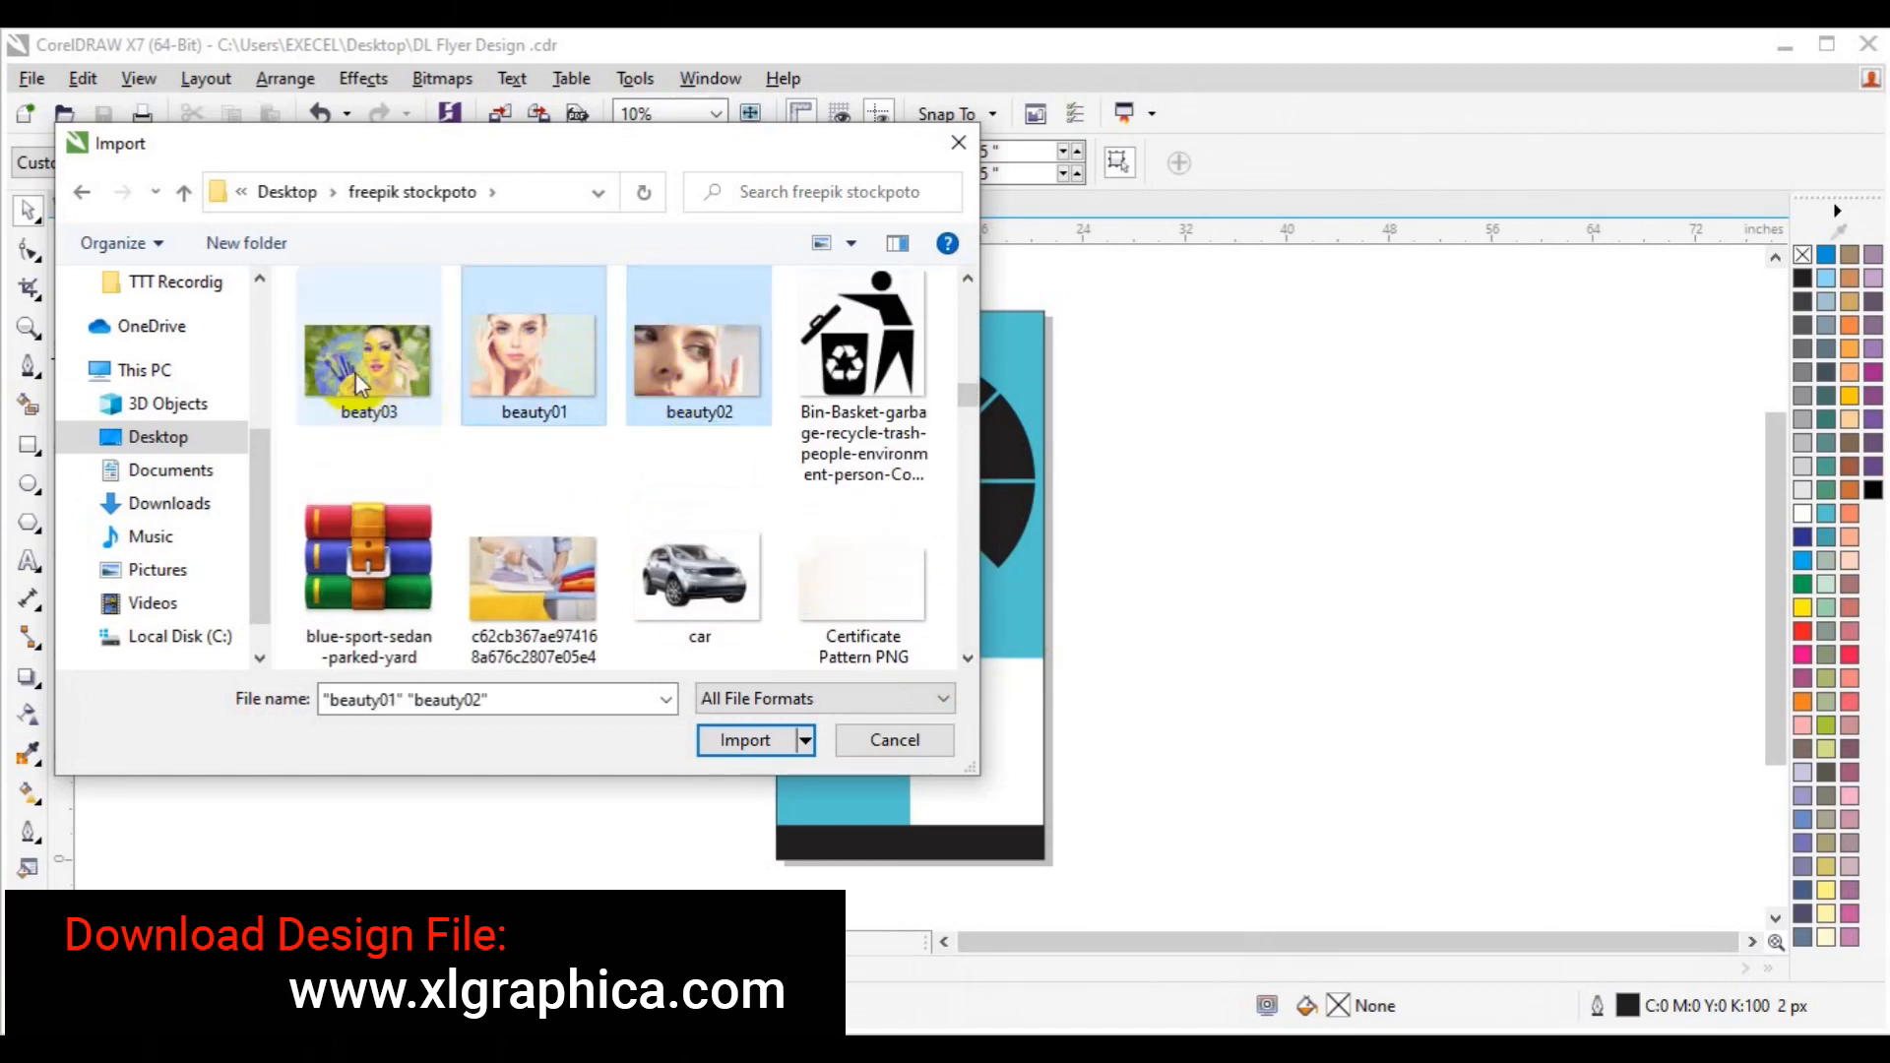
Add the classroom, boy and two entrepreneur photos to the selection and import them all.
left_click(968, 657)
left_click(968, 658)
left_click(968, 658)
left_click(968, 657)
left_click(967, 658)
left_click(968, 657)
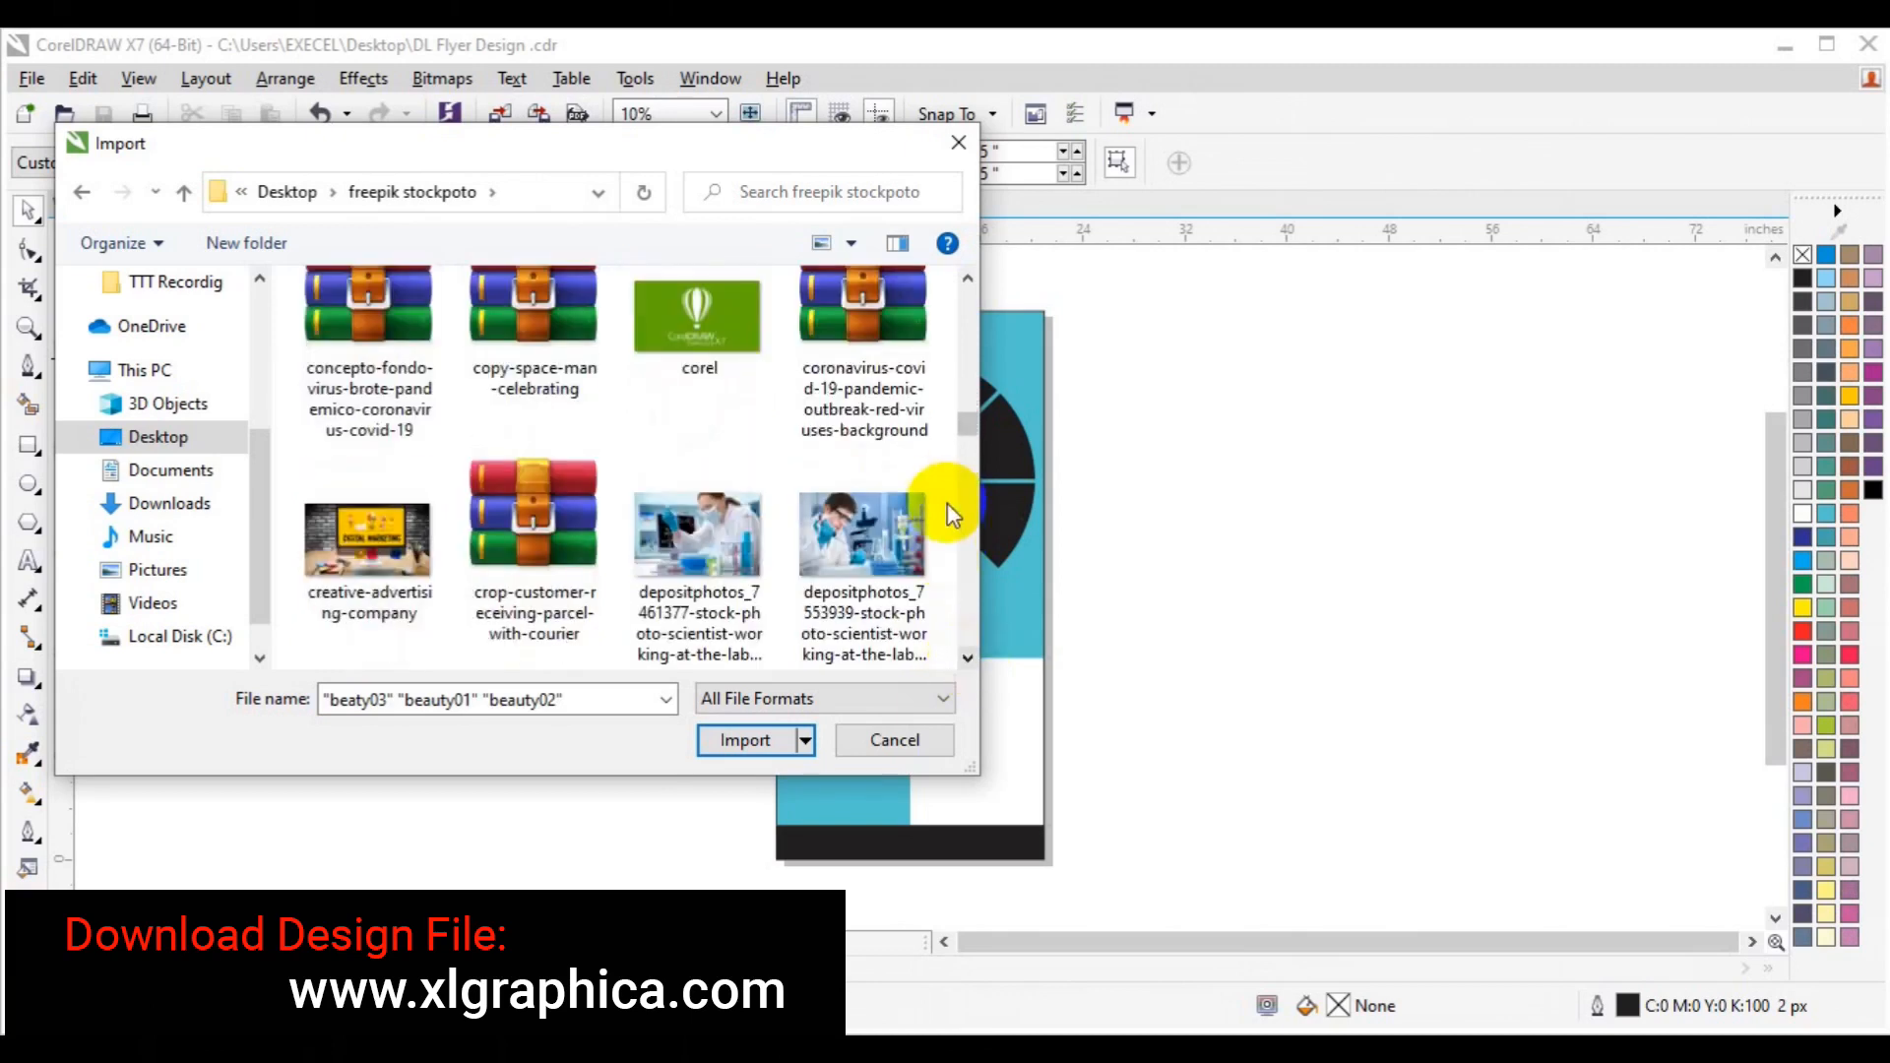
left_click(967, 278)
left_click(968, 279)
left_click(968, 279)
left_click(968, 279)
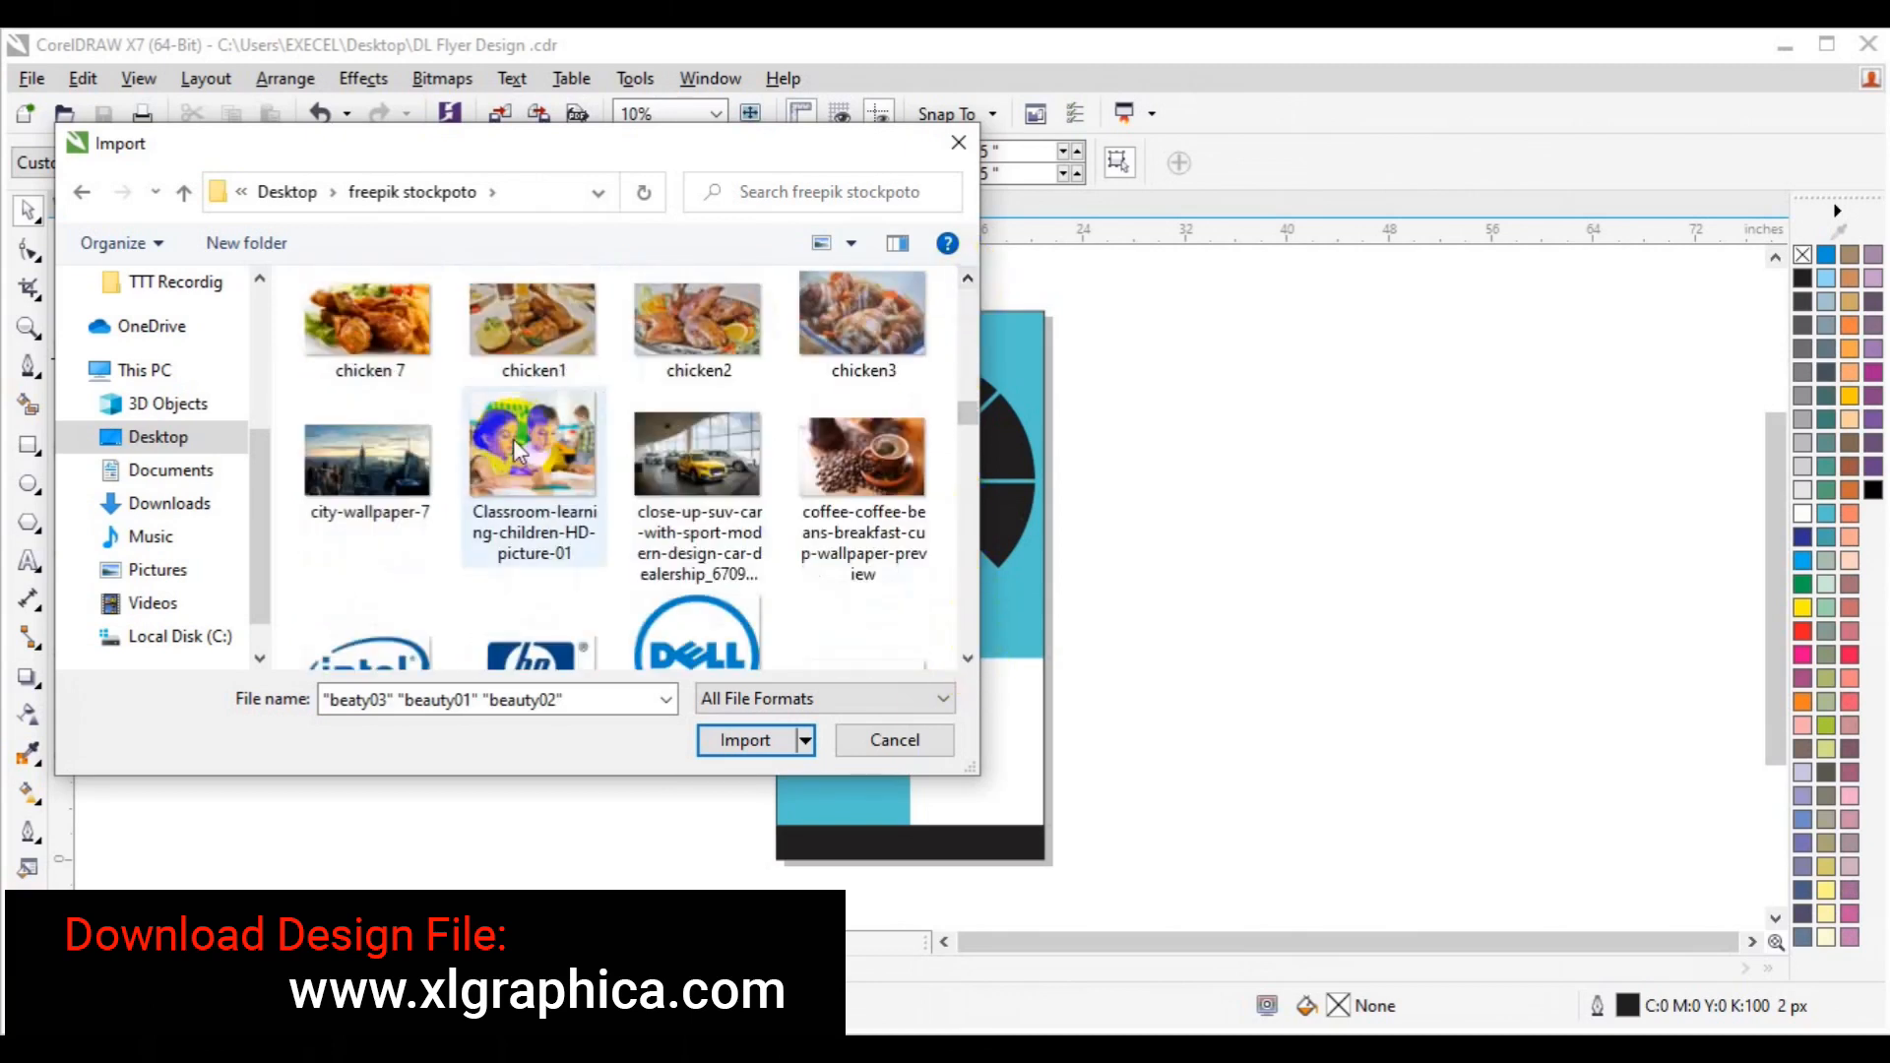
left_click(533, 453)
left_click(968, 657)
left_click(968, 658)
left_click(968, 657)
left_click(968, 658)
left_click(968, 657)
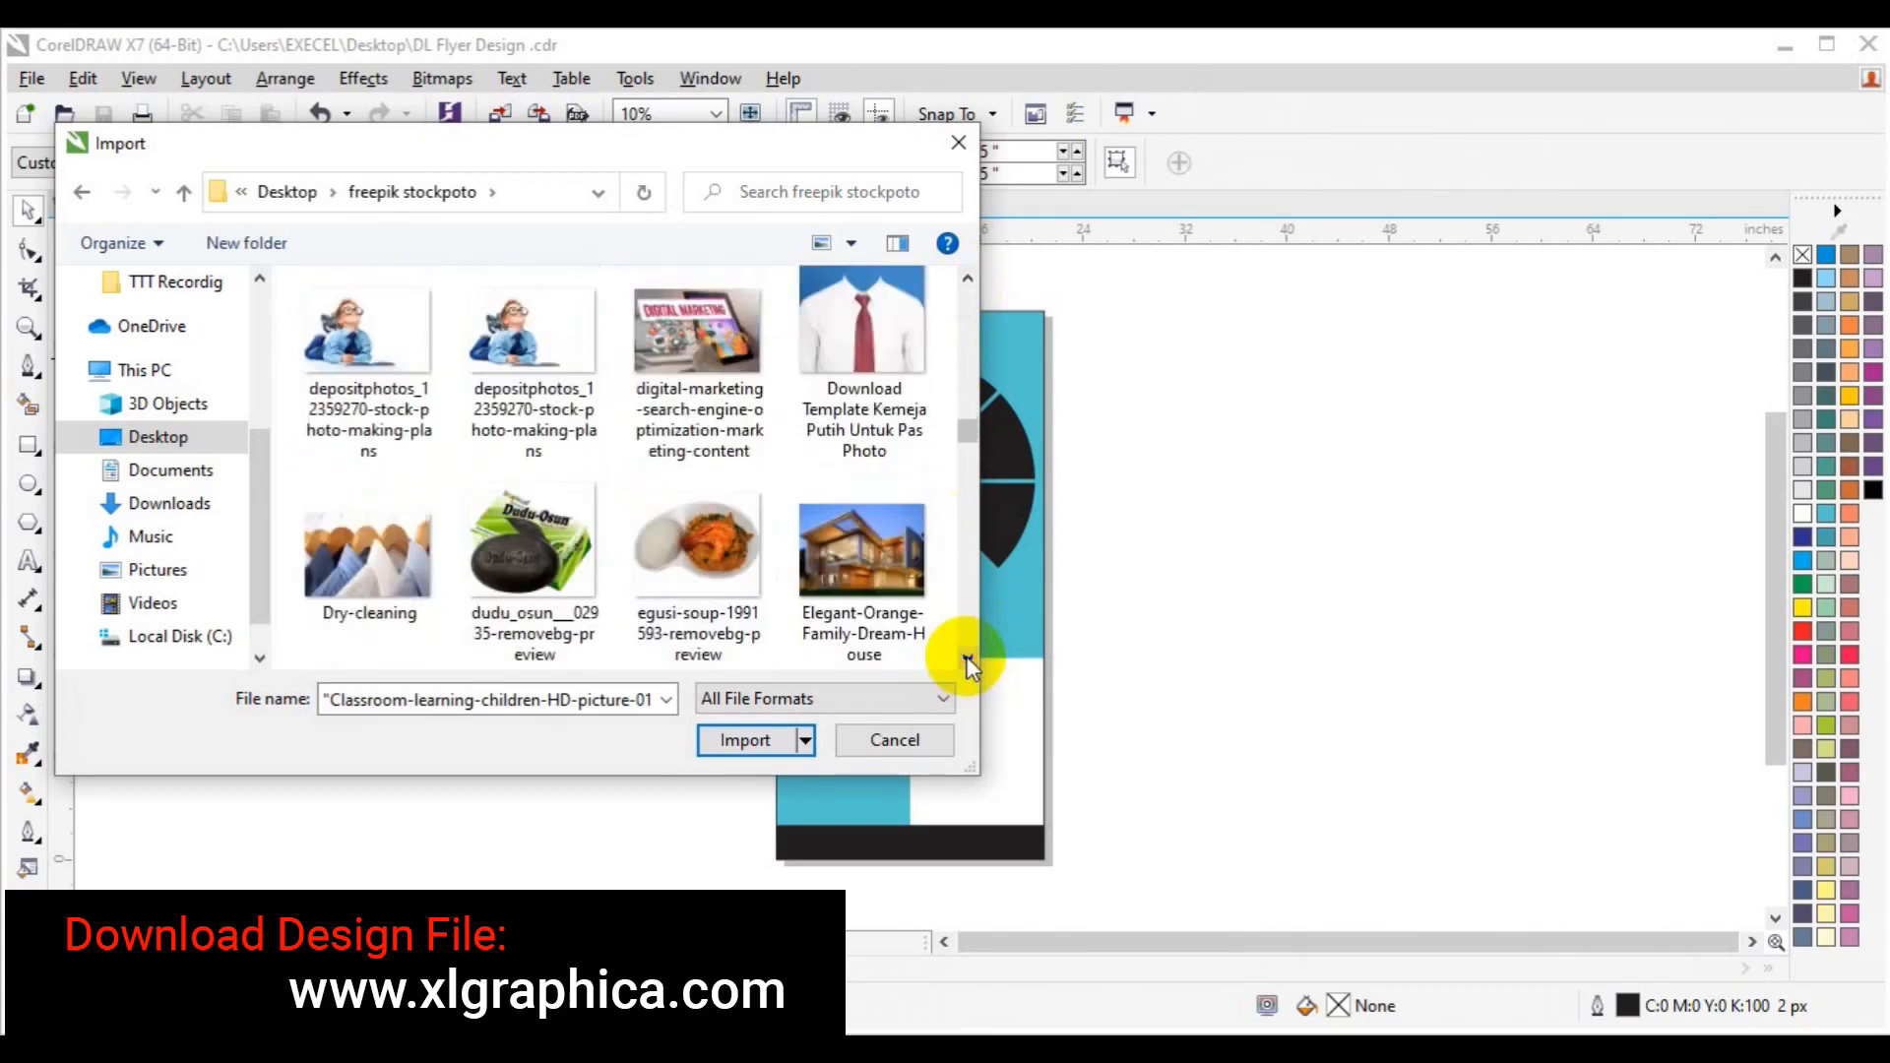
left_click(369, 351)
left_click(968, 658)
left_click(967, 658)
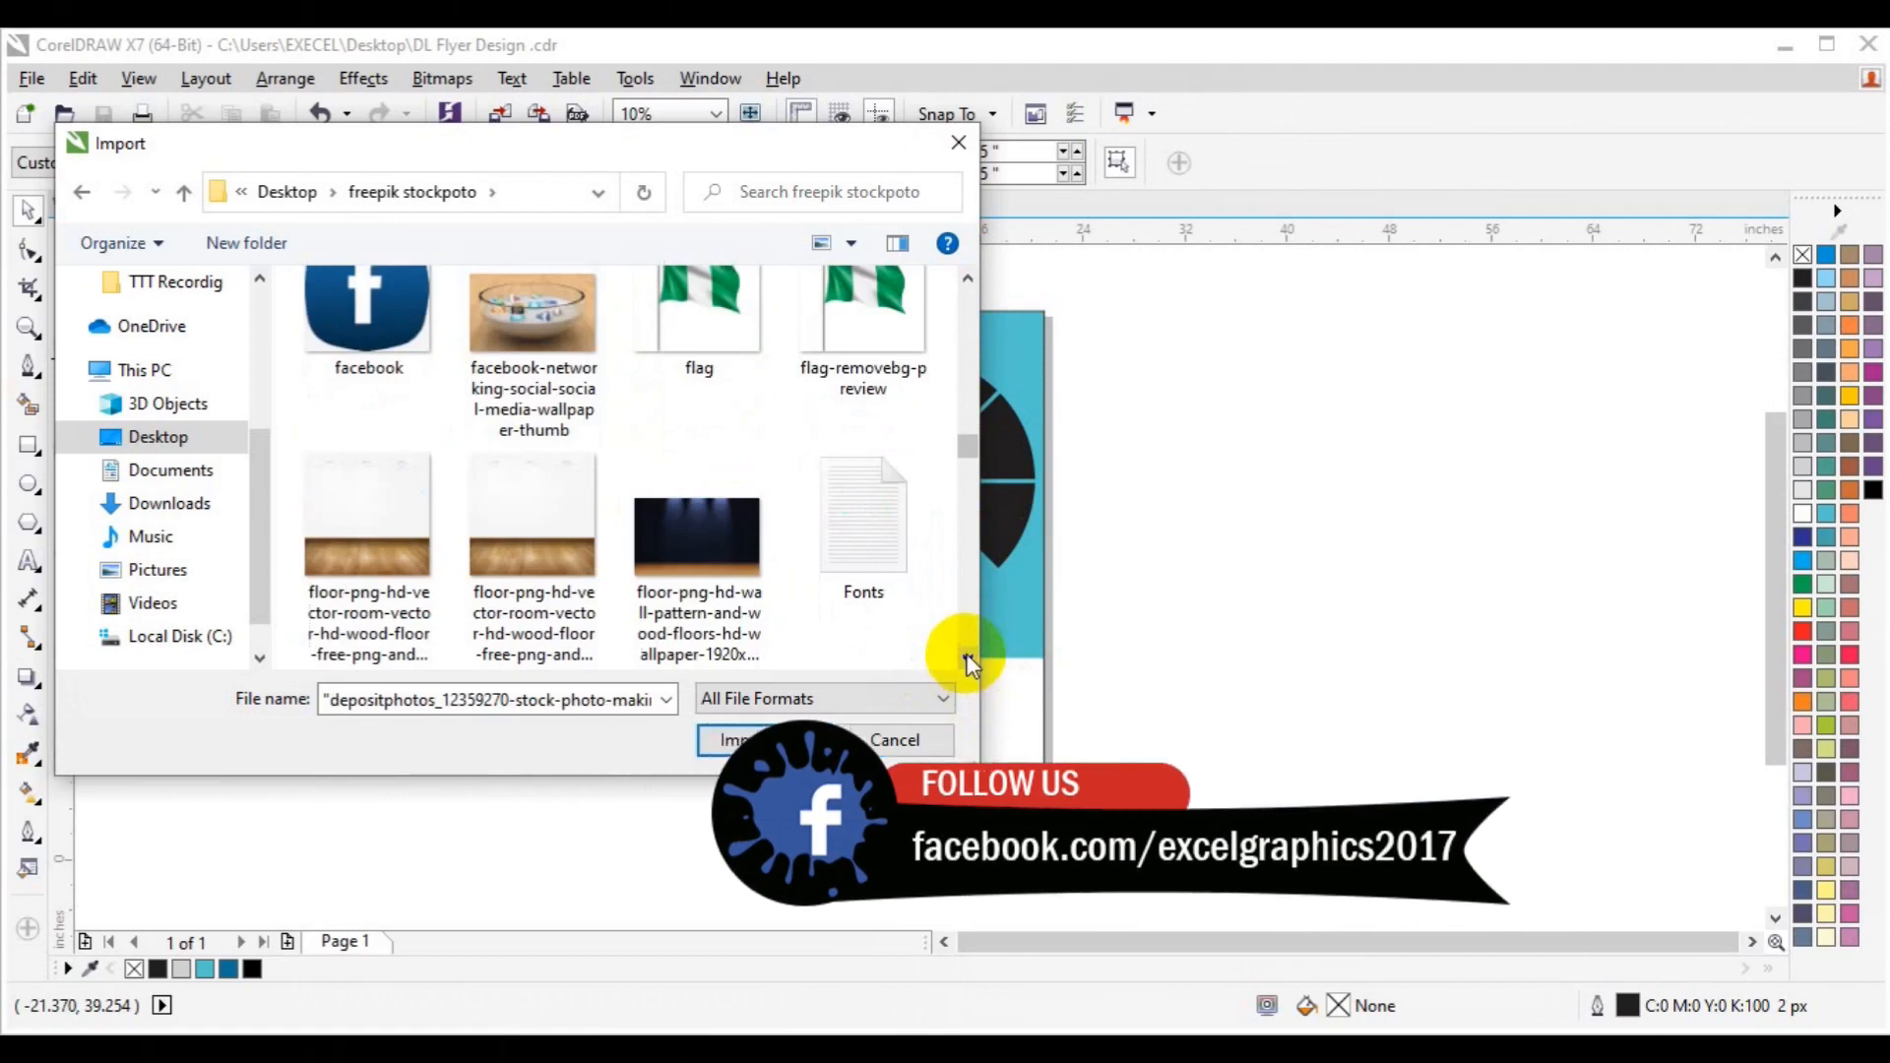
left_click(968, 279)
left_click(690, 374, "ctrl")
left_click(578, 399, "ctrl")
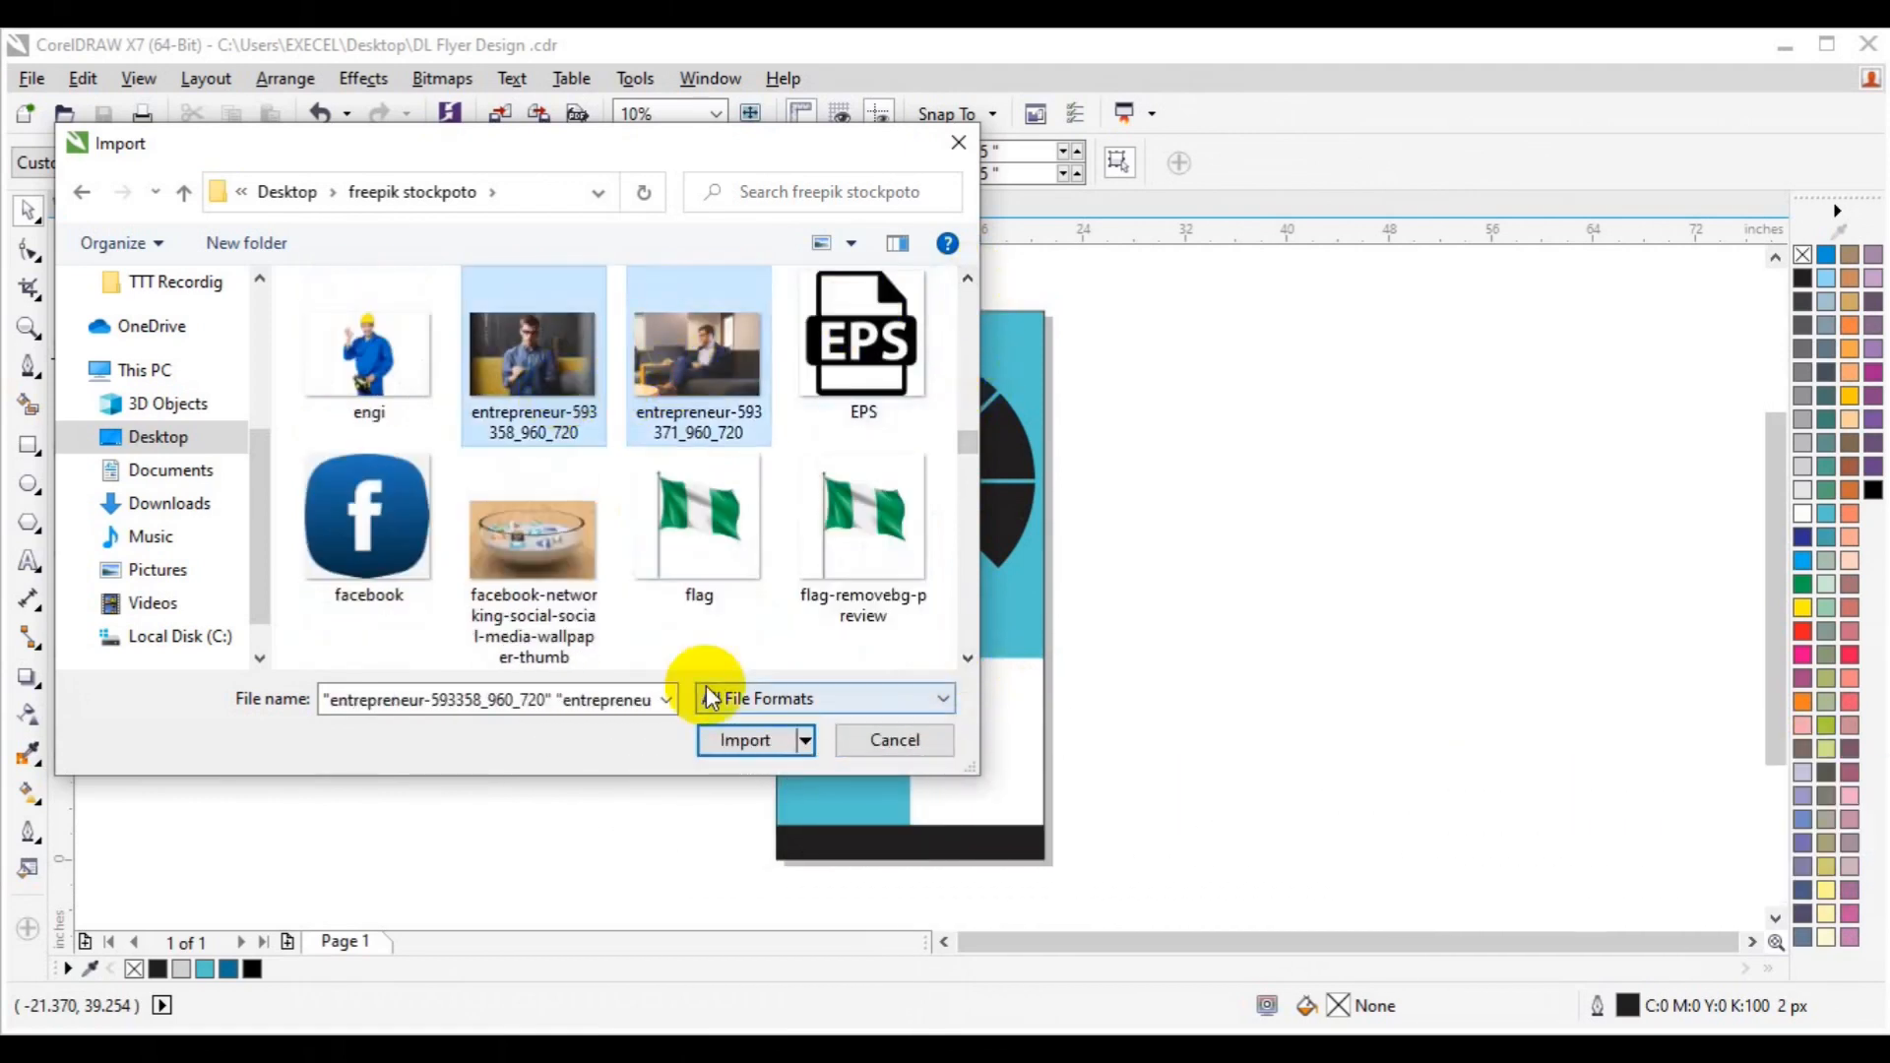
left_click(741, 739)
Place all seven imported photos on the canvas around the flyer.
left_click_drag(705, 445, 858, 597)
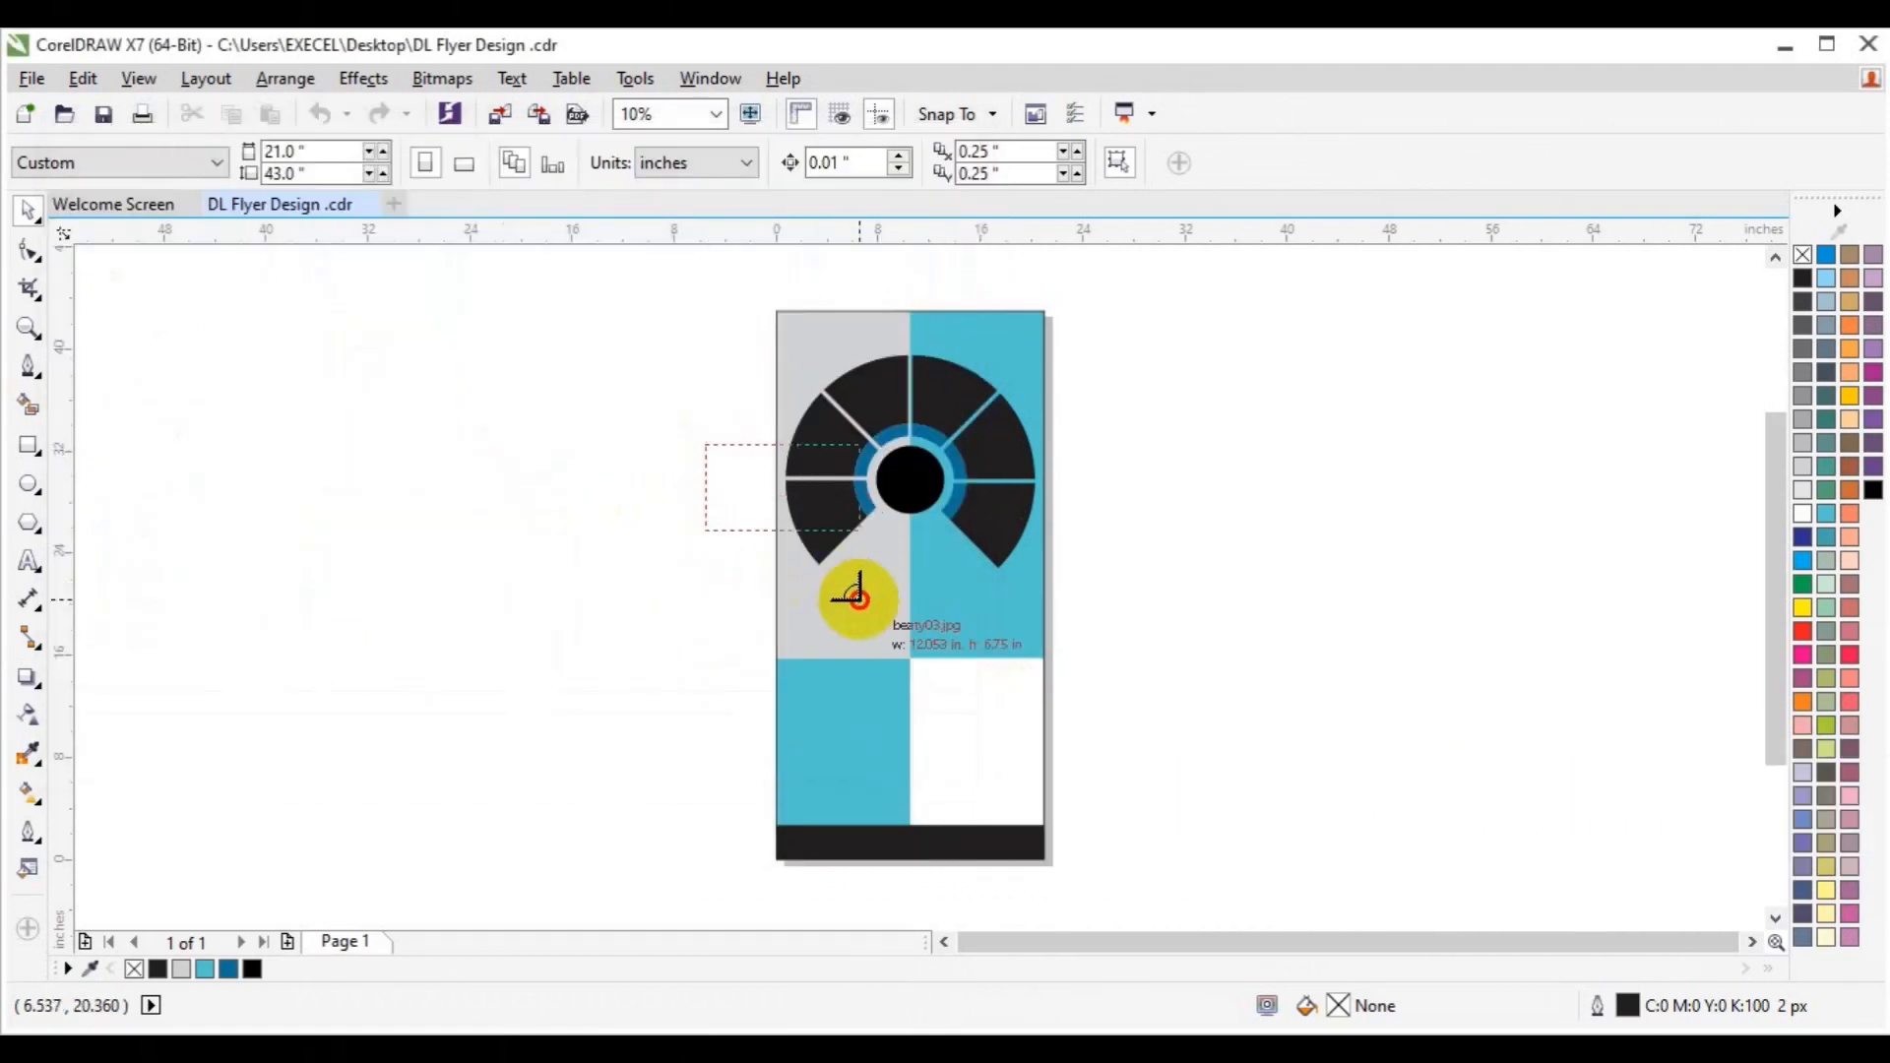
left_click_drag(561, 472, 701, 565)
left_click_drag(576, 597, 723, 680)
left_click_drag(610, 721, 785, 809)
left_click_drag(388, 675, 539, 812)
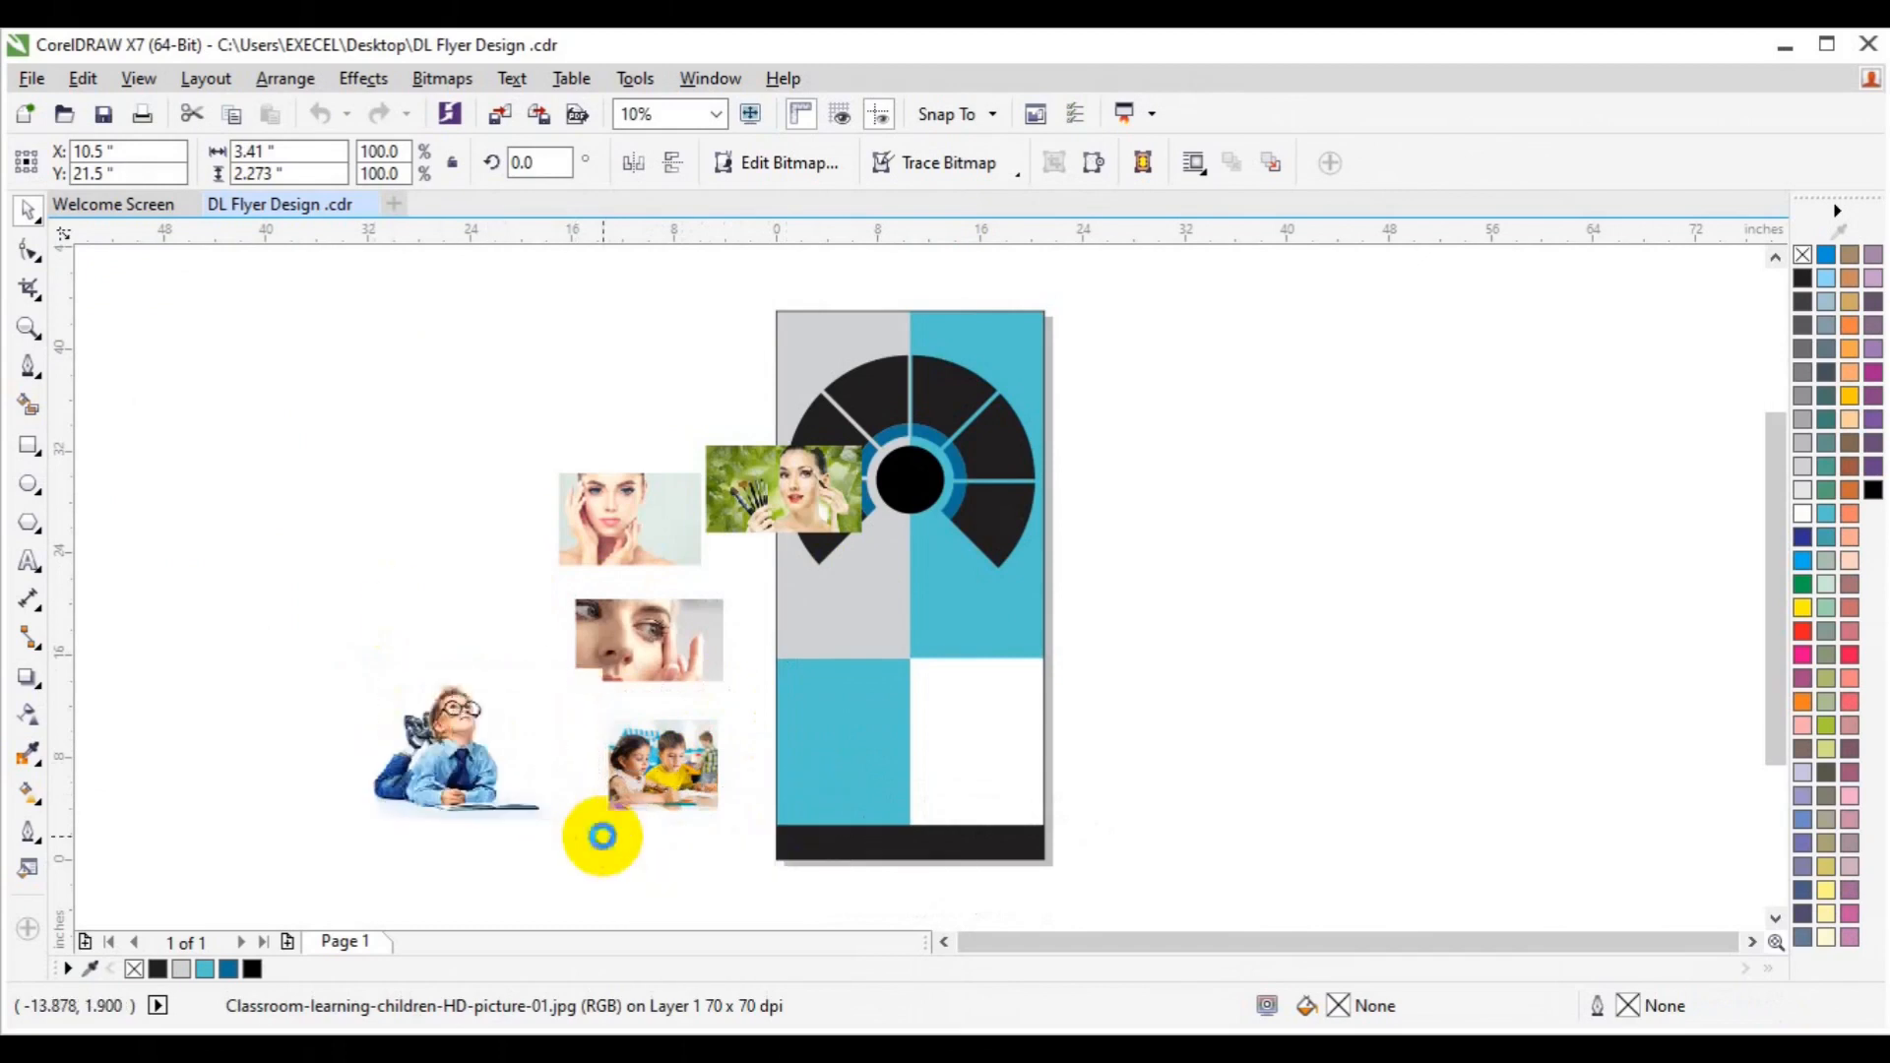
left_click_drag(275, 456, 468, 574)
left_click_drag(391, 337, 562, 453)
left_click_drag(553, 382, 724, 370)
Test-clip the entrepreneur photo into the page rectangle, undo it, and select that rectangle.
left_click(362, 79)
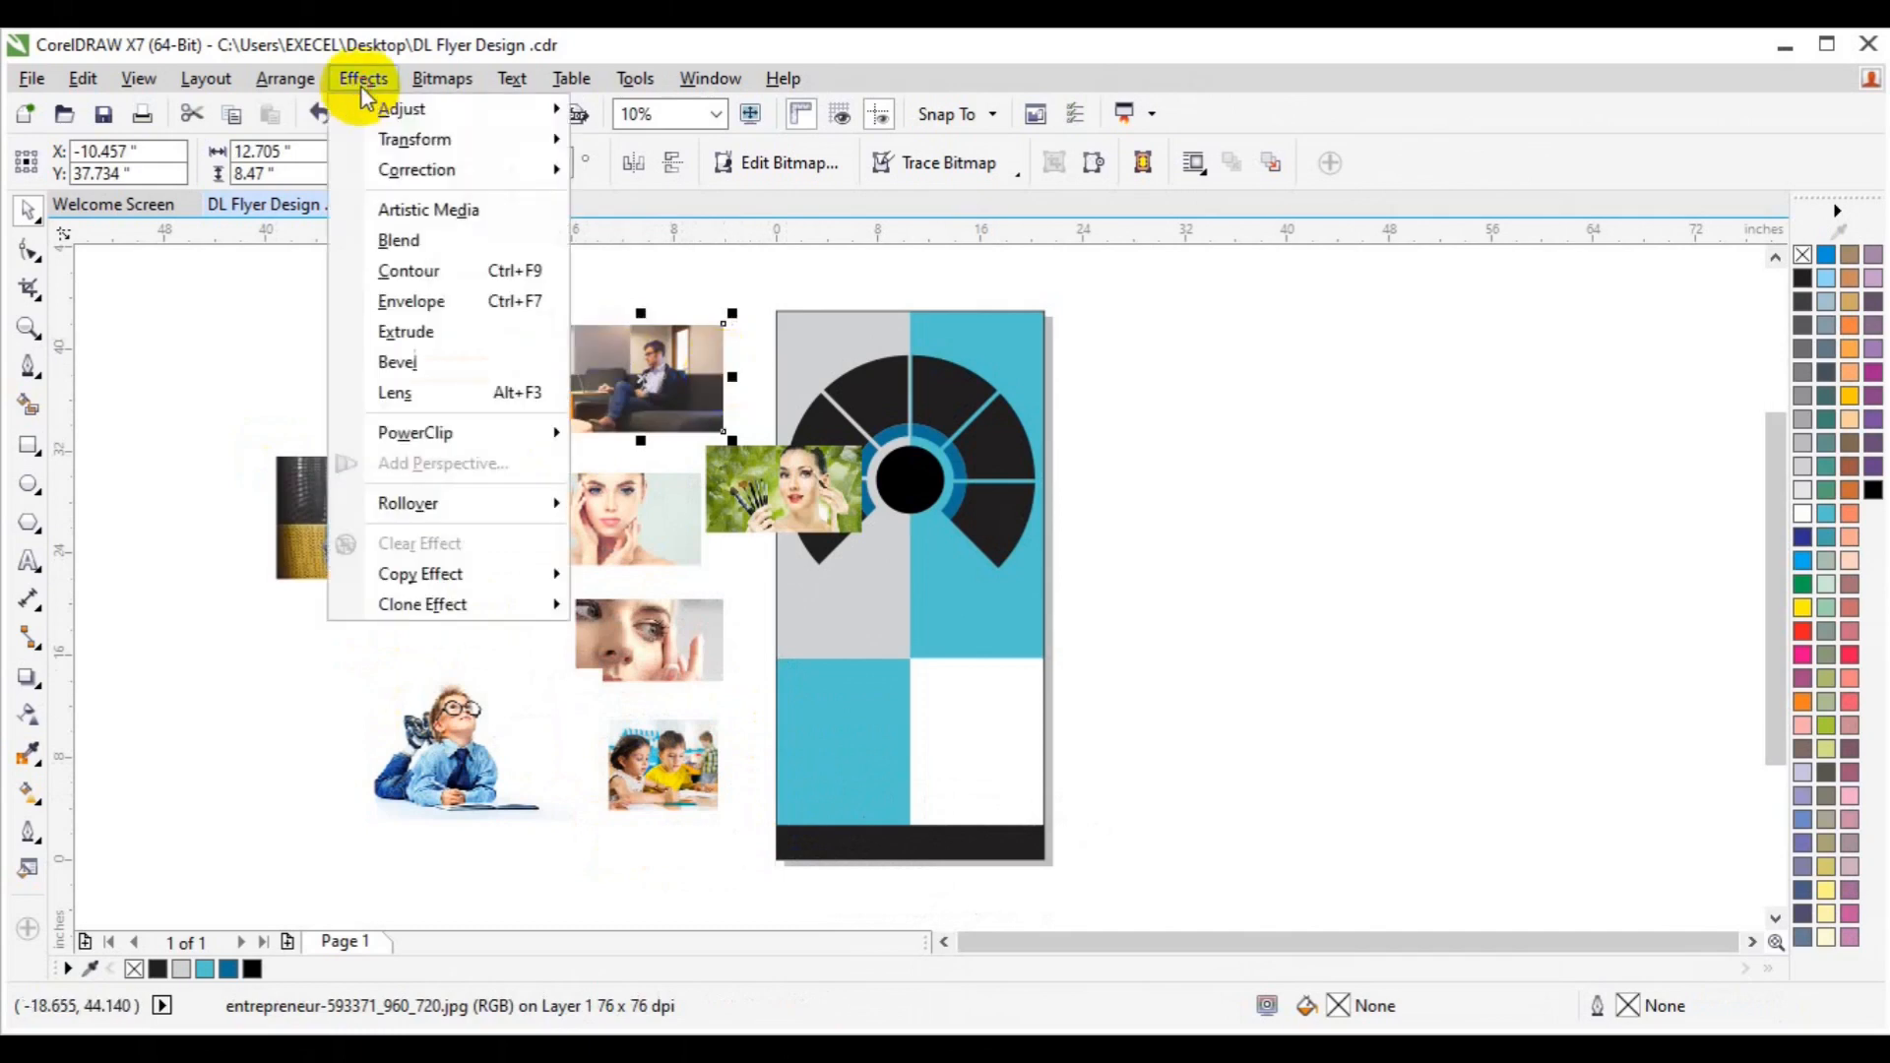
mouse_move(439, 434)
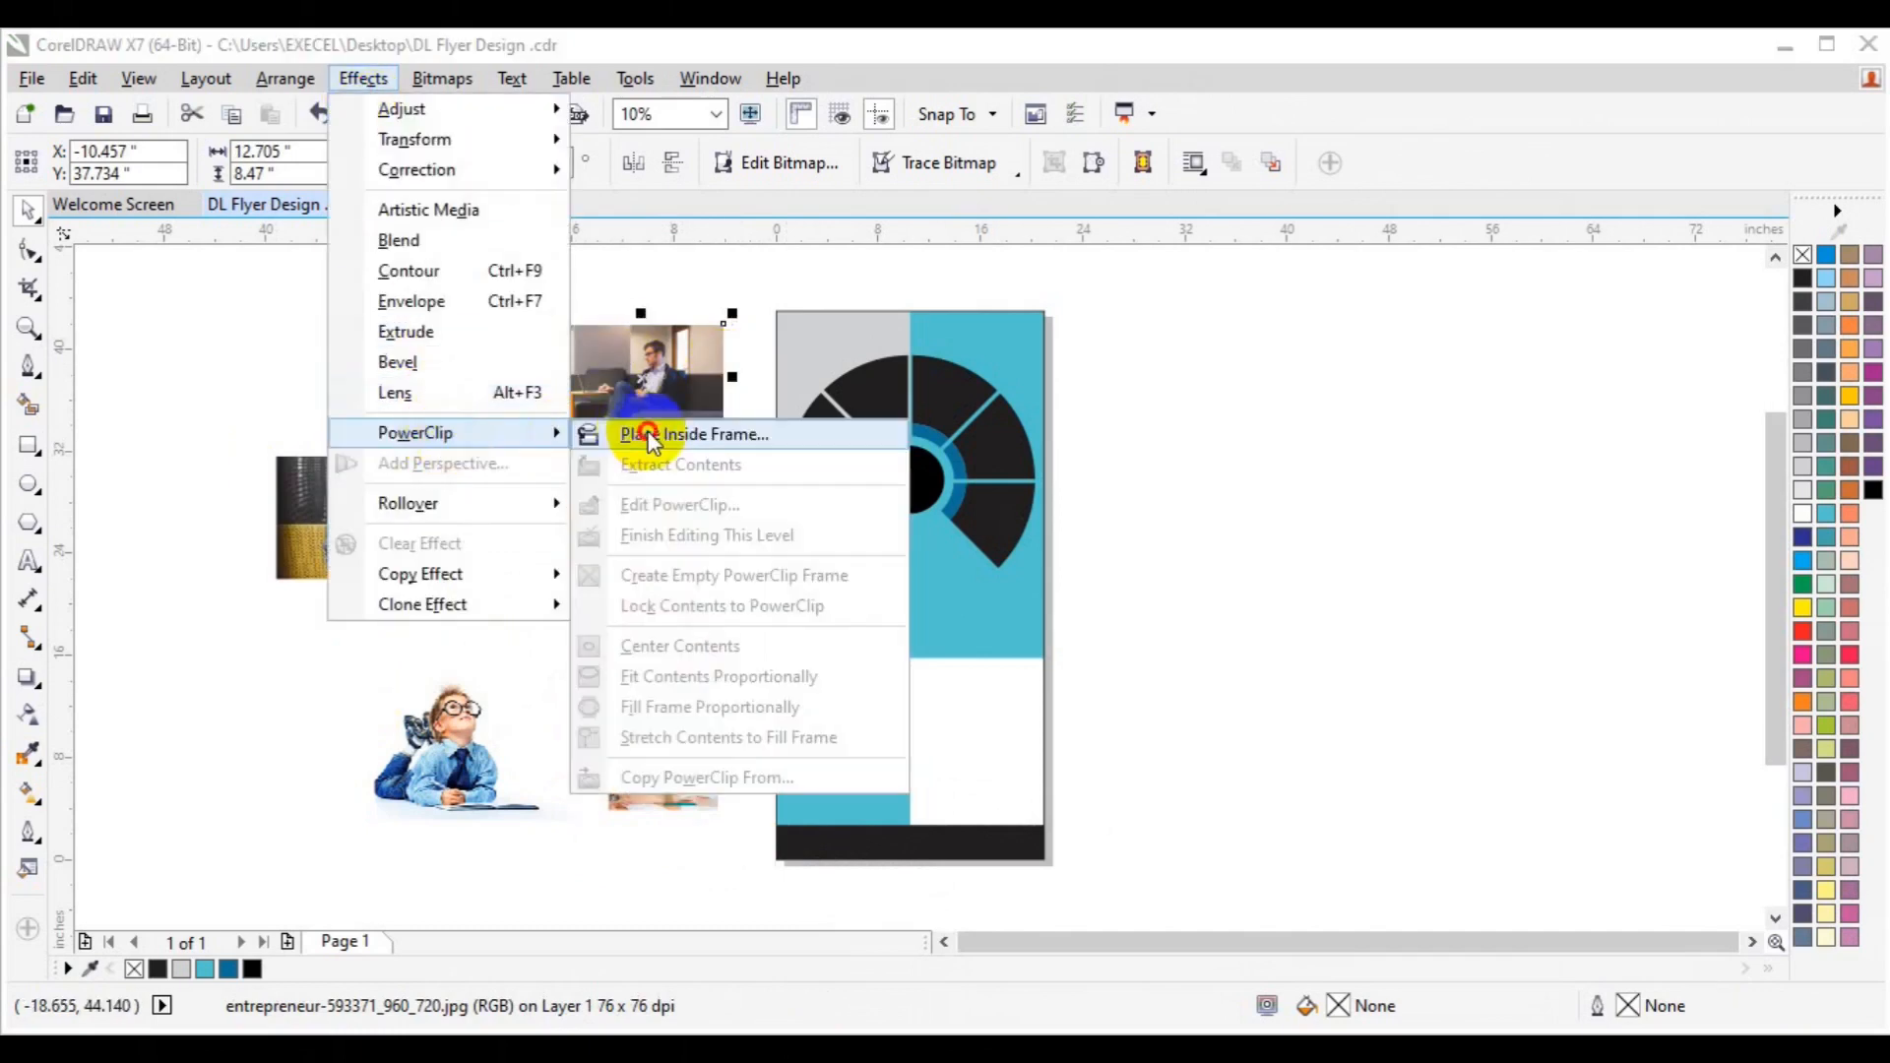
left_click(679, 430)
left_click(845, 405)
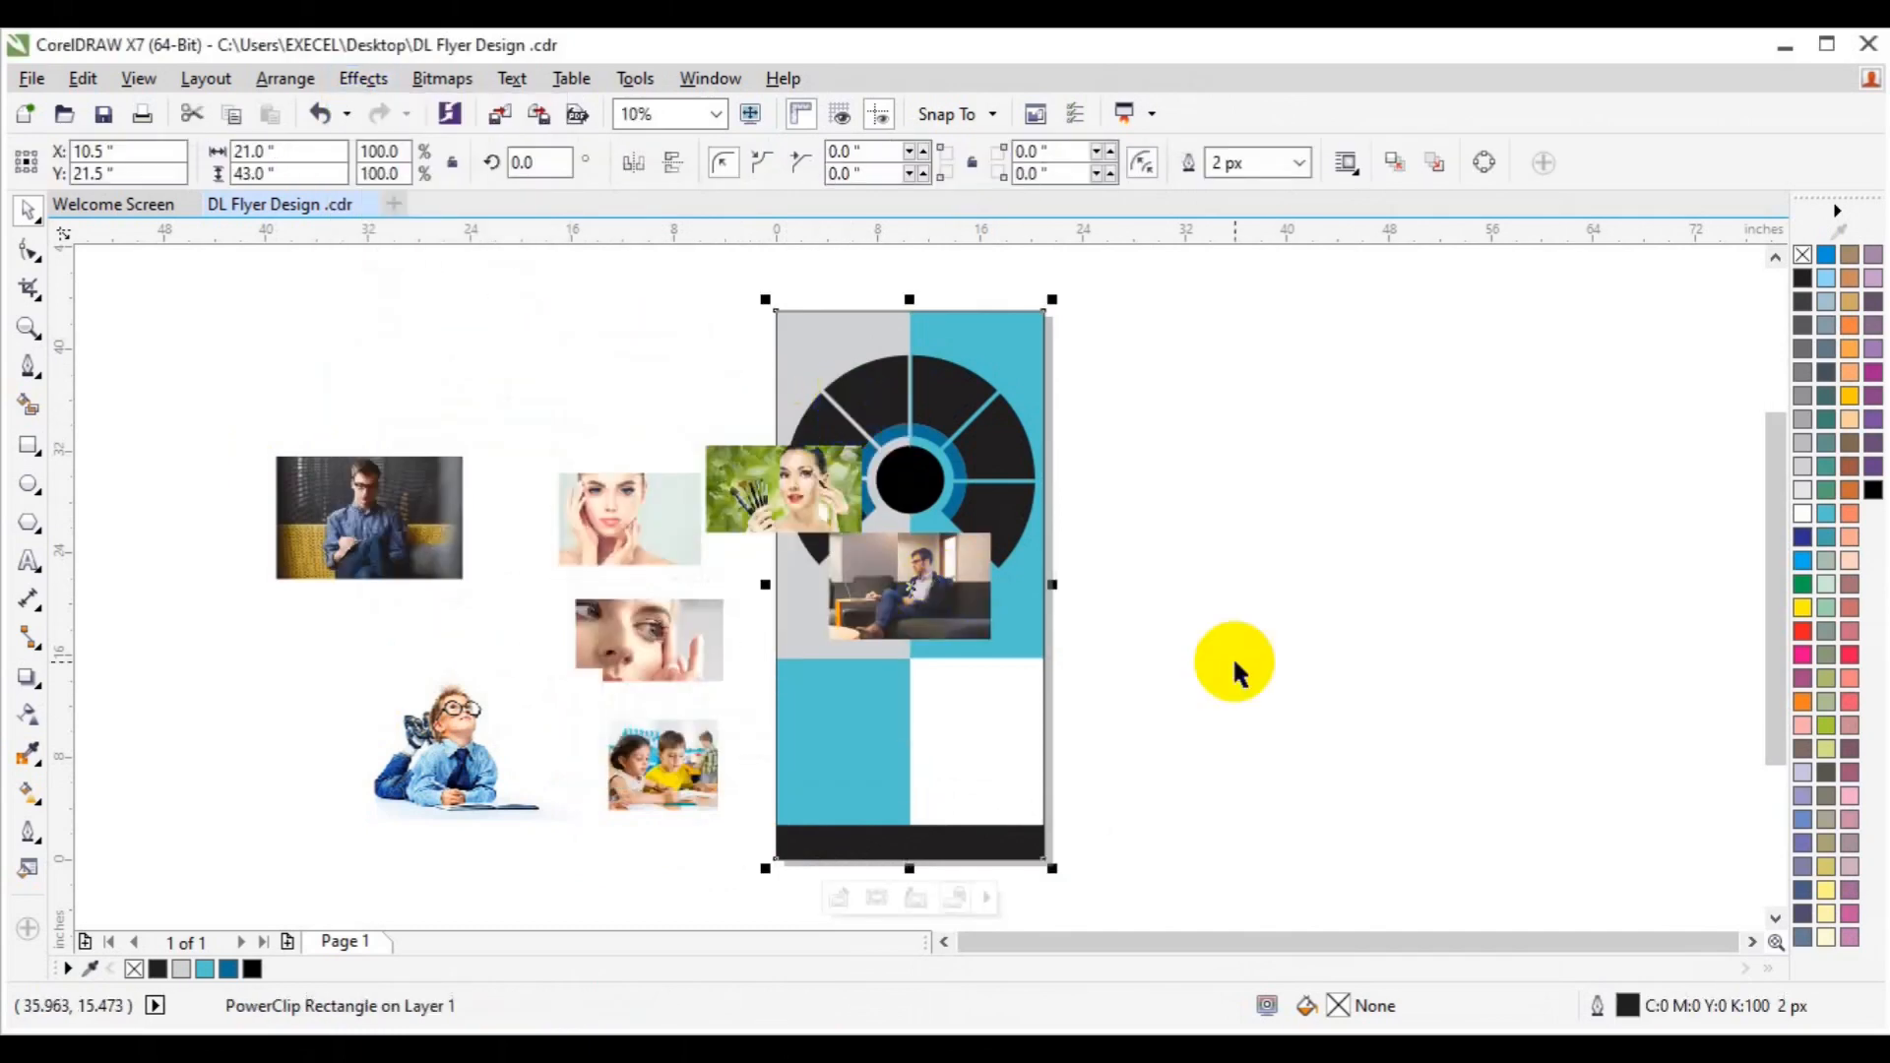
key("ctrl+z")
left_click(1028, 726)
Delete the page-sized rectangle and move the makeup photo onto the wheel's centre.
key("Delete")
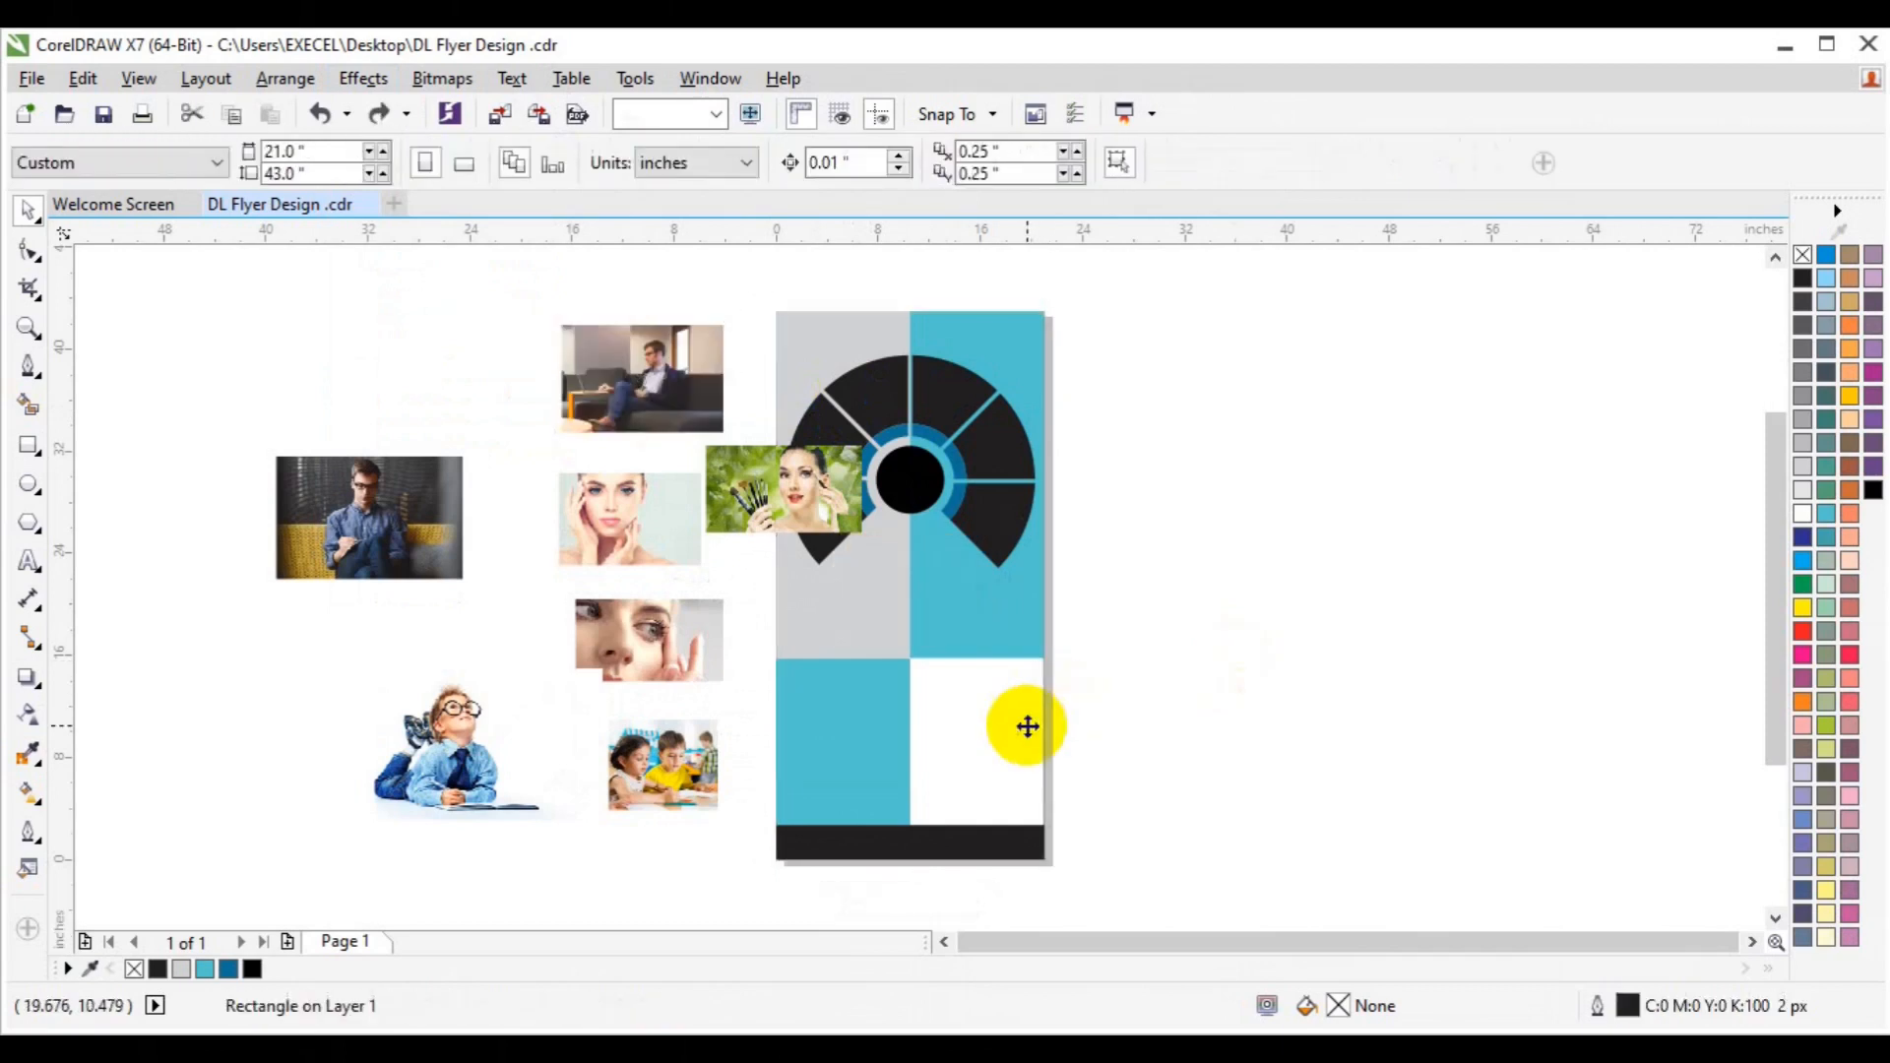
left_click(798, 487)
left_click_drag(798, 486, 926, 438)
left_click(1020, 515)
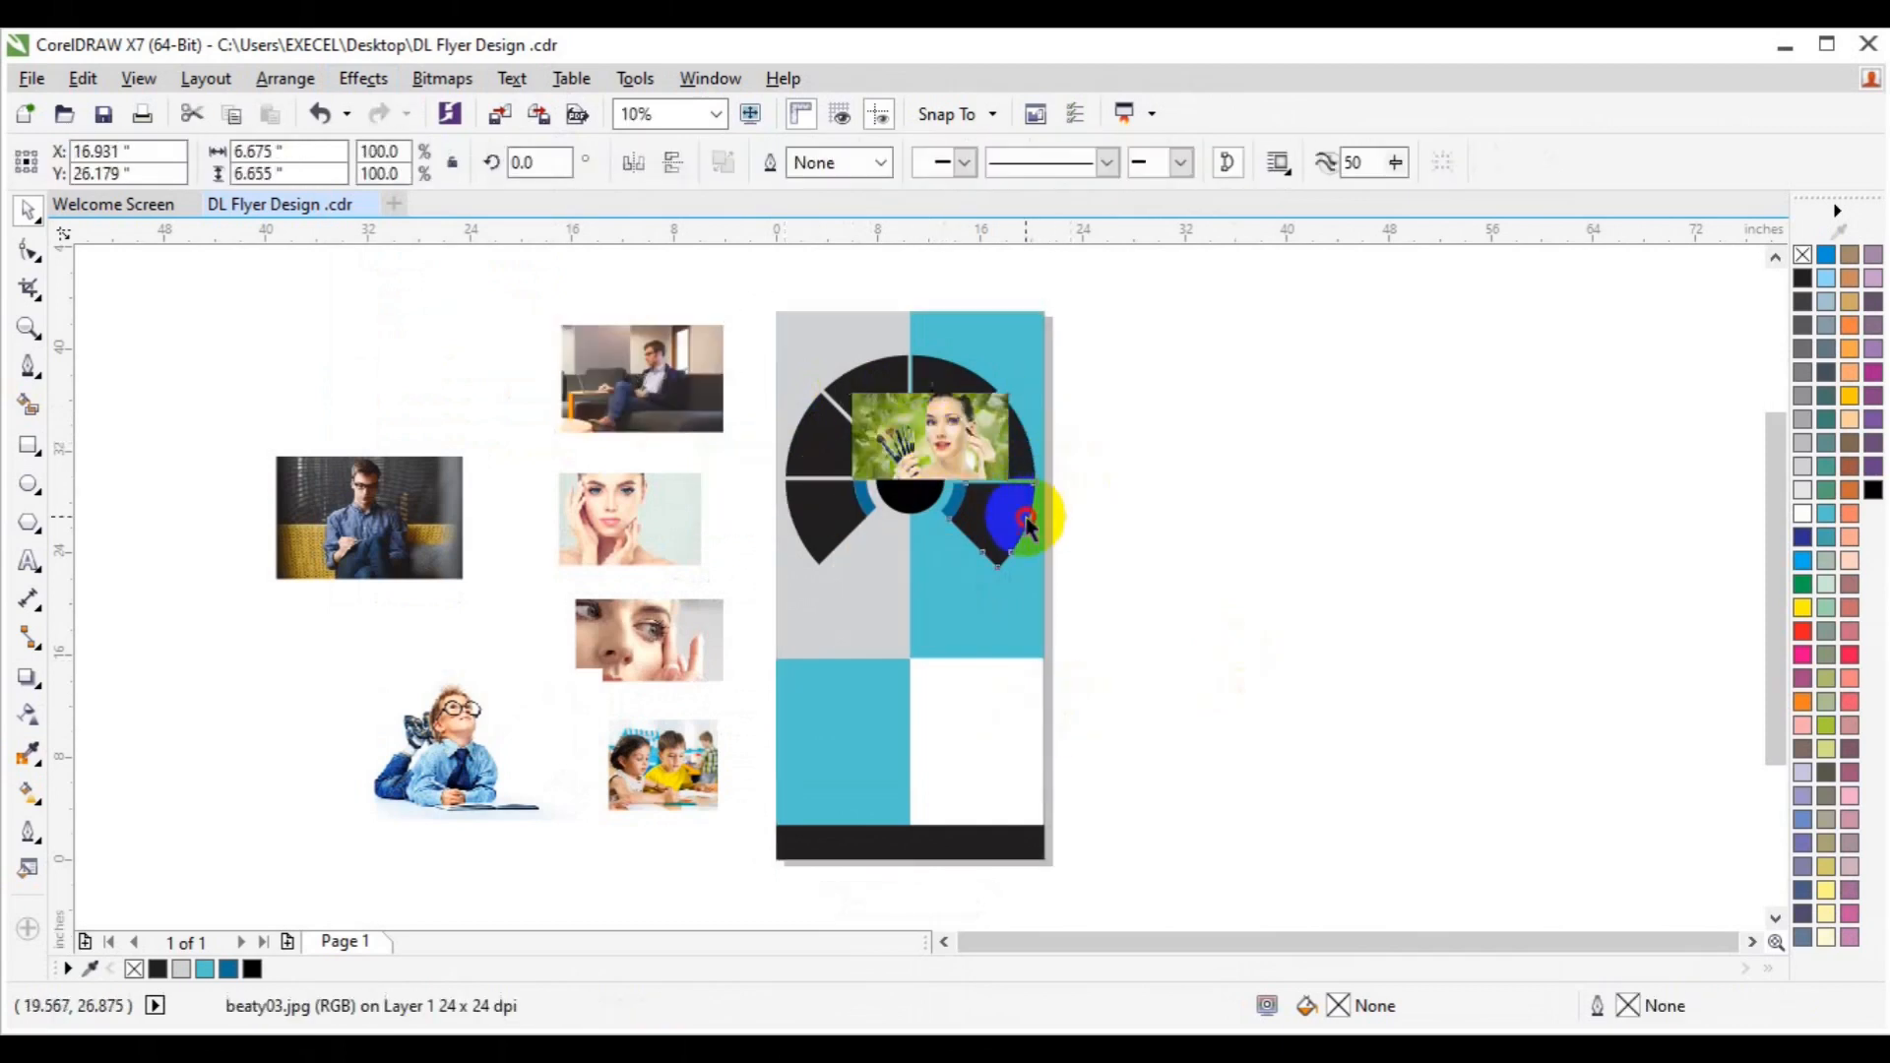
left_click(1137, 462)
left_click(947, 446)
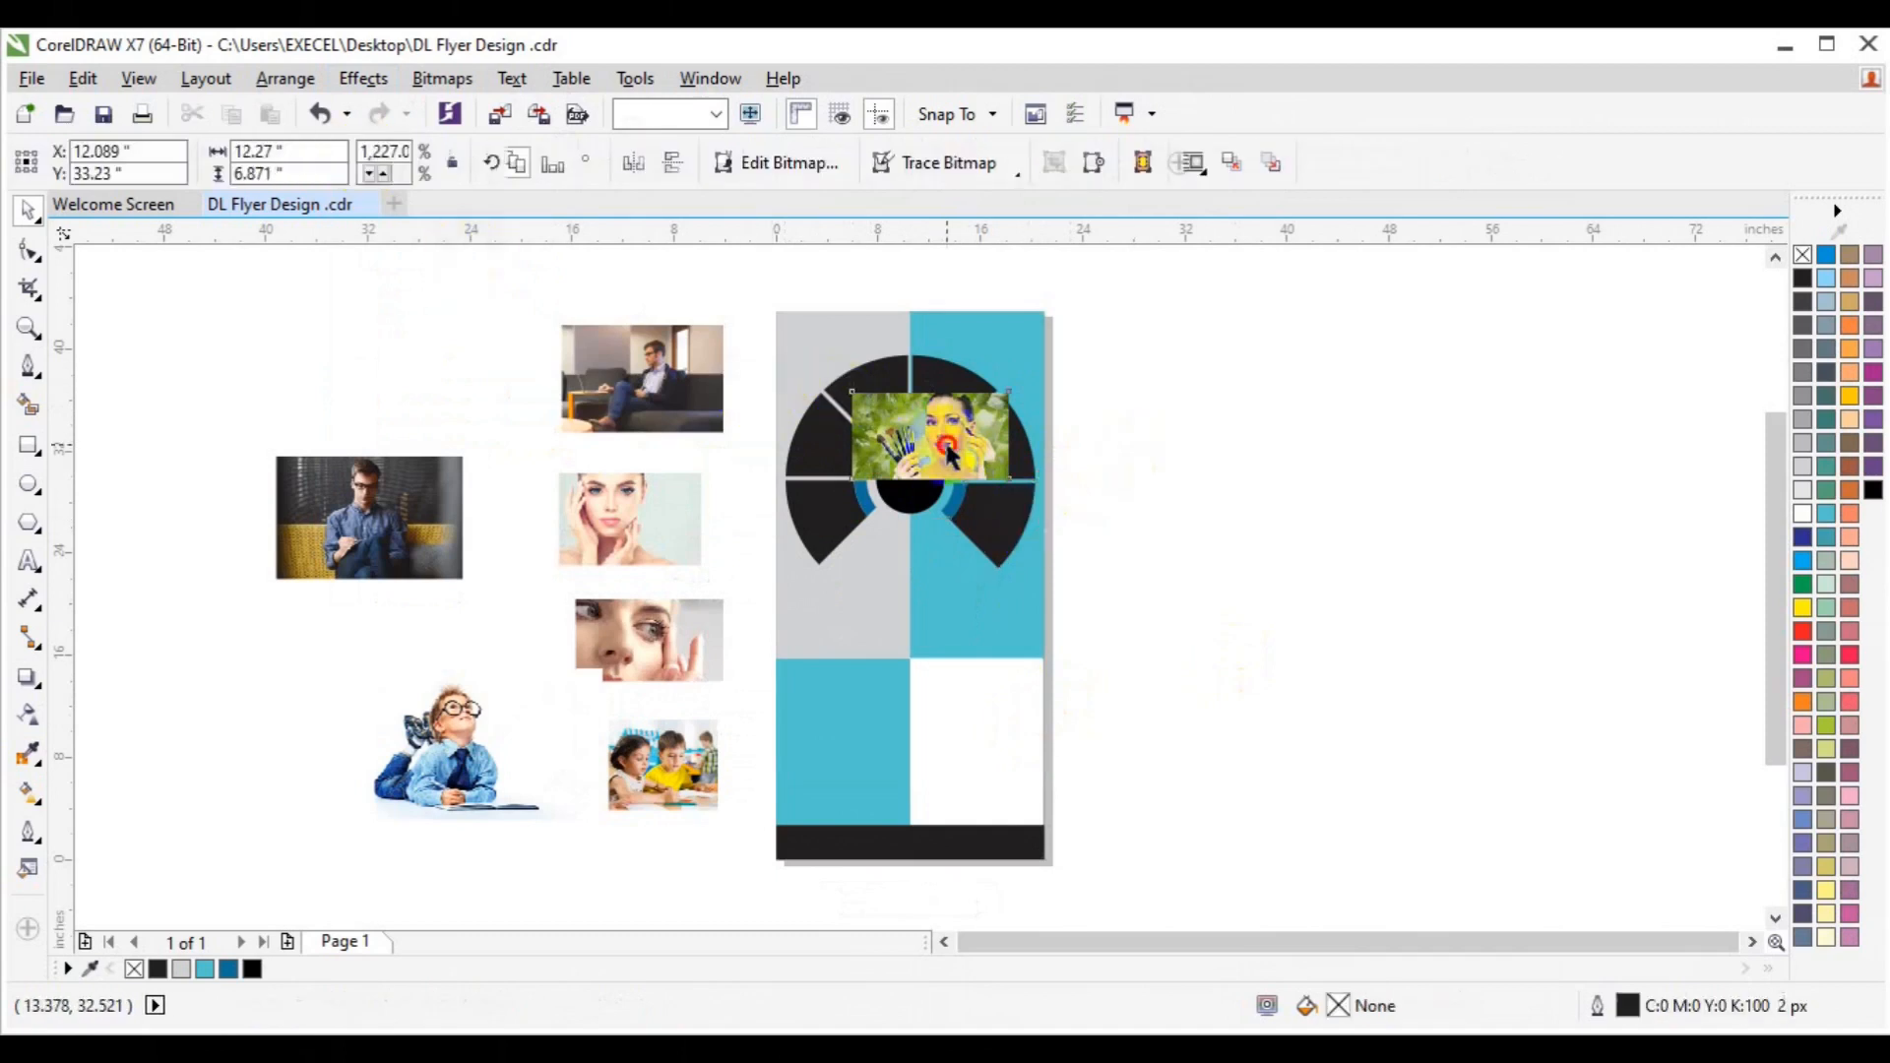
PowerClip the makeup photo into the upper-right wheel segment and shift it into place.
left_click(383, 85)
mouse_move(443, 432)
left_click(644, 430)
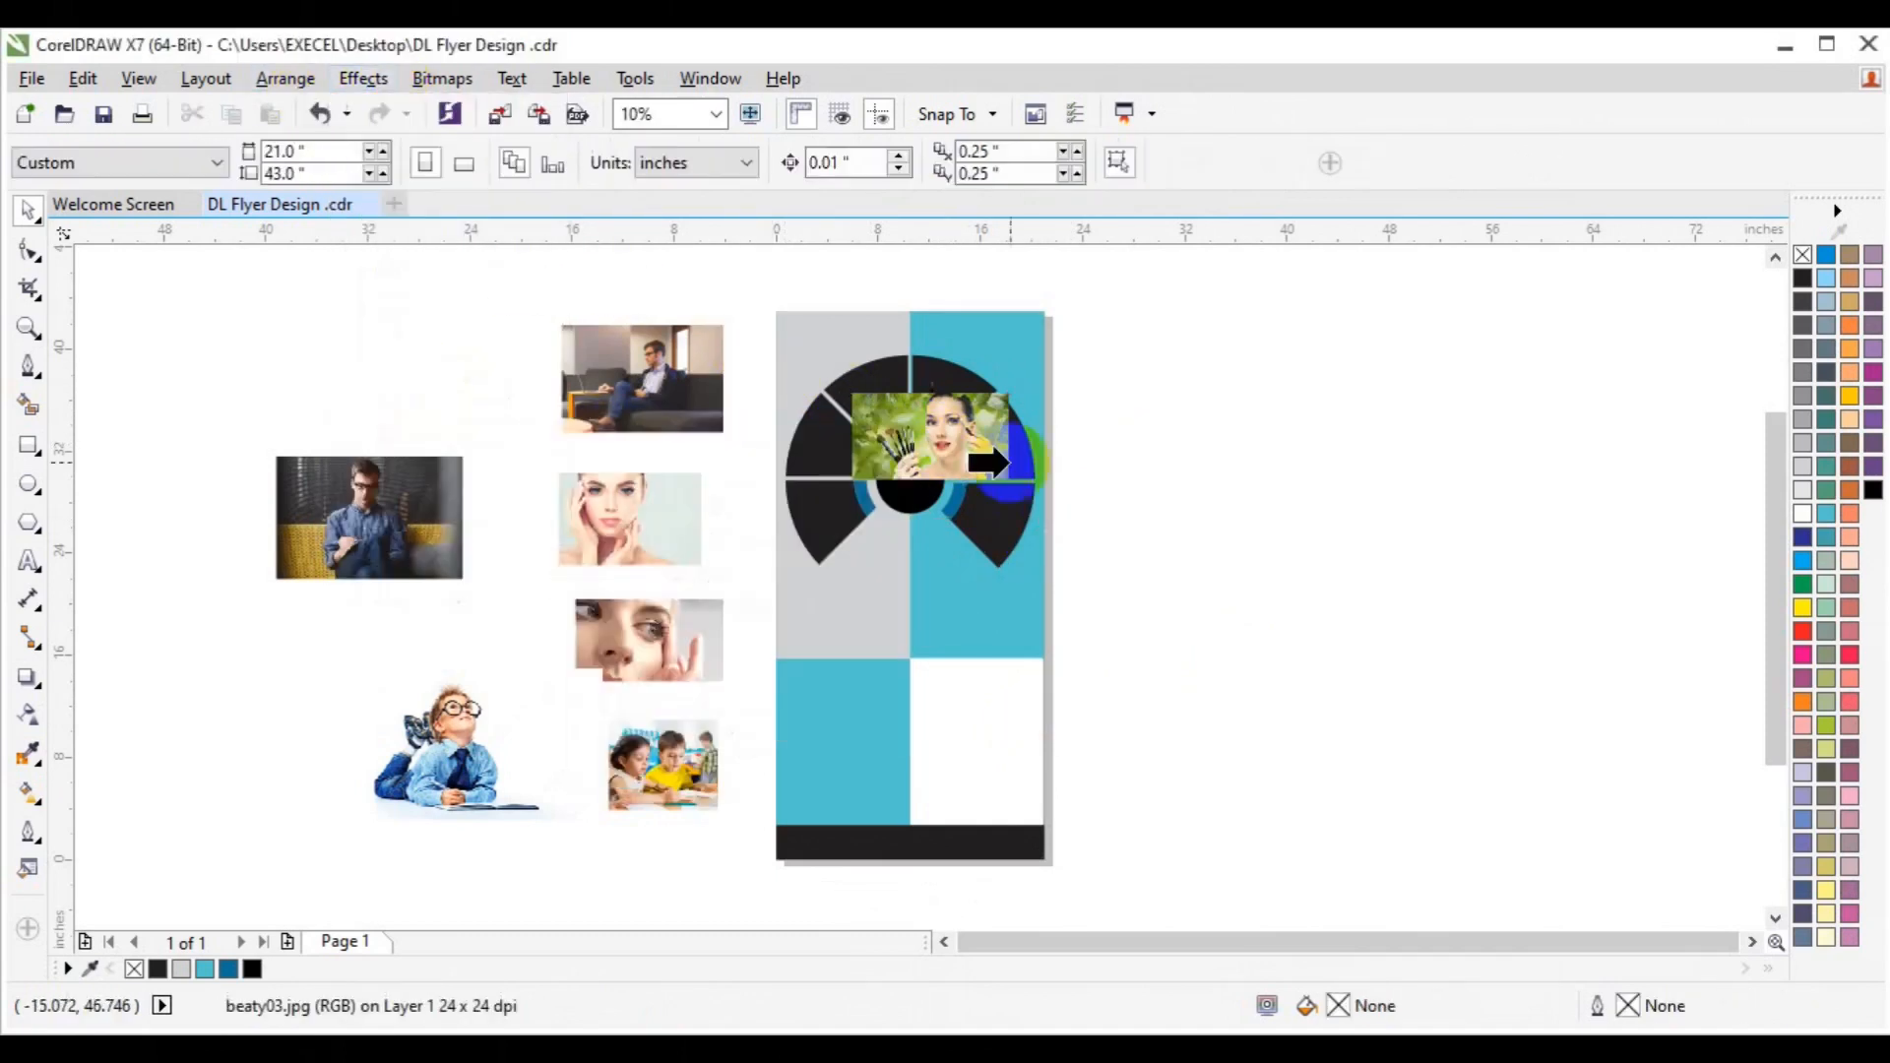
left_click(1024, 464)
left_click(936, 520)
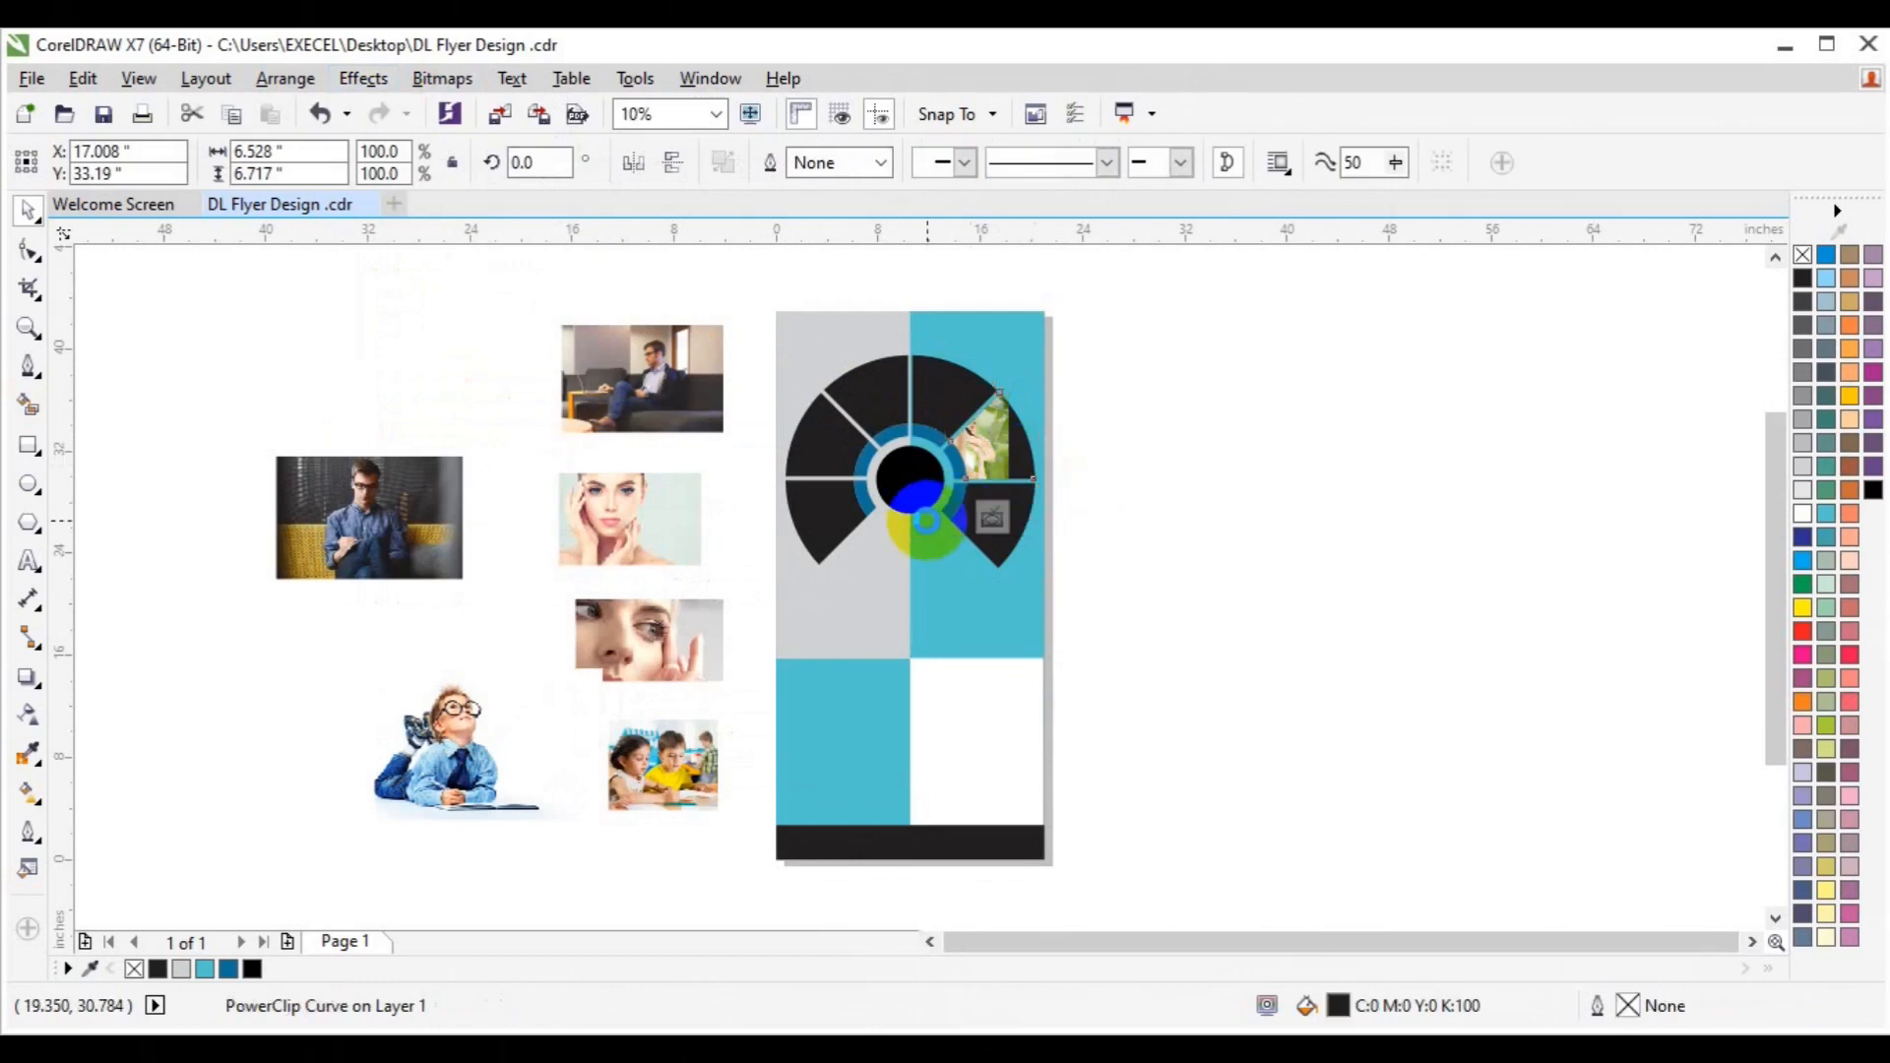
left_click_drag(883, 450, 927, 454)
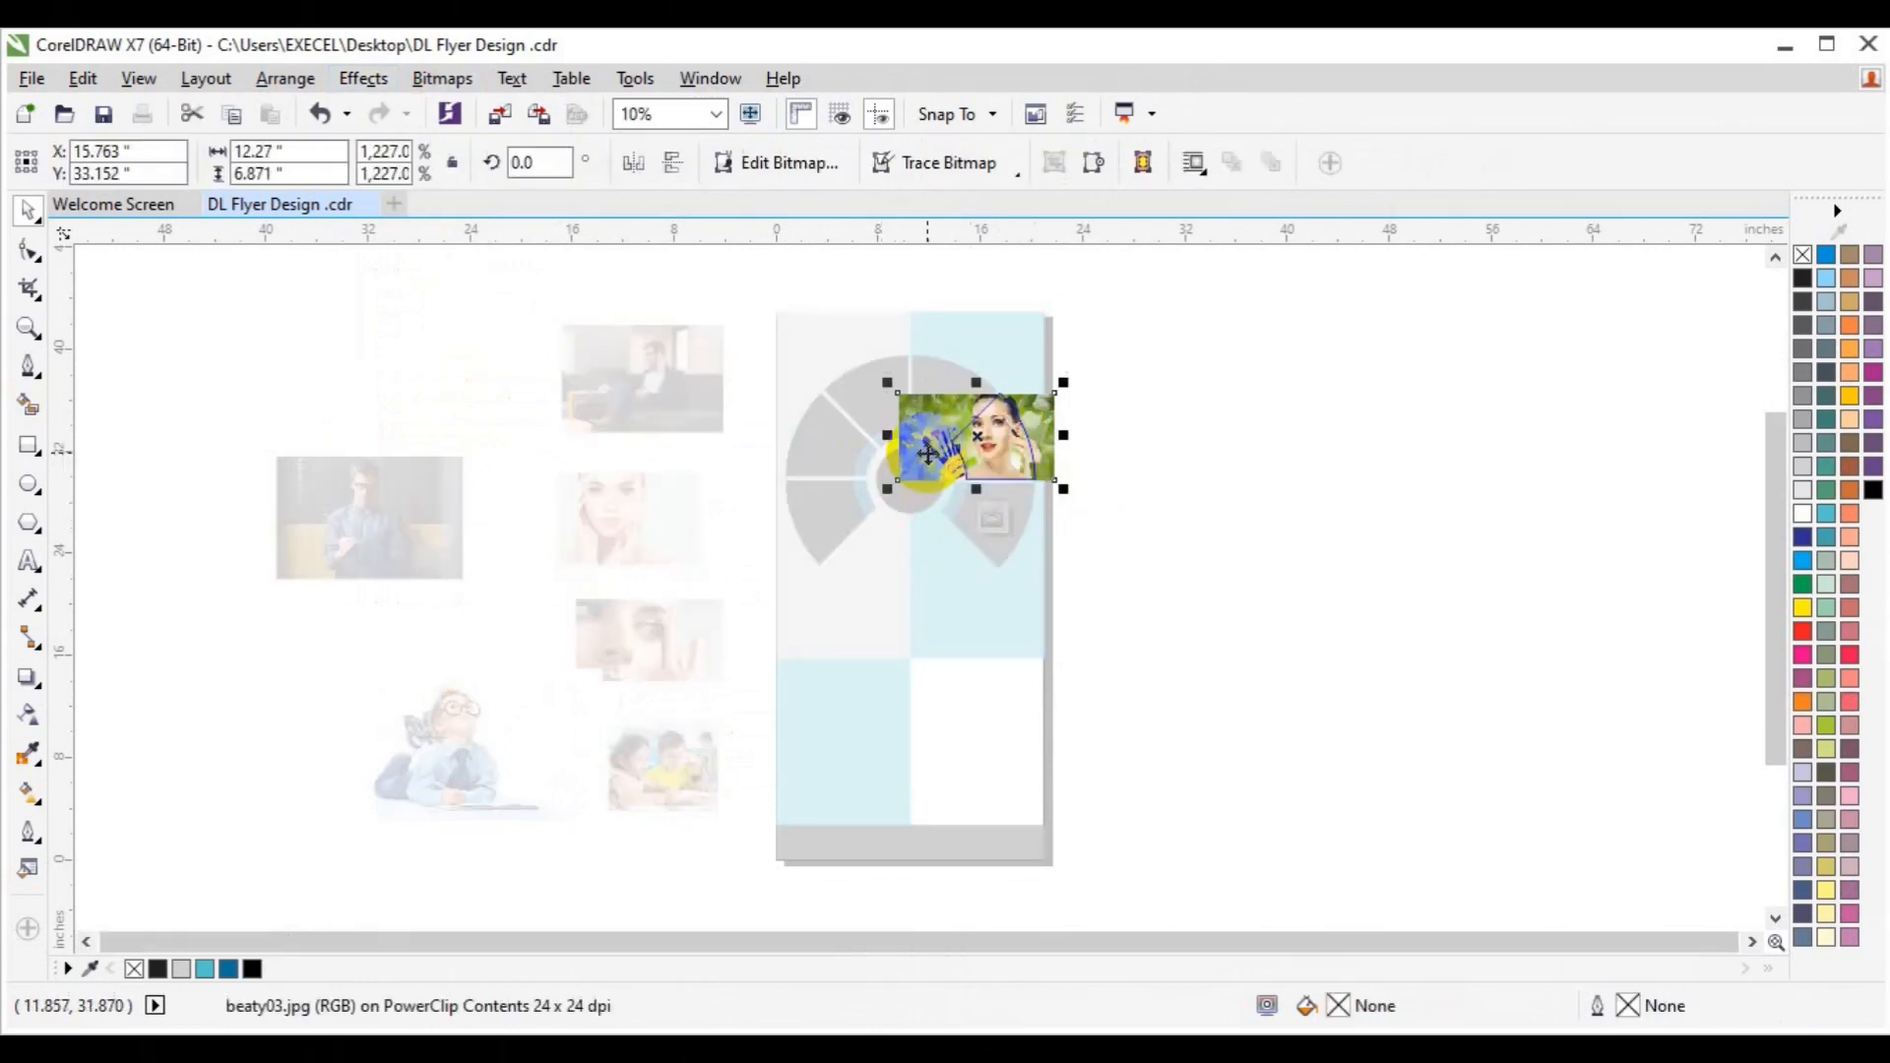
left_click(993, 522)
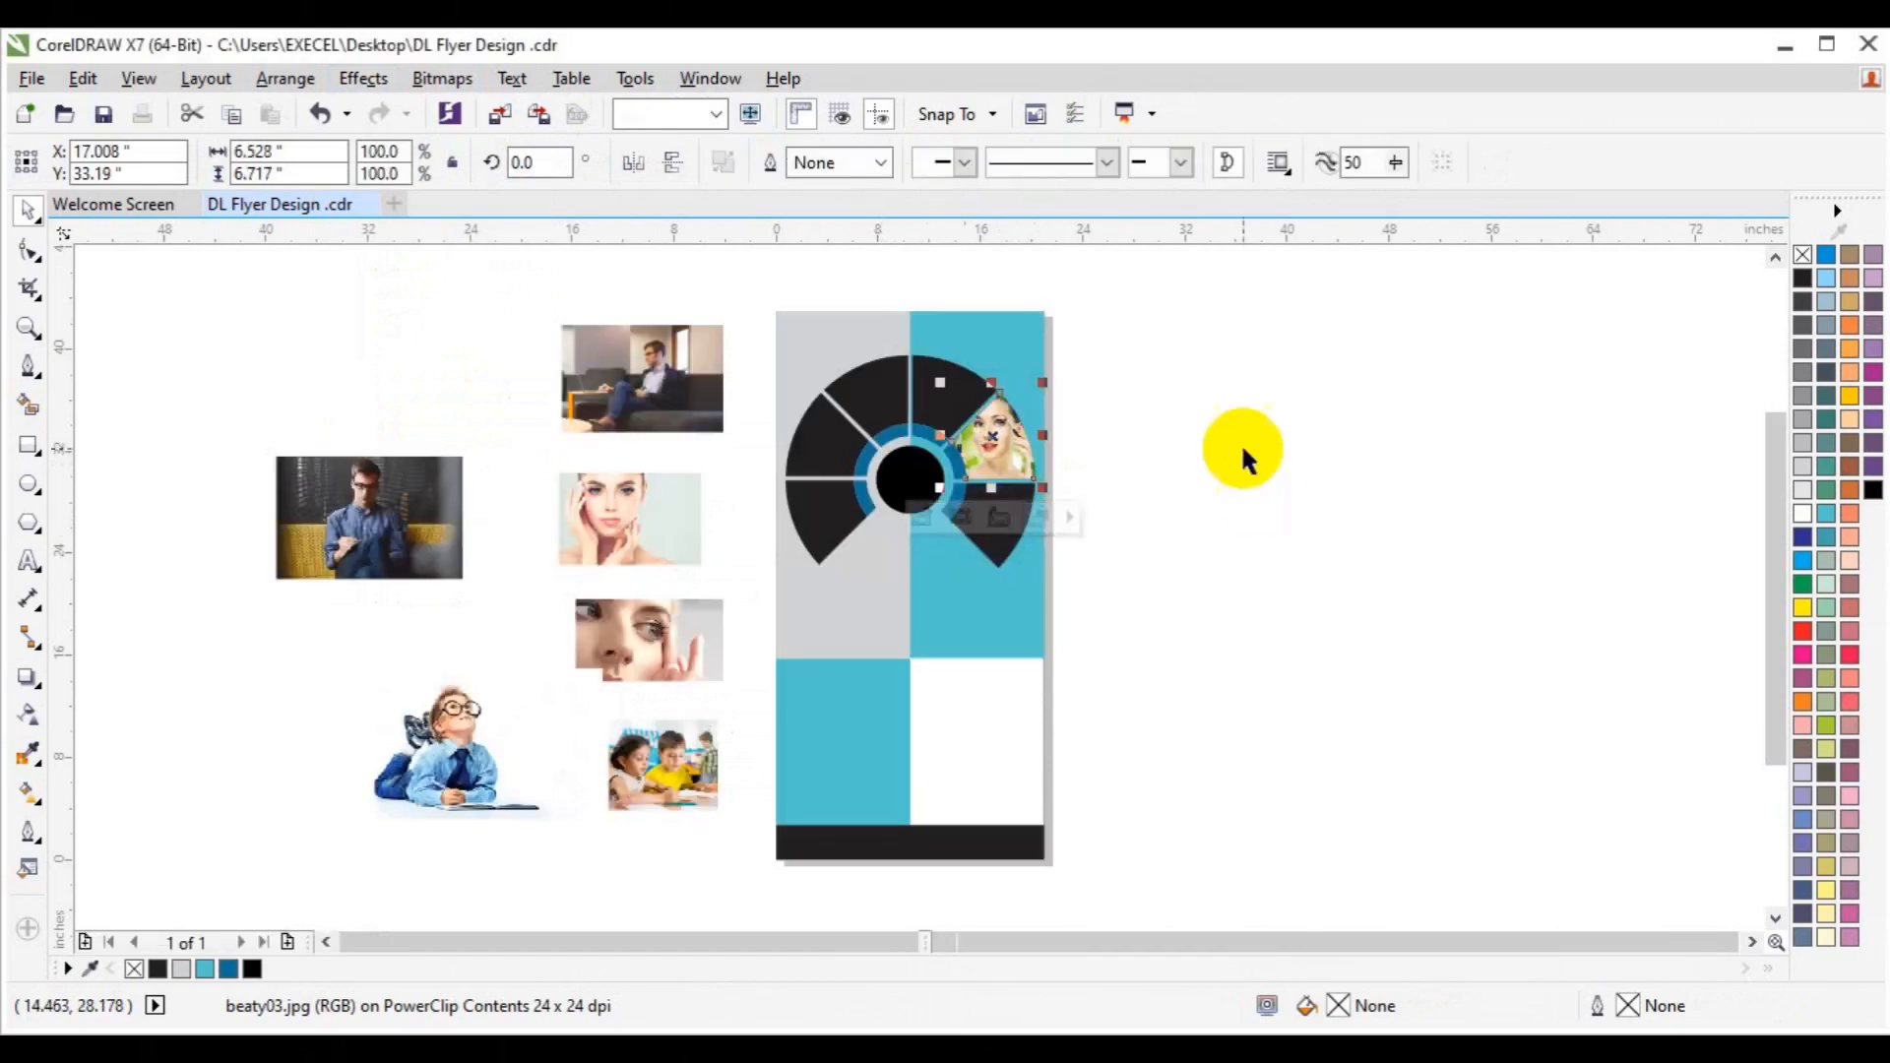
Move the entrepreneur photo over the flyer's top-left, on the wheel.
left_click(1241, 441)
left_click(636, 402)
left_click_drag(637, 402, 825, 419)
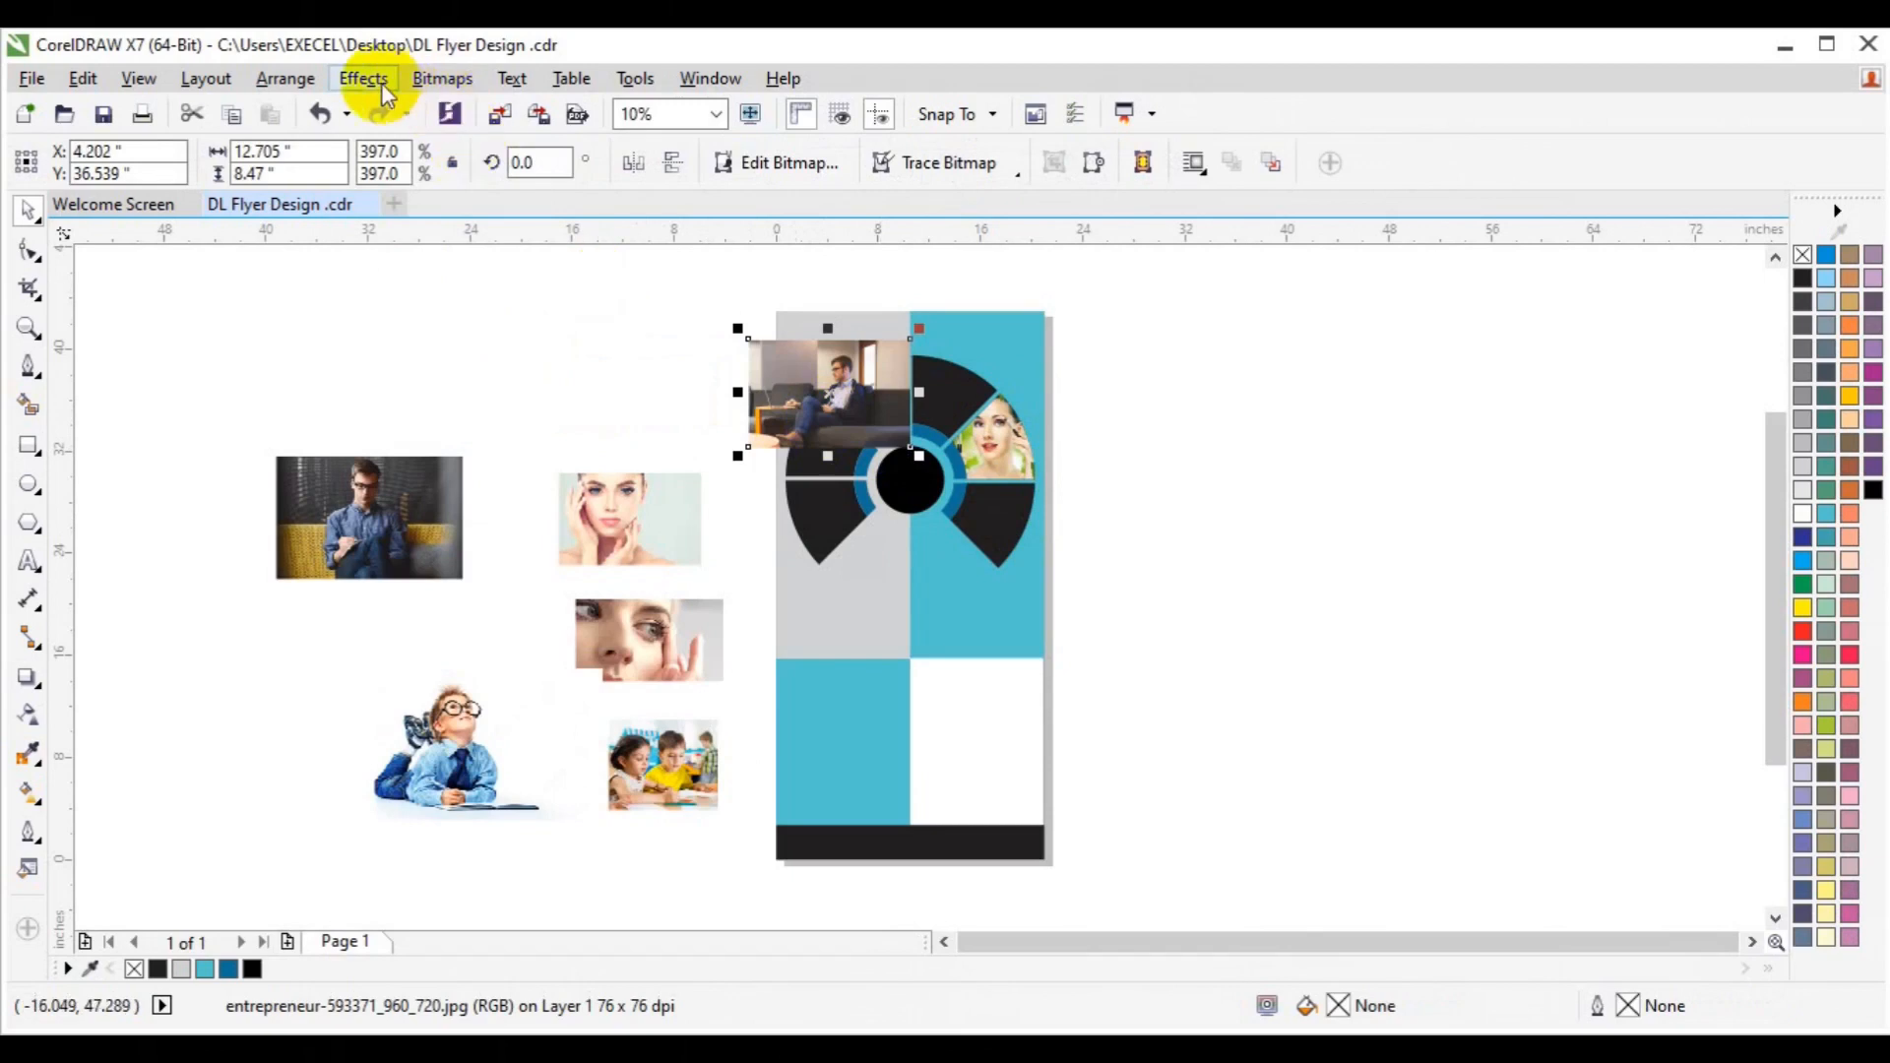
PowerClip the entrepreneur photo into a wheel segment.
left_click(363, 78)
mouse_move(488, 434)
left_click(689, 434)
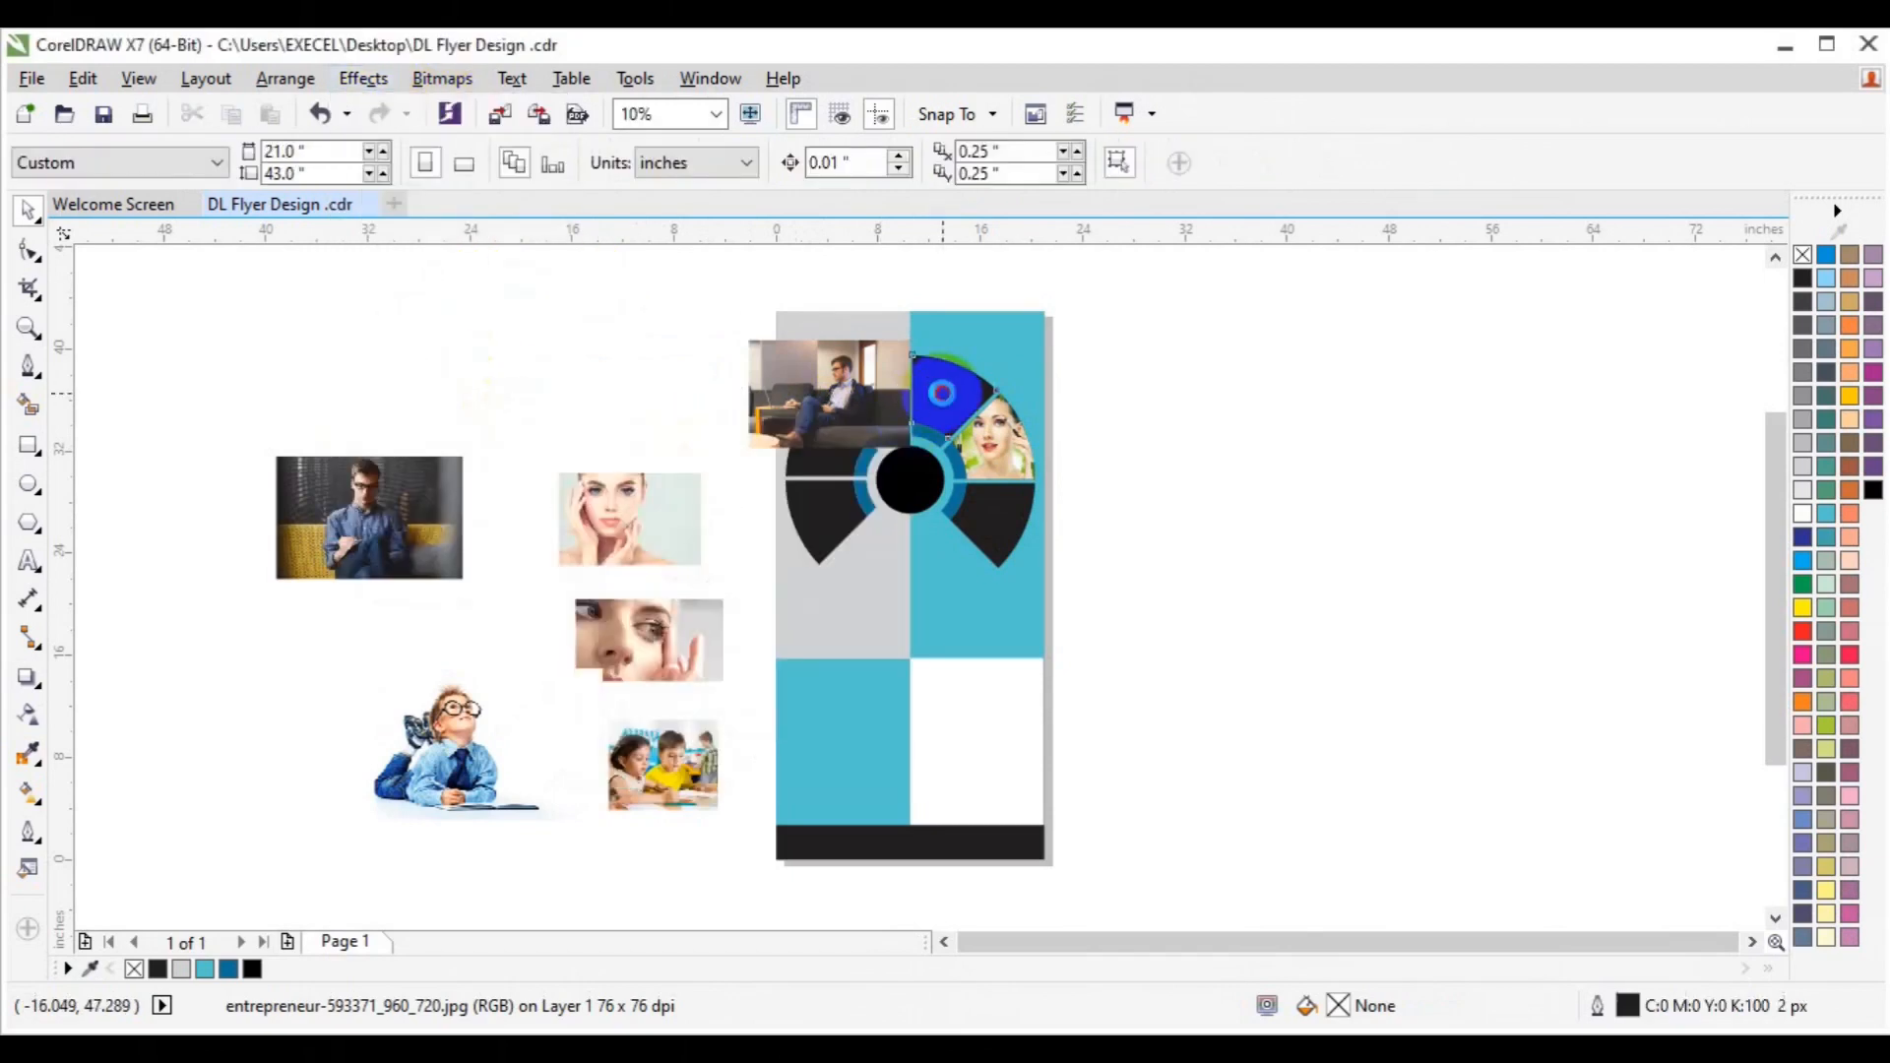
left_click(921, 394)
left_click(591, 369)
Clip the beauty01 face photo into the upper-left wedge, then move the man-on-sofa photo beside the flyer.
left_click(601, 531)
left_click_drag(602, 532, 615, 455)
left_click(384, 78)
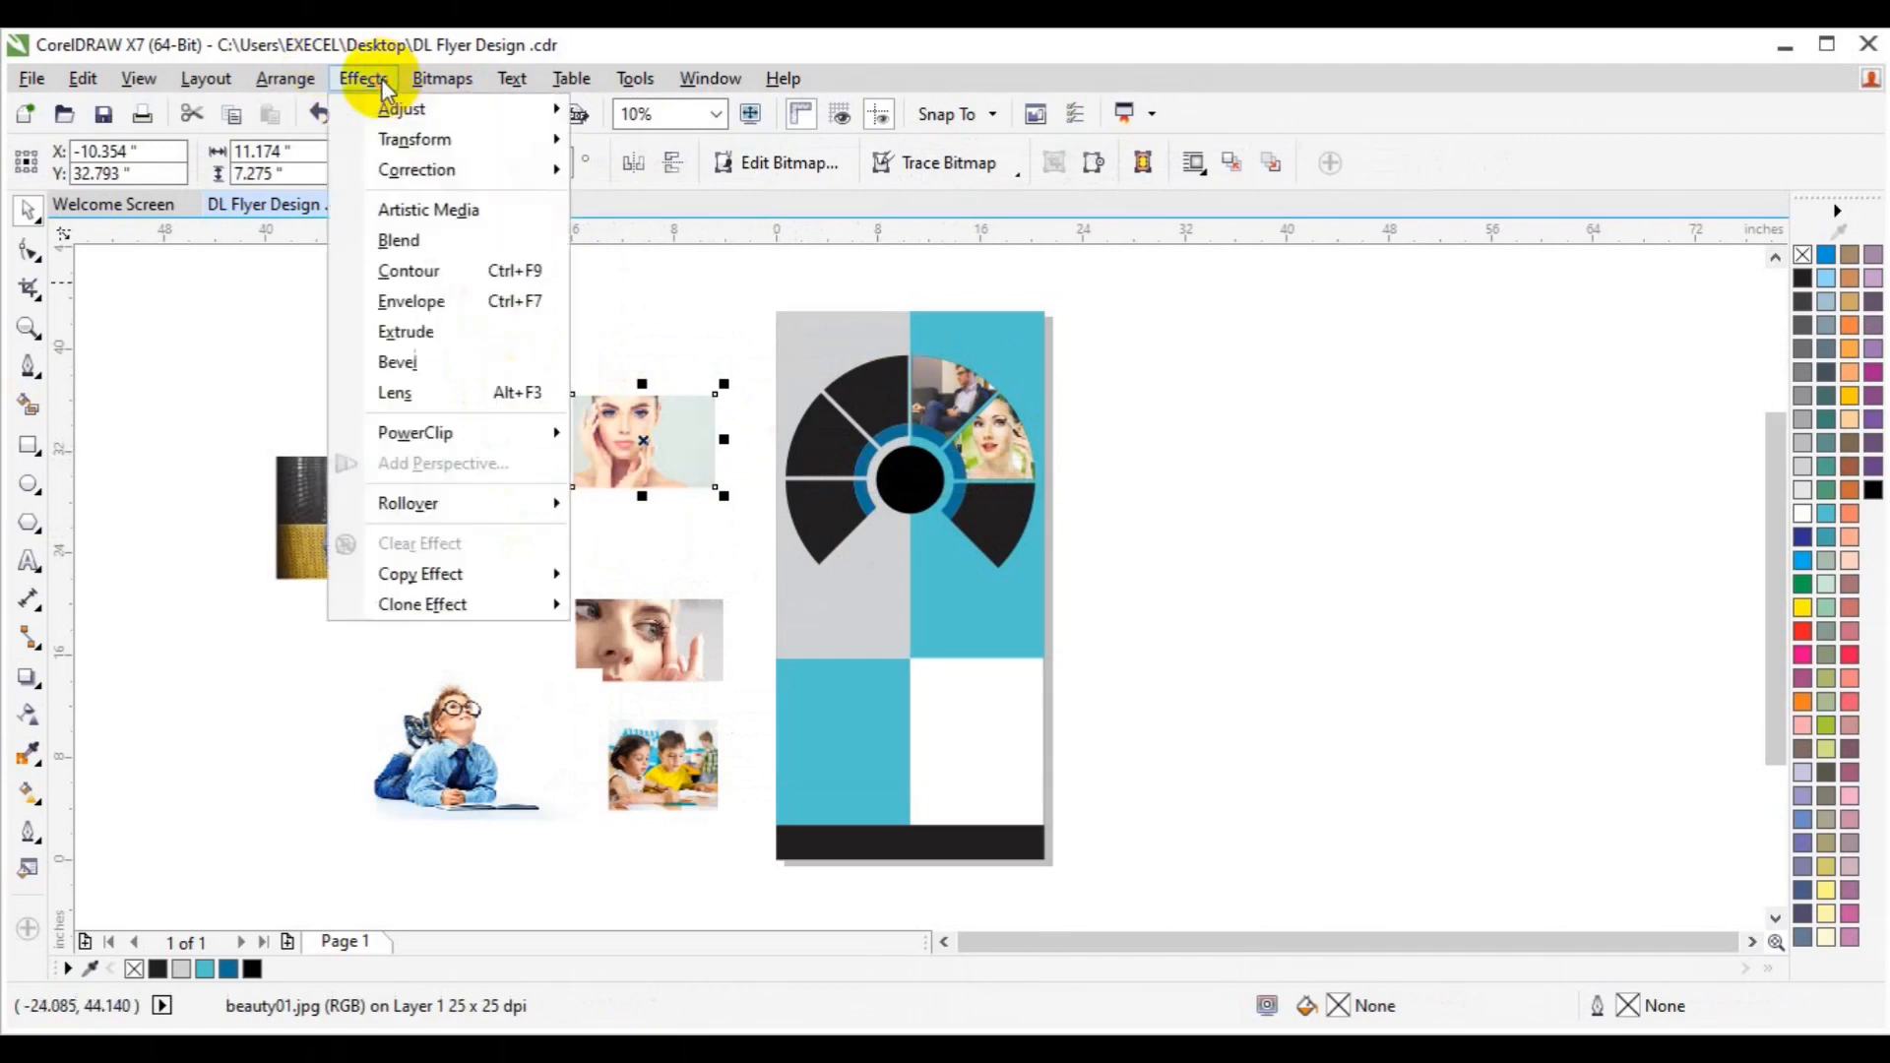
mouse_move(462, 432)
left_click(650, 430)
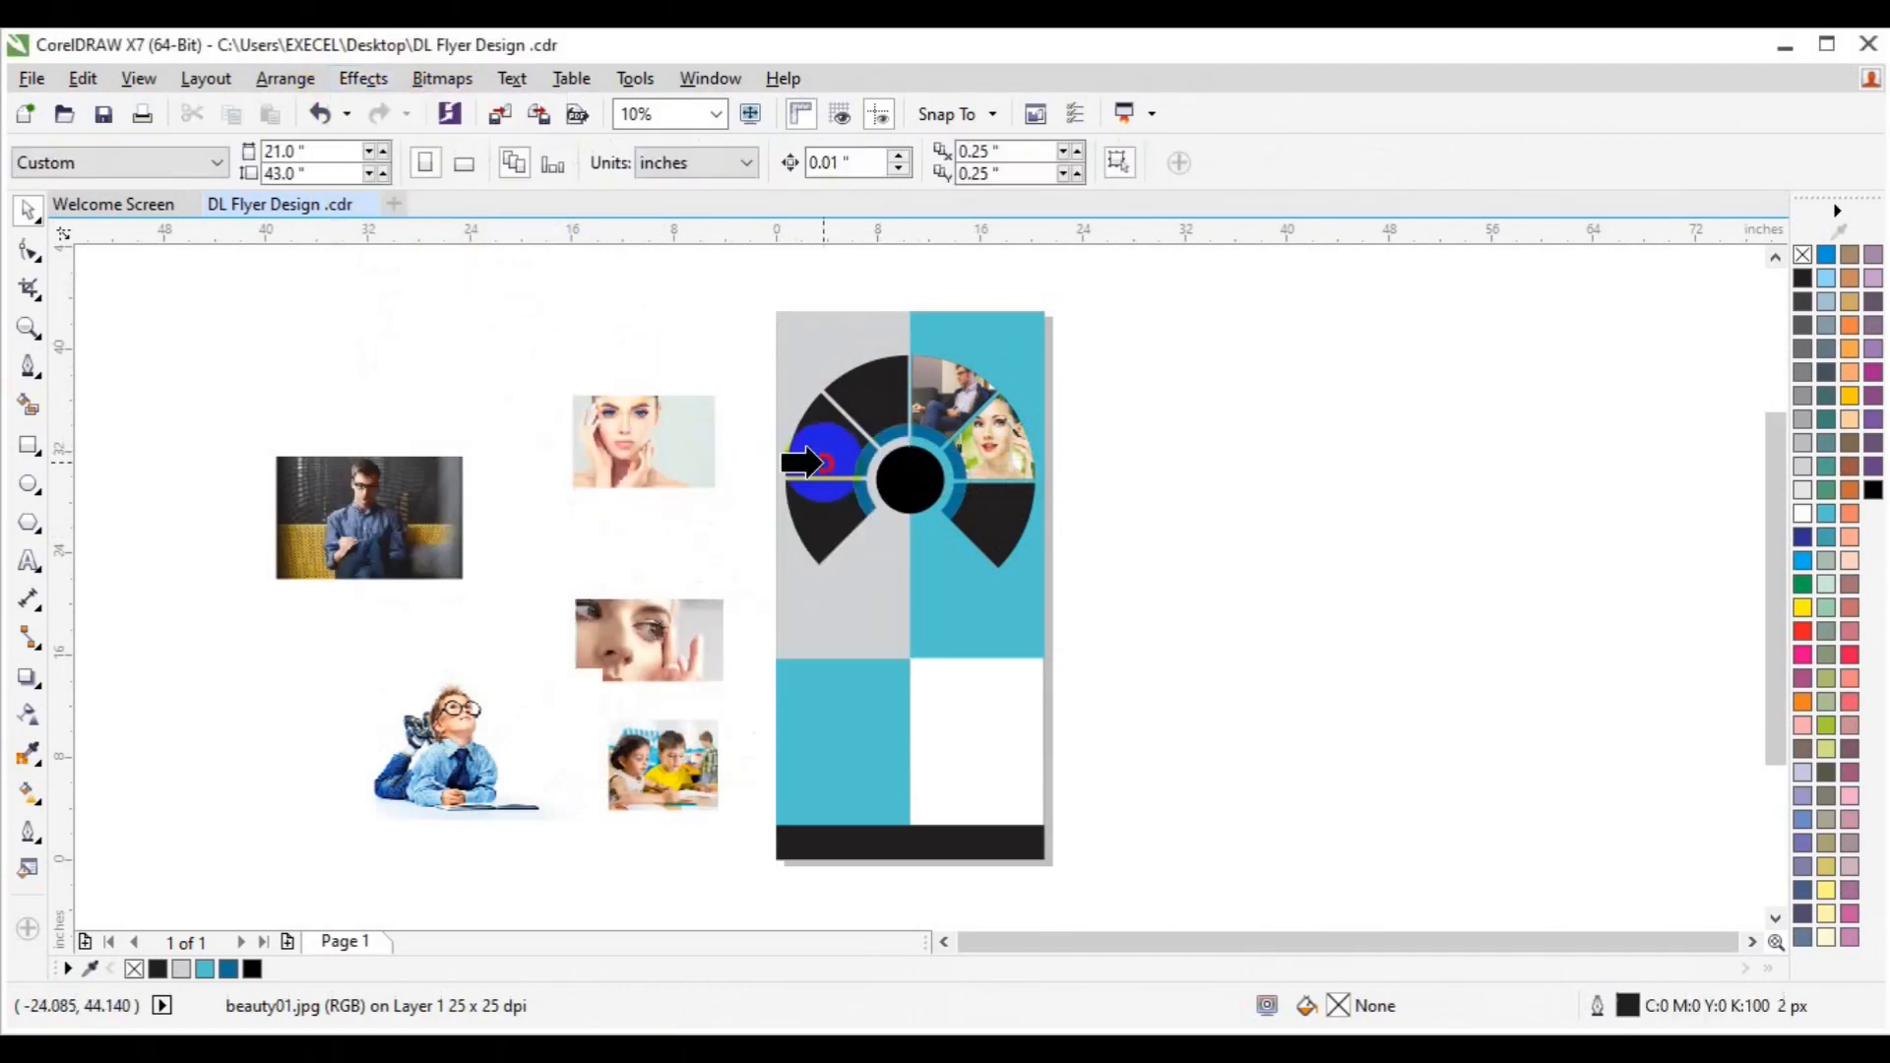
left_click(825, 463)
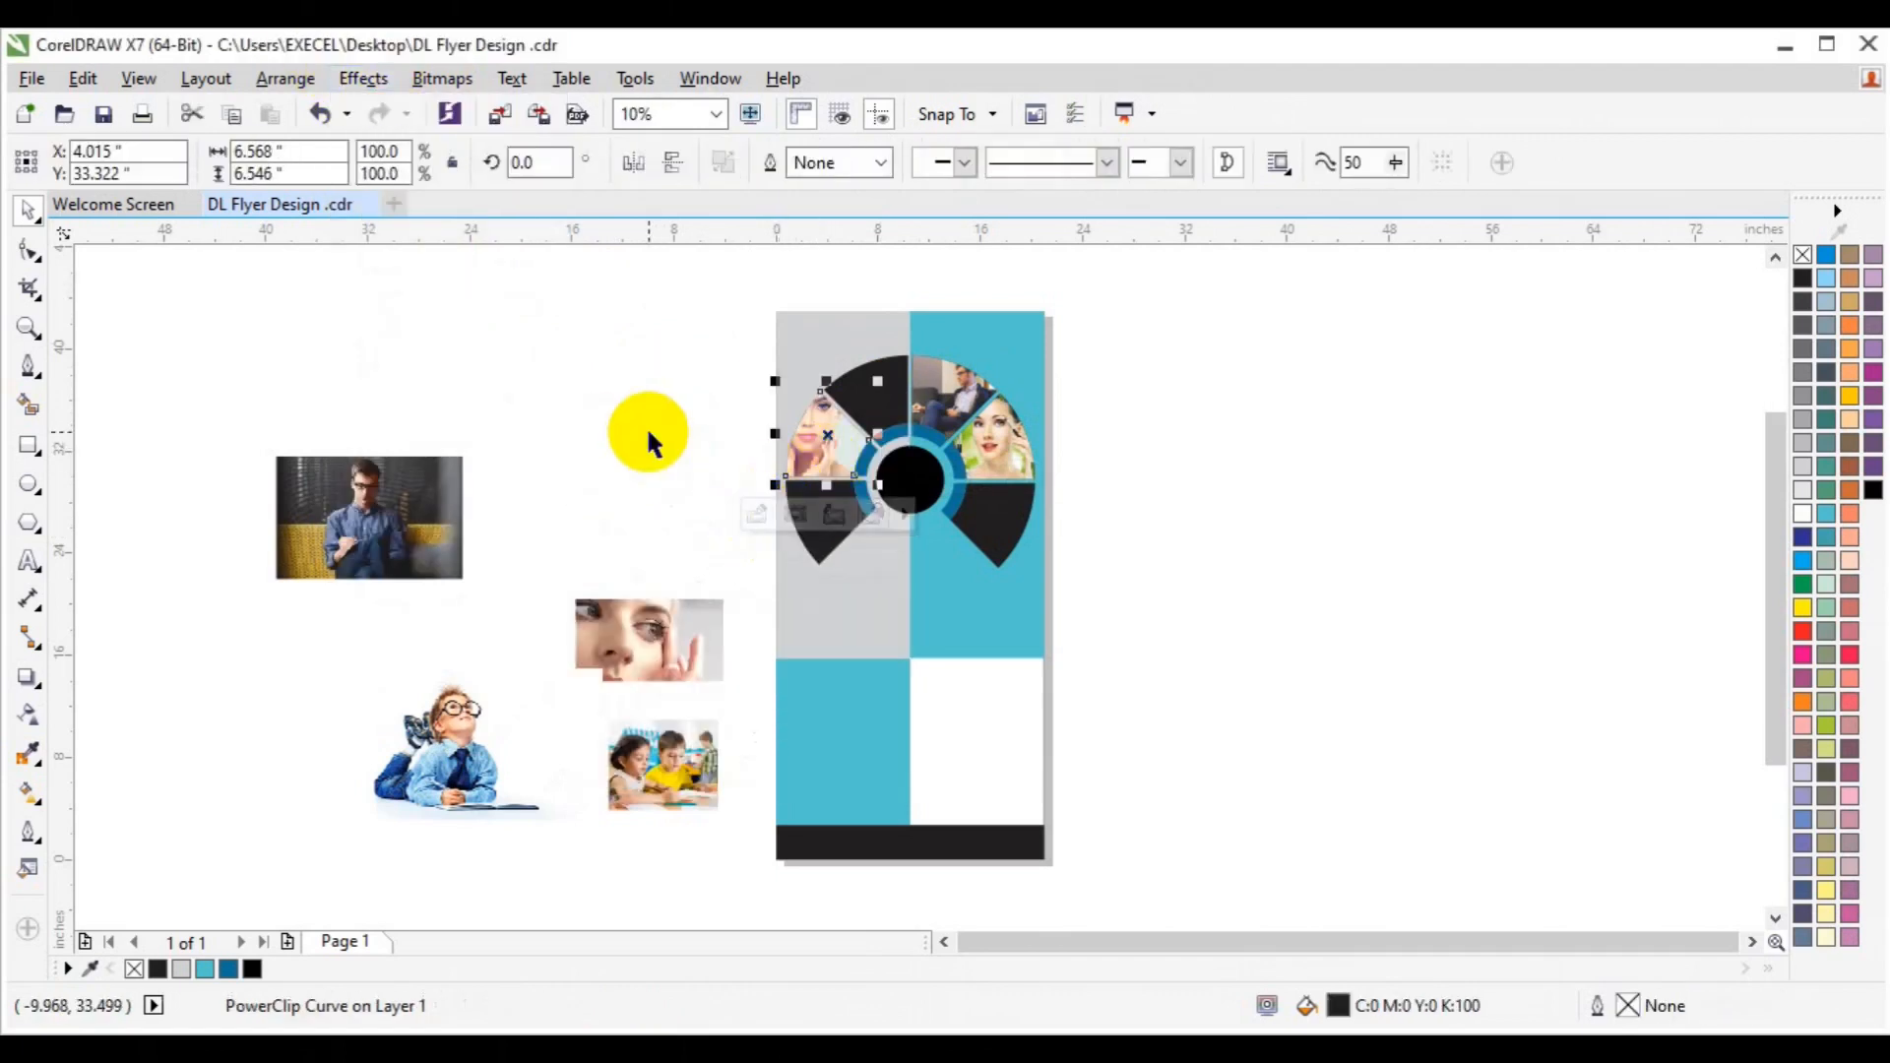
left_click(757, 515)
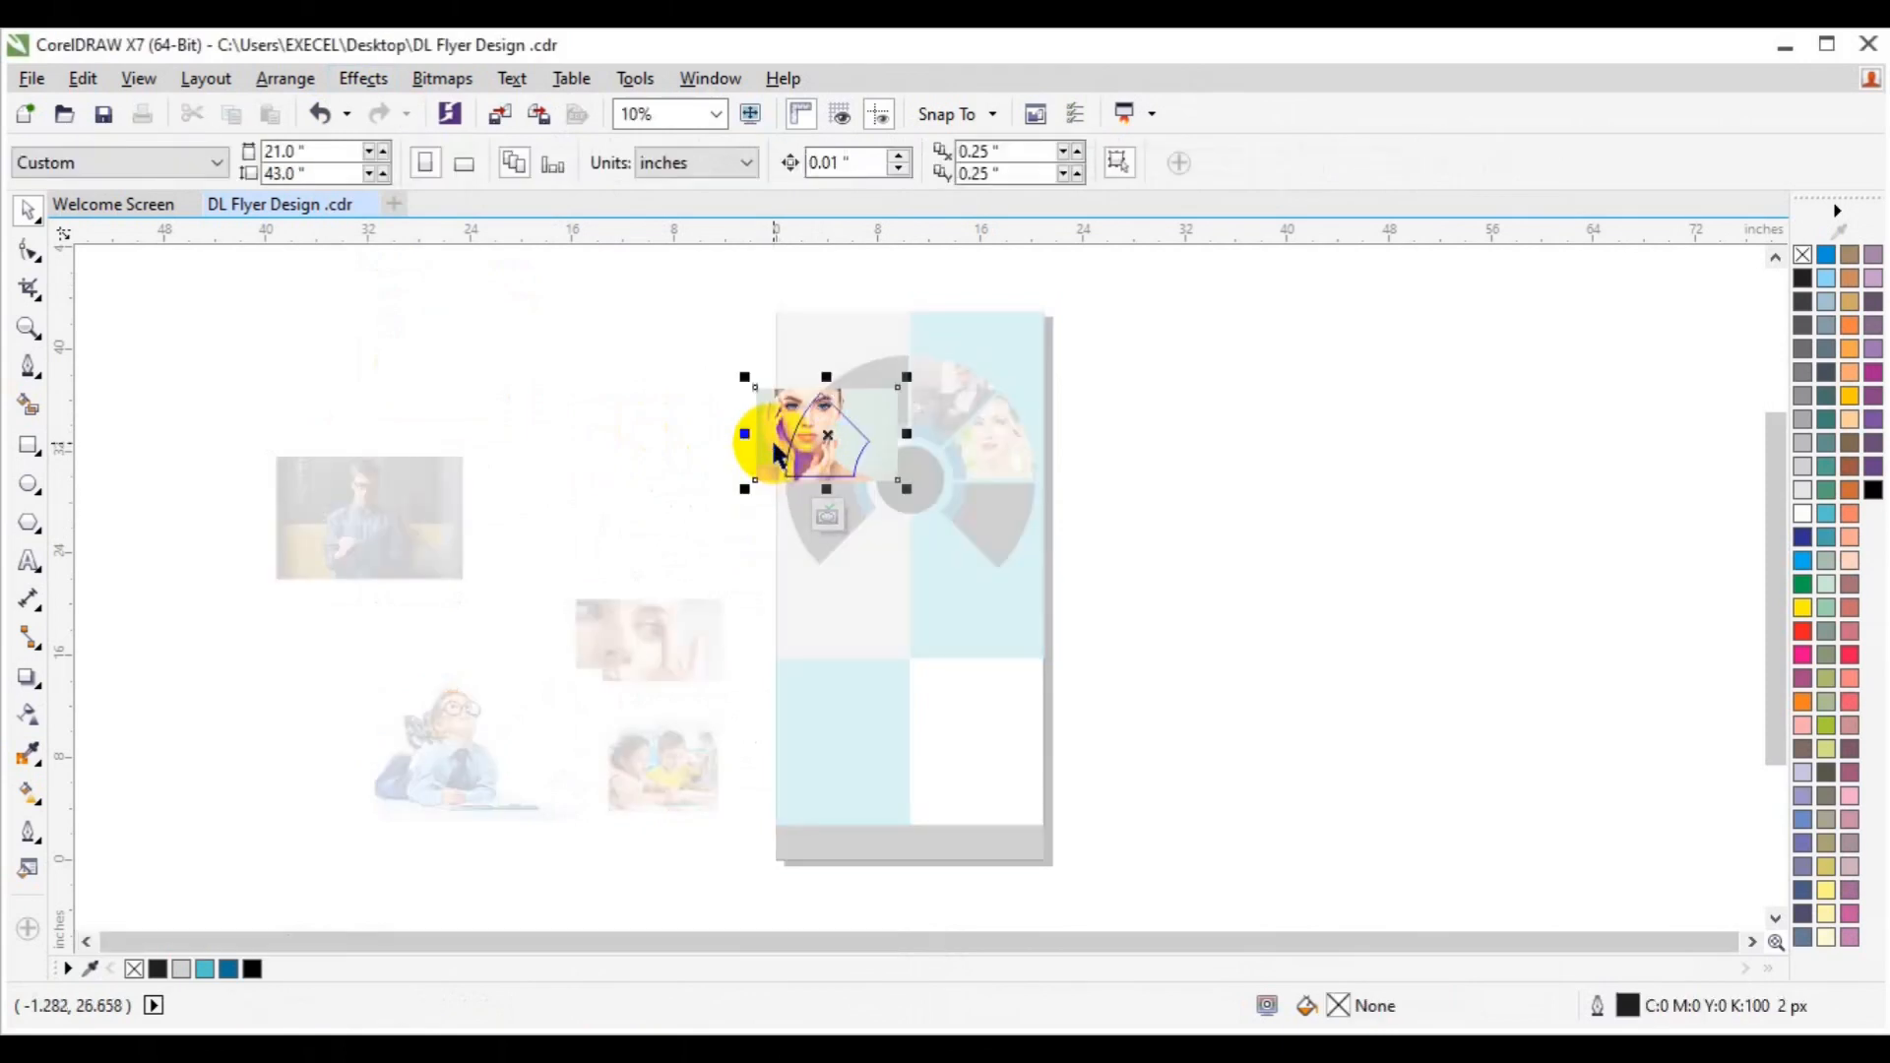
left_click(773, 443)
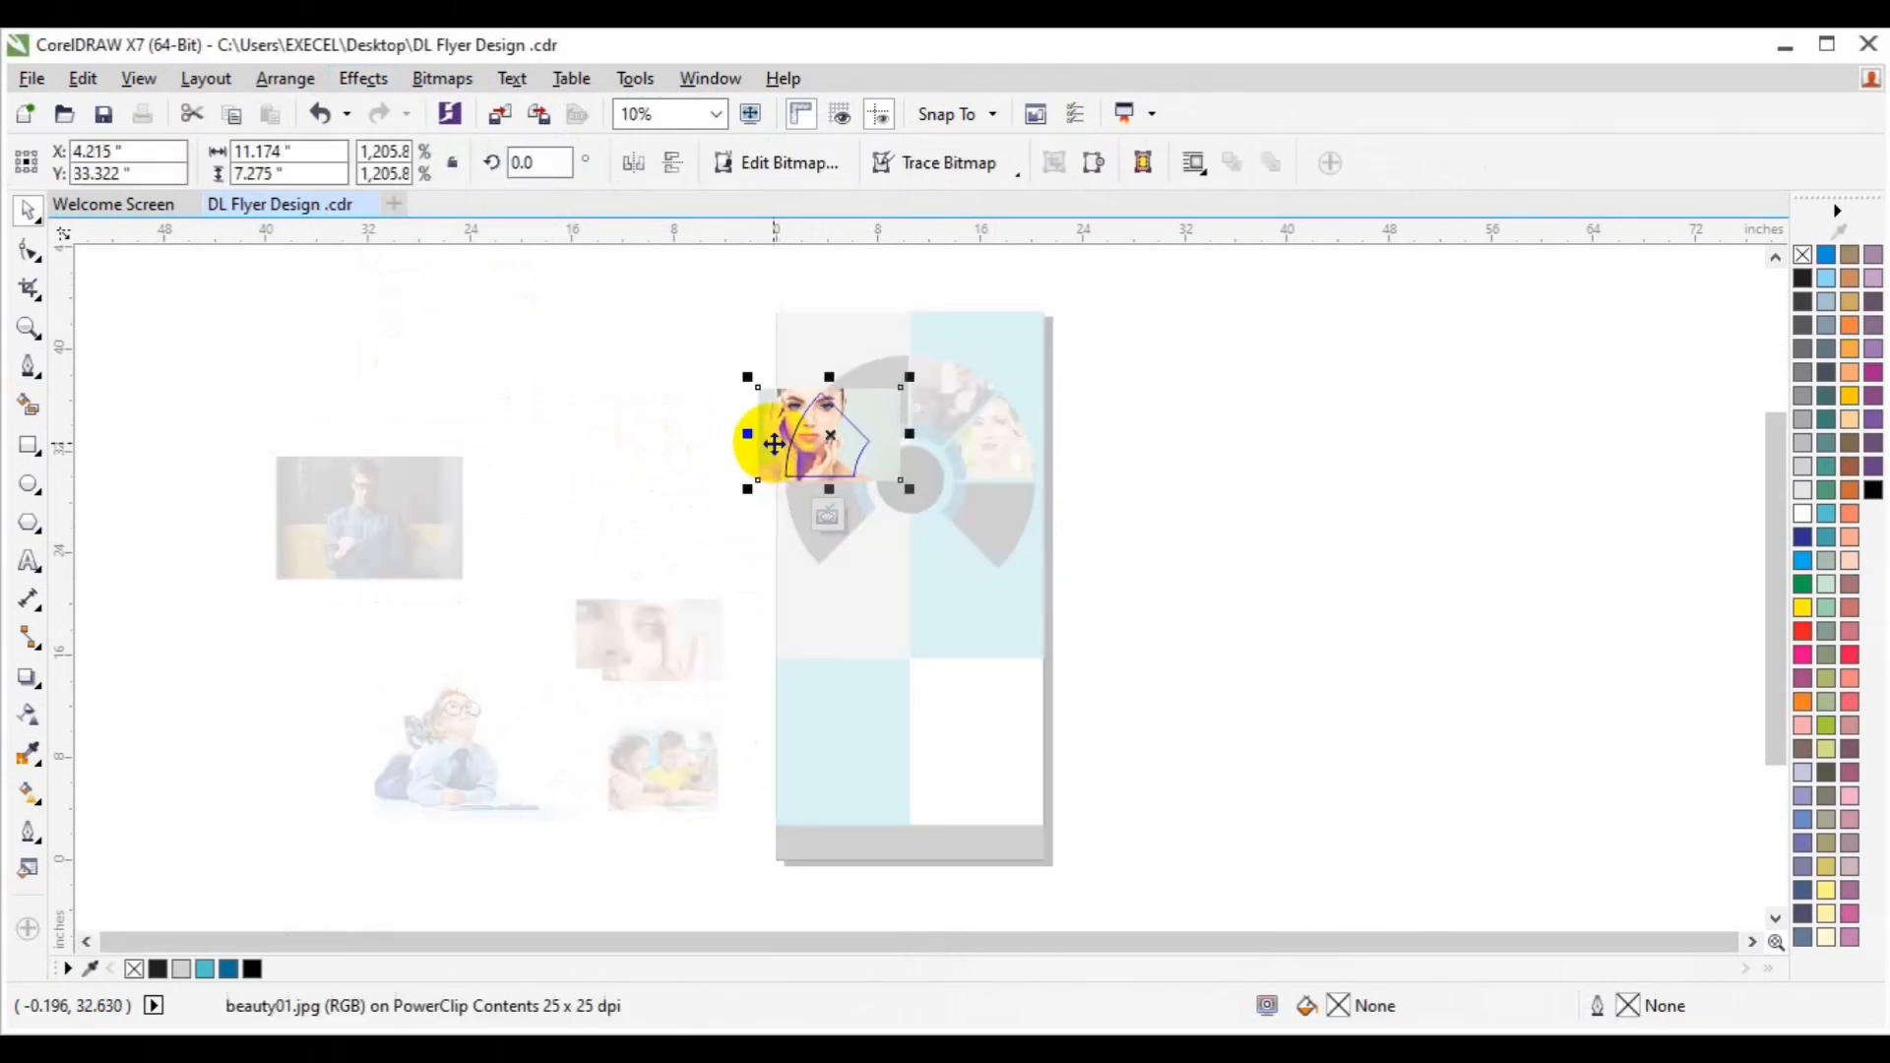
left_click(829, 516)
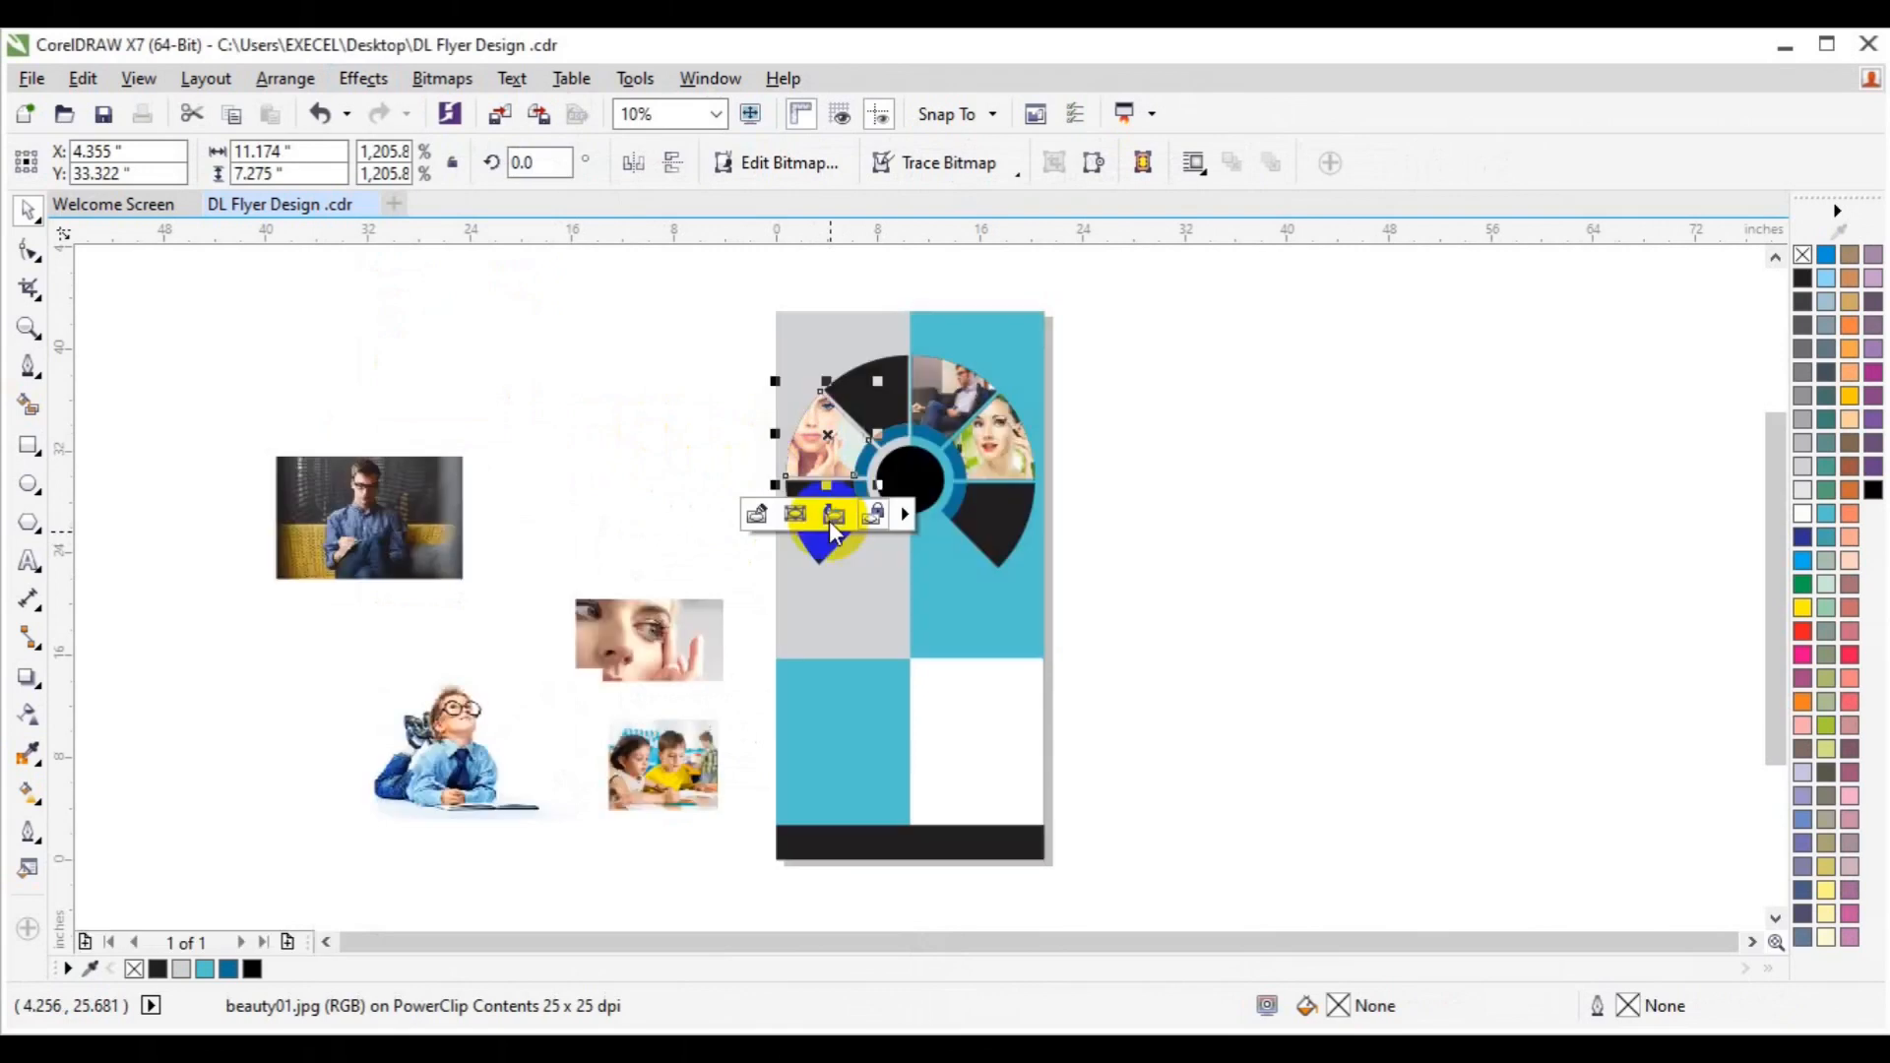
left_click(652, 462)
left_click_drag(387, 532, 719, 539)
PowerClip the man-on-sofa photo into the lower-left wedge.
left_click(364, 78)
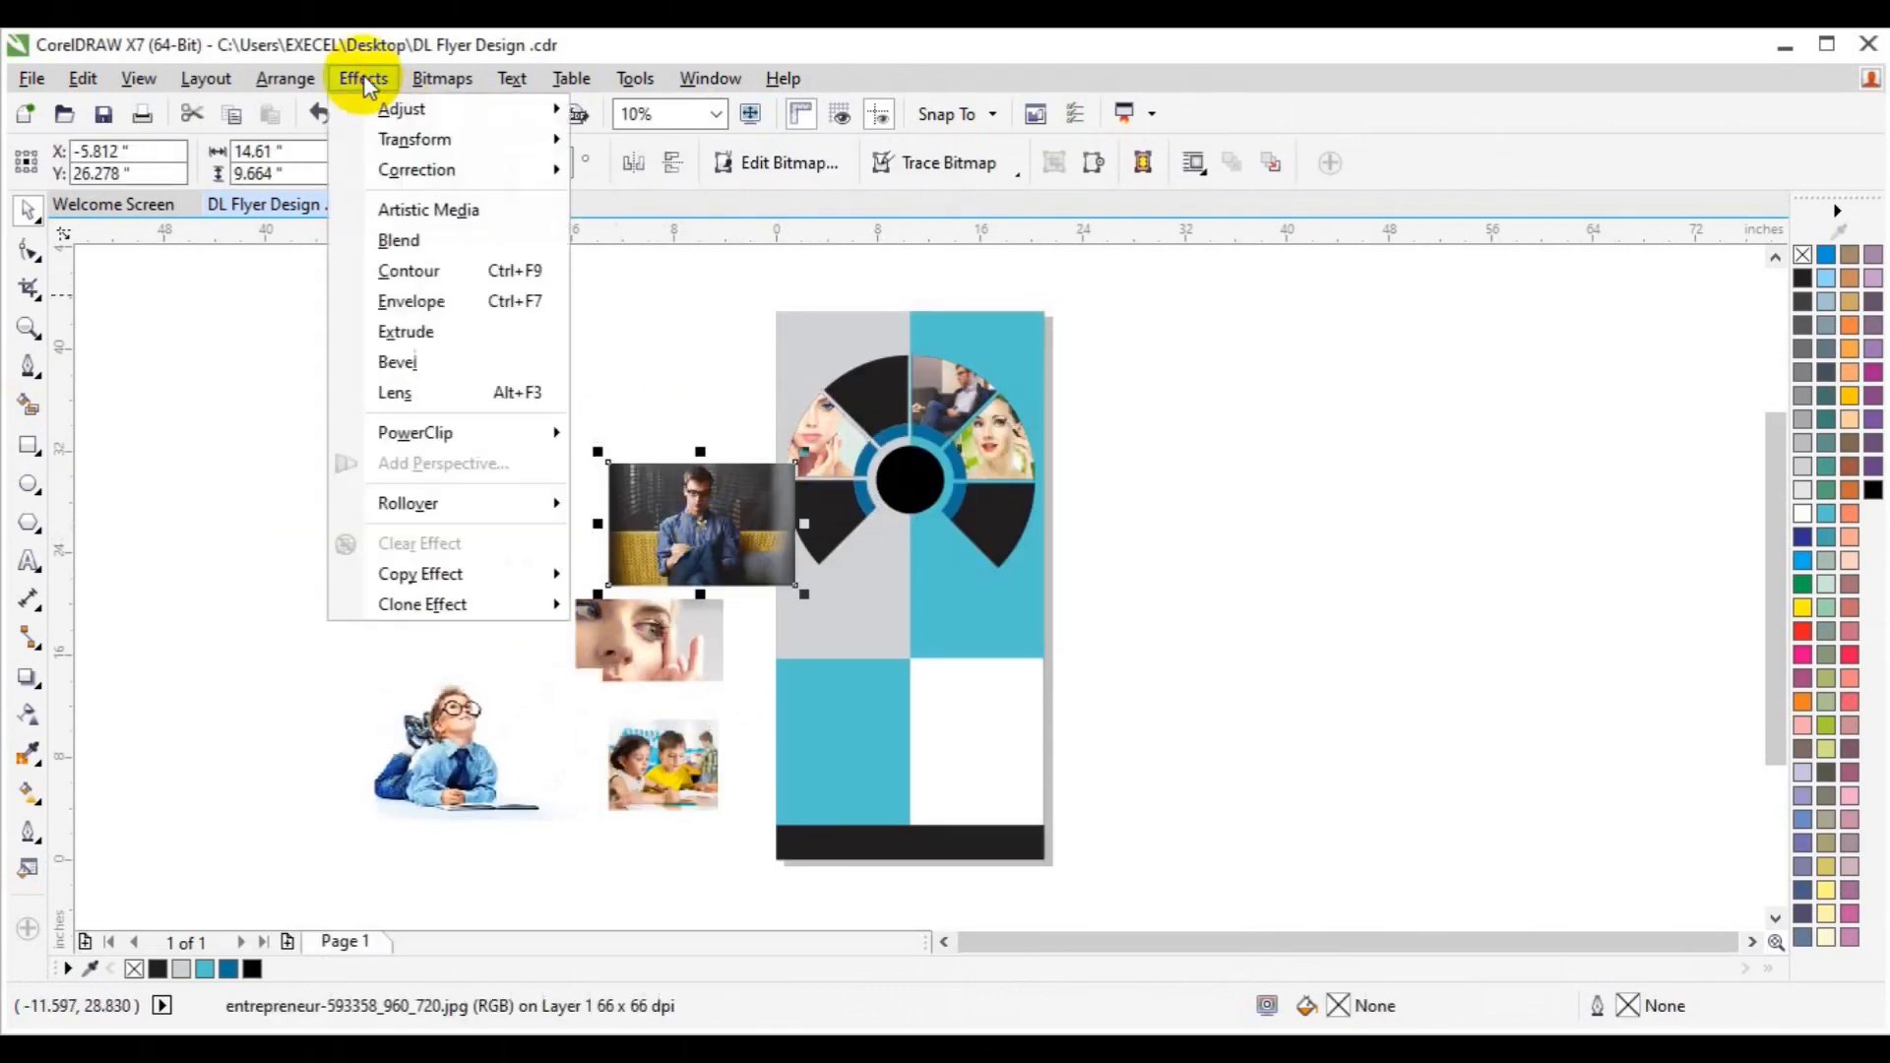
mouse_move(443, 430)
left_click(641, 431)
left_click(823, 514)
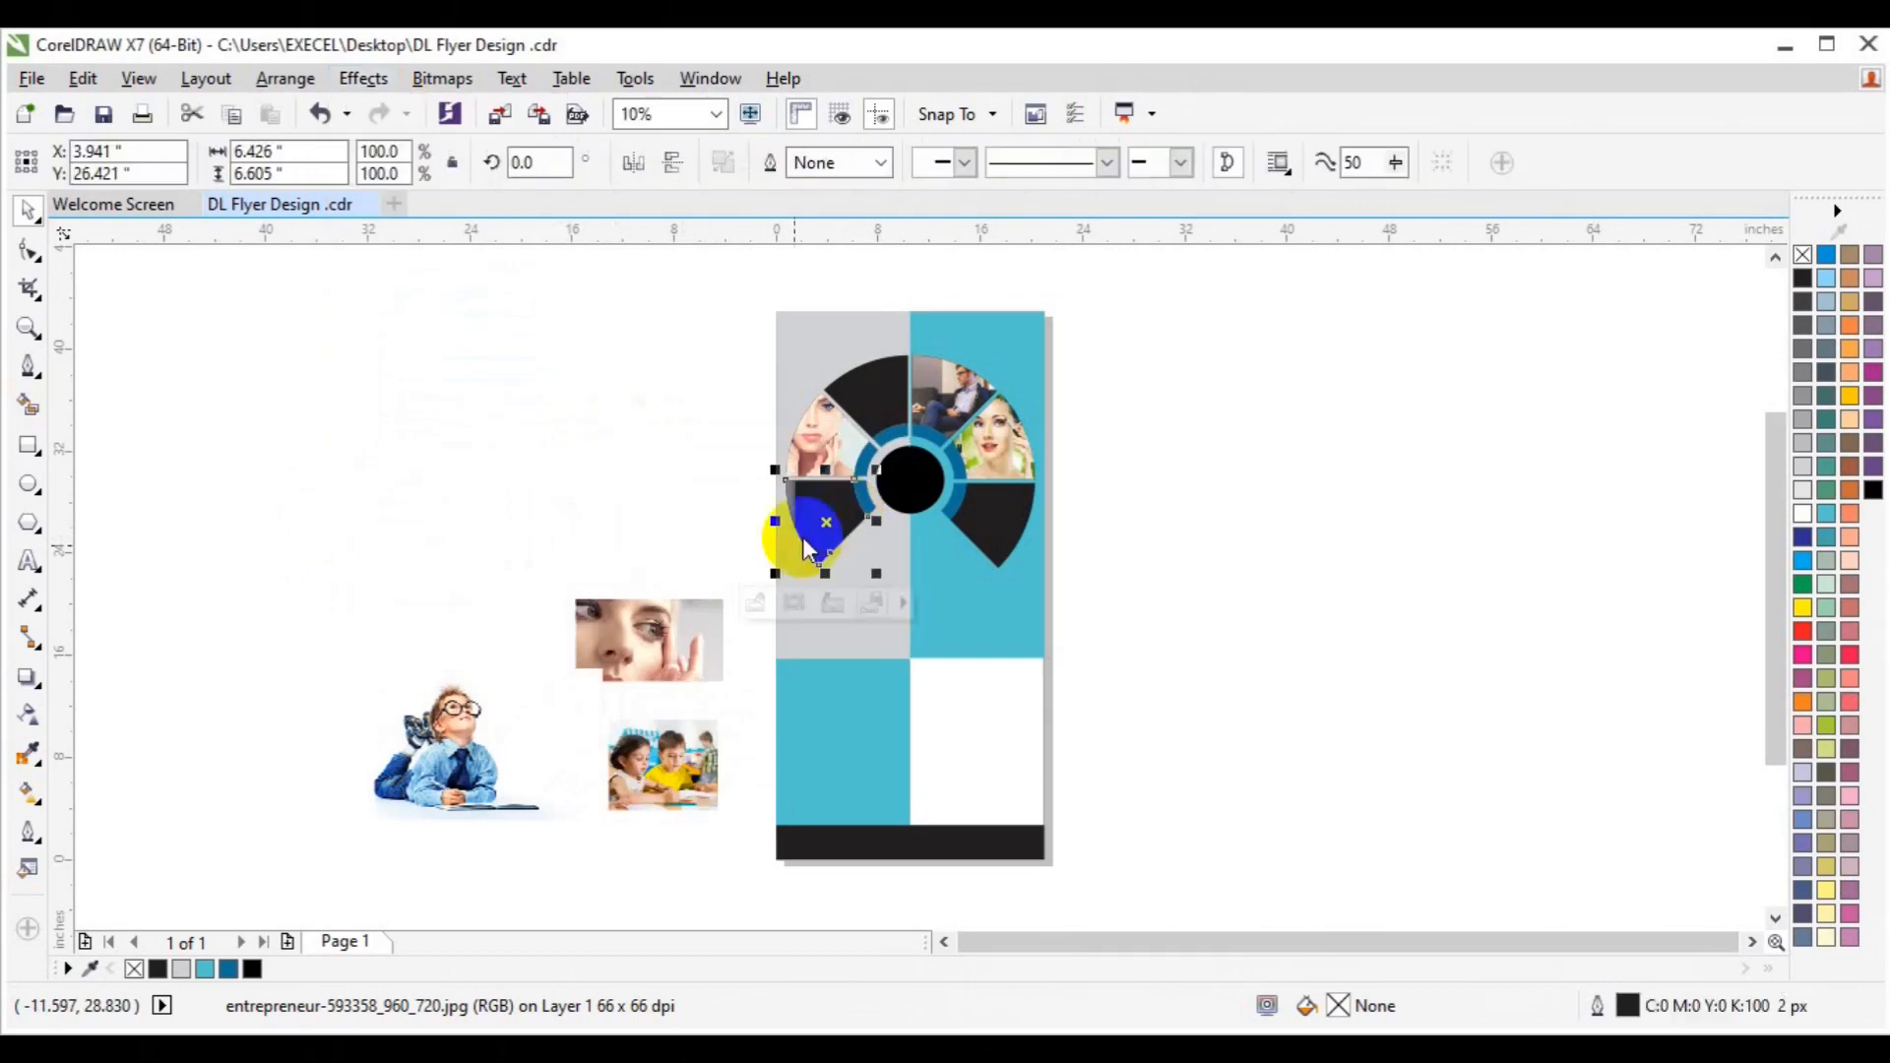
Shrink and centre the man photo inside its wedge, then move the classroom photo up near the ring.
left_click(760, 607)
left_click_drag(729, 589, 823, 573)
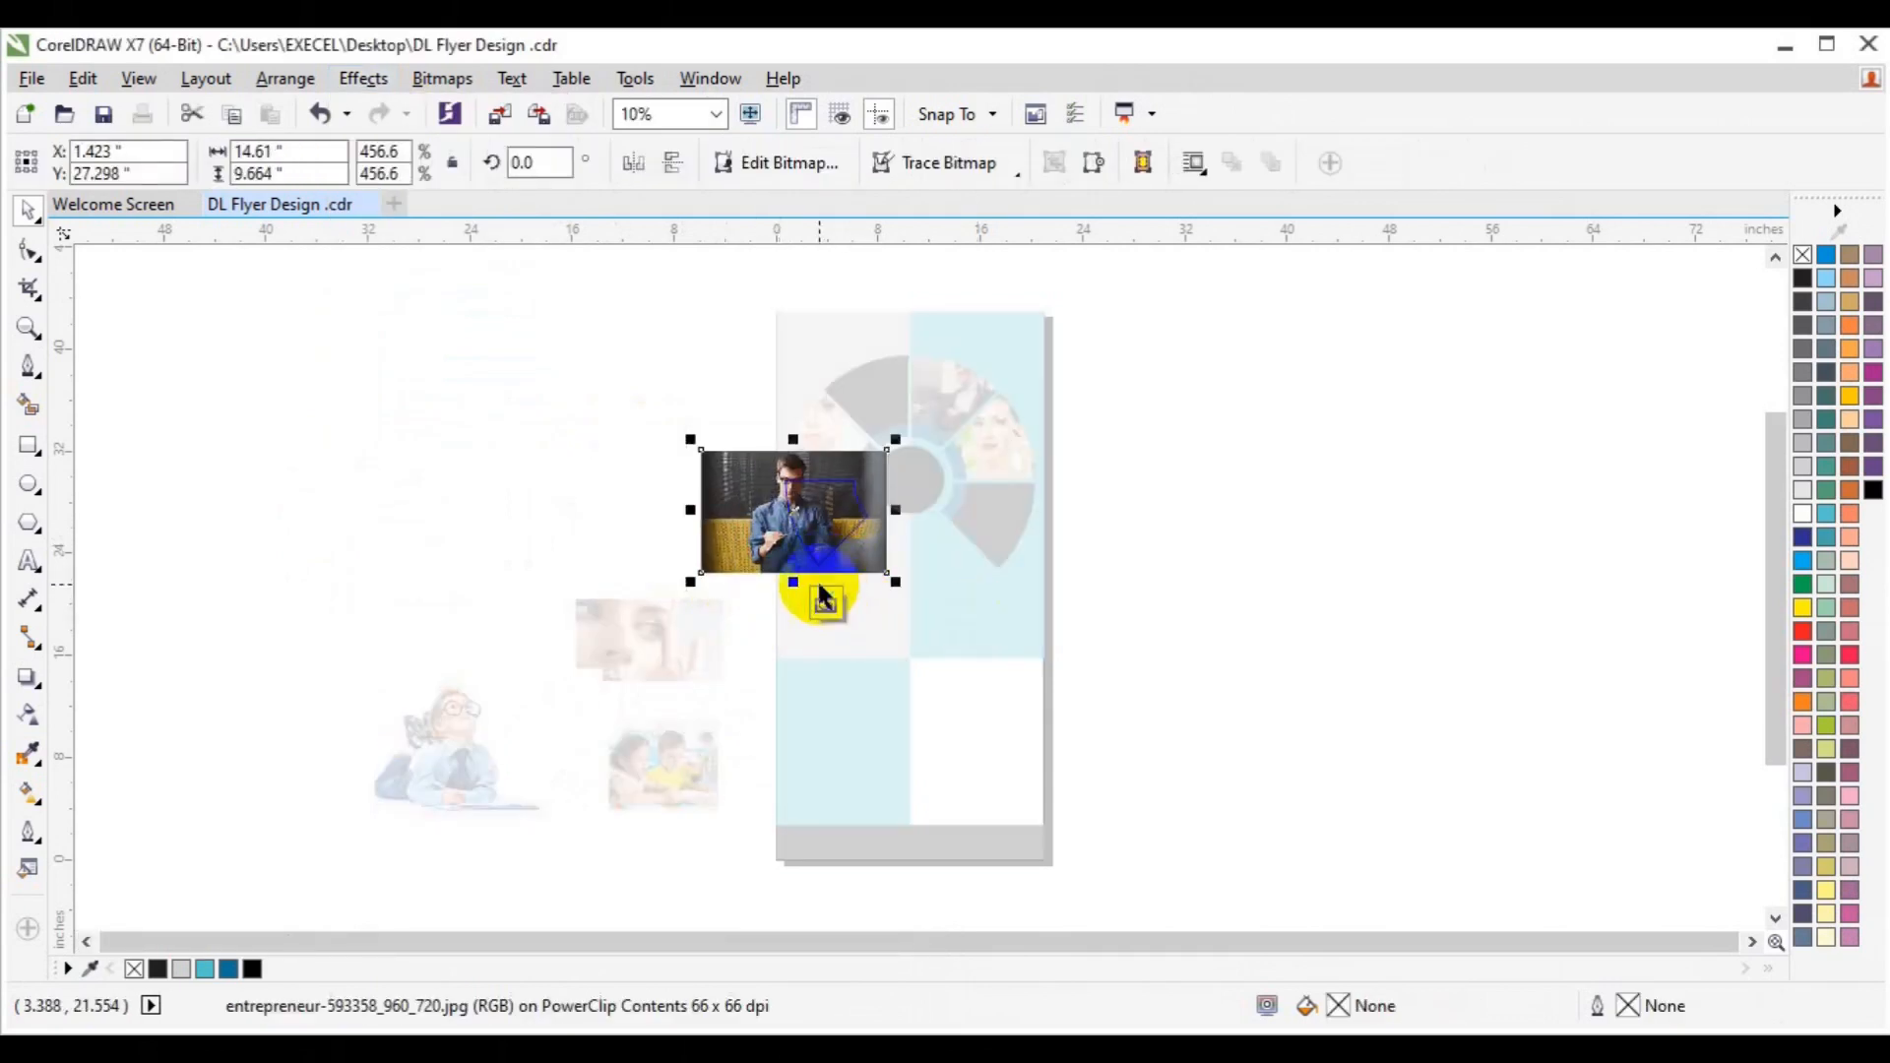
left_click(823, 599)
mouse_move(929, 577)
left_mouse_down()
mouse_move(936, 591)
mouse_move(920, 567)
left_mouse_up()
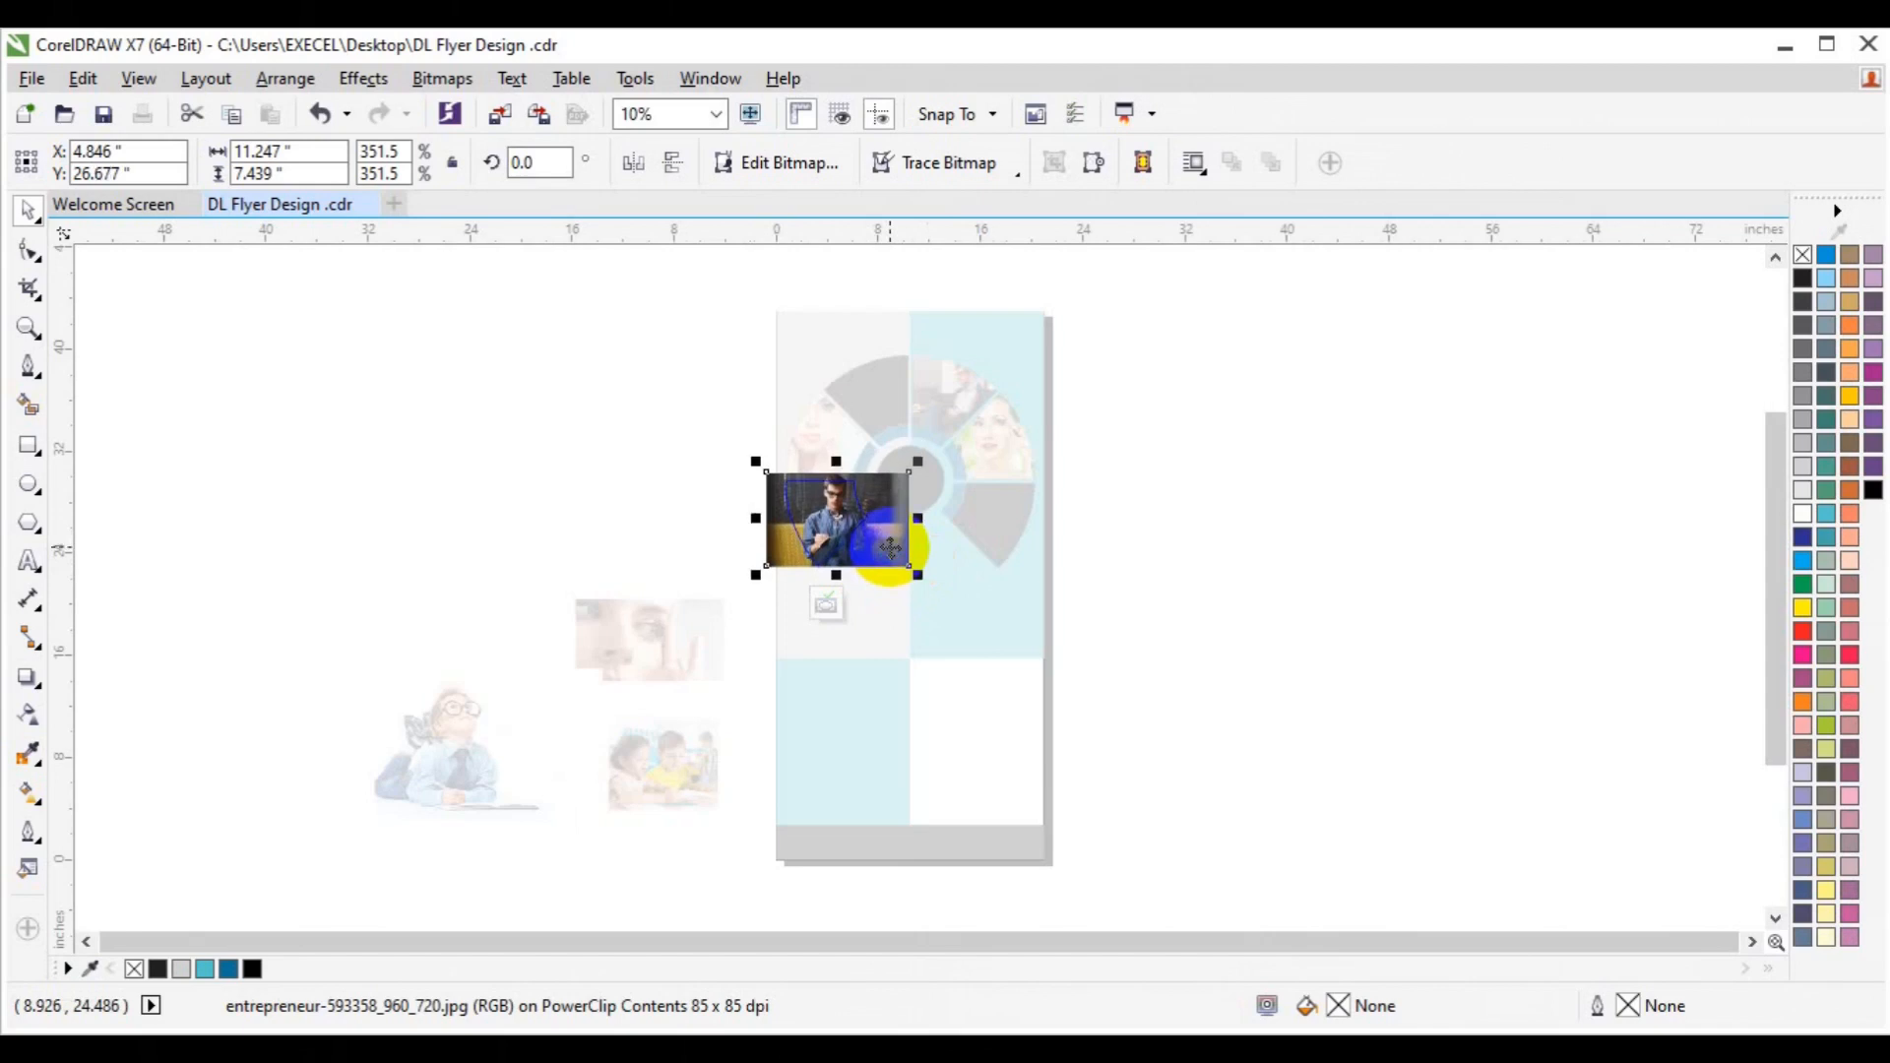
left_click_drag(833, 583, 833, 587)
left_click(825, 604)
left_click(1149, 549)
left_click_drag(646, 769, 771, 418)
Clip the classroom photo into the top-left wedge and shift it right and up to fit.
left_click(363, 77)
mouse_move(485, 433)
left_click(690, 431)
left_click(799, 482)
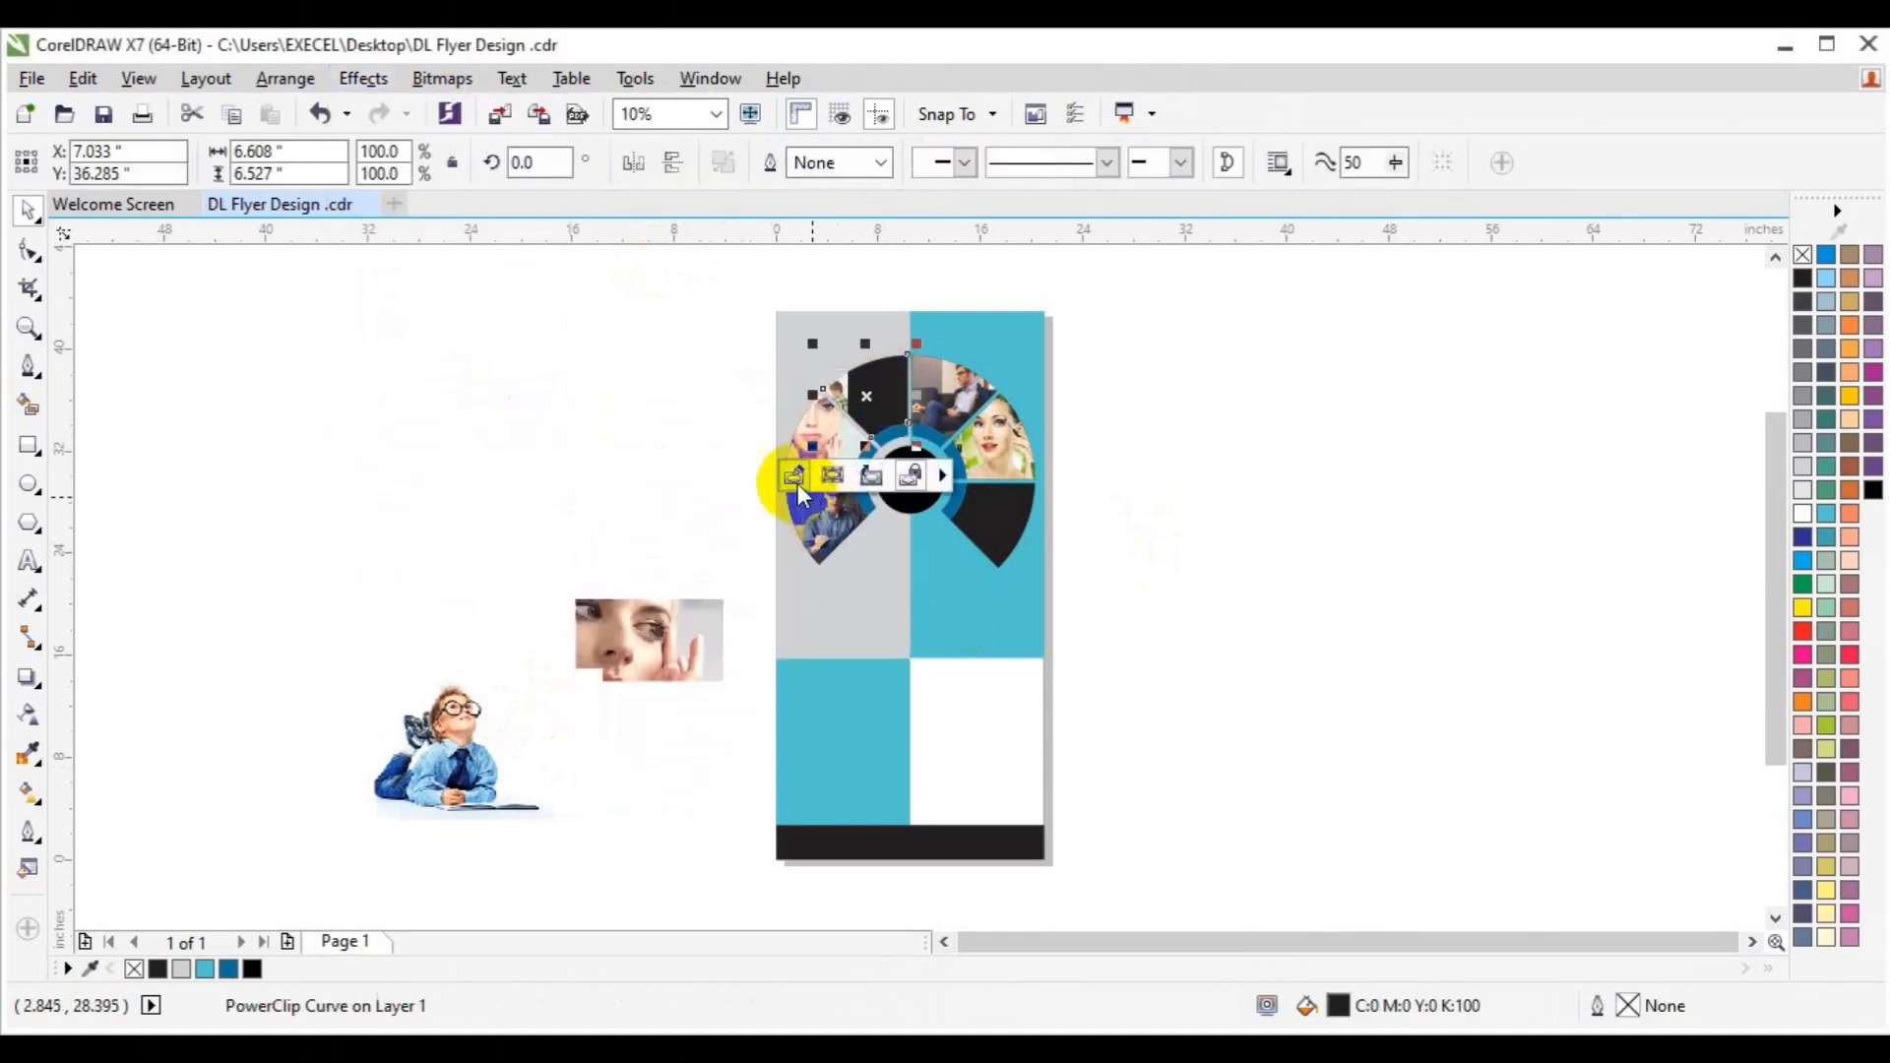
left_click(795, 477)
left_click(768, 453)
left_click_drag(852, 413, 924, 393)
left_click(867, 481)
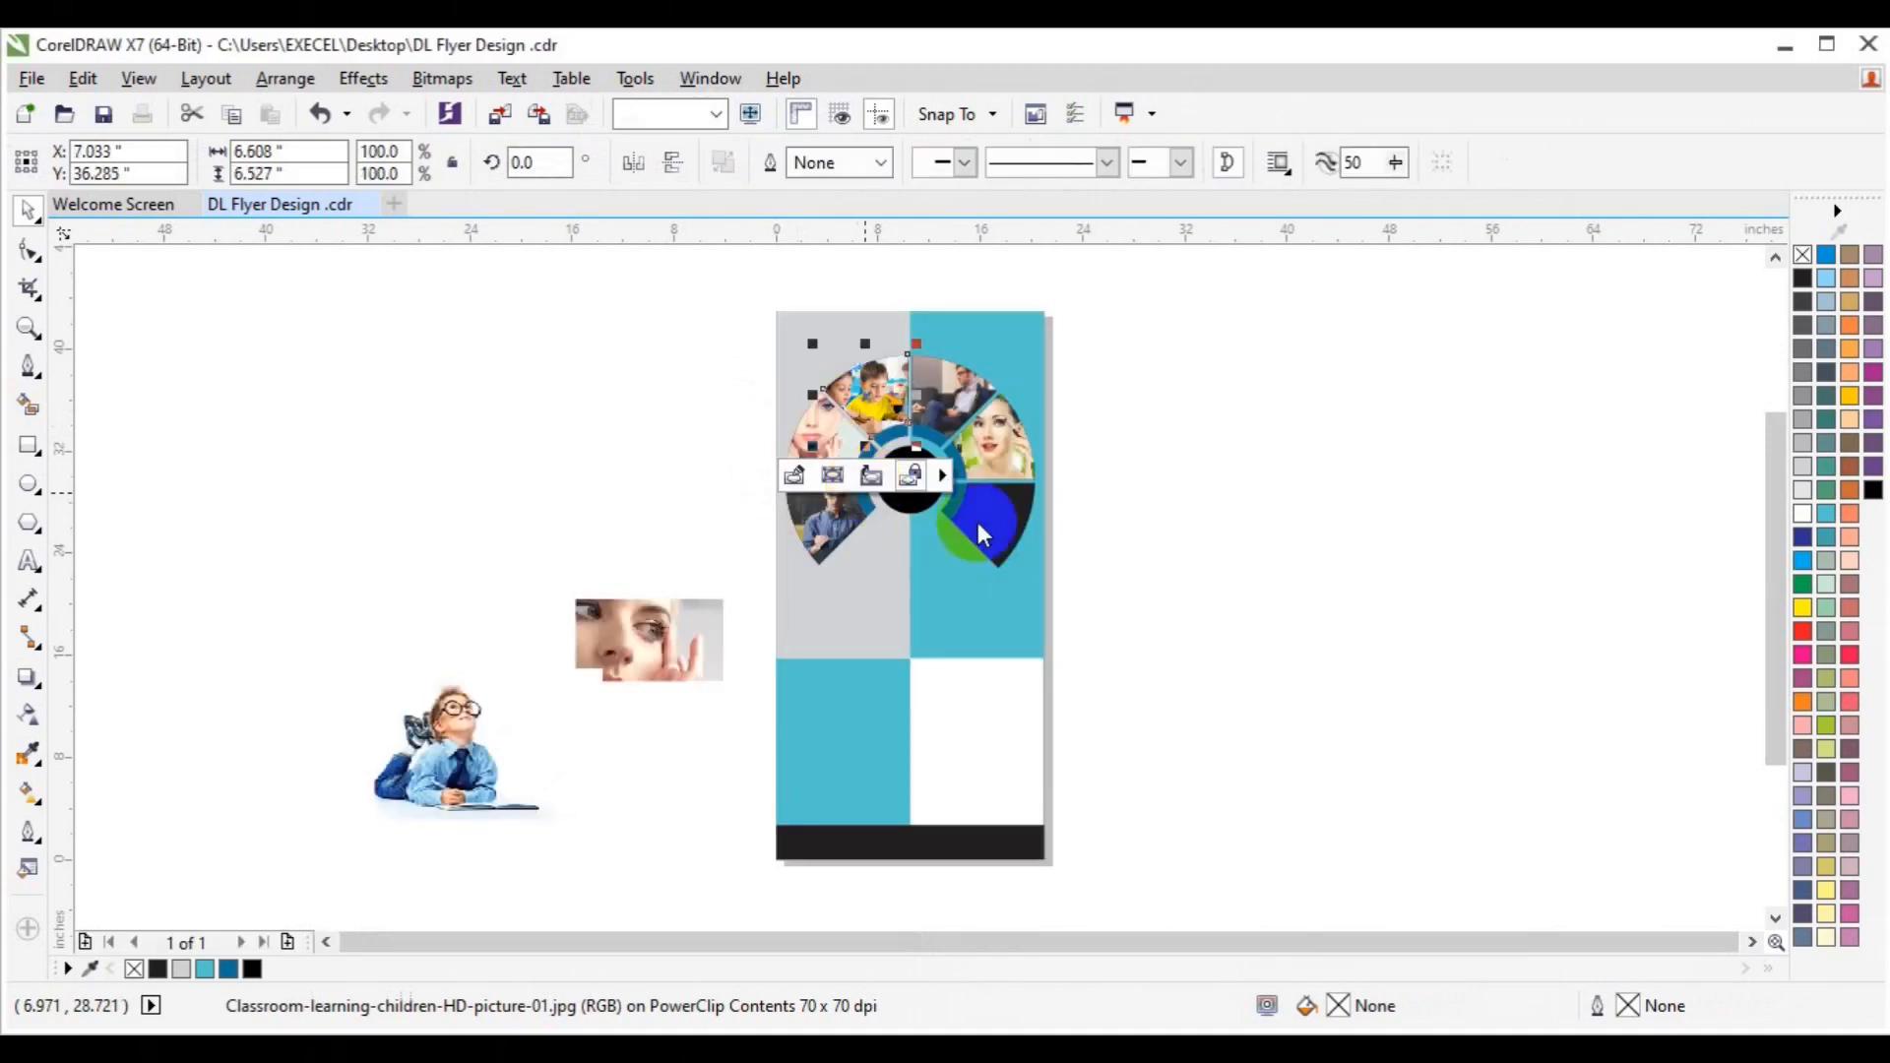
Shrink the boy photo, clip it into the lower-right wedge, and nudge it right to fit.
left_click_drag(485, 696, 886, 532)
left_click_drag(1001, 633, 970, 606)
left_click(351, 79)
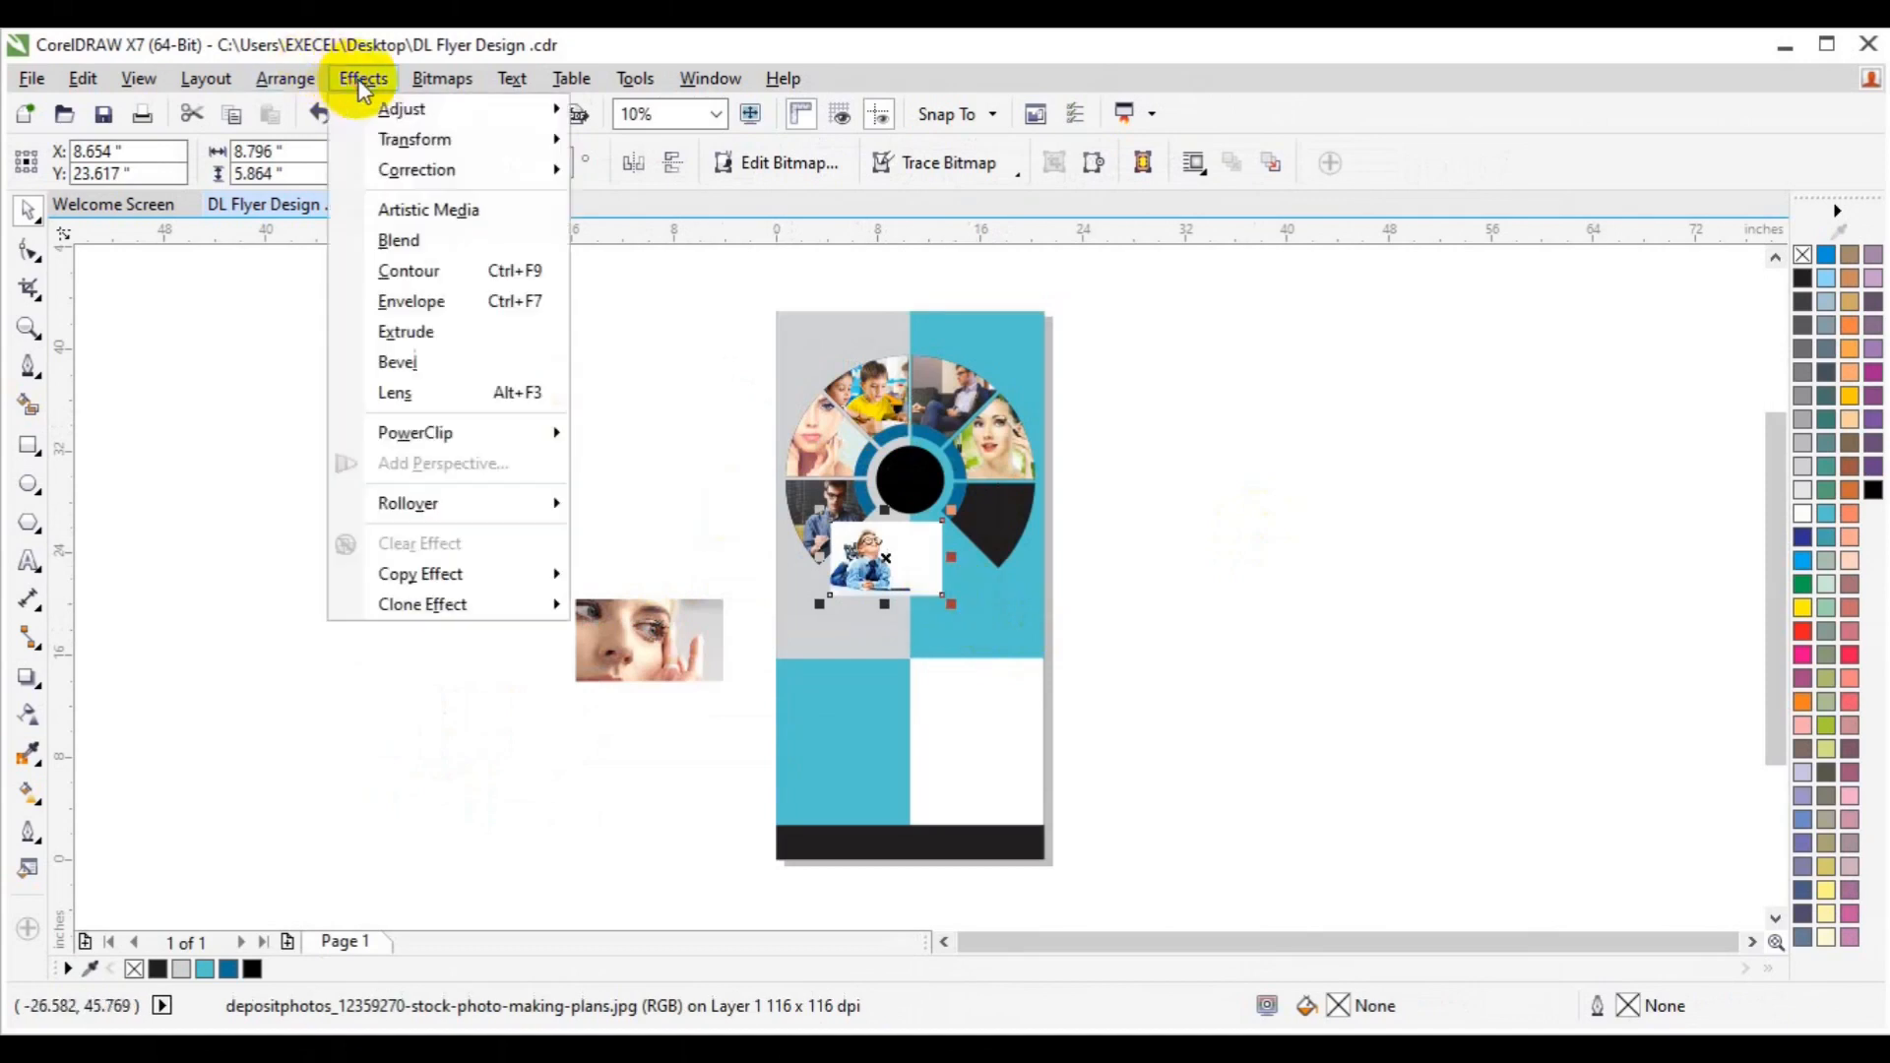
mouse_move(423, 430)
left_click(709, 434)
left_click(1003, 520)
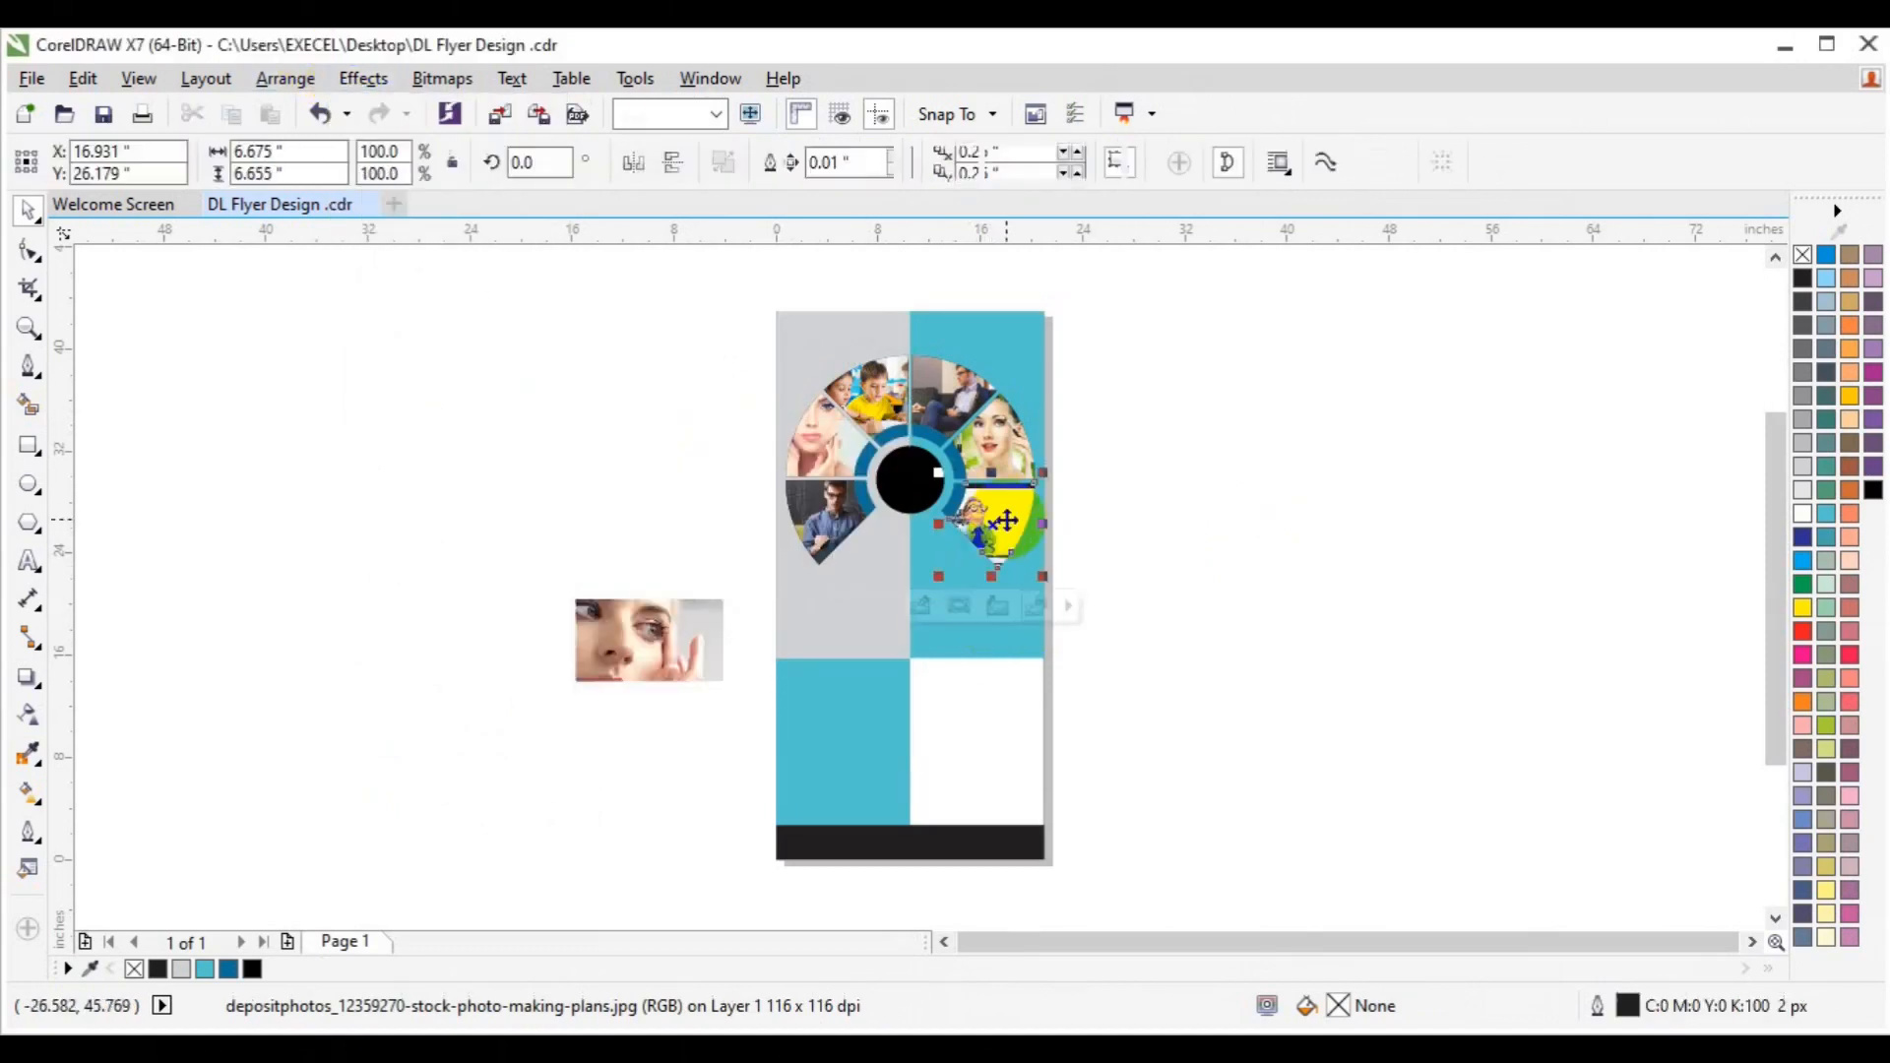
left_click(991, 605)
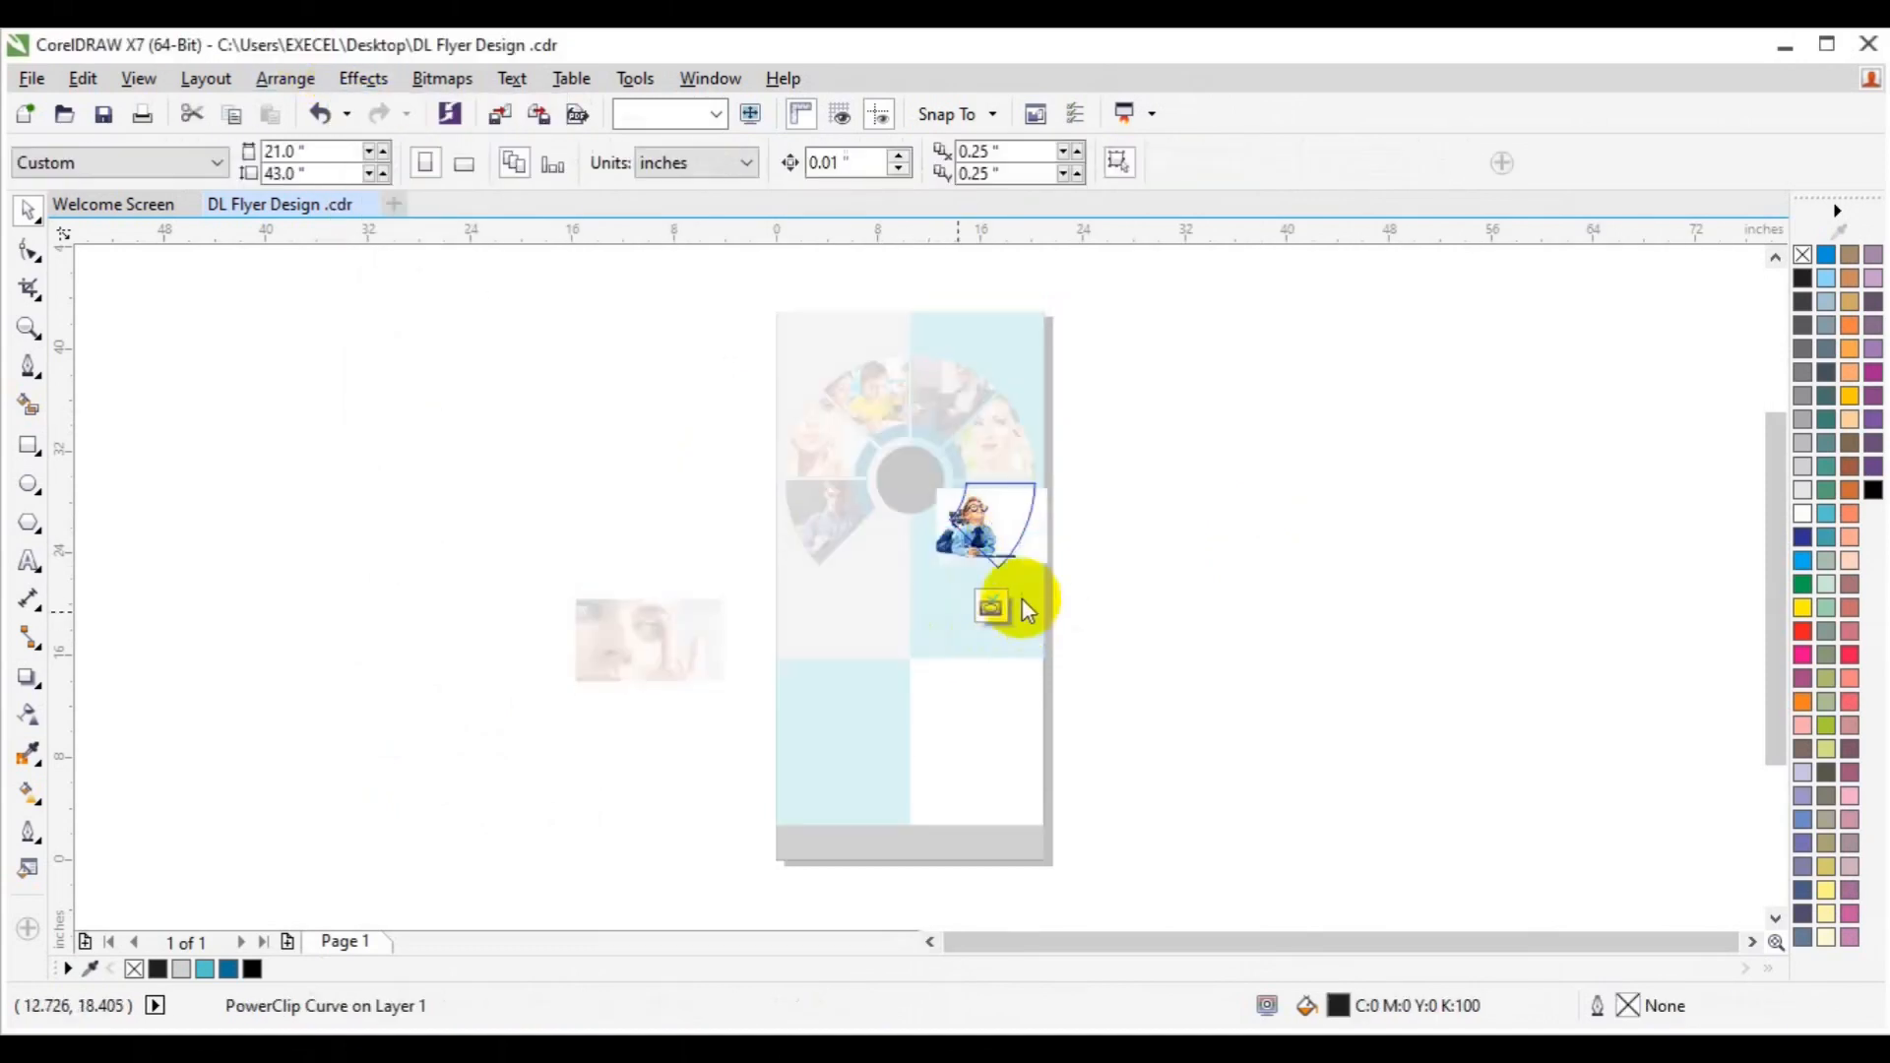
left_click(965, 544)
left_click_drag(983, 547, 982, 547)
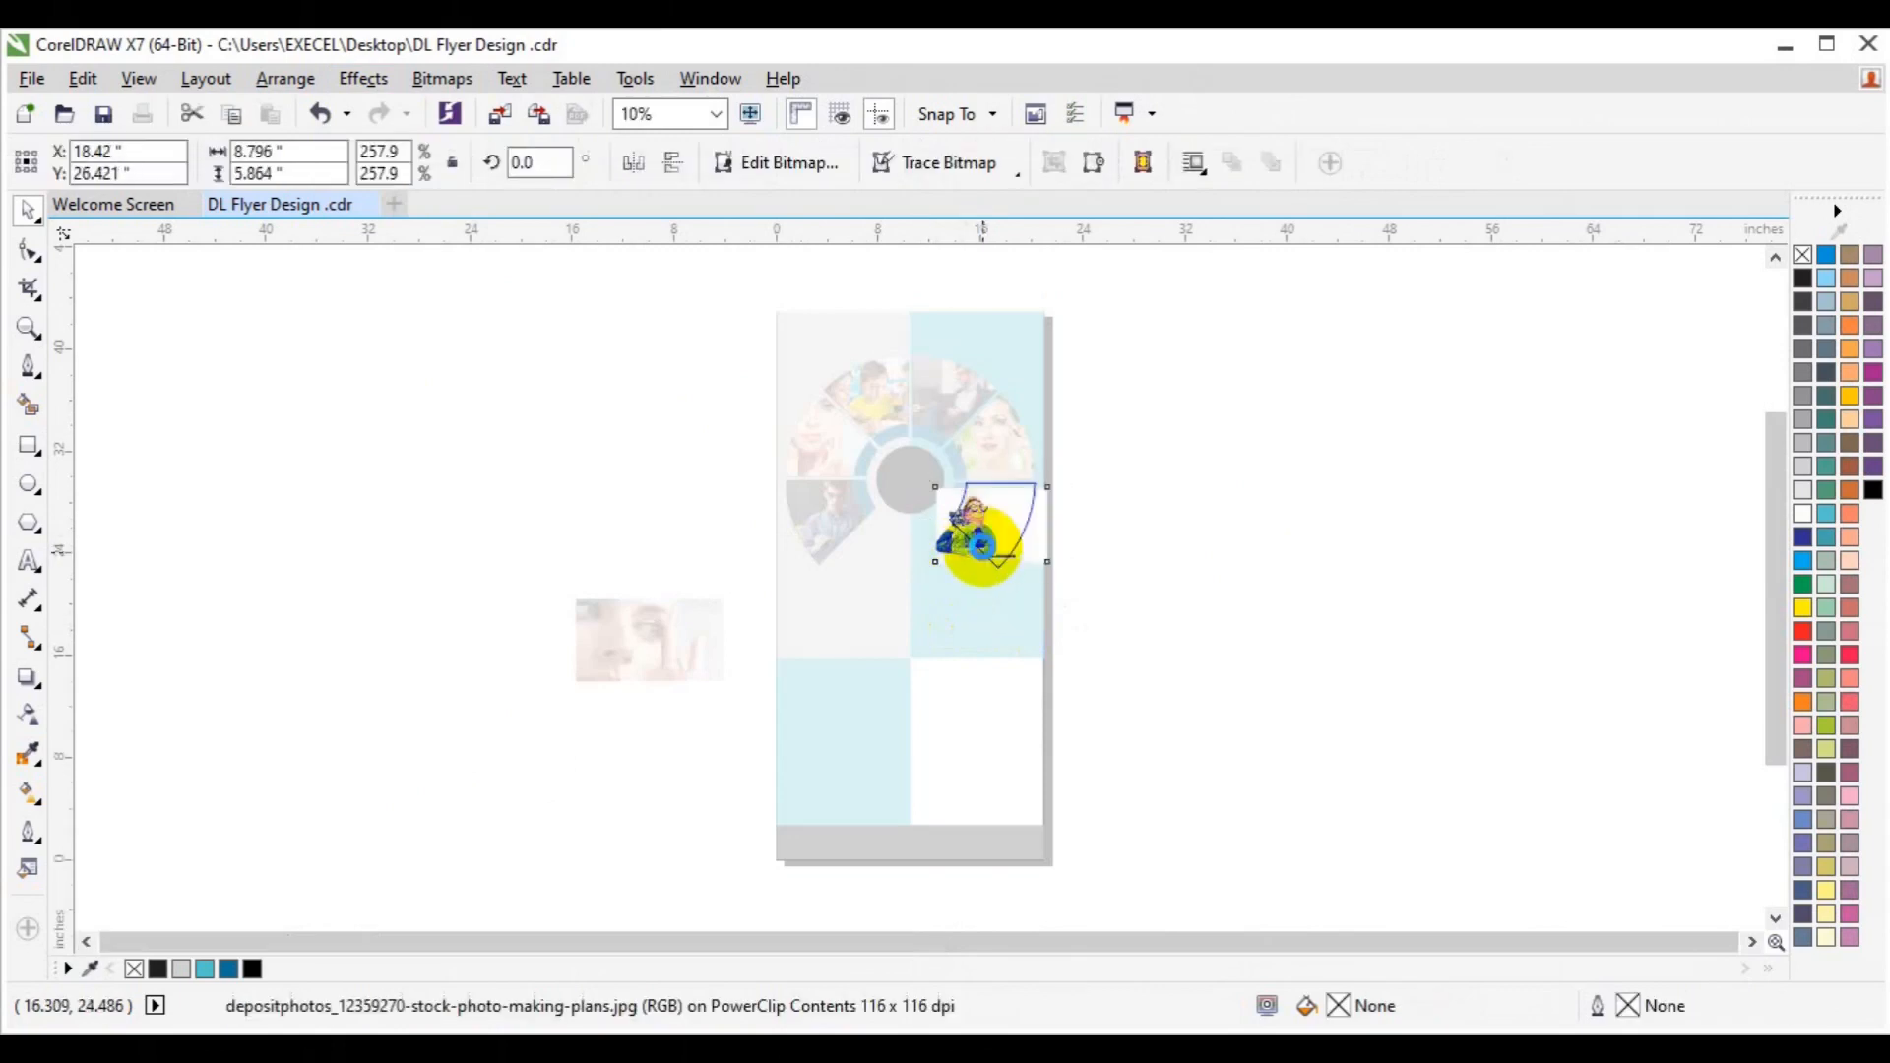
left_click(991, 604)
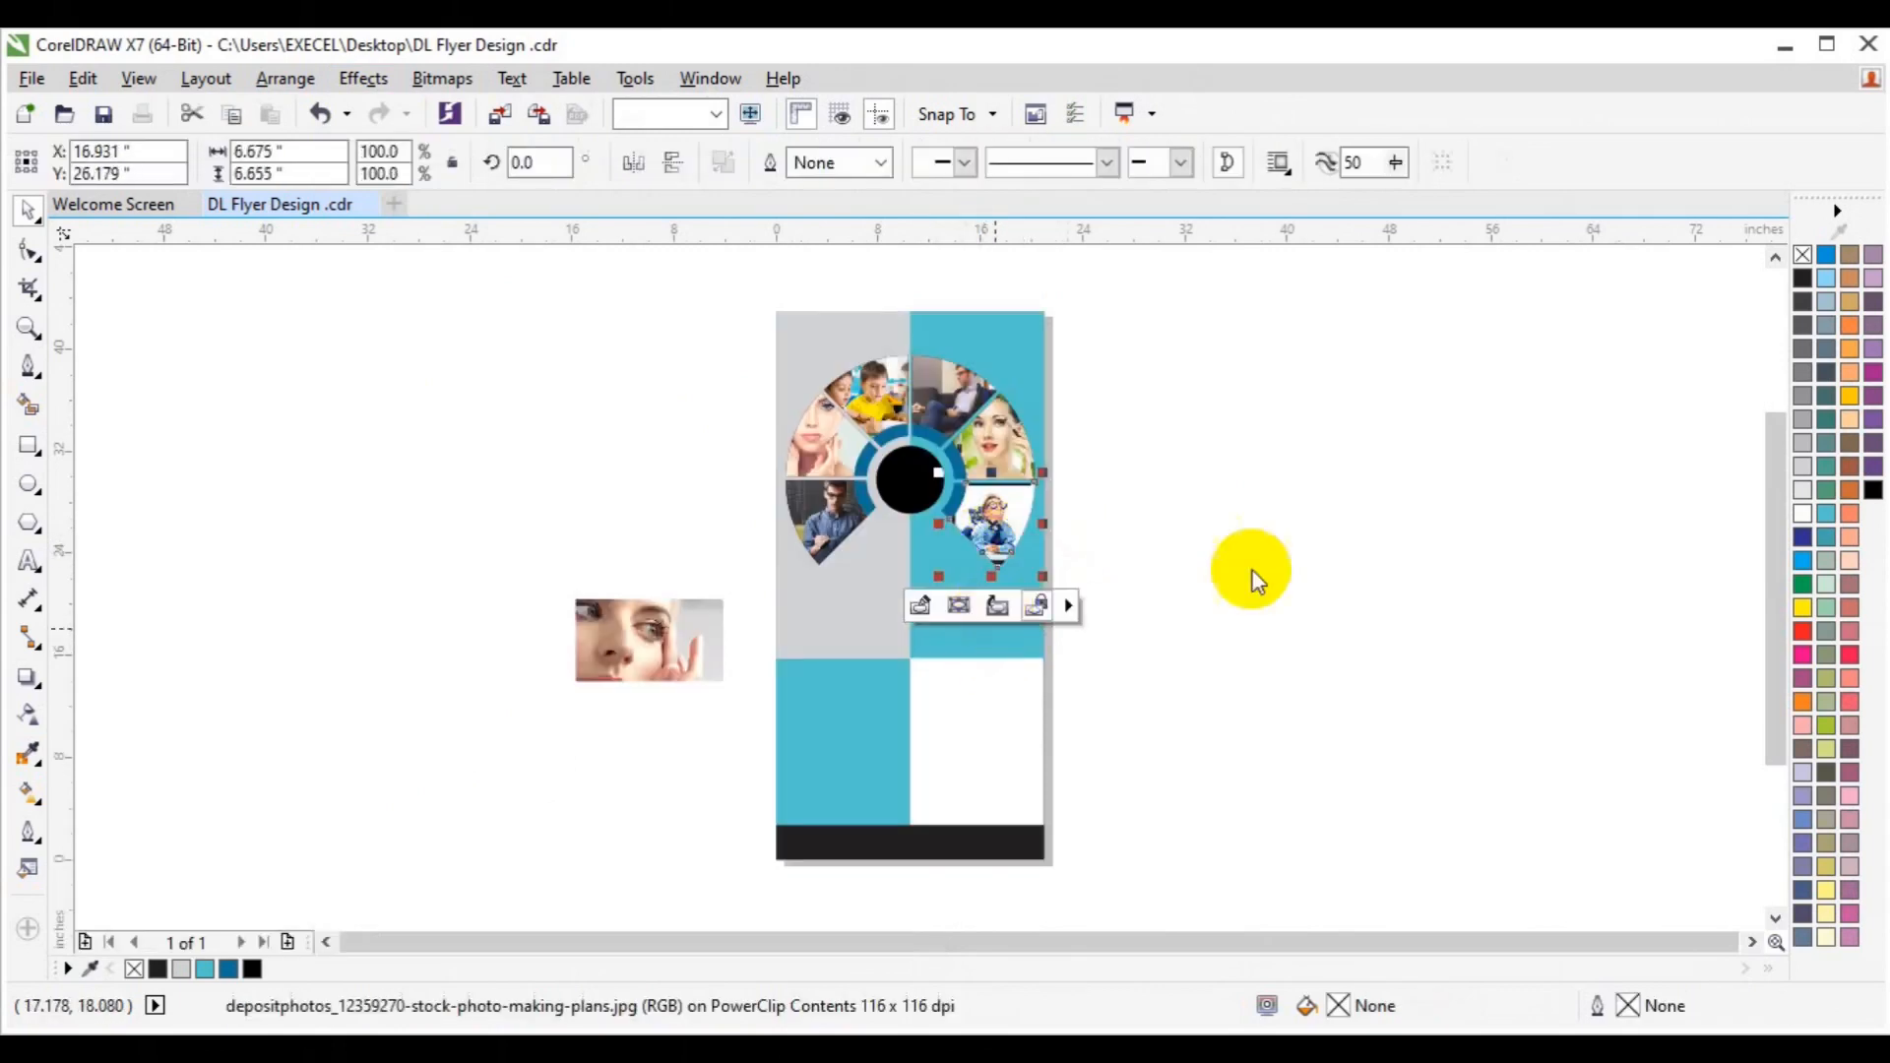
left_click(1251, 563)
Sample a colour from the boy photo, then delete the leftover eye close-up photo.
left_click(30, 756)
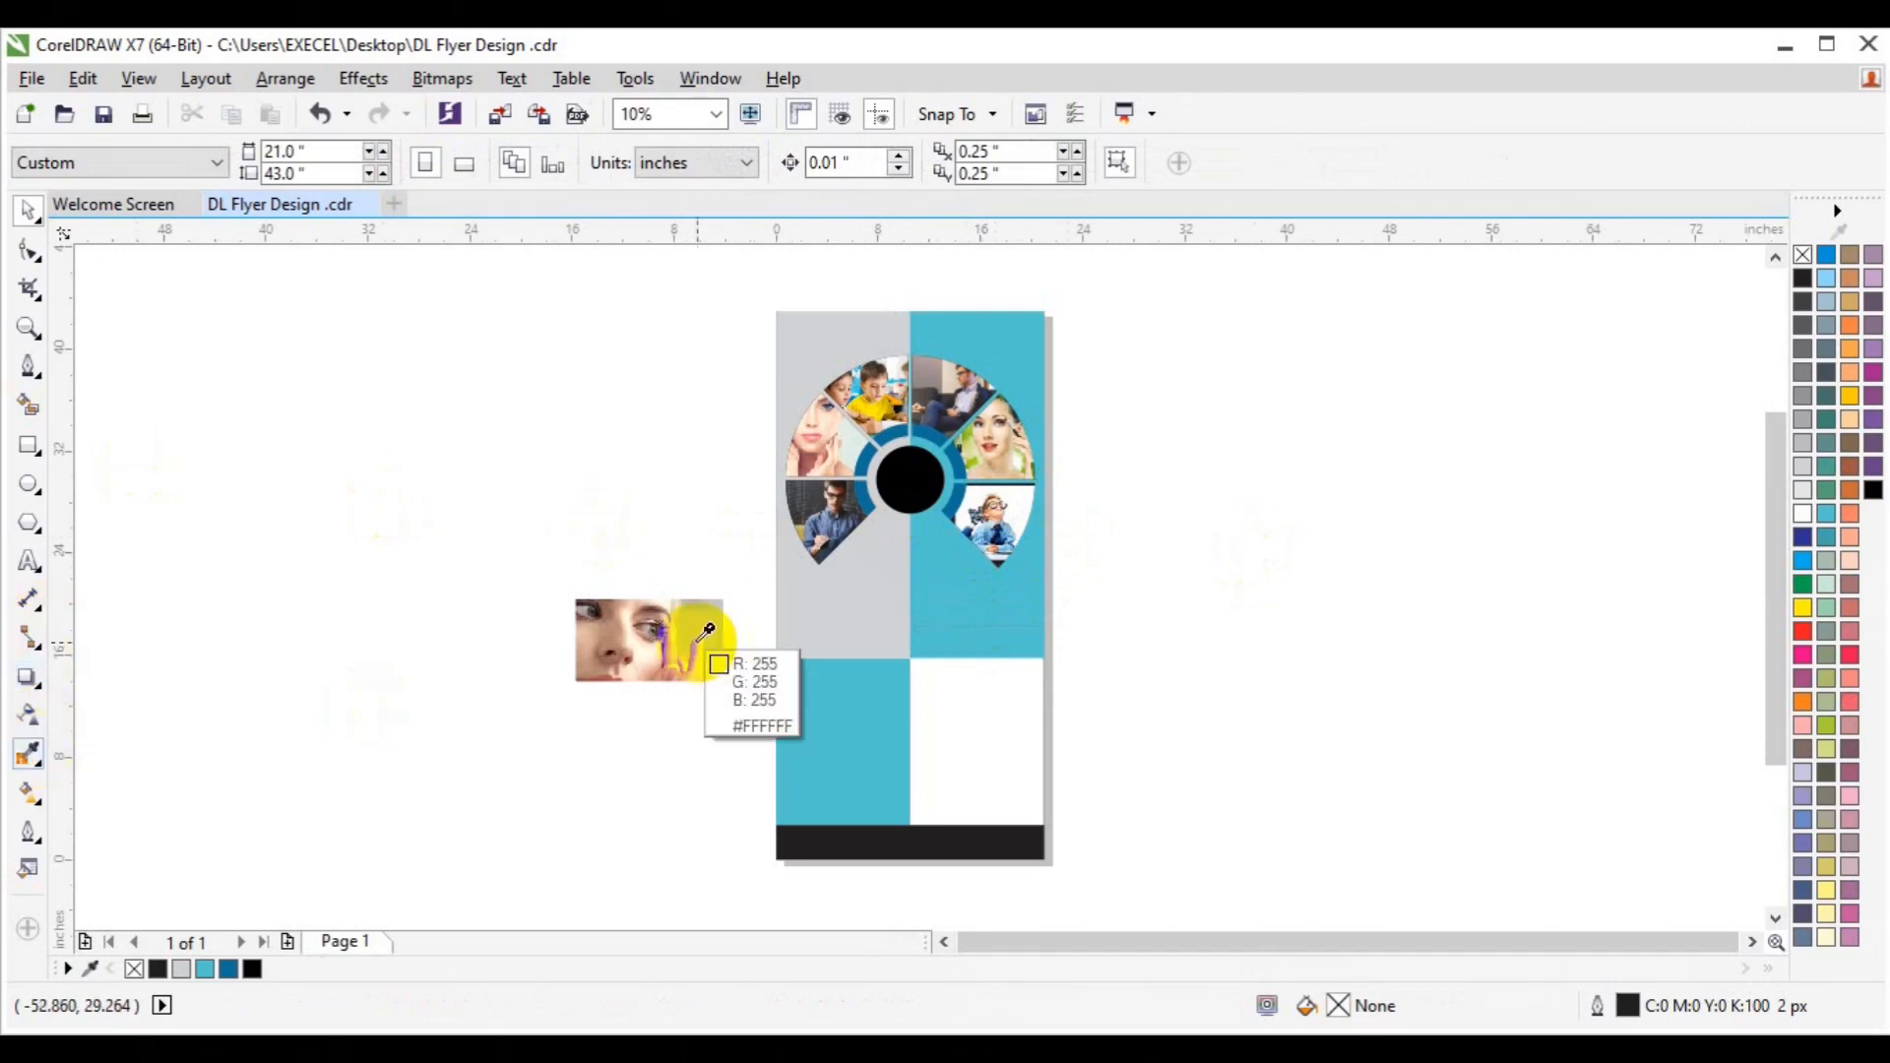
left_click(1008, 492)
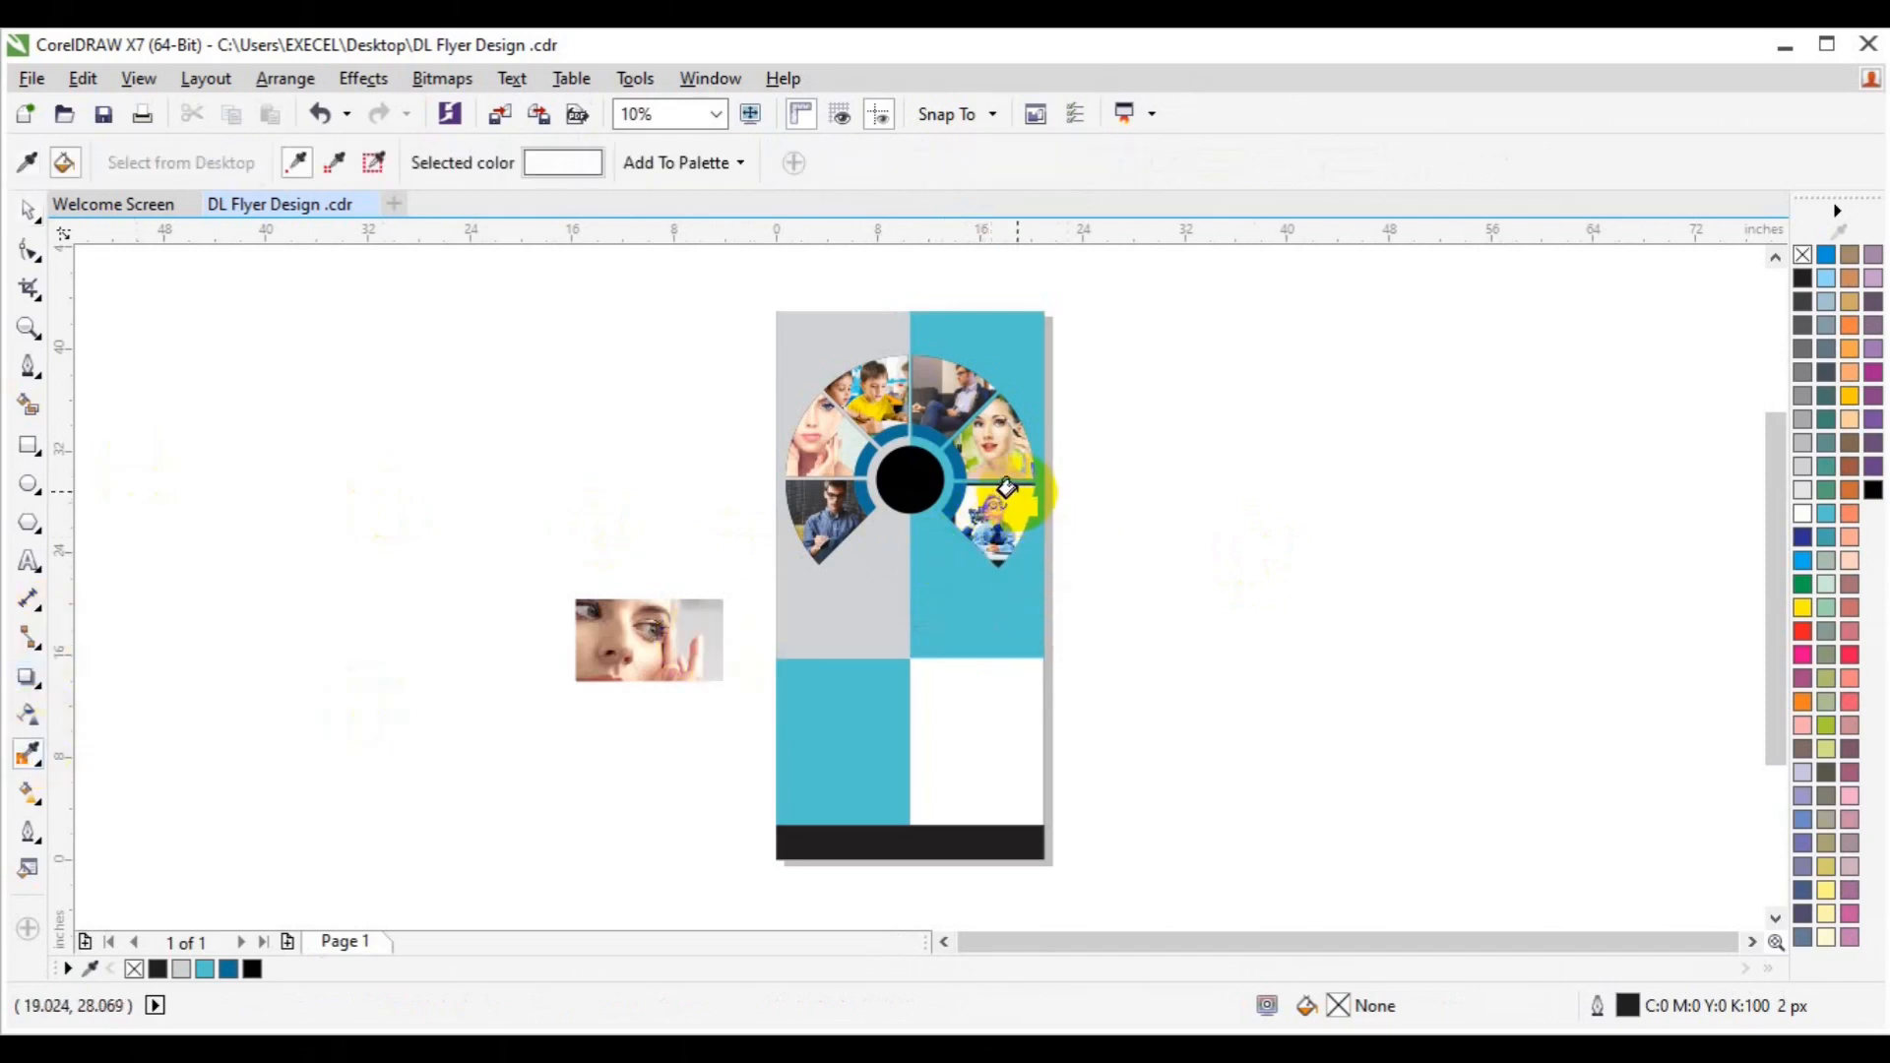
key("space")
left_click(1171, 563)
left_click(613, 653)
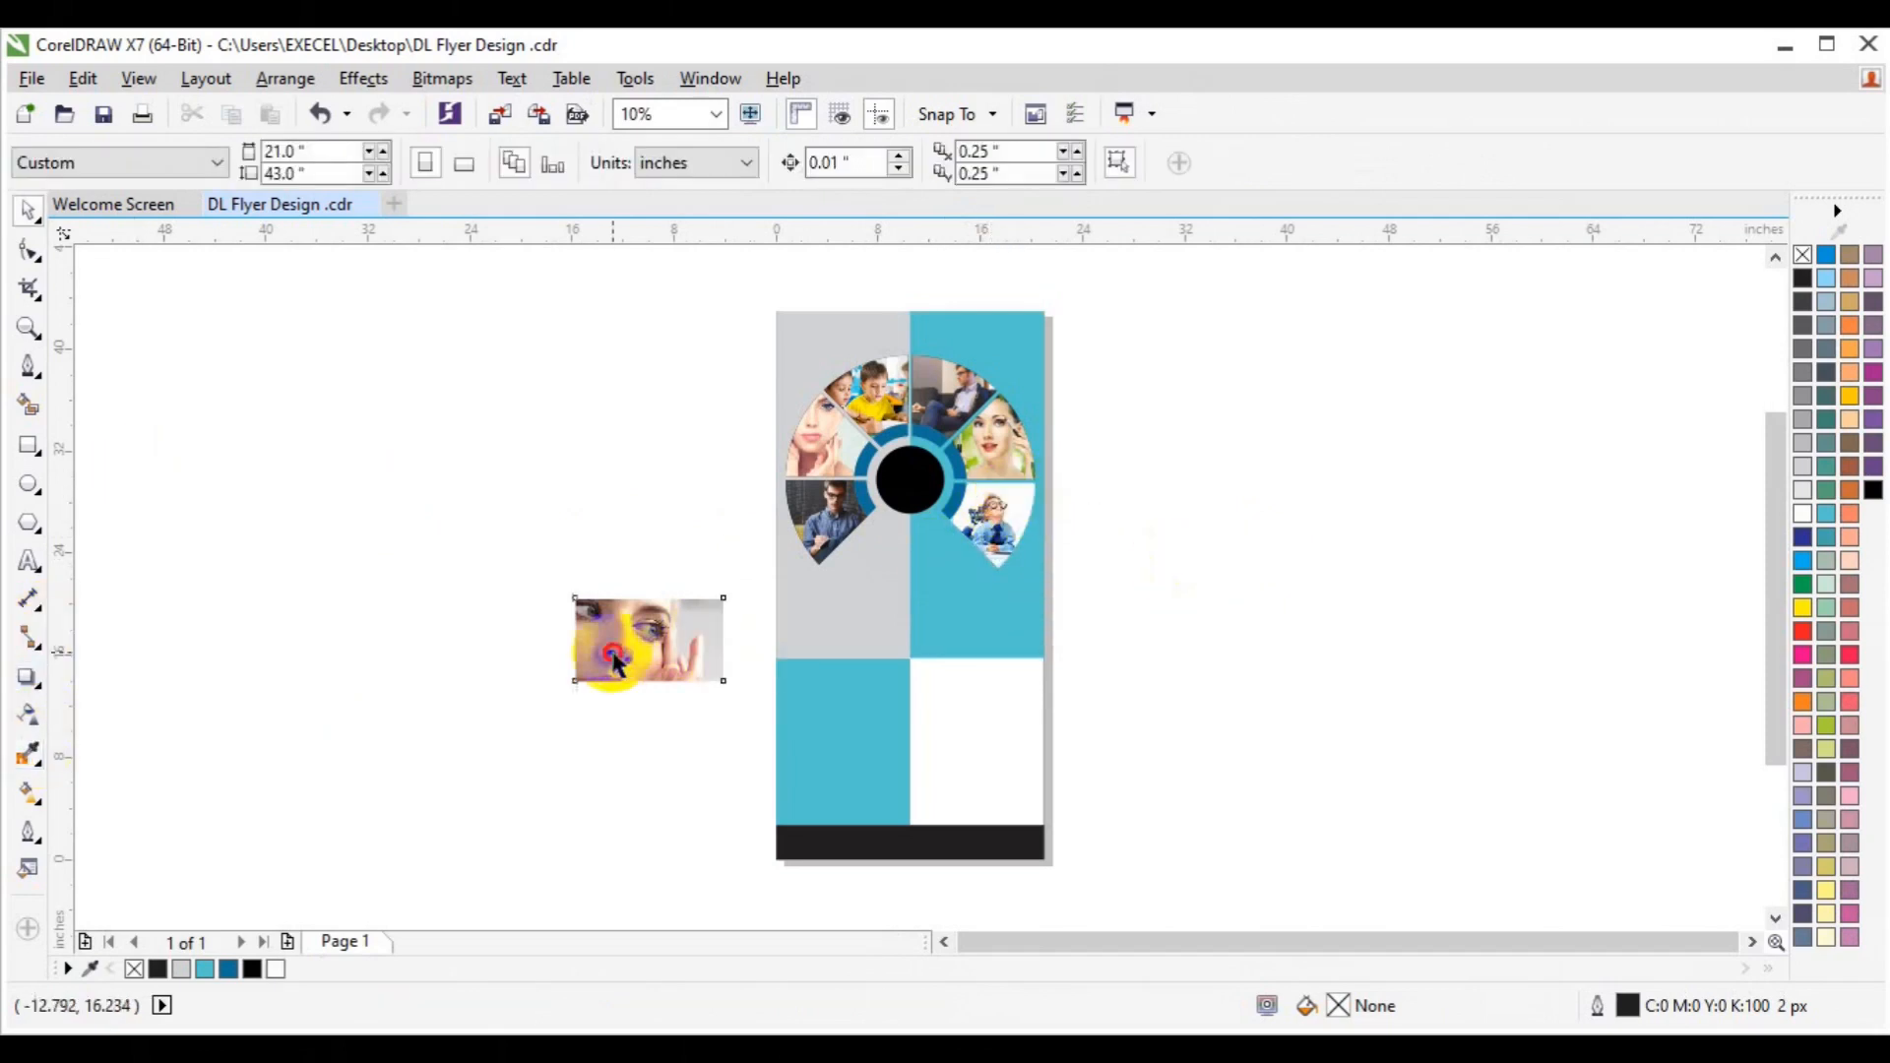
key("Delete")
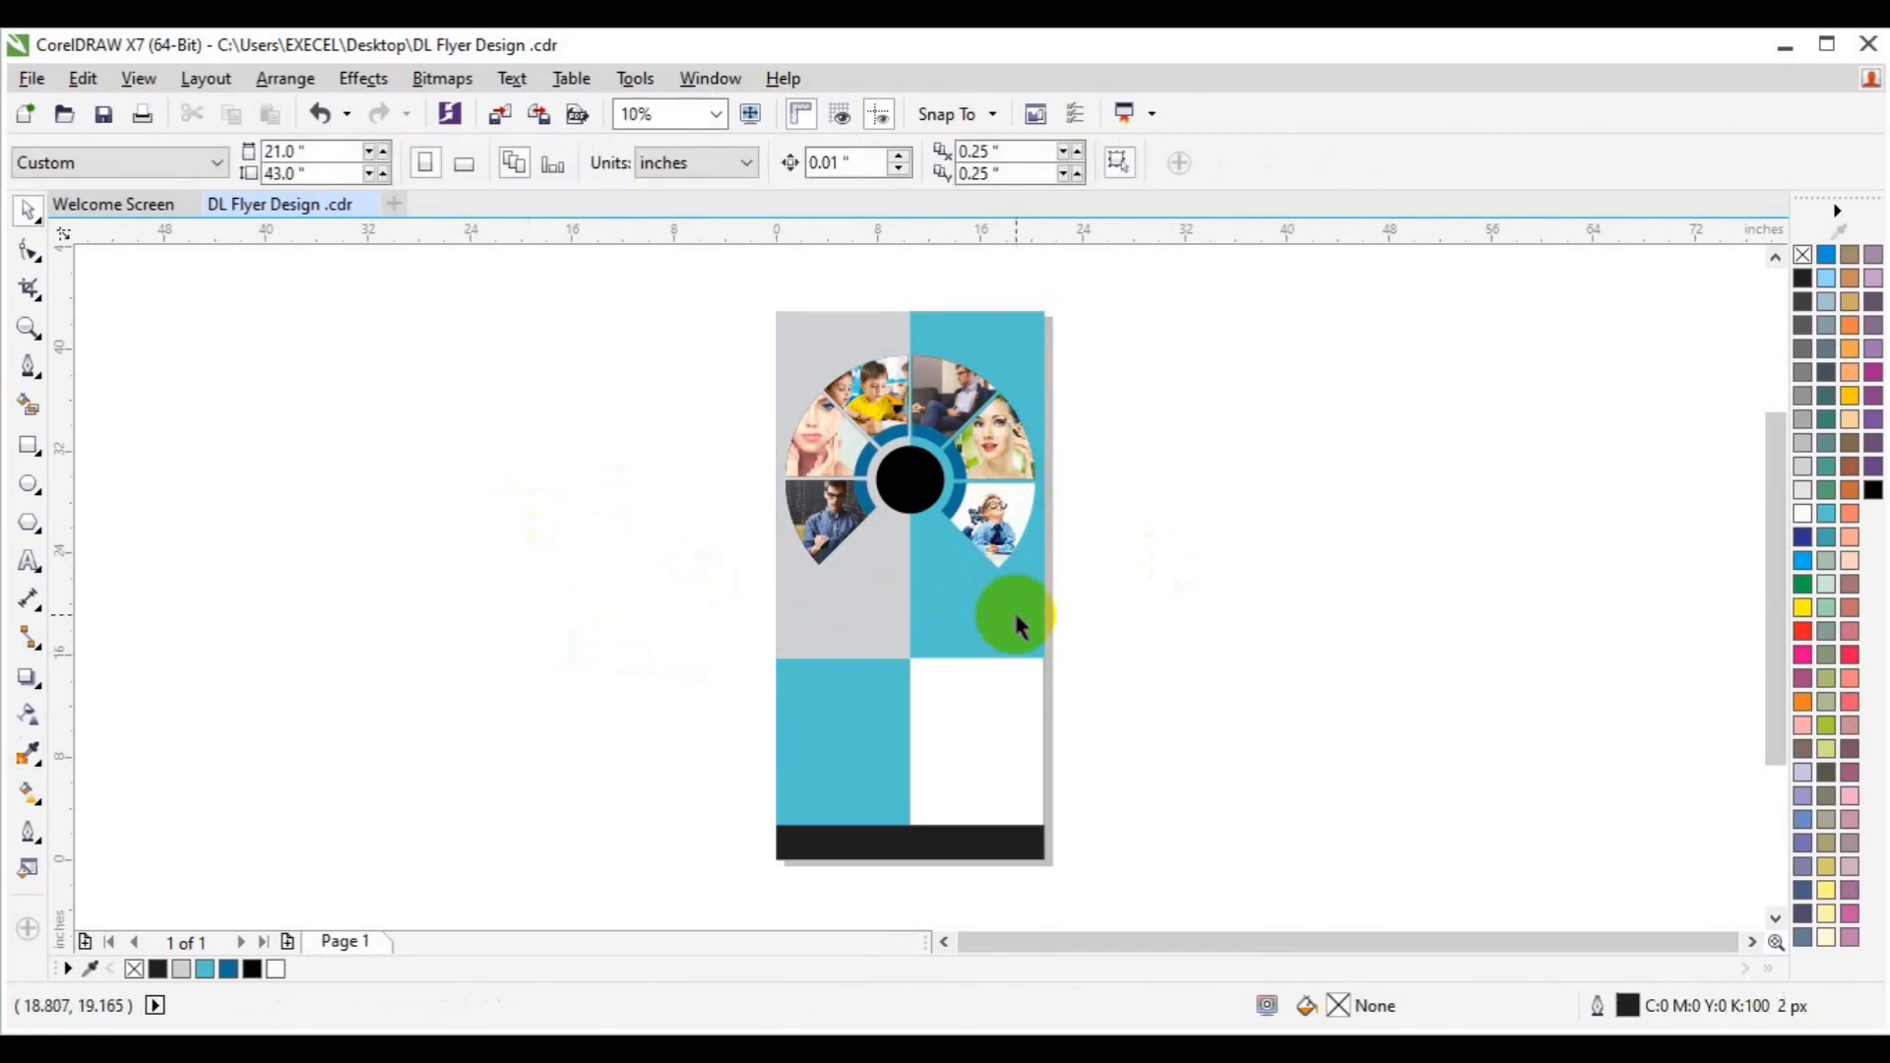
Try black, 60% and 90% black fills on the left panel, then undo back to light grey.
left_click(861, 625)
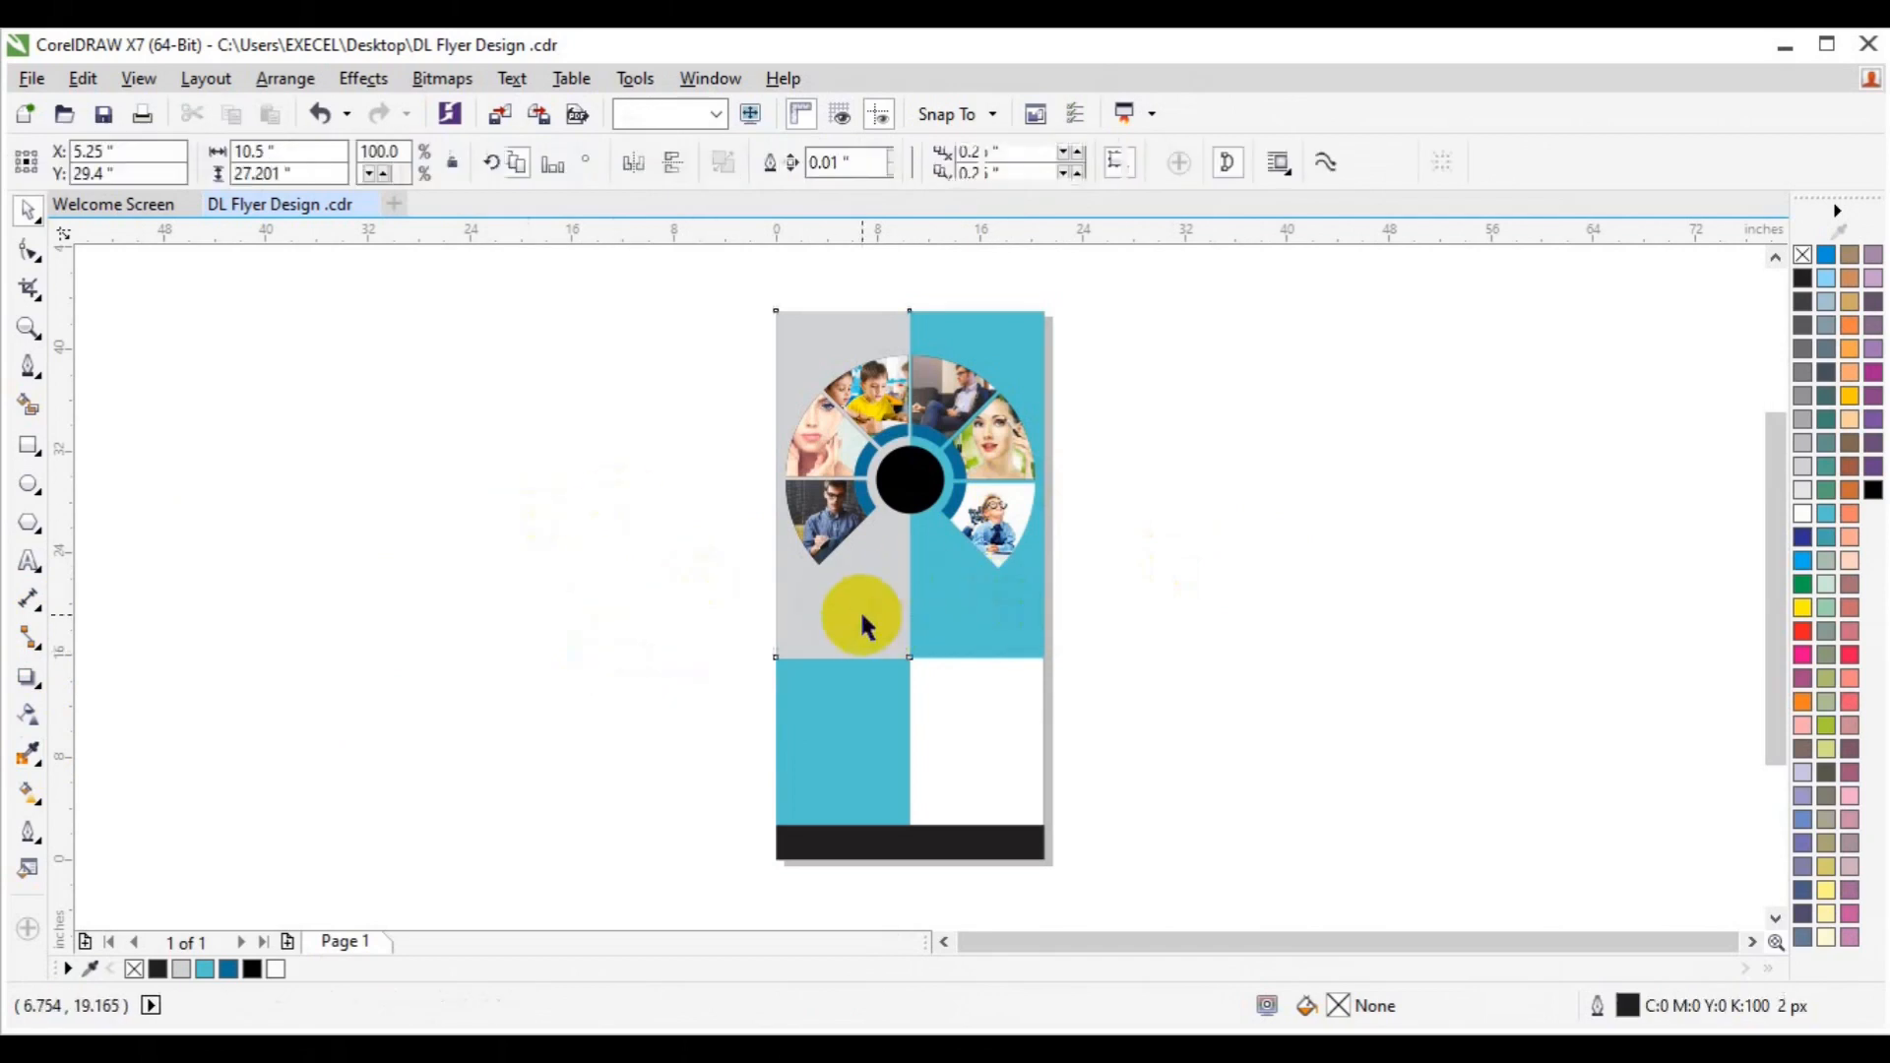
left_click(1872, 493)
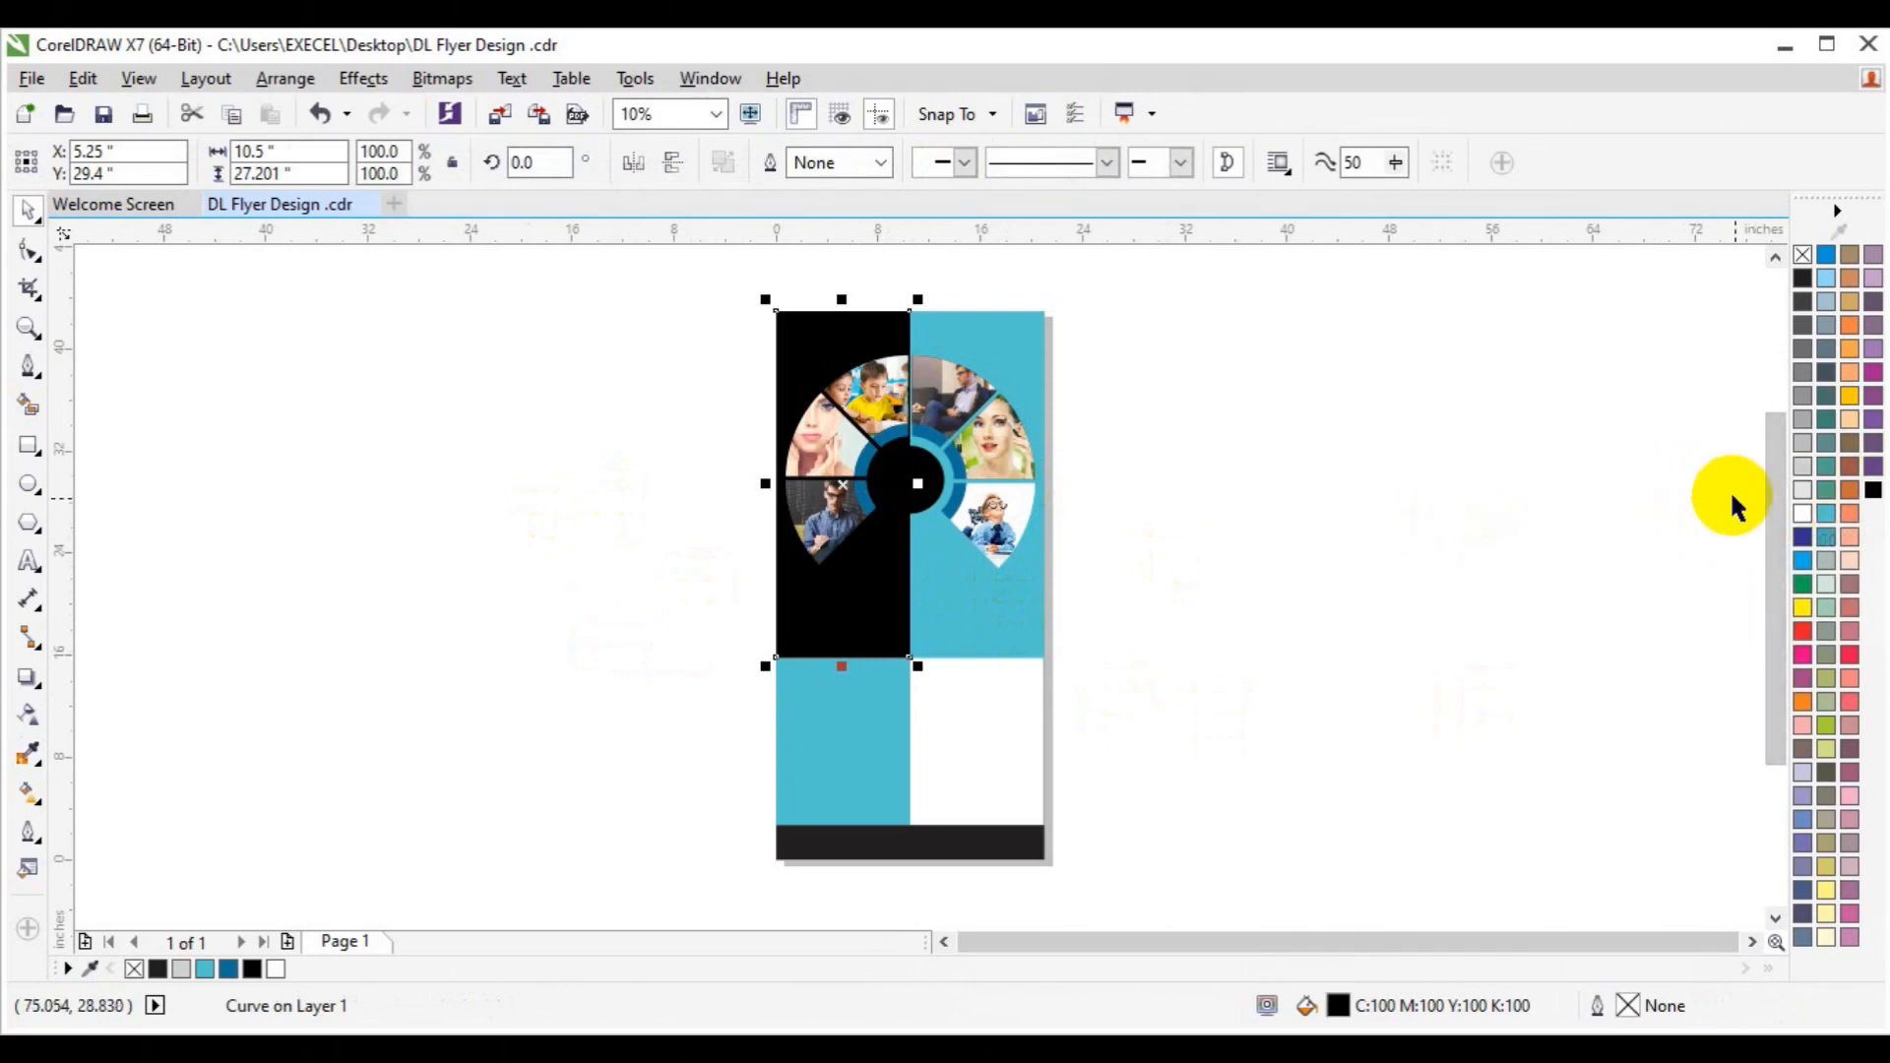
left_click(1802, 370)
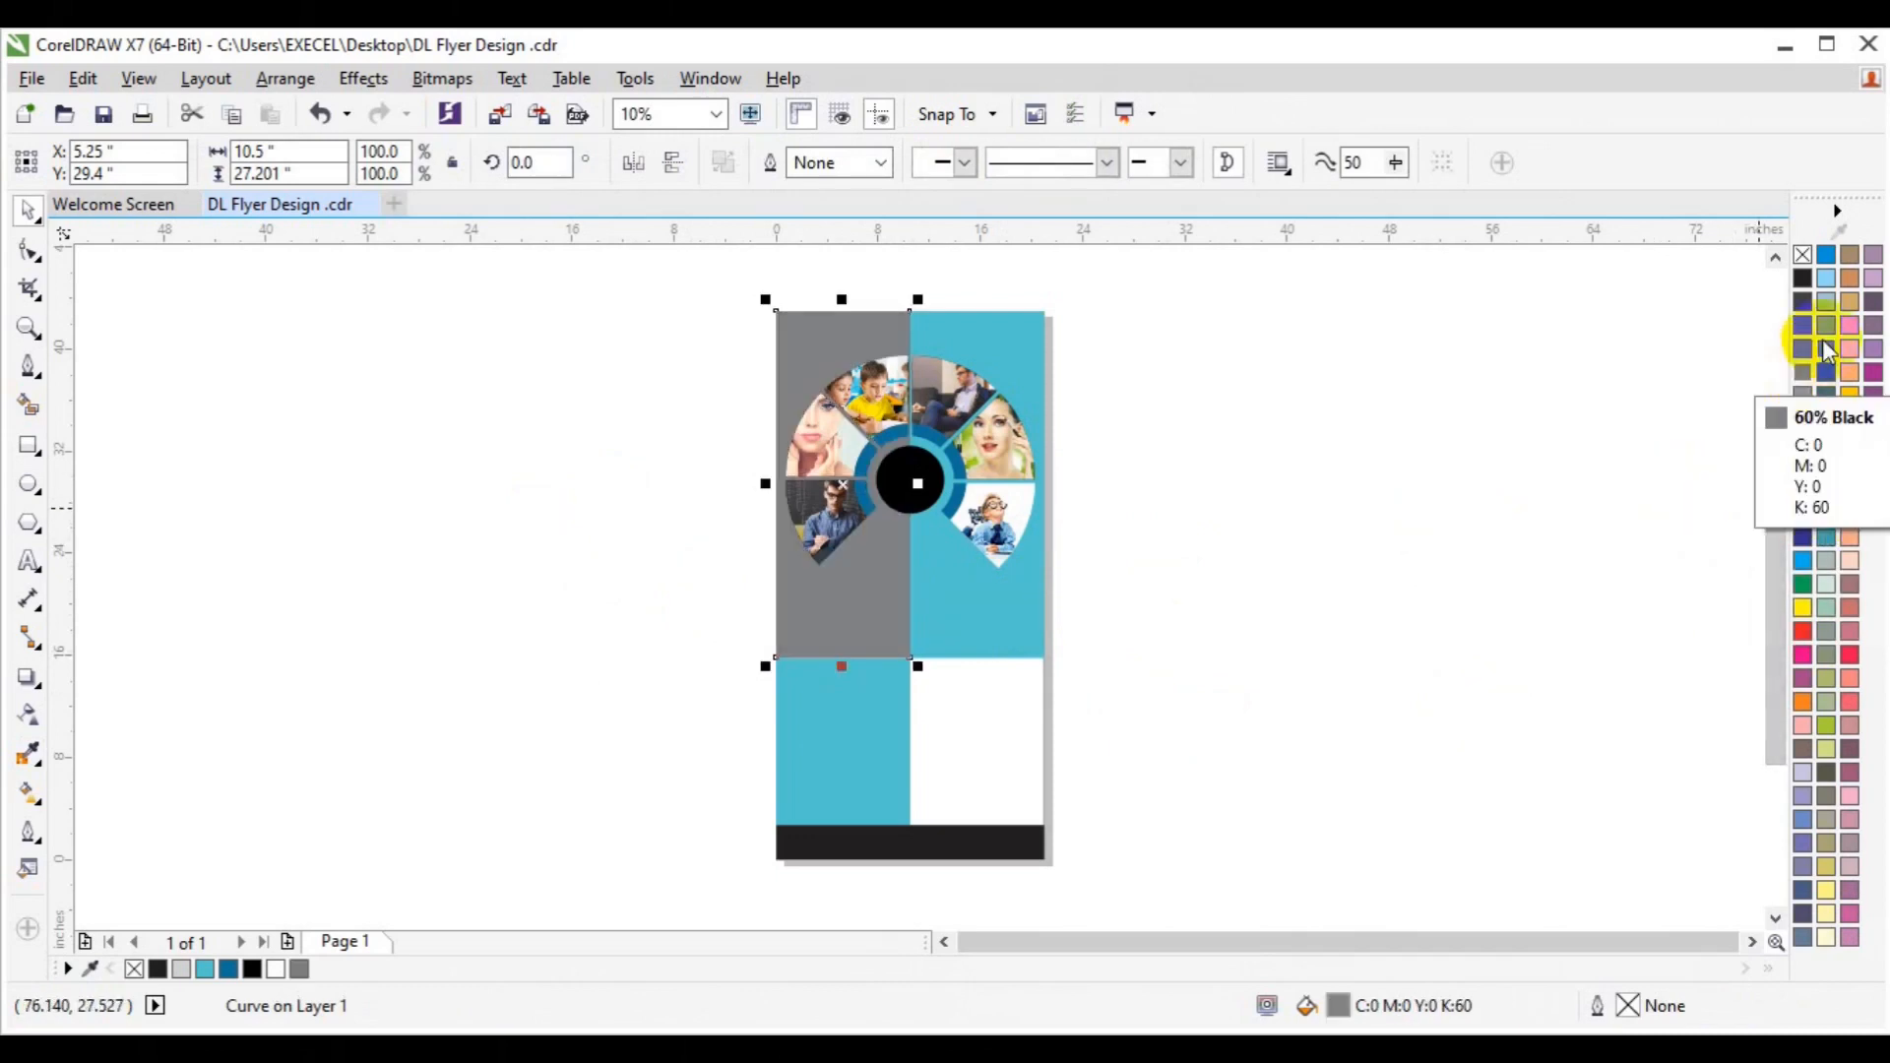
left_click(1801, 300)
left_click(1419, 433)
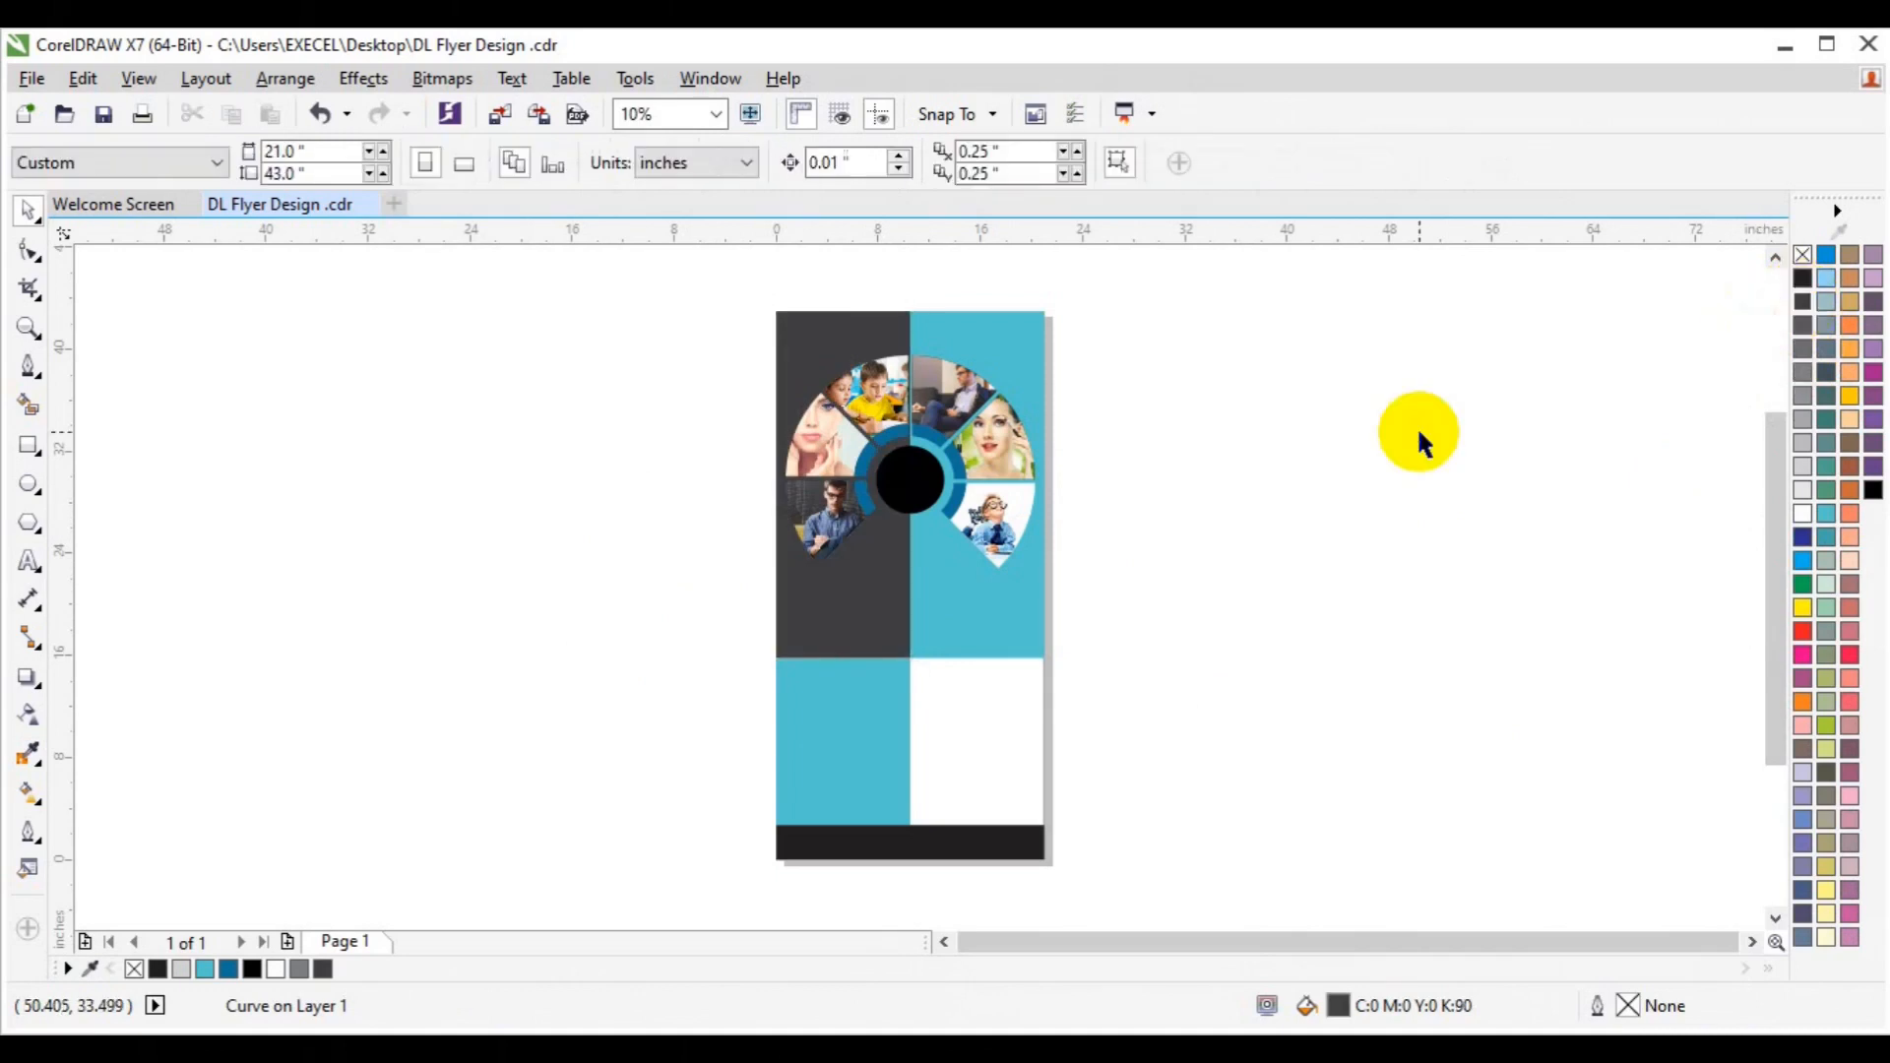
key("ctrl+z")
key("ctrl+shift+z")
key("ctrl+z")
left_click(1418, 433)
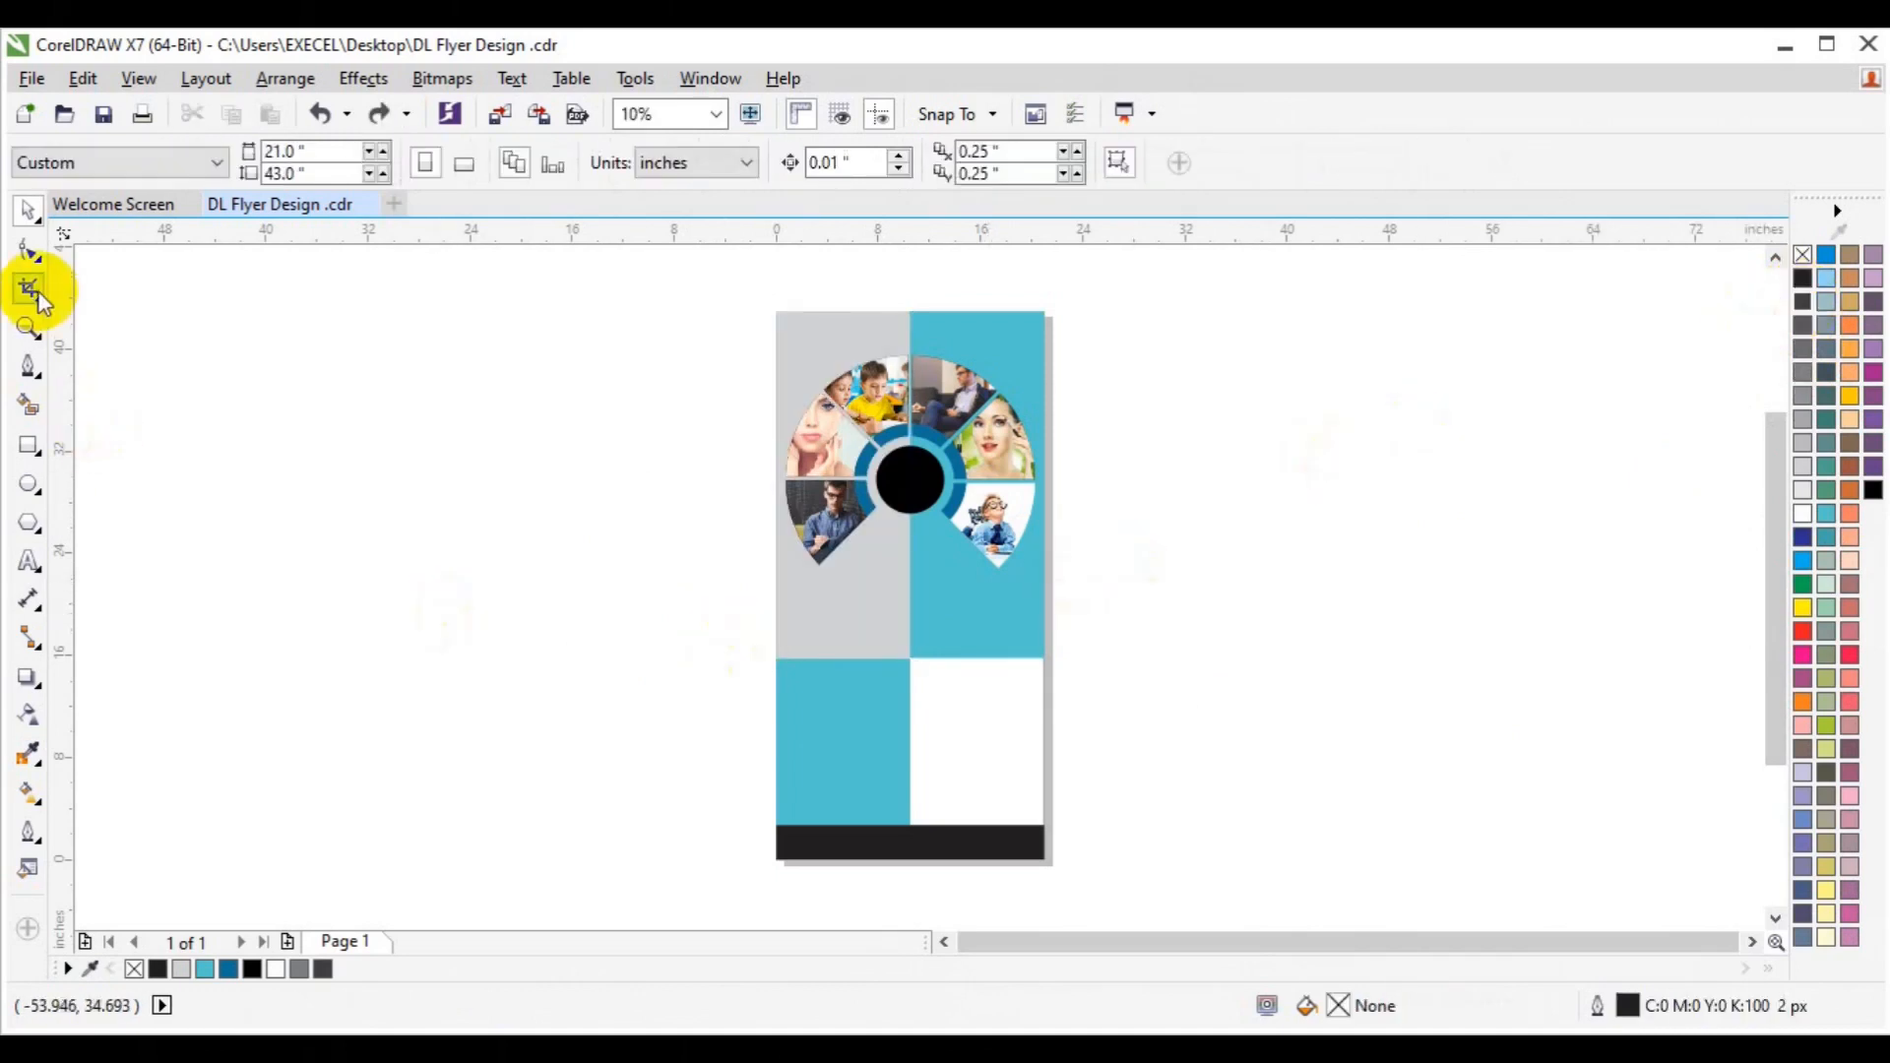
Zoom in on the photo ring and scroll down to the grey and cyan panels, leaving nothing selected.
left_click(29, 327)
left_click(975, 436)
key("space")
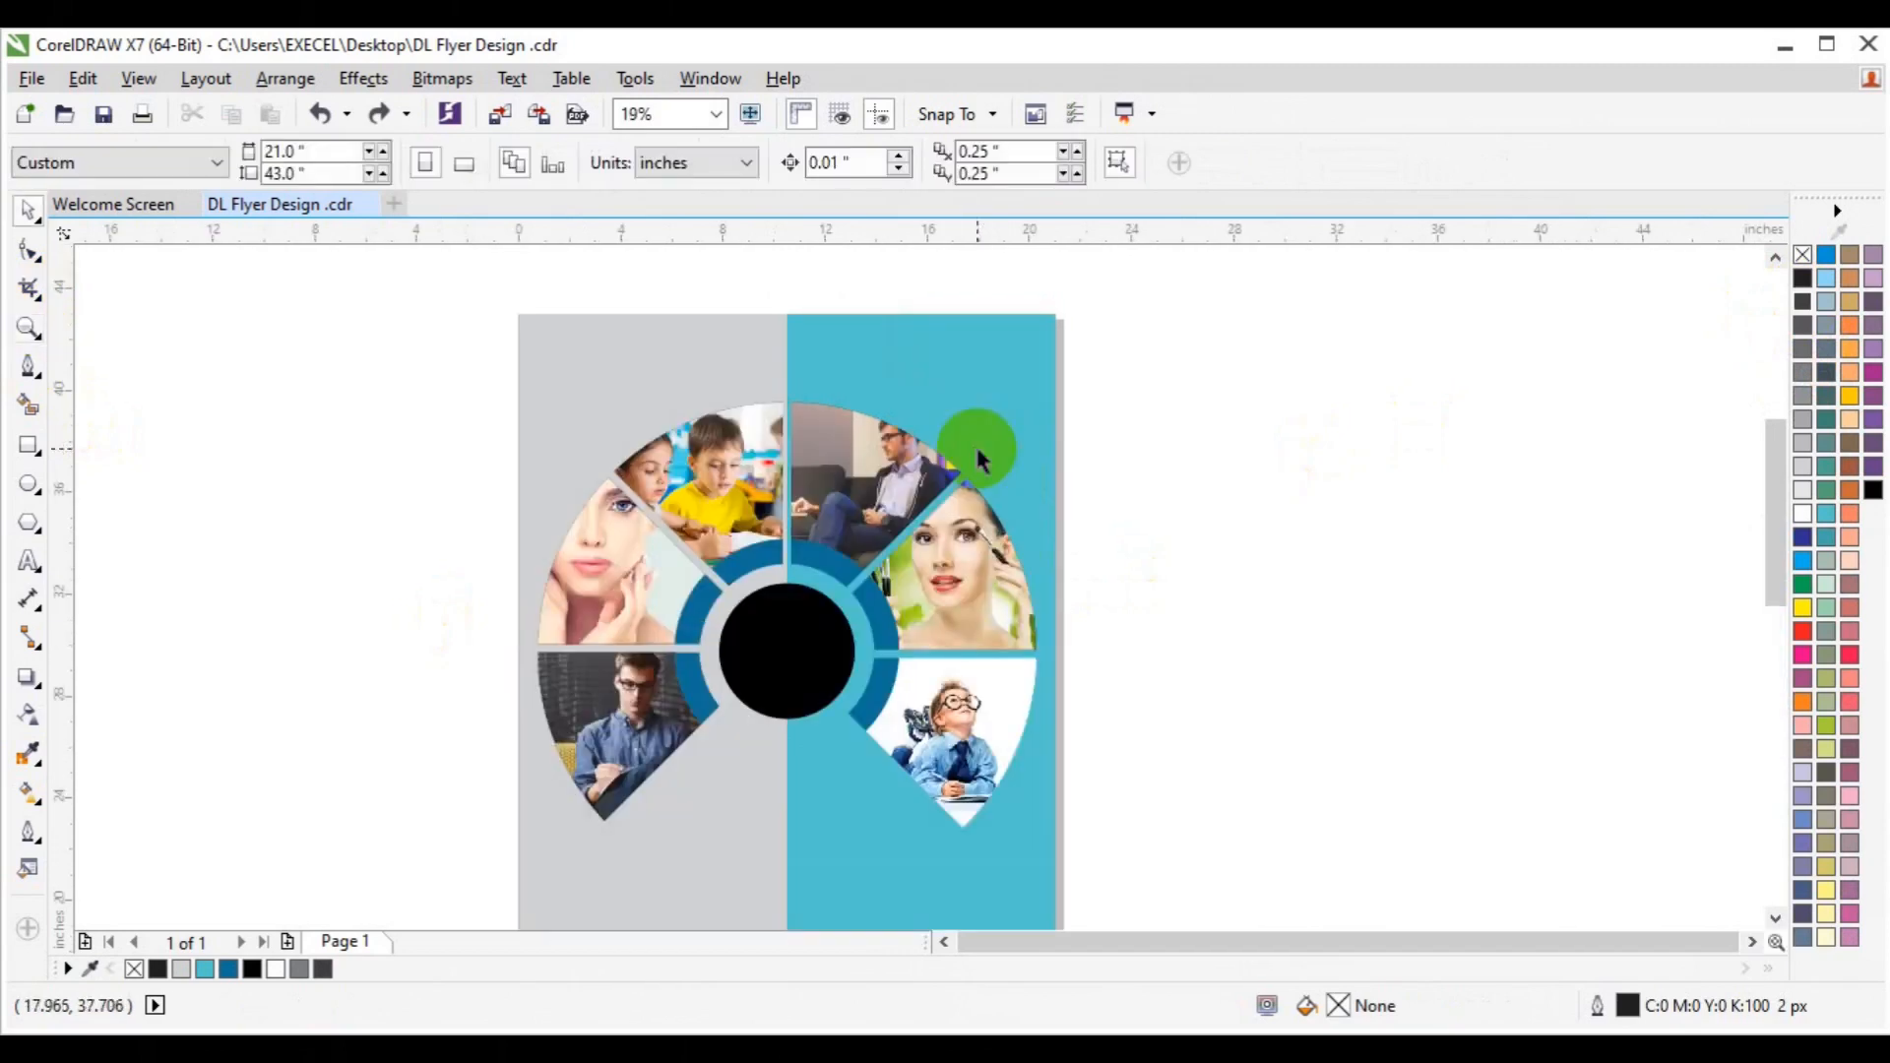
left_click_drag(1775, 551, 1775, 589)
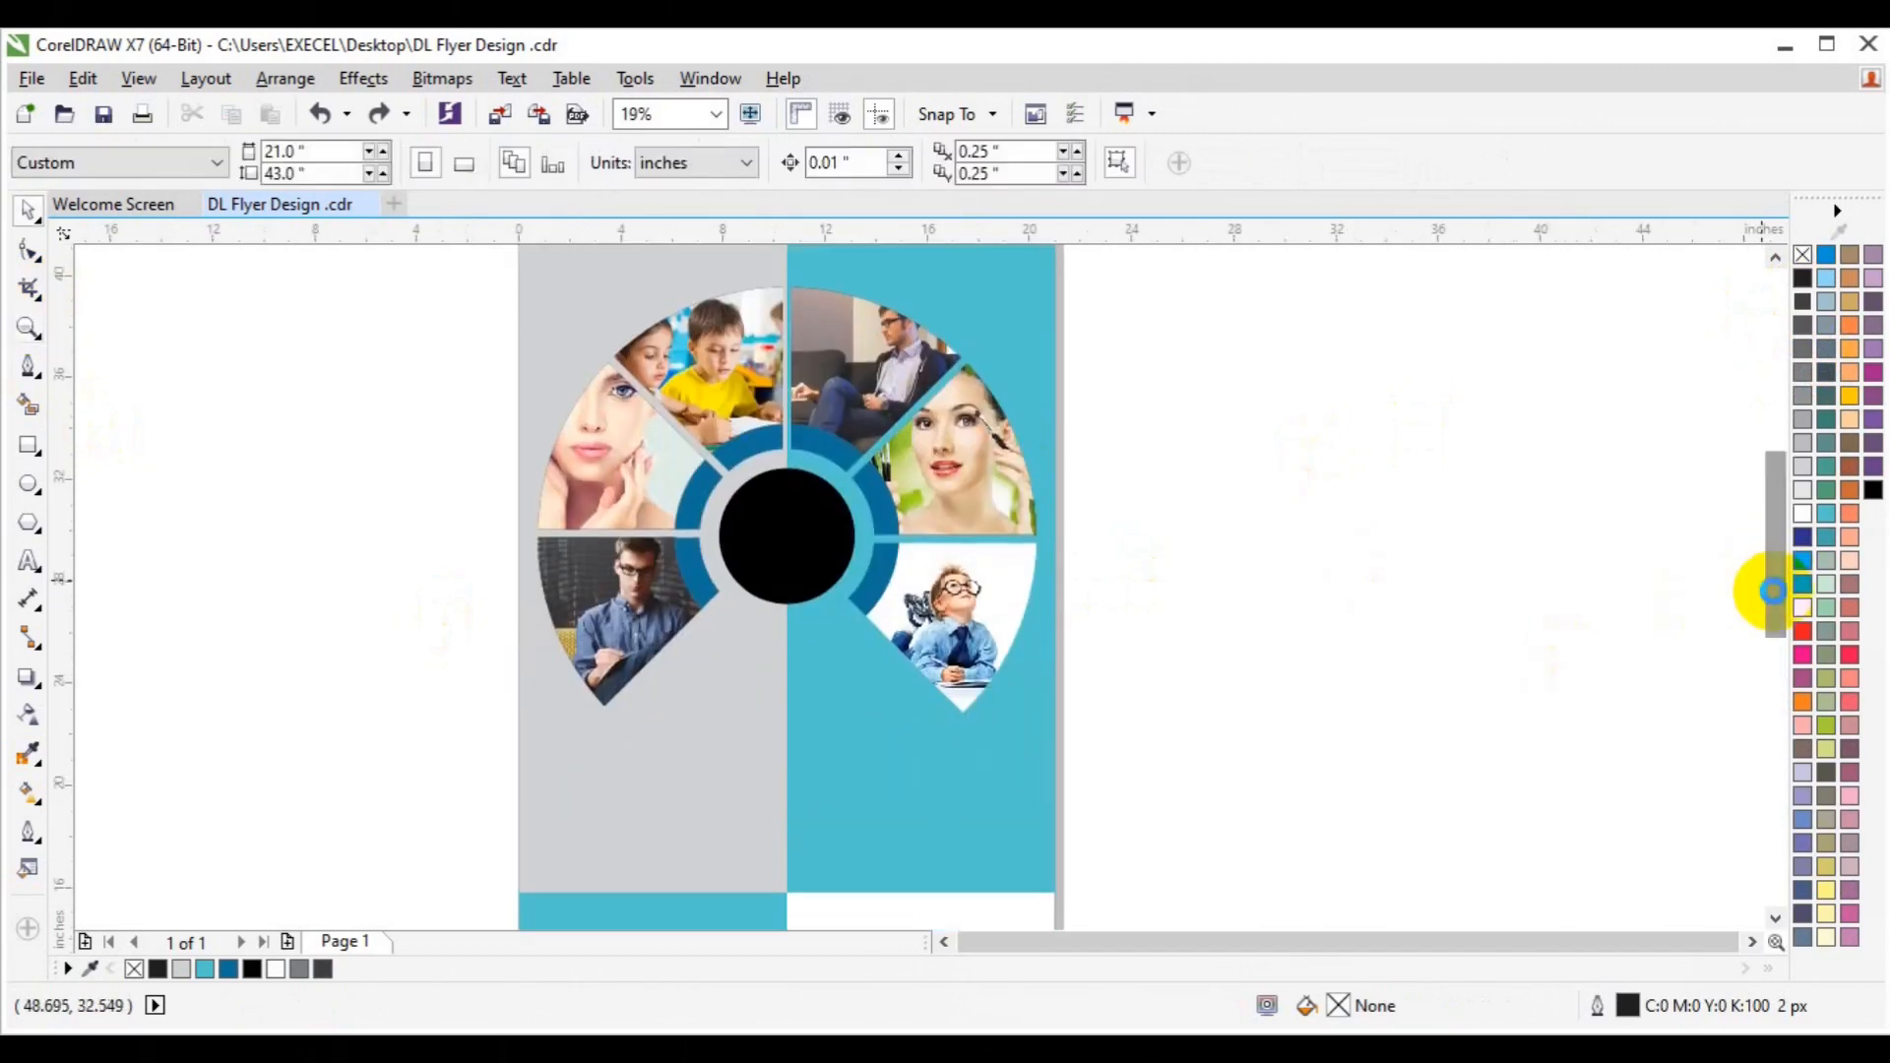
left_click_drag(697, 392, 1092, 739)
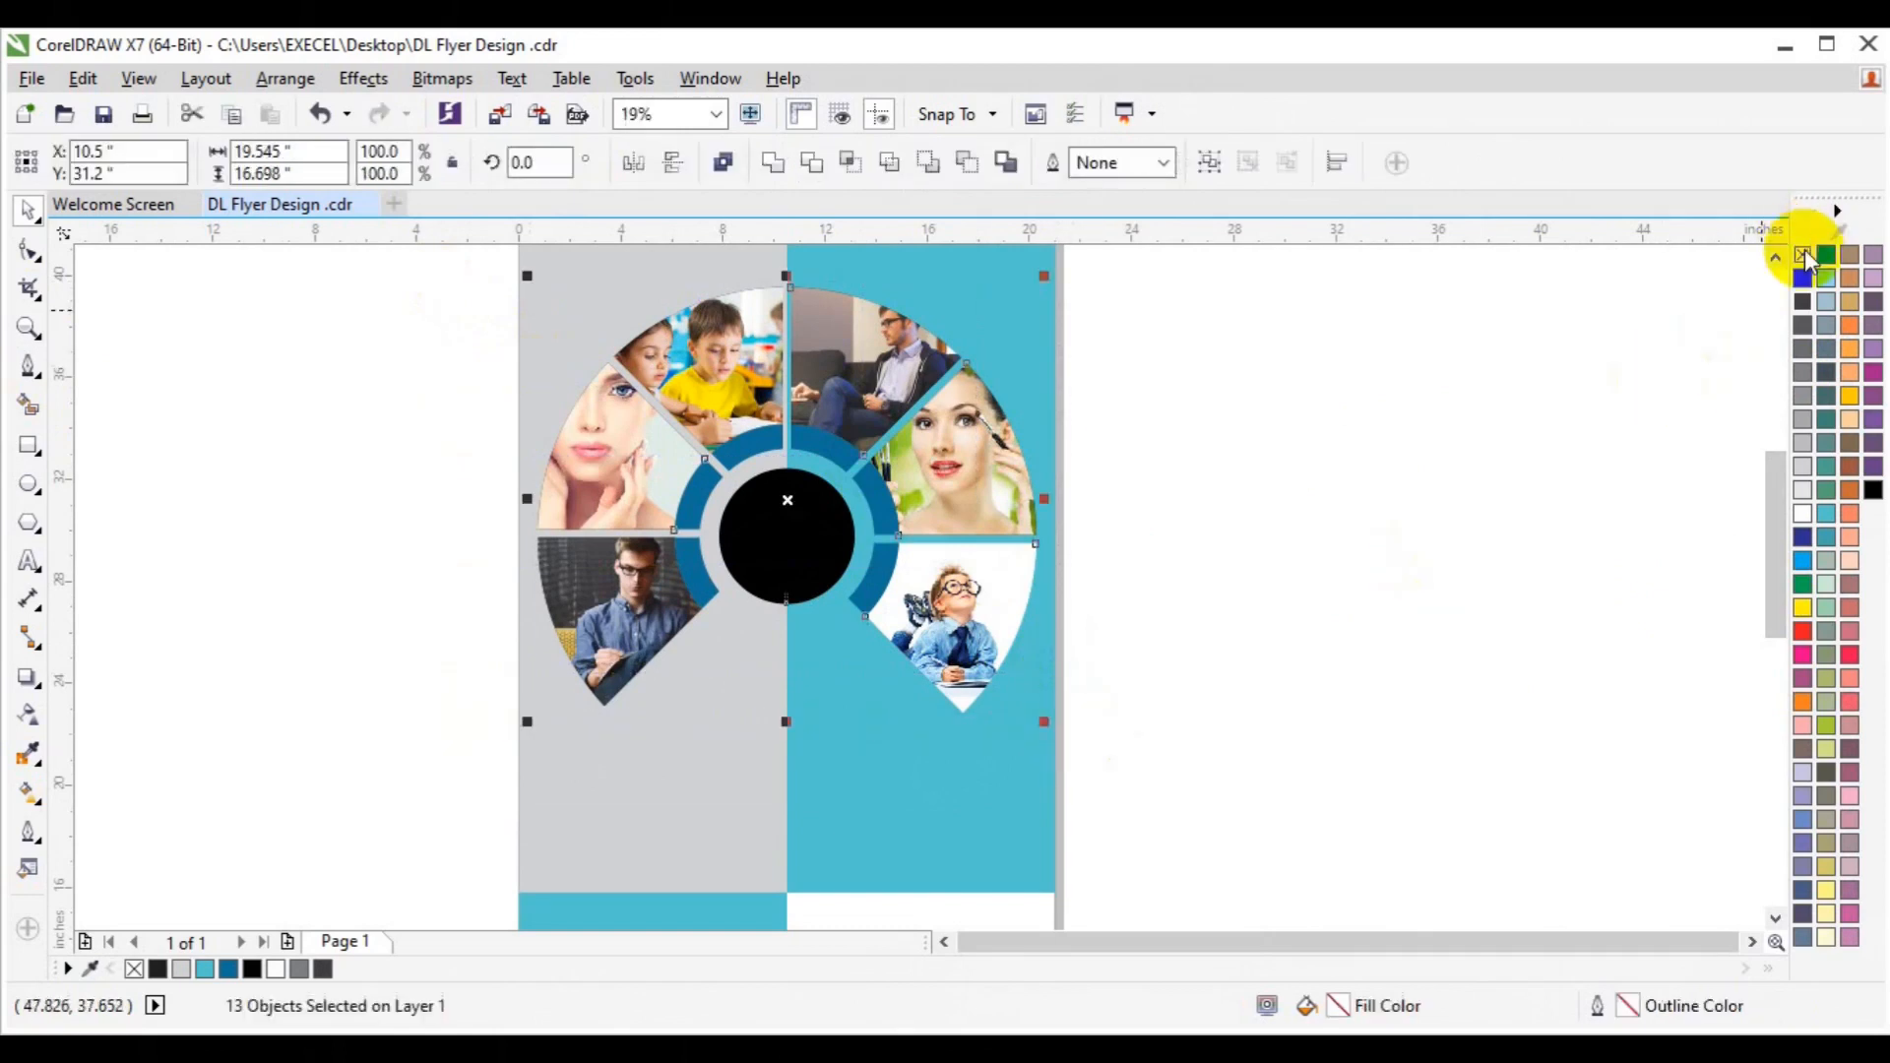
left_click(1398, 482)
left_click_drag(1776, 582, 1781, 628)
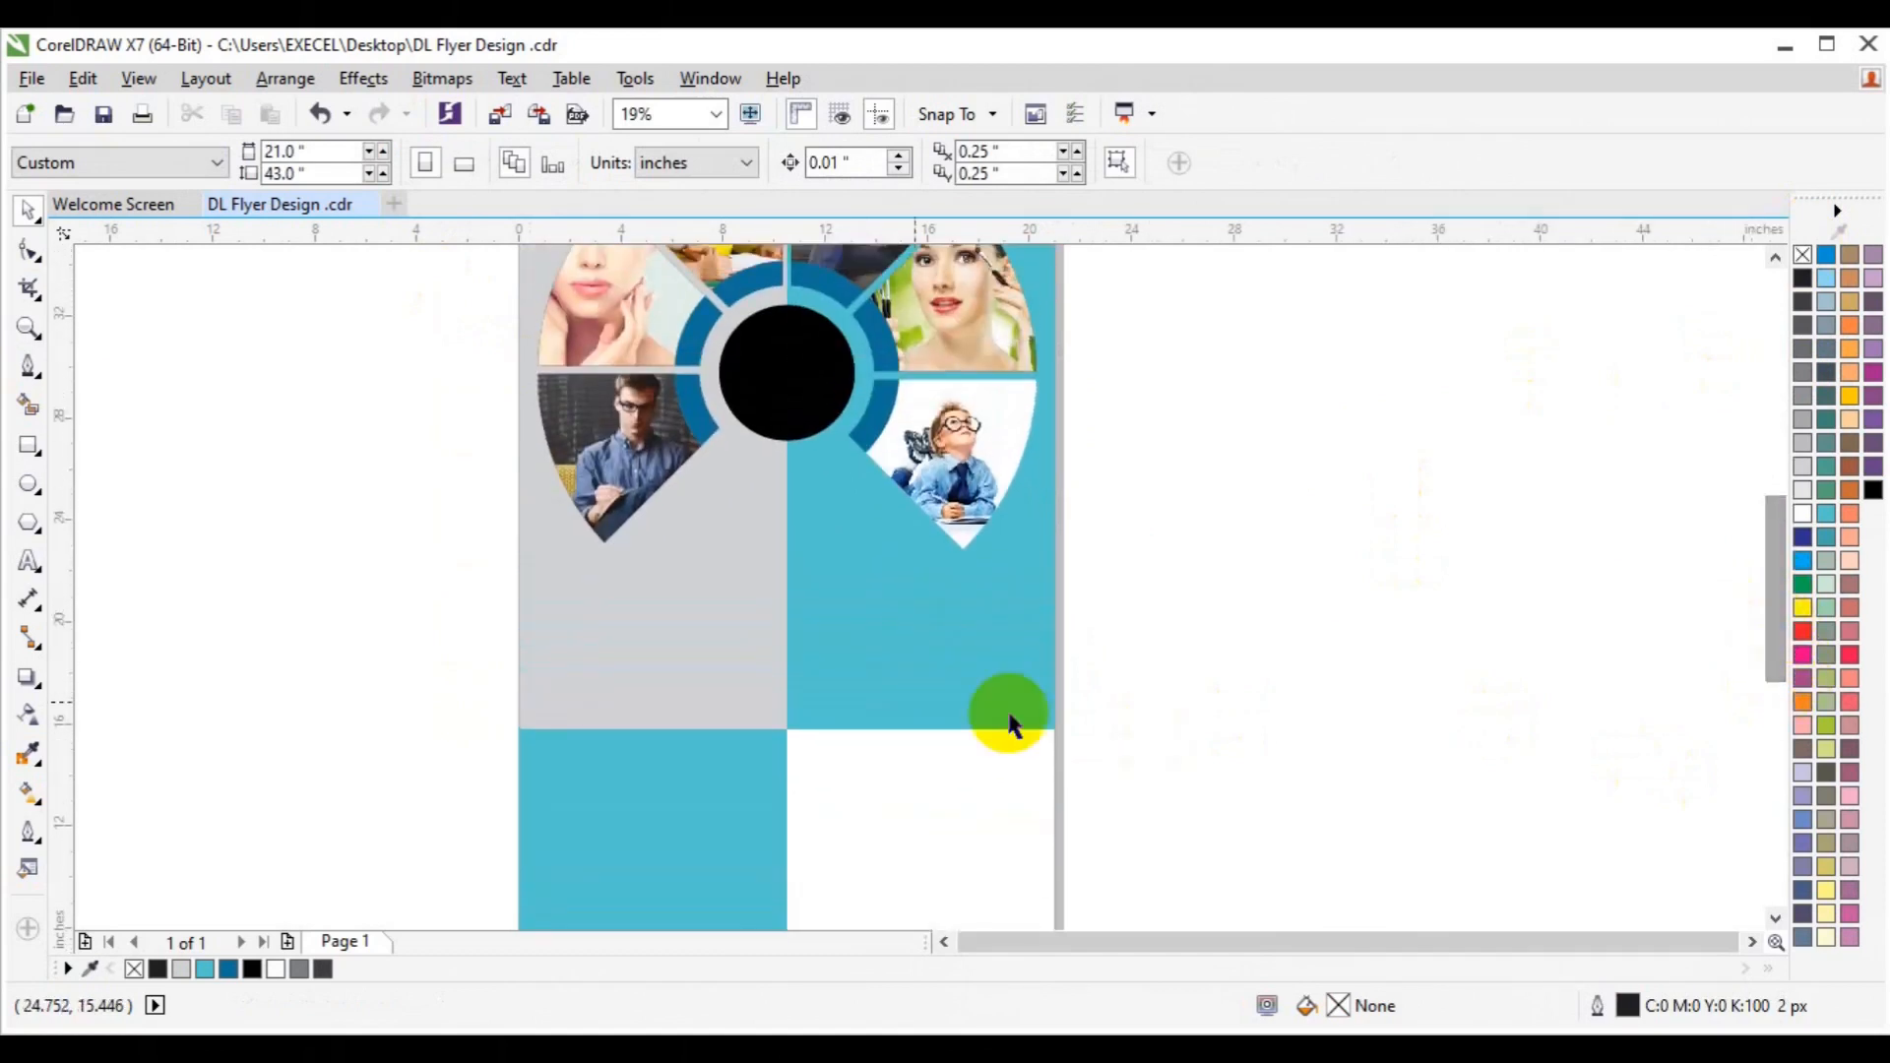
key("F8")
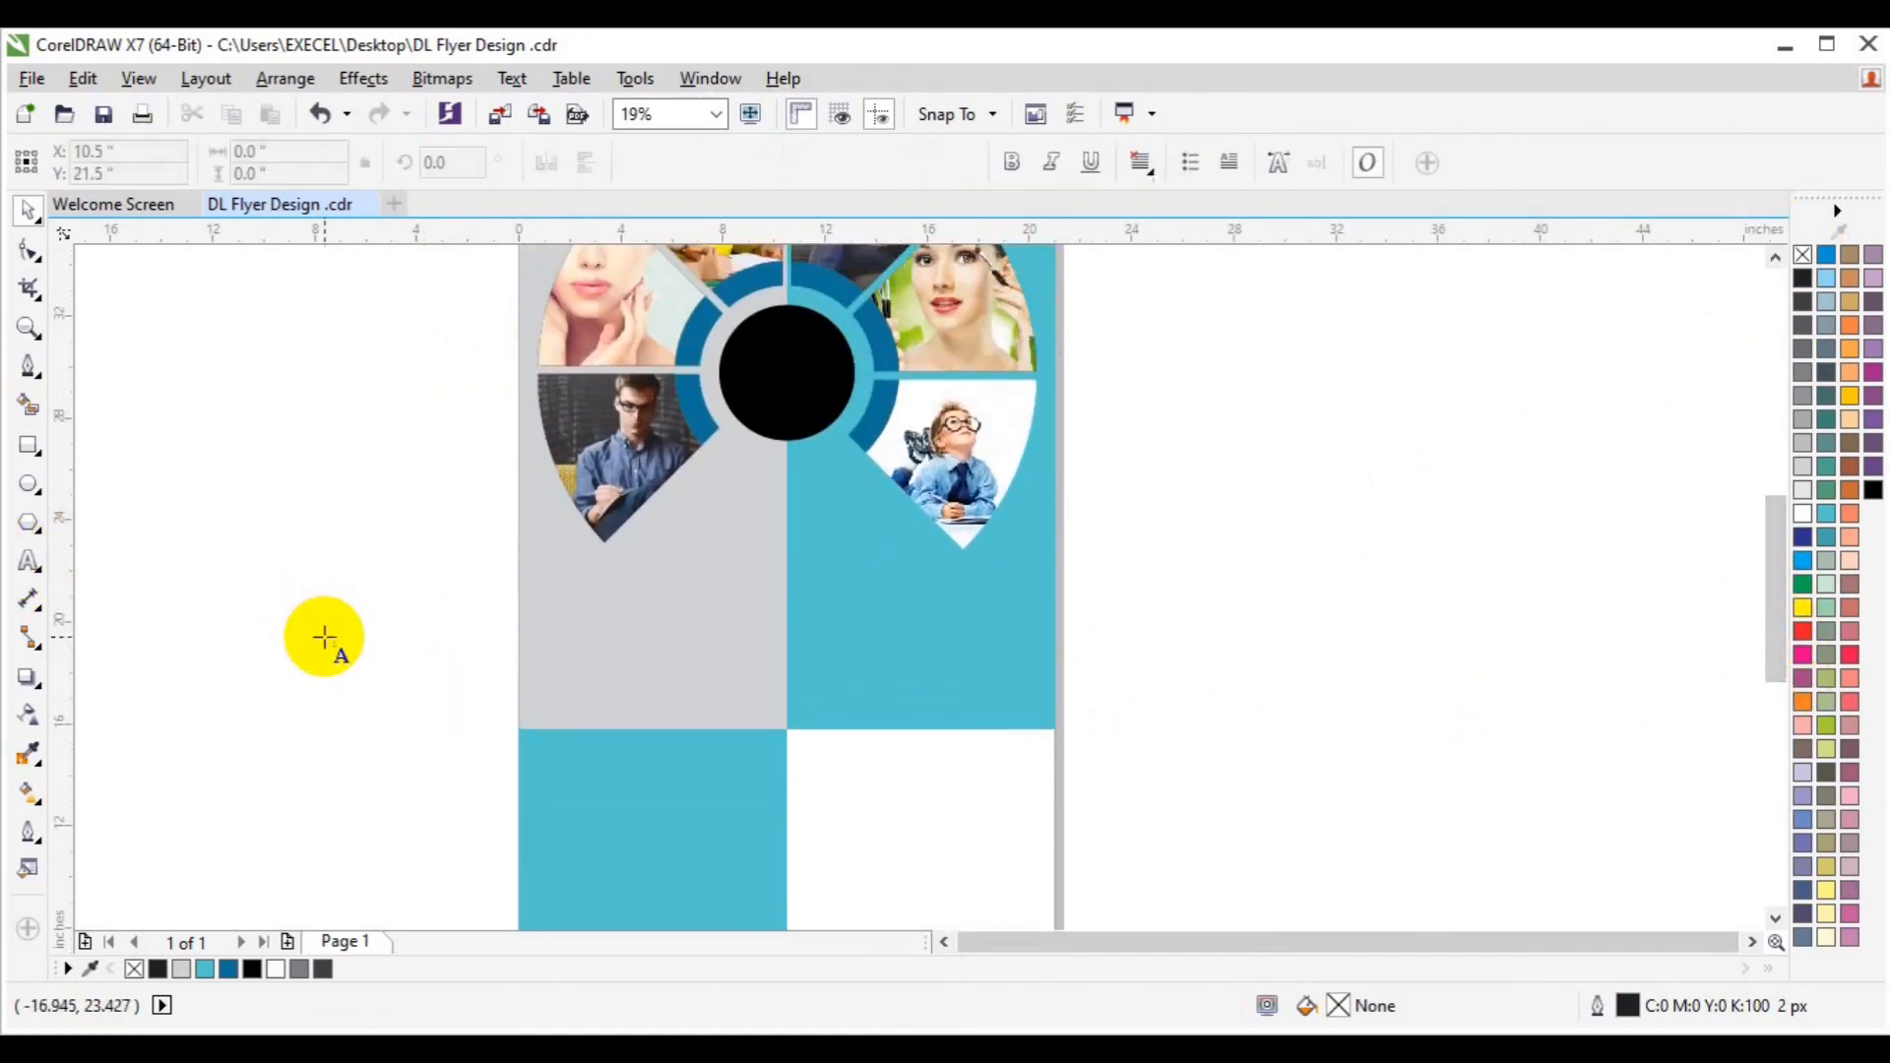
left_click(324, 637)
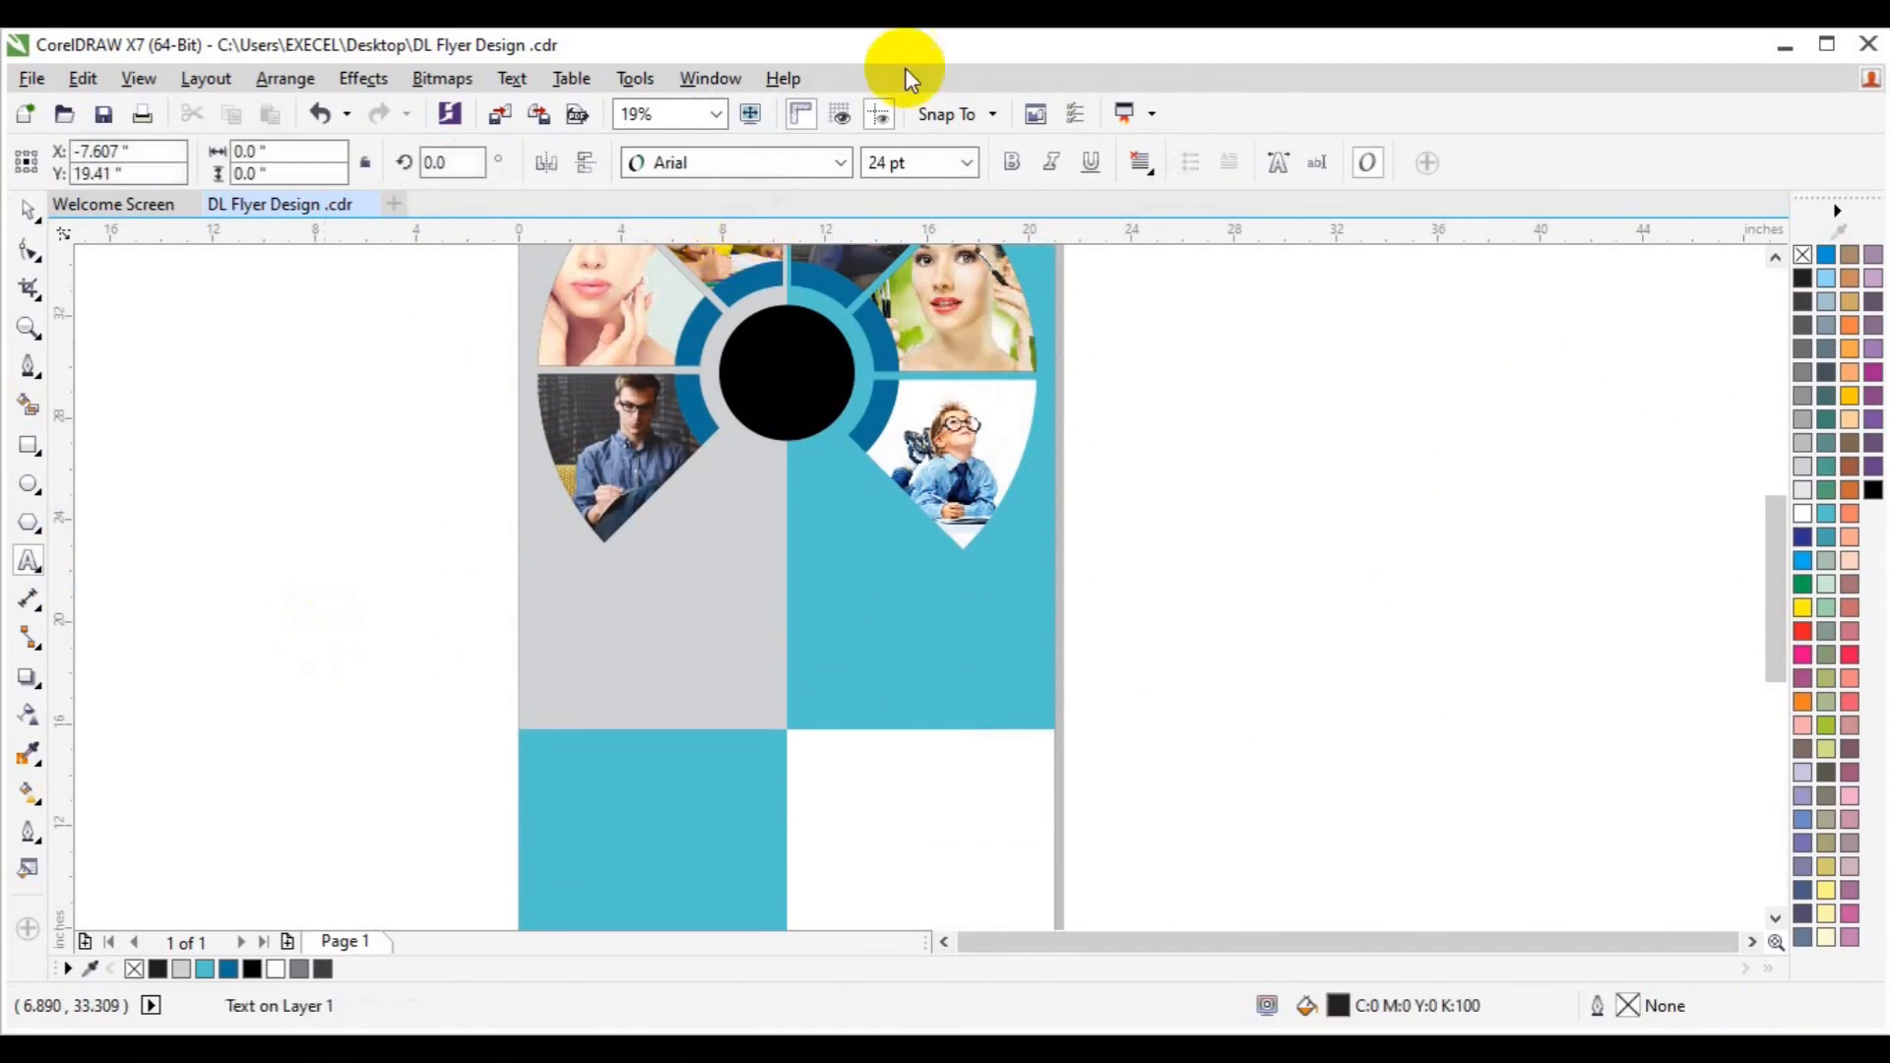
left_click(842, 163)
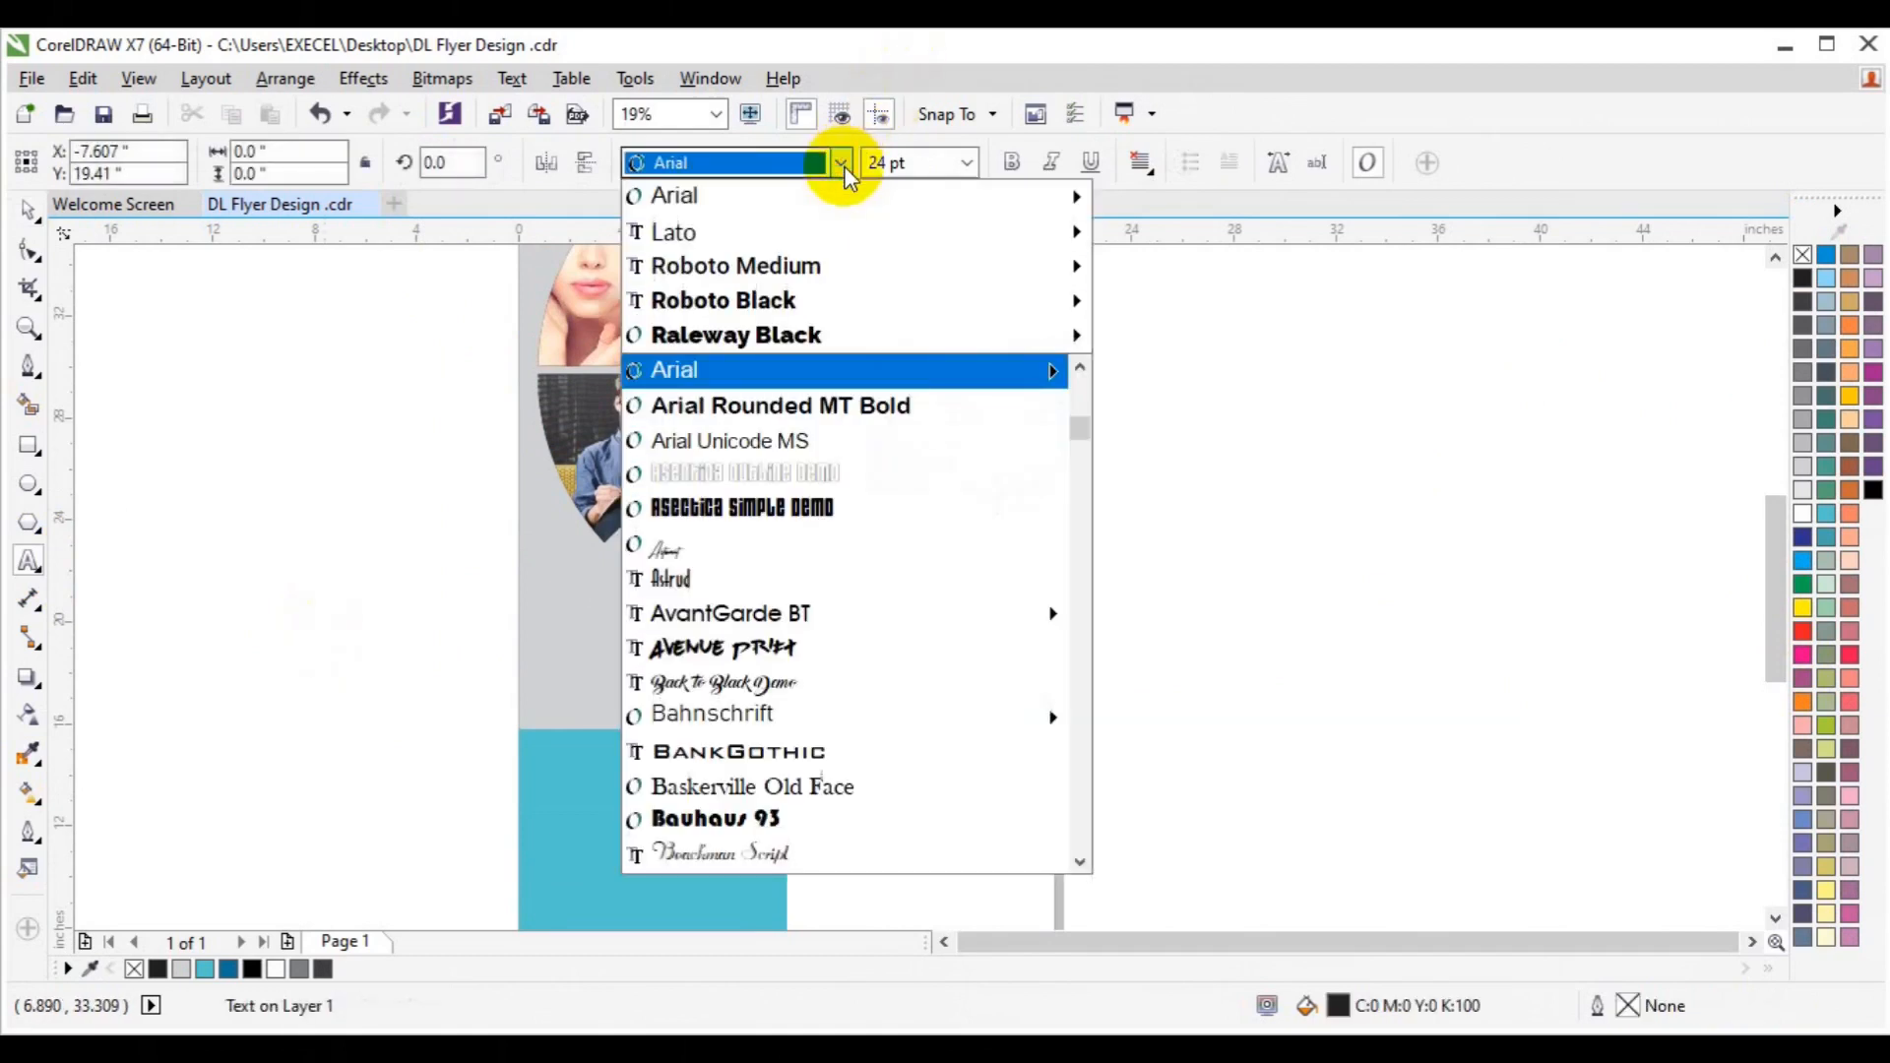
left_click(1084, 471)
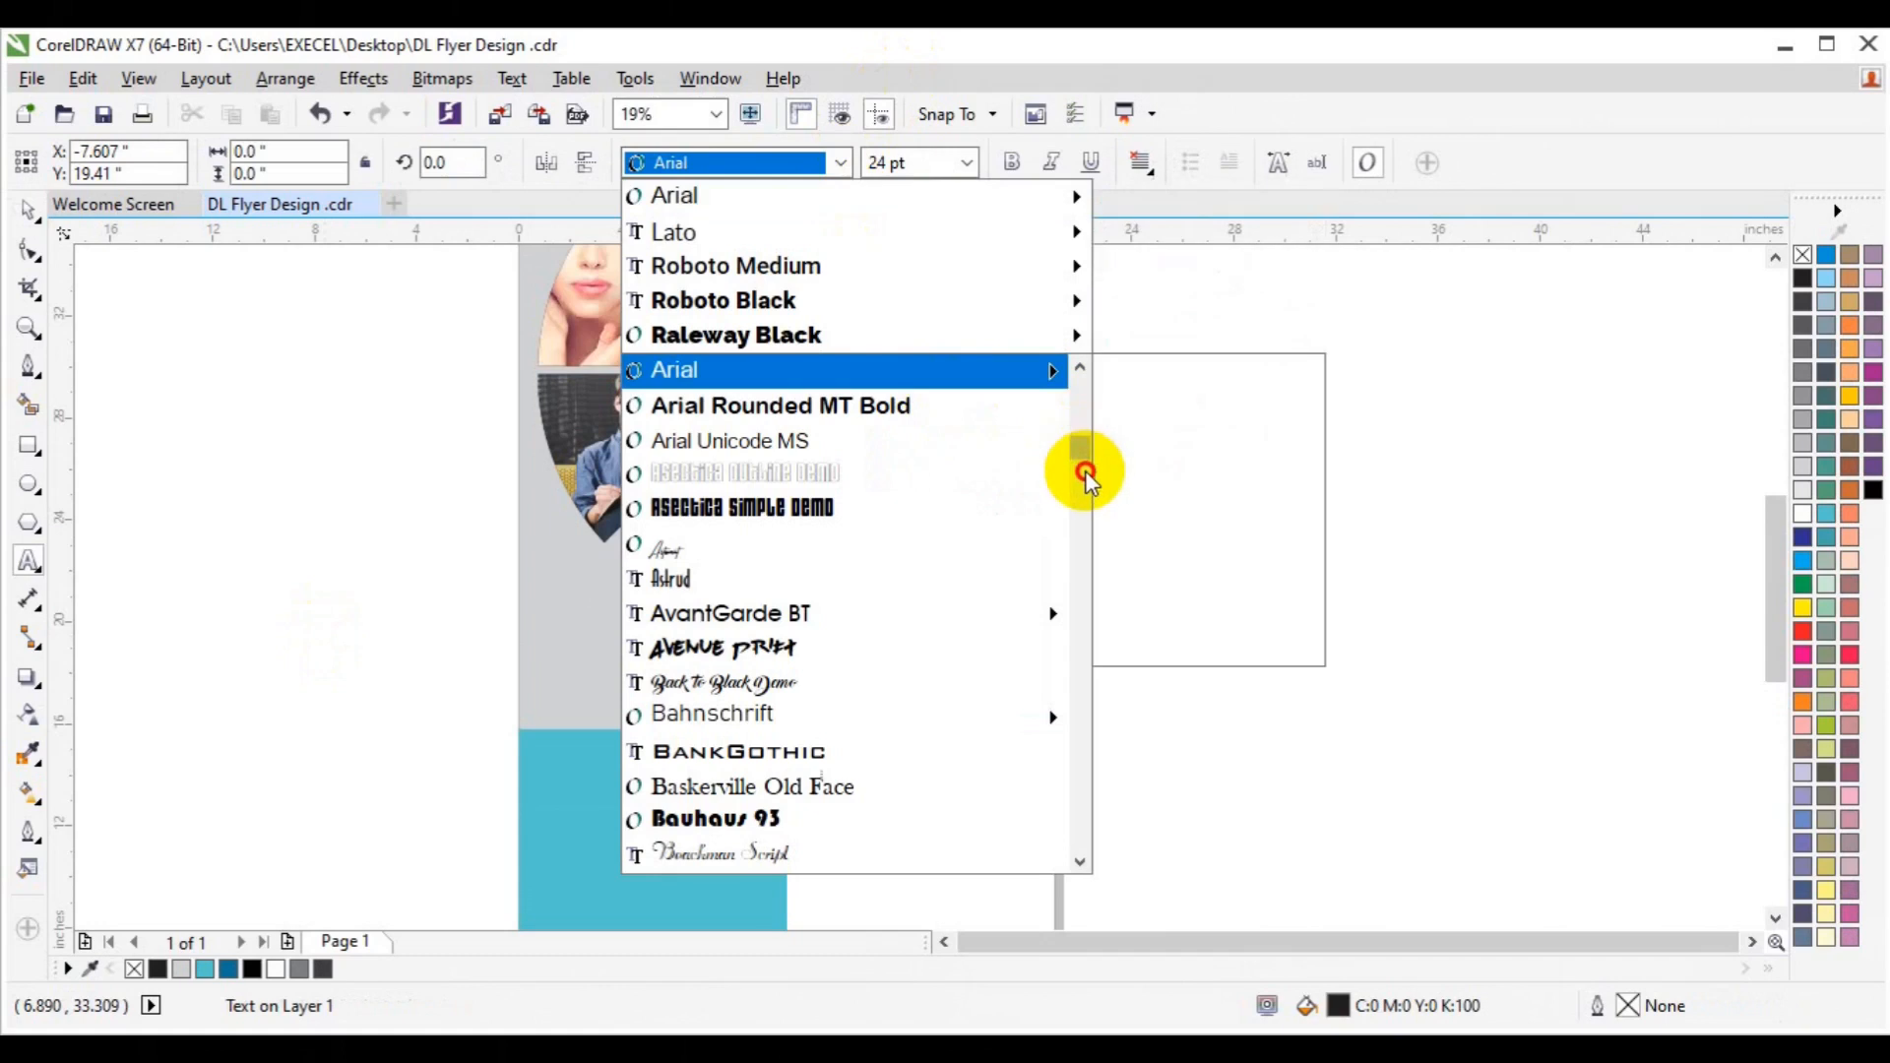
left_click_drag(1086, 492, 1095, 635)
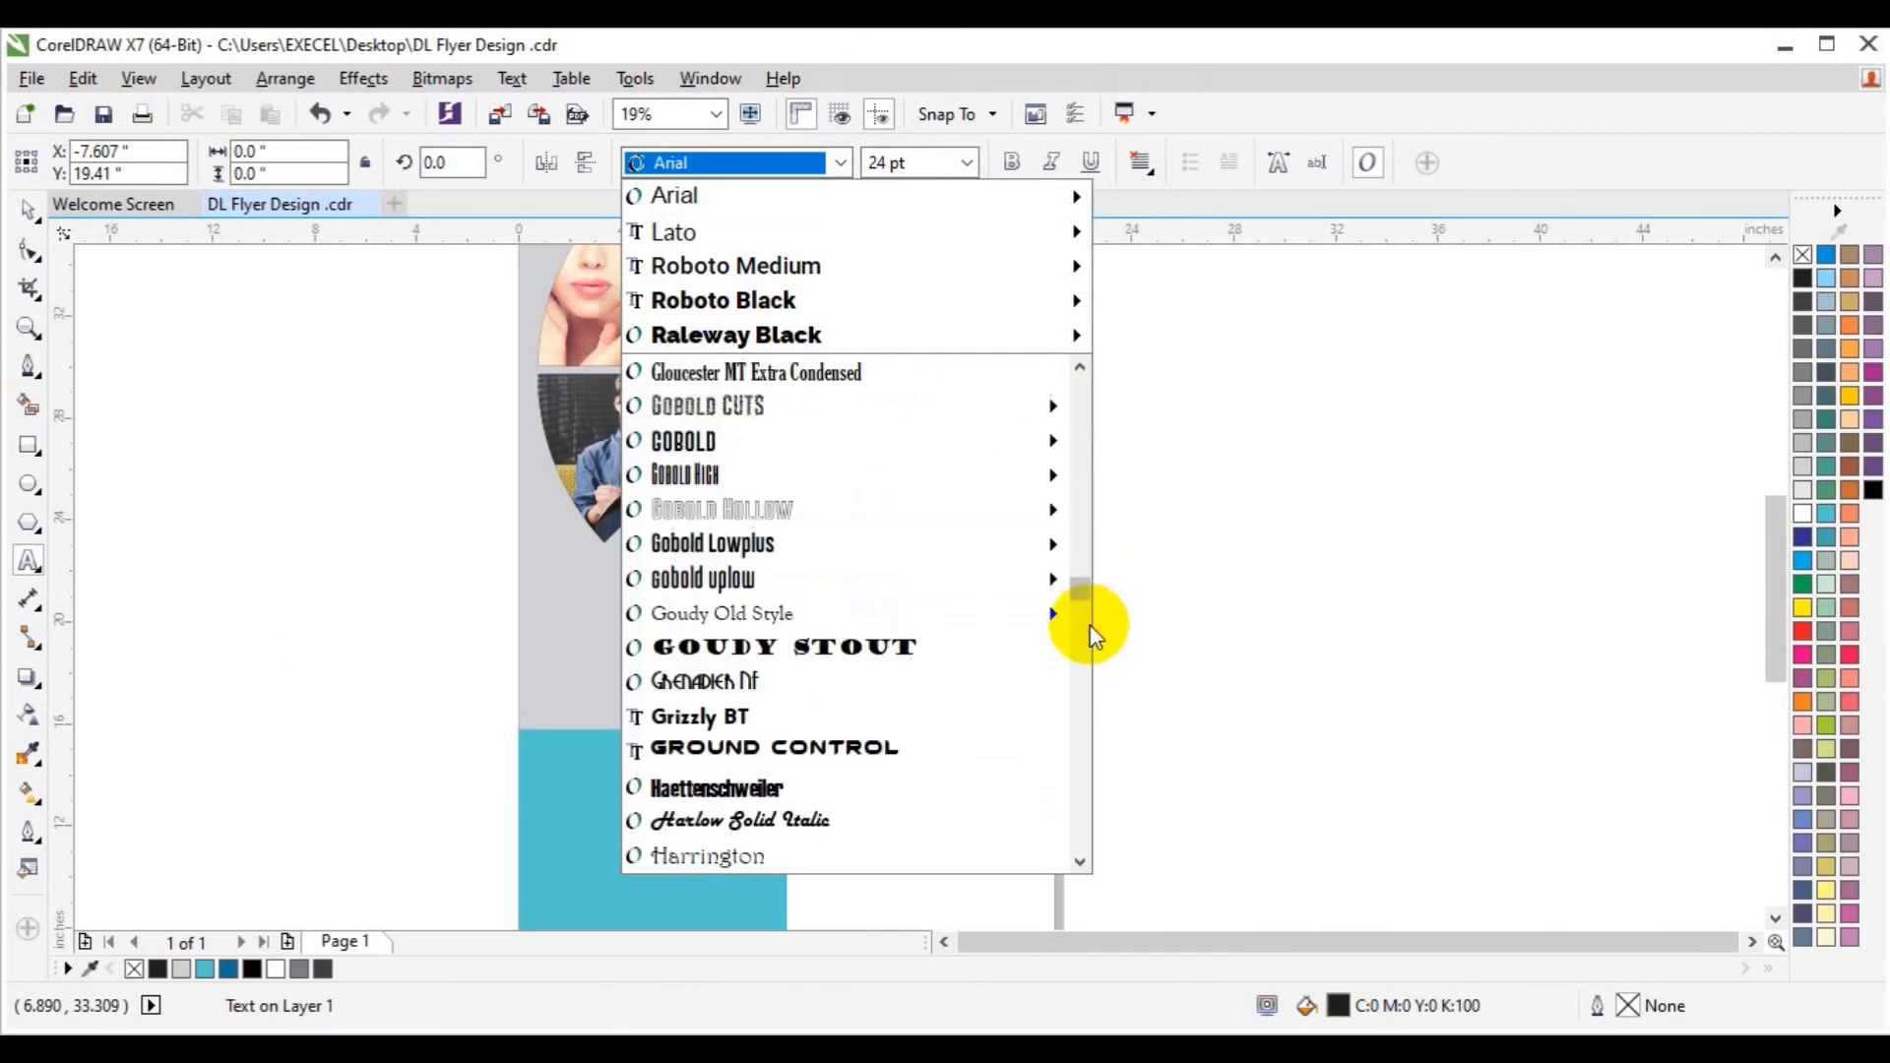
mouse_move(984, 483)
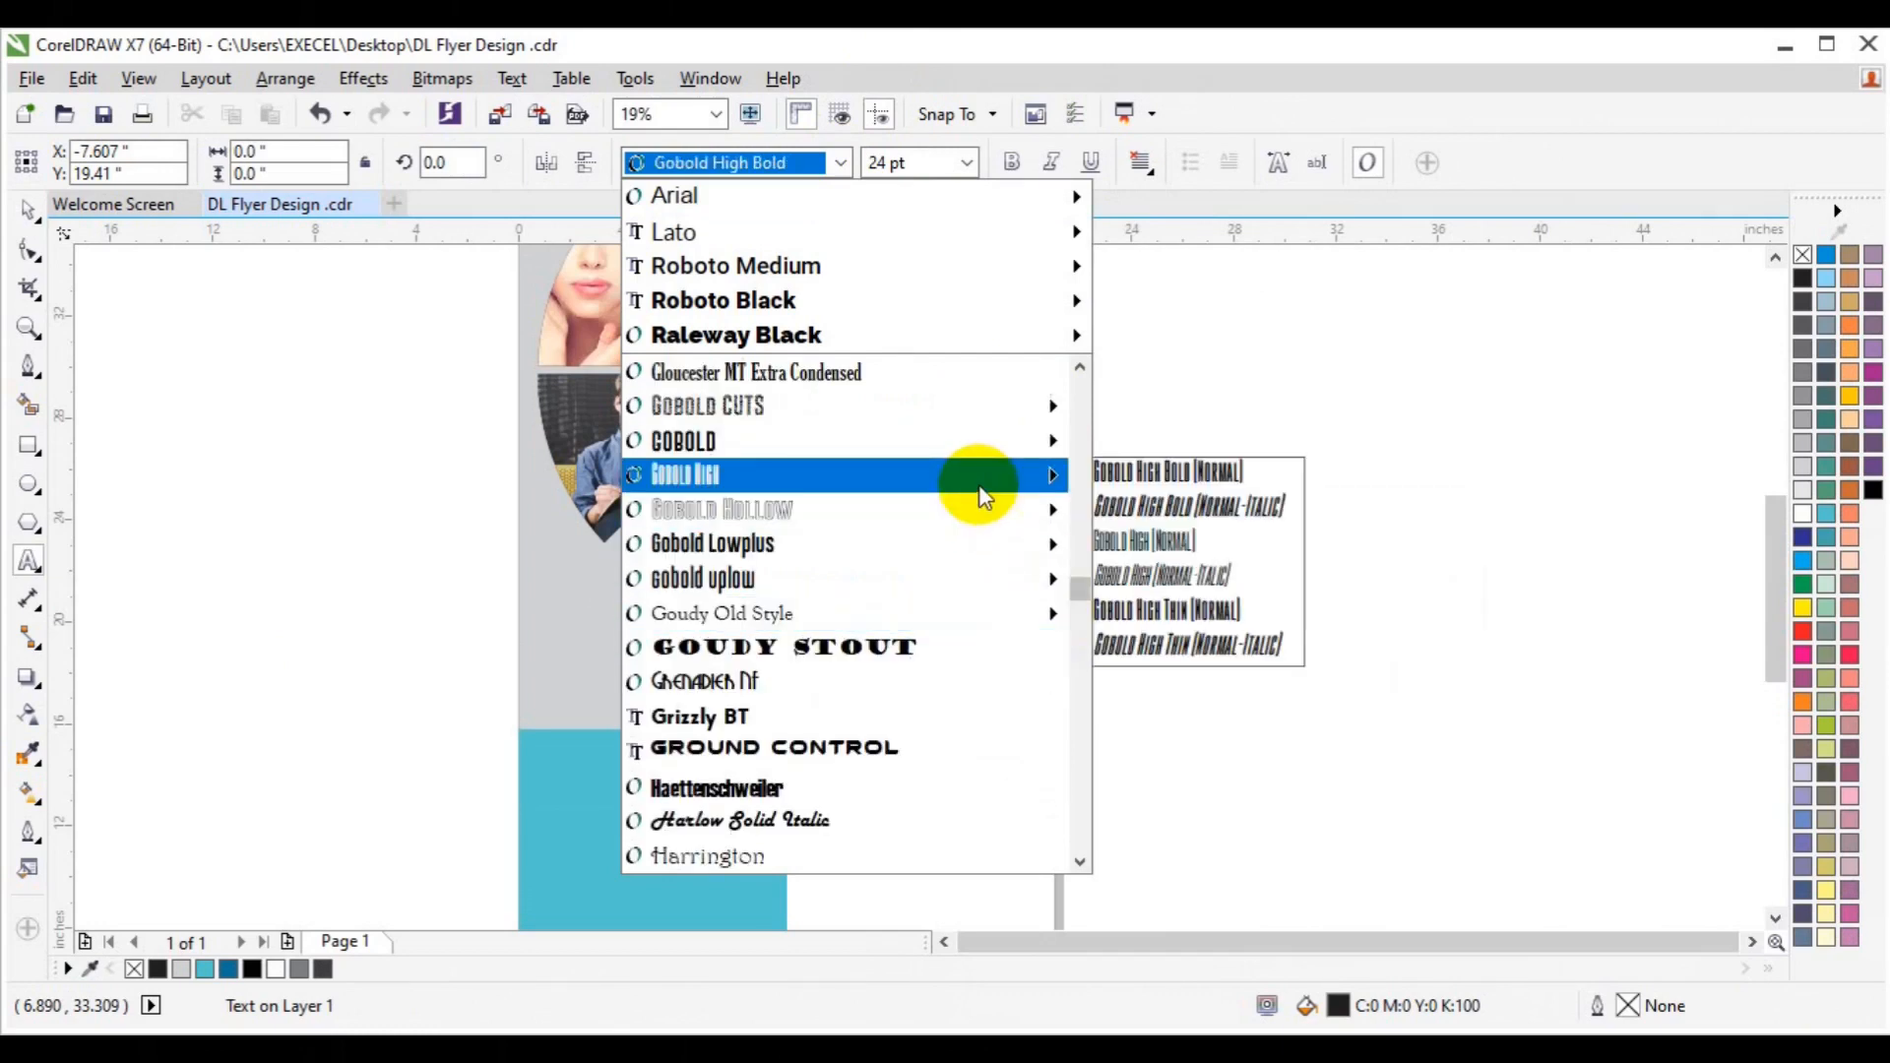
mouse_move(971, 567)
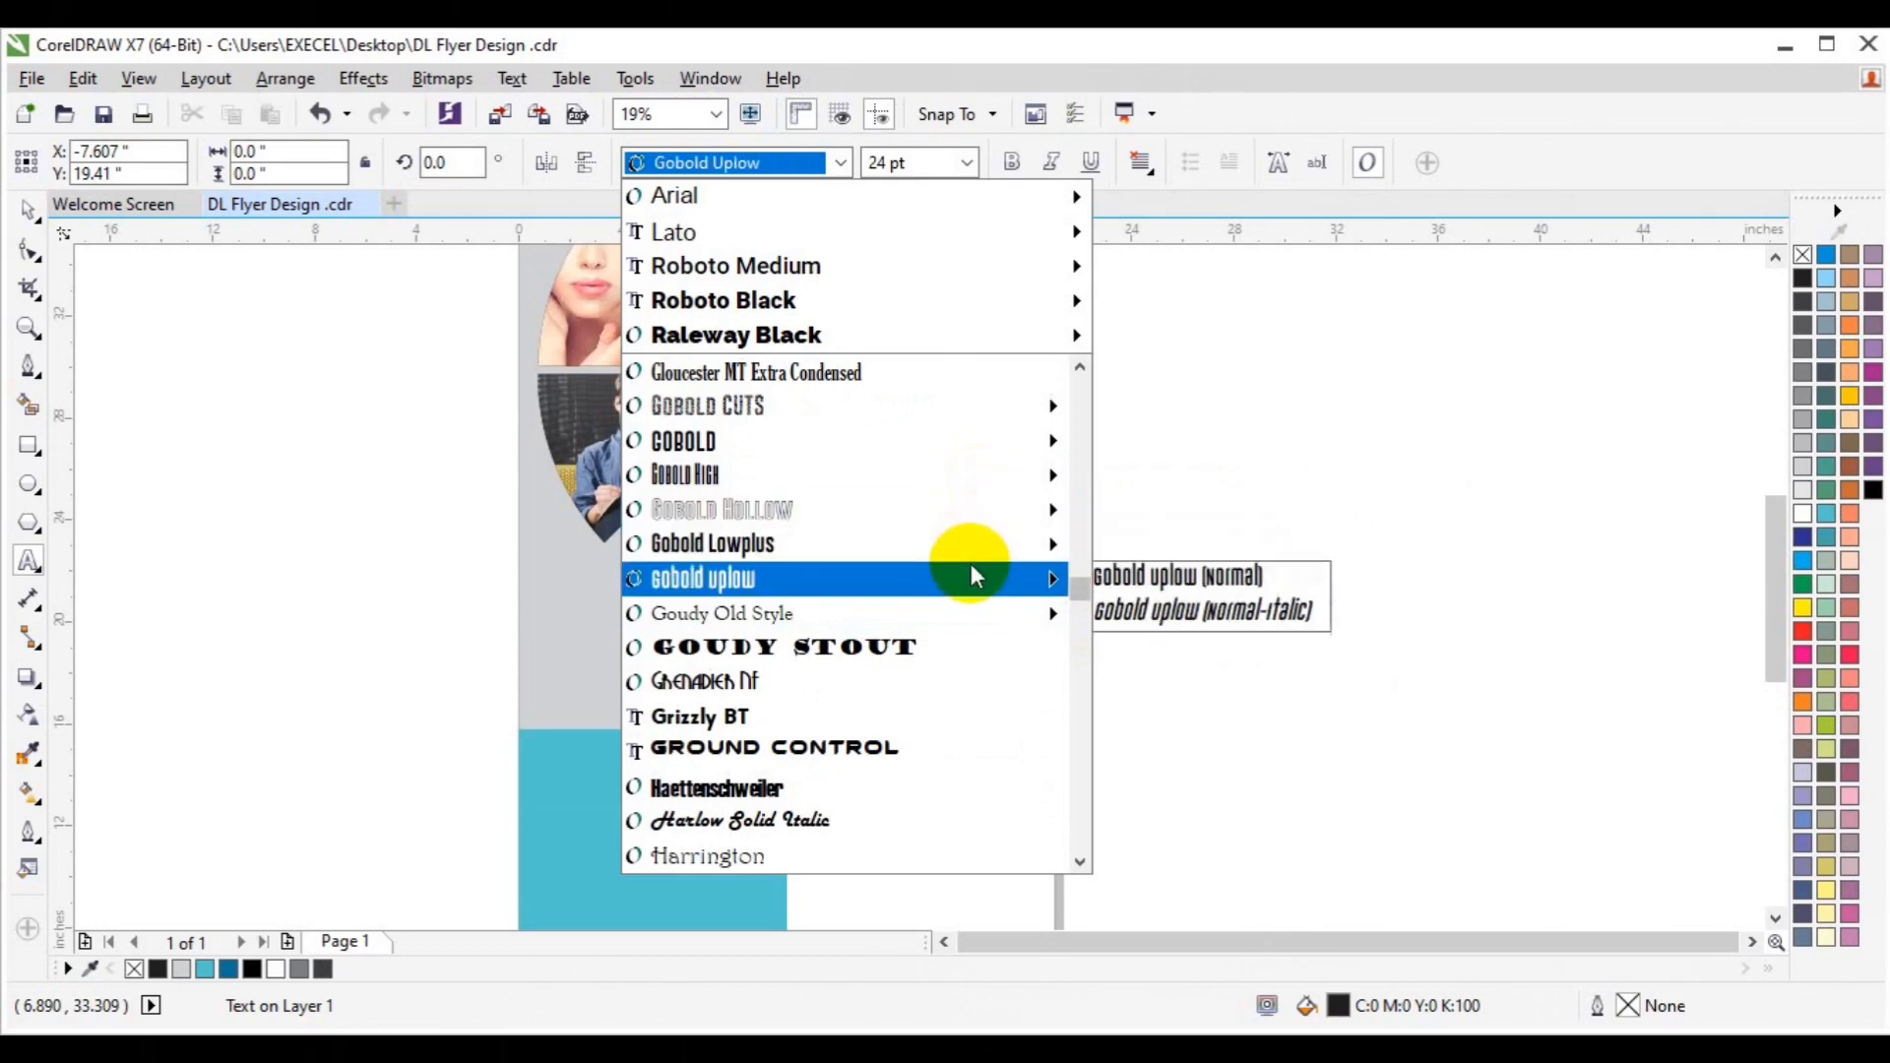
left_click(1080, 860)
scroll(1080, 604, "down", 1)
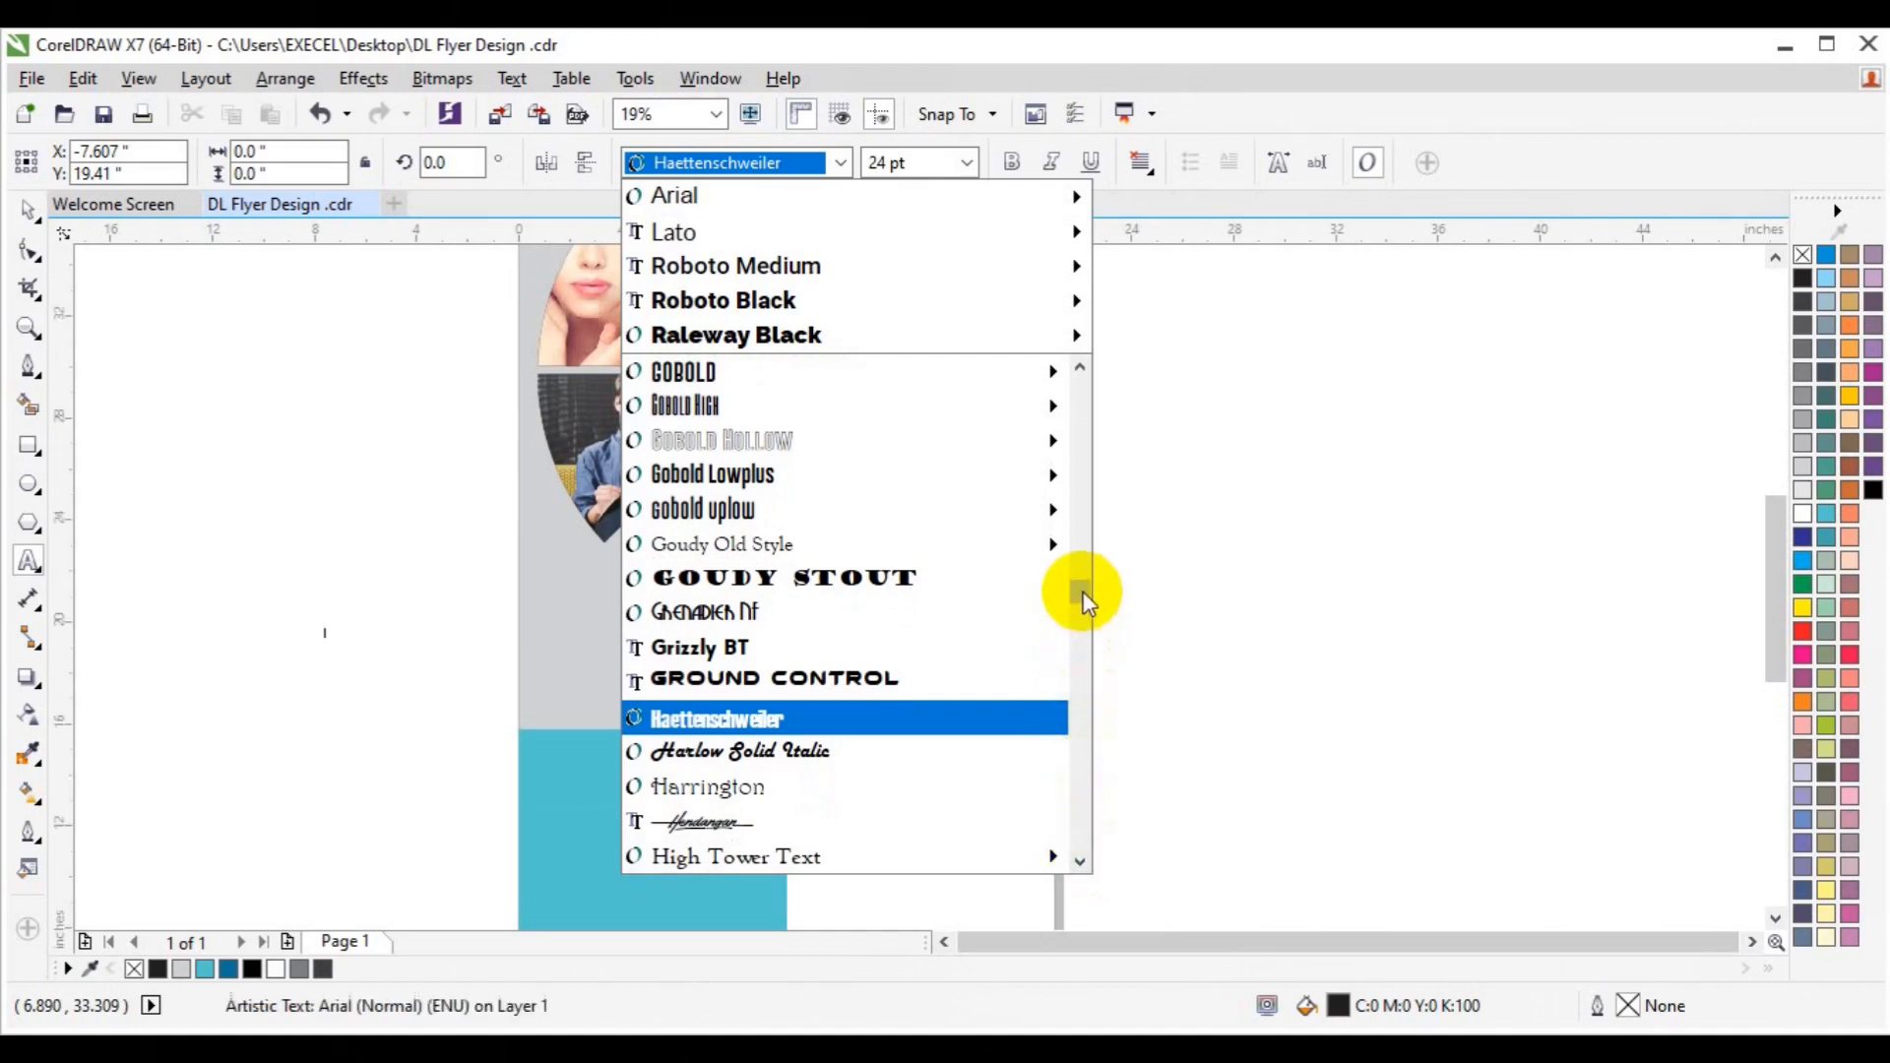
left_click_drag(1080, 594, 1084, 507)
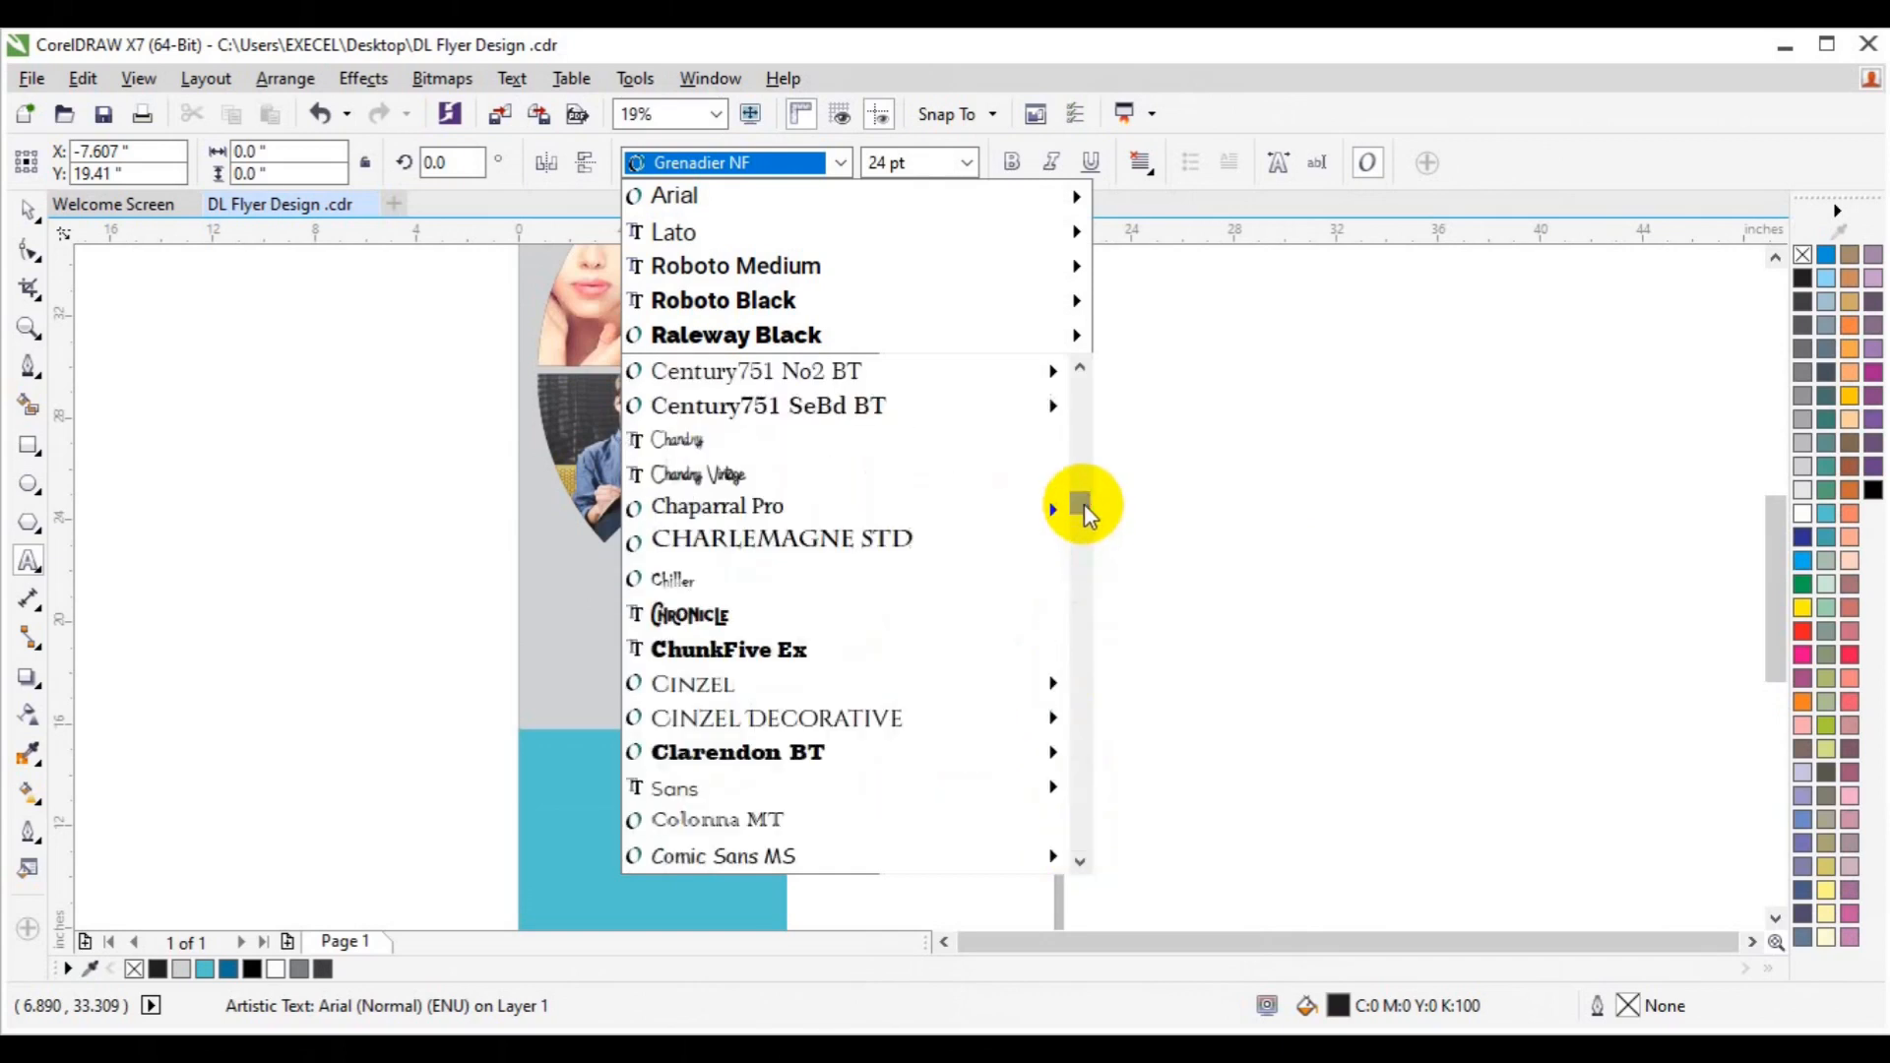
left_click(787, 780)
left_click(449, 698)
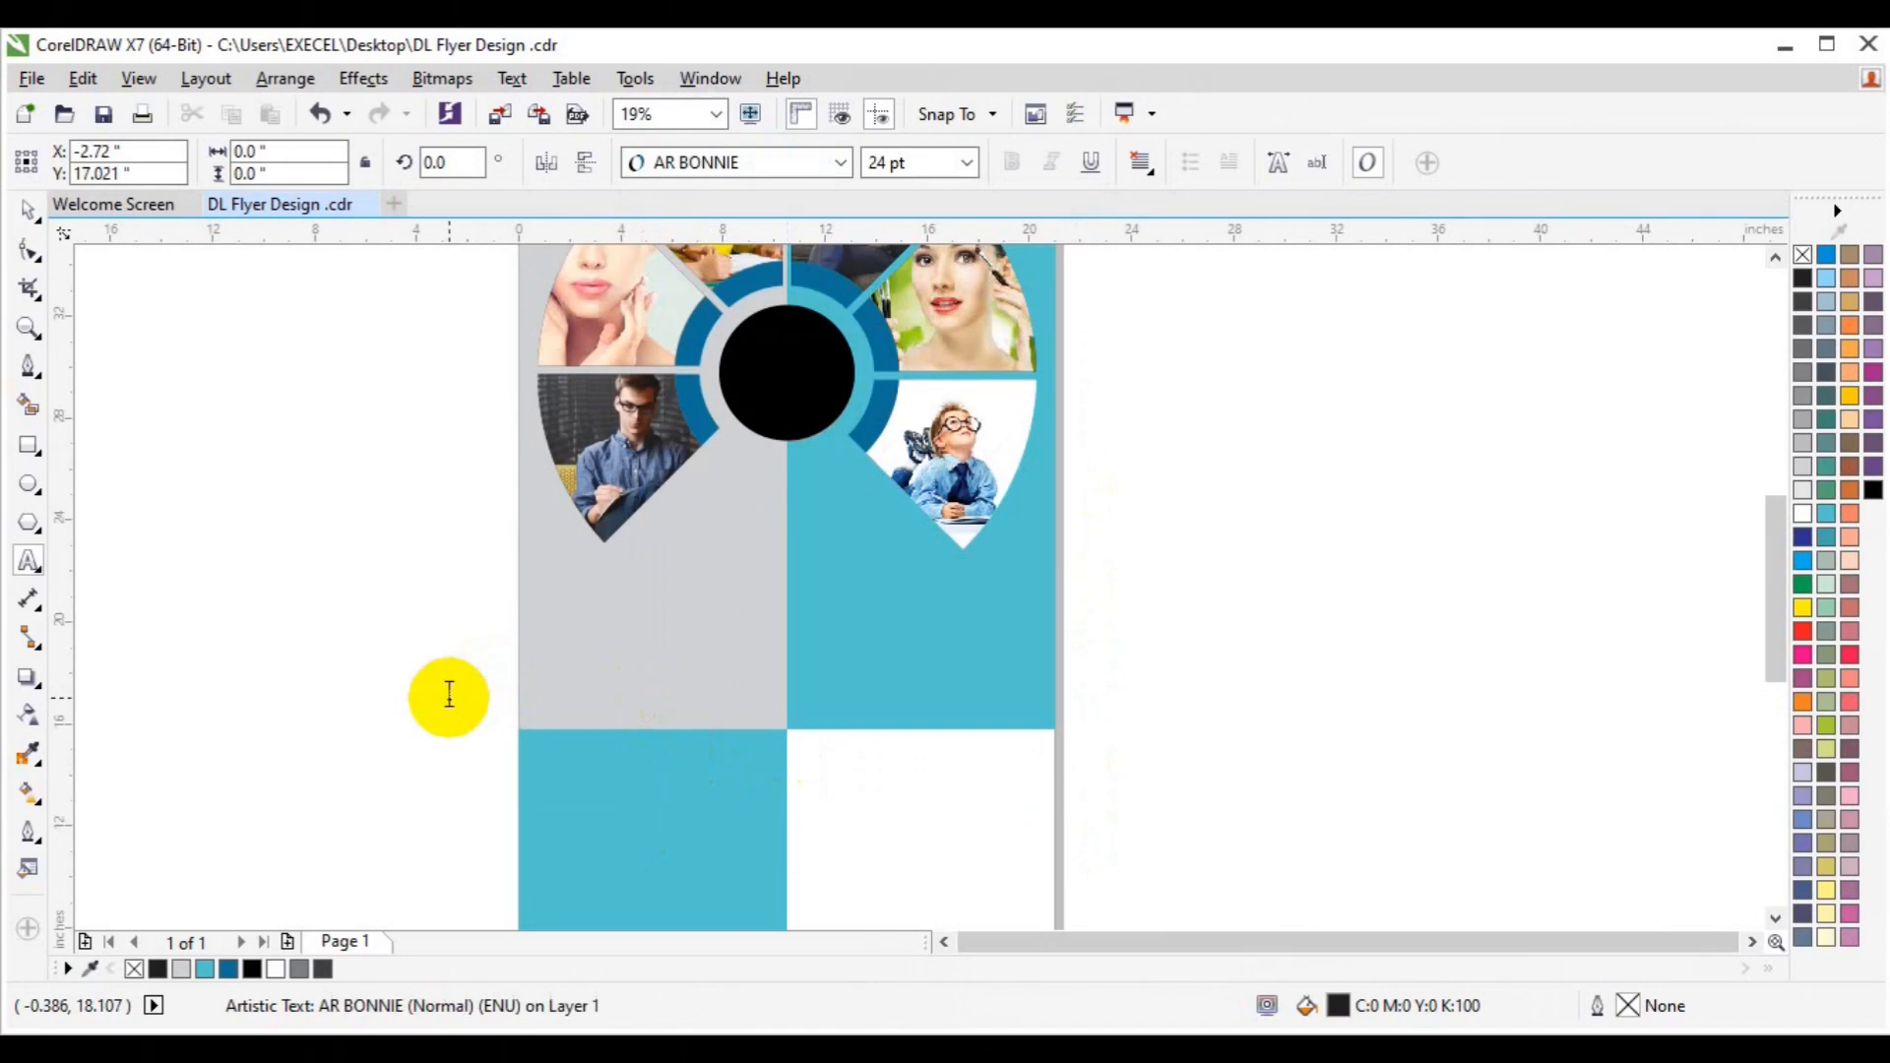
key("ctrl+z")
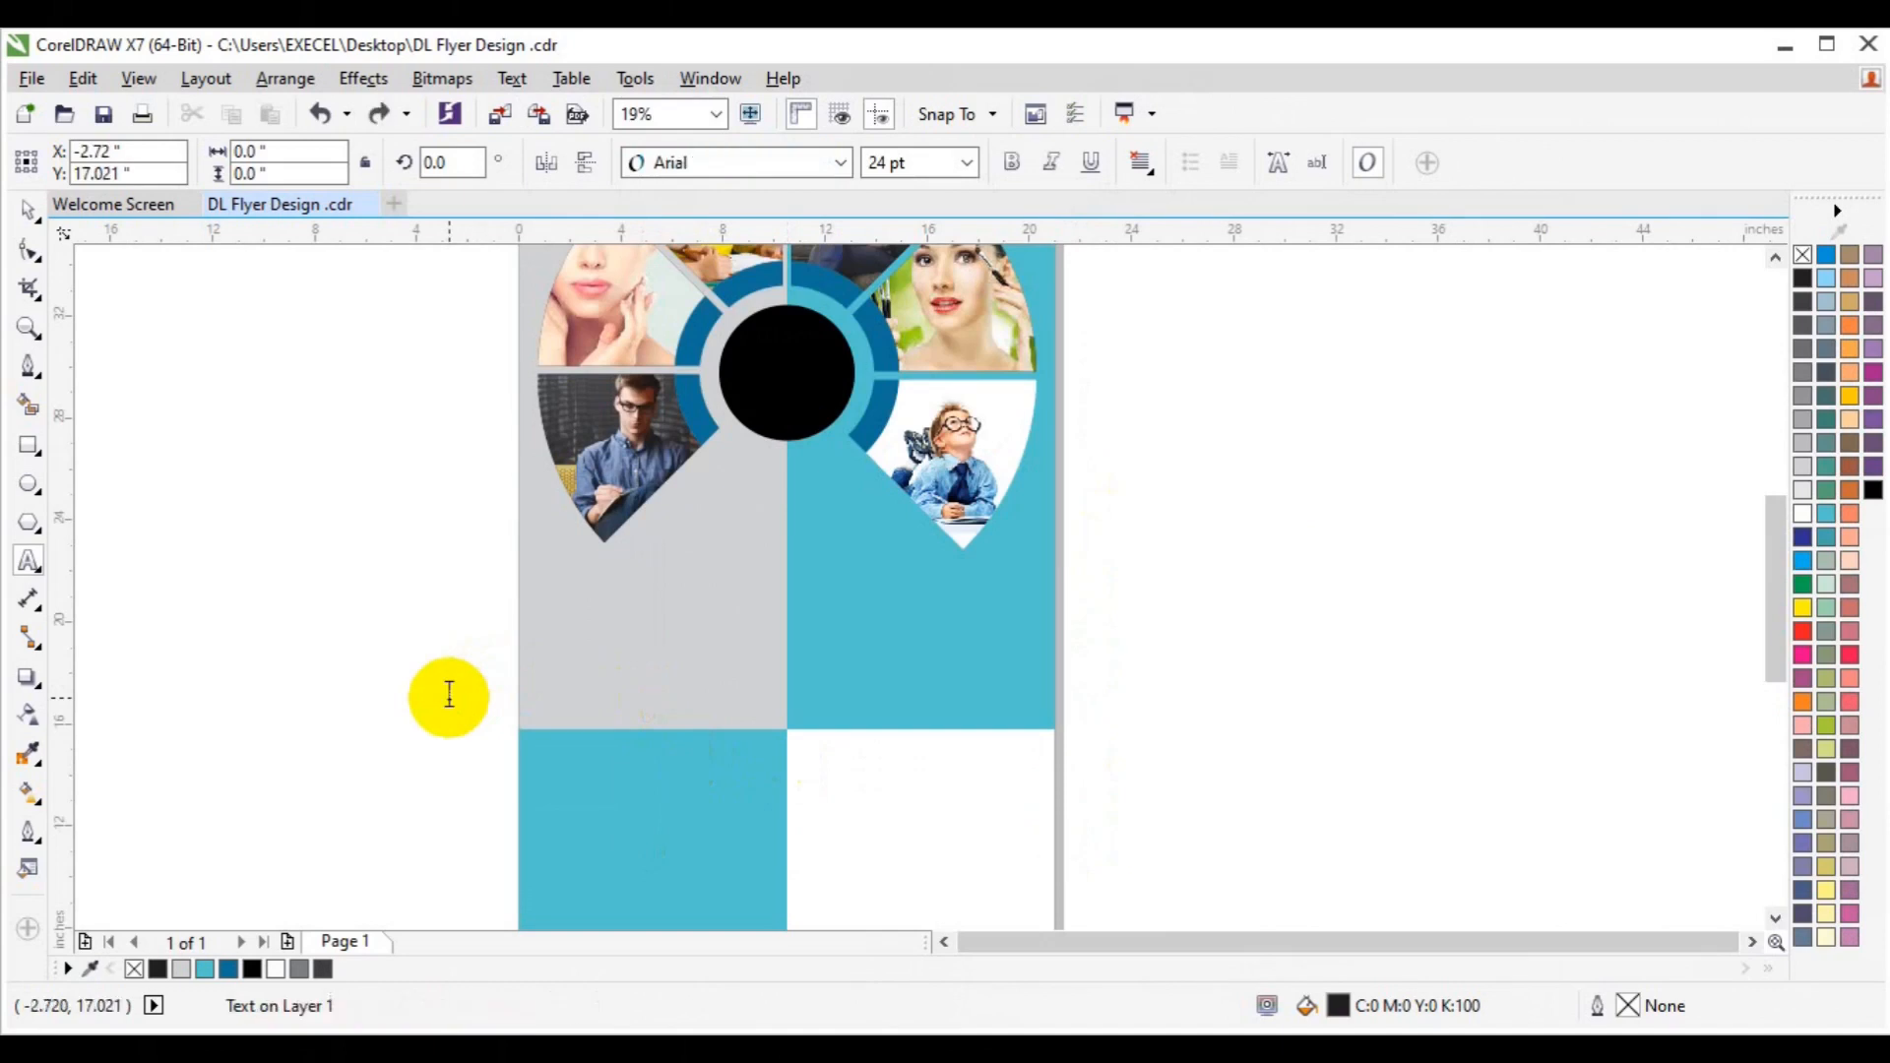
Type PHOTOGRAPHY on the grey panel, size it 200 pt, and select the whole word.
type("P")
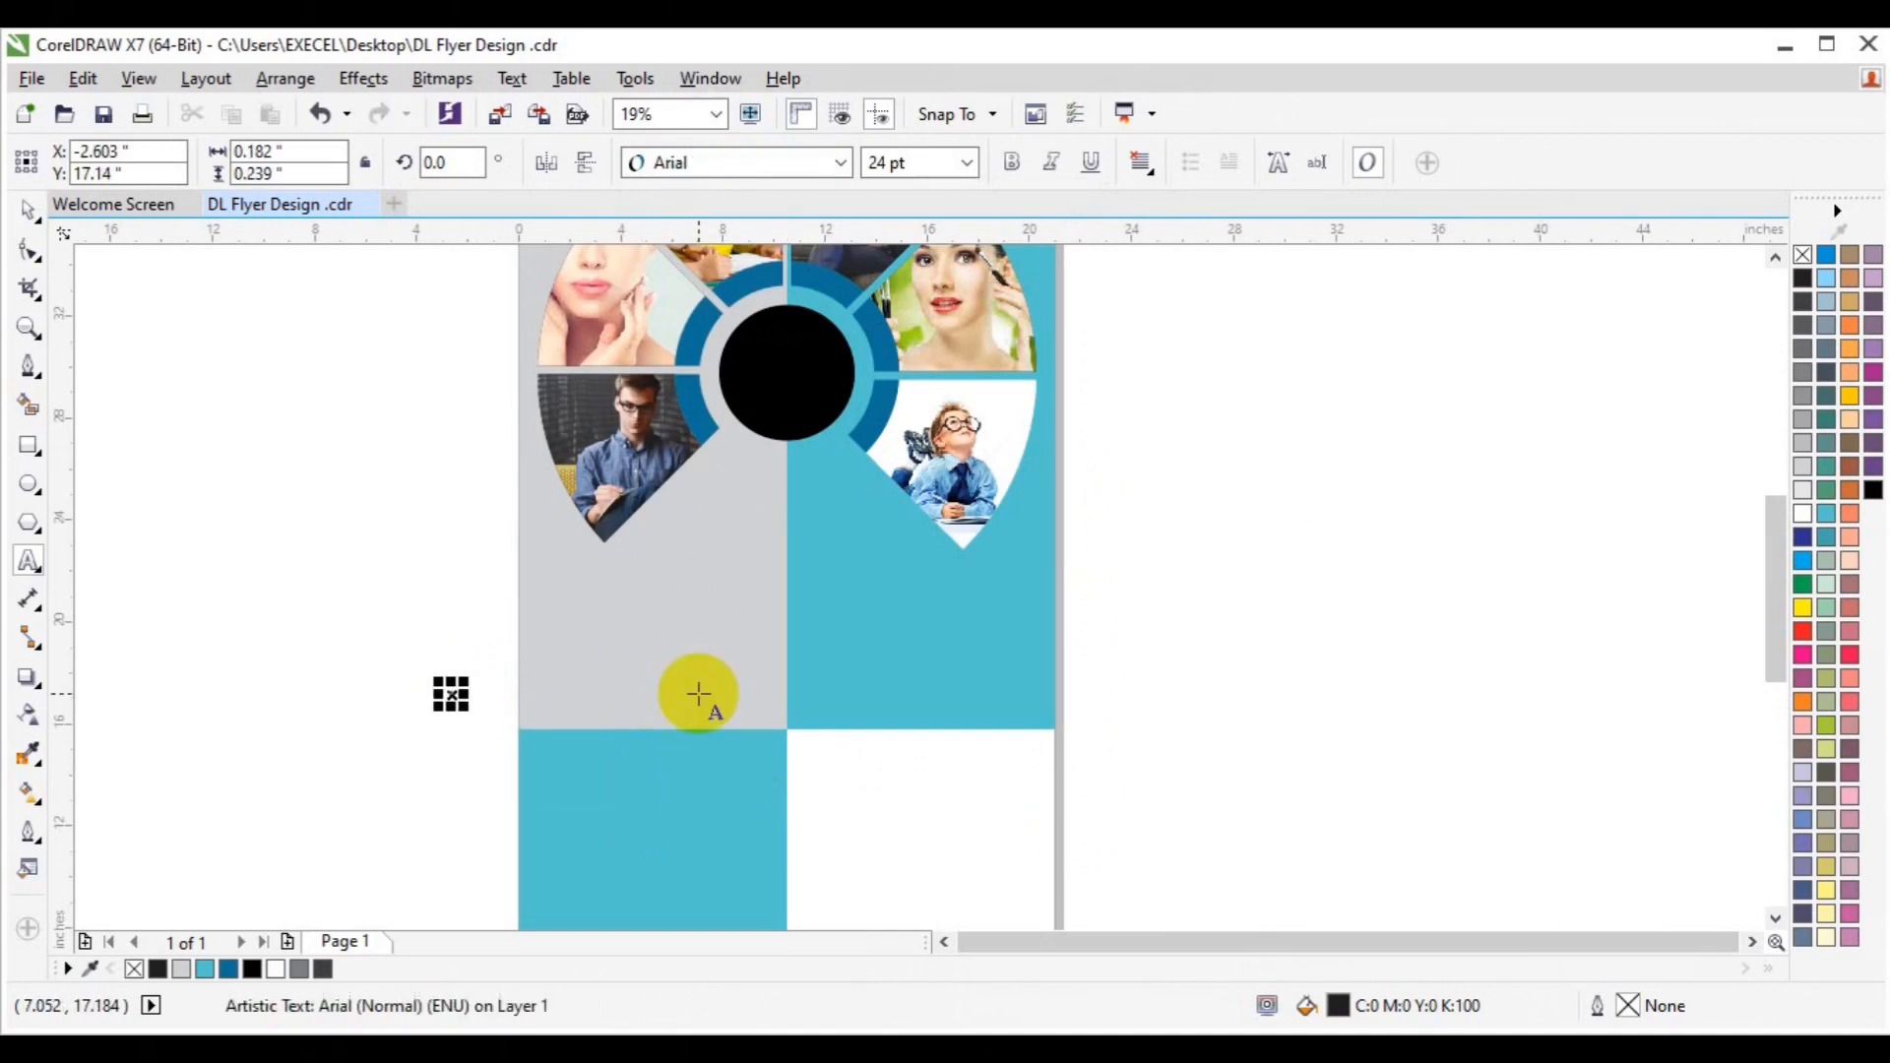
left_click(970, 166)
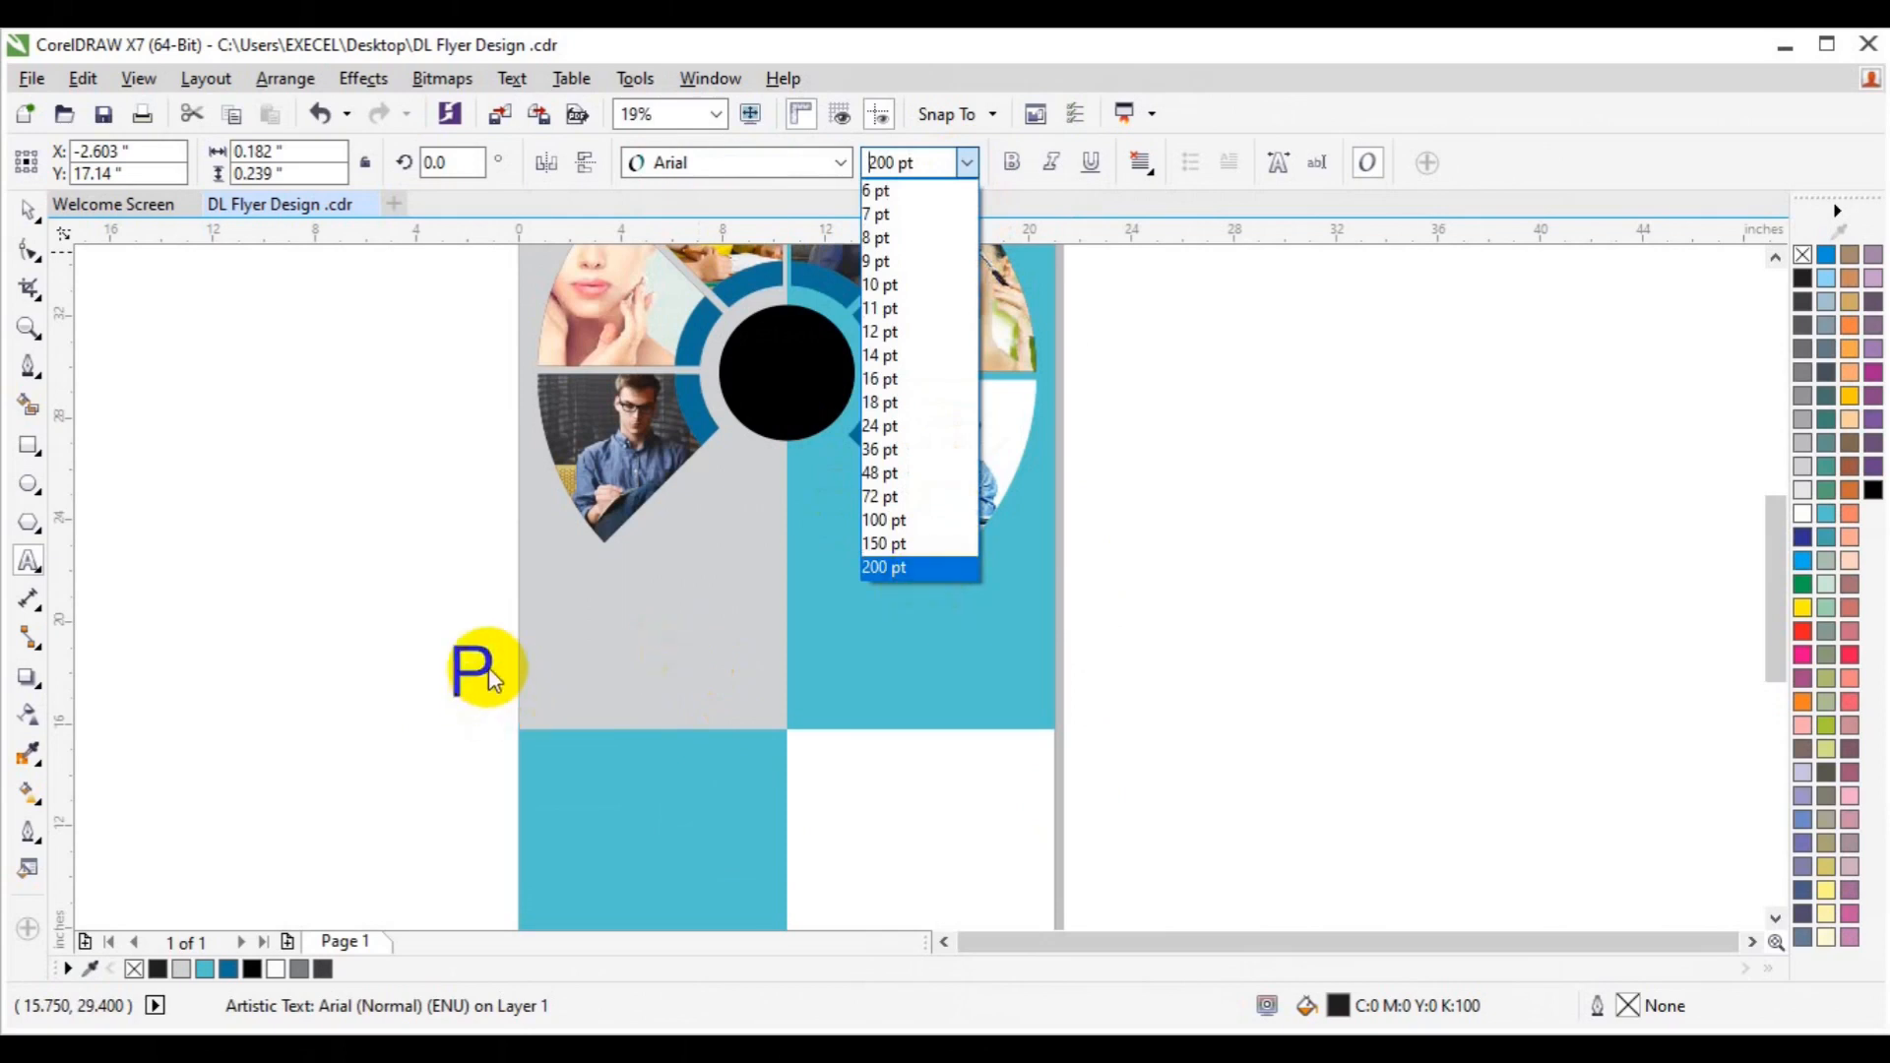
left_click(584, 679)
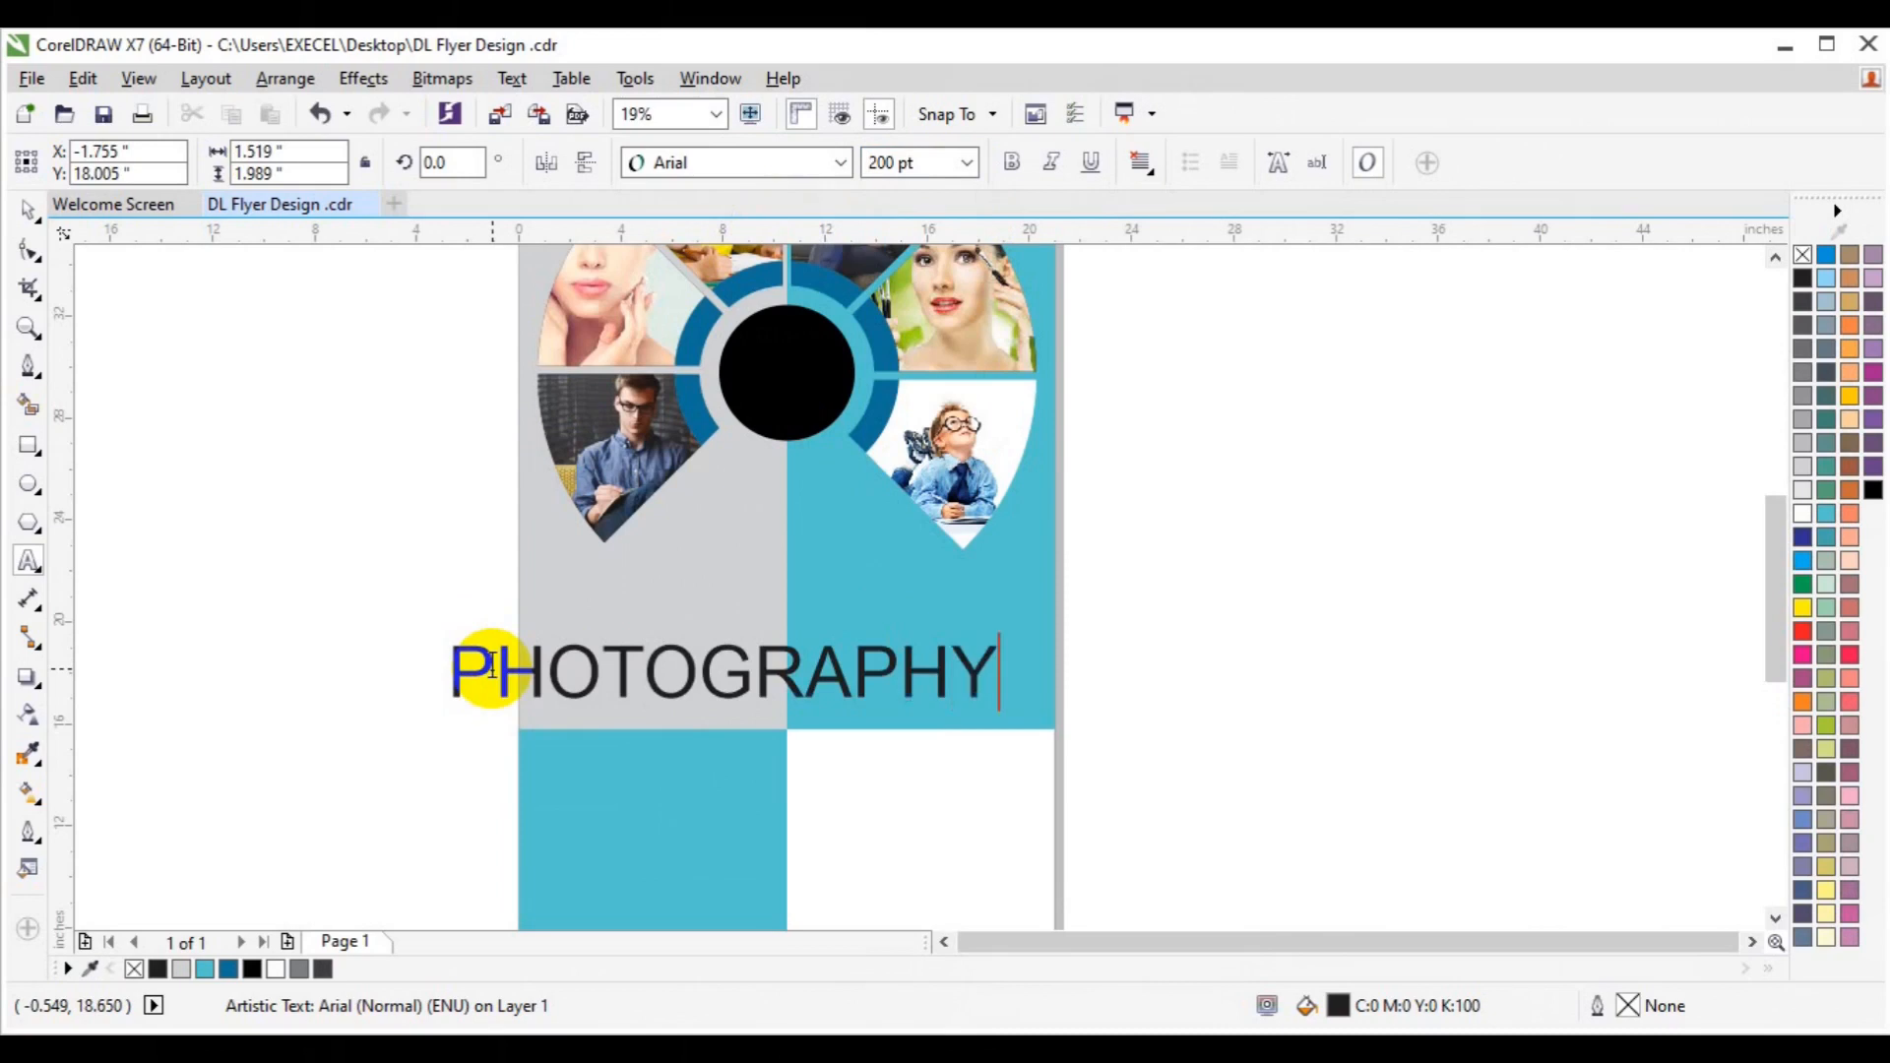
double_click(490, 667)
left_click(840, 162)
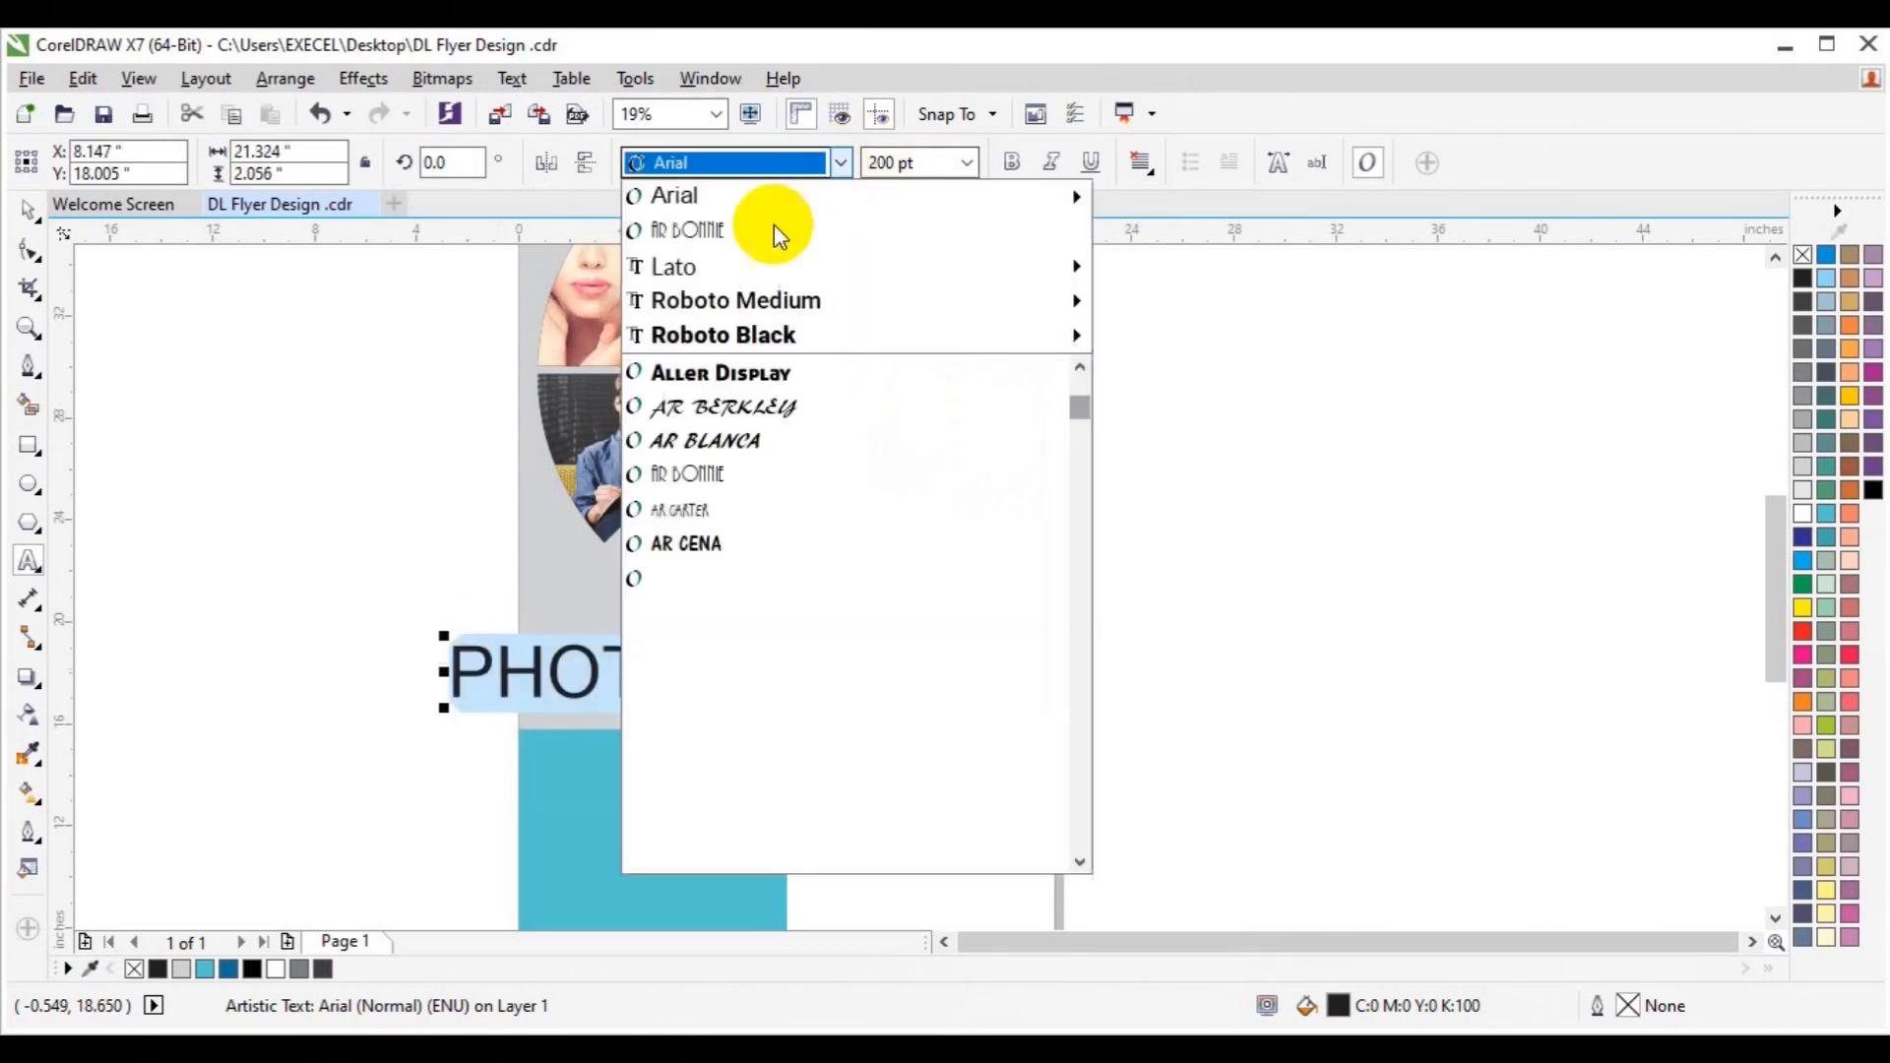
Set PHOTOGRAPHY in AR BONNIE, then move and enlarge it across the panel junction.
left_click(745, 232)
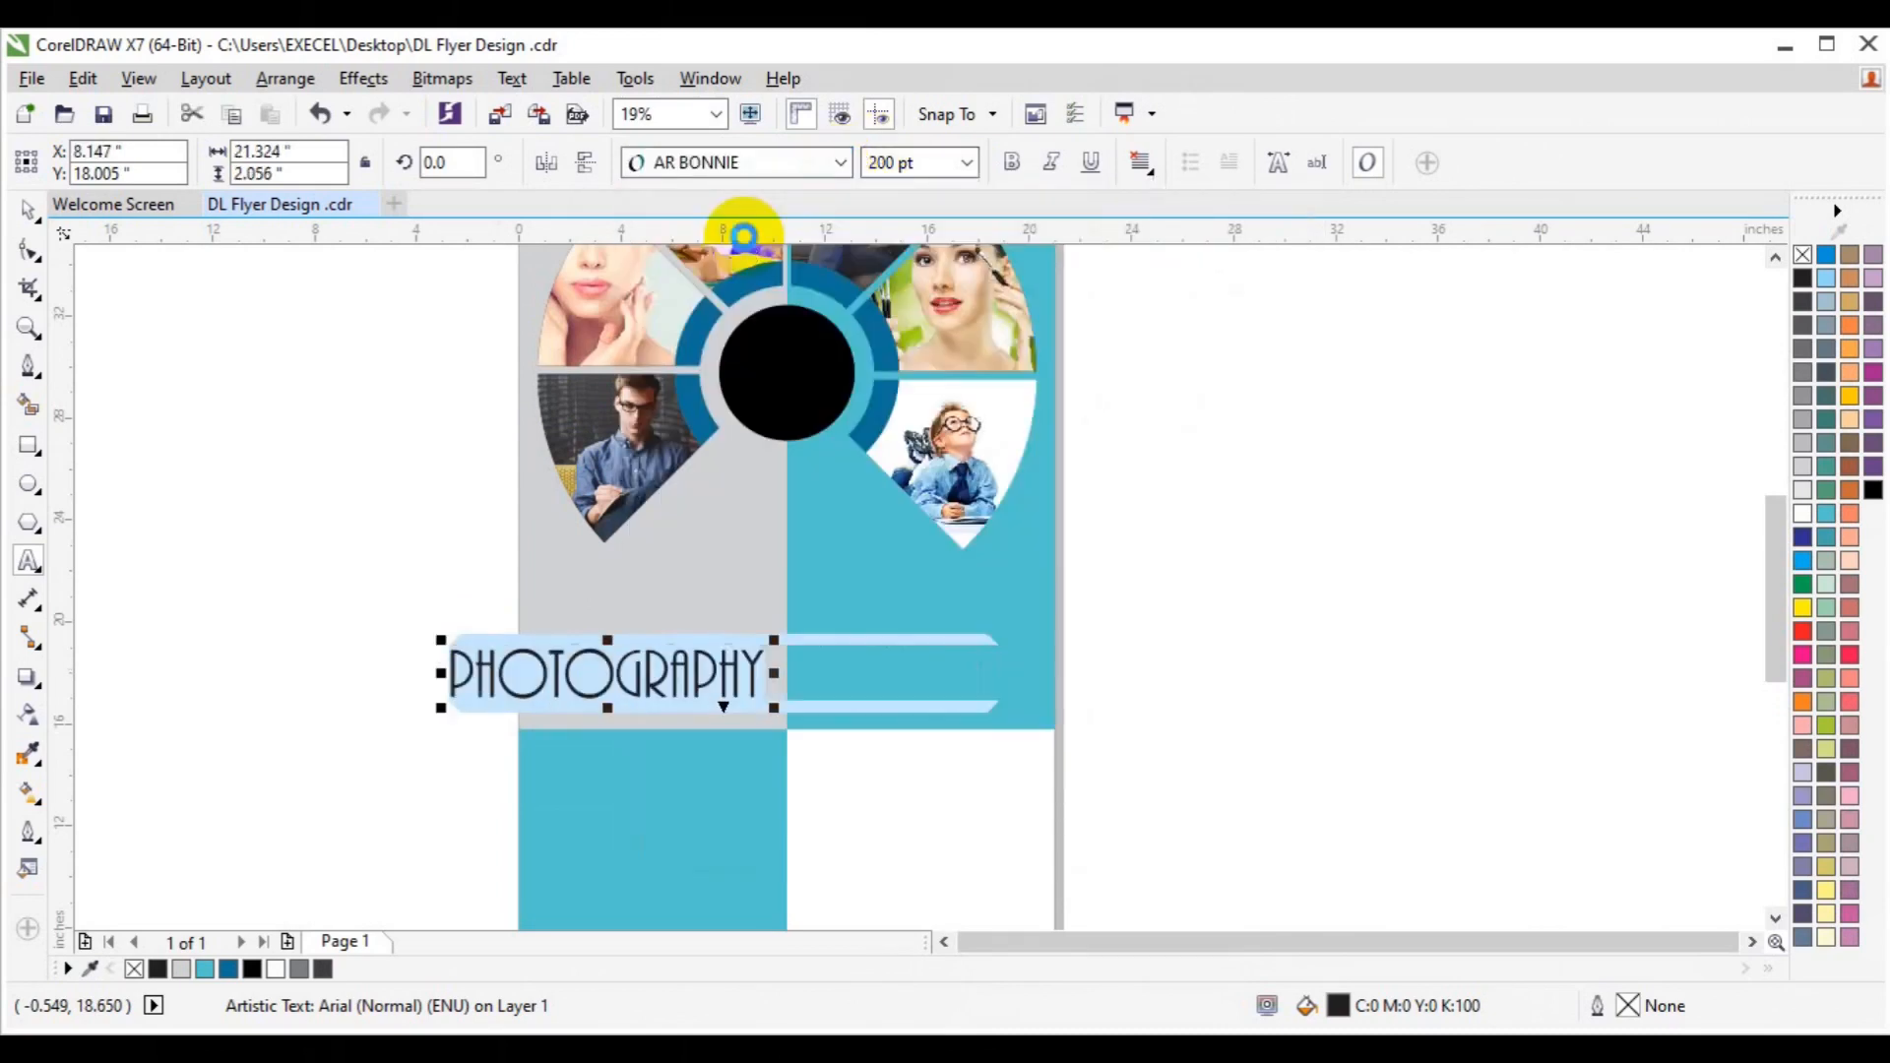
left_click(31, 220)
left_click_drag(603, 669, 832, 717)
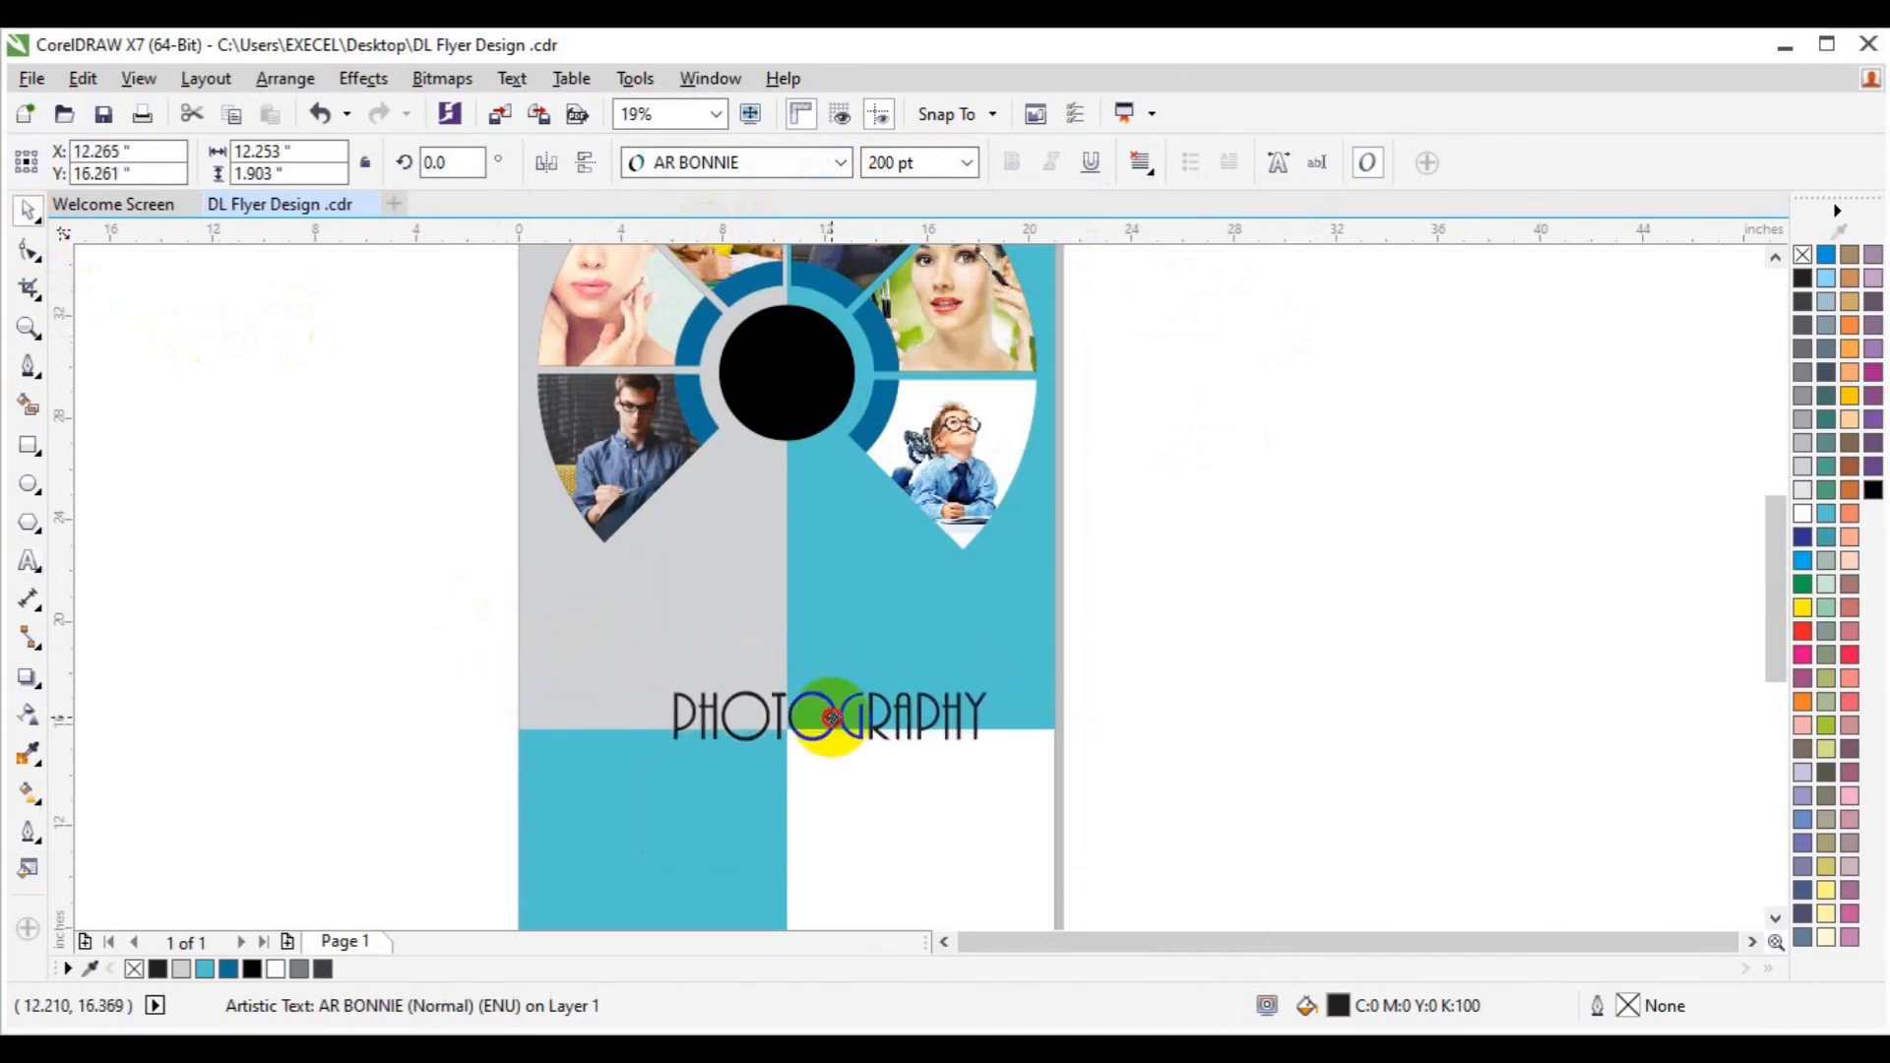
left_click_drag(999, 754, 1049, 792)
left_click_drag(840, 728, 848, 740)
left_click(1235, 536)
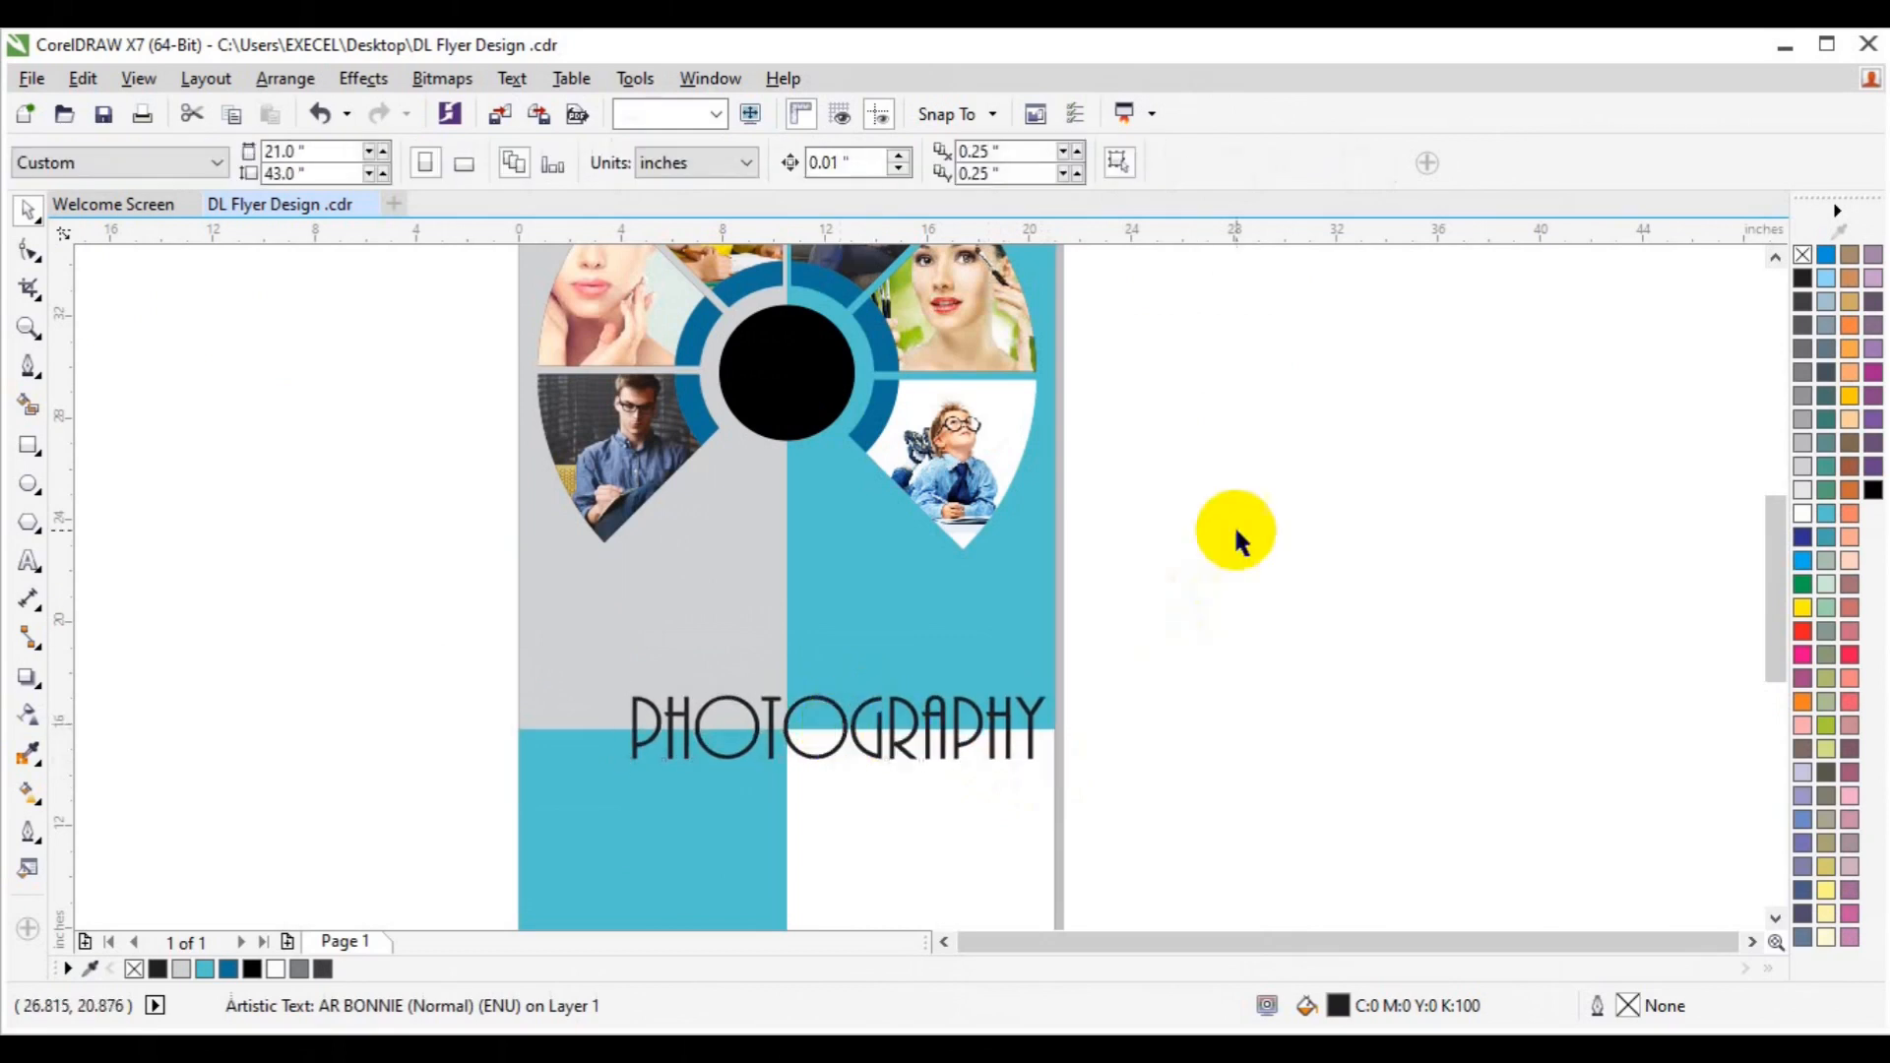
Group the 13 pieces of the photo ring into one object.
left_click(1772, 258)
left_click_drag(1162, 291, 445, 766)
key("ctrl+g")
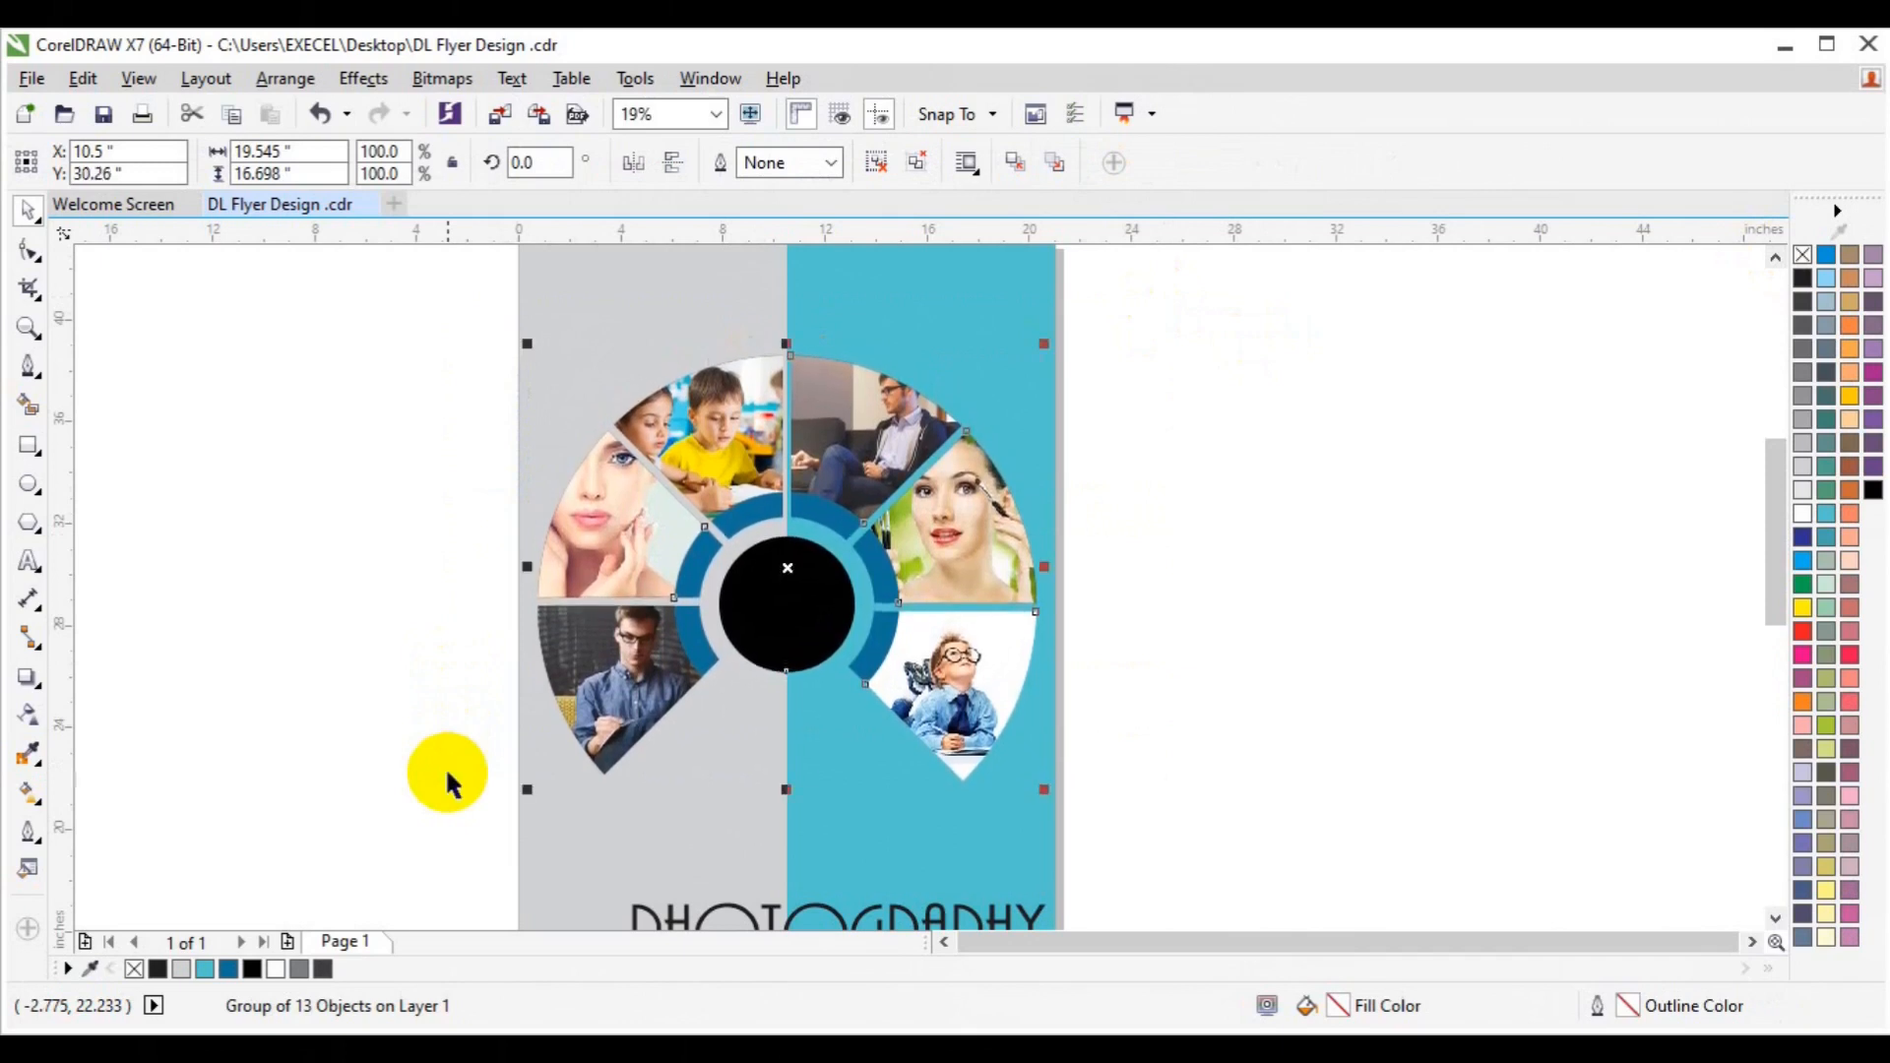
left_click(1395, 646)
left_click_drag(1776, 589, 1772, 682)
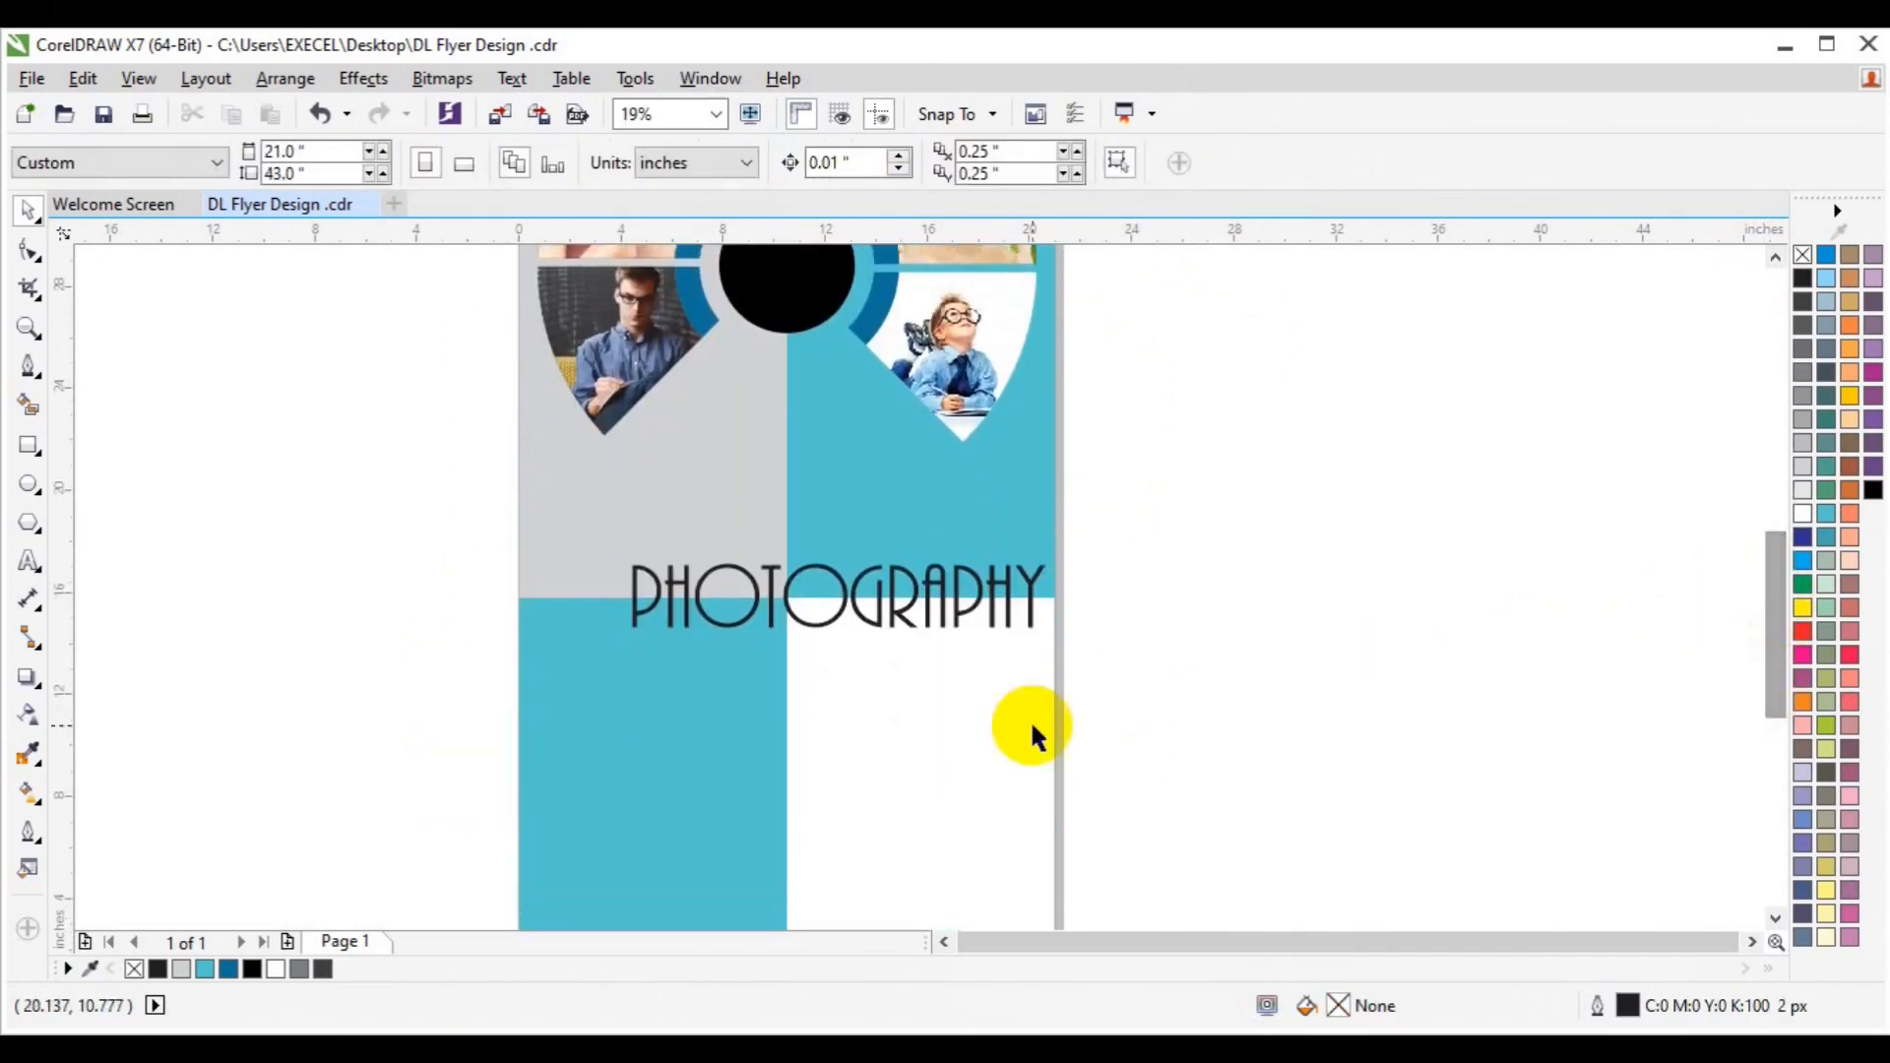
Remove the headline's fill so only its black outline remains, and zoom in on it.
left_click(912, 619)
left_click(1803, 258)
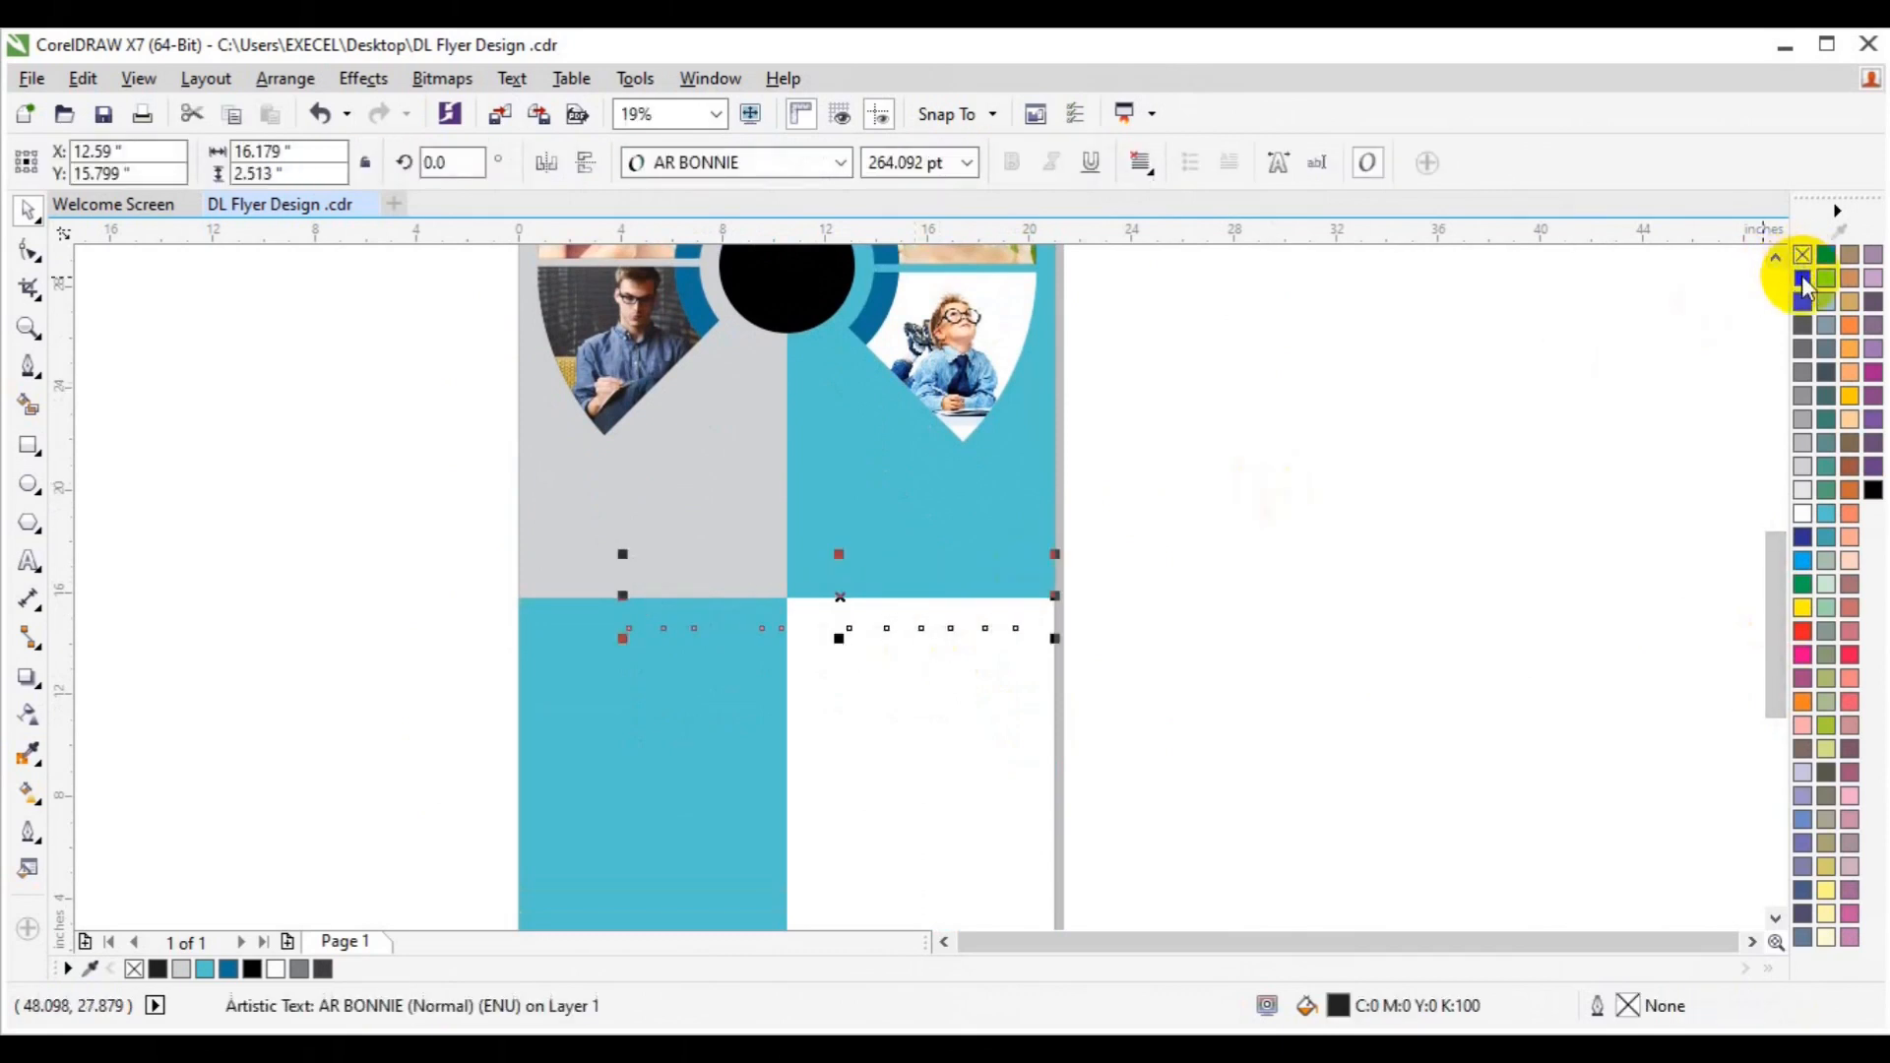
left_click(249, 473)
left_click(27, 330)
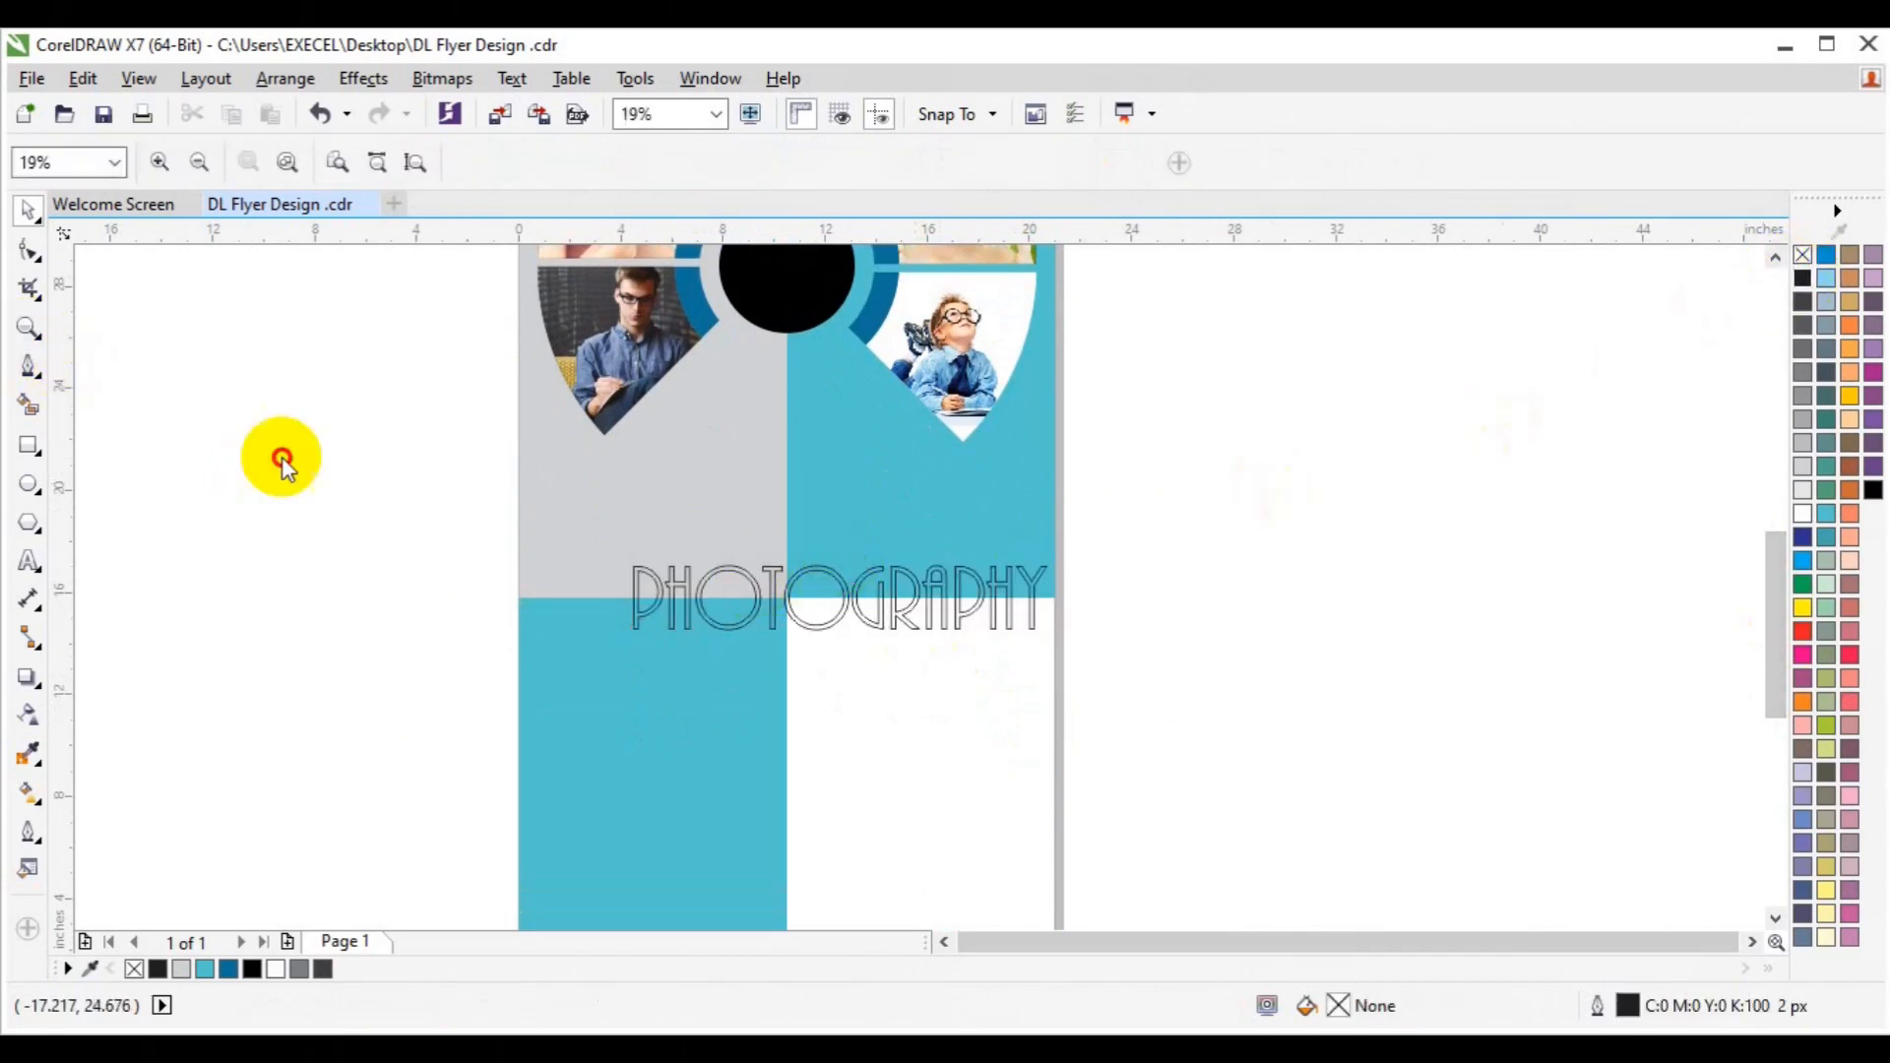
left_click(675, 591)
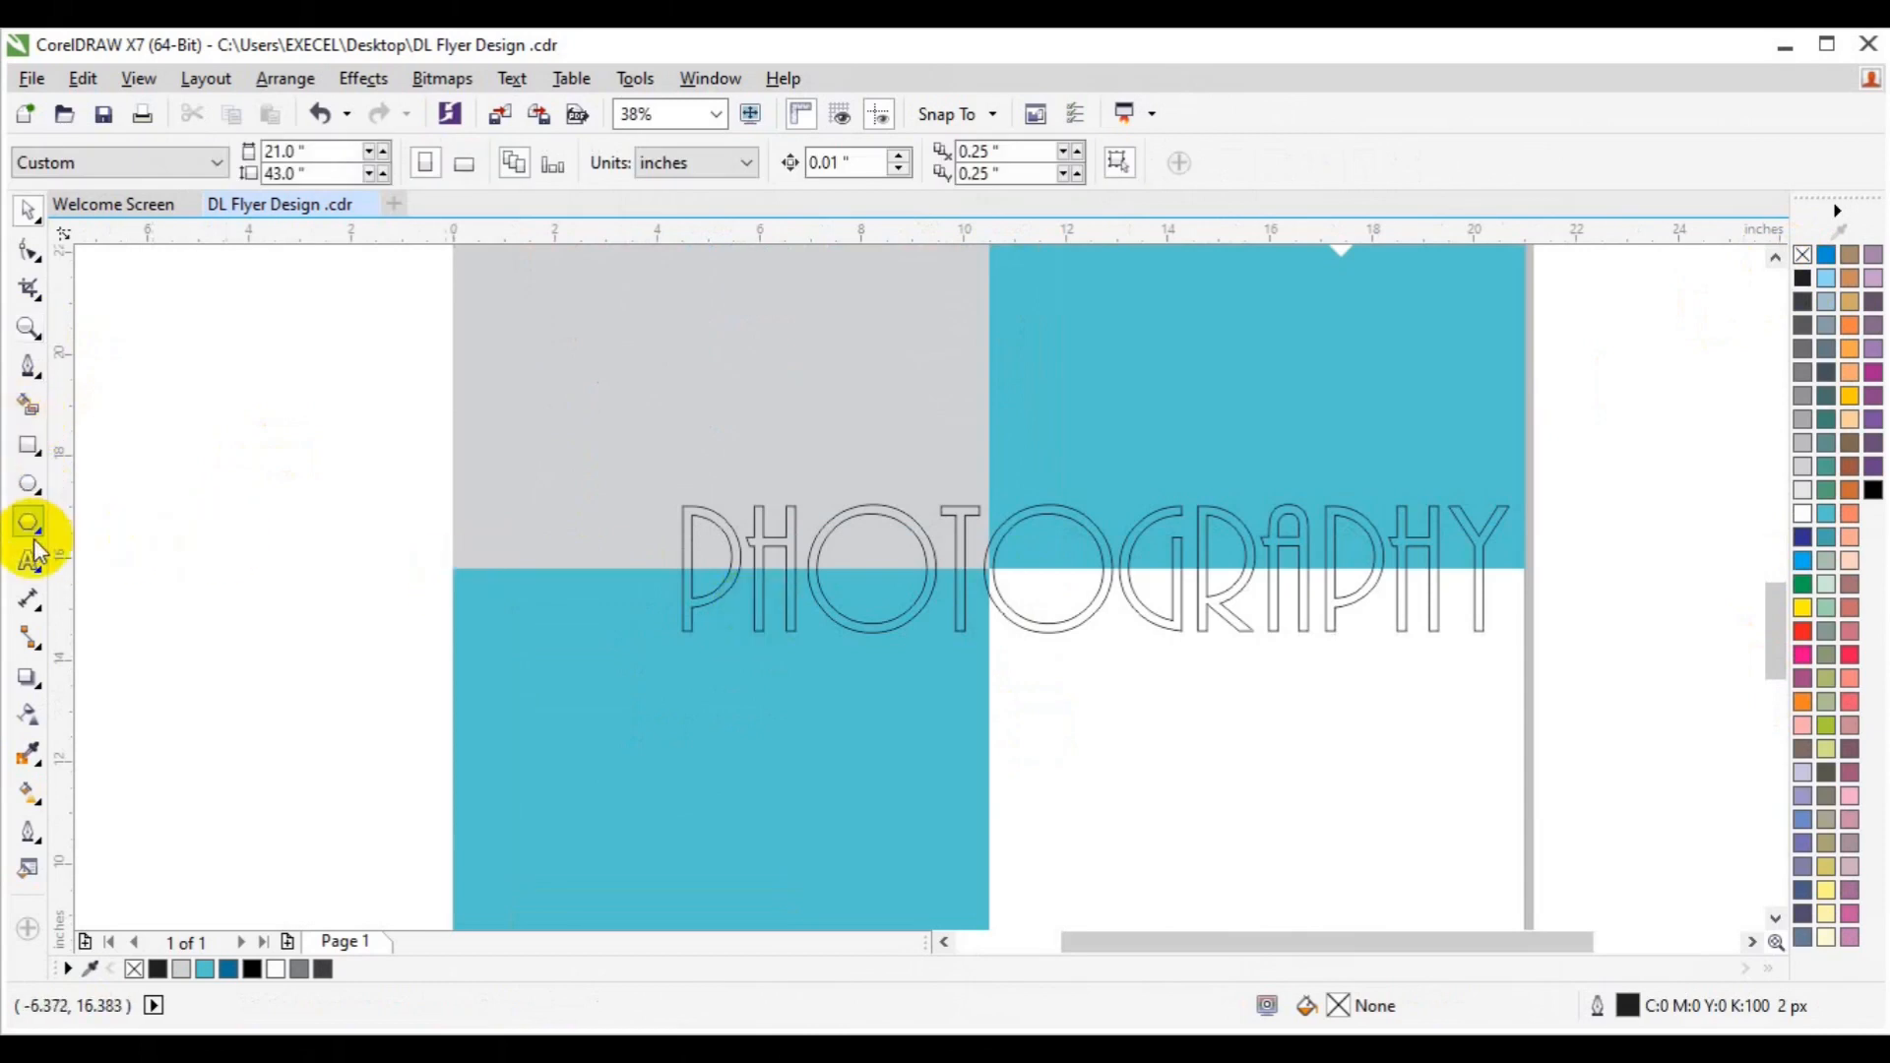
Draw a horizontal line across the page and move it onto the panel seam through PHOTOGRAPHY.
left_click(25, 370)
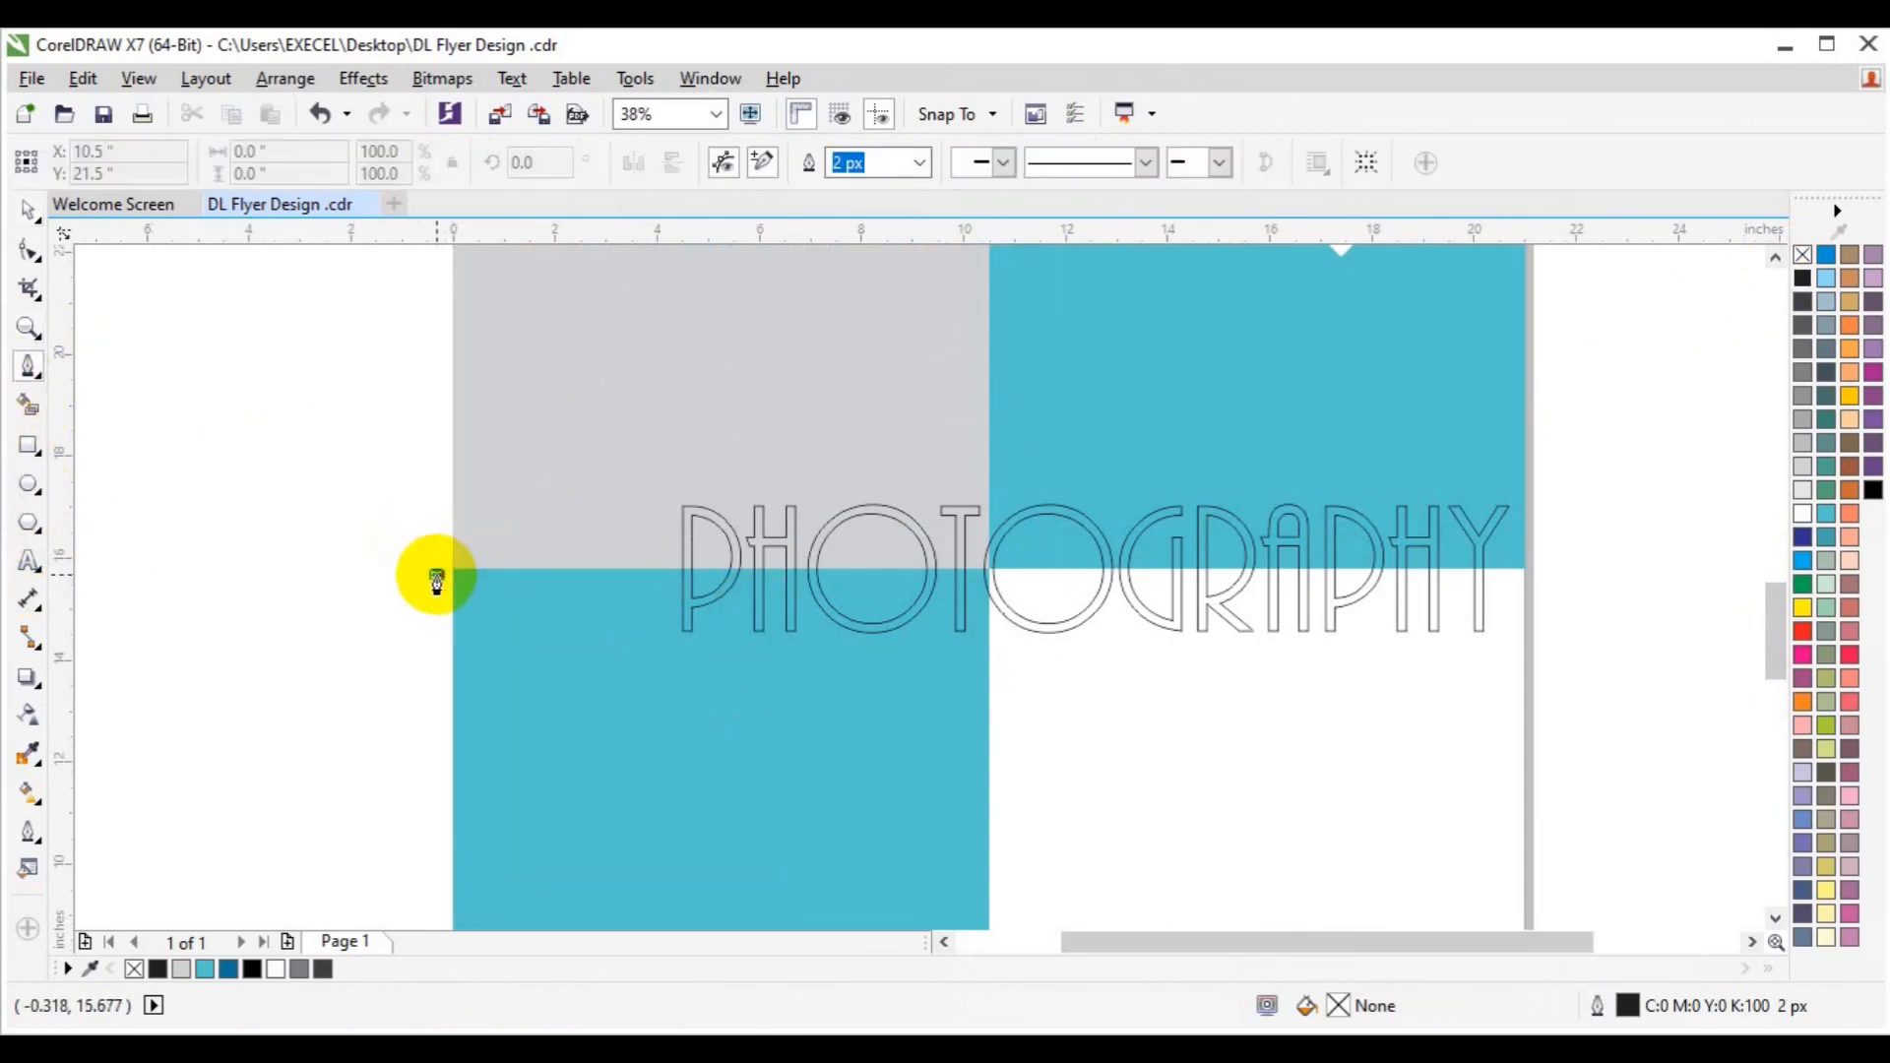
left_click(437, 575)
double_click(1573, 585)
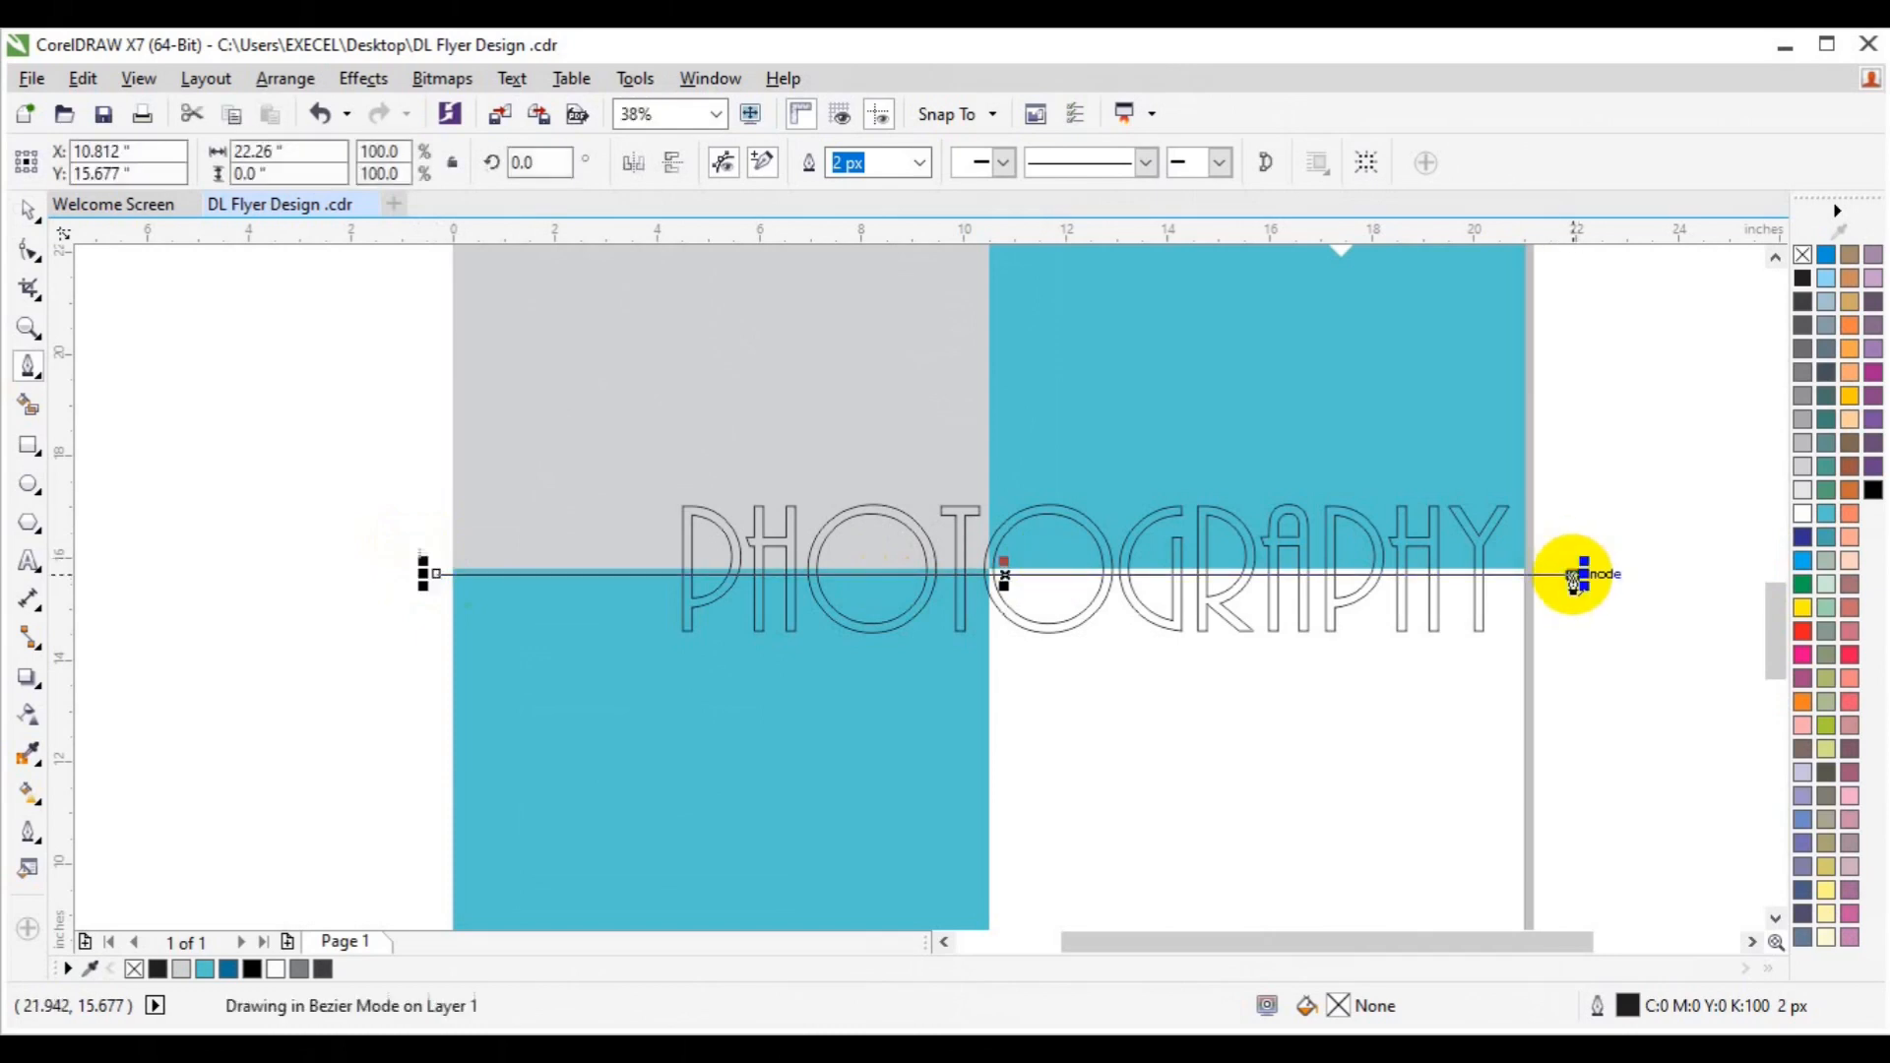
key("Escape")
left_click(1571, 574)
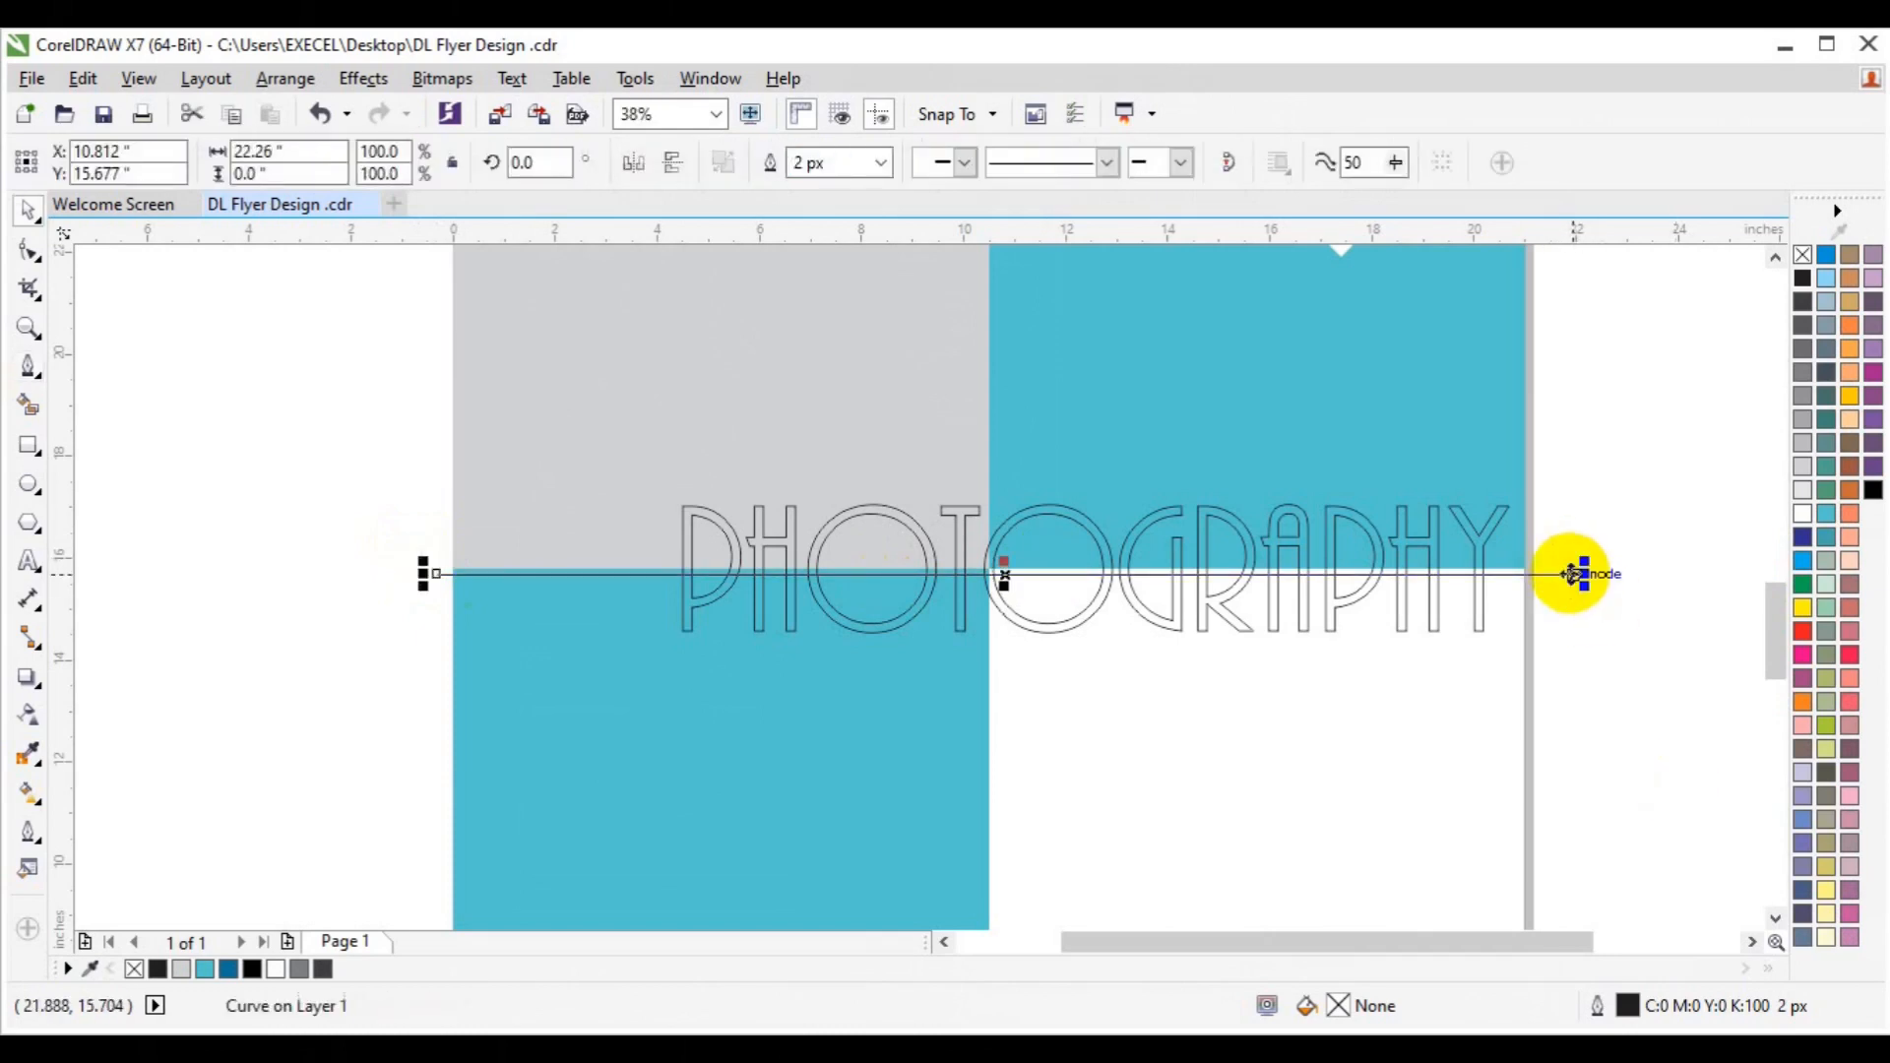
key("p")
key("Down")
key("Down")
key("Down")
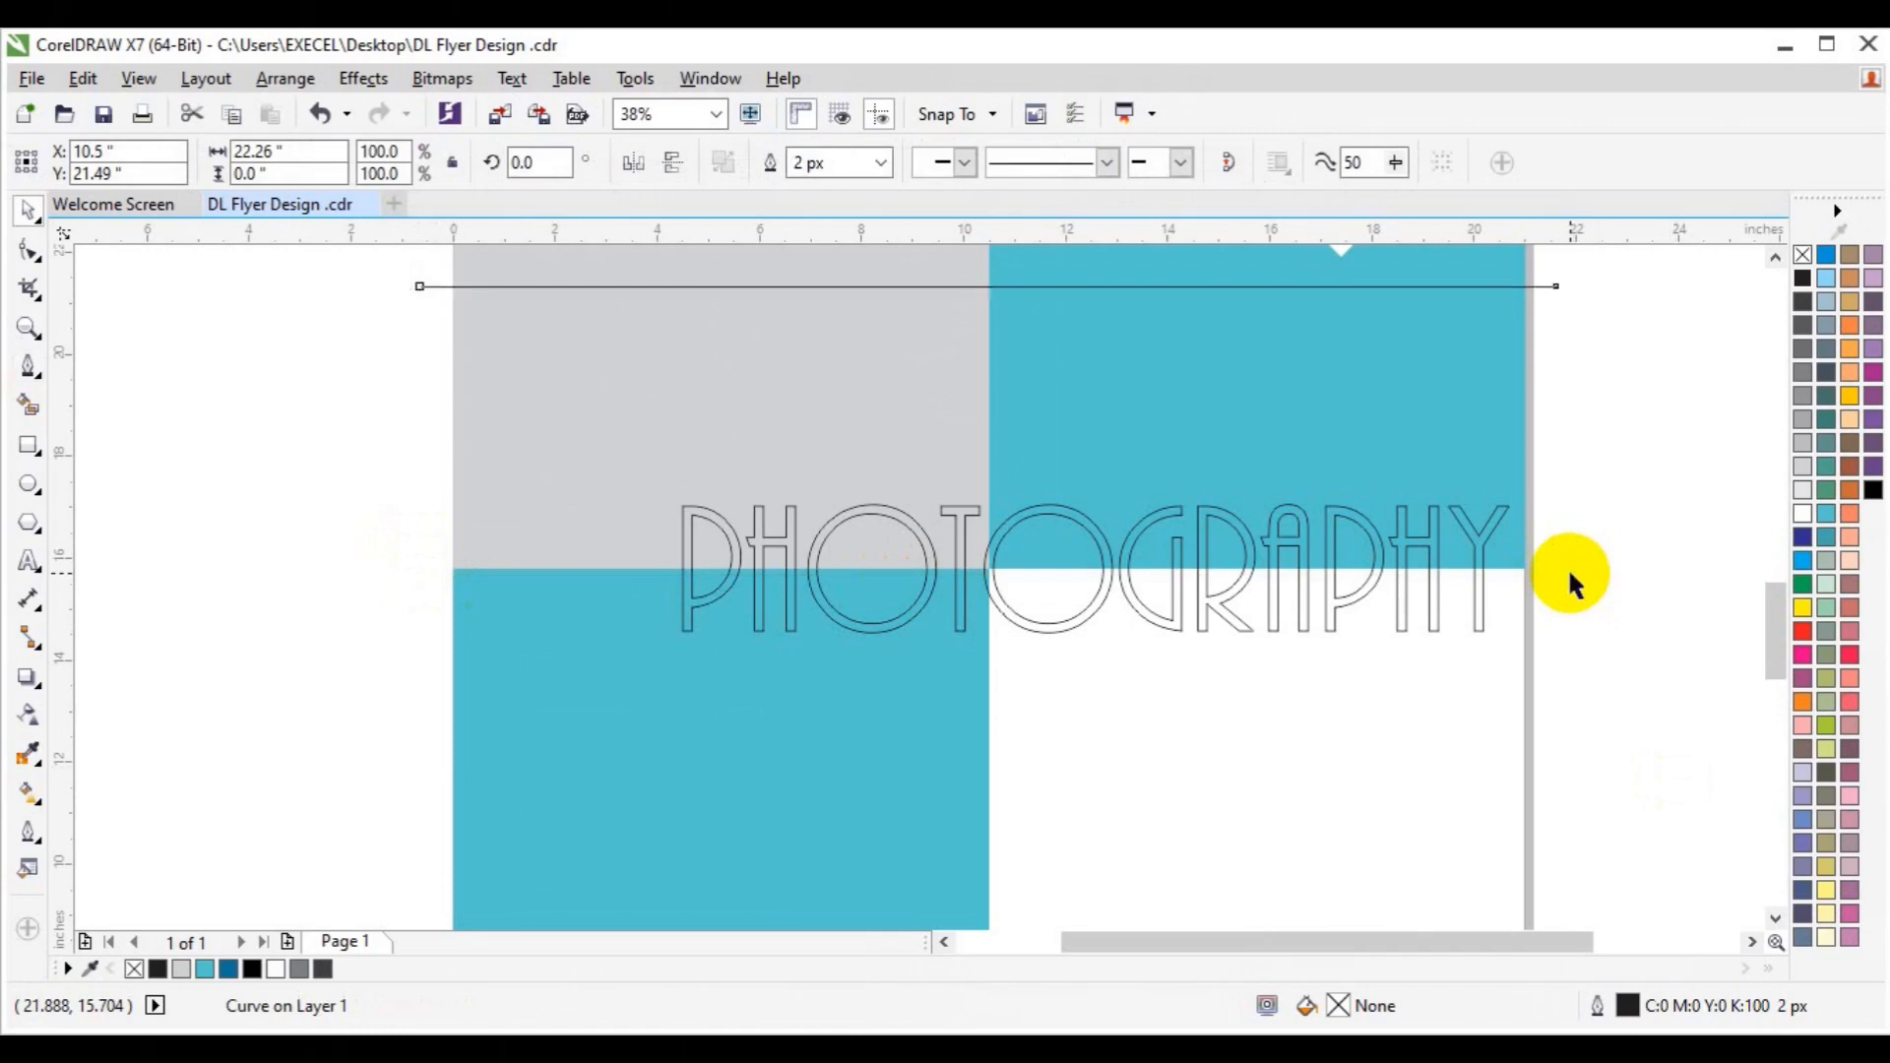
left_click_drag(995, 287, 1021, 569)
Try Smart Fill on the upper parts of the letters, undoing both black fills.
left_click(29, 405)
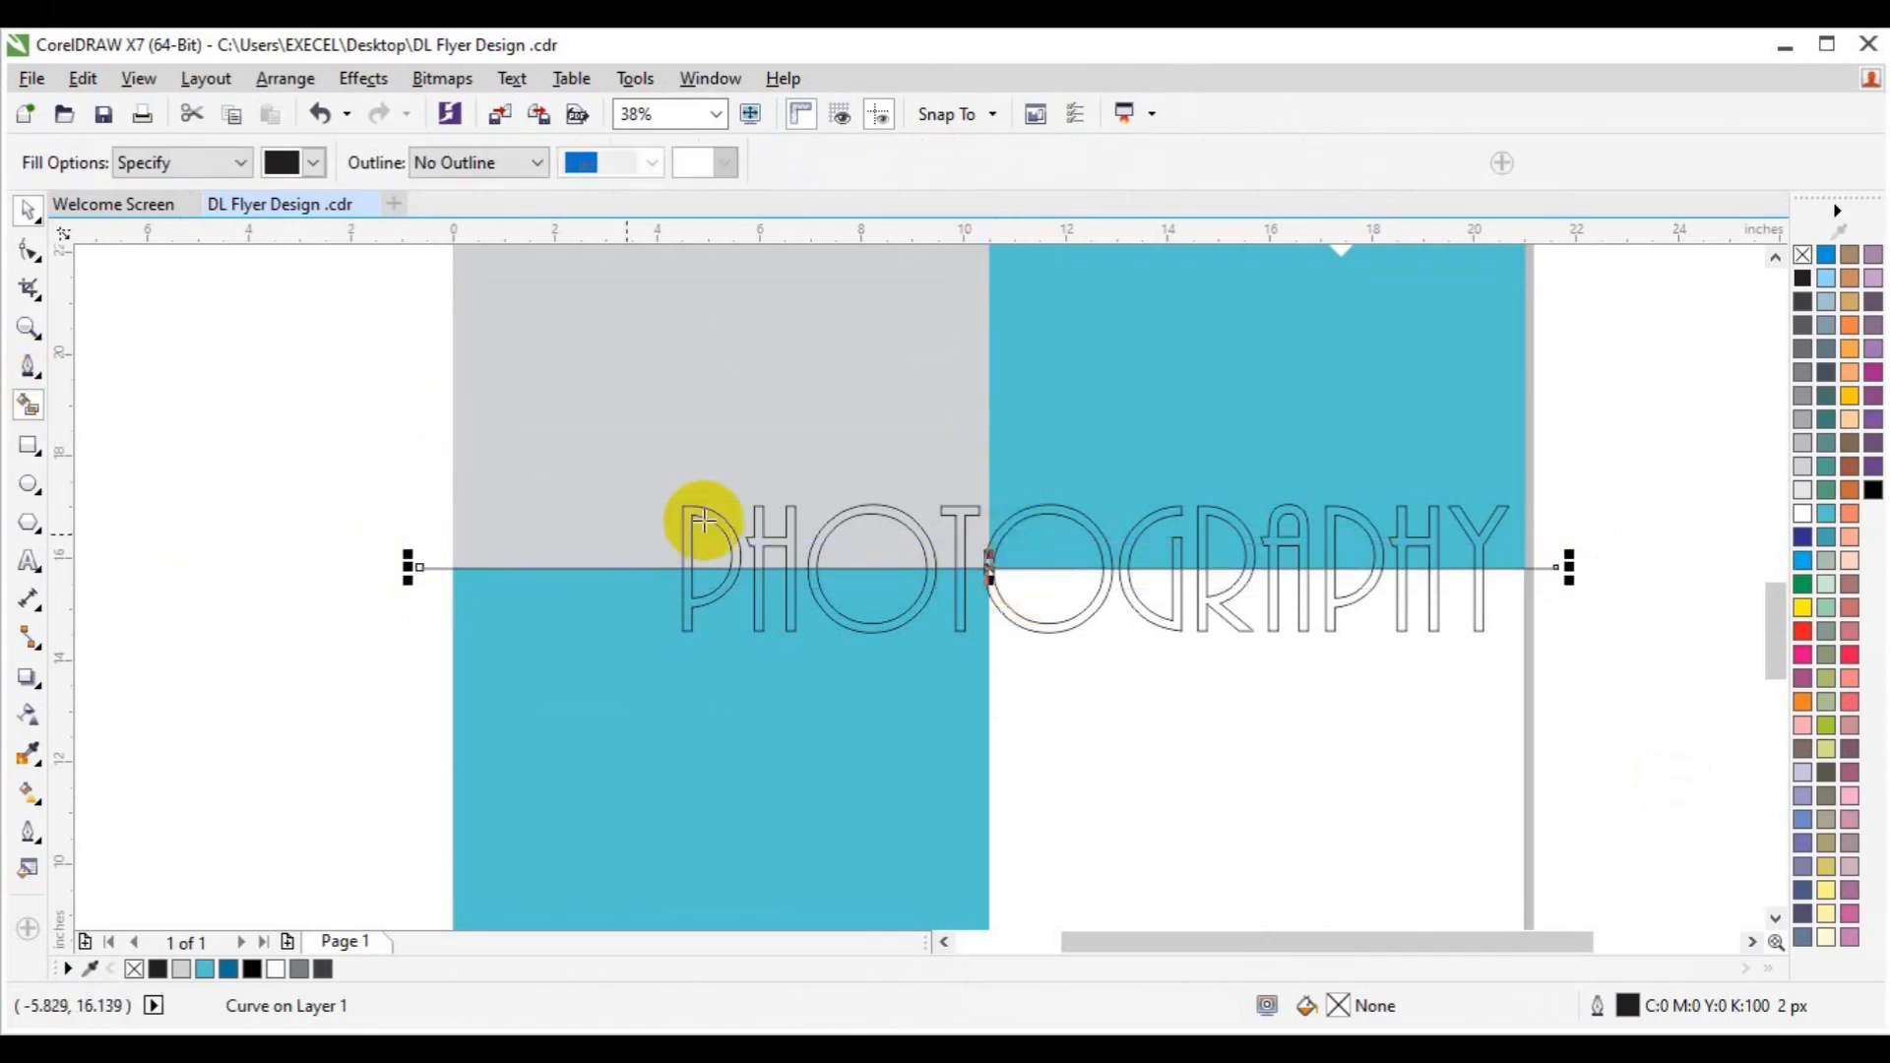
left_click(695, 512)
key("ctrl+z")
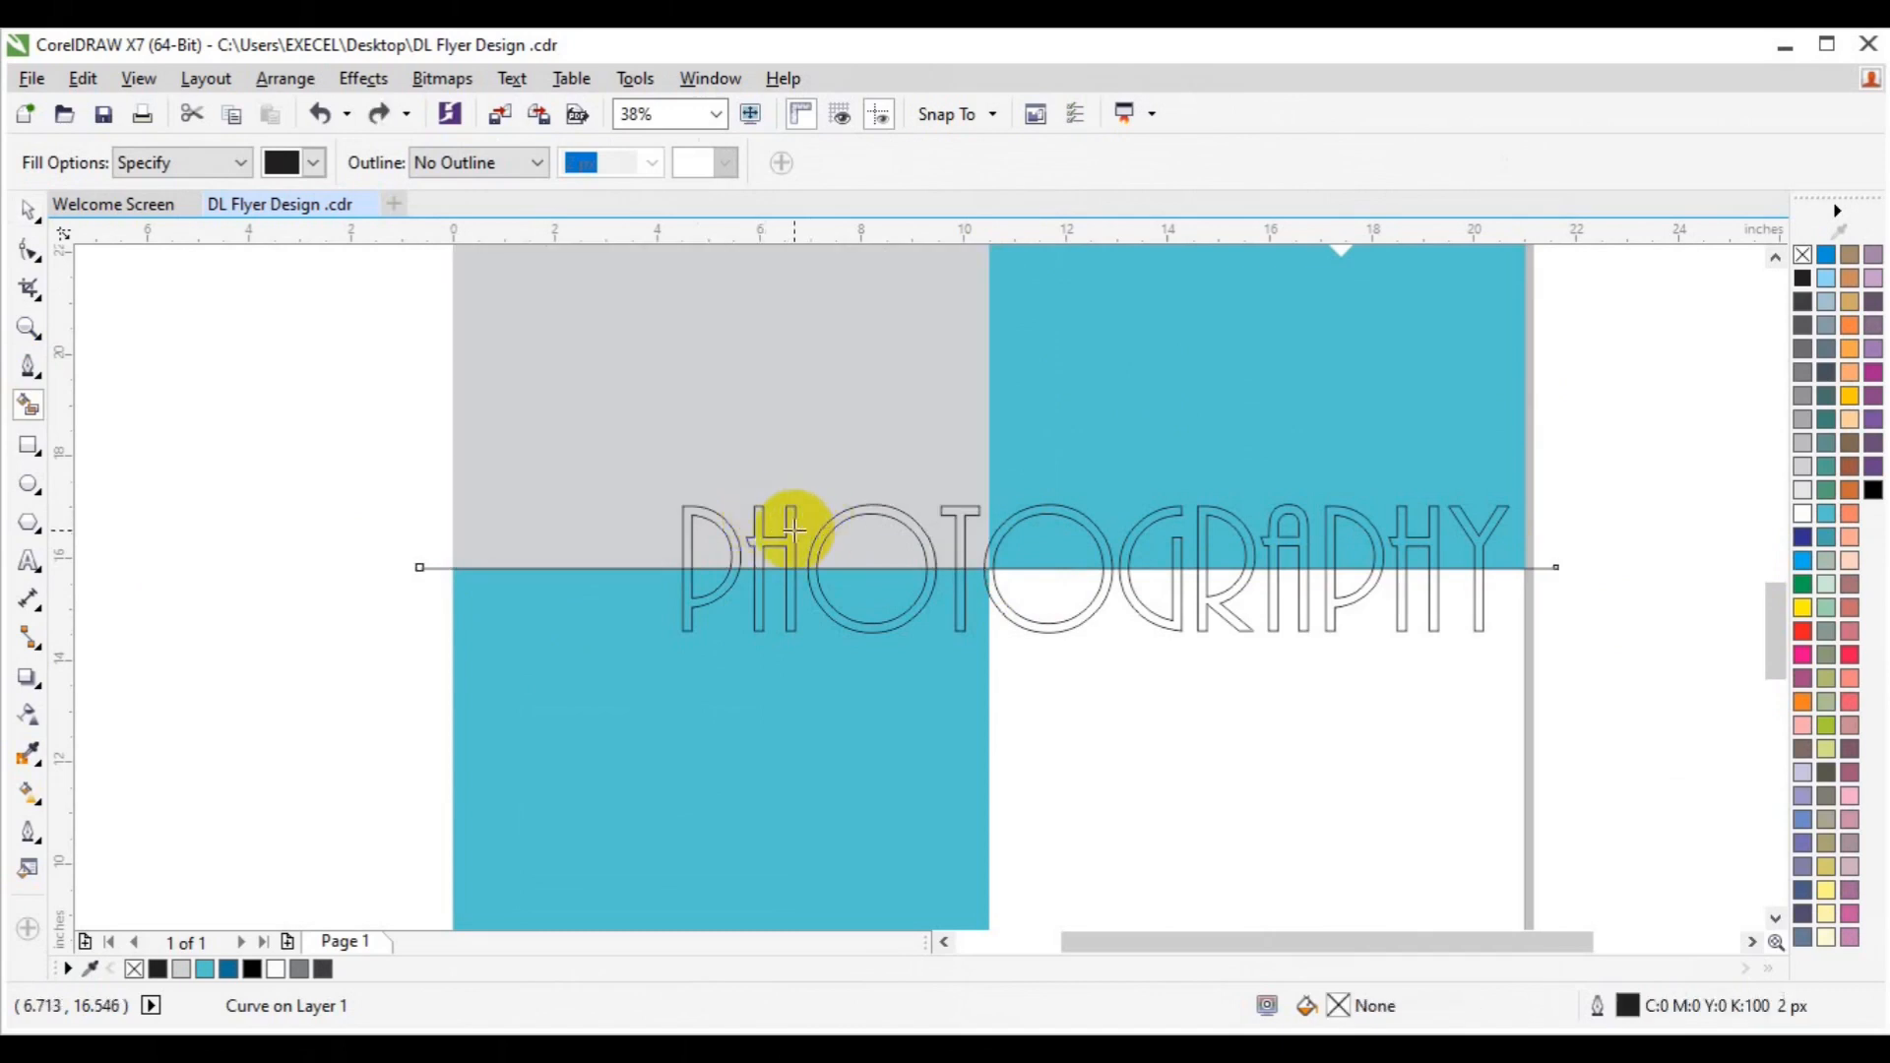
left_click(789, 533)
key("ctrl+z")
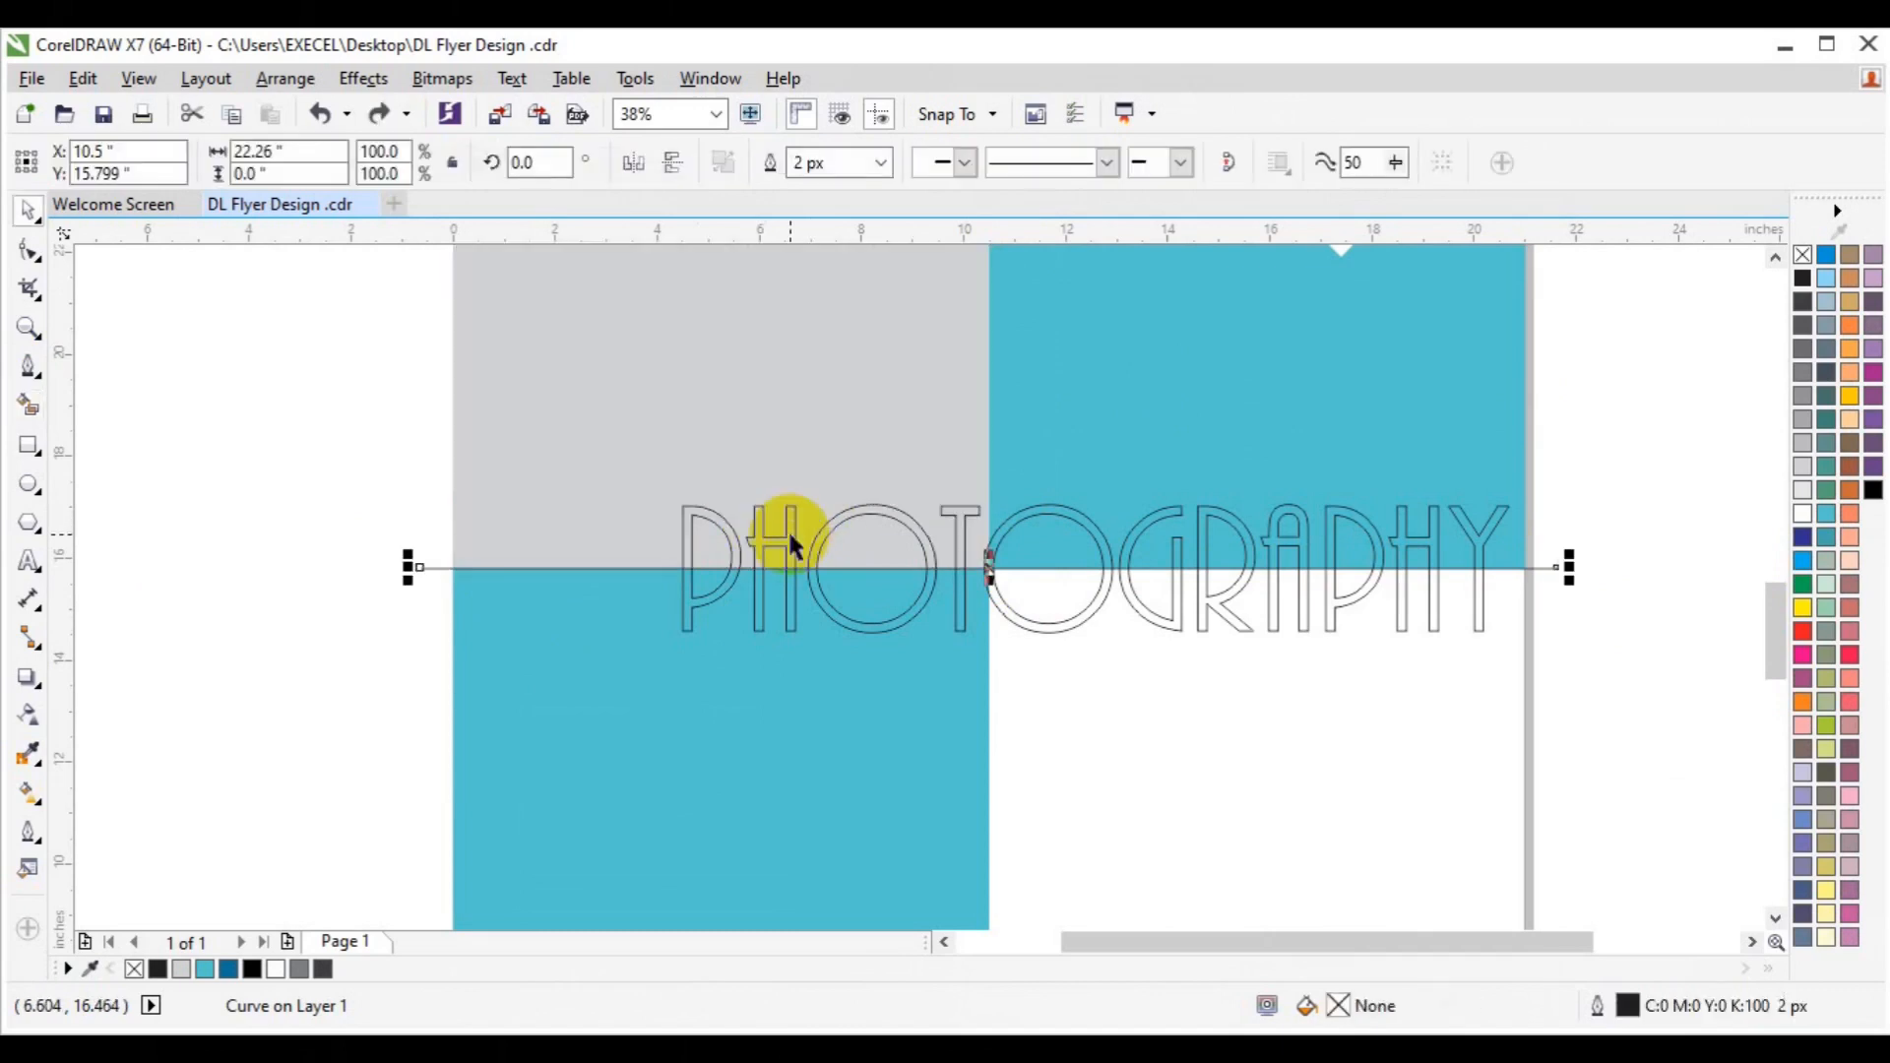
Bring the PHOTOGRAPHY headline and then the dividing line to the front of the page.
left_click(784, 537)
right_click(784, 537)
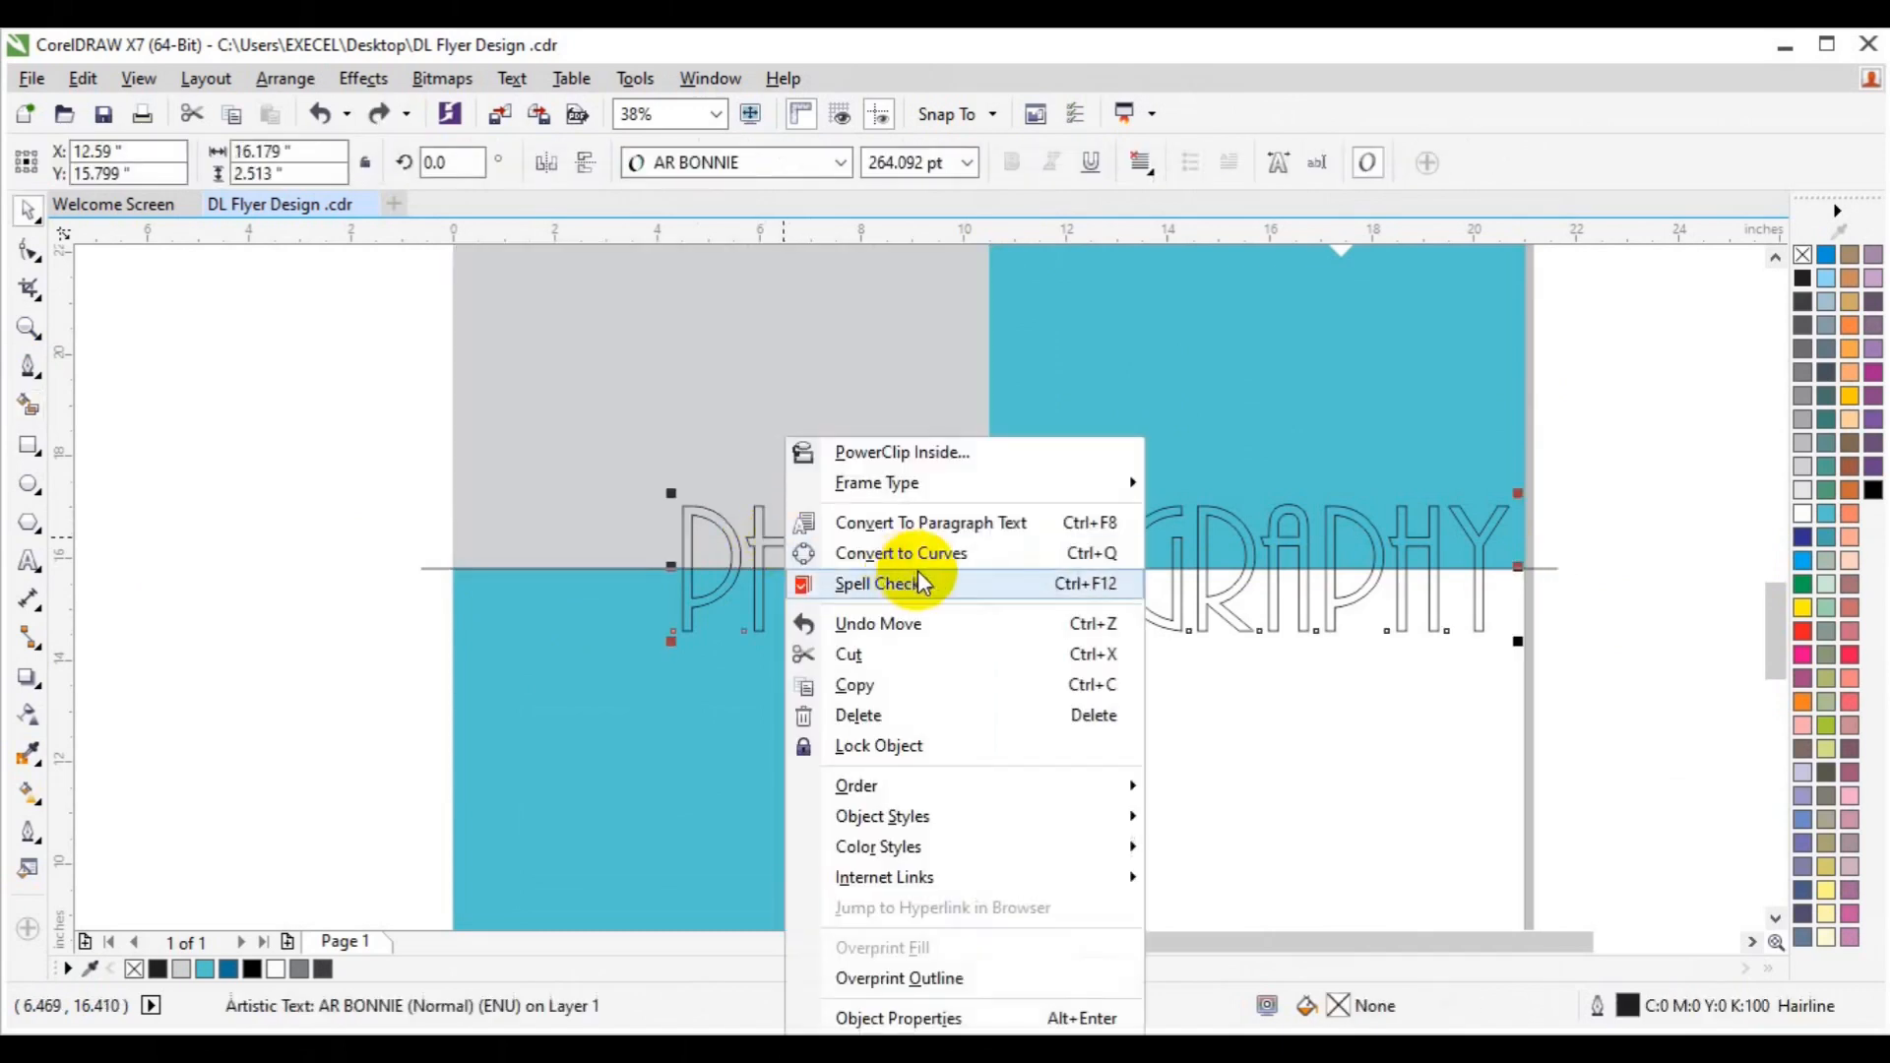
mouse_move(904, 787)
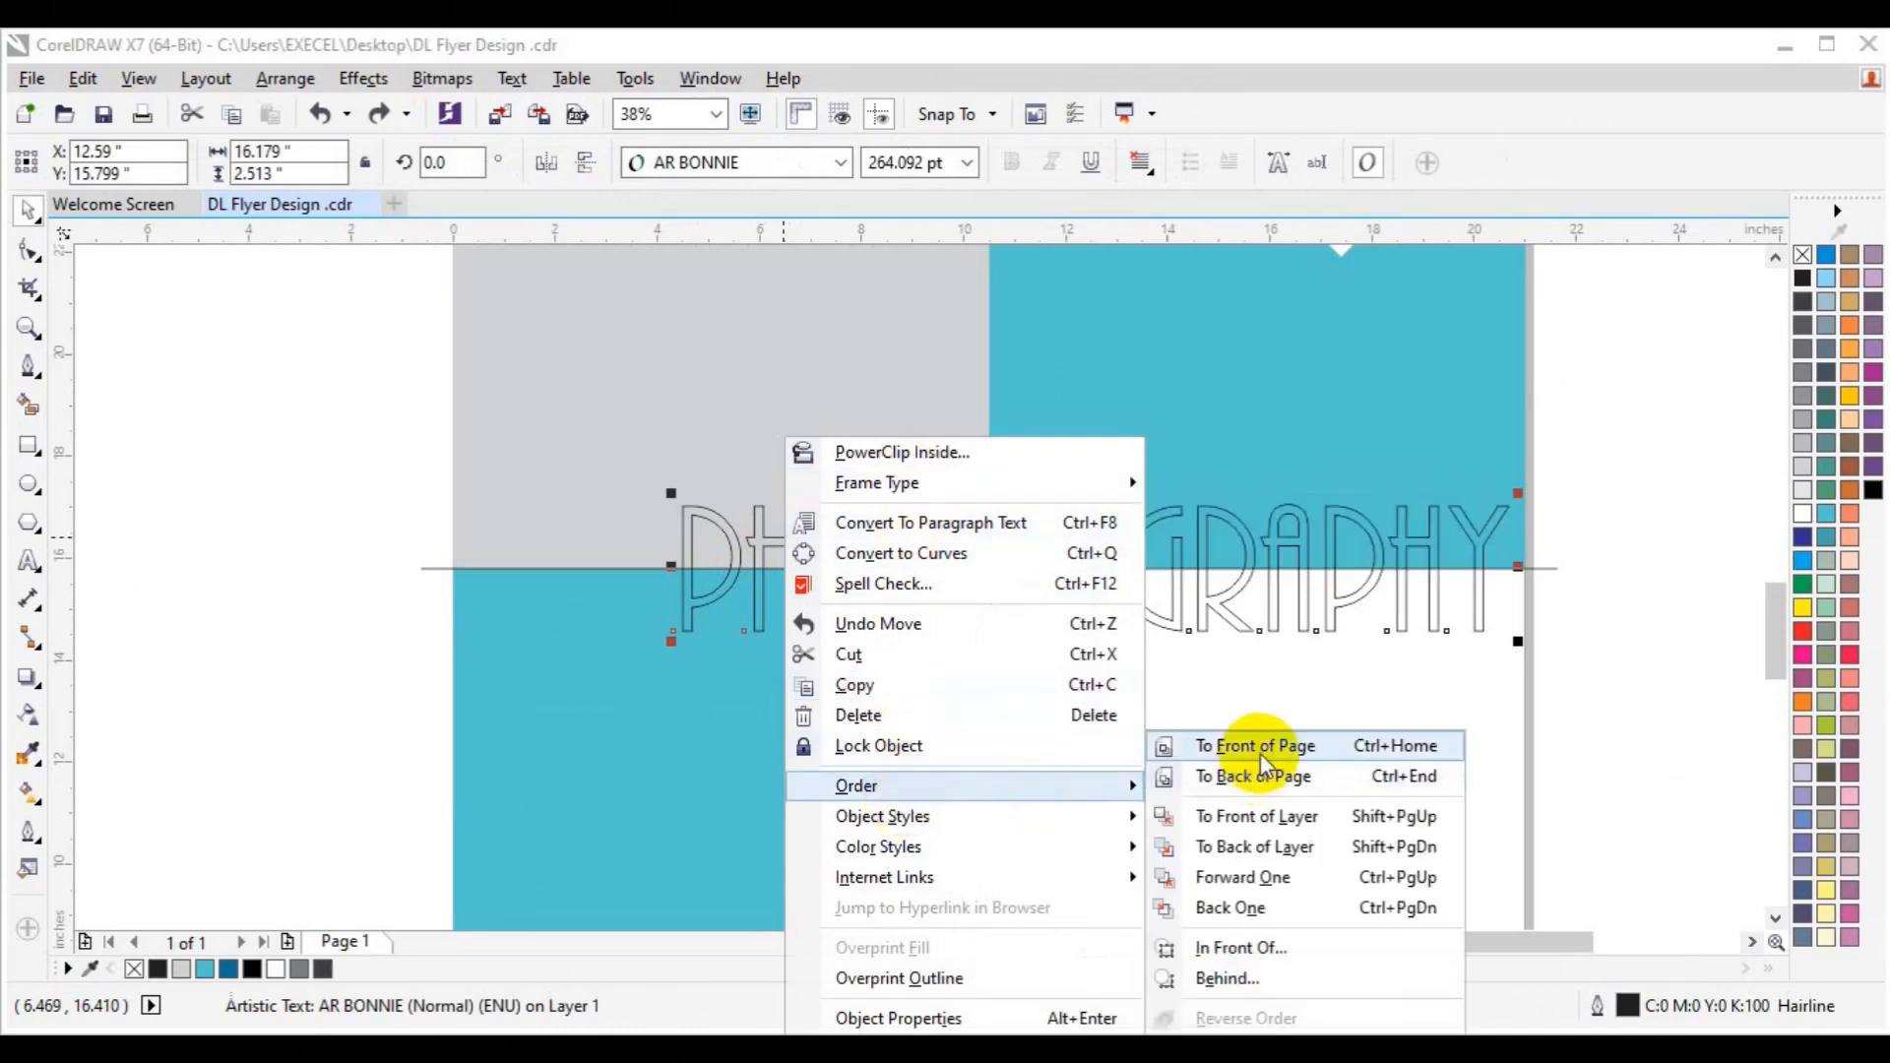
left_click(1257, 746)
left_click(1539, 567)
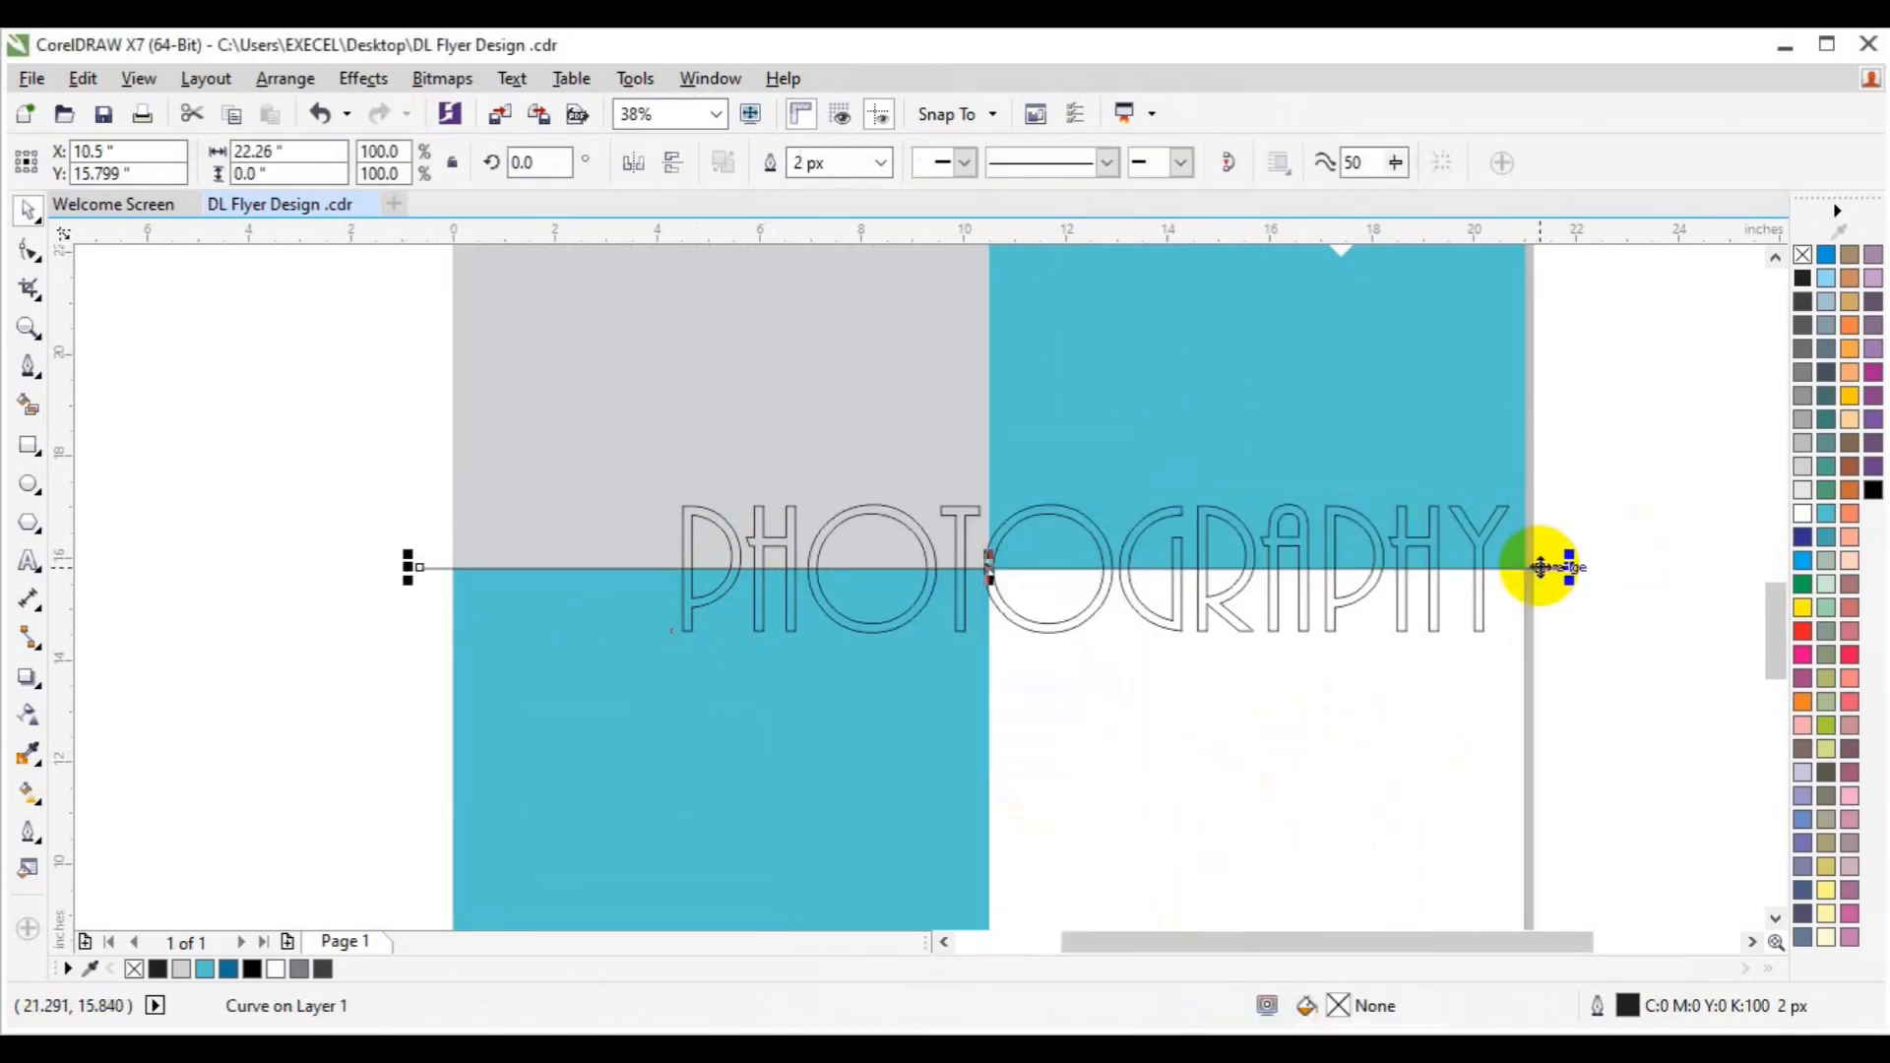
right_click(1540, 567)
mouse_move(1605, 725)
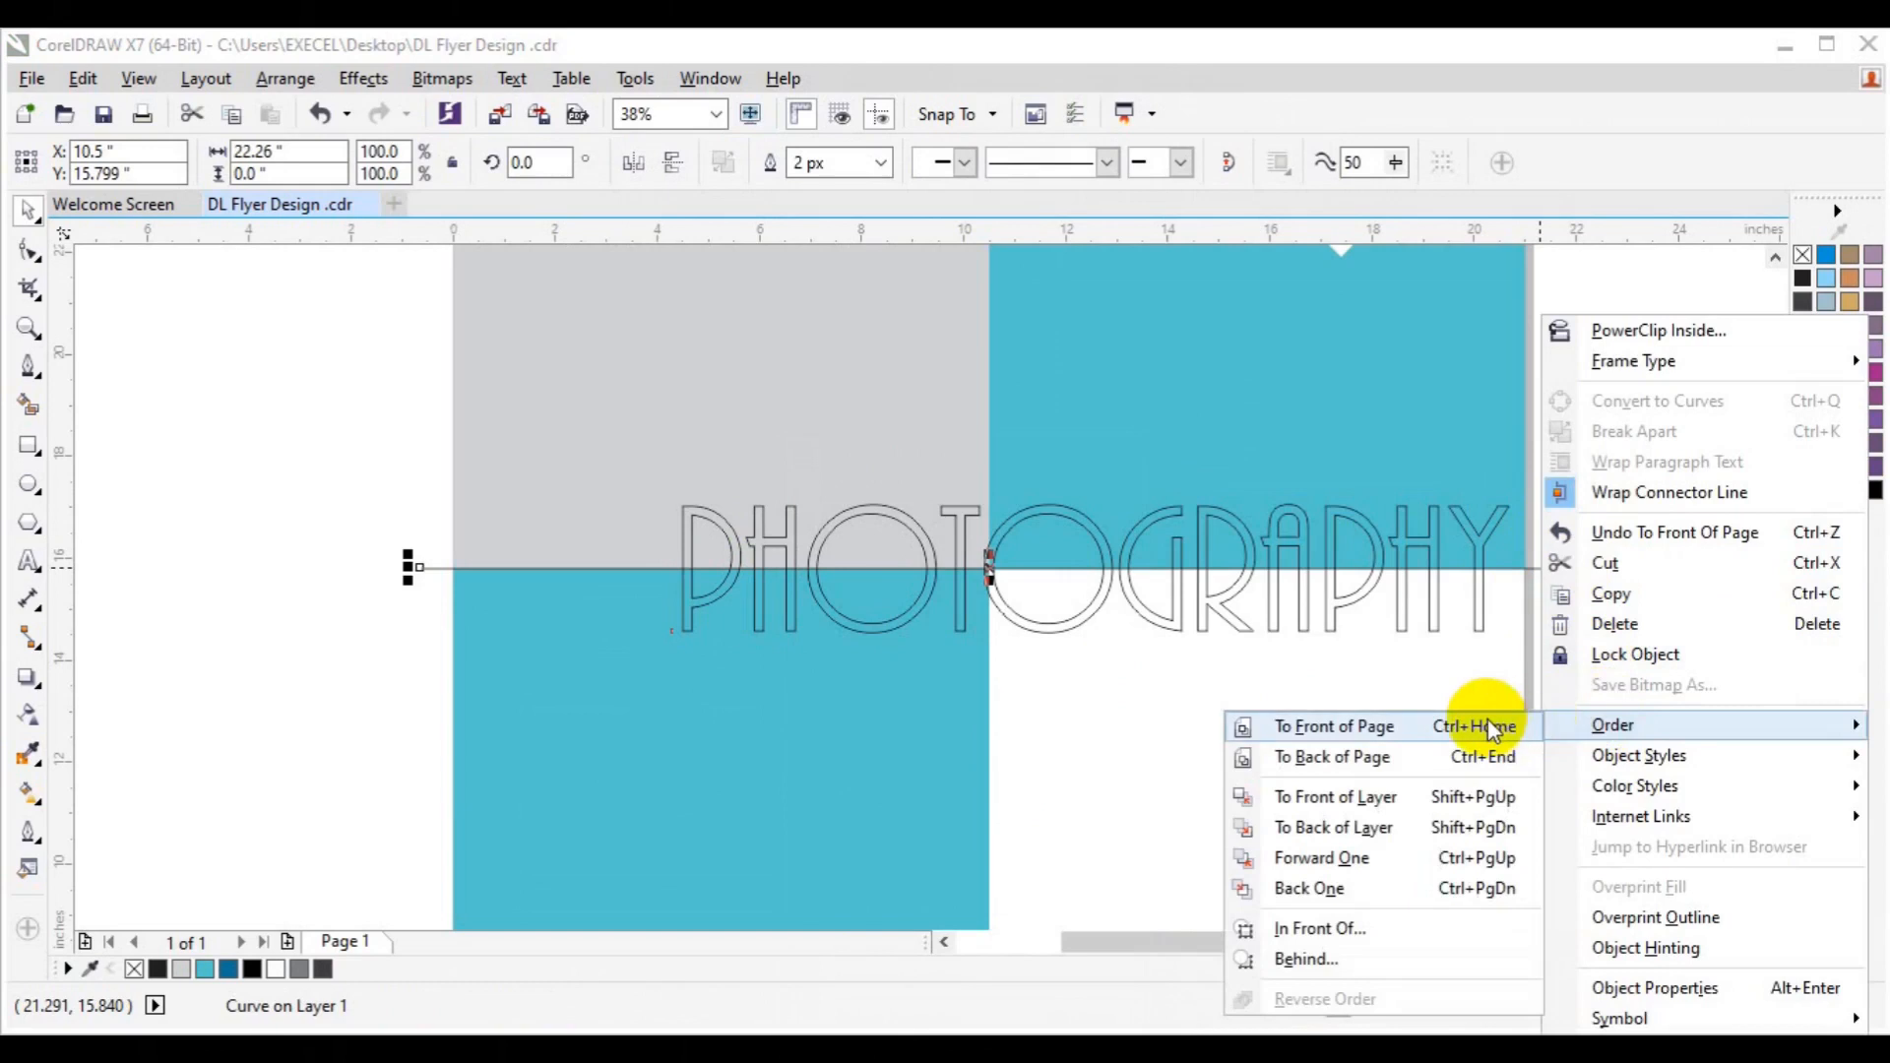
left_click(1482, 725)
Retry Smart Fill above the line and near the lower O, undoing both fills.
left_click(30, 406)
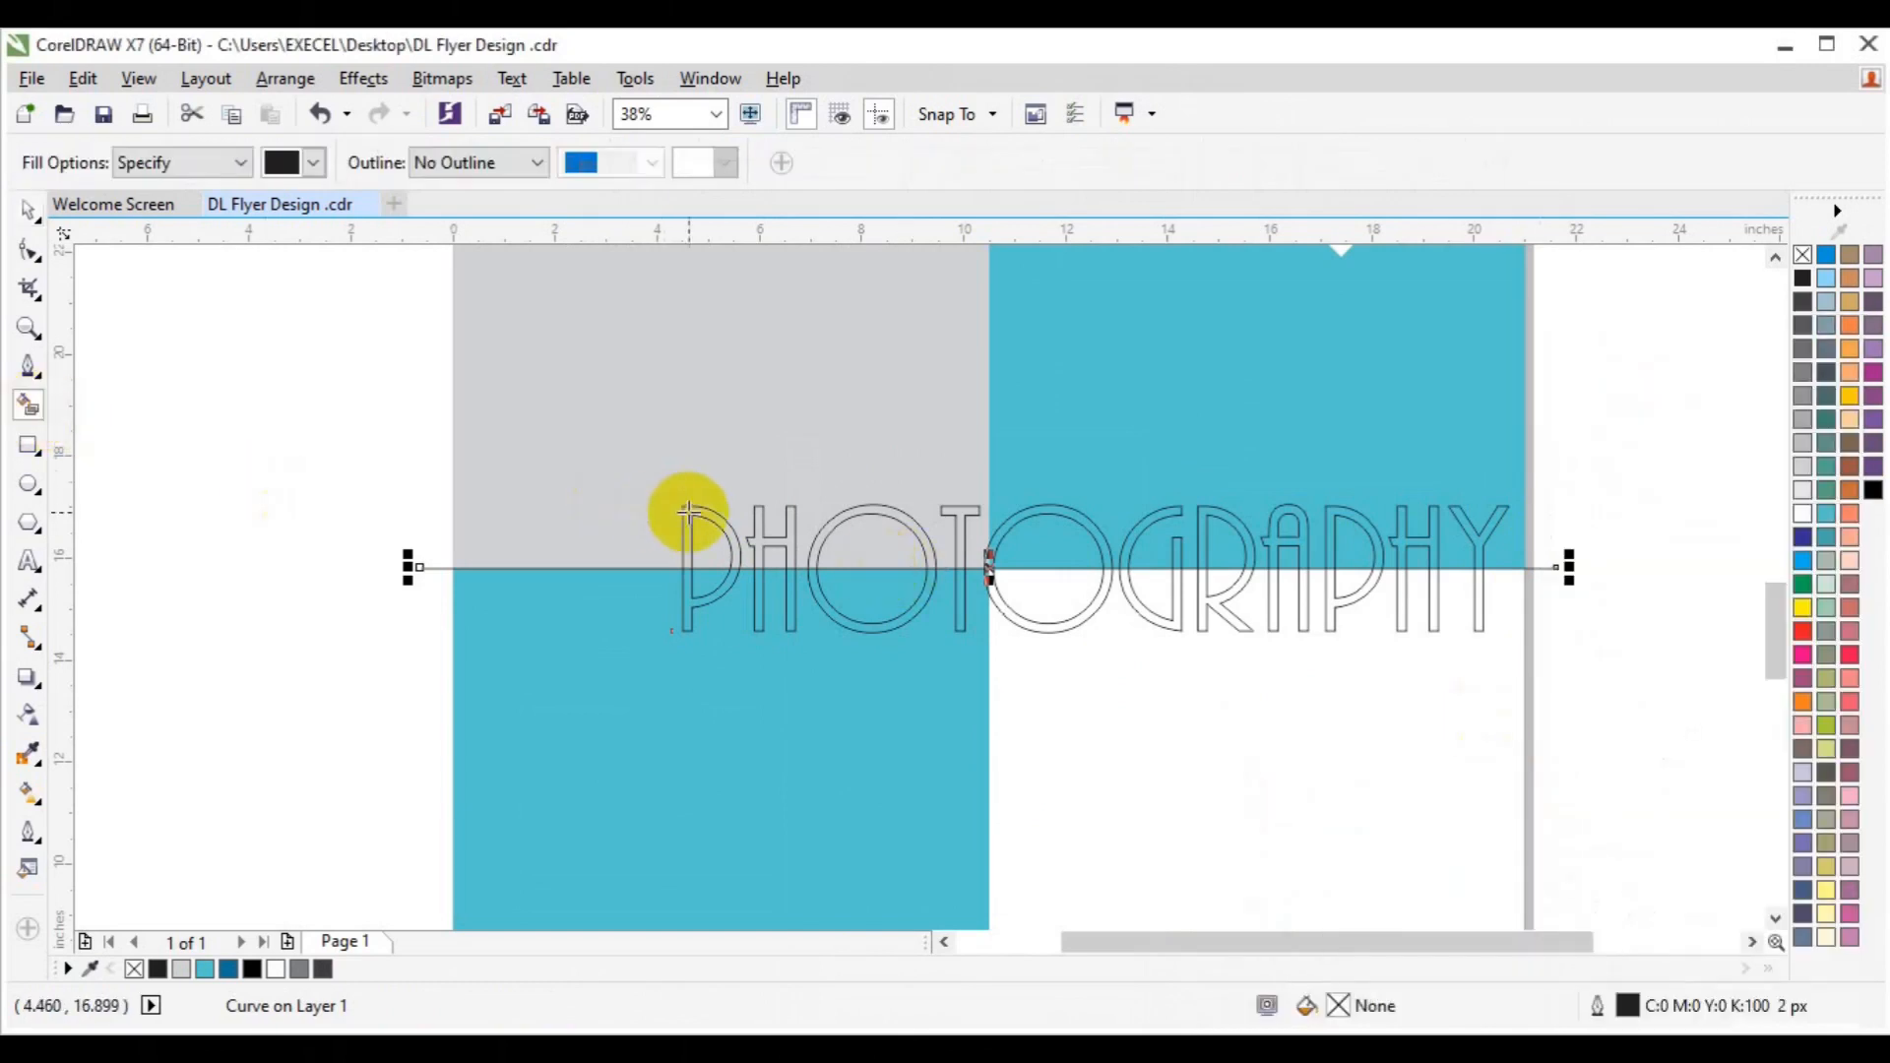
left_click(689, 512)
key("ctrl+z")
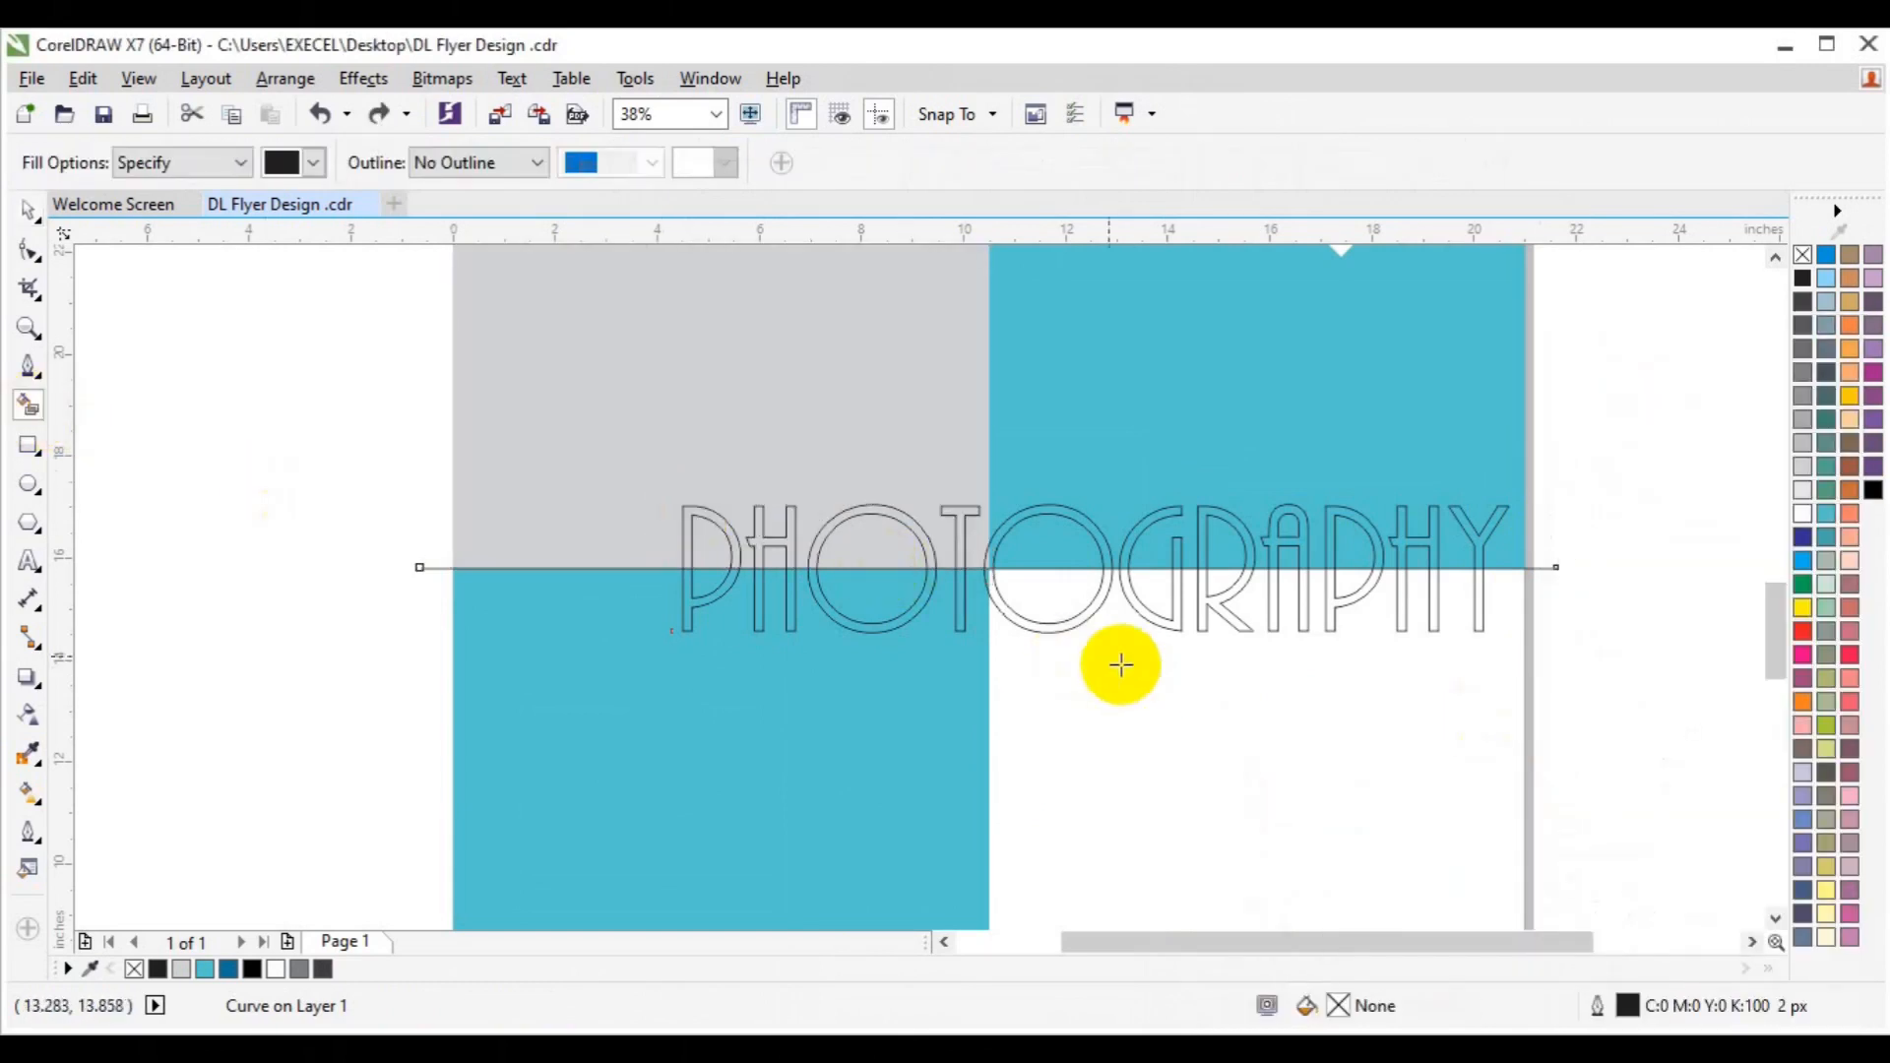
left_click(1041, 628)
key("ctrl+z")
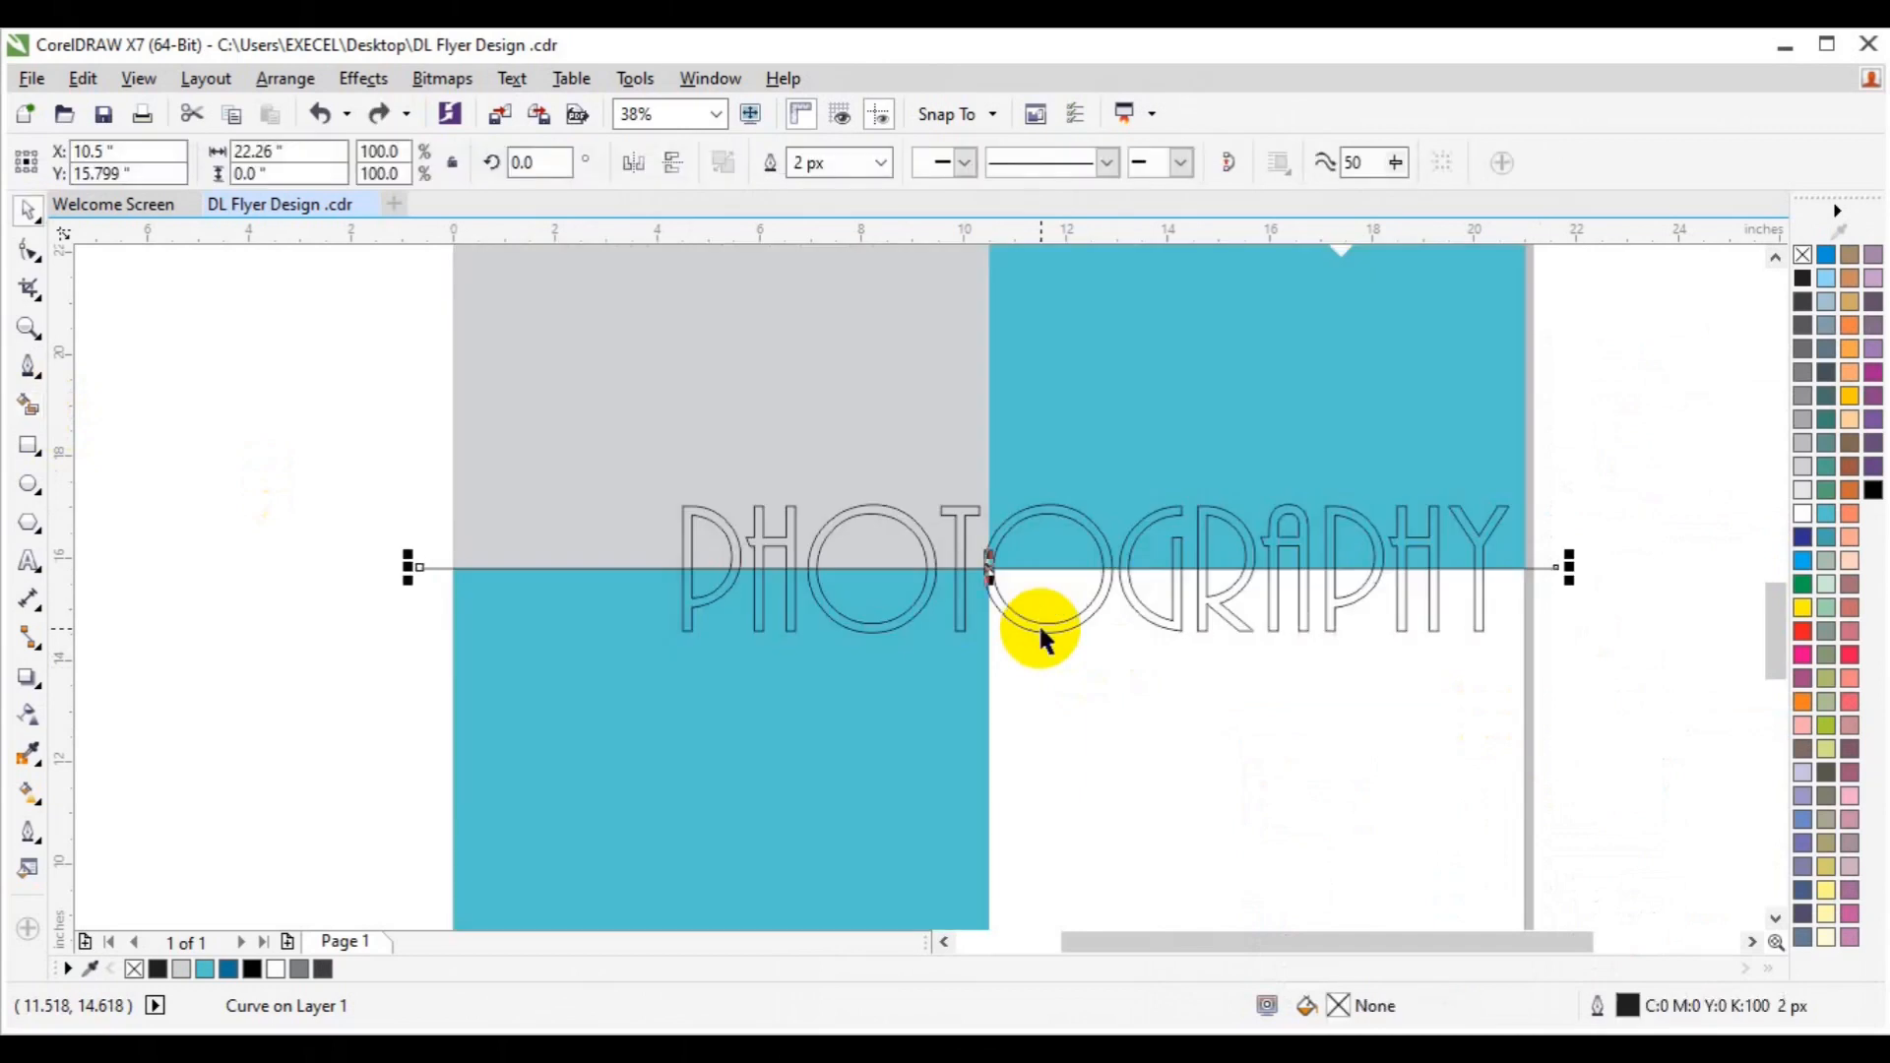
left_click(532, 645)
left_click(28, 445)
Draw a rectangle over the lower GRAPHY letters and trim the headline with it.
left_click(985, 564)
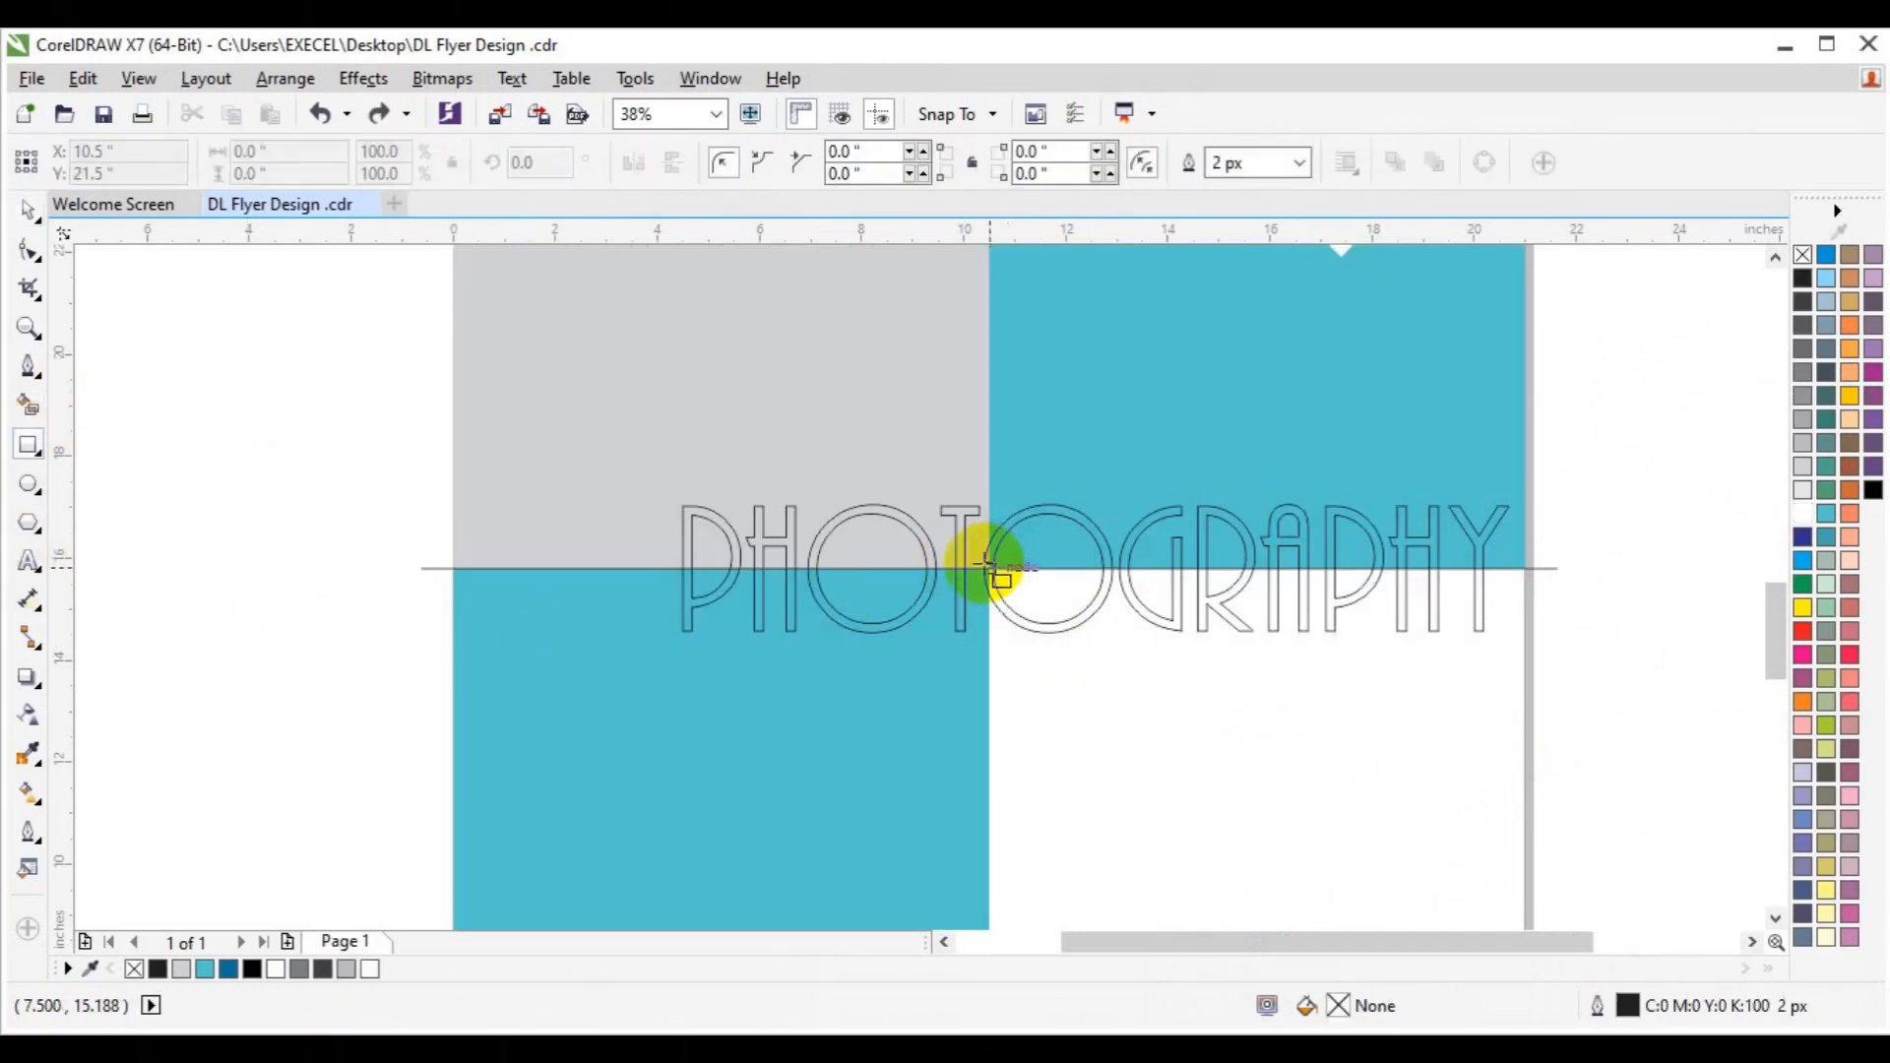
left_click_drag(983, 568, 1568, 680)
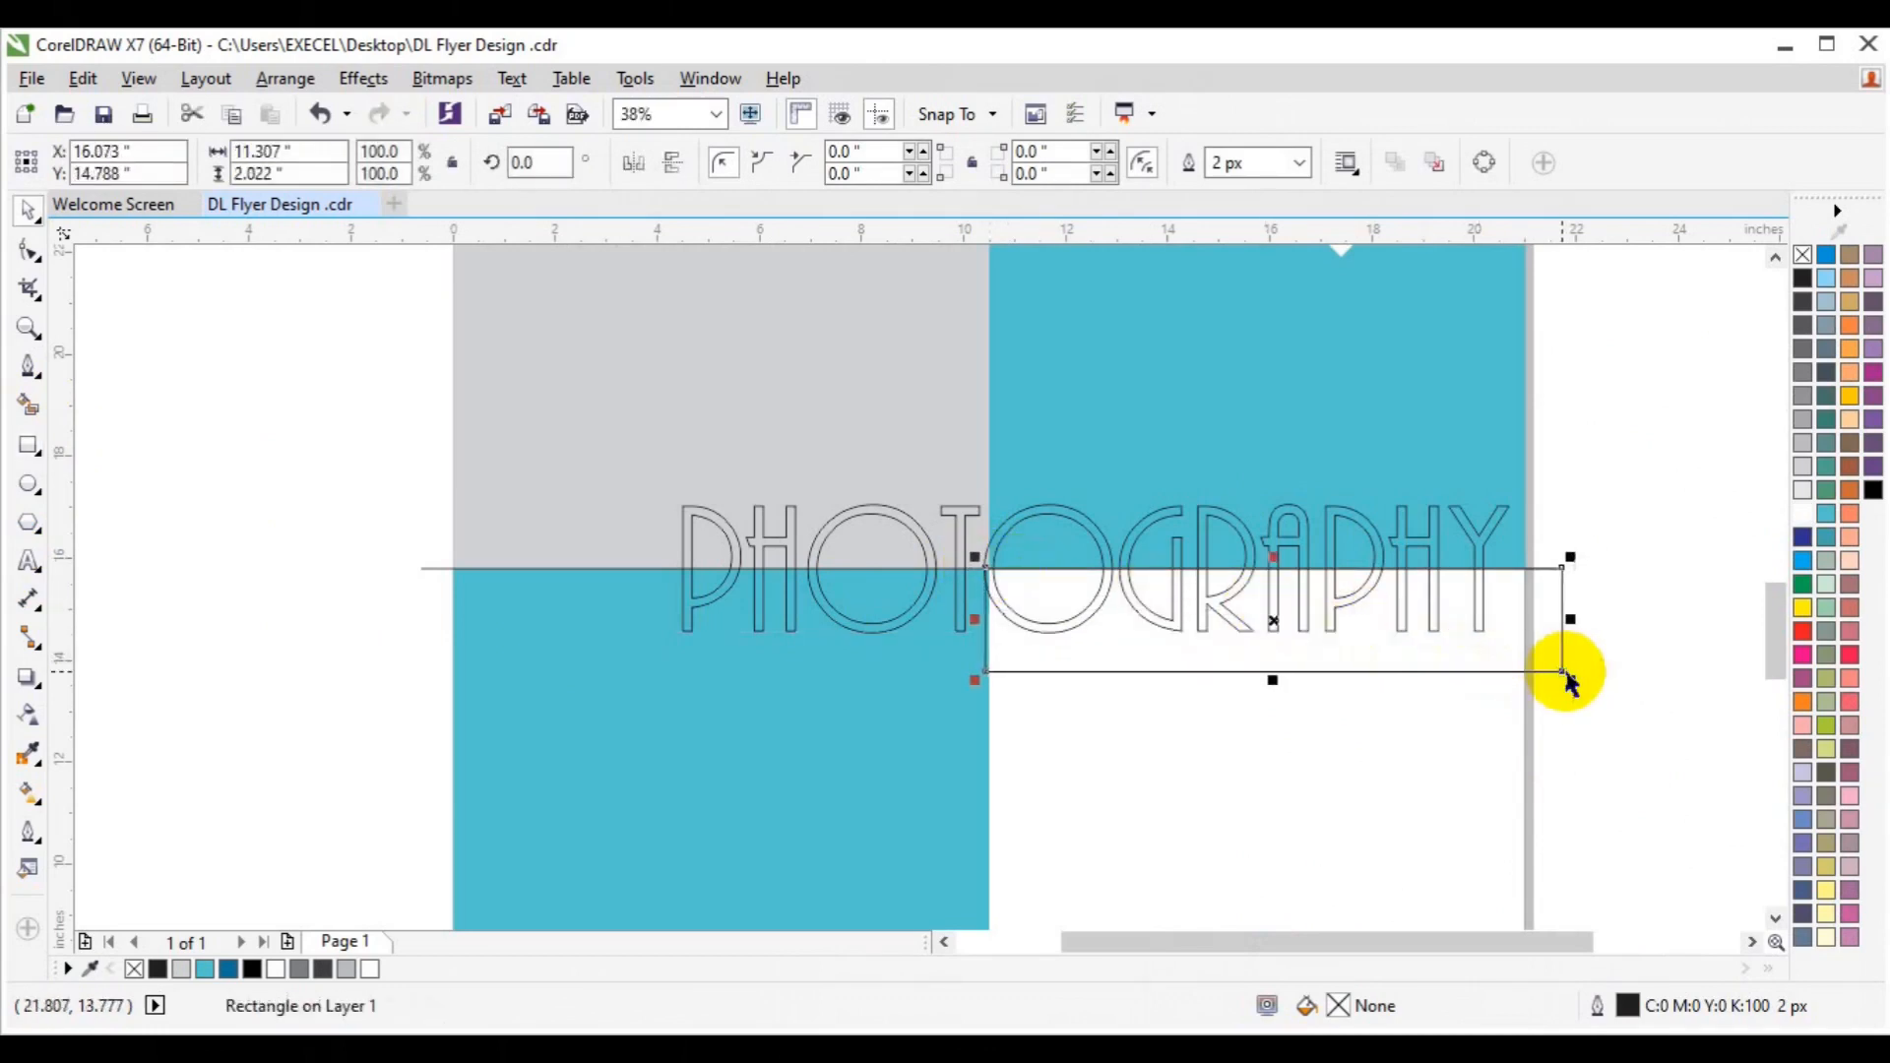
left_click(1213, 516, "shift")
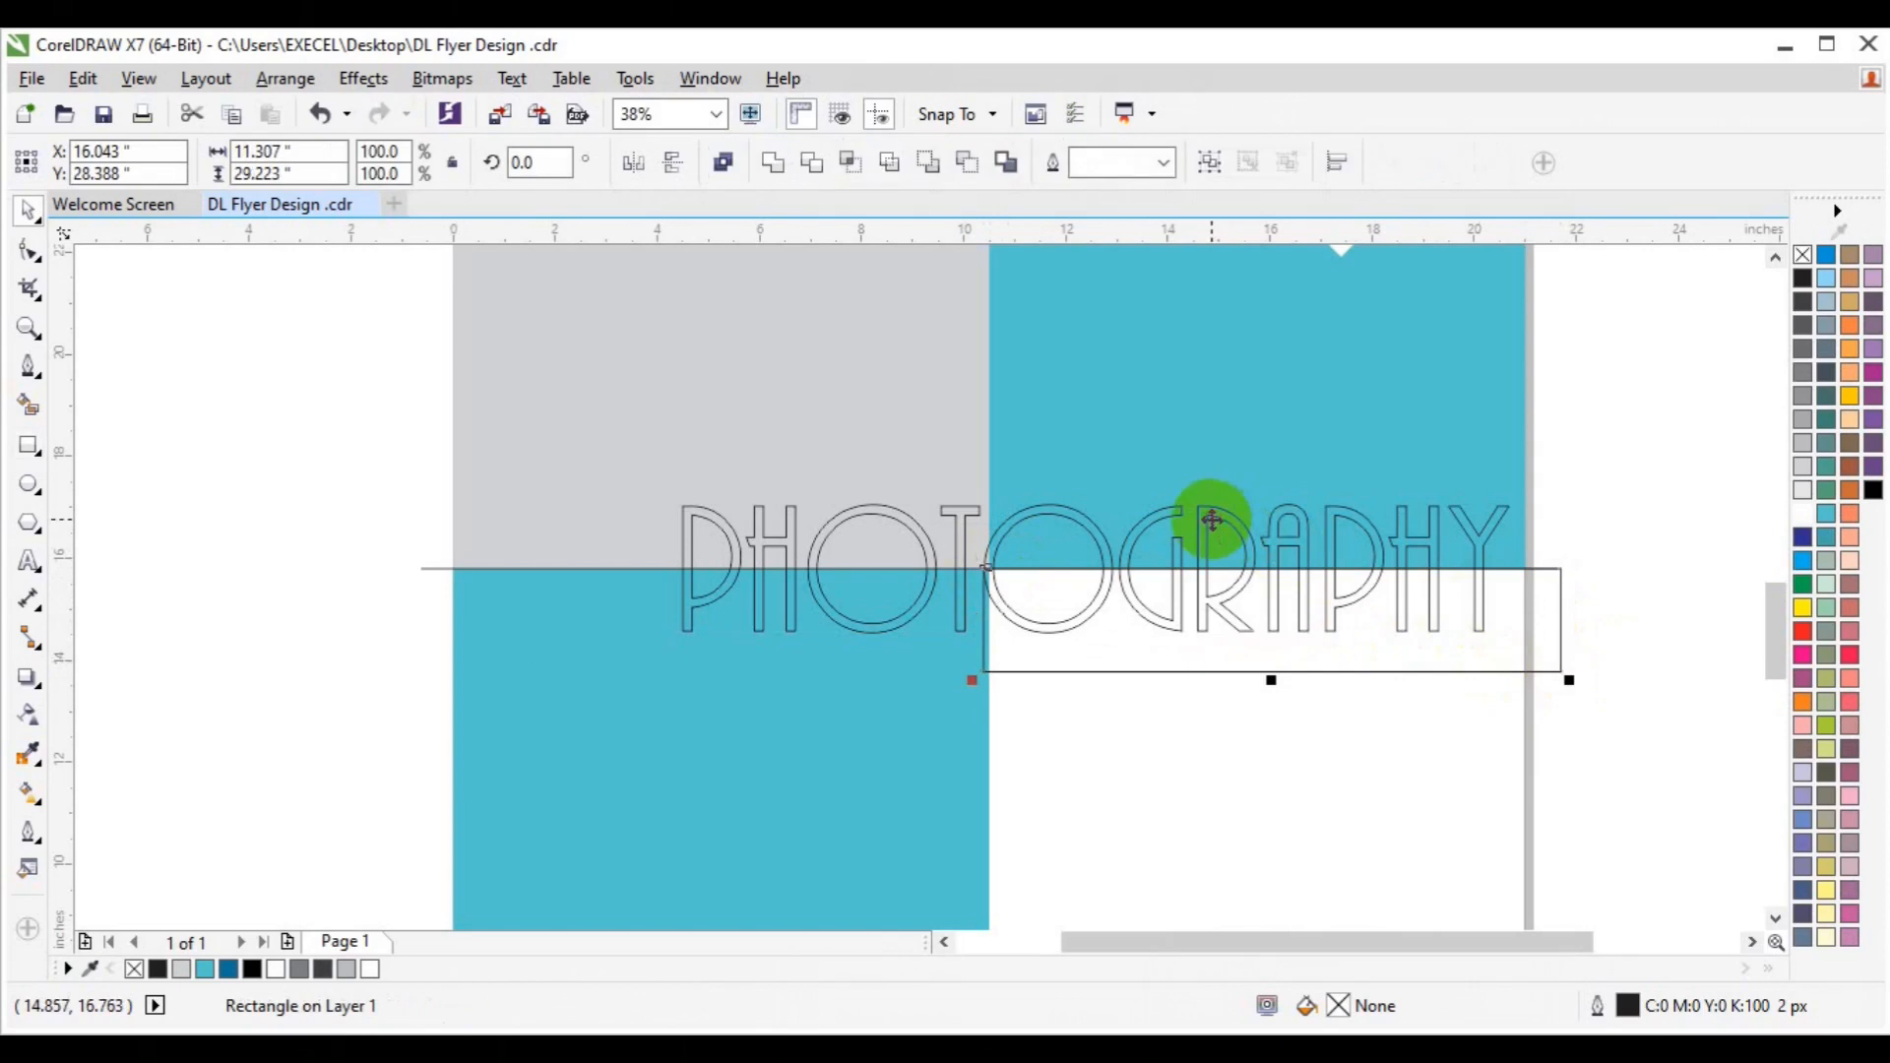
left_click(850, 166)
left_click(1227, 591)
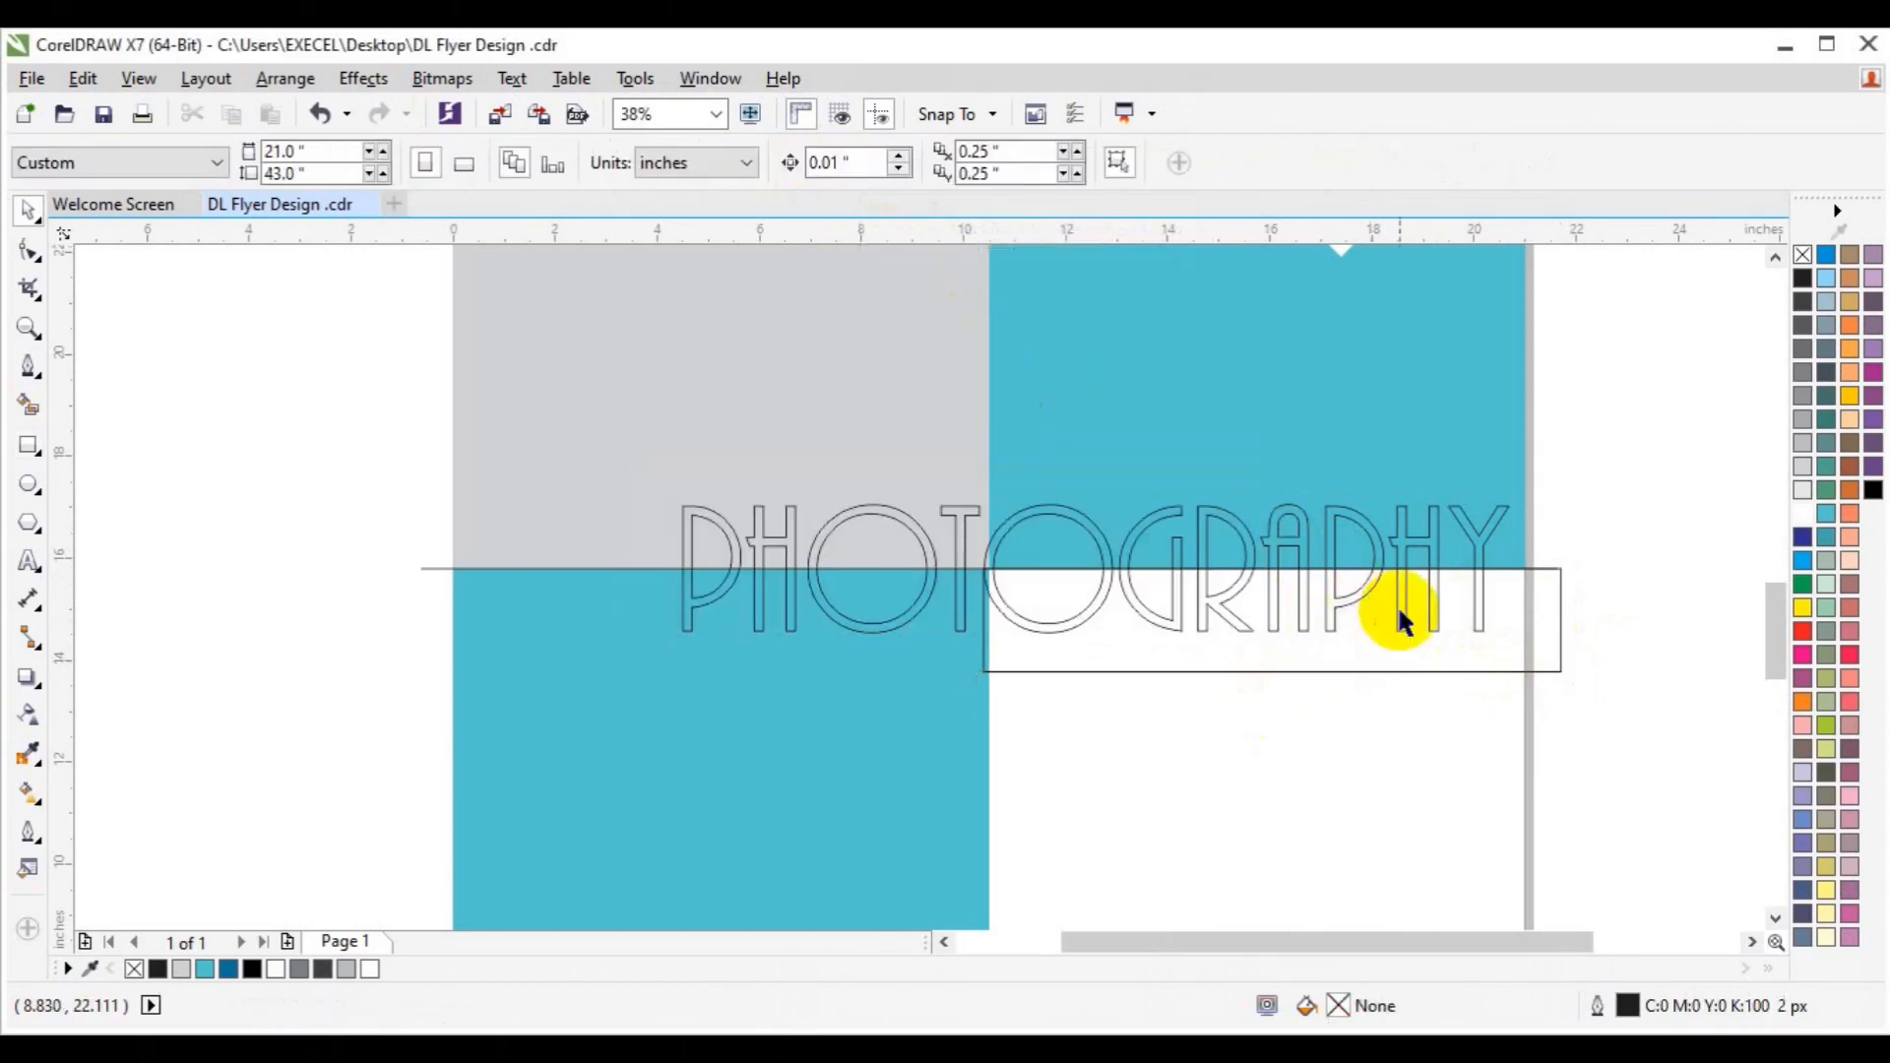
left_click(1331, 536, "shift")
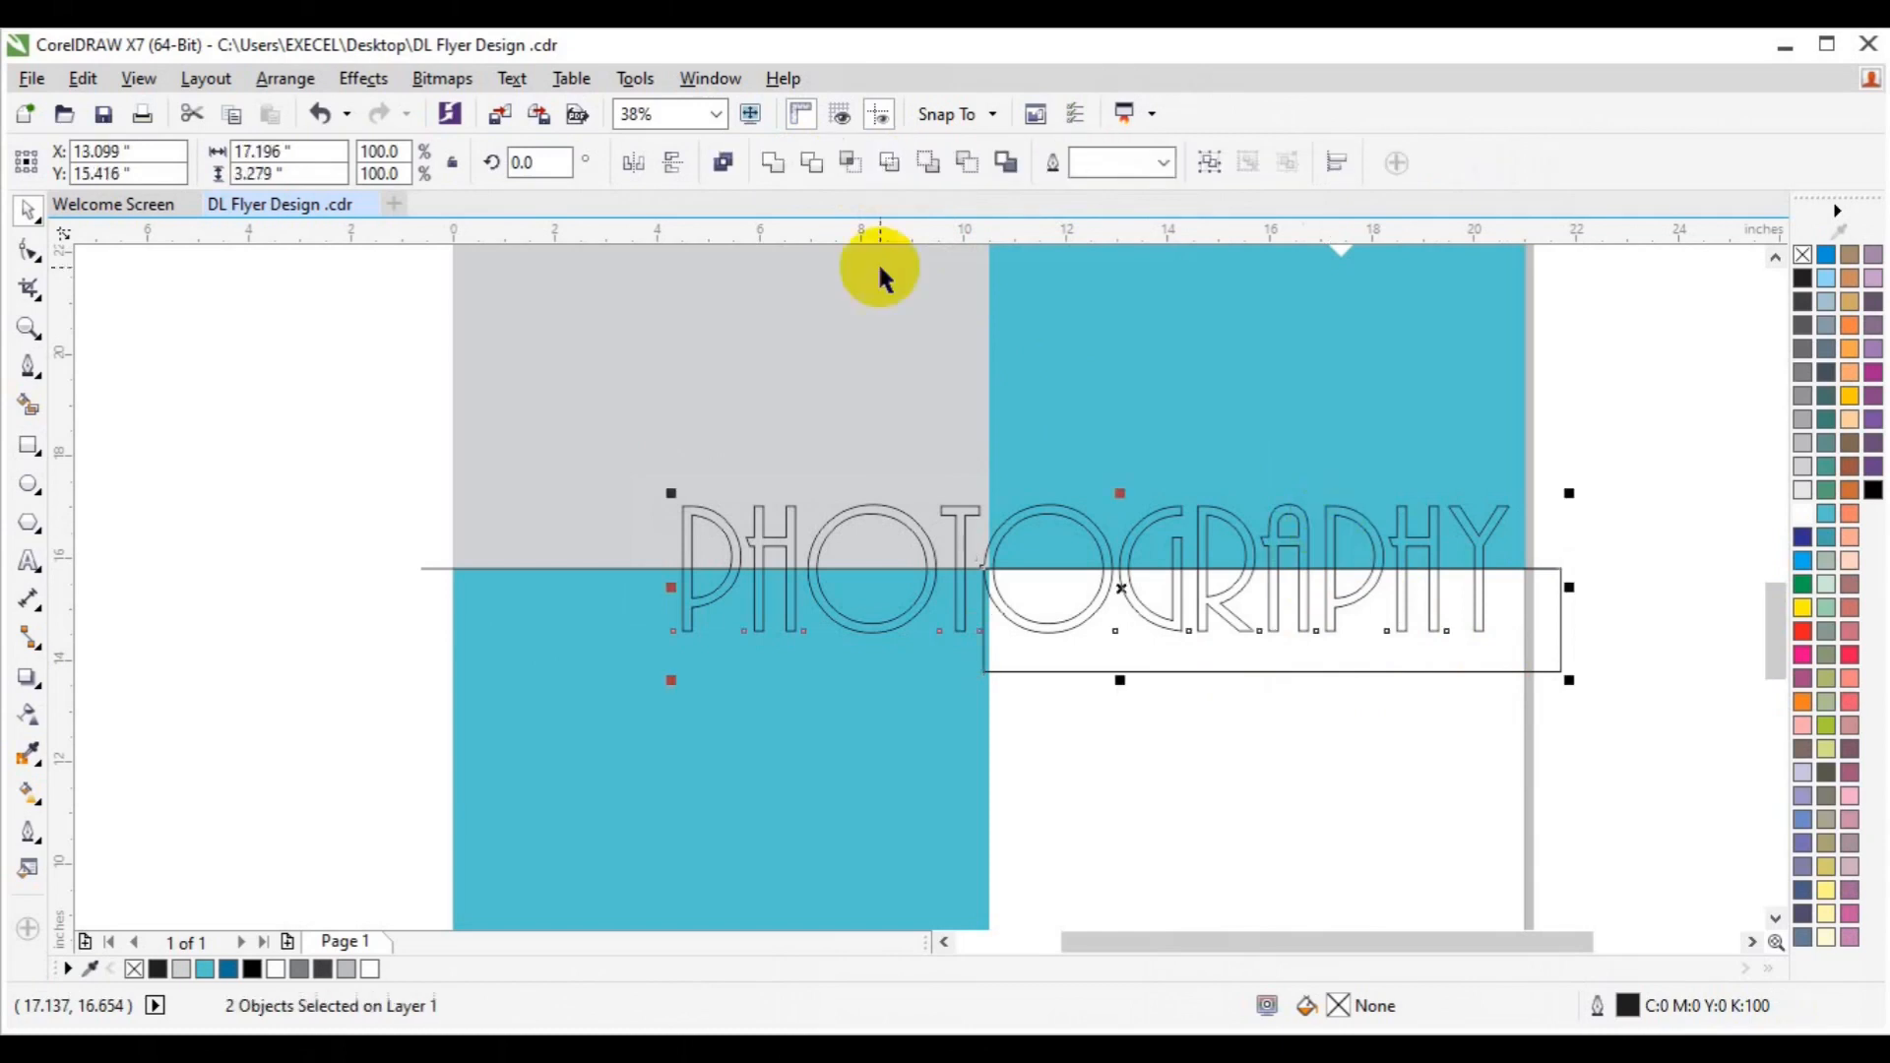
left_click(845, 167)
left_click(1538, 606)
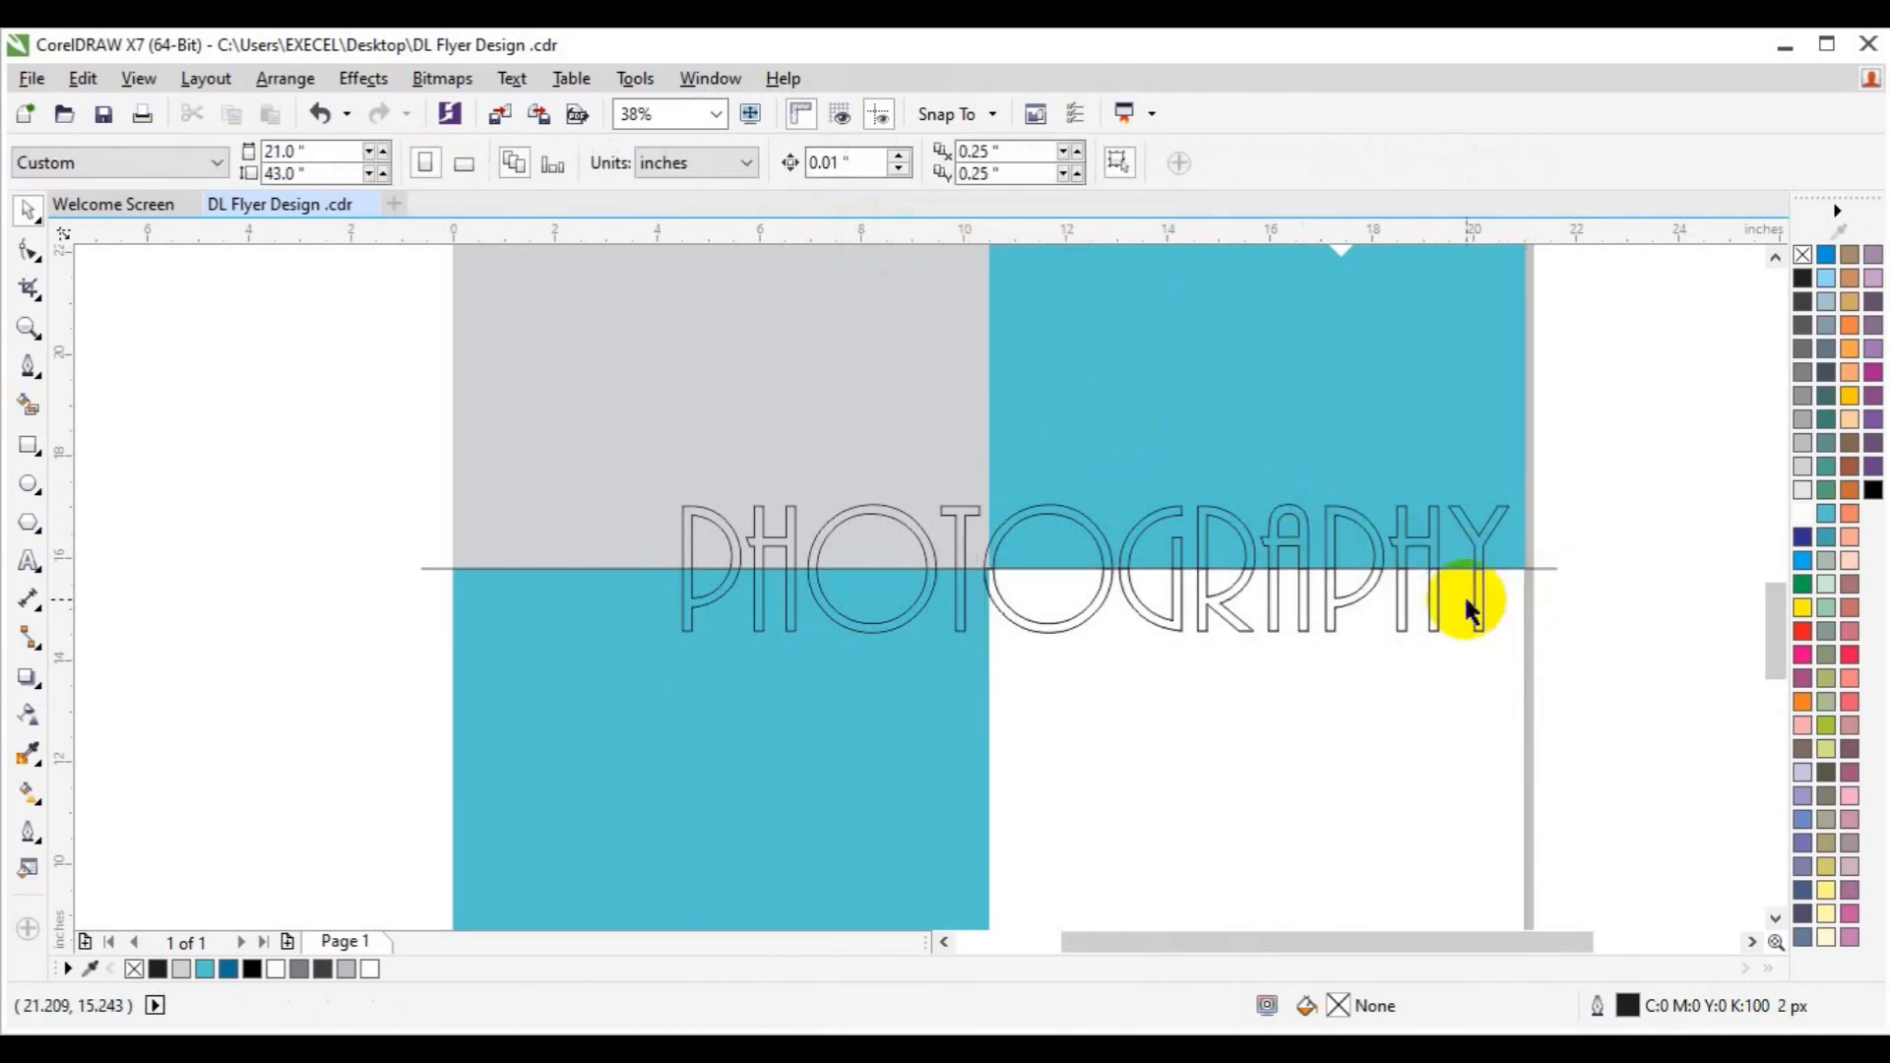
Fill the lower GRAPHY pieces 30% Black and the lower PHOT pieces white with no outline.
left_click(1437, 620)
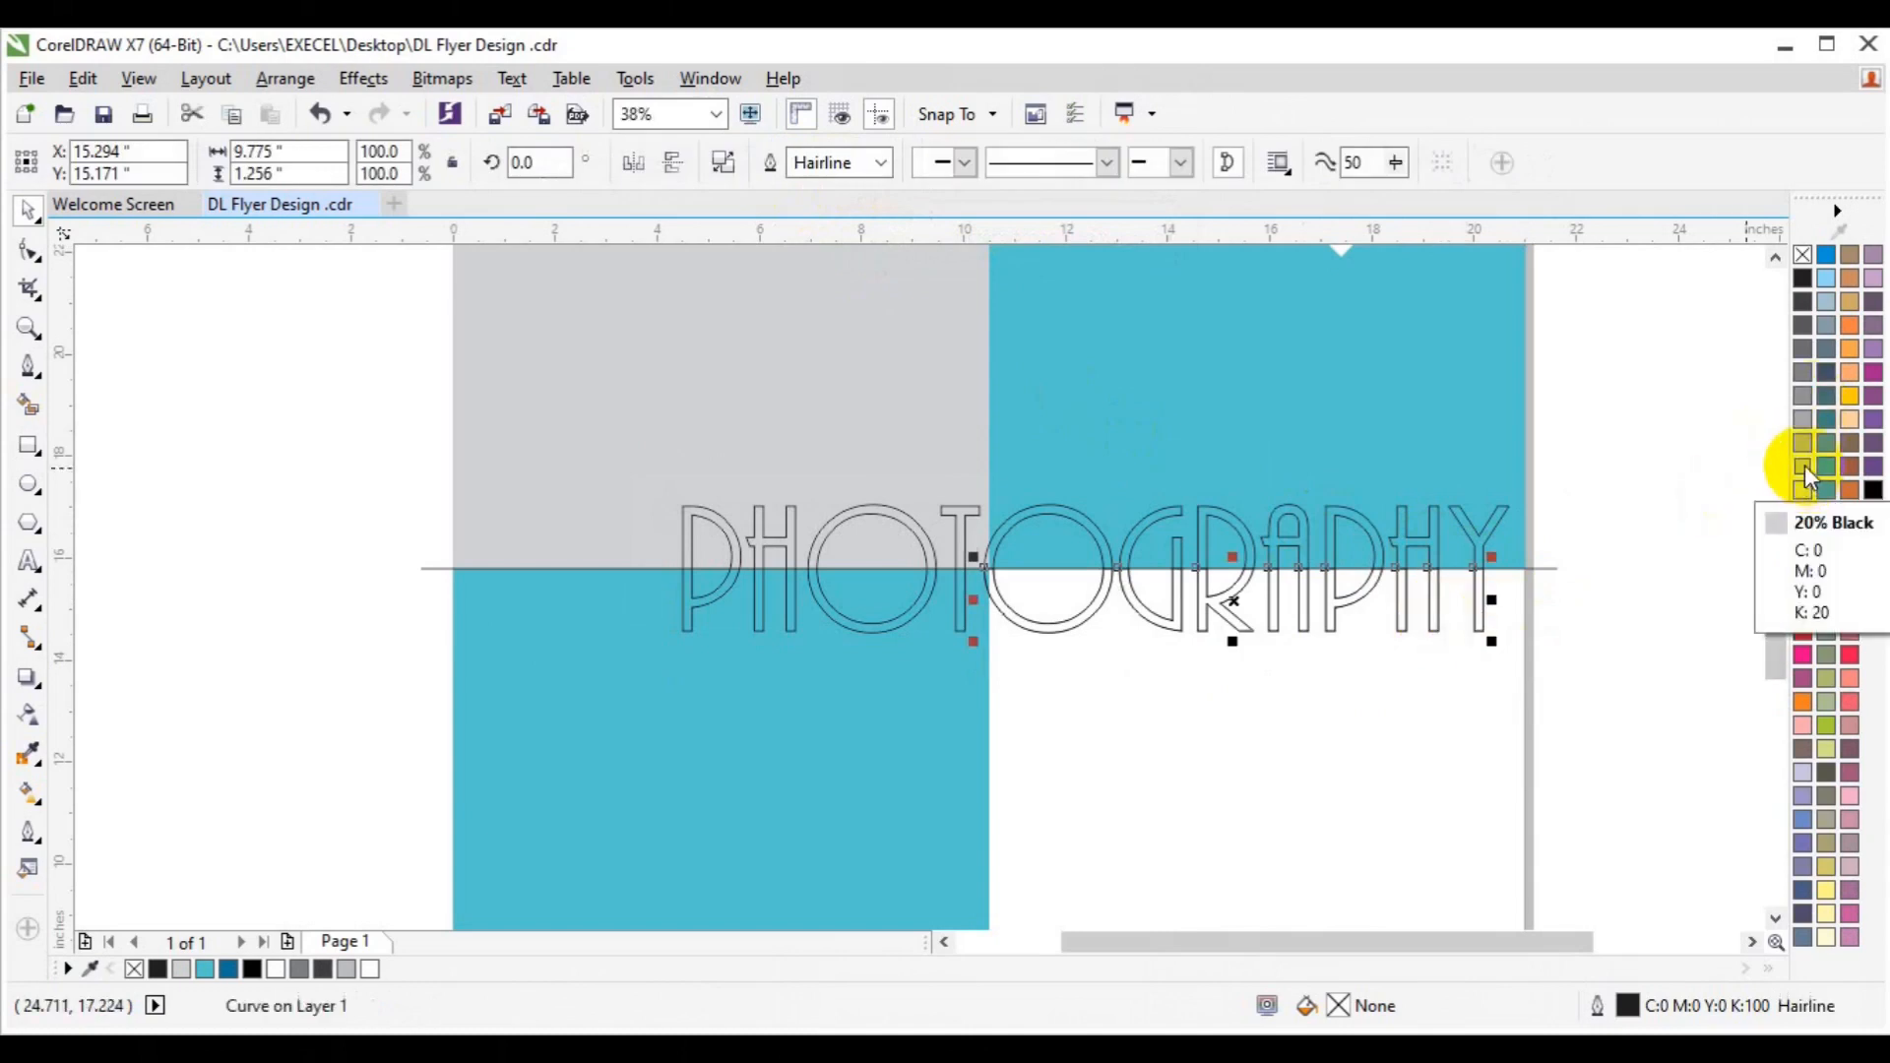
left_click(1804, 446)
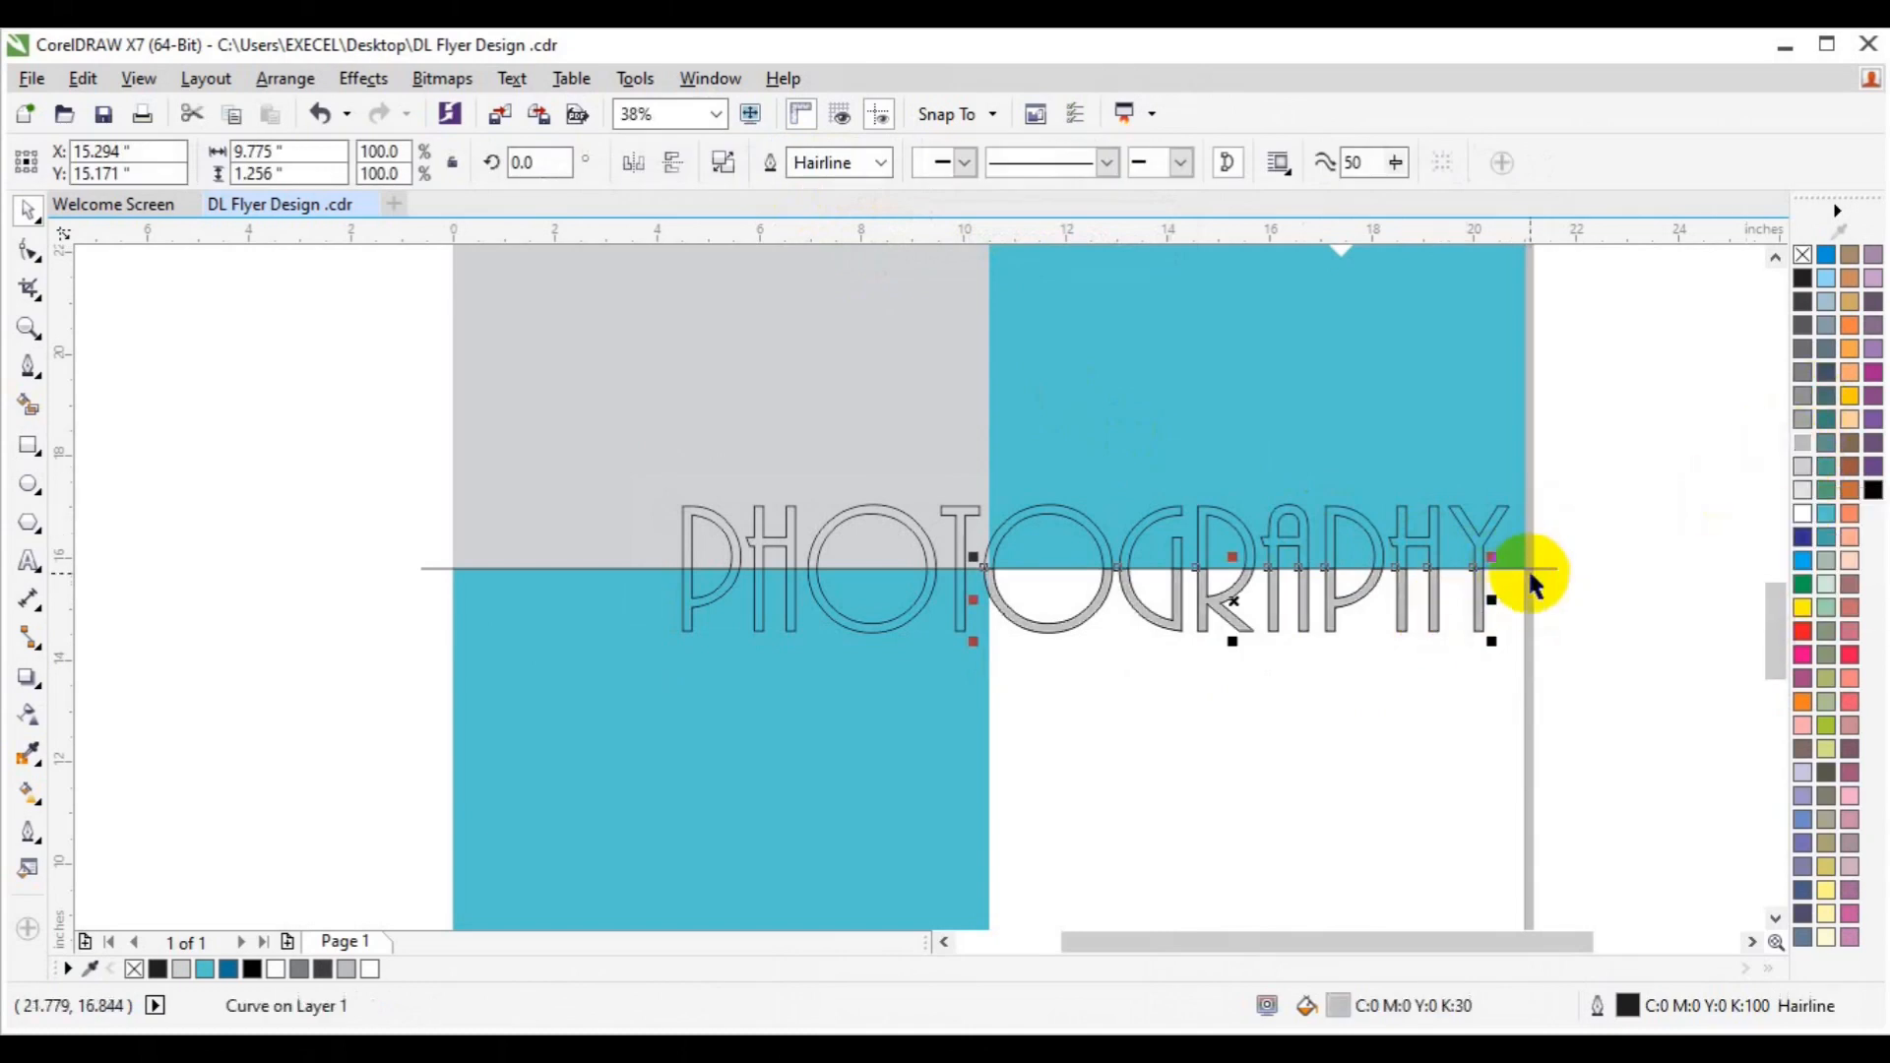
left_click(1552, 563)
left_click(681, 611)
left_click(1798, 521)
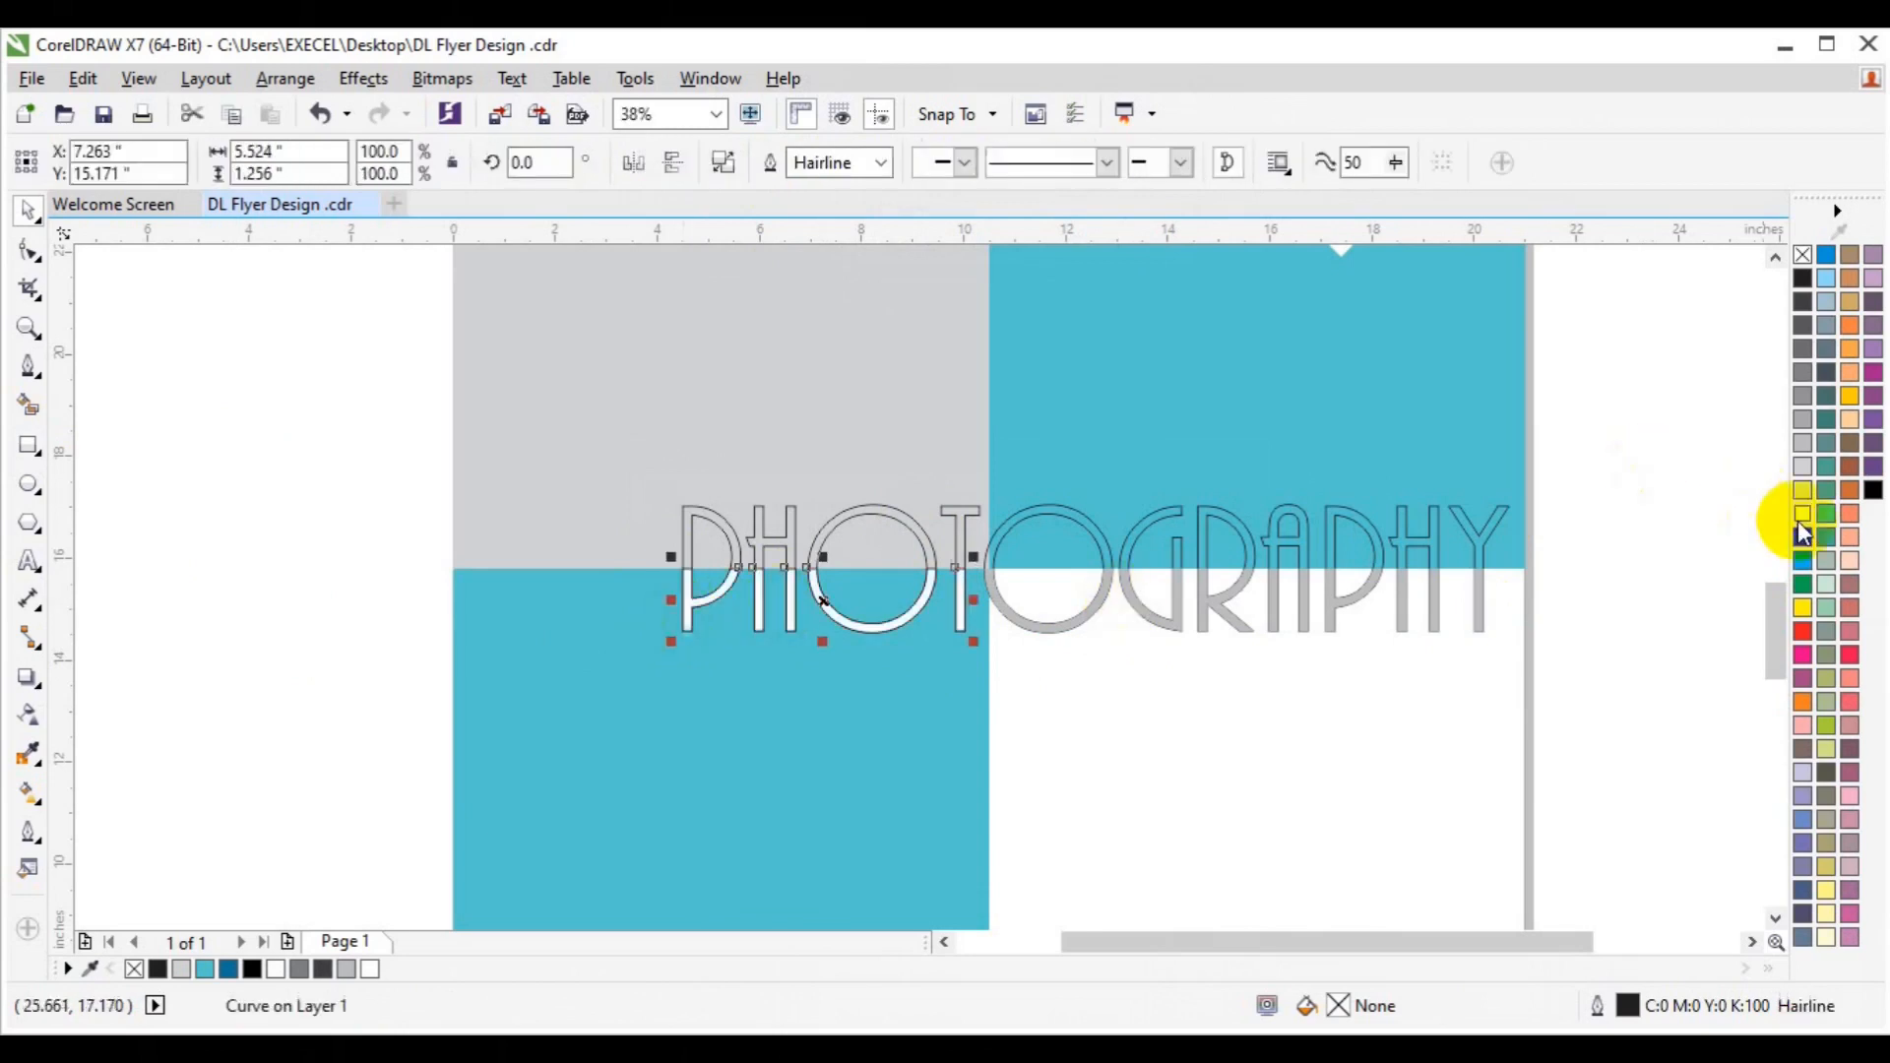
right_click(1801, 257)
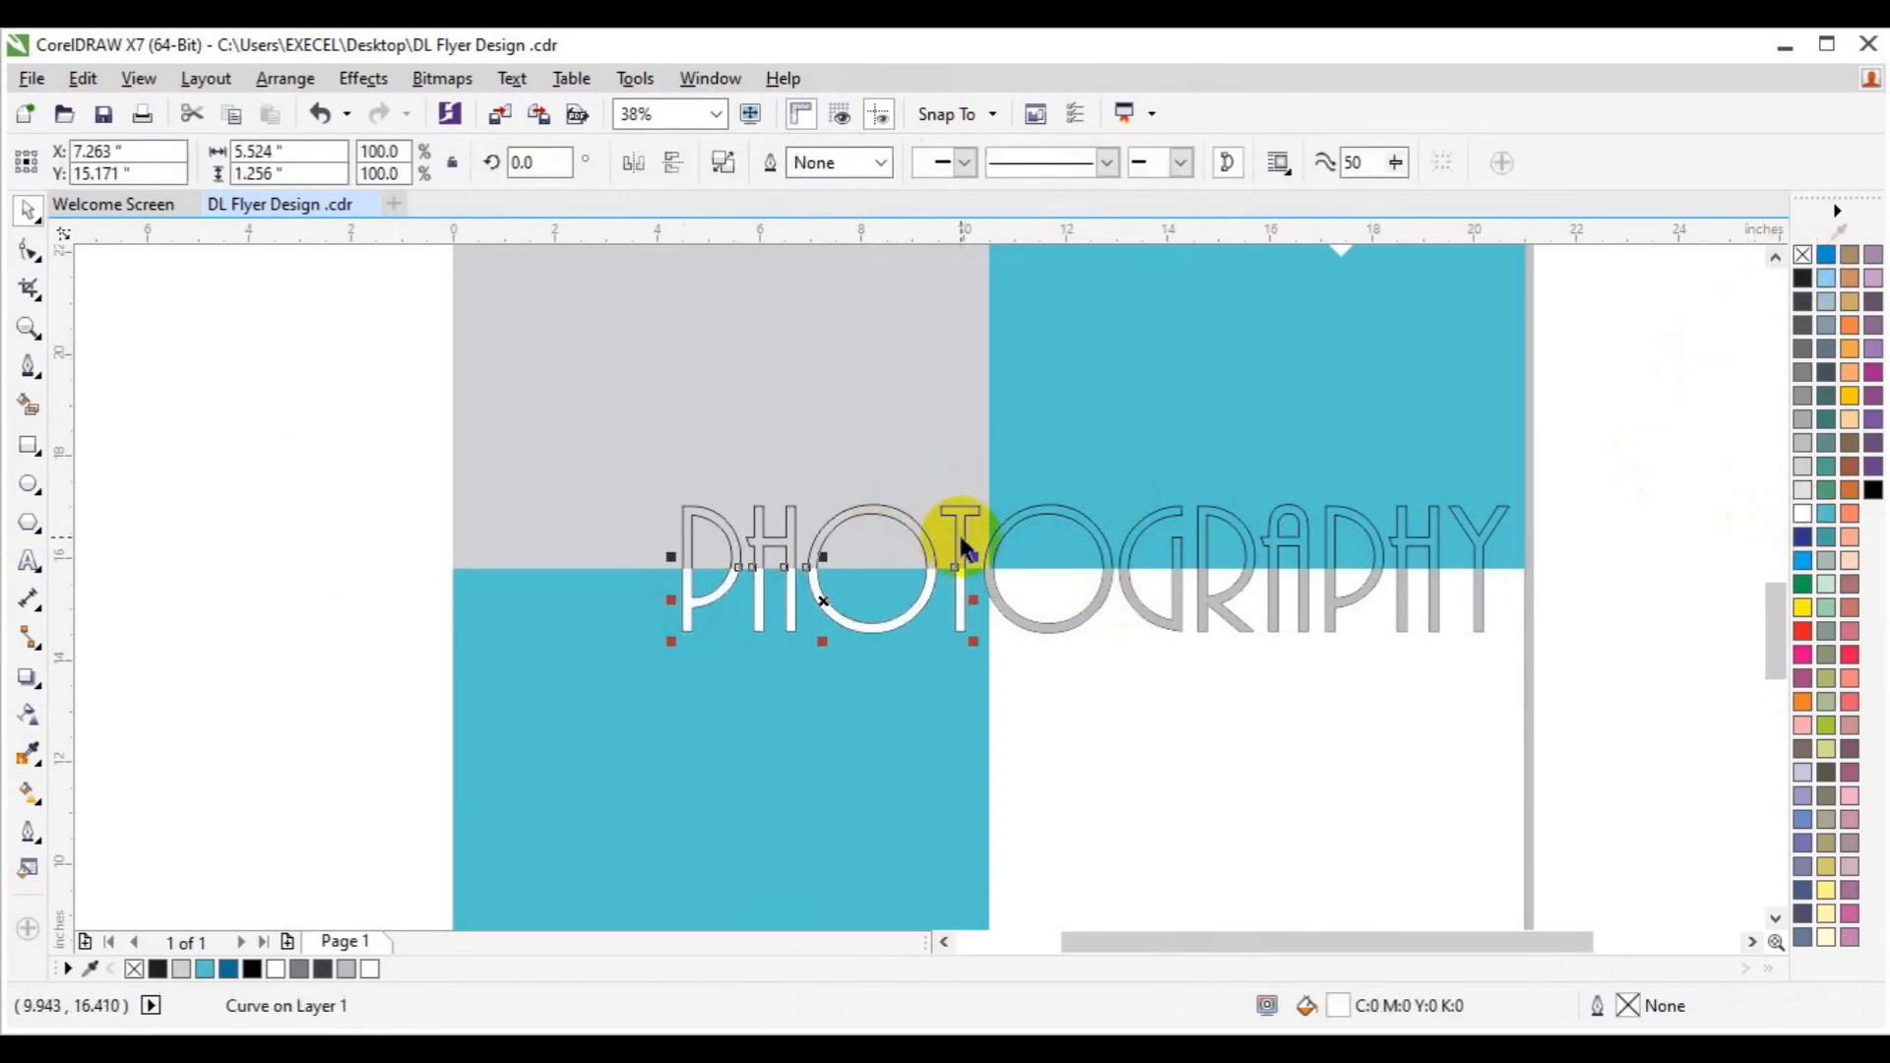
left_click(961, 532)
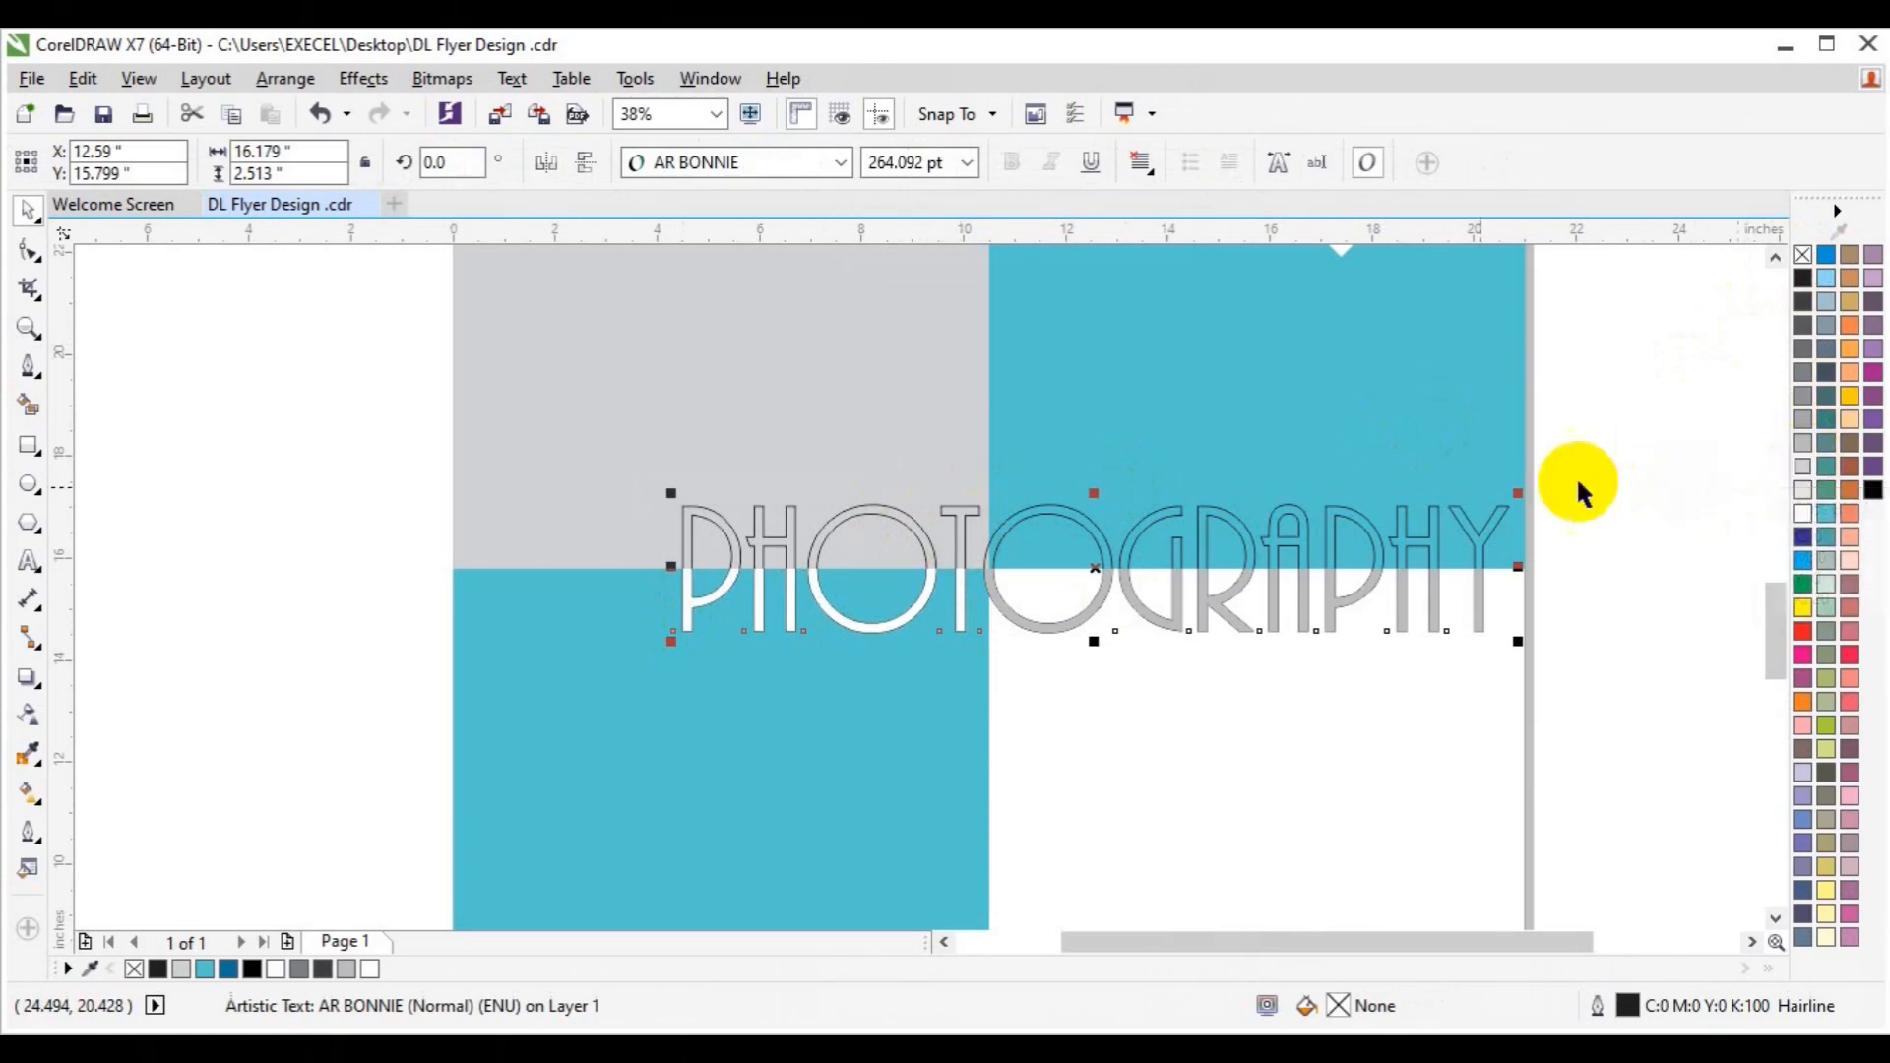
Draw a first rectangle over the upper PHOTO letters, then delete it.
left_click(28, 445)
left_click_drag(492, 457, 1002, 571)
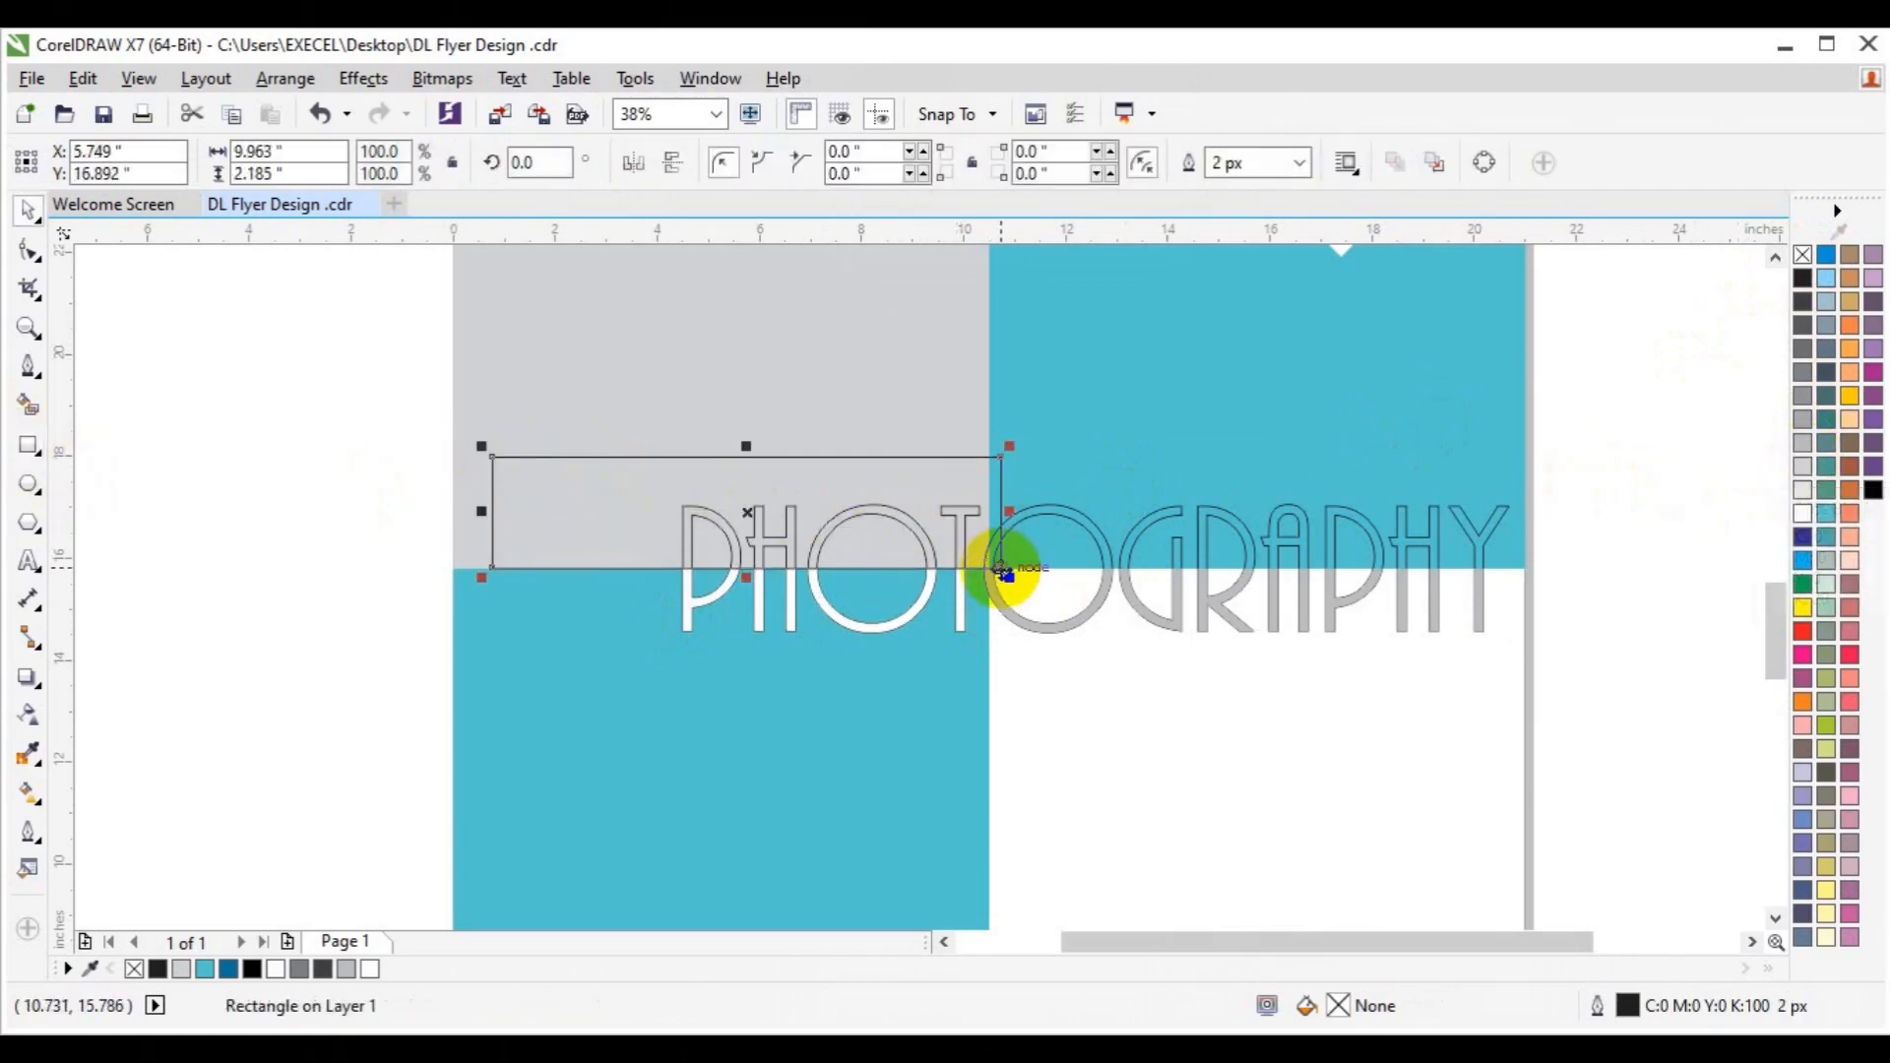
left_click(1091, 538, "shift")
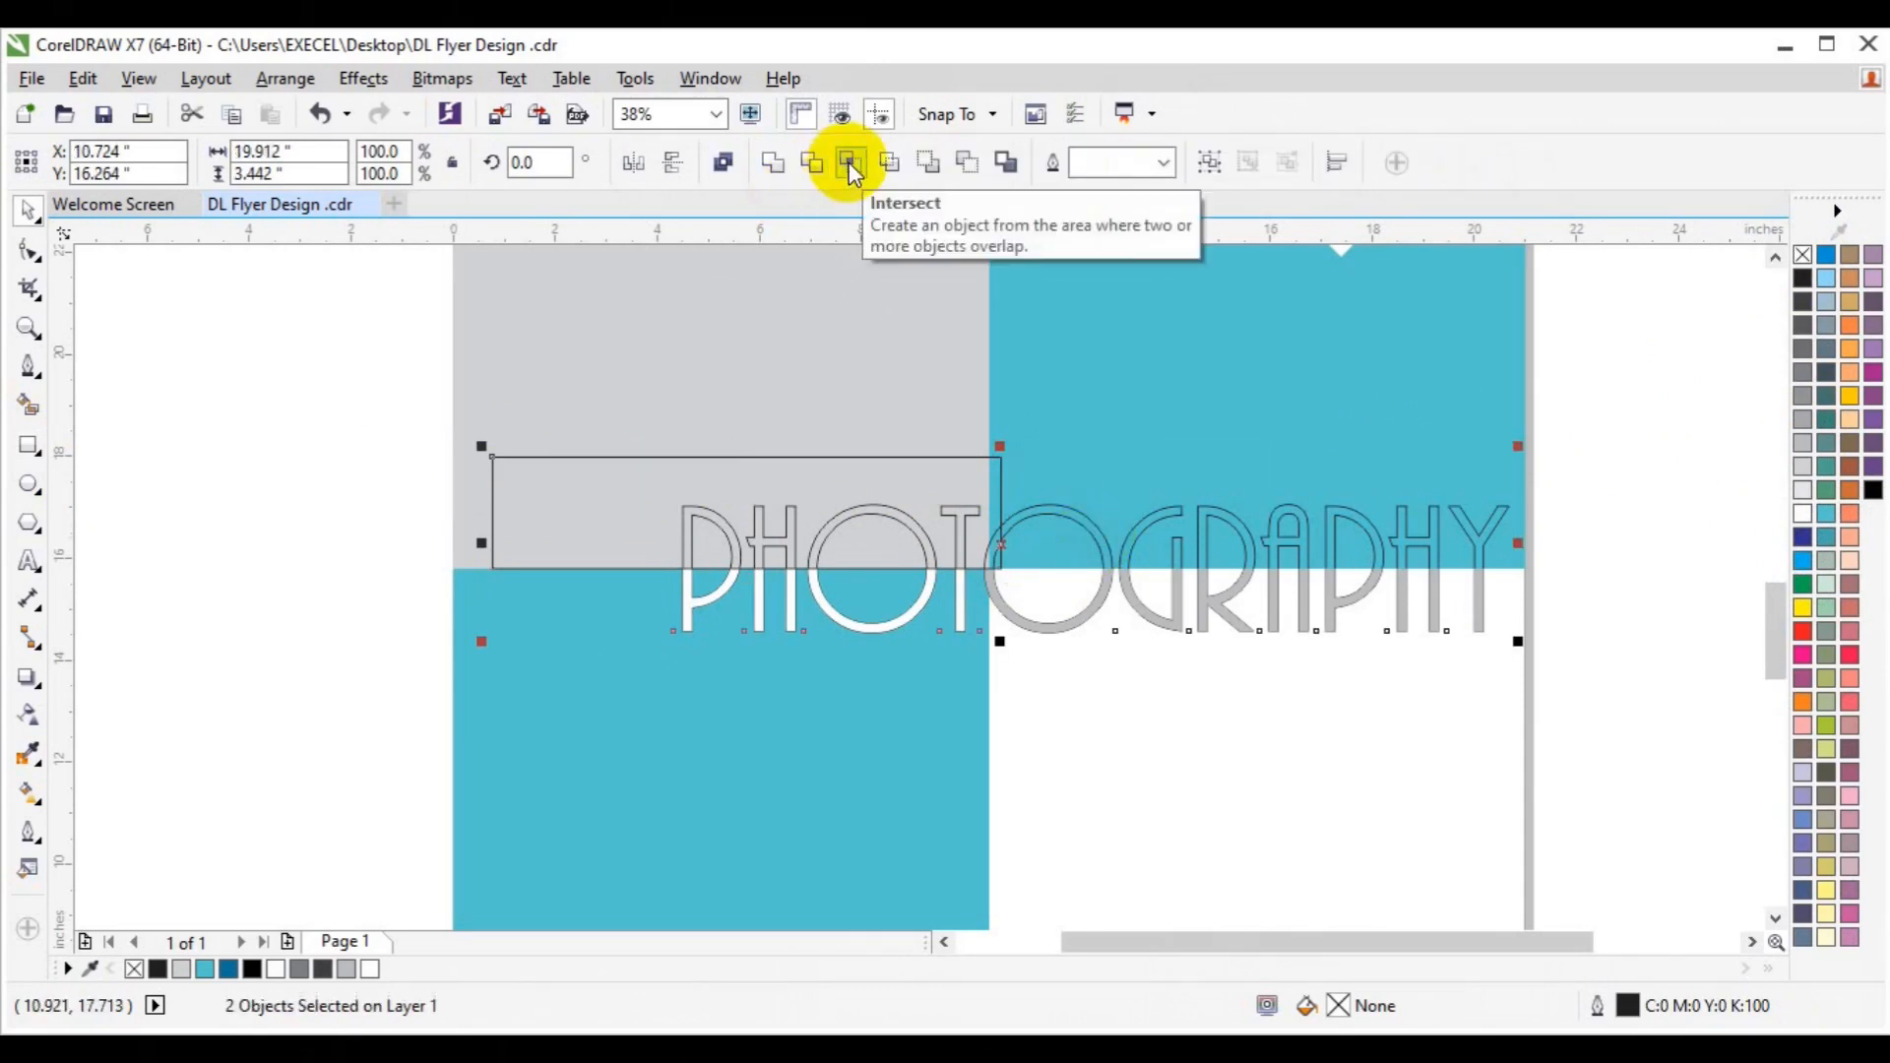
left_click(380, 463)
left_click(565, 473)
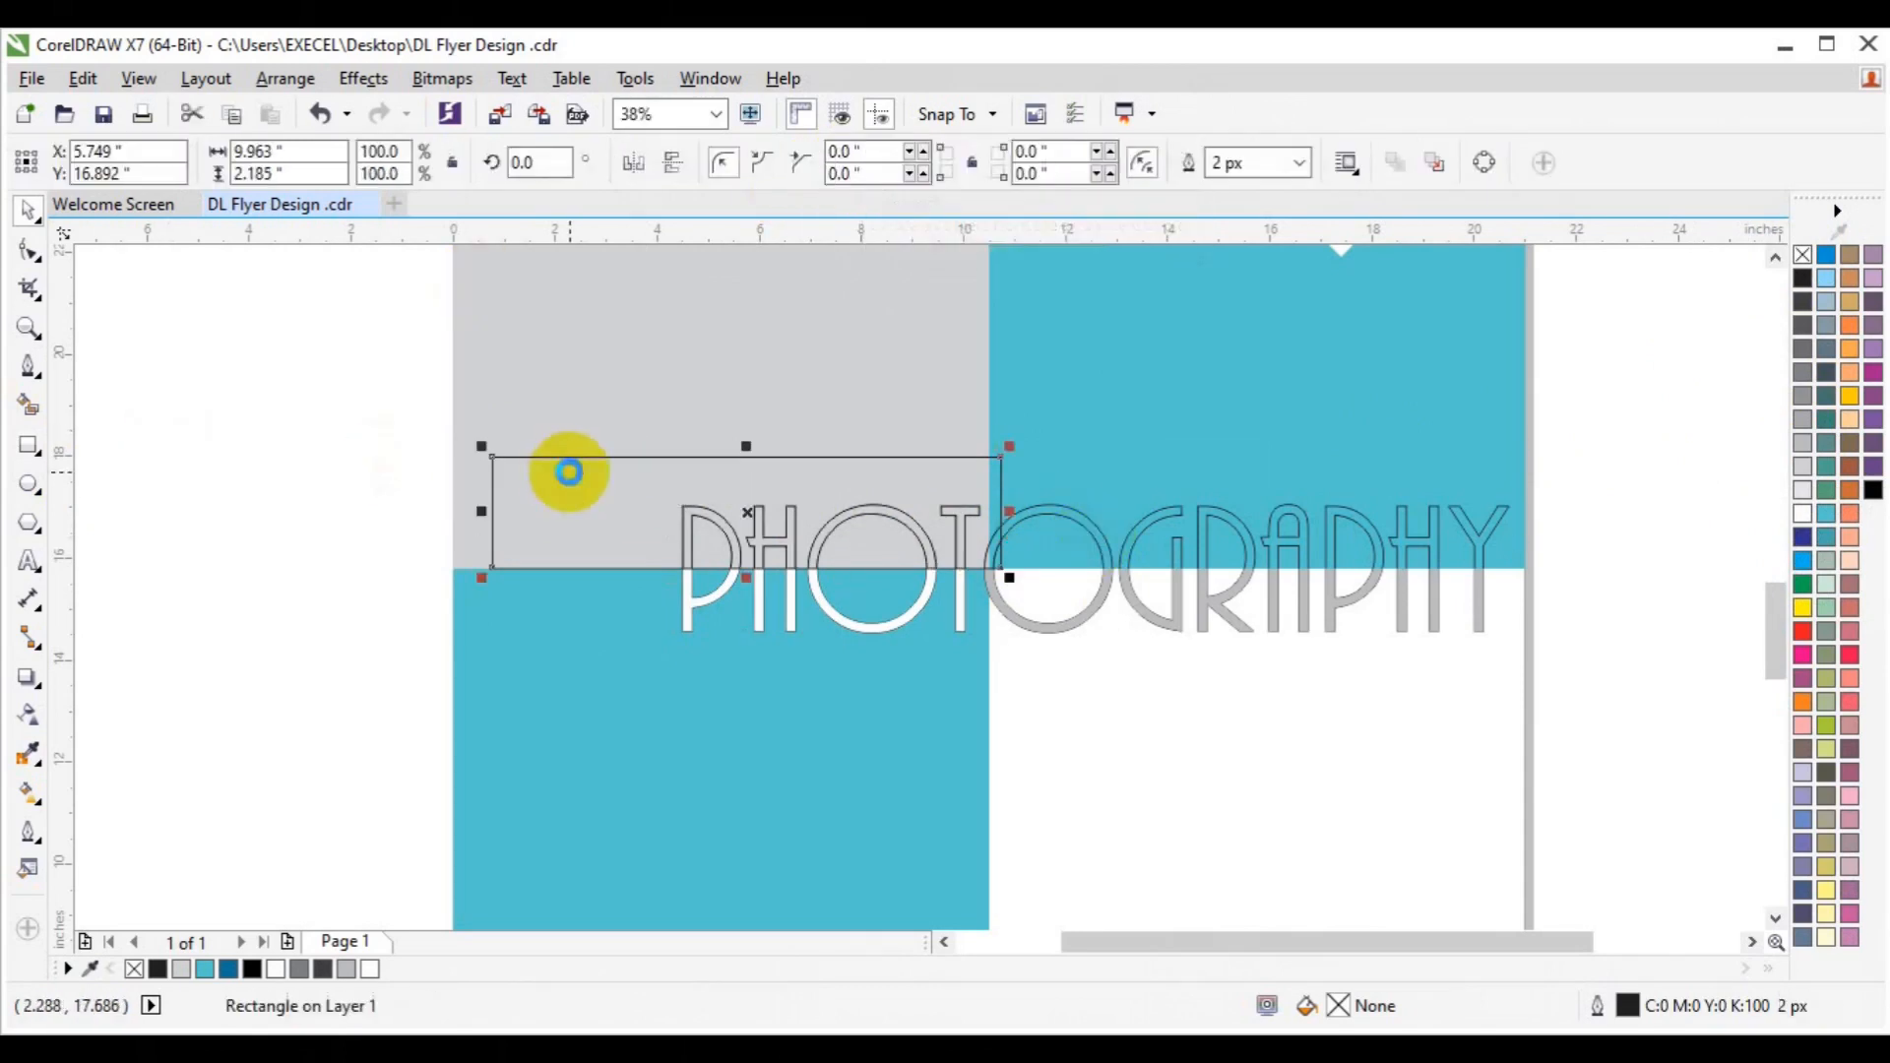
key("Delete")
Undo a trial grey fill and resize, then draw a wider 12.244 × 2.592-inch rectangle over upper PHOTO.
left_click(717, 532)
left_click(730, 539)
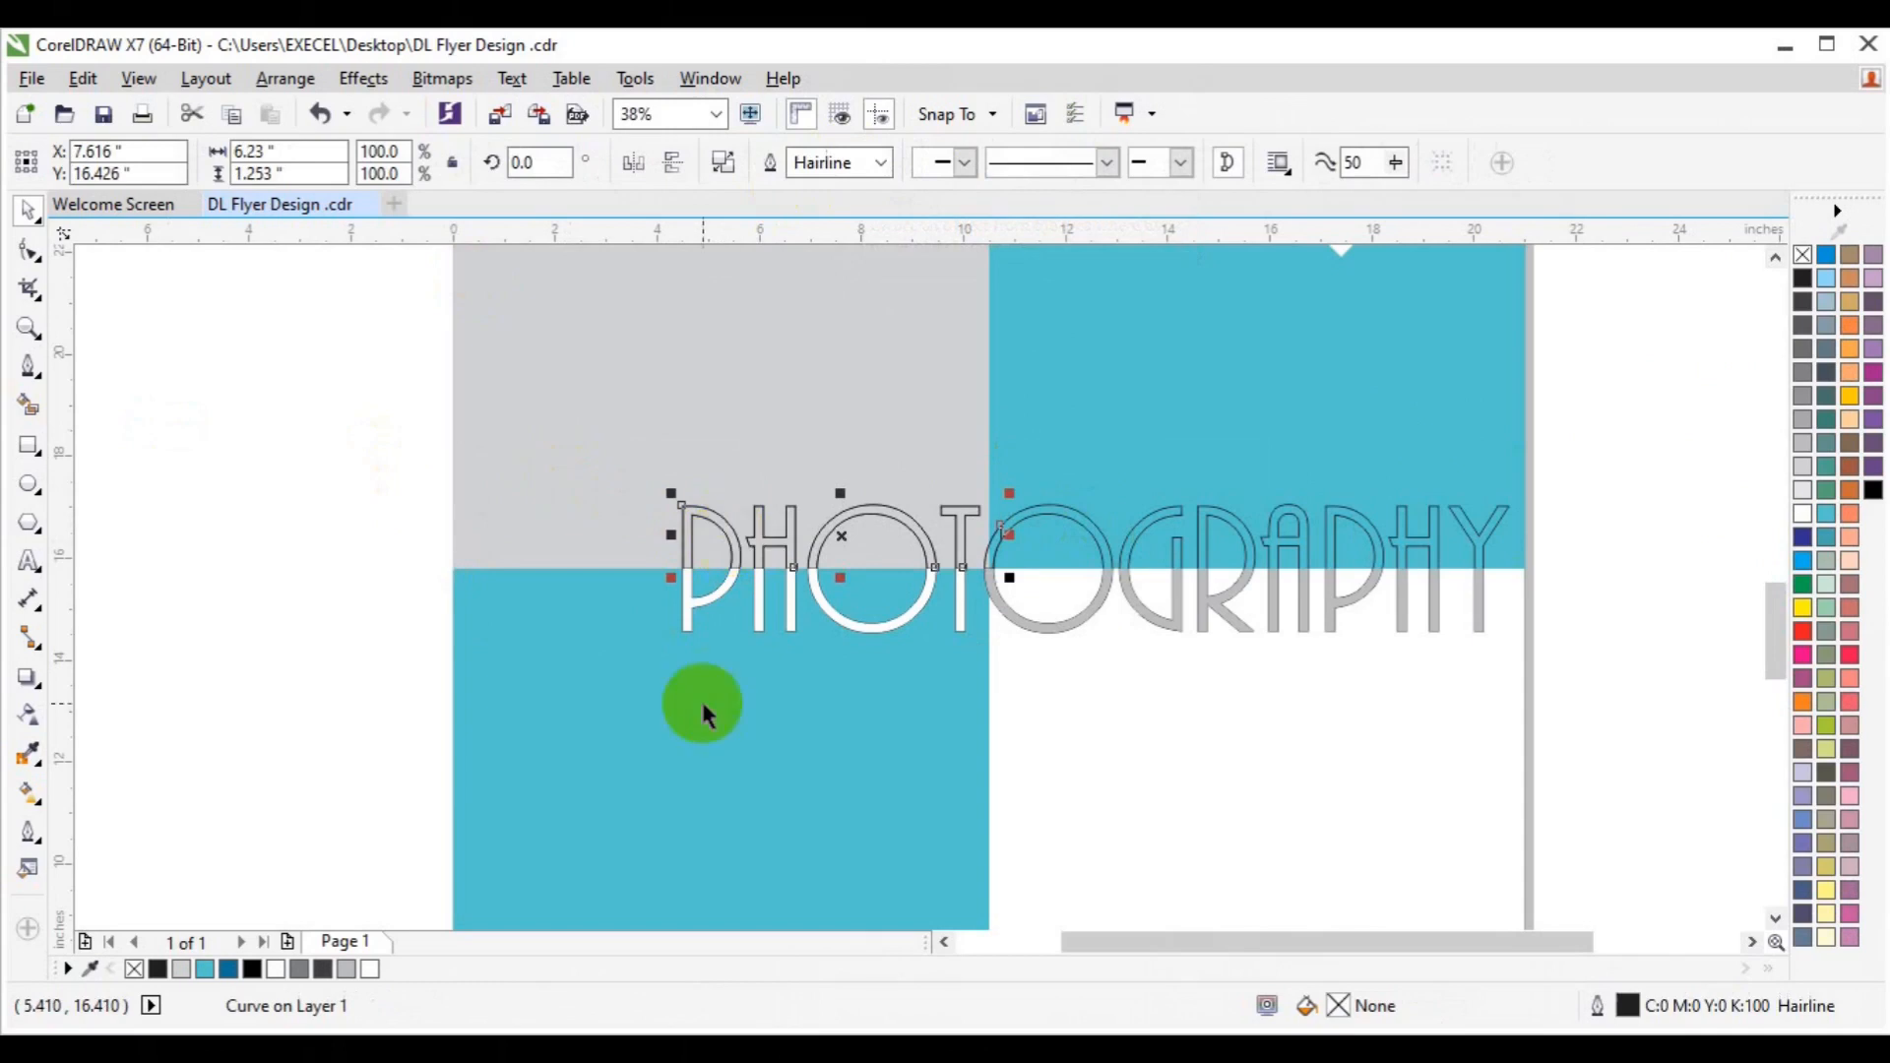
left_click(299, 969)
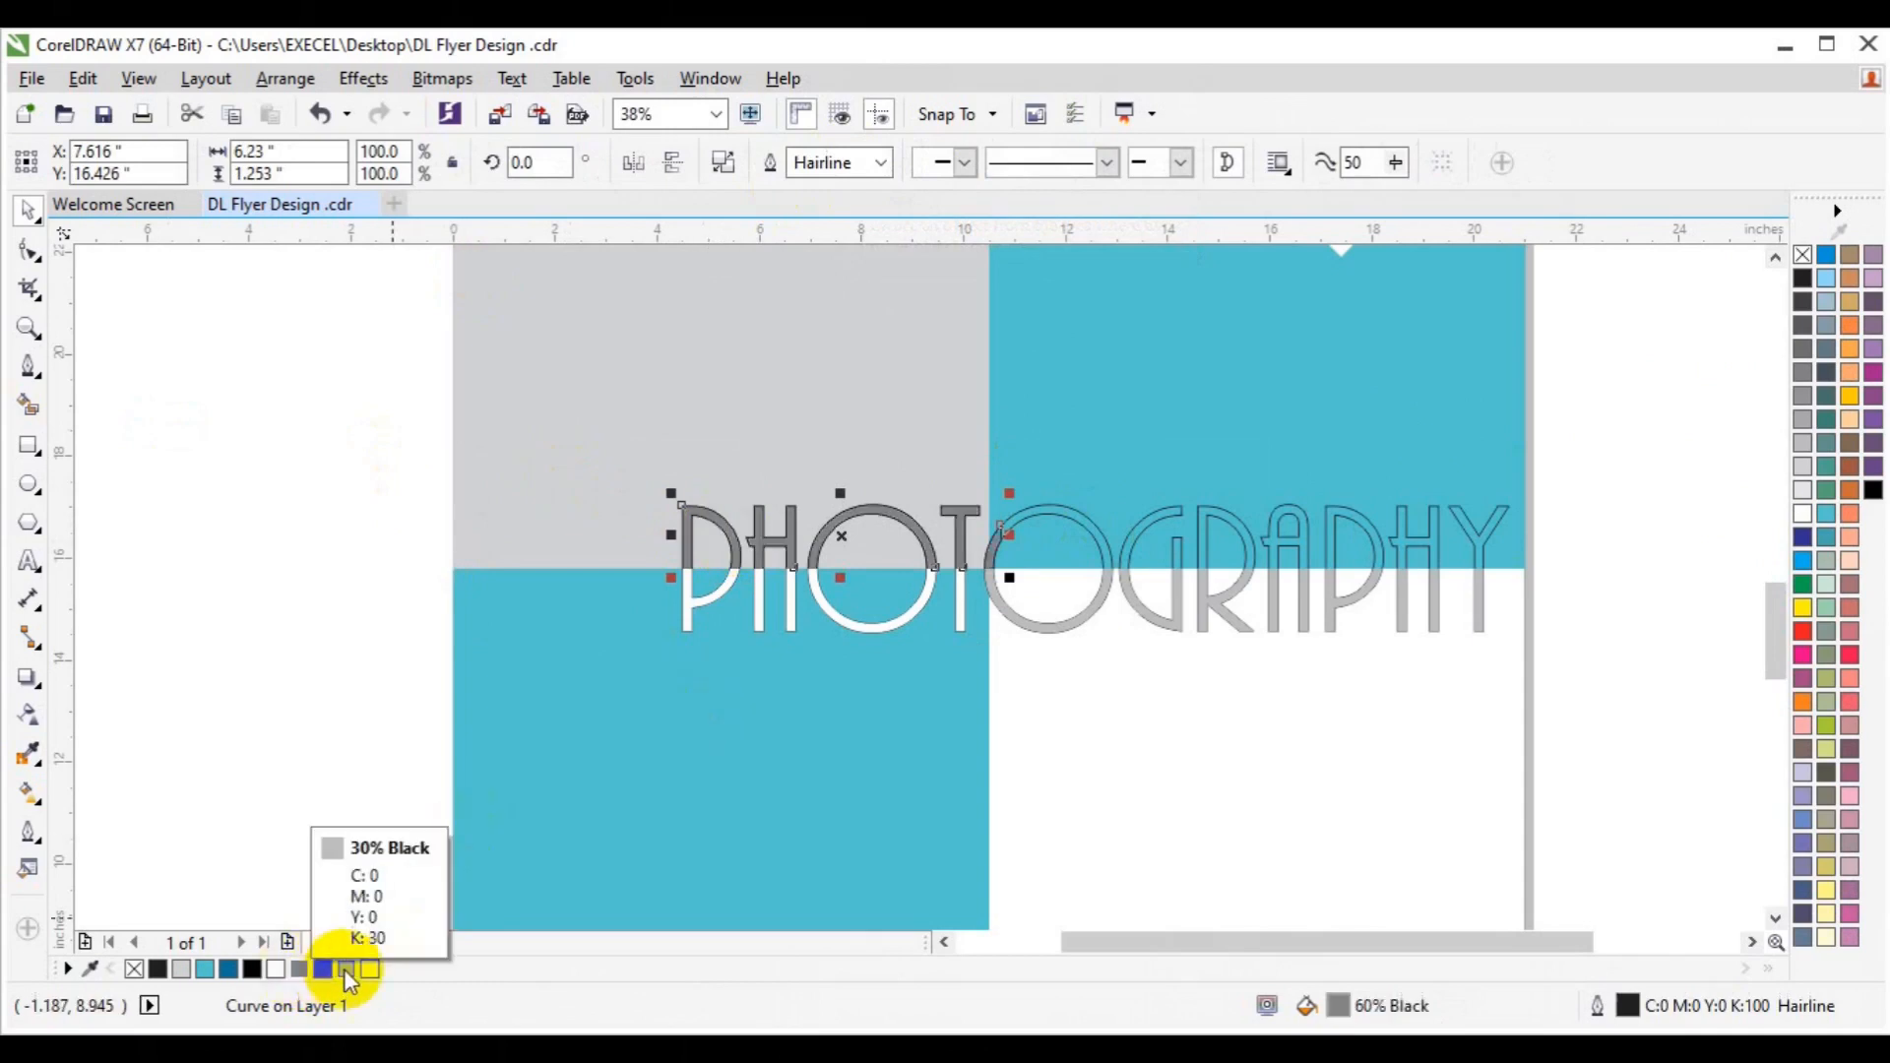
key("ctrl+z")
key("ctrl+z")
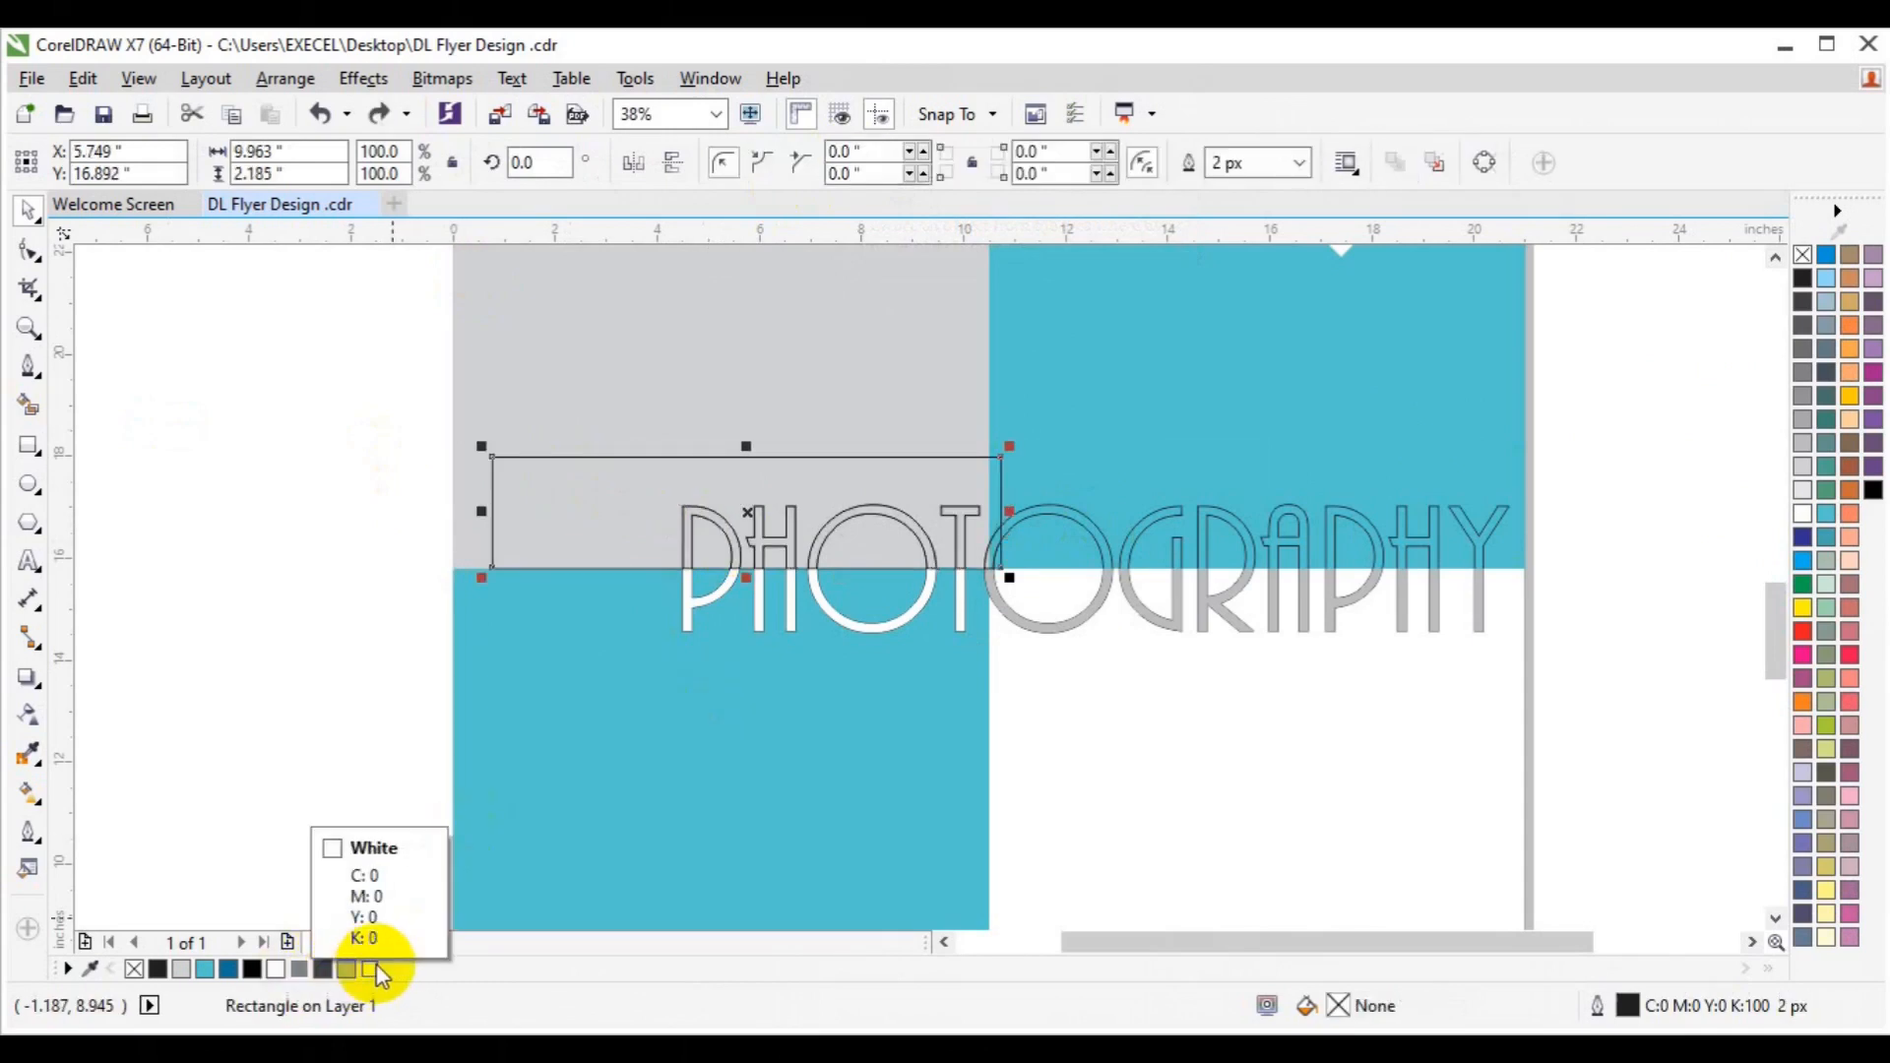
left_click_drag(1009, 511, 987, 511)
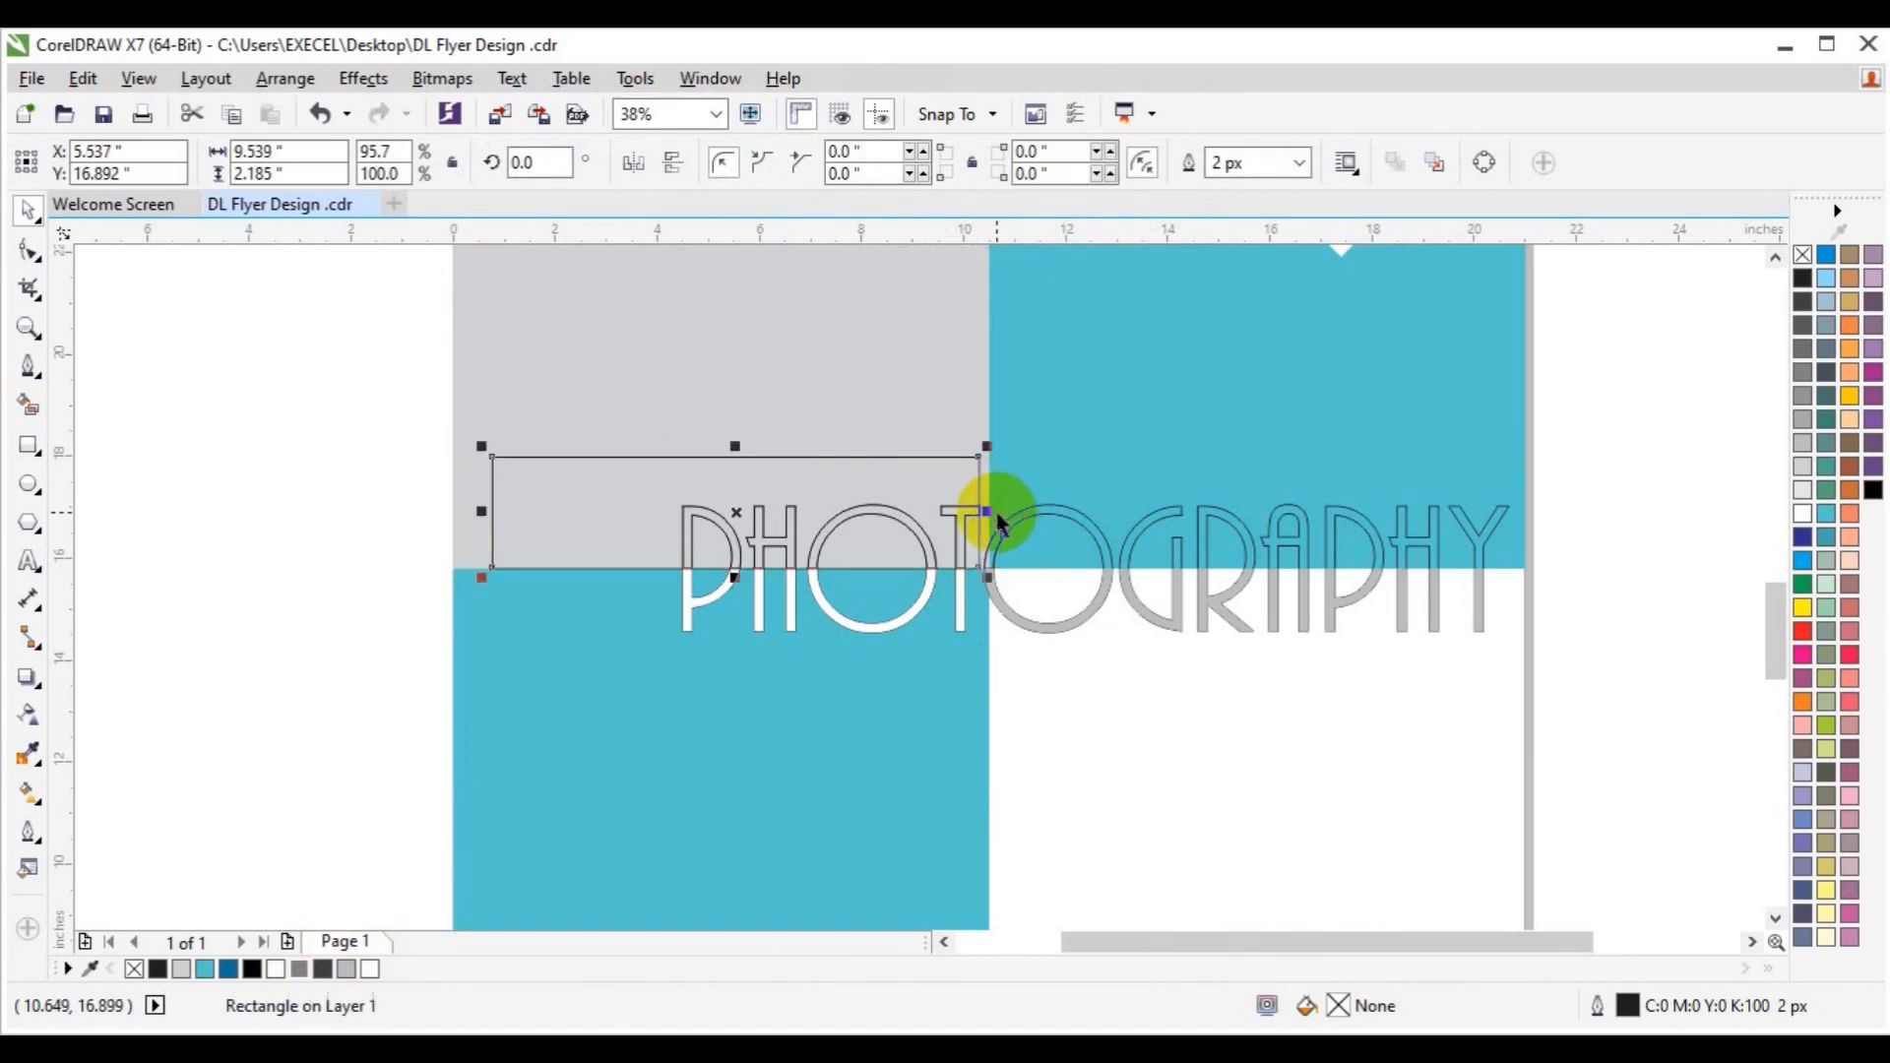
key("ctrl+z")
key("ctrl+z")
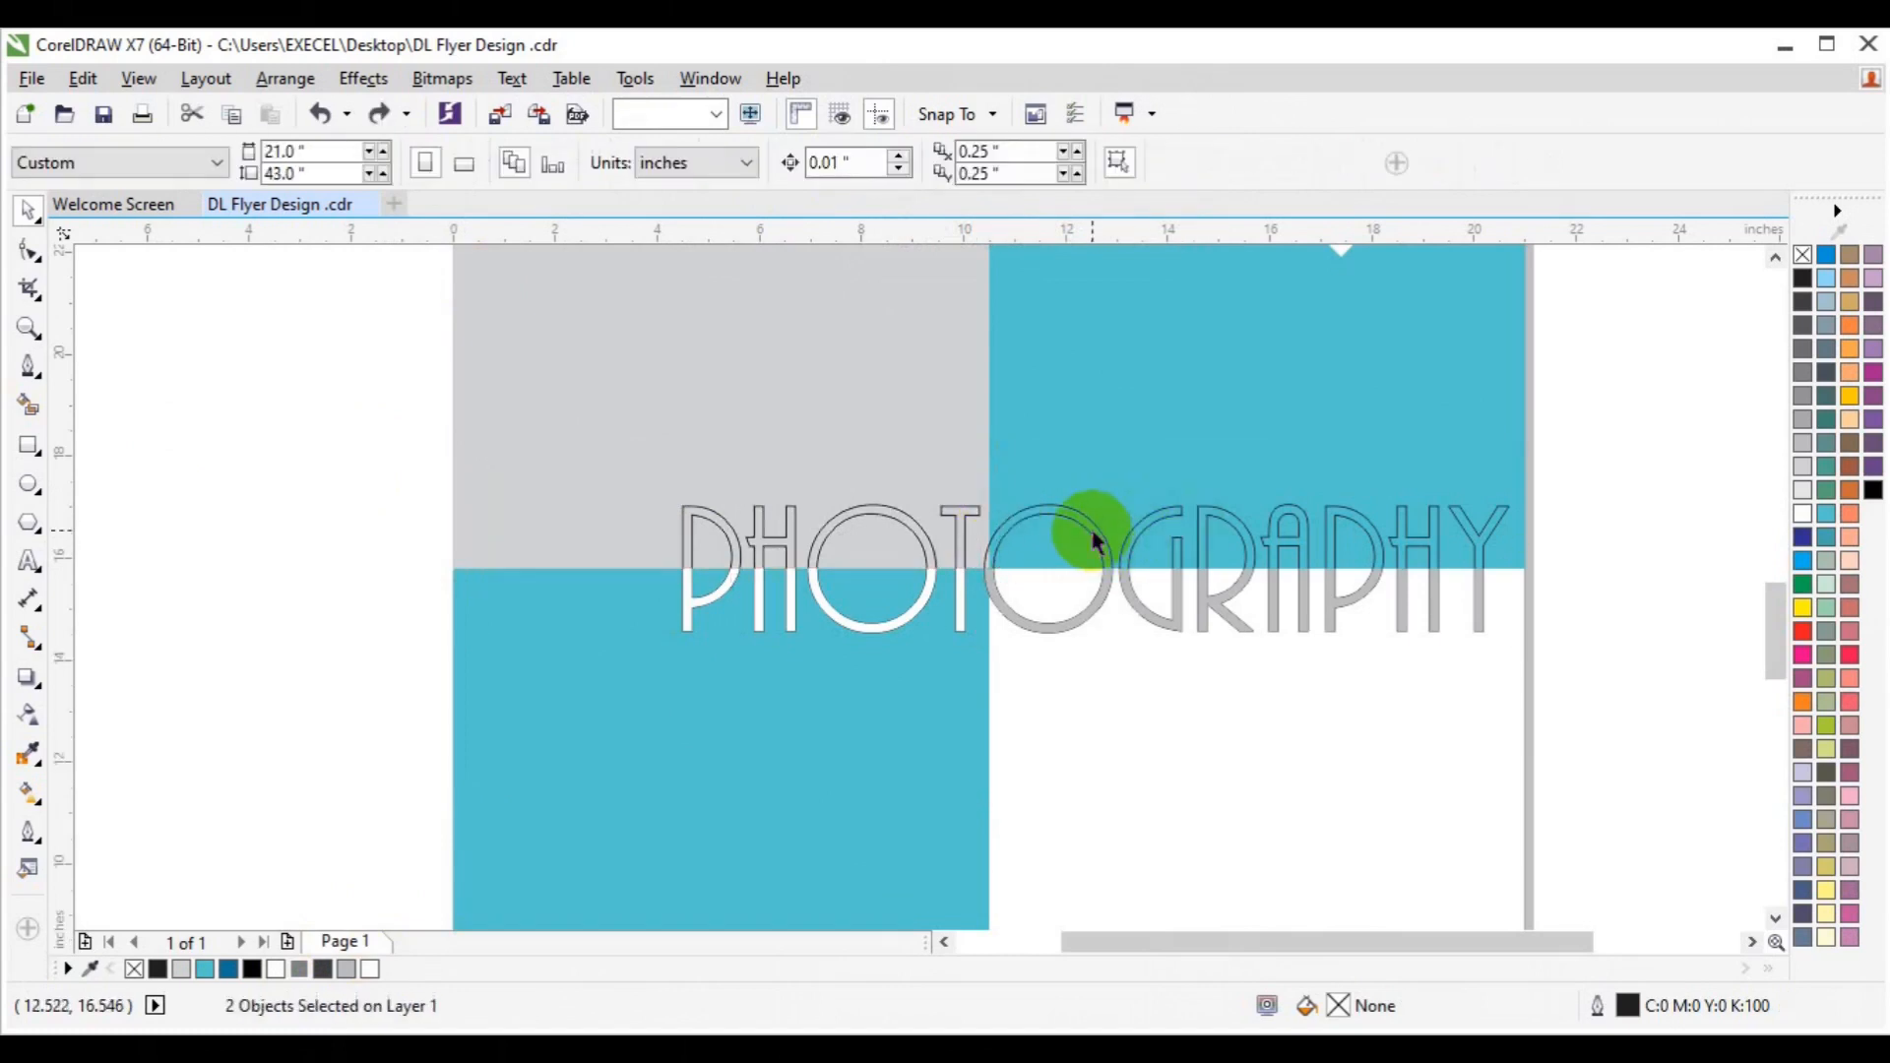
left_click(30, 445)
left_click_drag(359, 437, 975, 564)
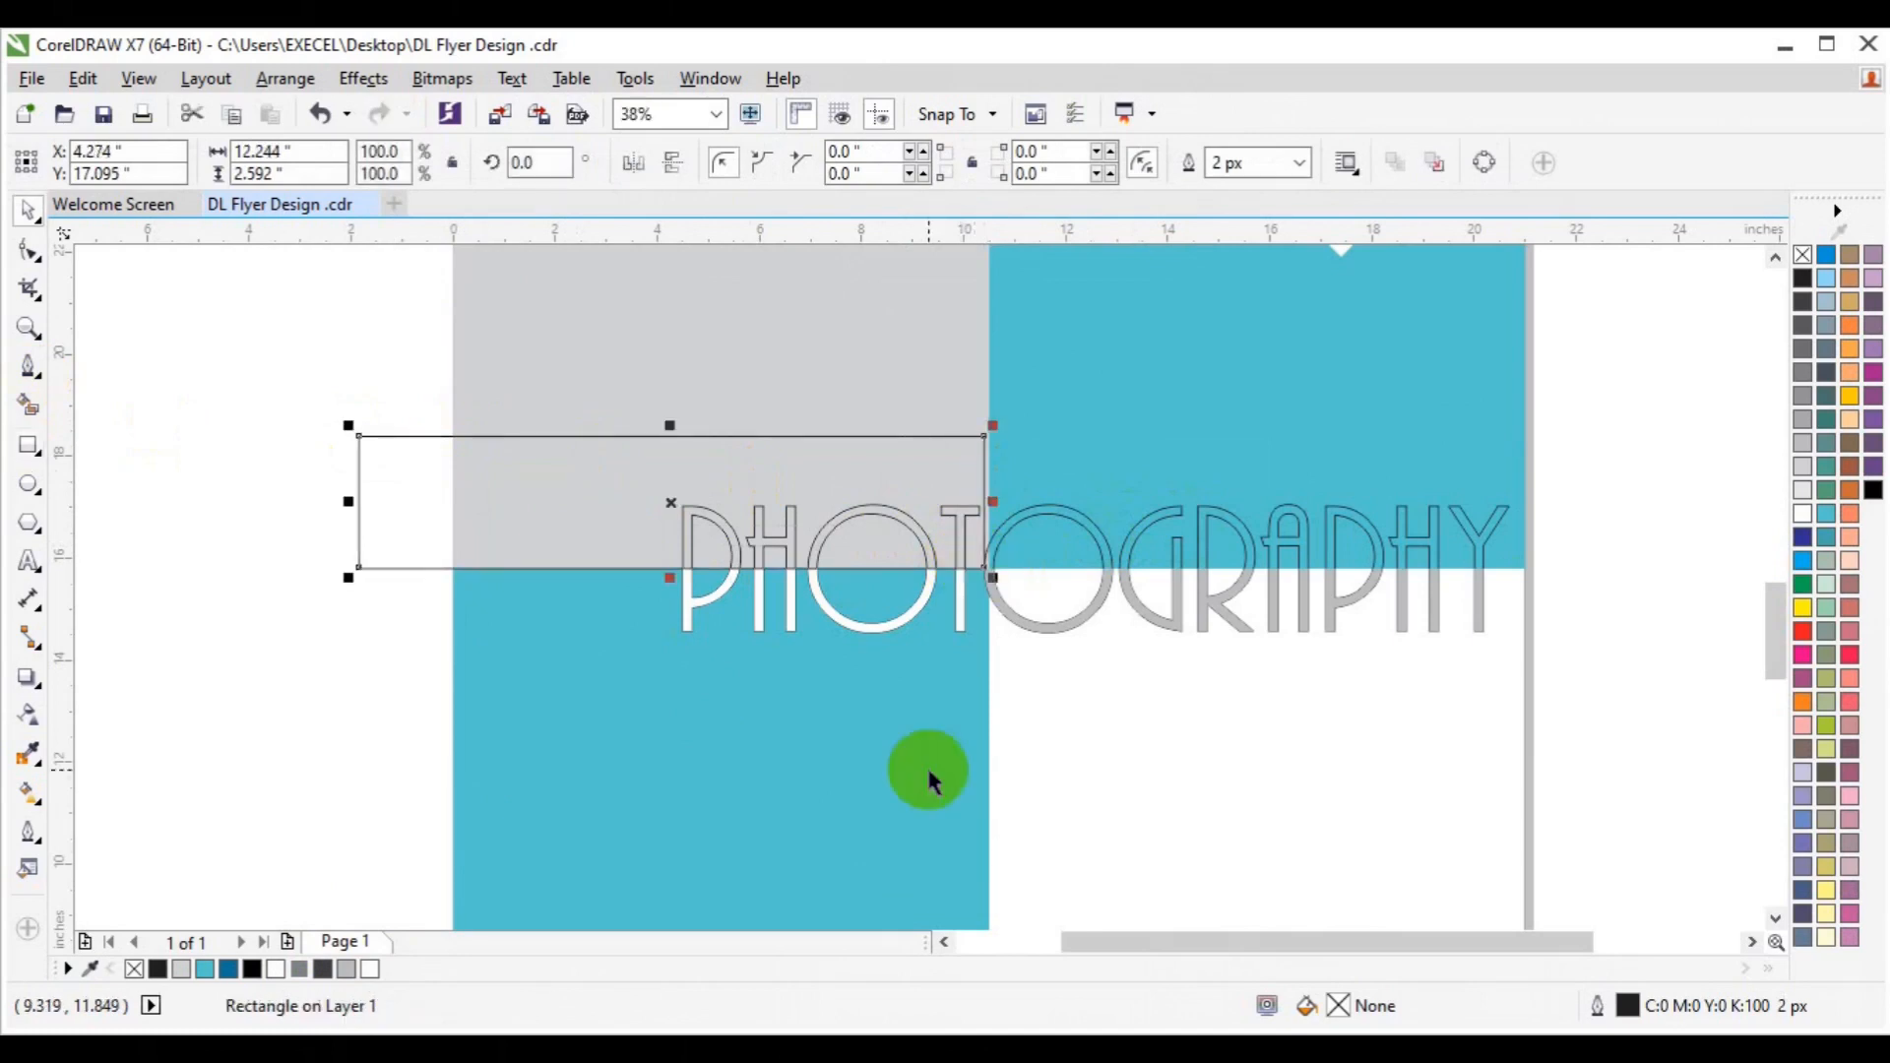
Trim the PHOTOGRAPHY text with the rectangle, then delete the cutting rectangle.
left_click(1105, 535, "shift")
left_click(830, 170)
left_click(400, 476)
key("Delete")
Fill the upper PHOTO piece grey, settling on 30% Black.
left_click(763, 544)
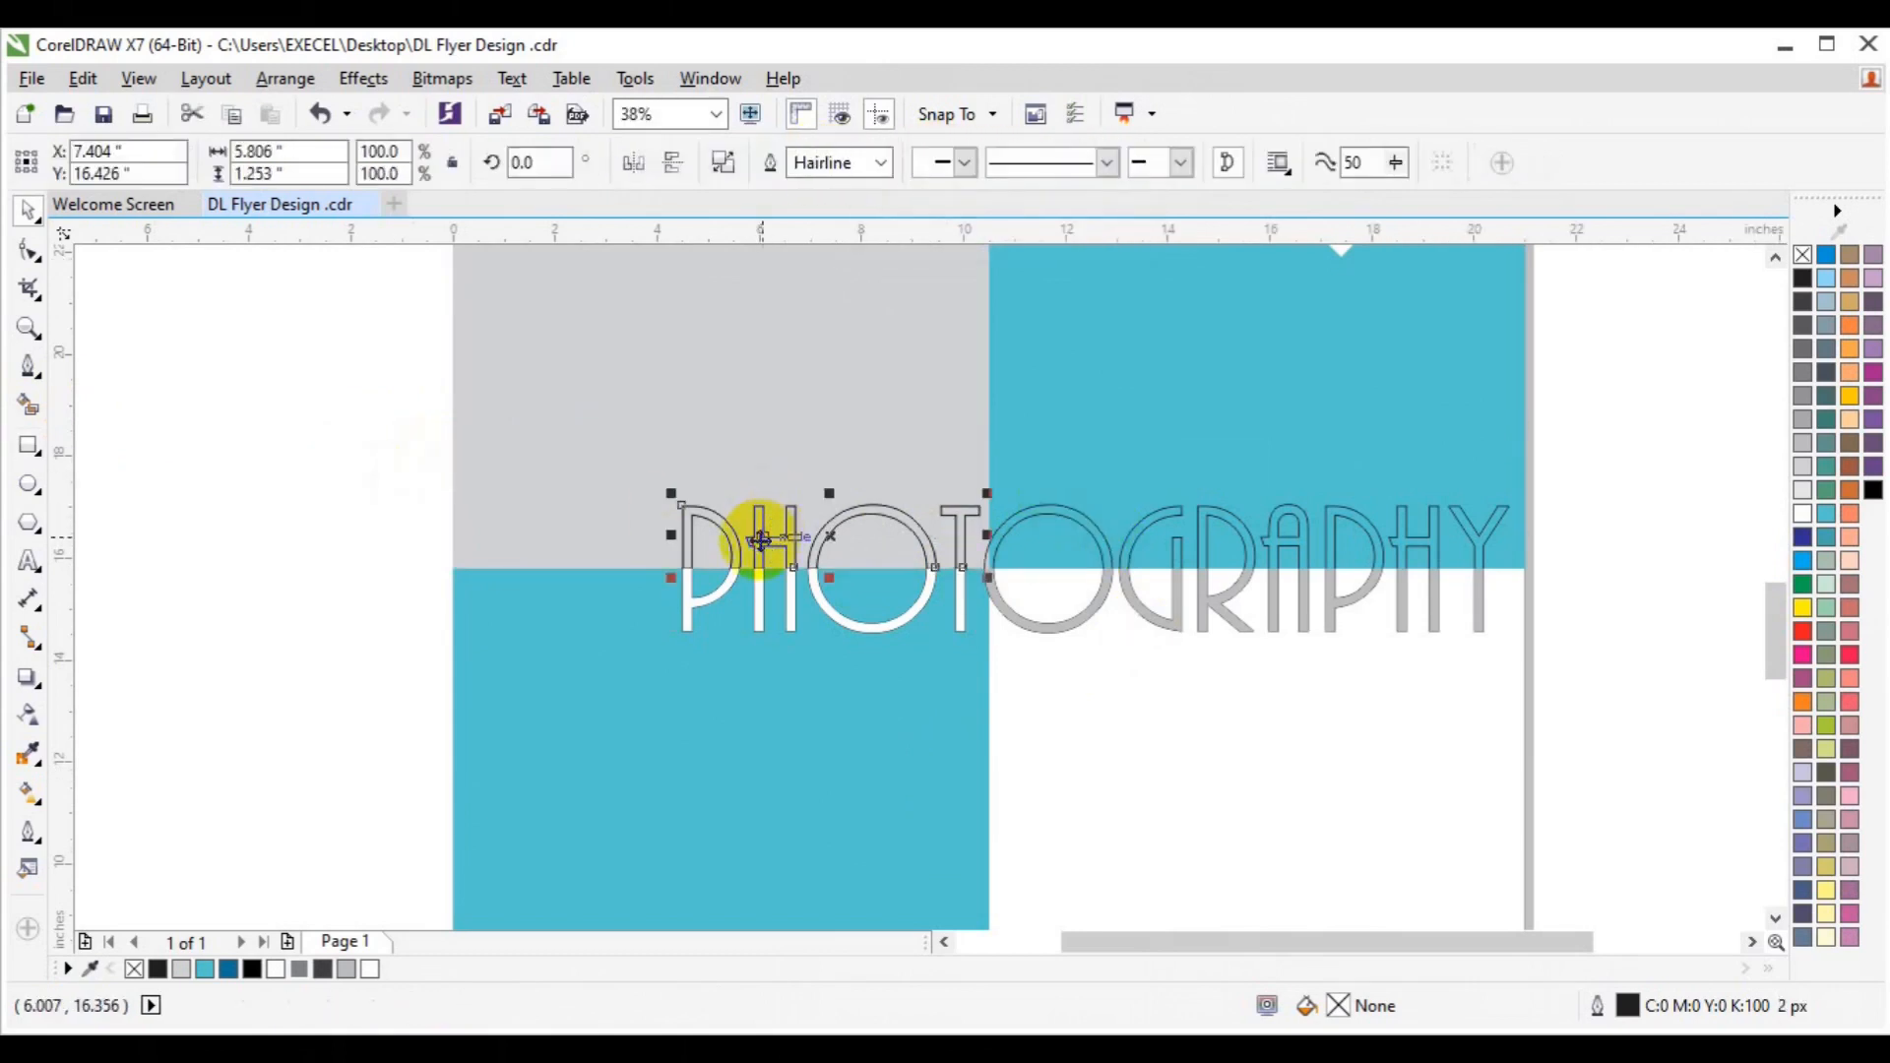
left_click(36, 751)
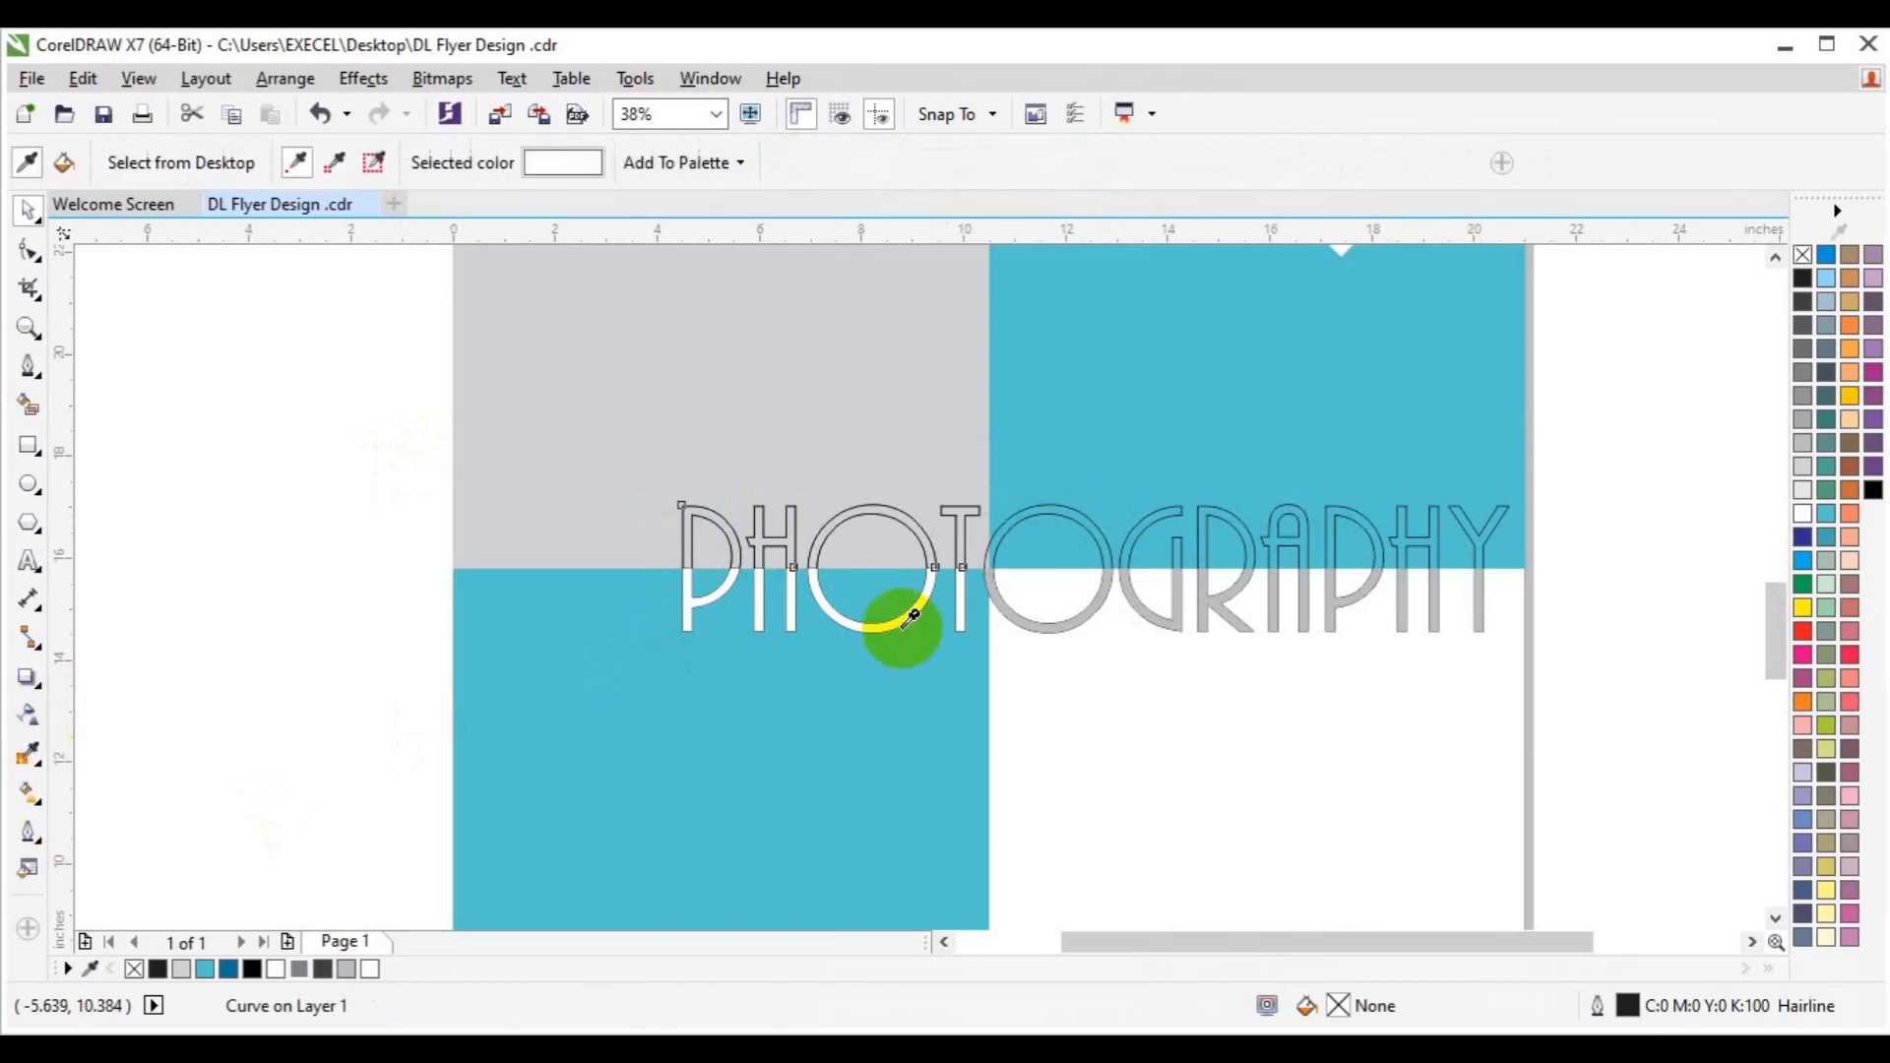
left_click(825, 540)
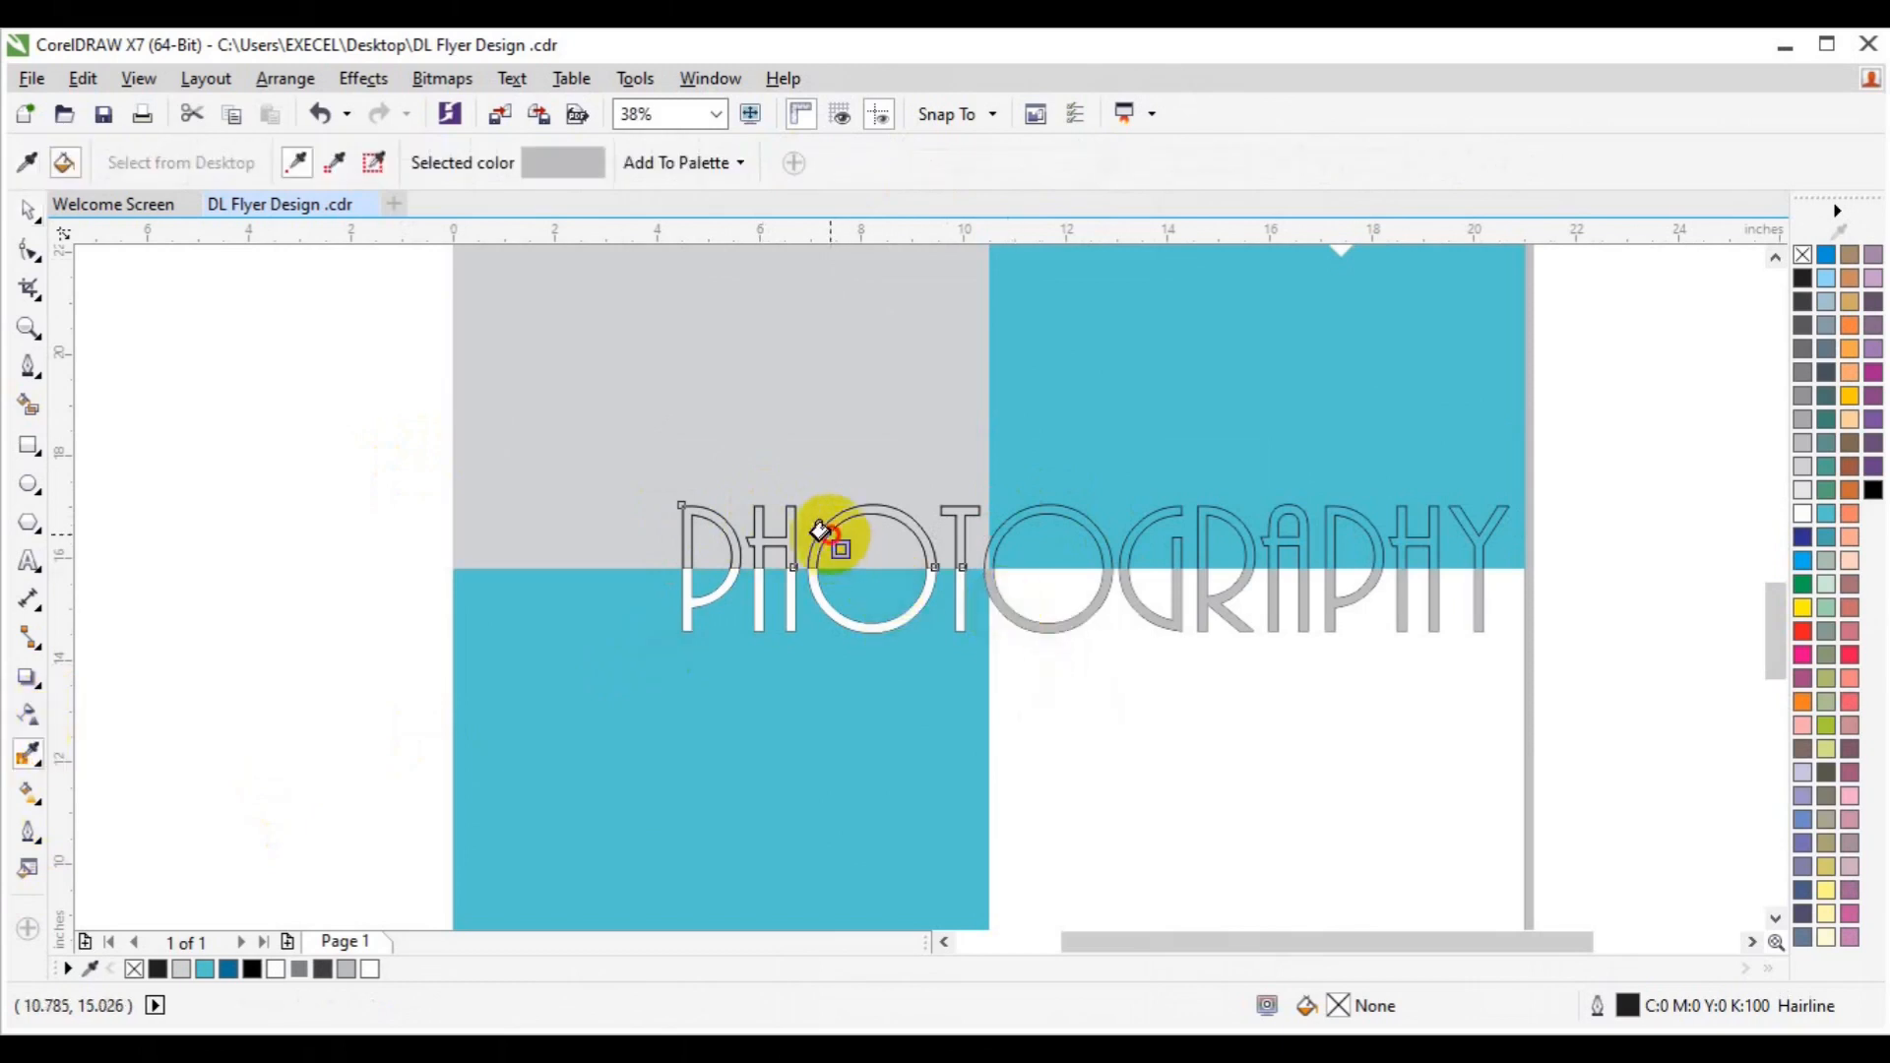
left_click(819, 532)
key("space")
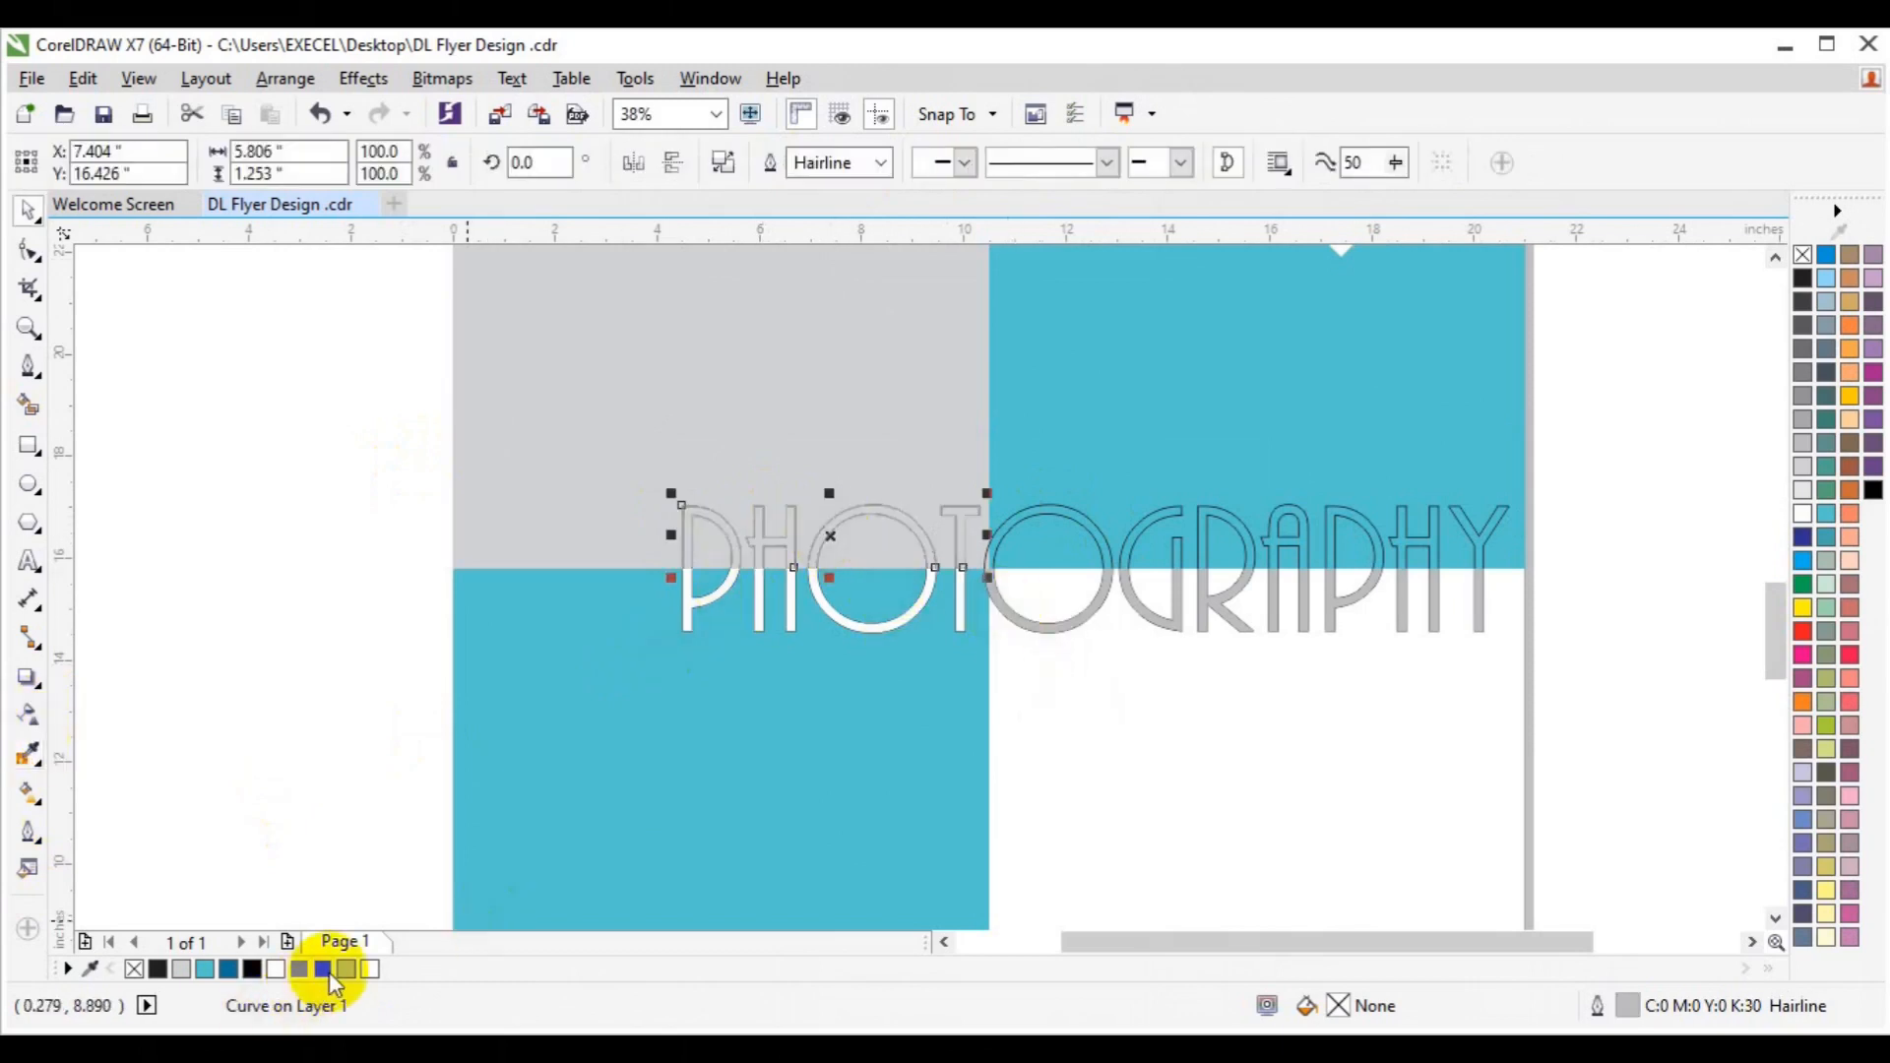
left_click(345, 970)
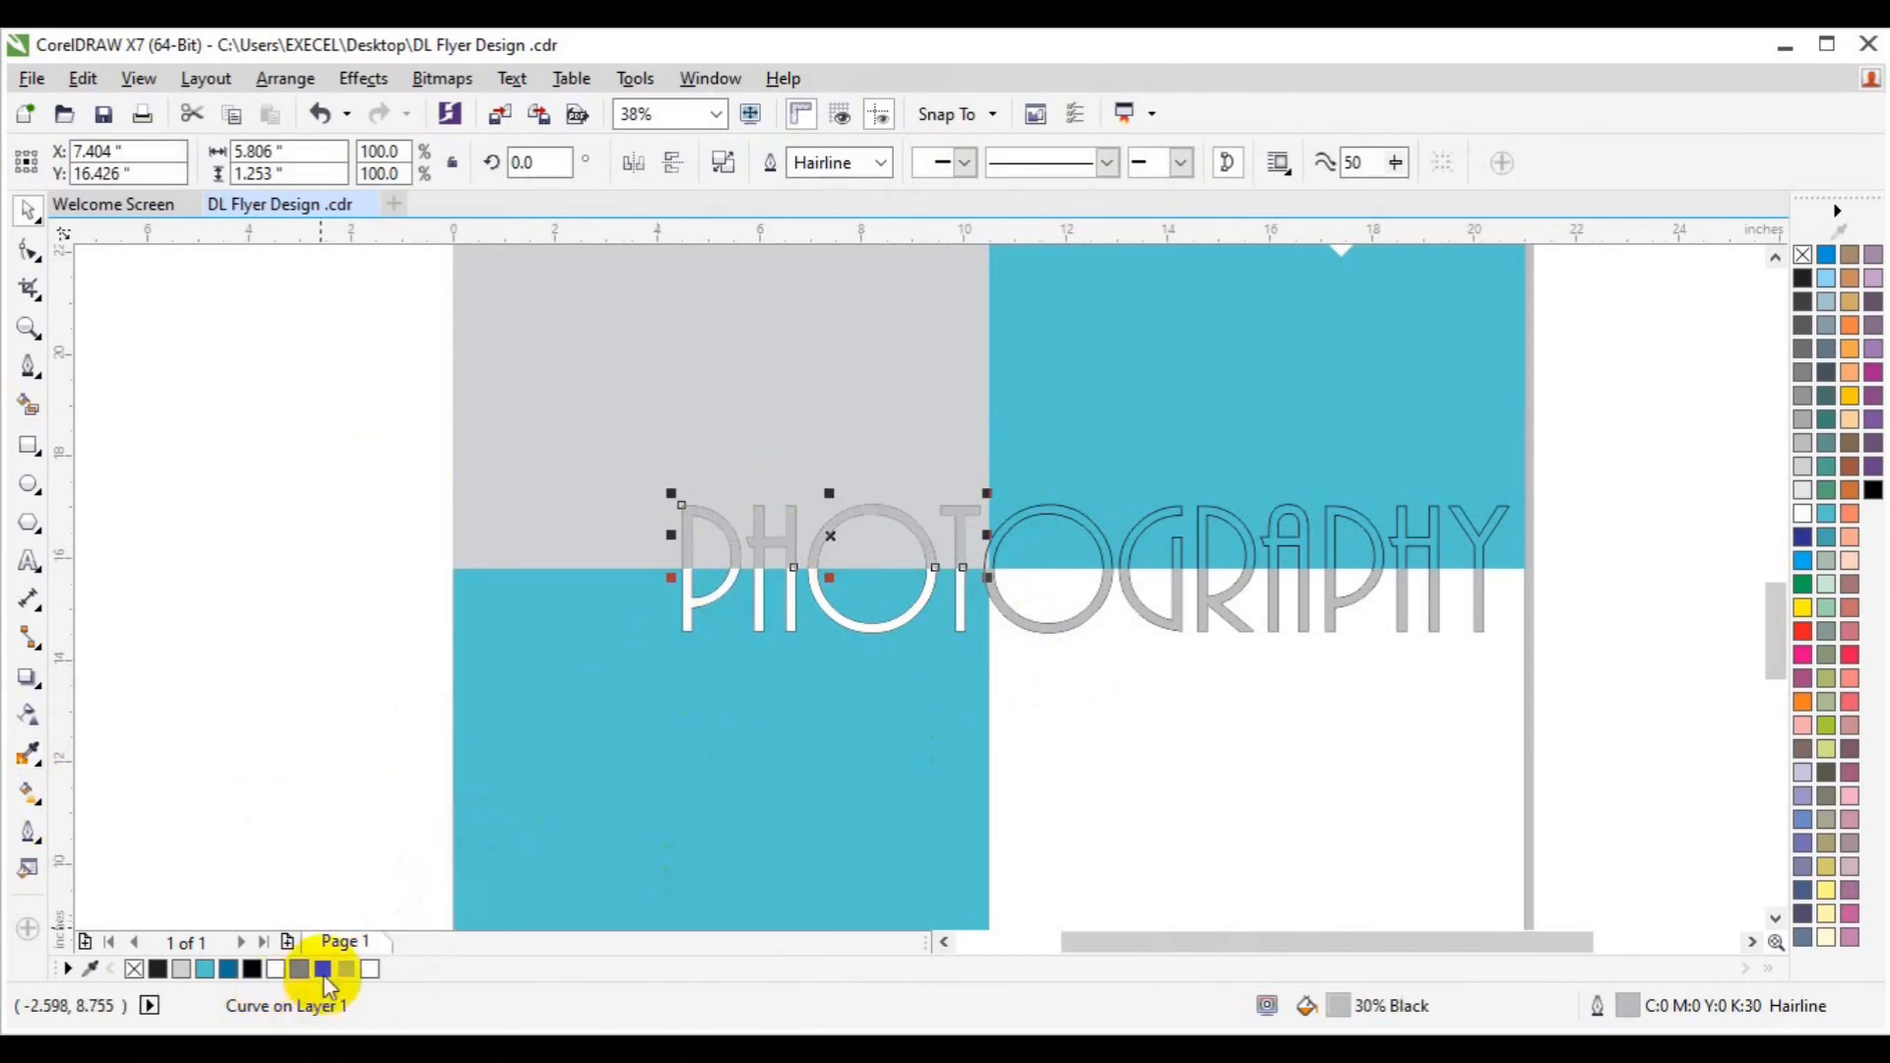
left_click(300, 971)
left_click(264, 512)
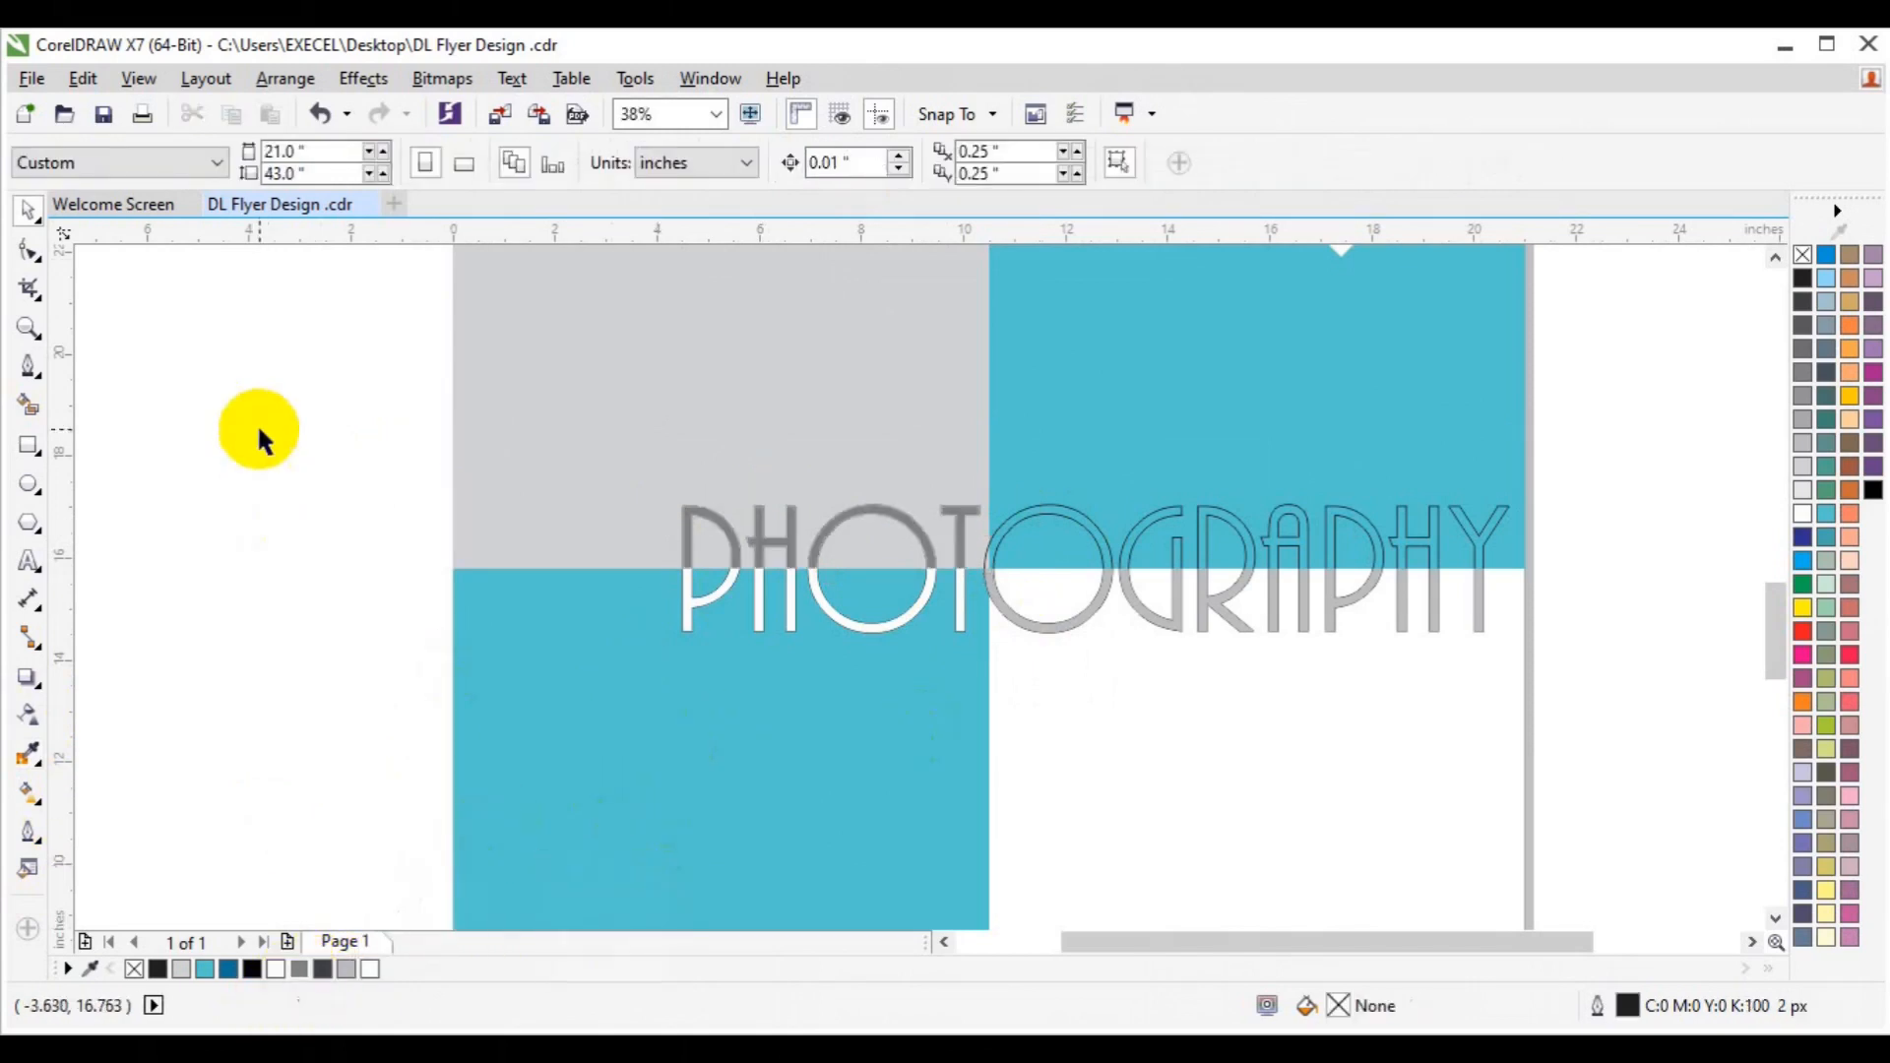
Group the headline pieces, nudge them slightly left, then ungroup them again.
left_click(1081, 508)
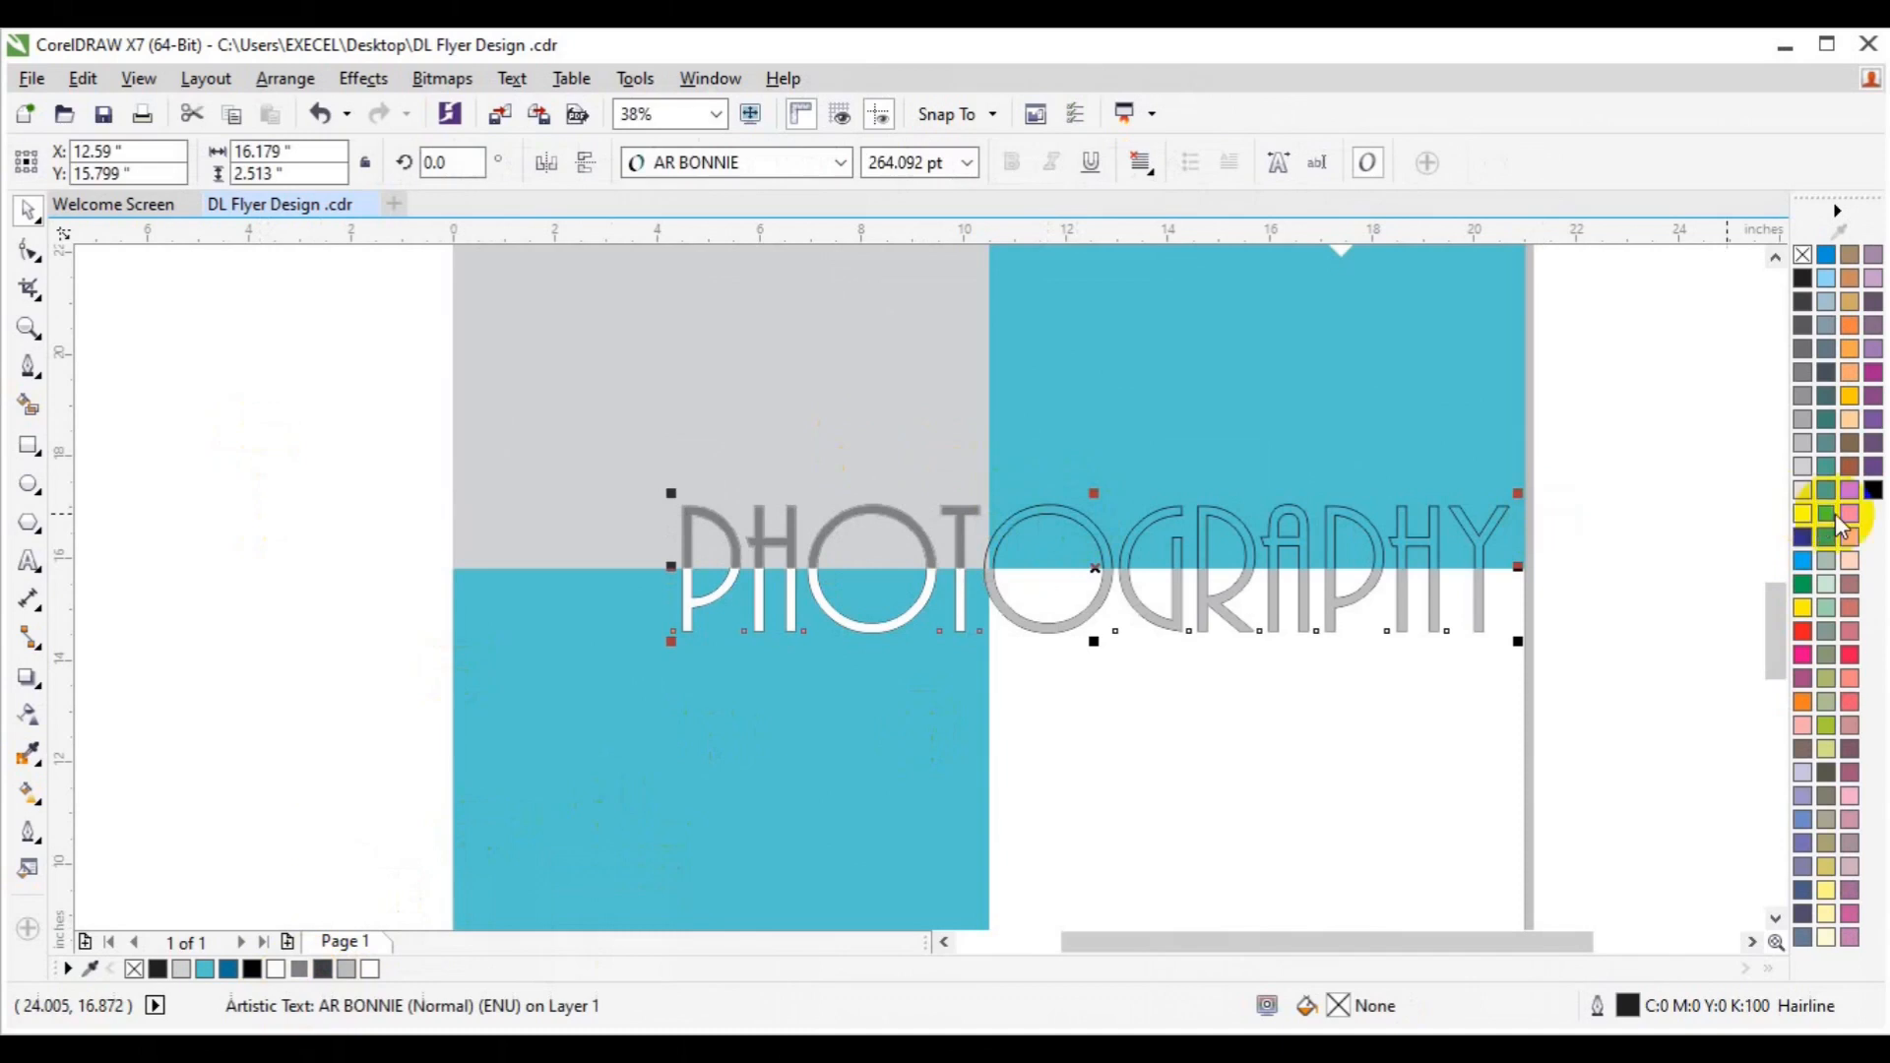
left_click(1803, 513)
left_click_drag(1628, 455, 578, 739)
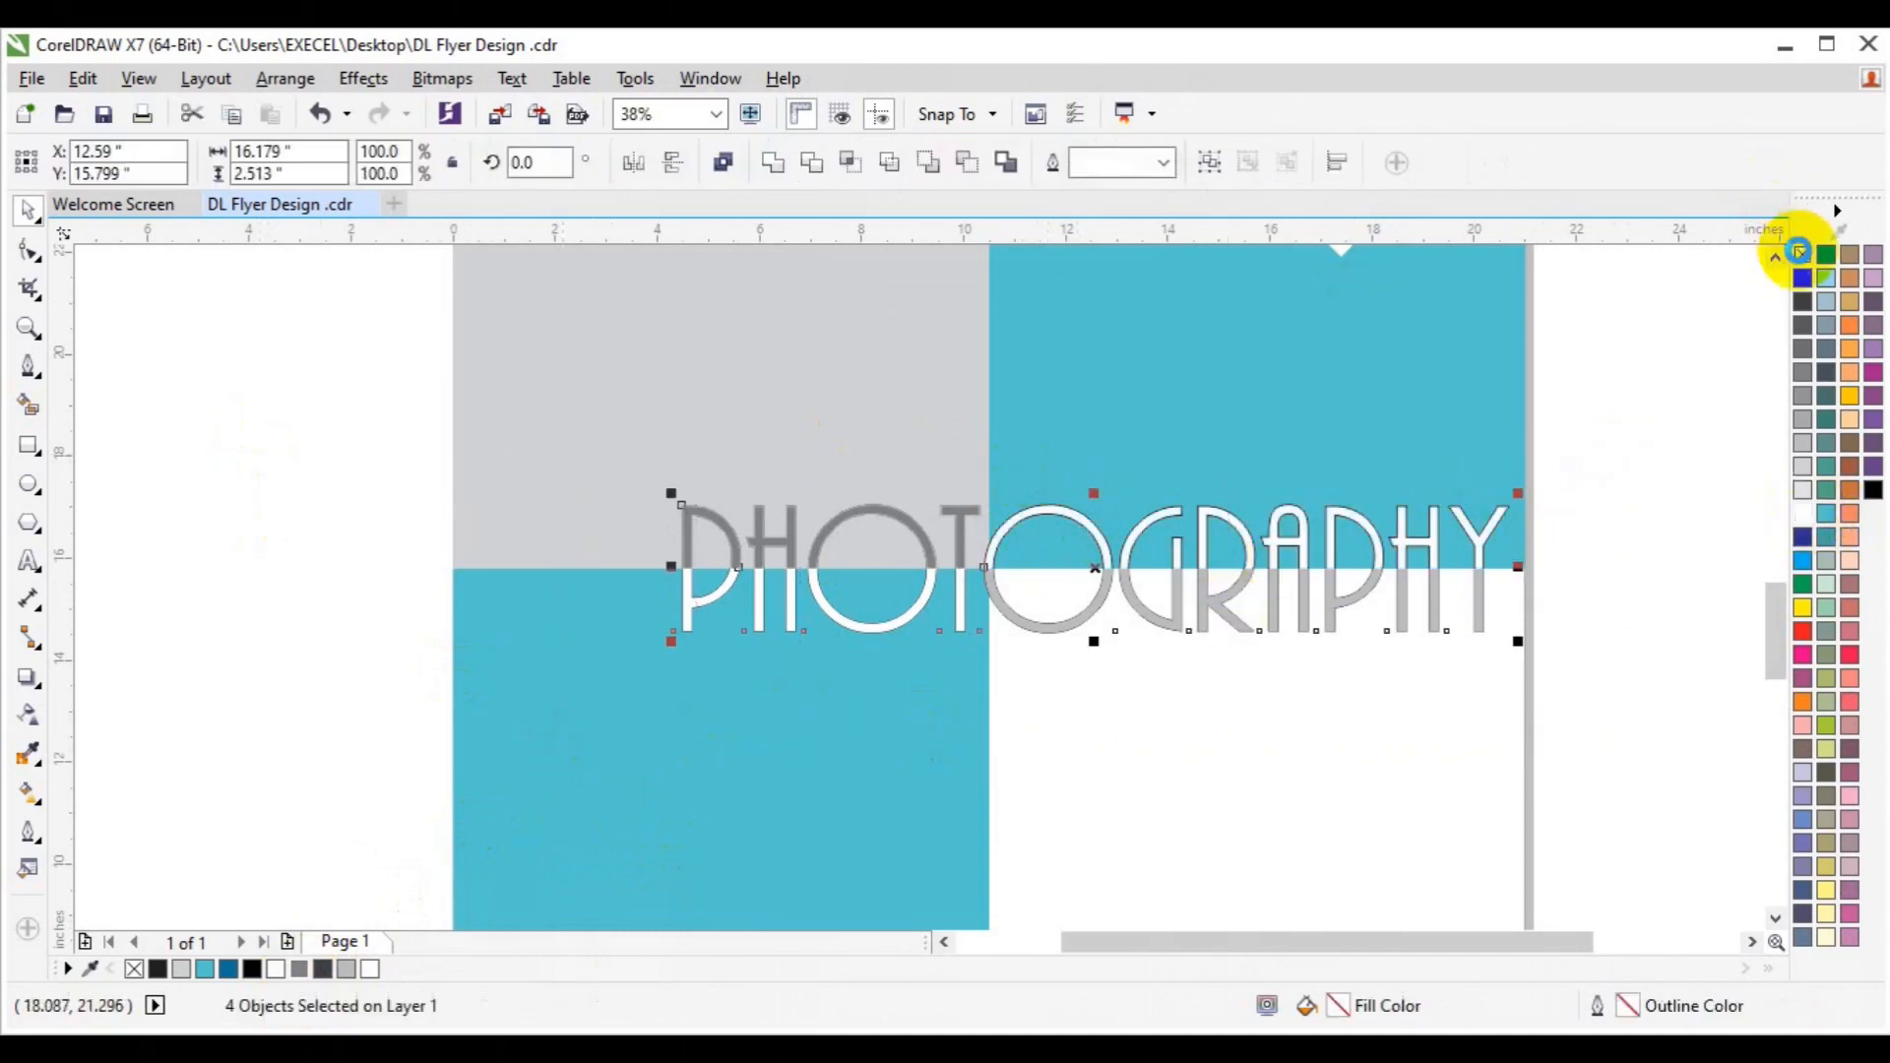
left_click(1210, 162)
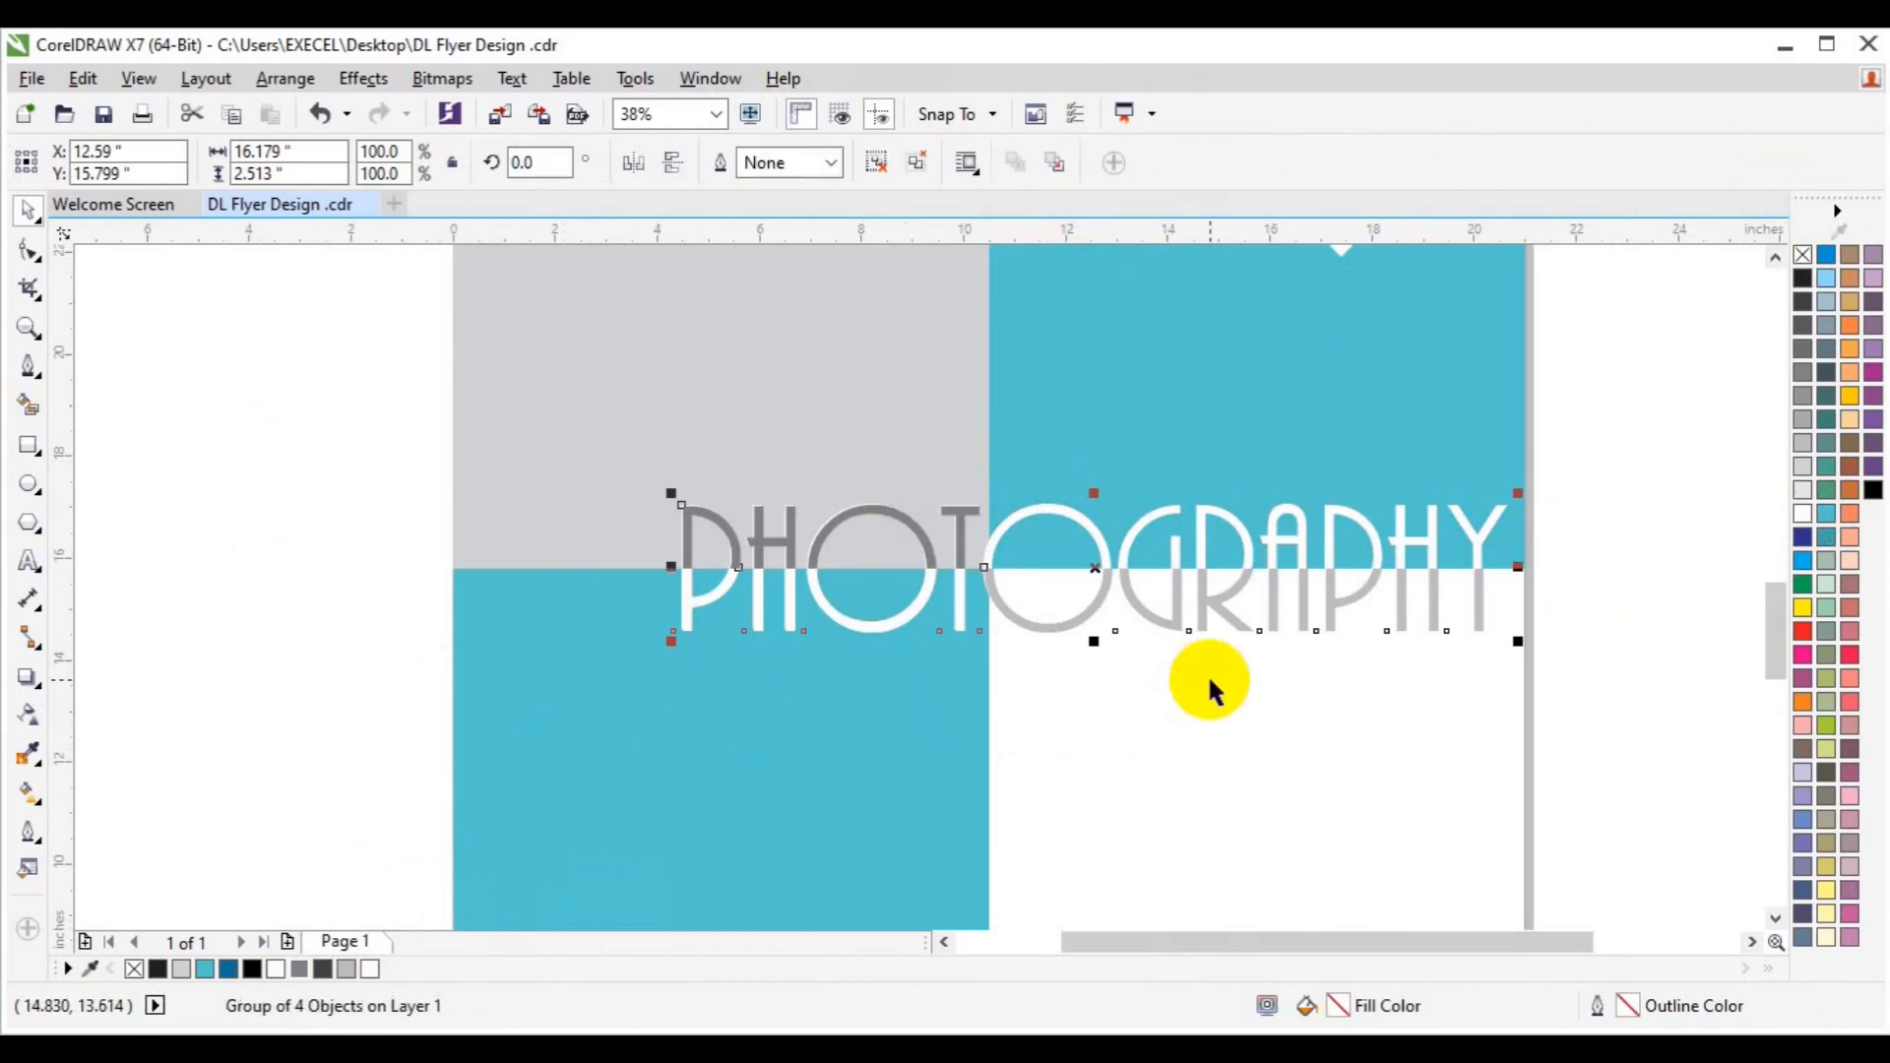
left_click_drag(1518, 641, 1528, 652)
key("ctrl+z")
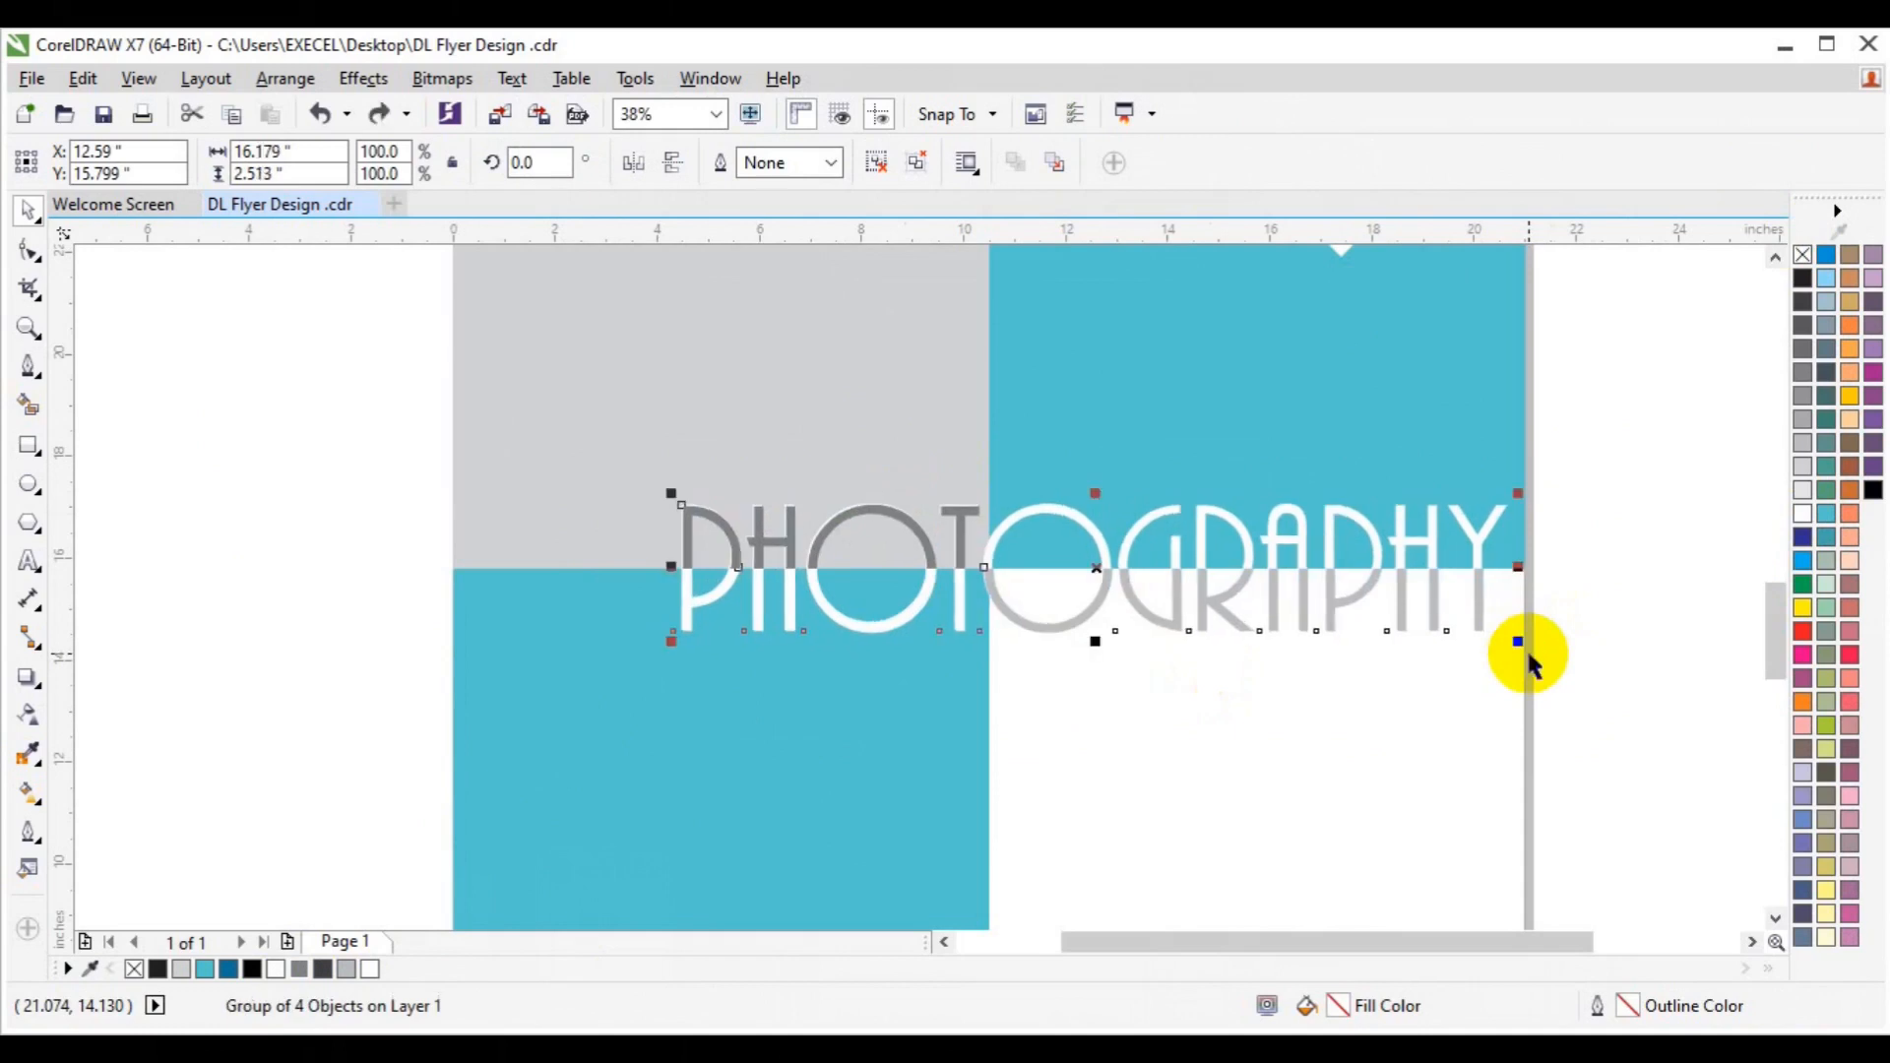
key("Left")
key("Left")
left_click(1577, 652)
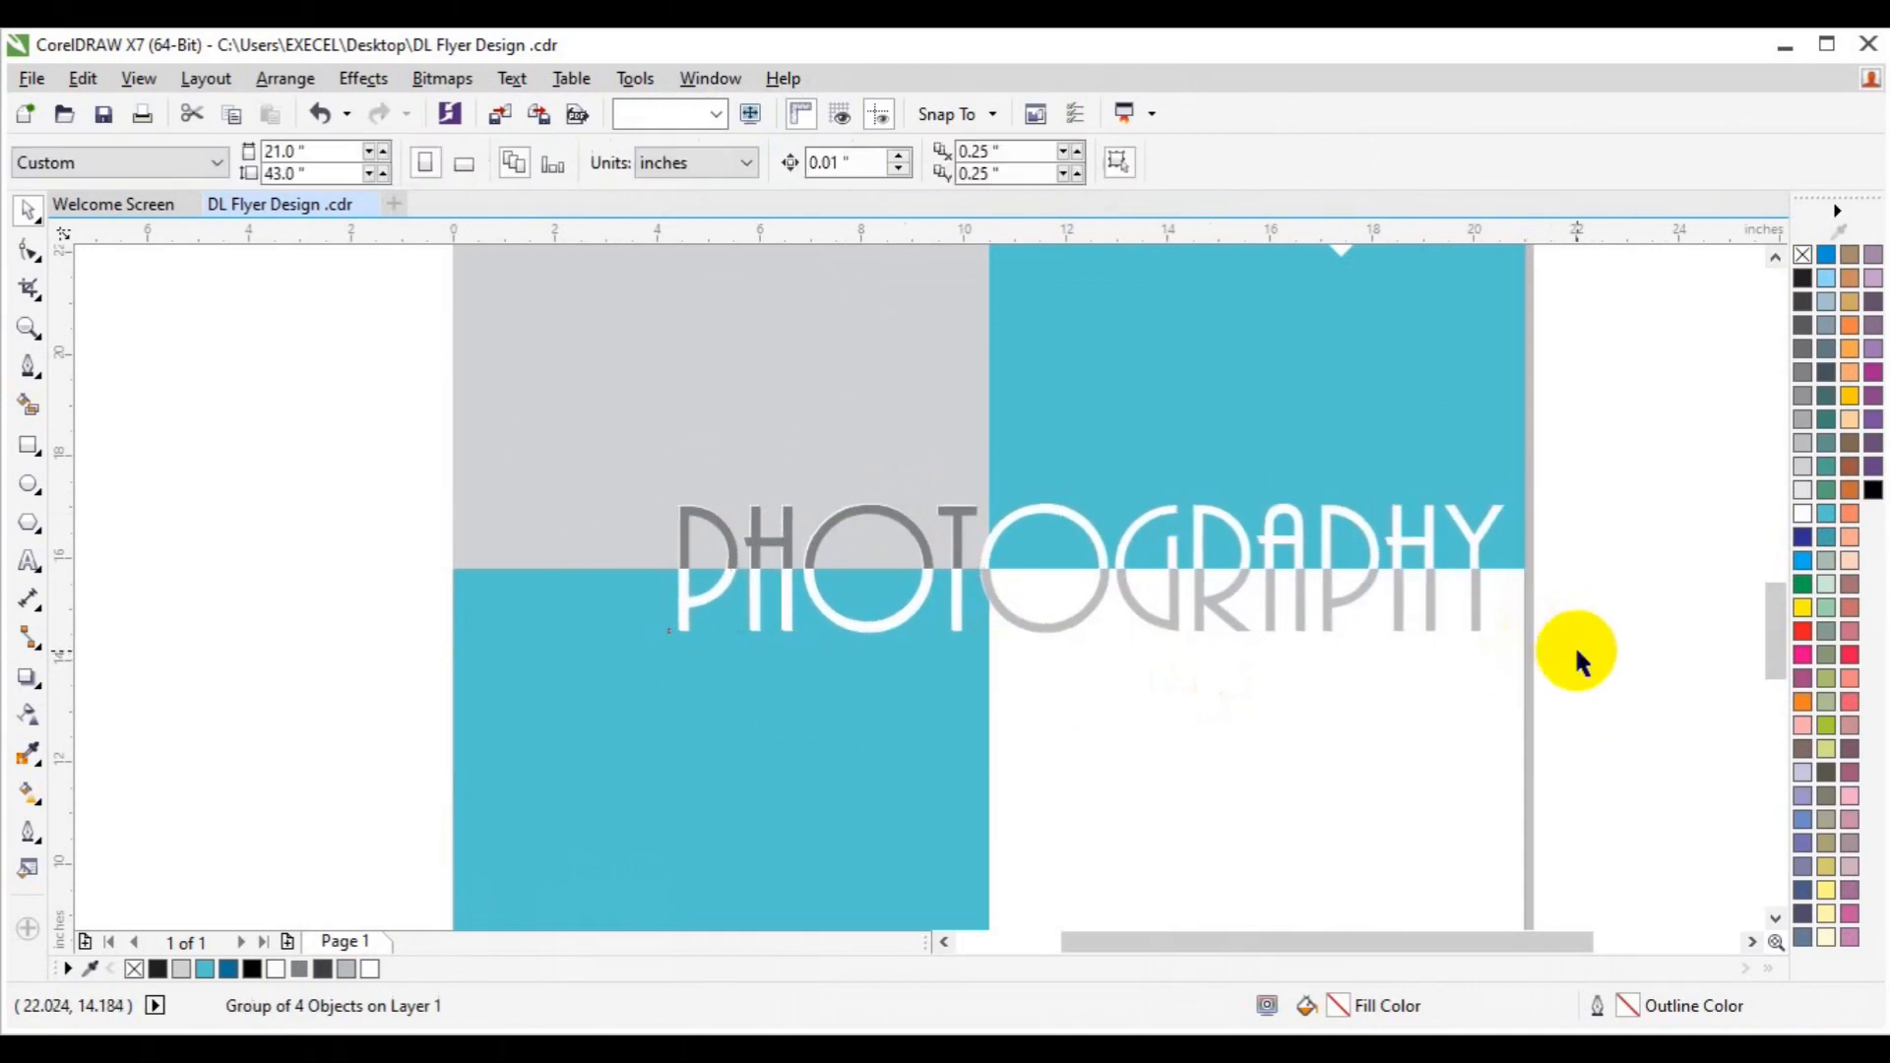
left_click(1082, 610)
left_click(877, 165)
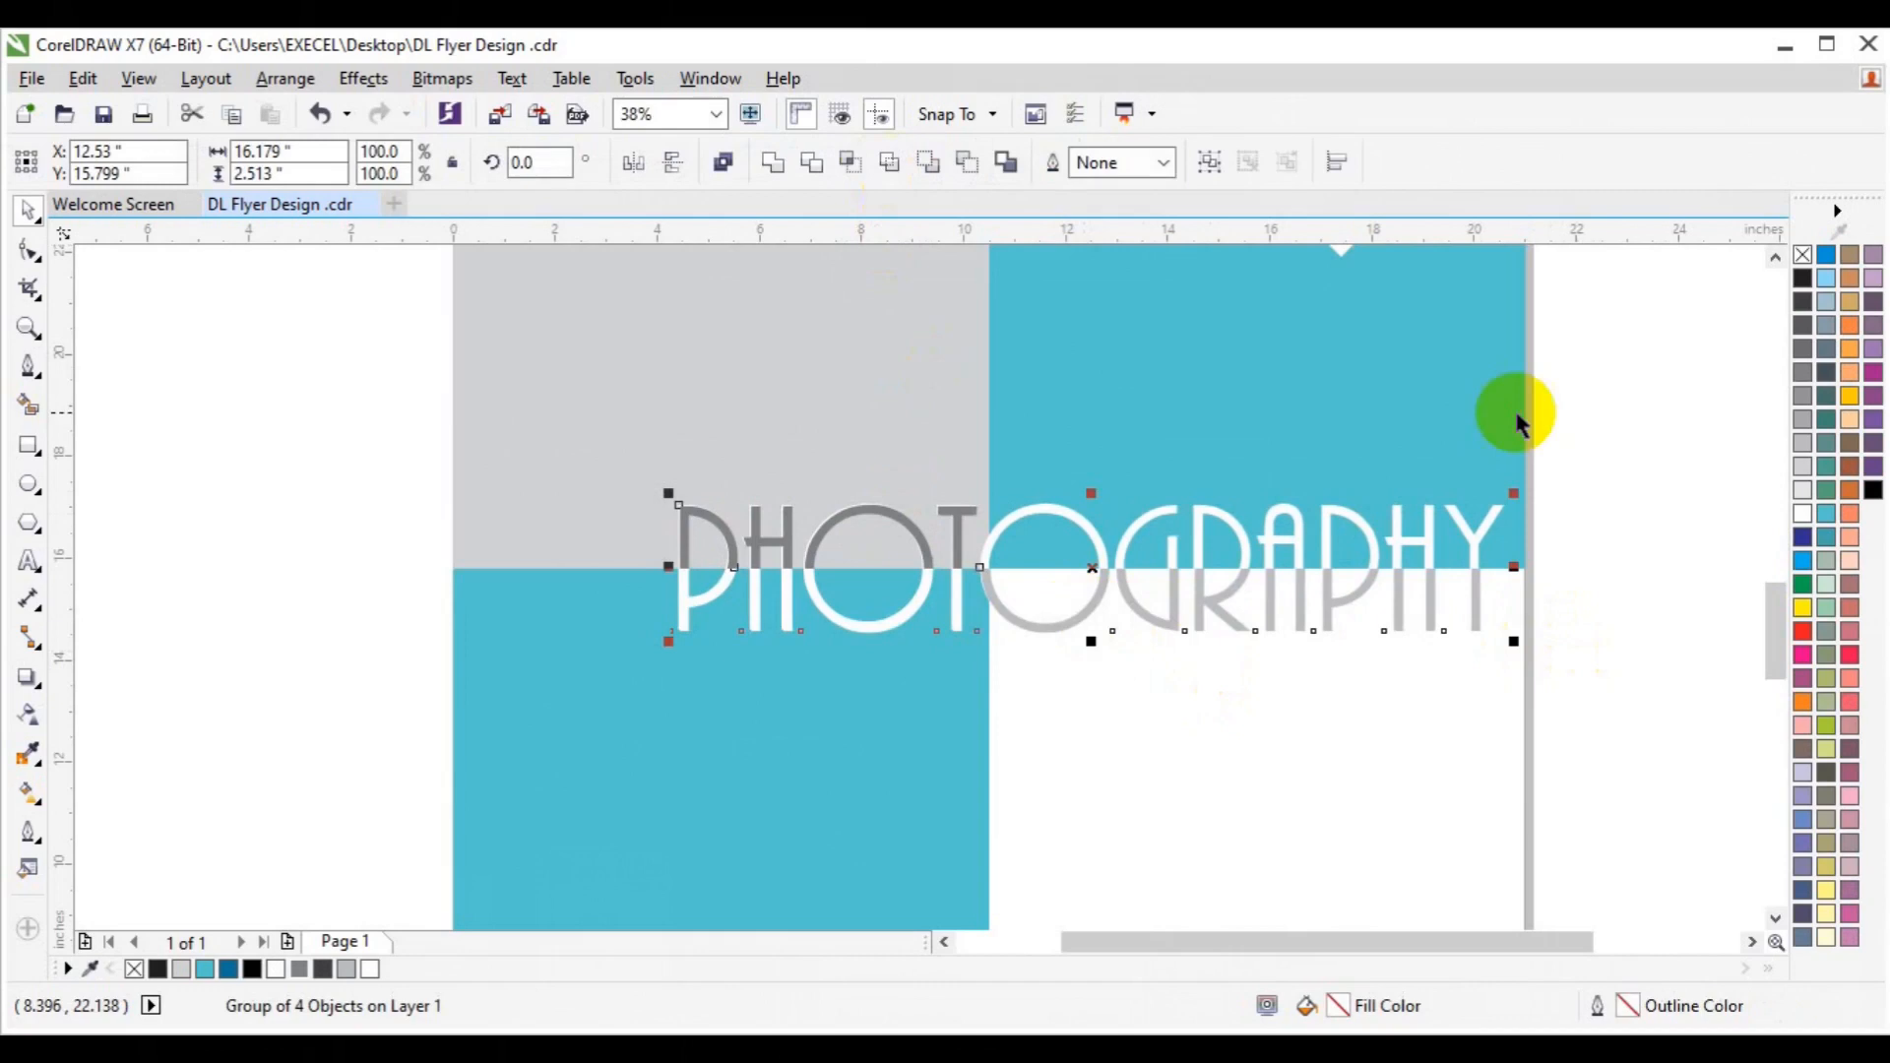
left_click(1432, 618)
Fill the lower GRAPHY piece with 60% Black sampled from the page.
left_click(1431, 619)
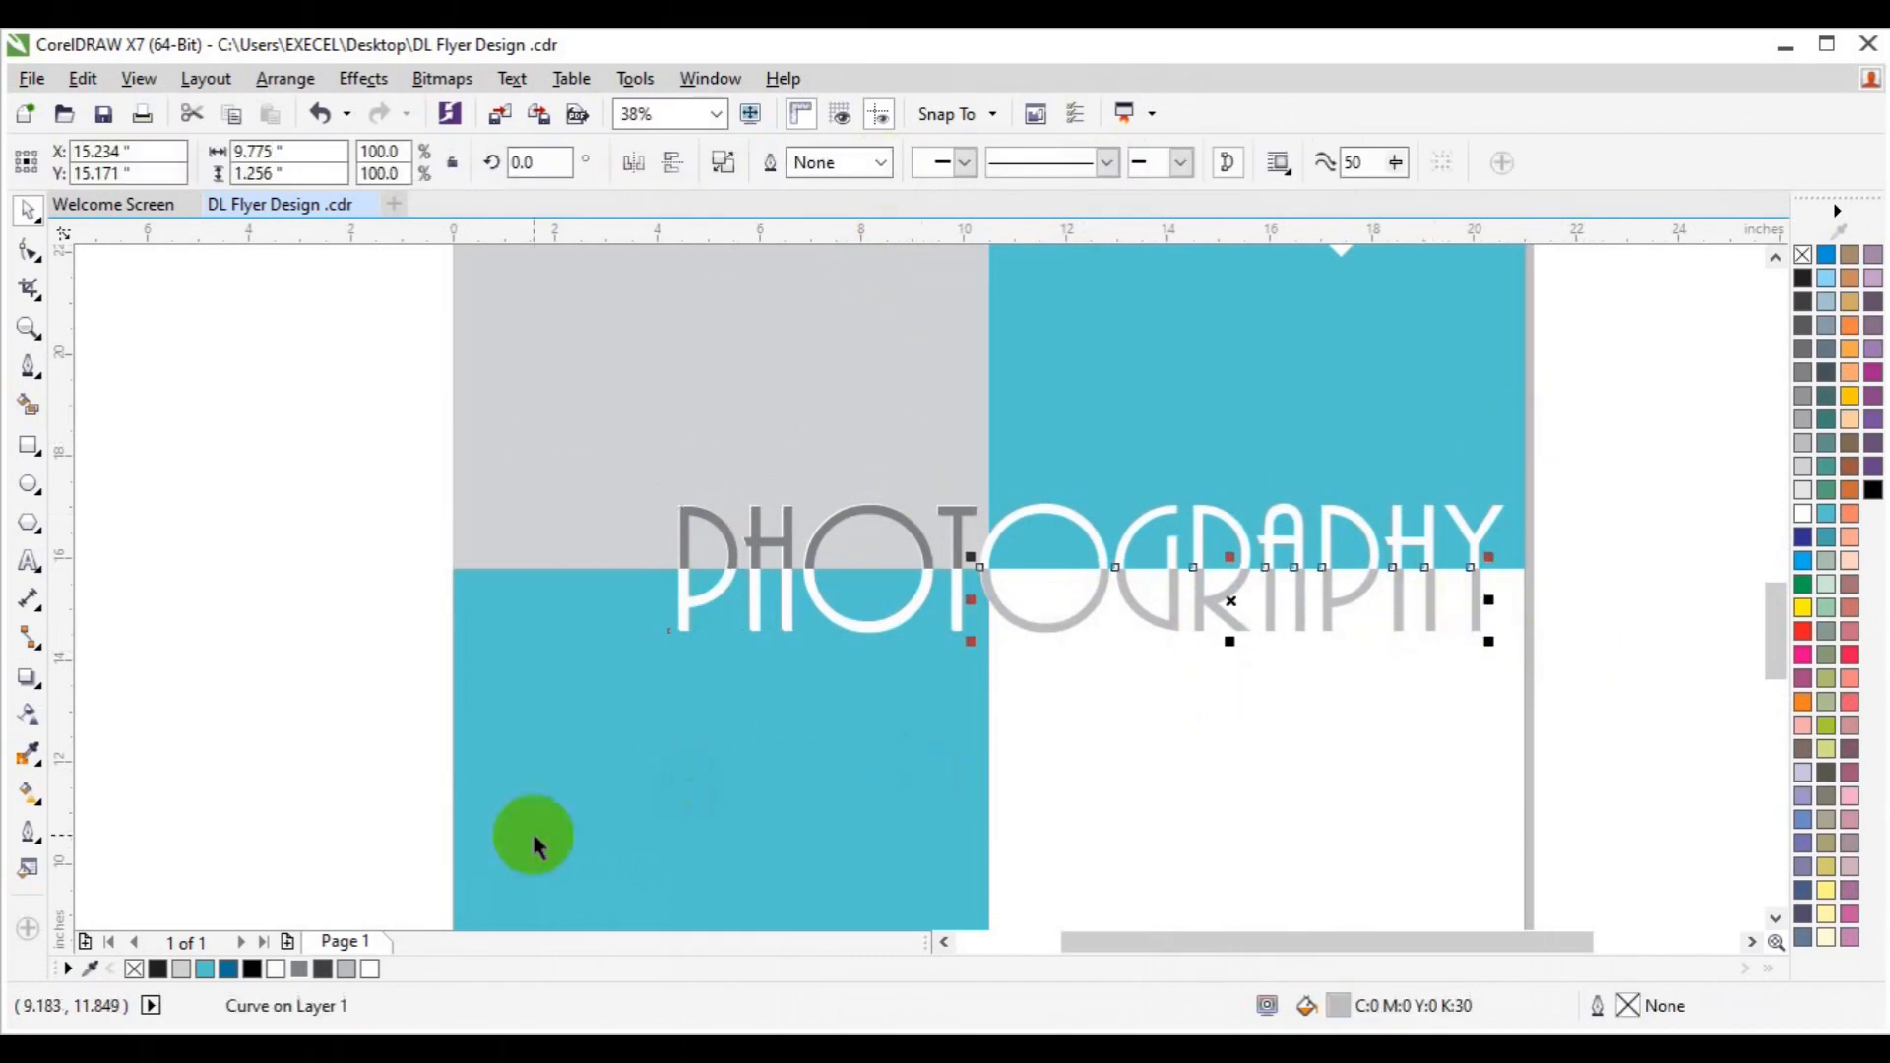
left_click(325, 968)
left_click(28, 754)
left_click(731, 535)
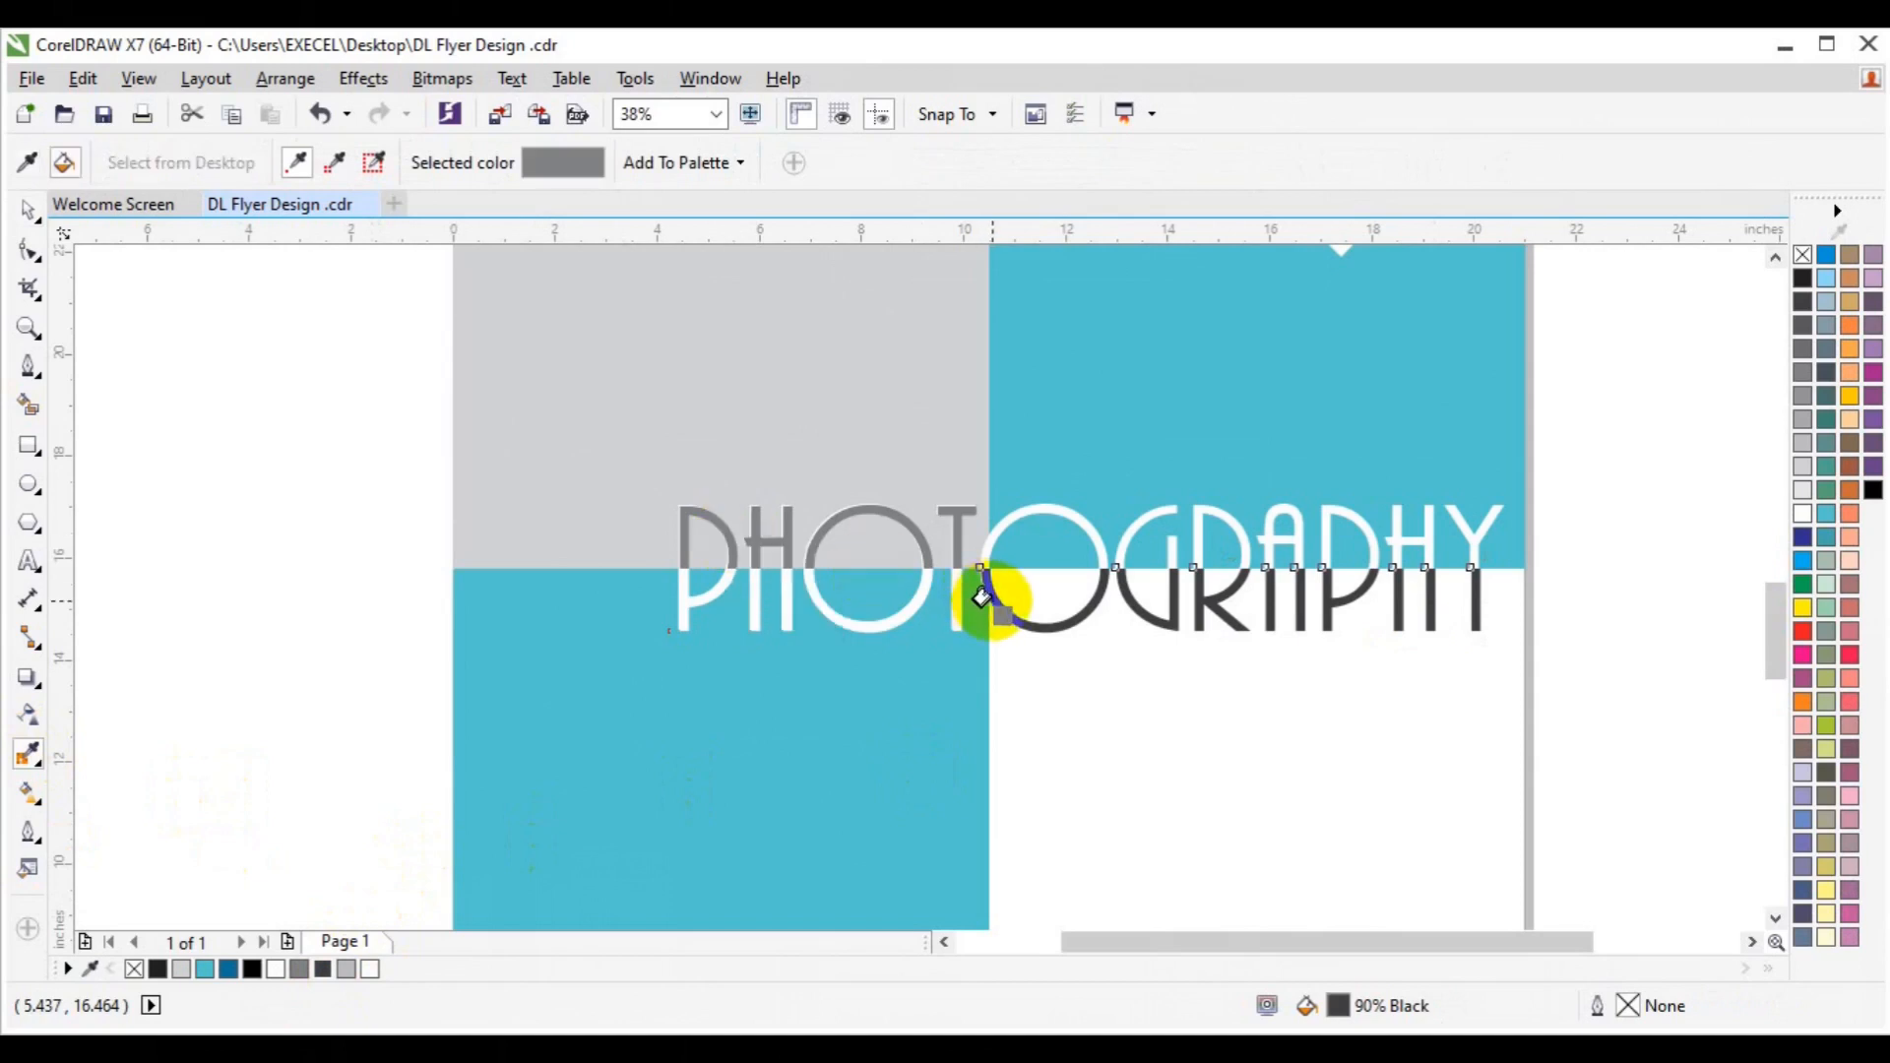
left_click(983, 596)
left_click(185, 518)
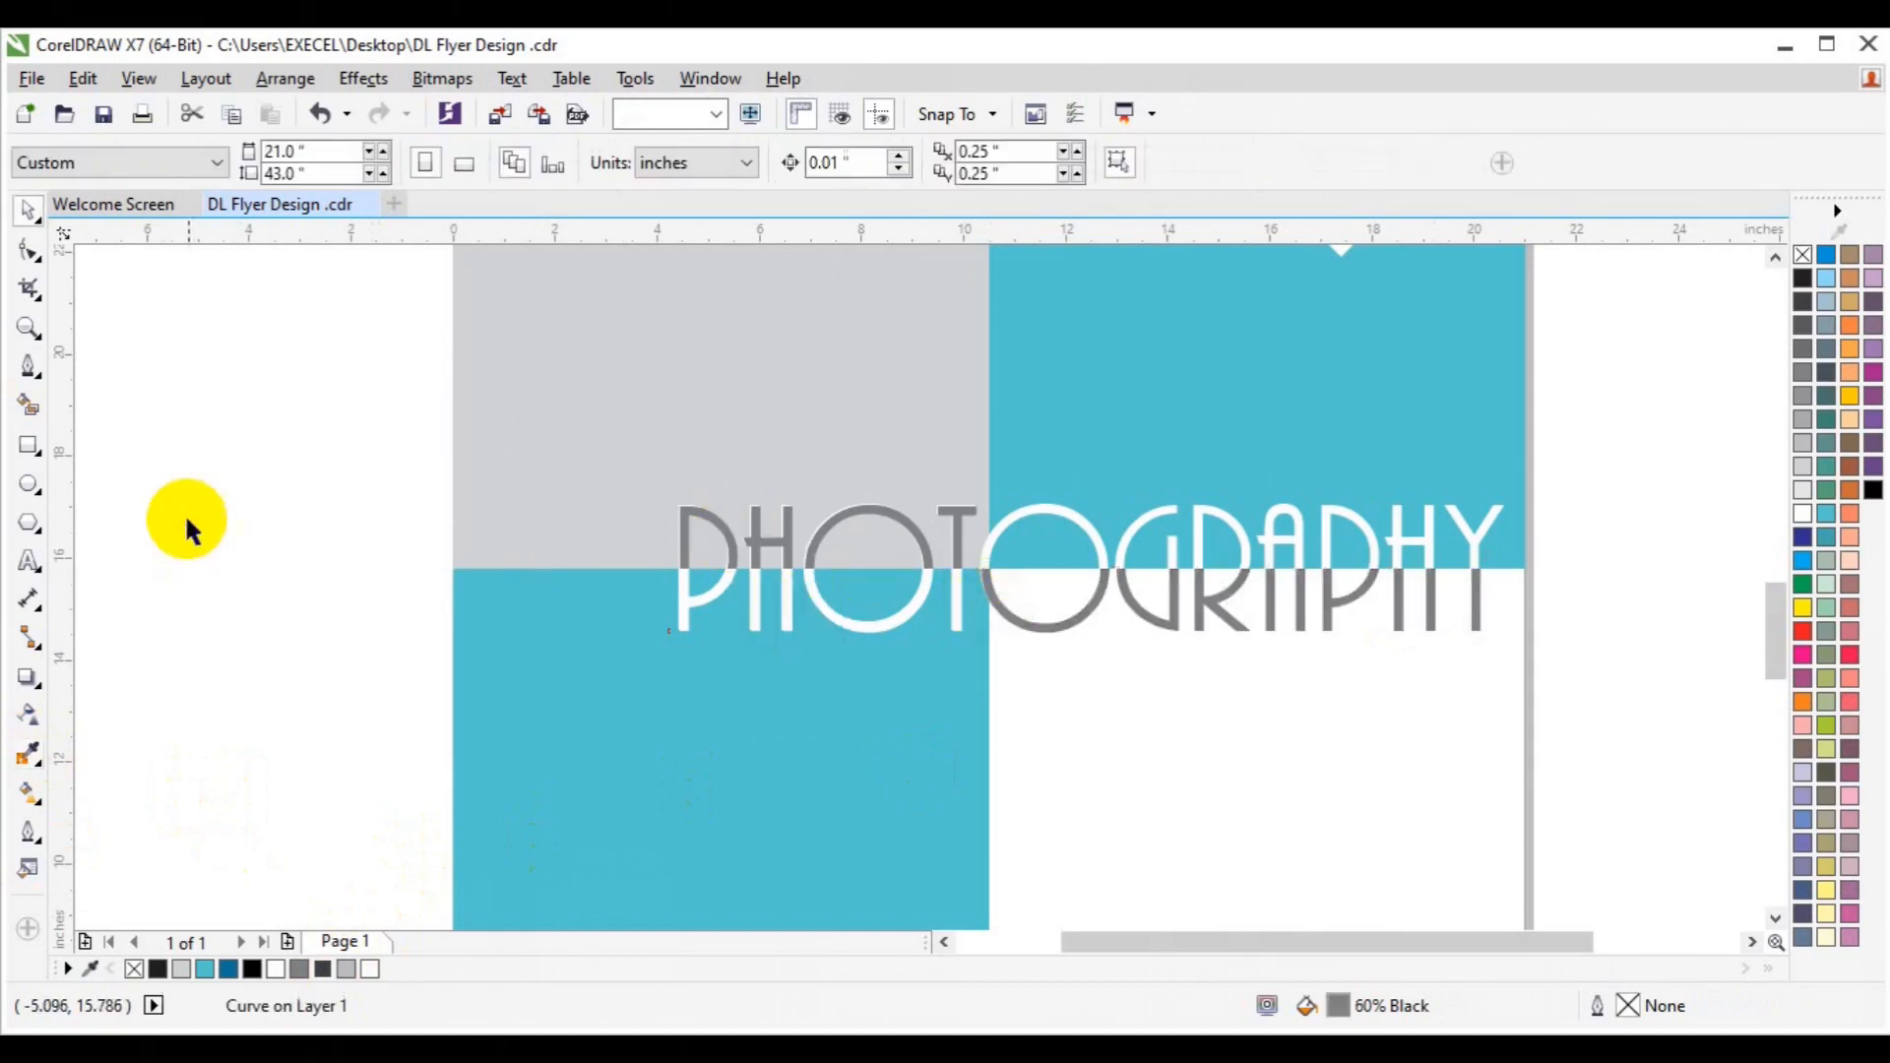
Group all four PHOTOGRAPHY pieces with Ctrl+G.
left_click_drag(305, 456, 1523, 665)
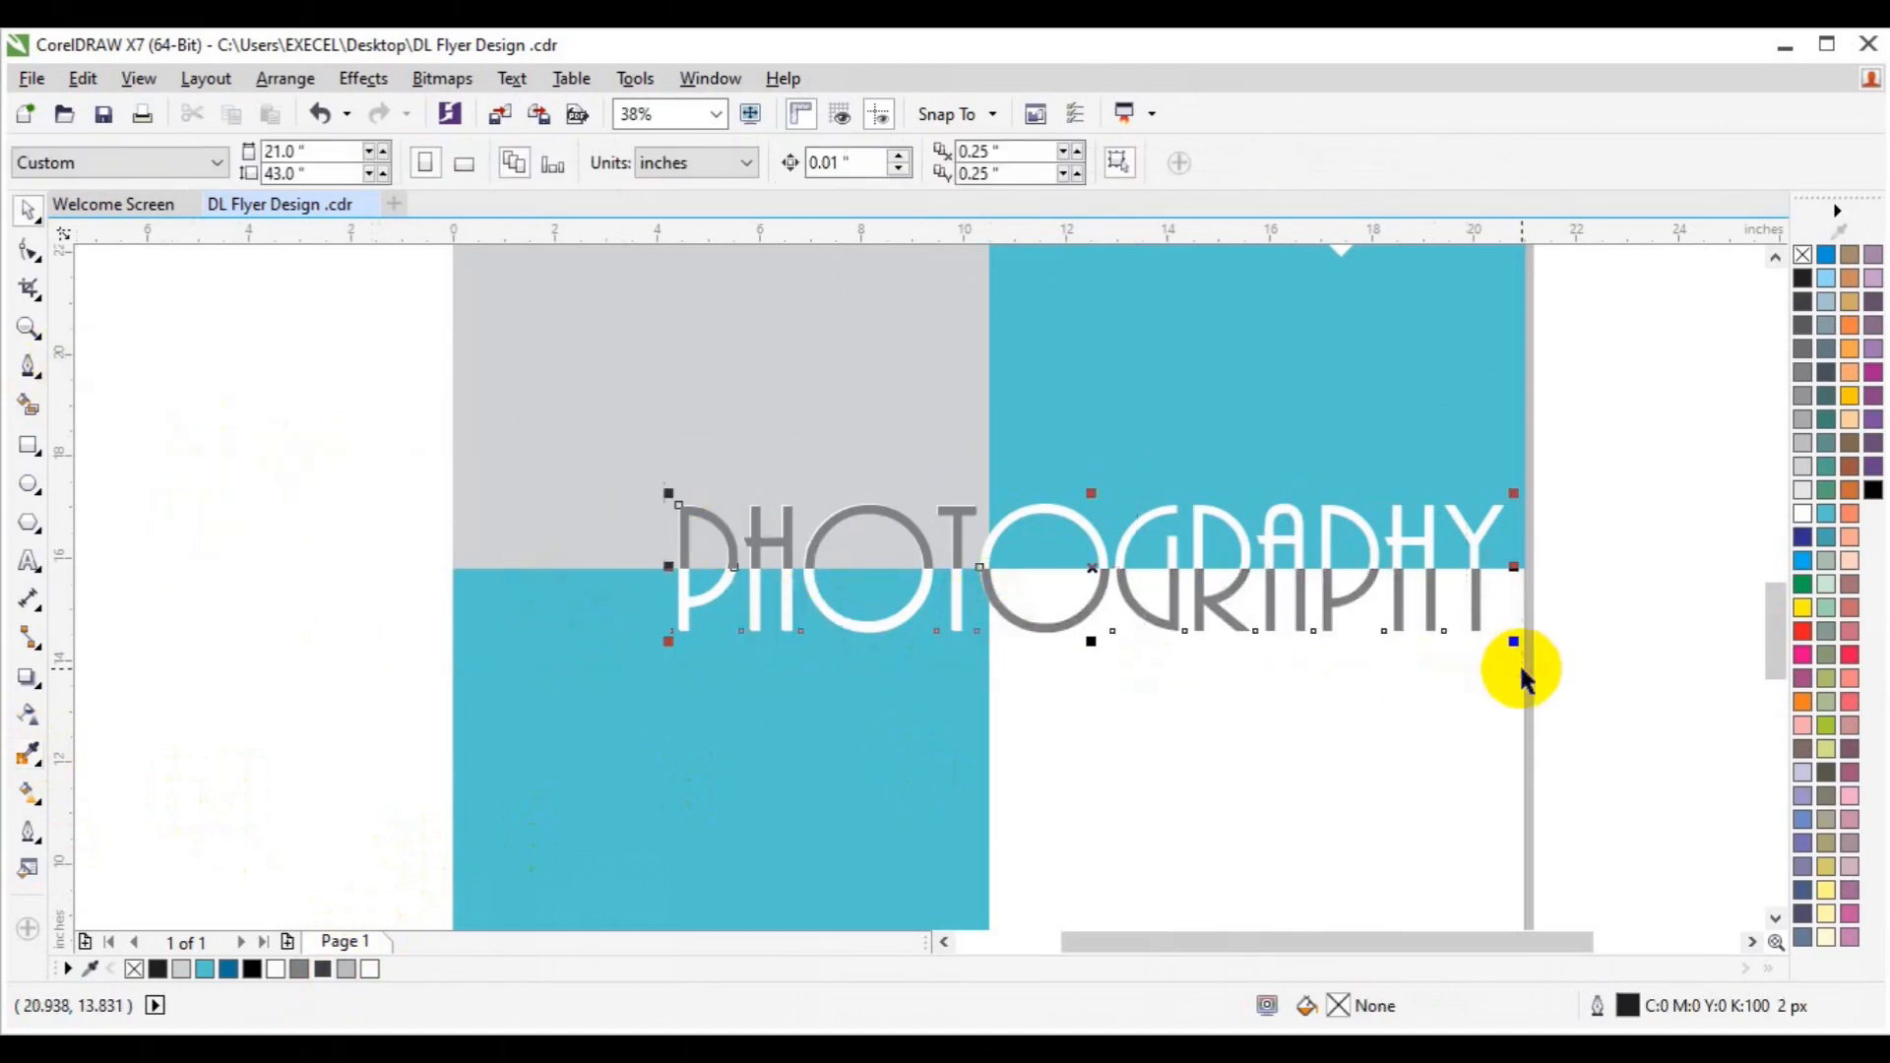
key("ctrl+g")
left_click(223, 488)
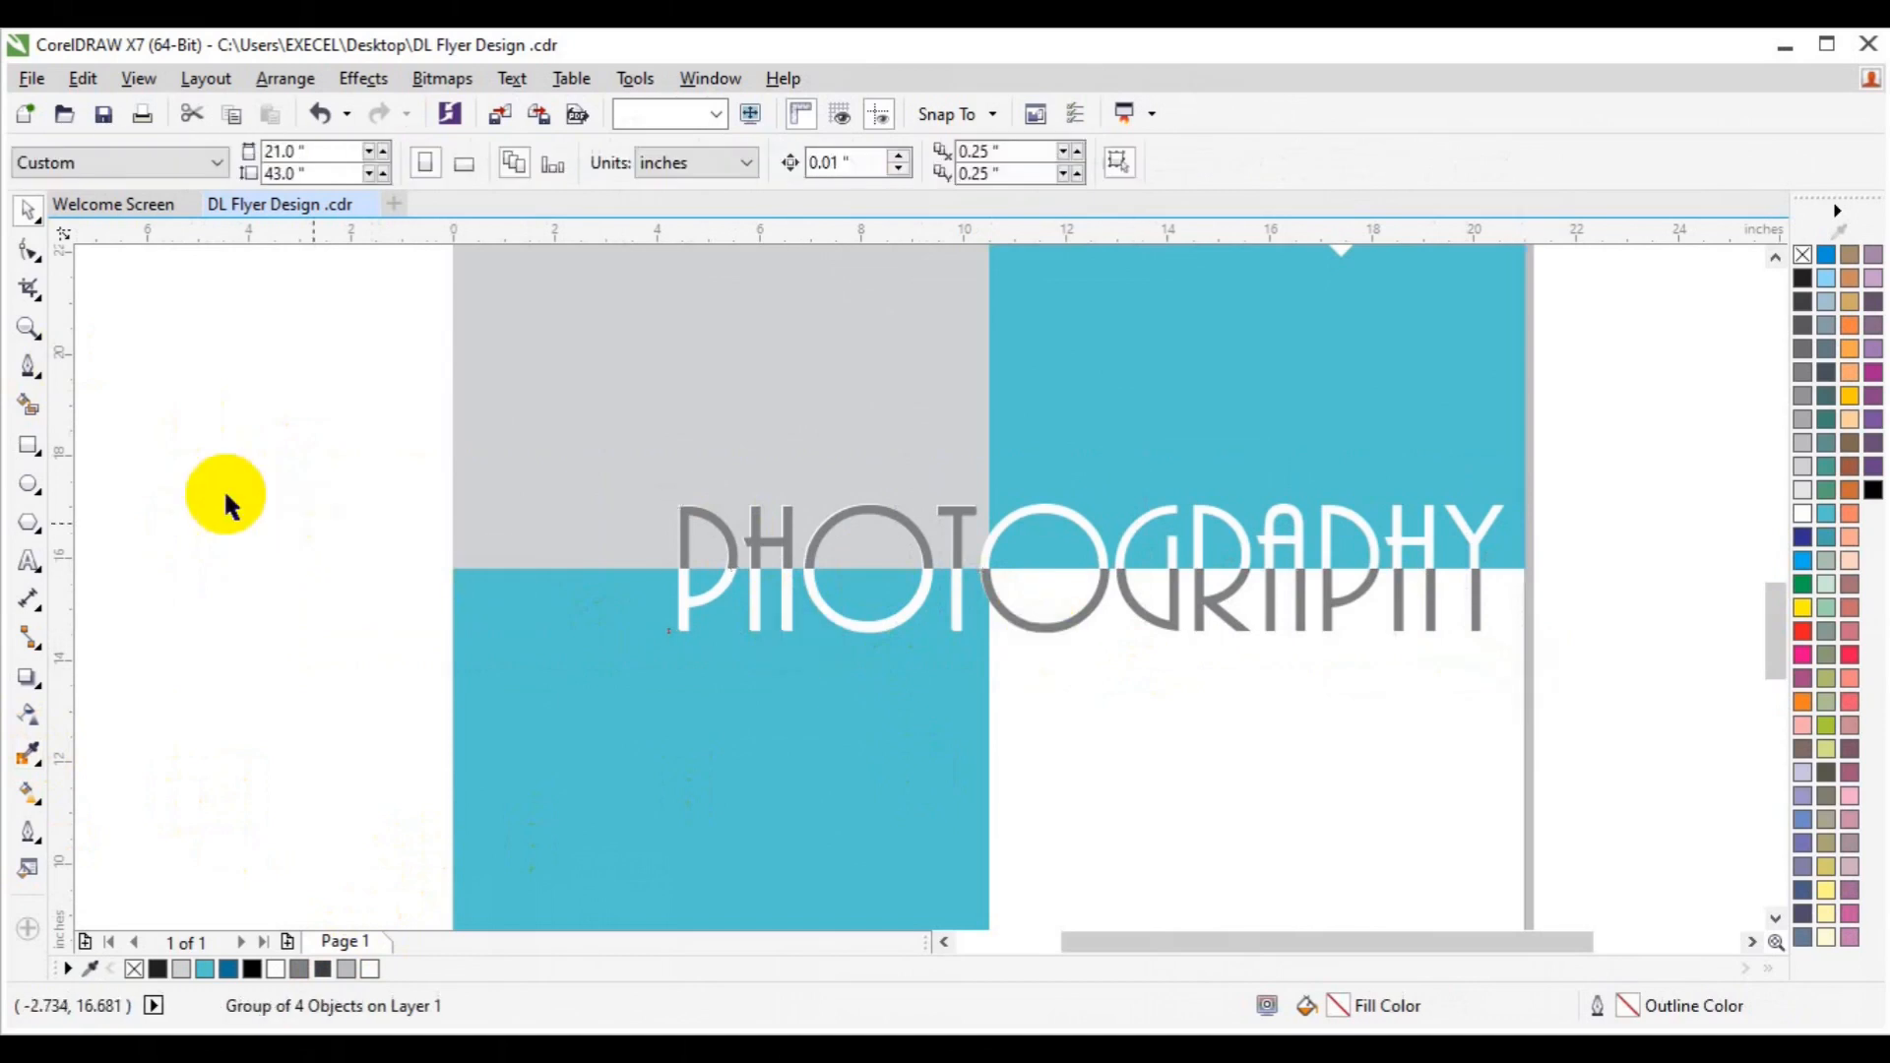
Zoom out to show the whole flyer.
left_click(28, 328)
left_click(209, 166)
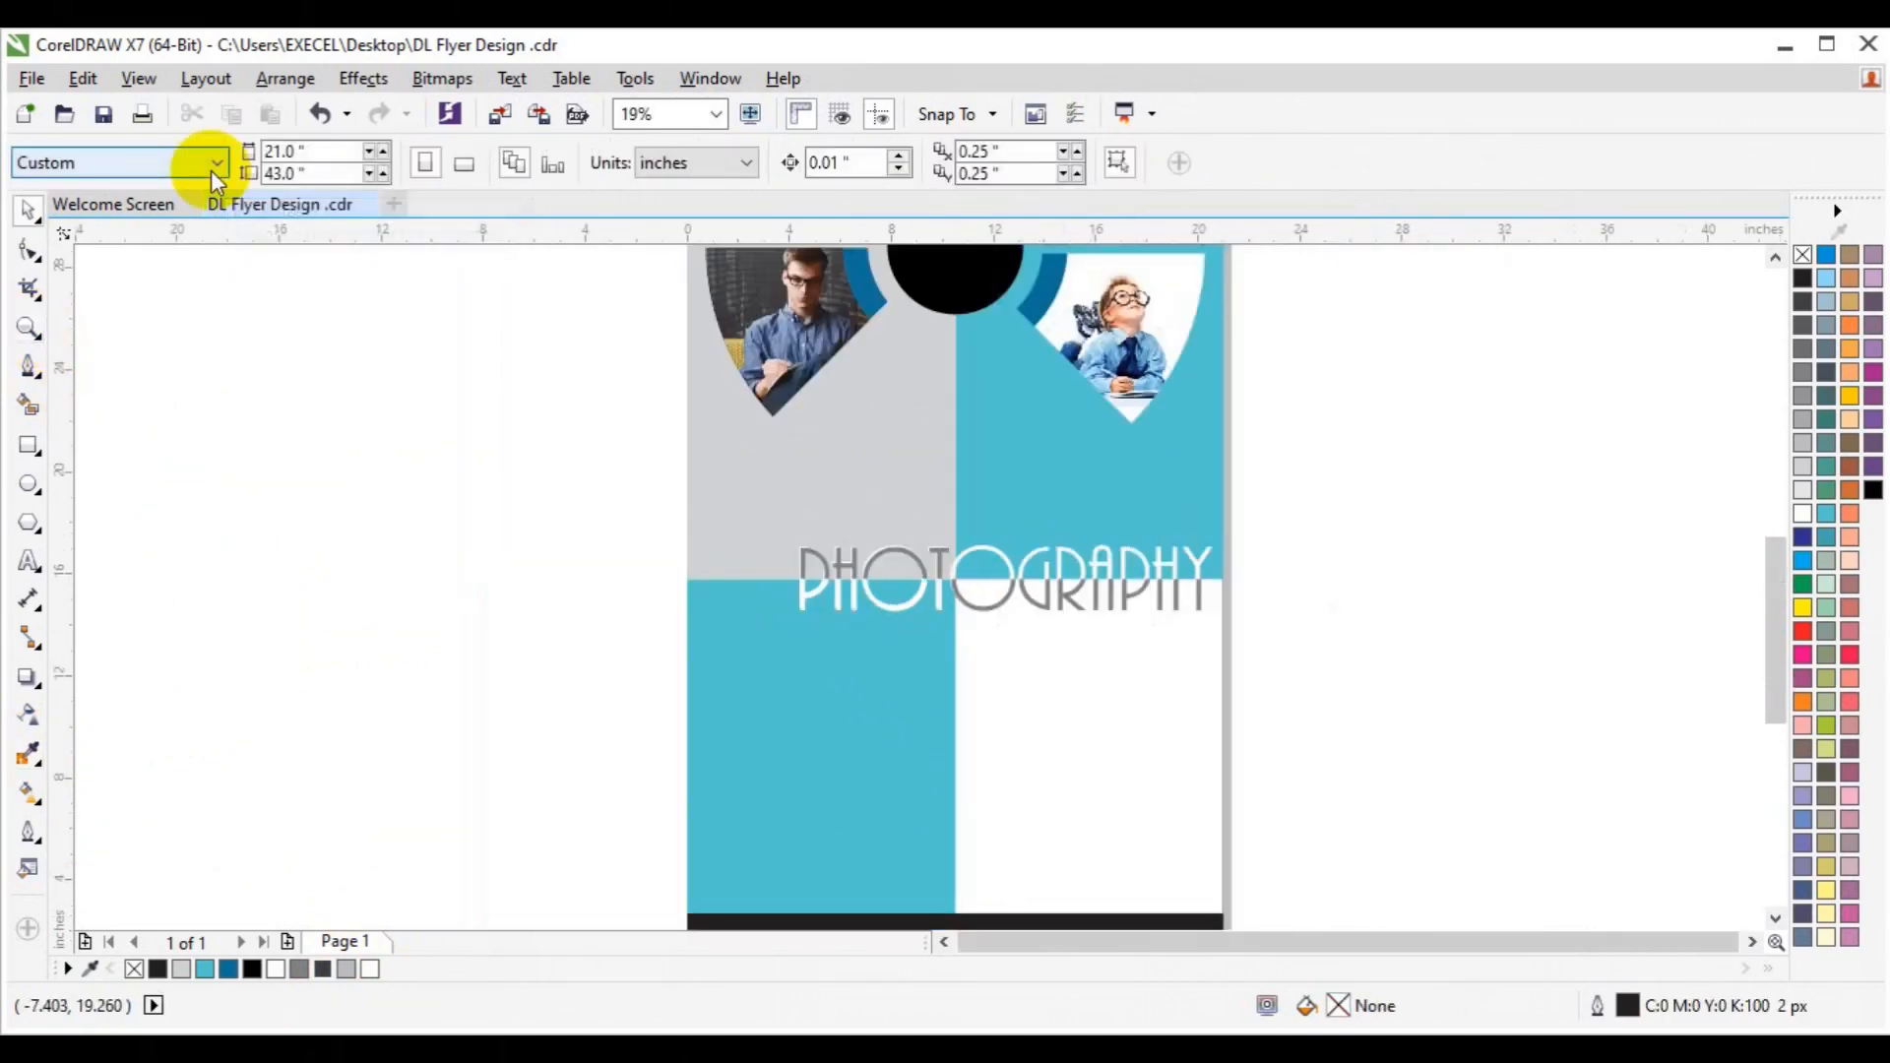
left_click(23, 329)
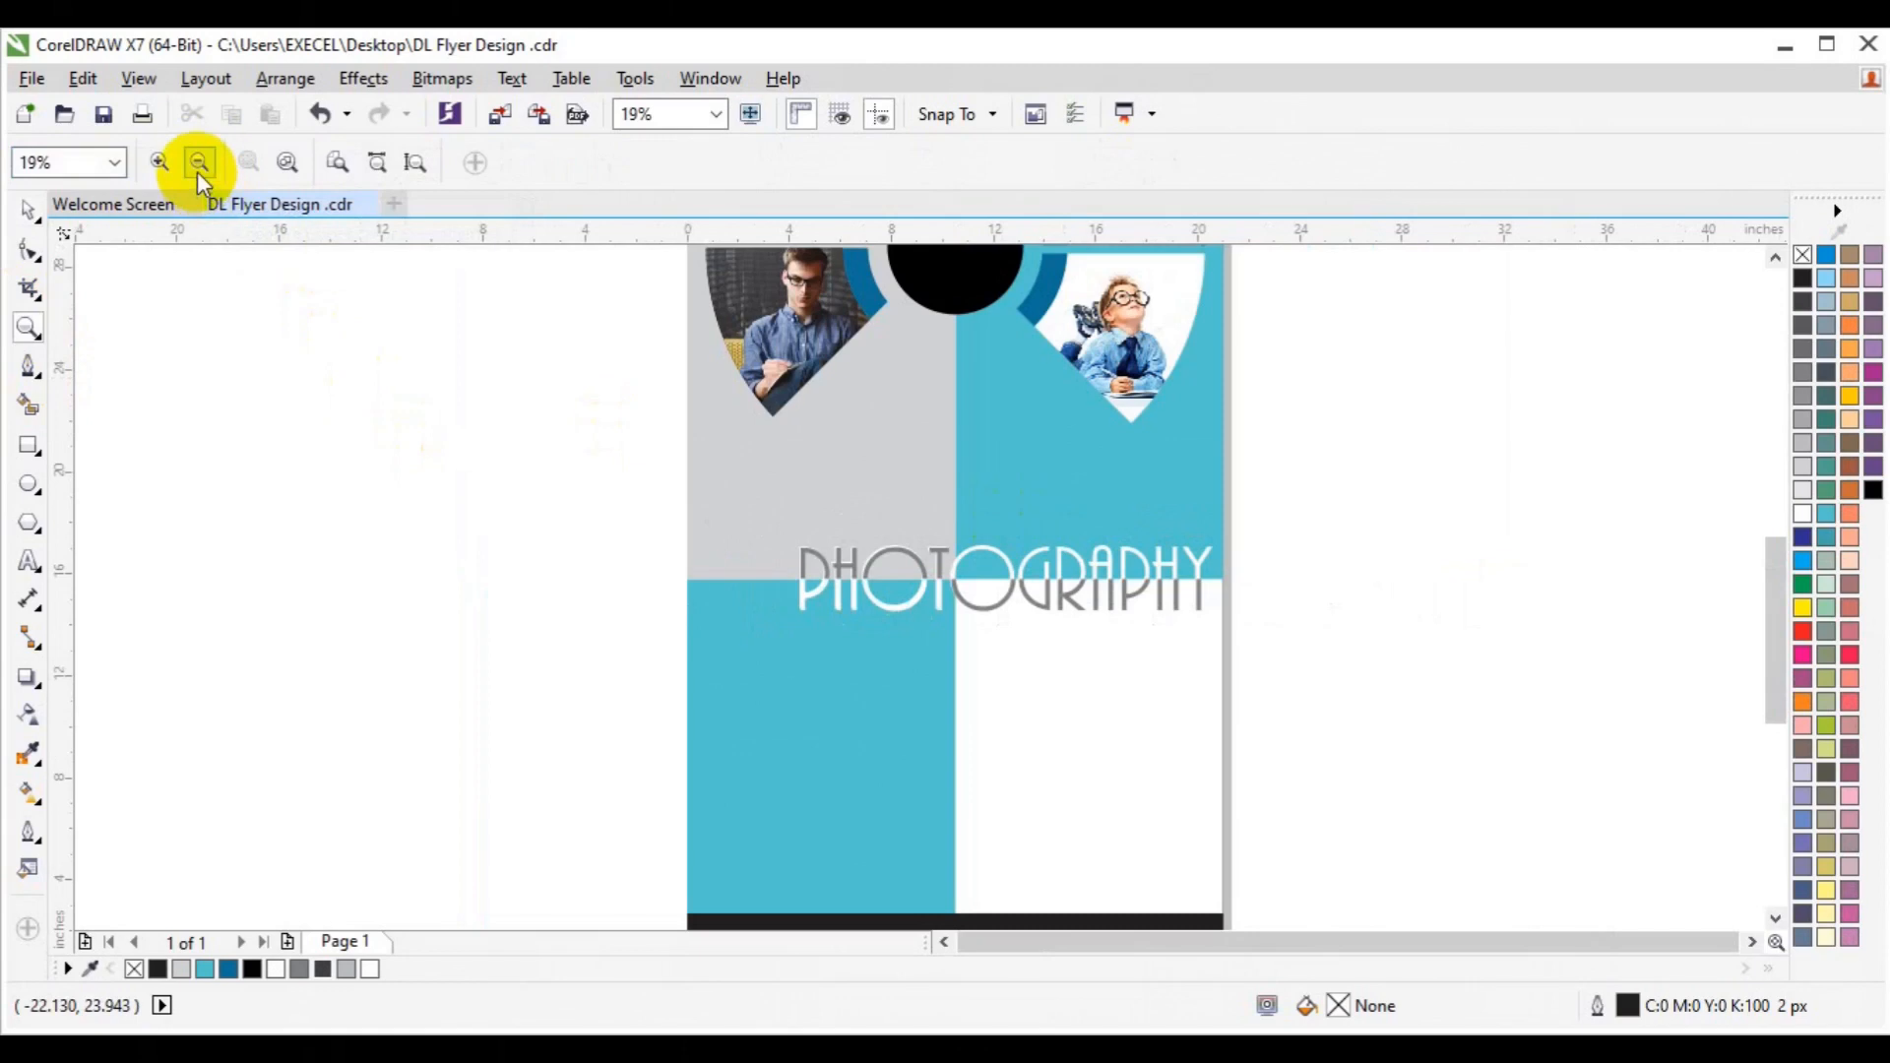
left_click(198, 168)
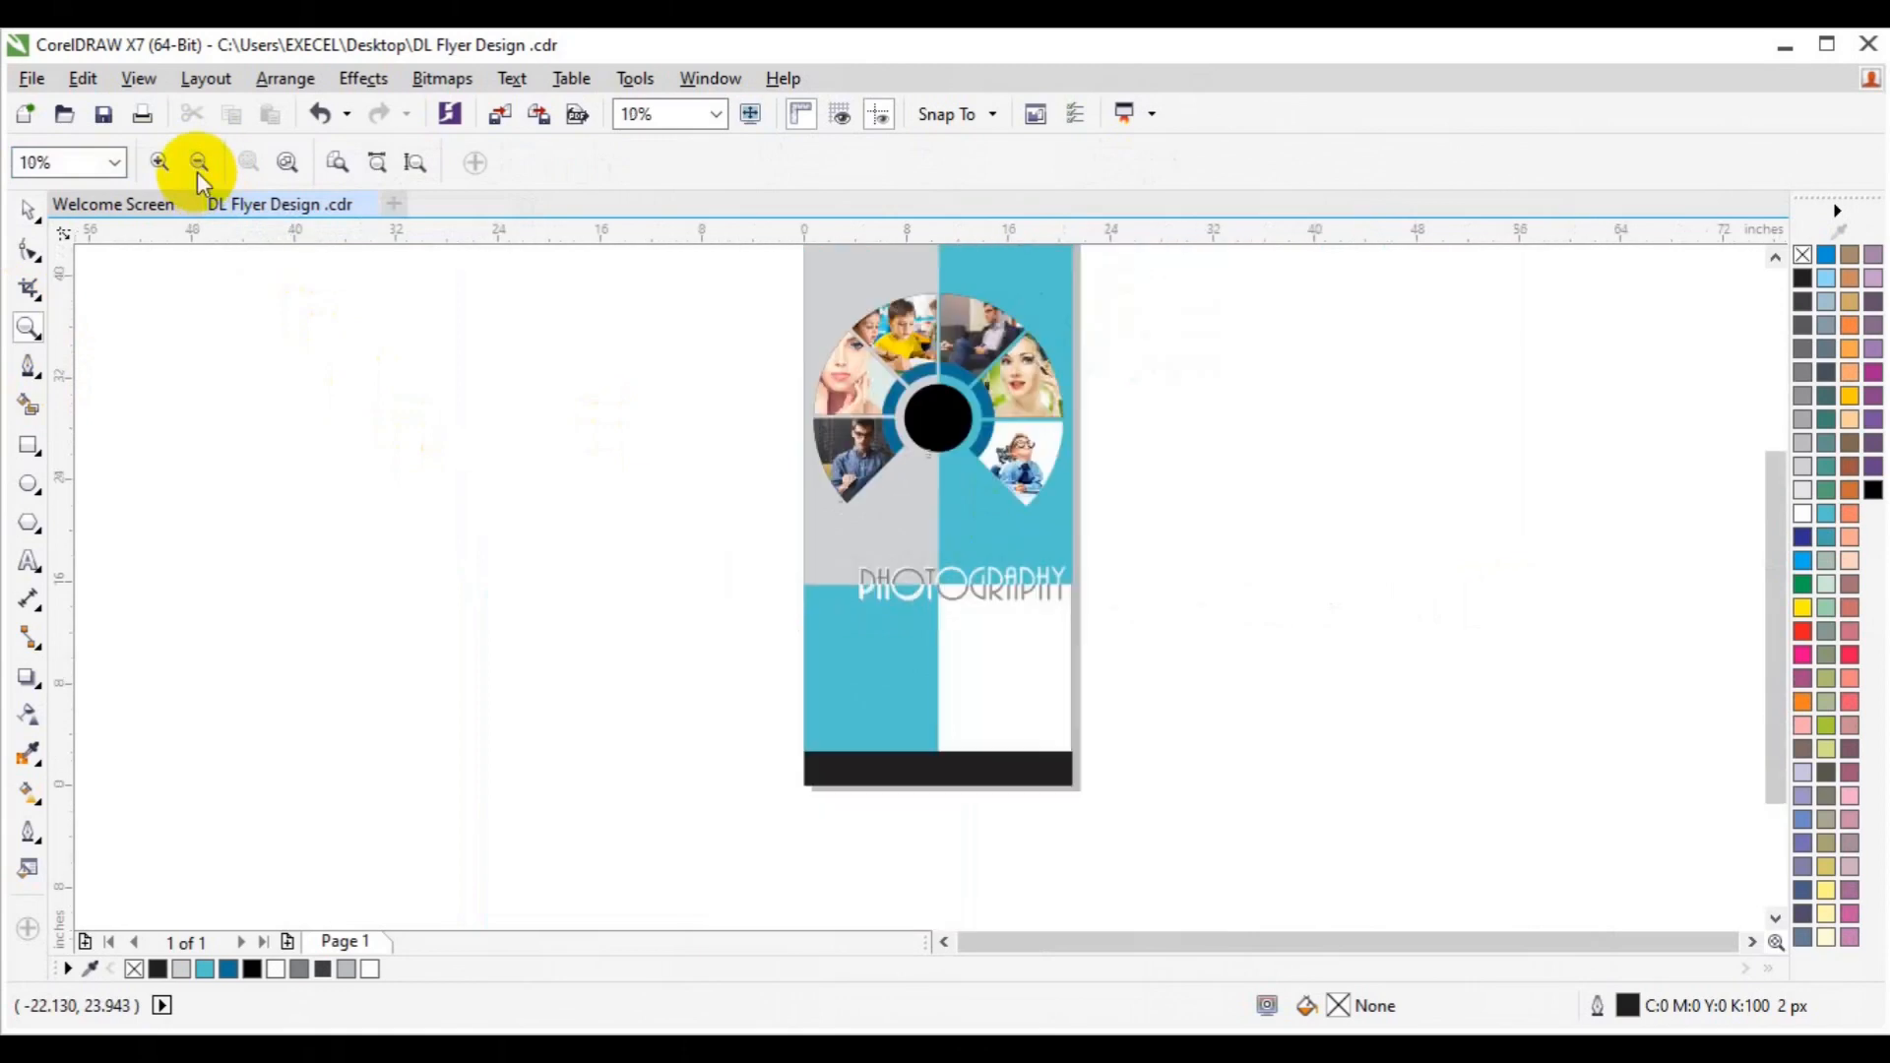
left_click(1776, 259)
Centre the photo circle group on a page-sized rectangle, then ungroup them.
left_click_drag(1292, 347, 791, 592)
left_click_drag(941, 474, 939, 489)
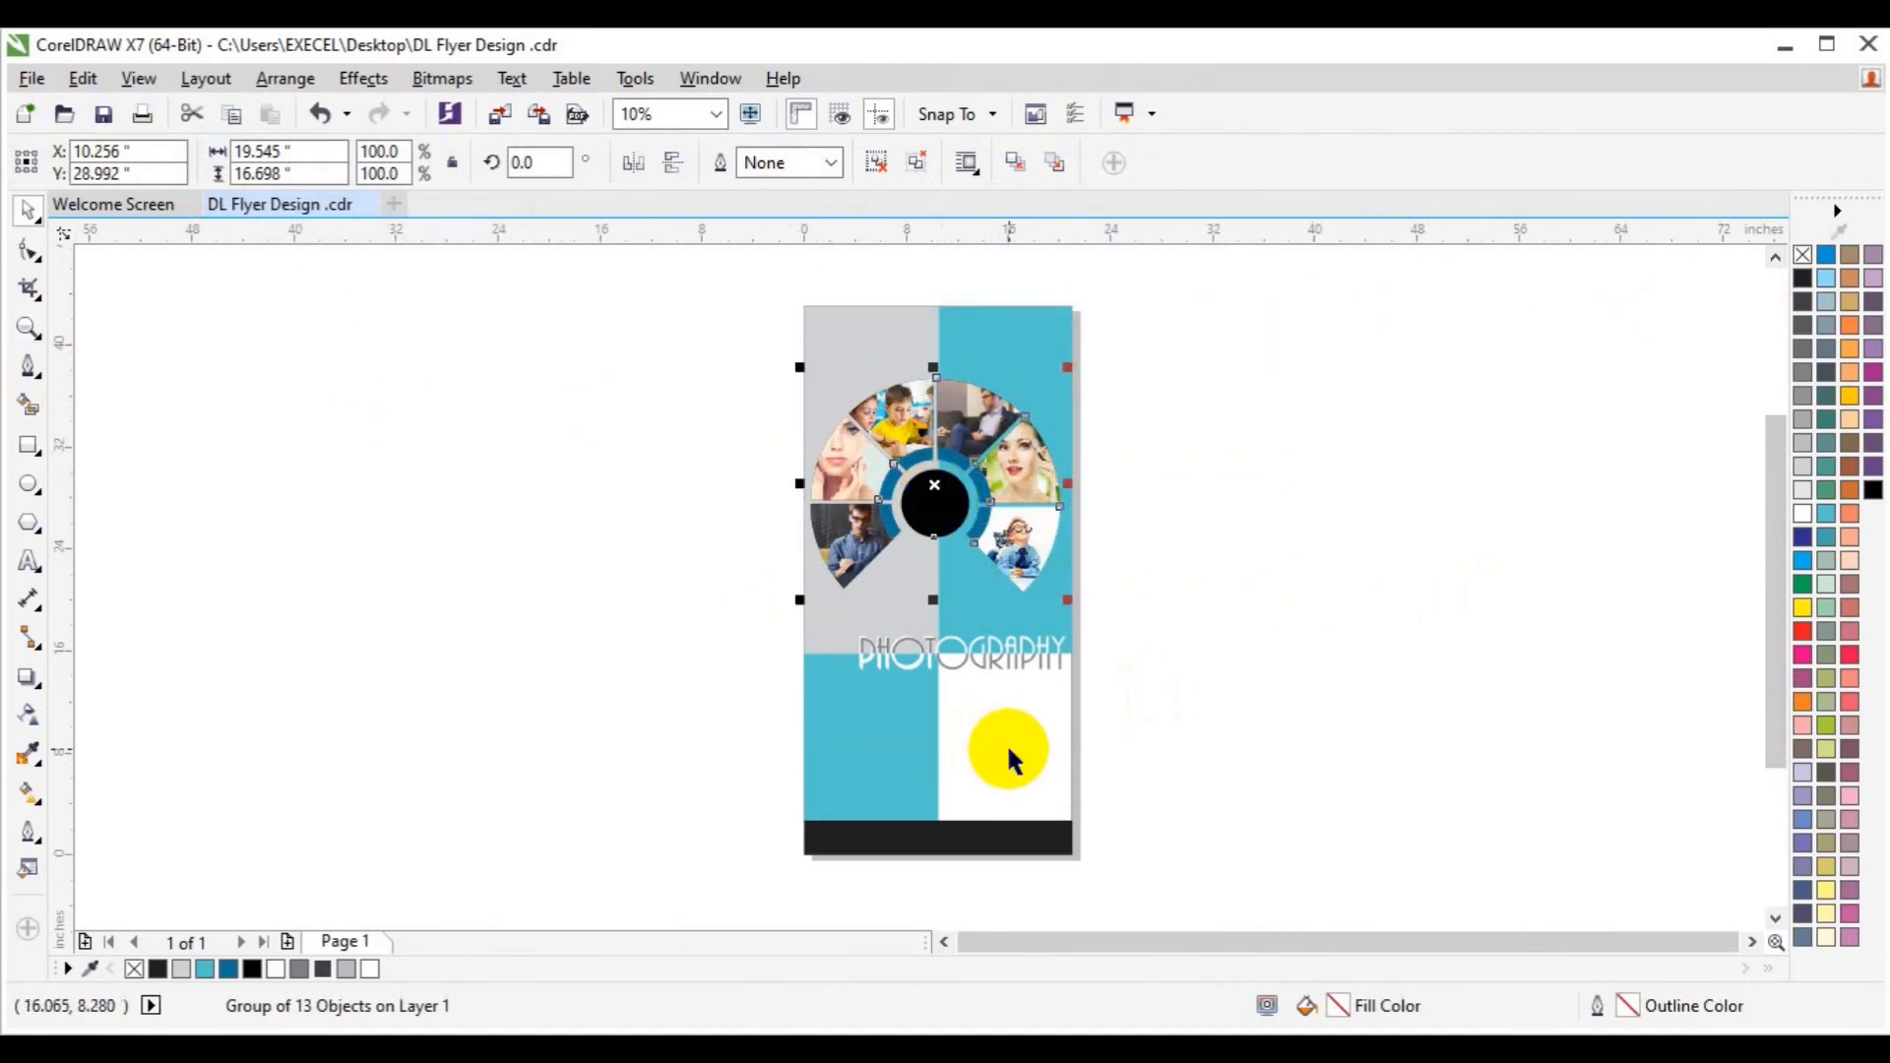
double_click(30, 454)
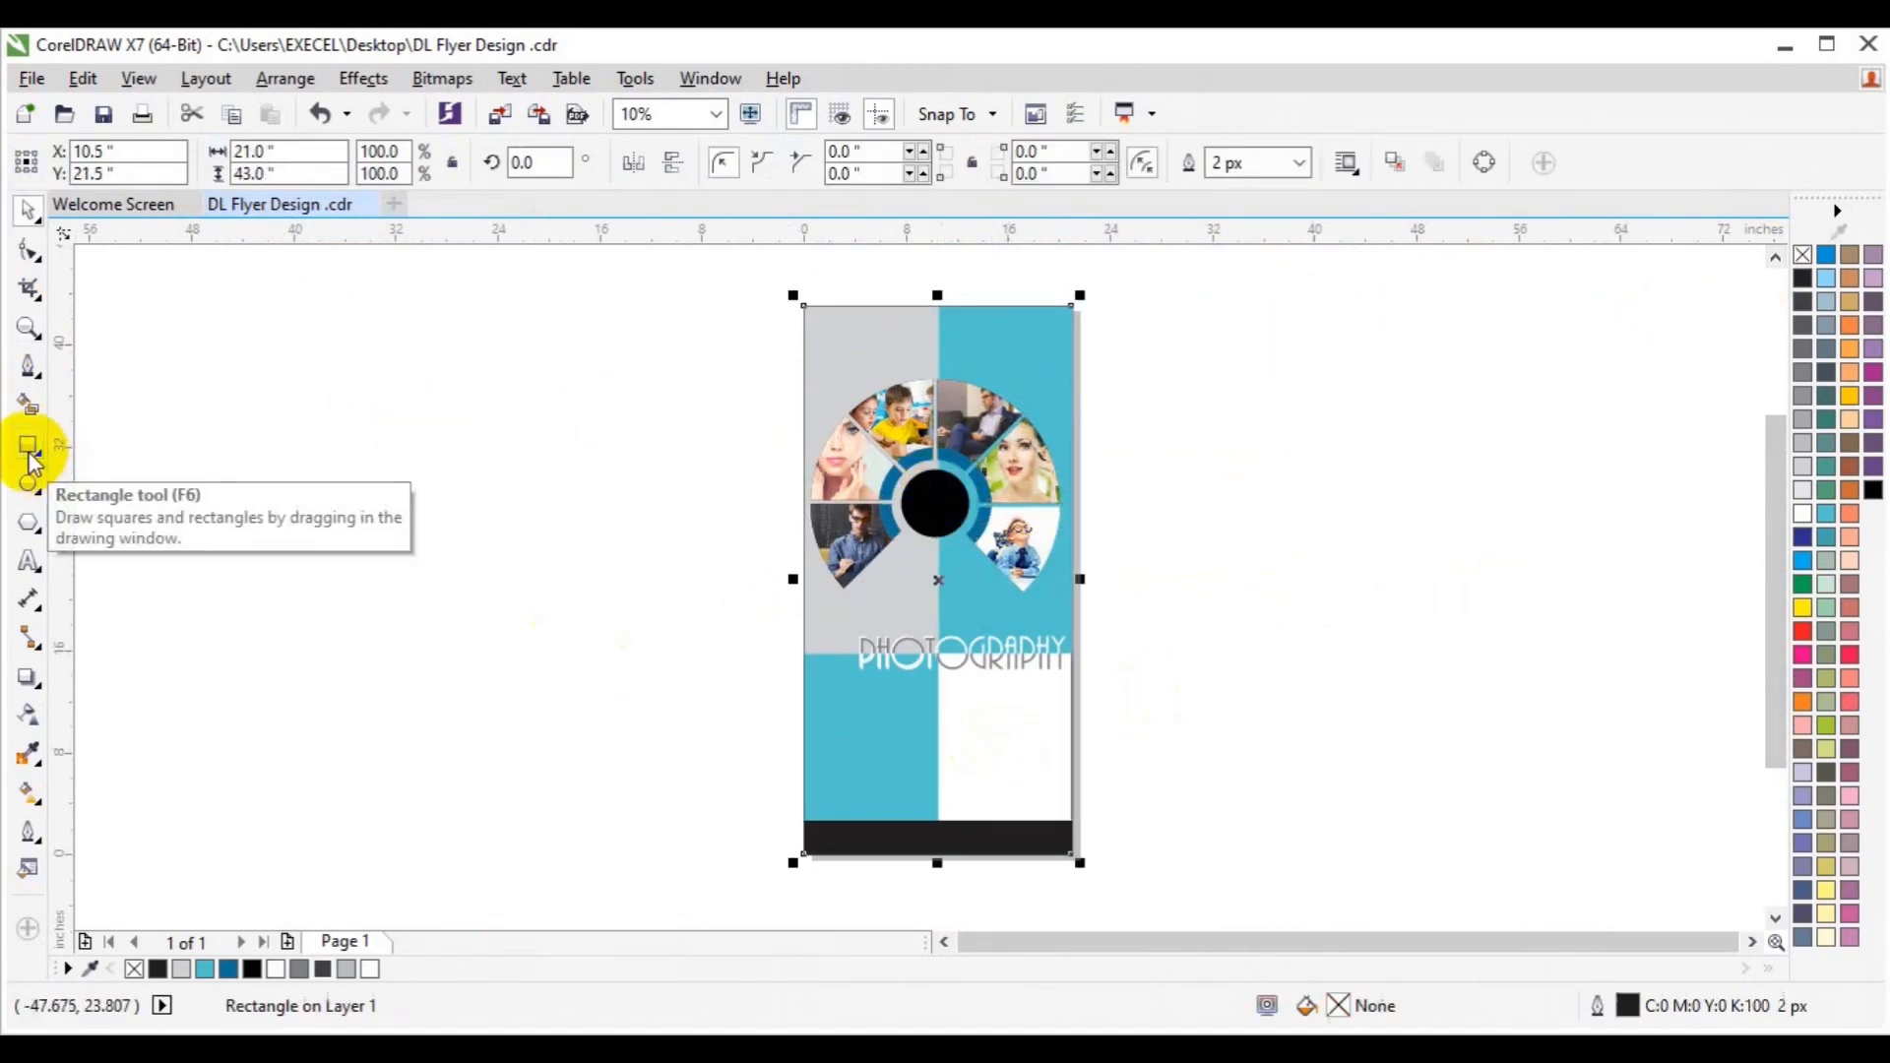
left_click(882, 524, "shift")
key("c")
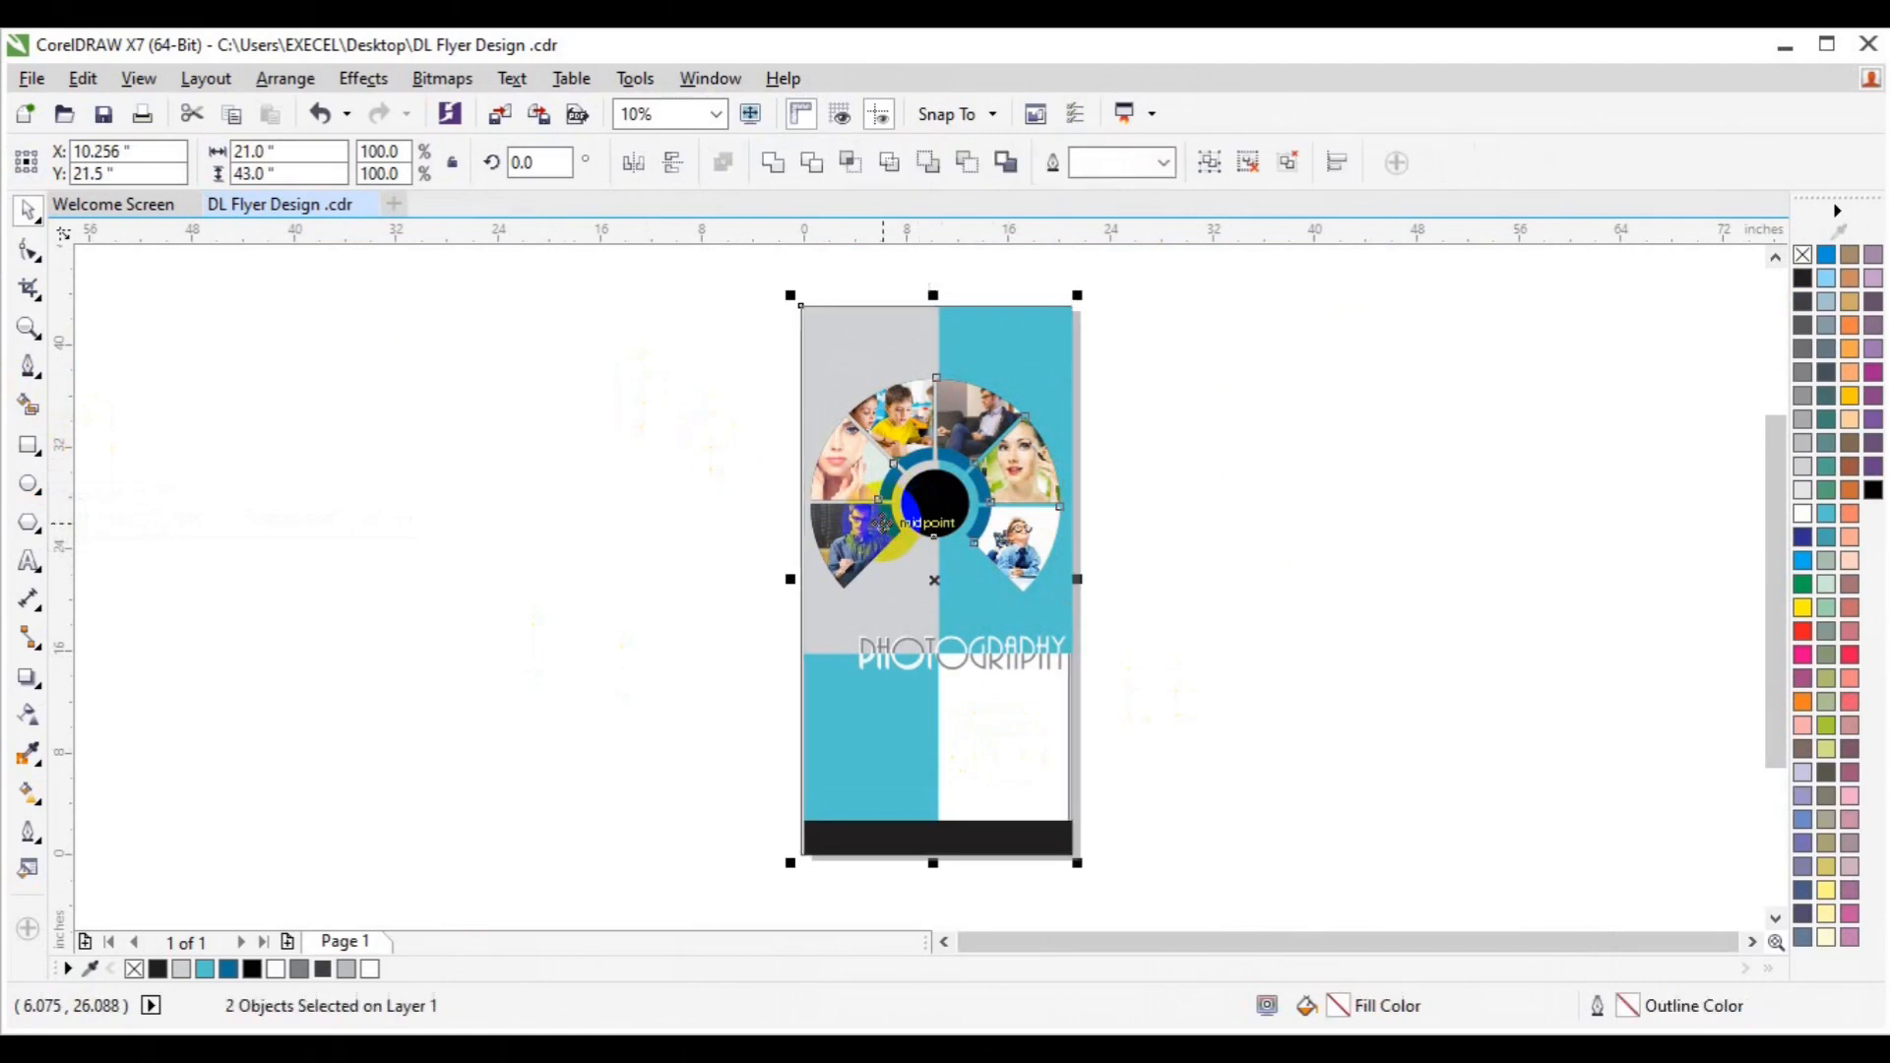
key("ctrl+g")
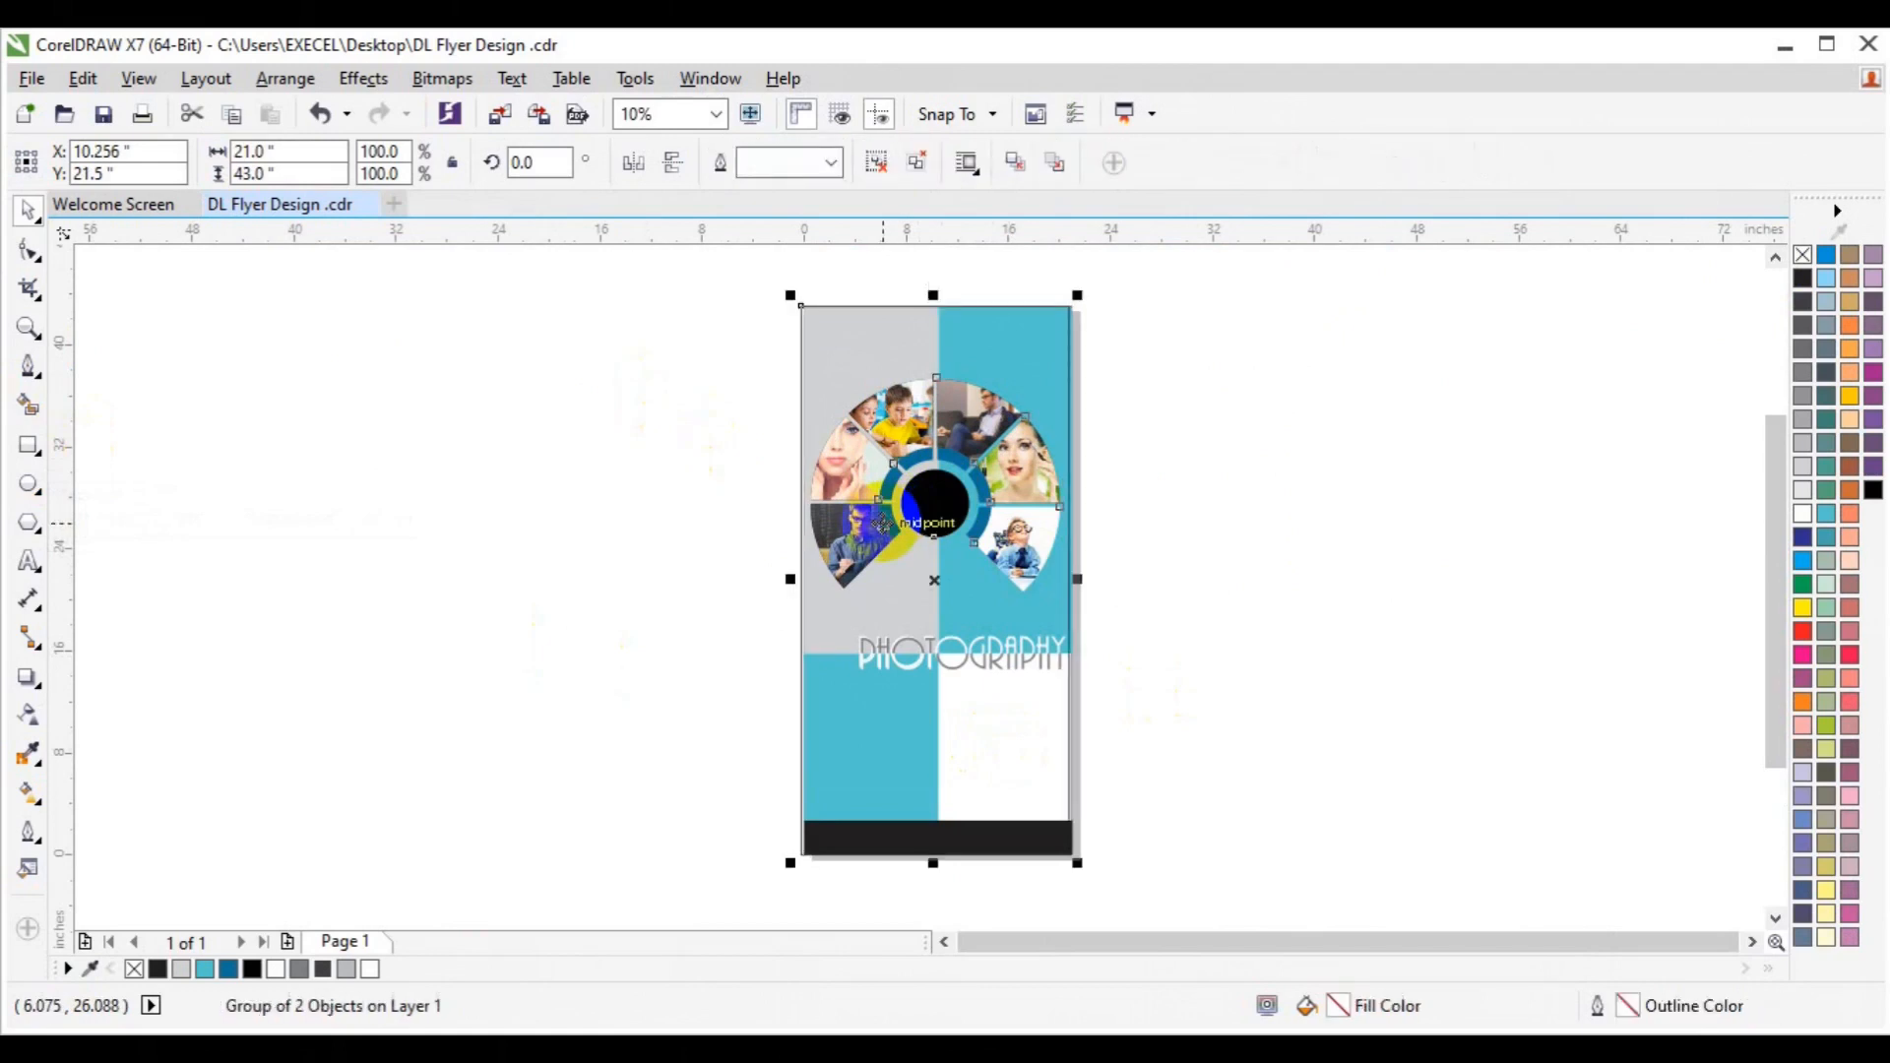
key("p")
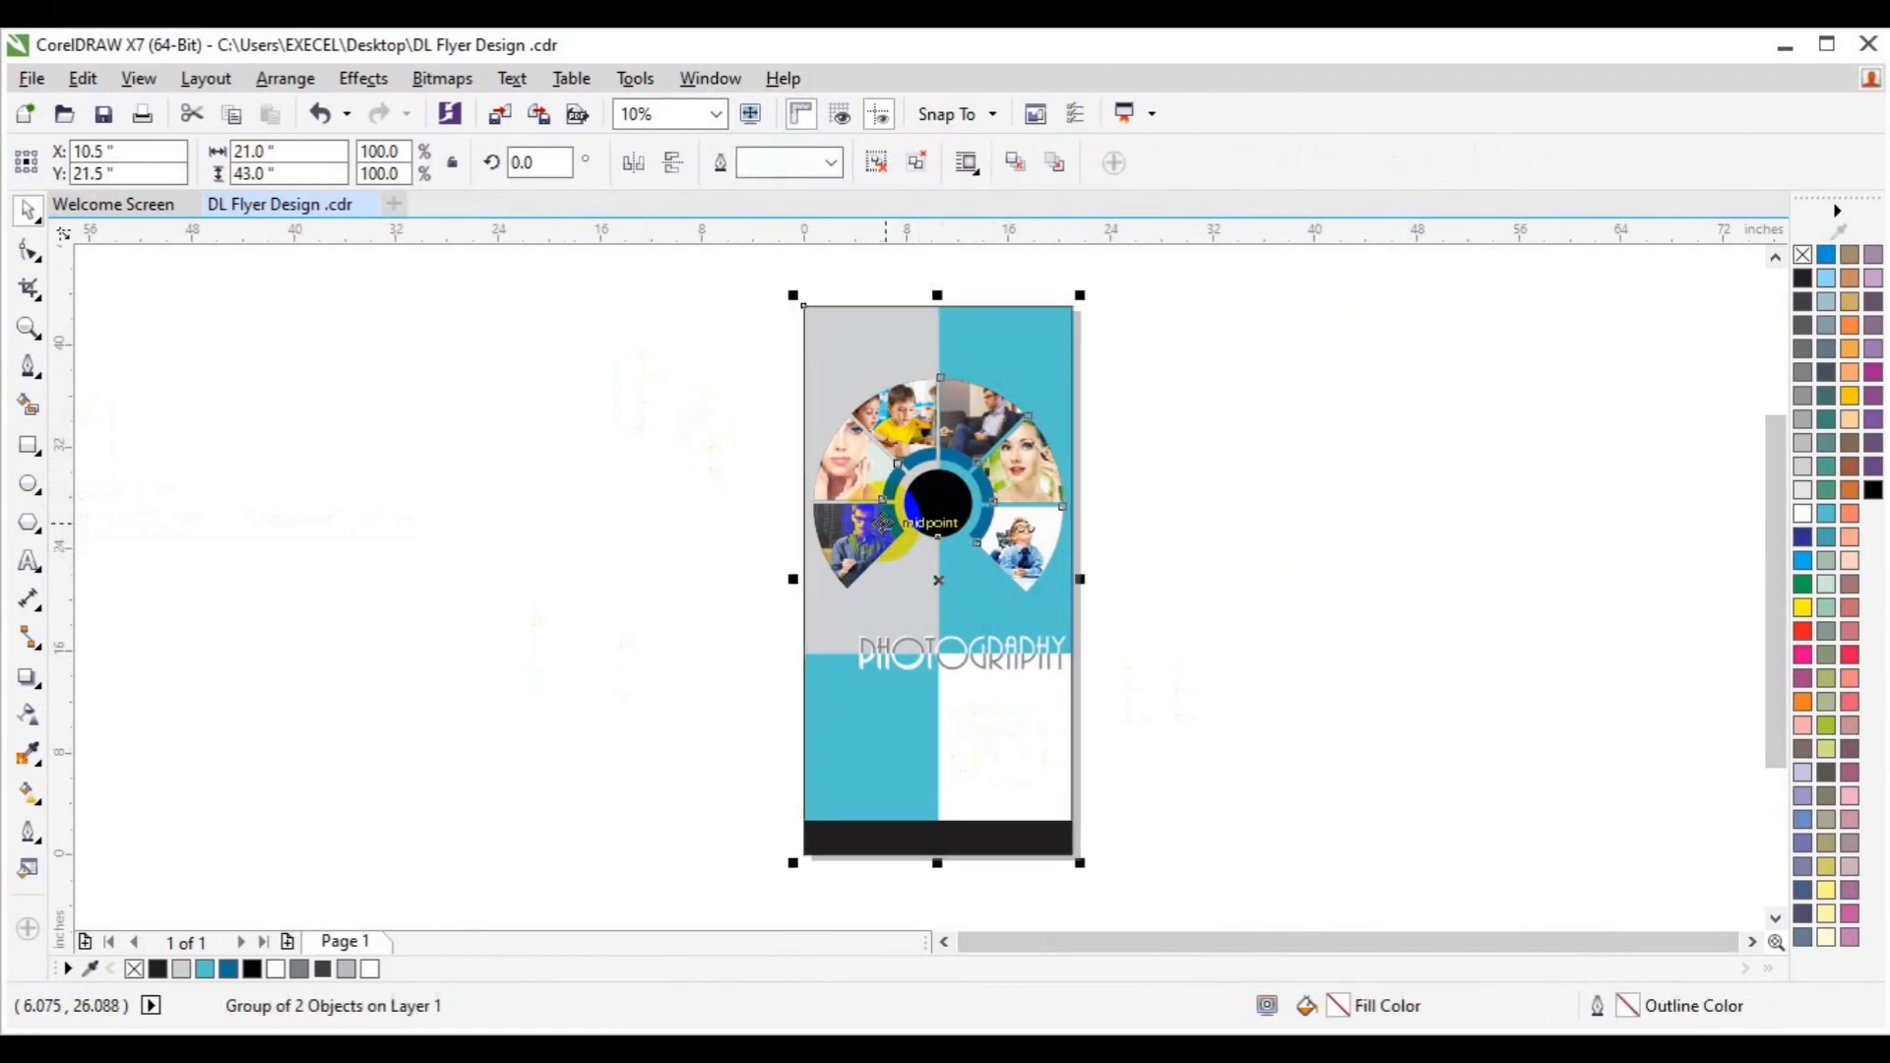
left_click(874, 163)
left_click(1032, 752)
left_click(1376, 647)
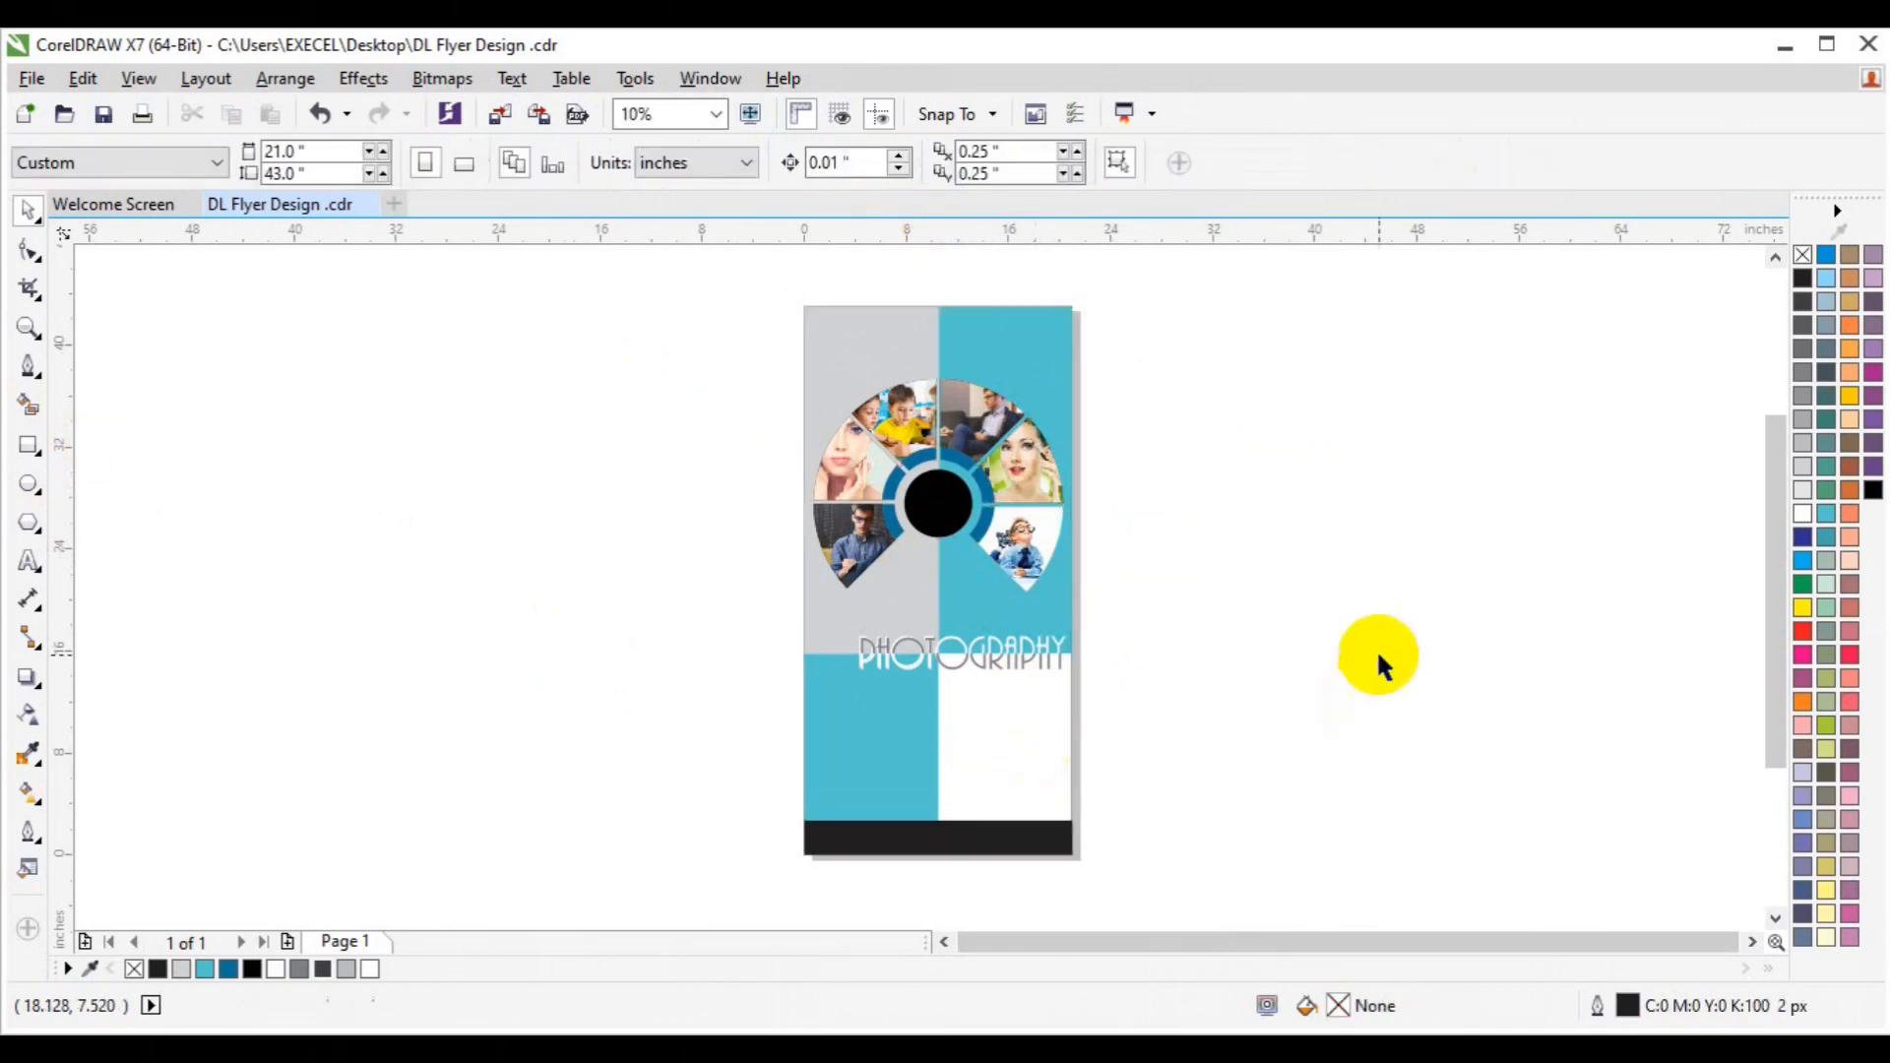
Zoom in on the lower part of the flyer.
left_click(27, 328)
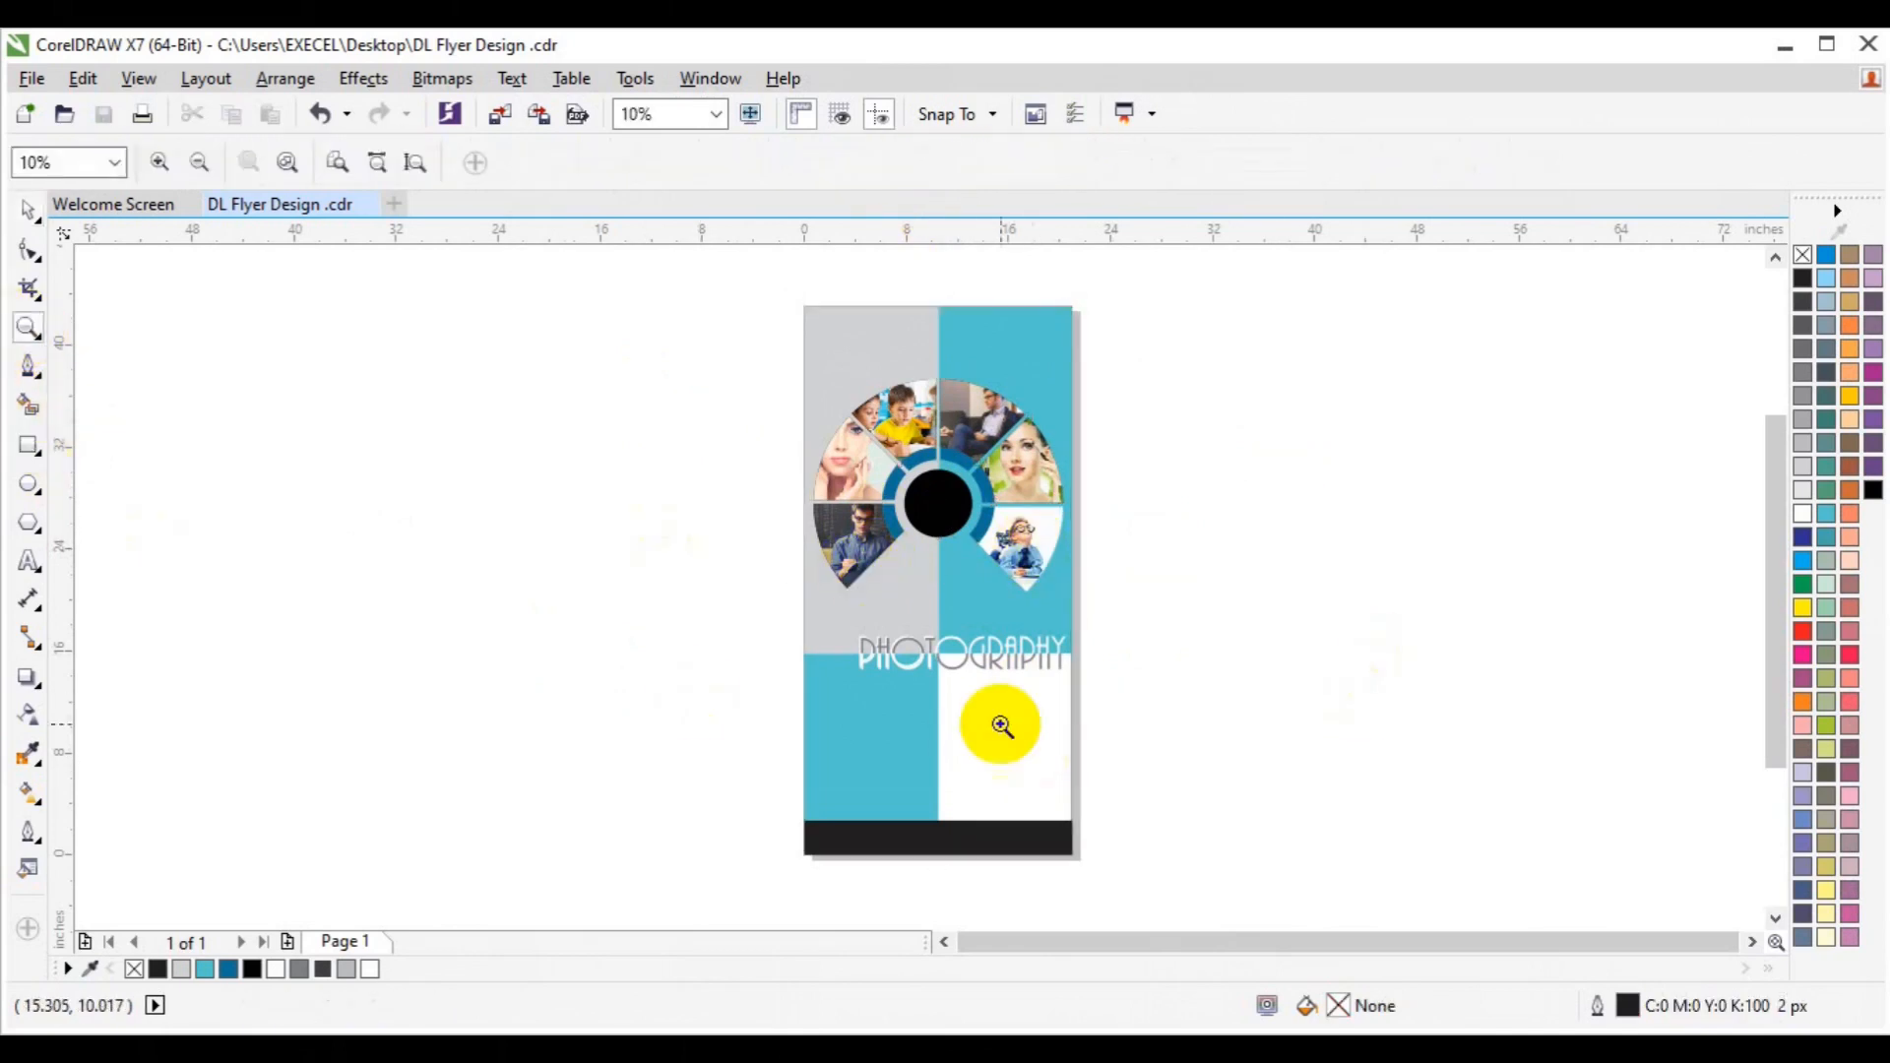
left_click(1000, 725)
key("space")
Create a SERVICE text object at 100 pt in AR BONNIE.
left_click(29, 563)
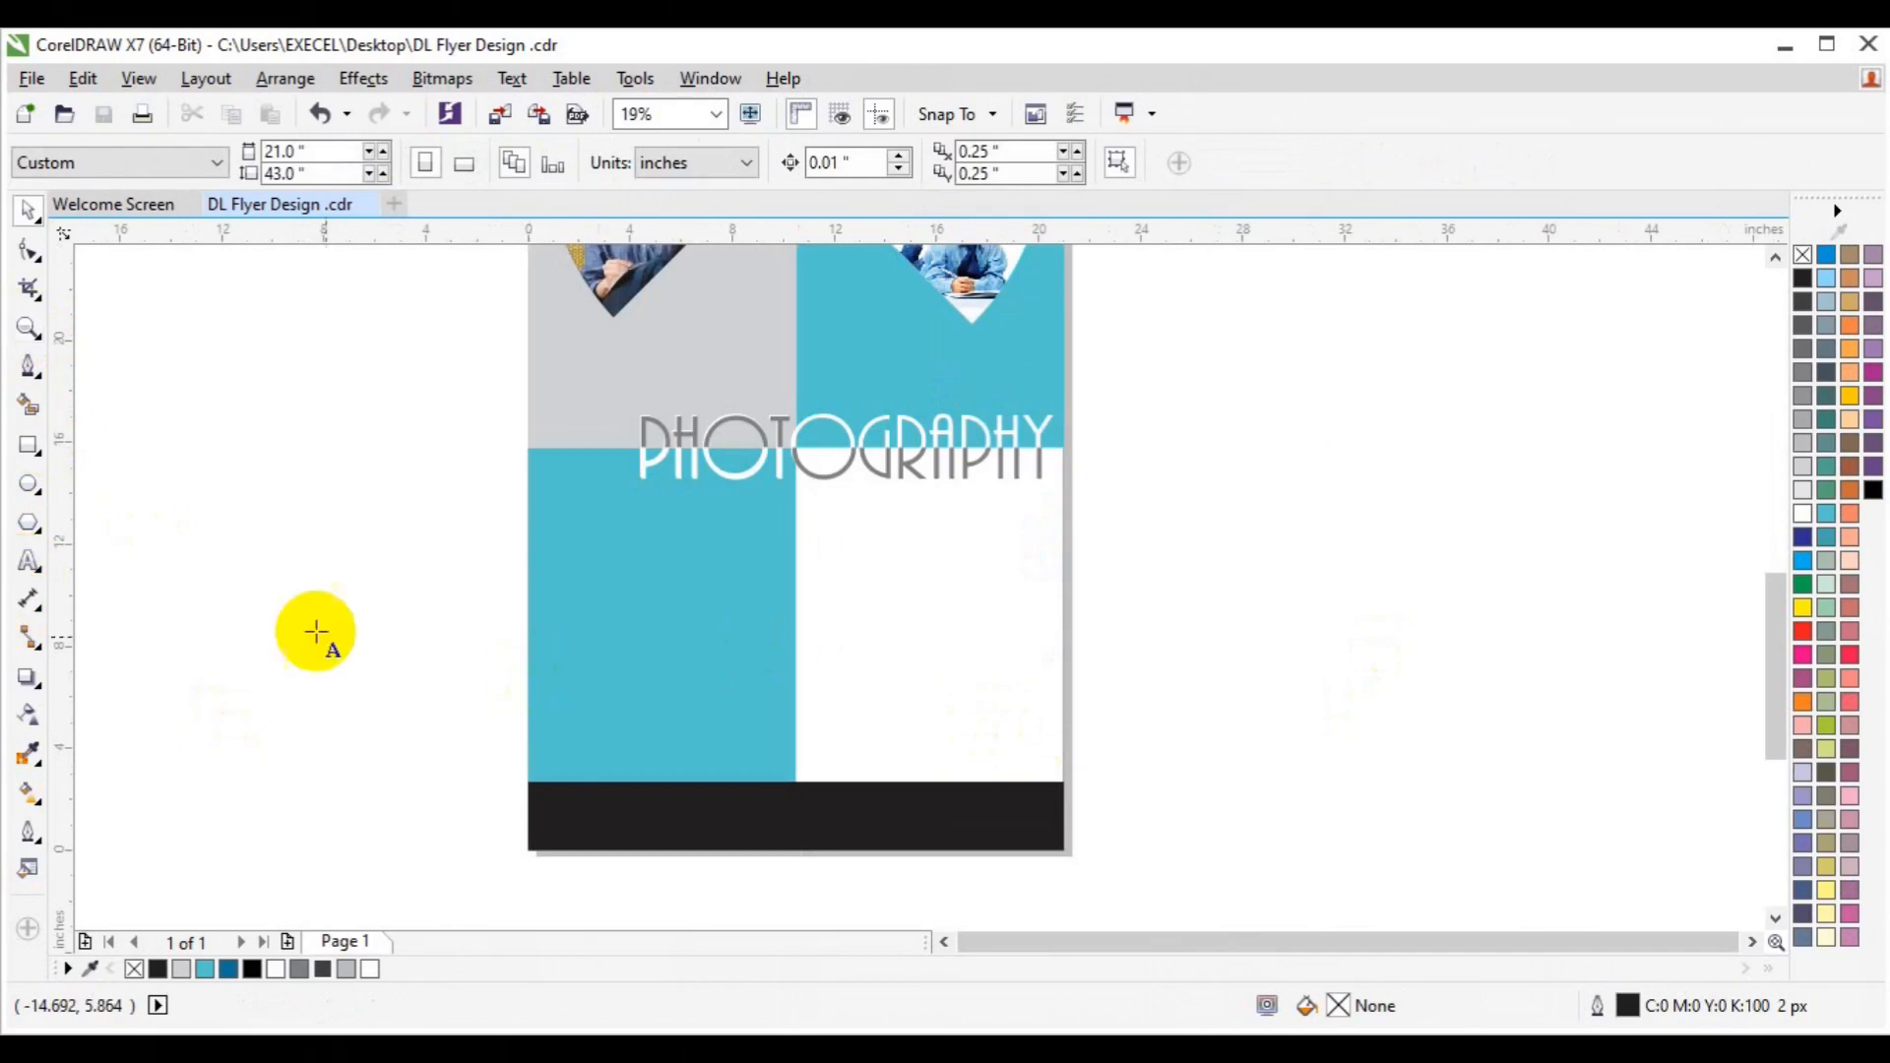
left_click(308, 630)
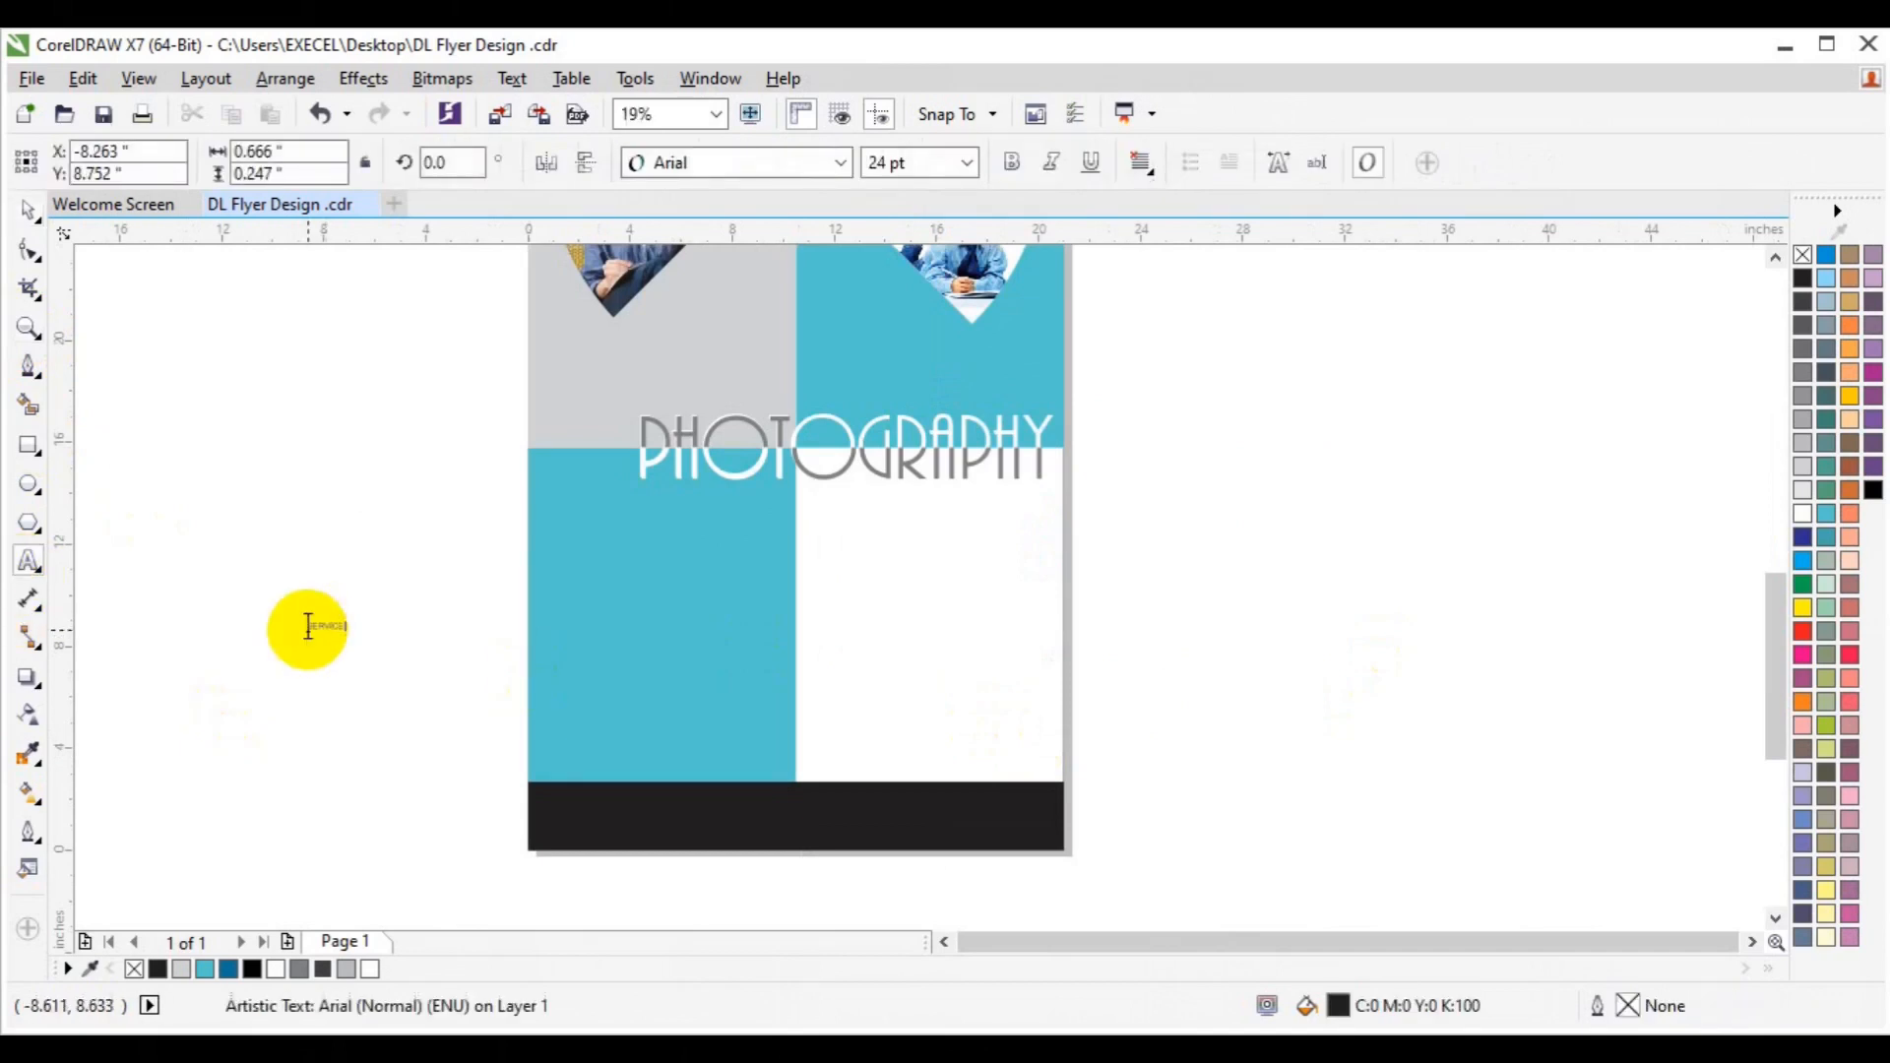
left_click(969, 163)
left_click(926, 528)
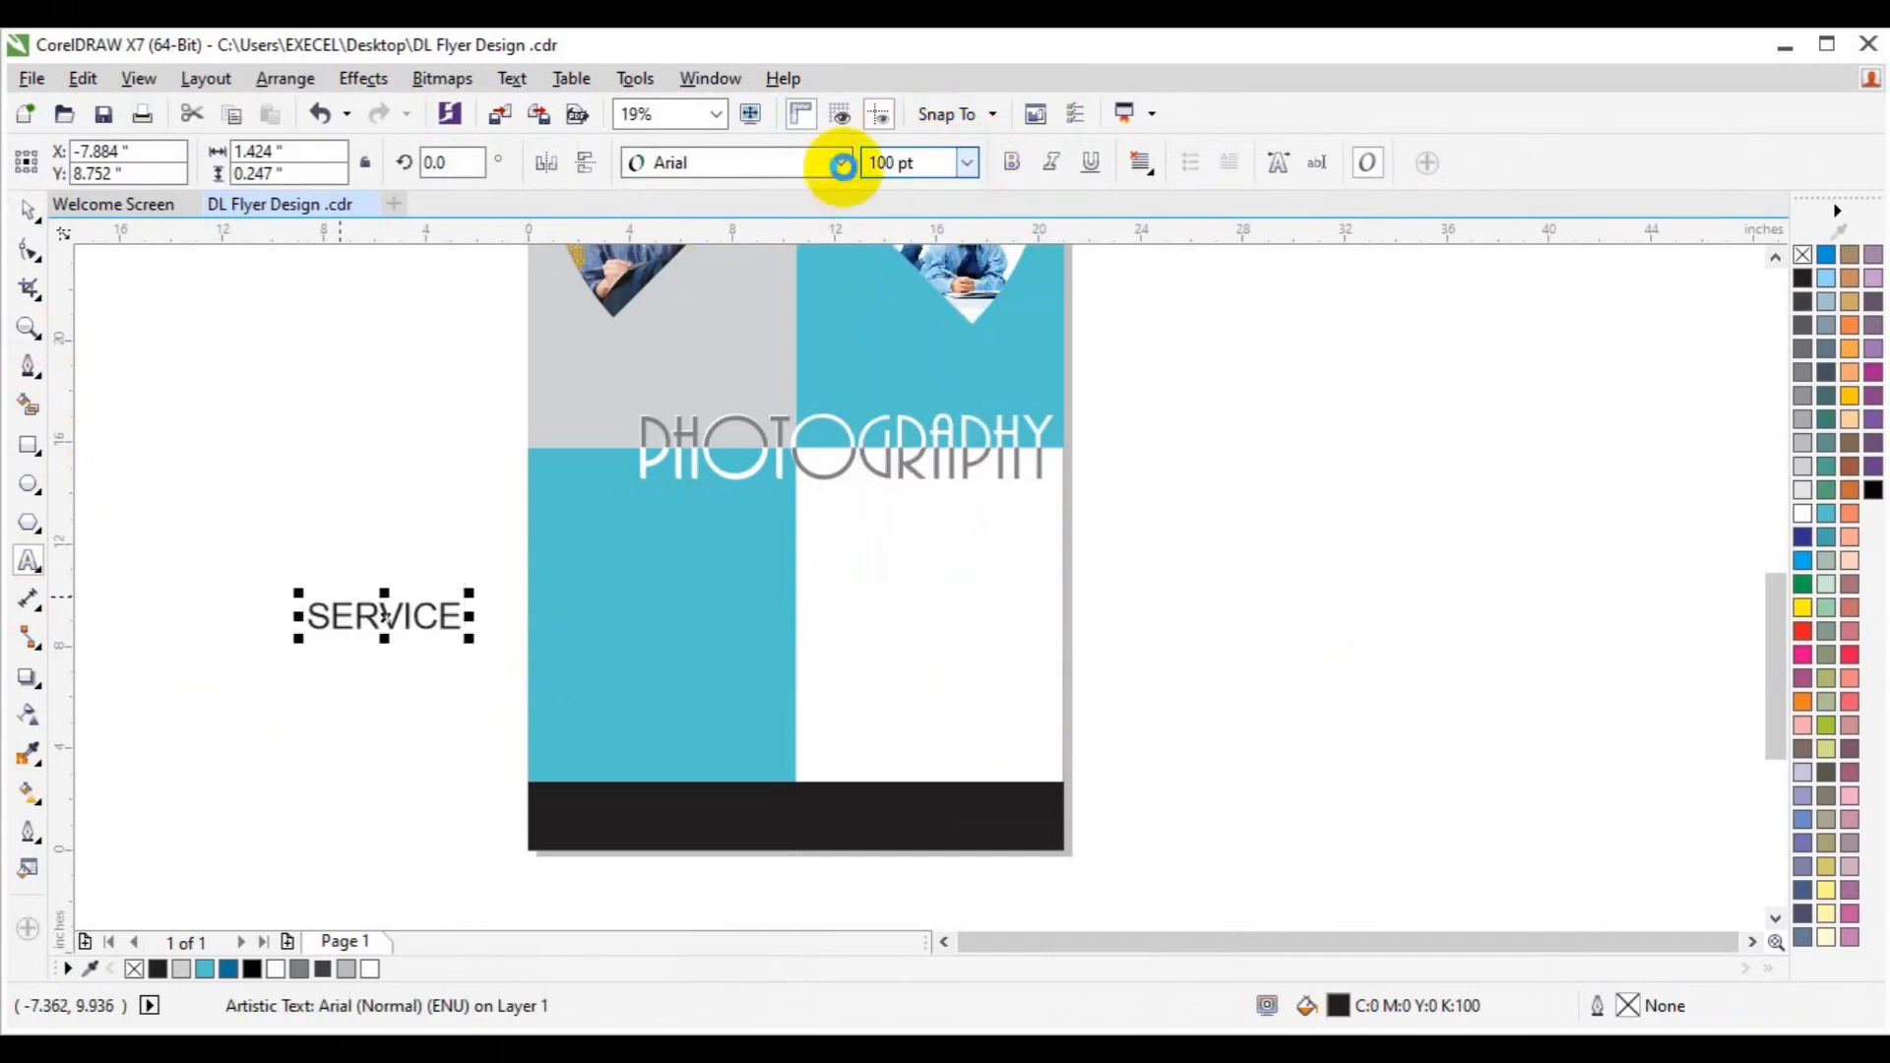
left_click(841, 162)
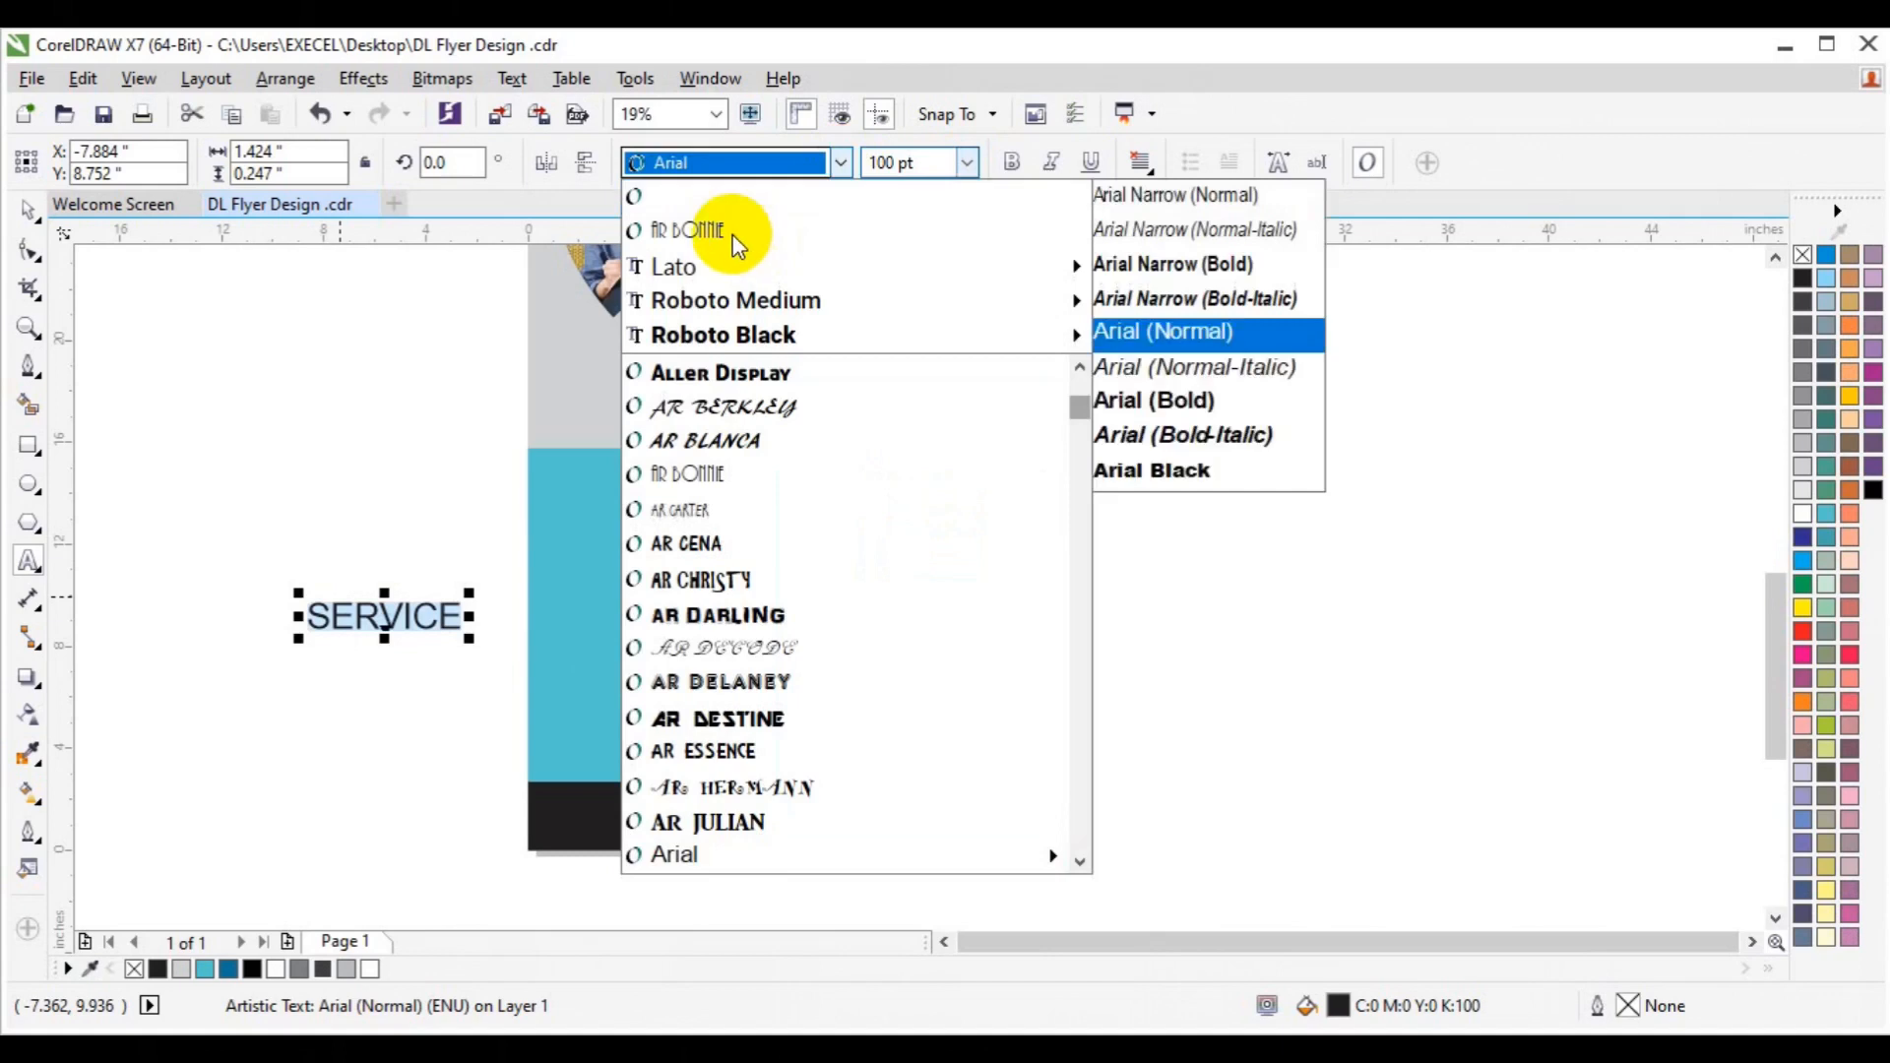
left_click(734, 233)
Set SERVICE's character spacing to 100% in Text Properties.
left_click(354, 334)
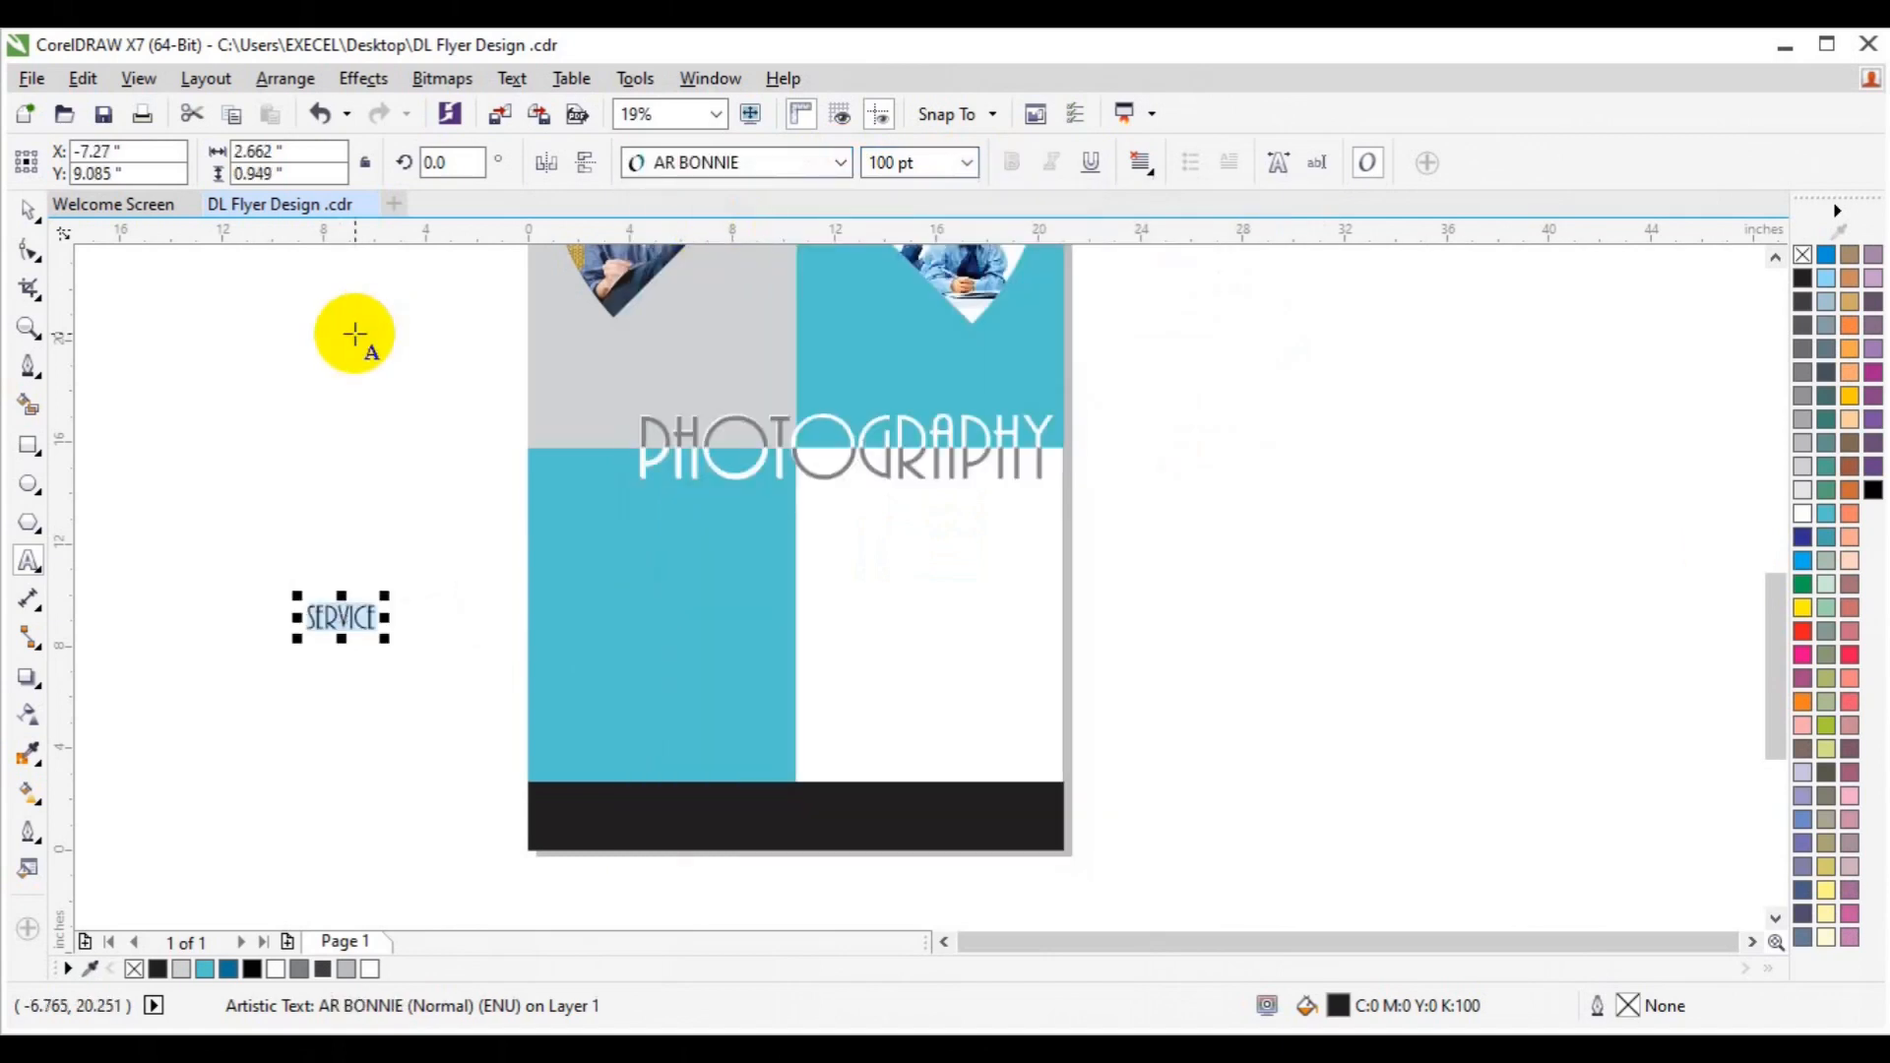
key("ctrl+t")
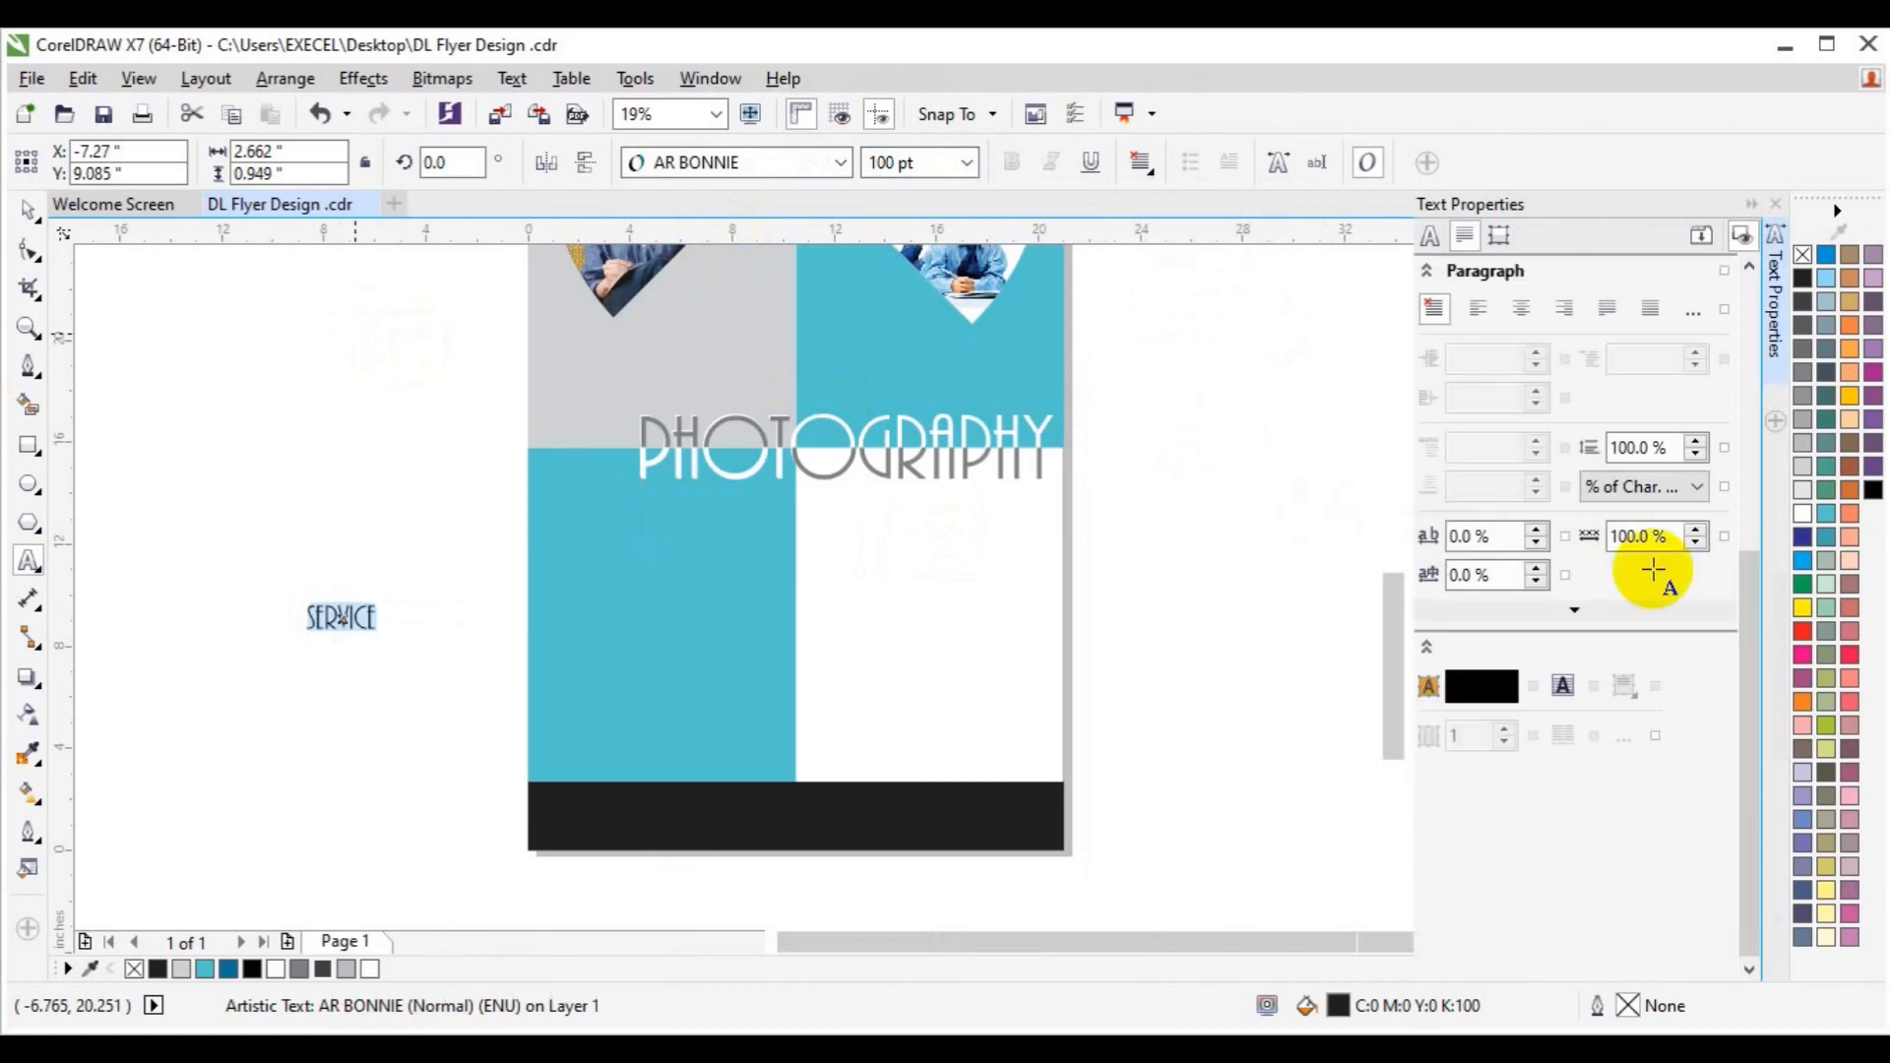
type("5")
key("Return")
left_click(1459, 539)
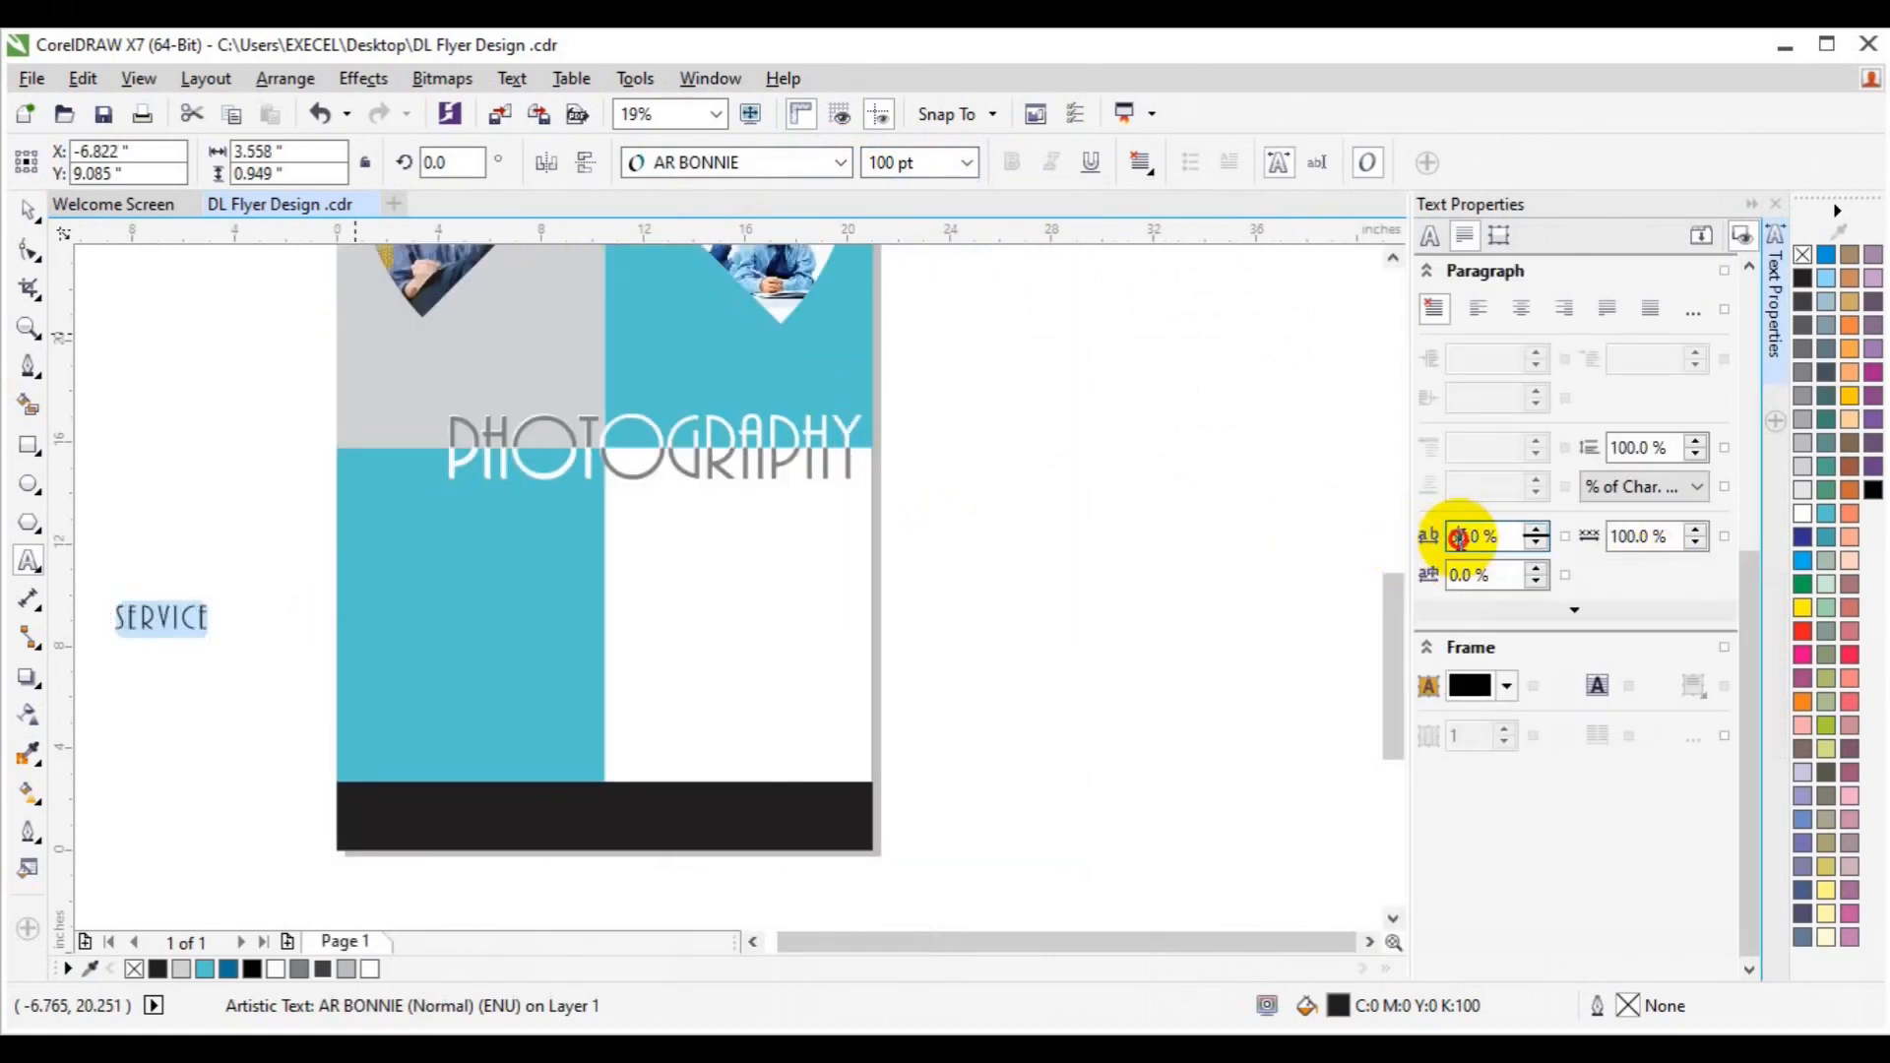
type("10")
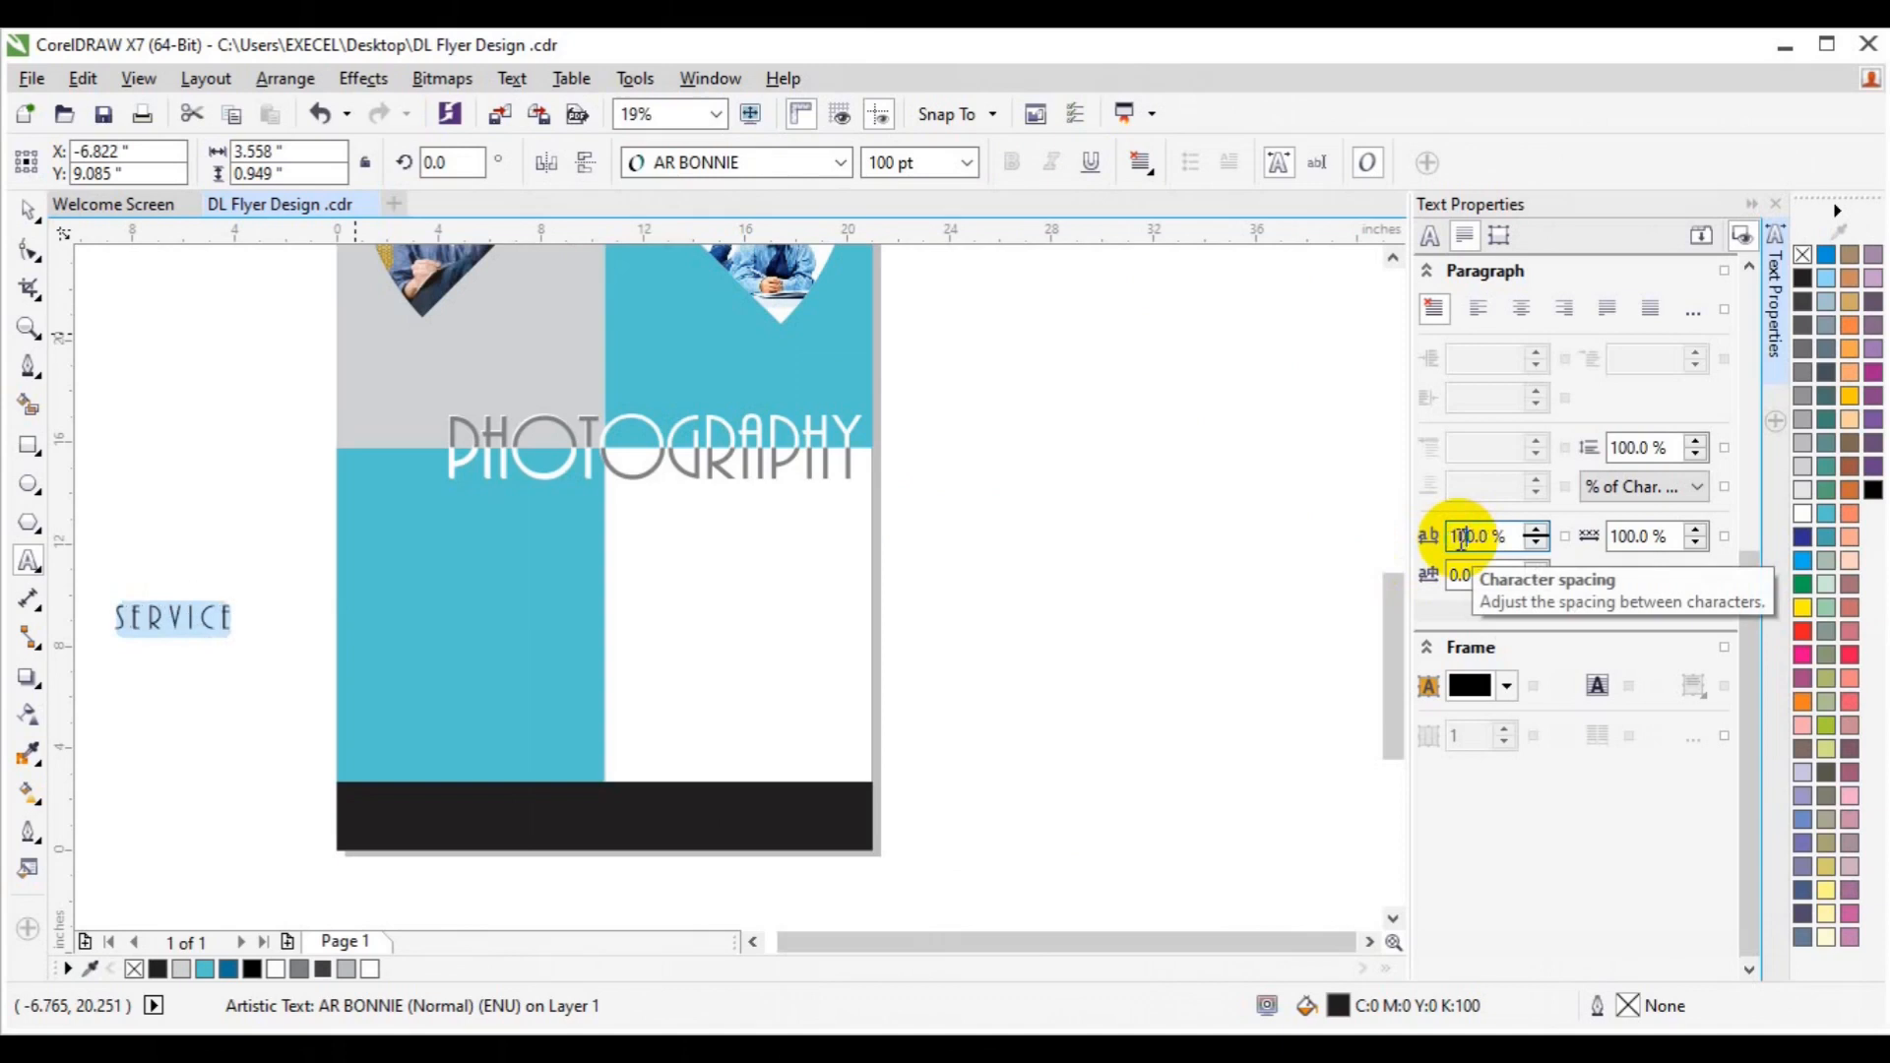
Move SERVICE under PHOTOGRAPHY and right-align it with the headline.
left_click(29, 210)
left_click_drag(173, 623, 778, 514)
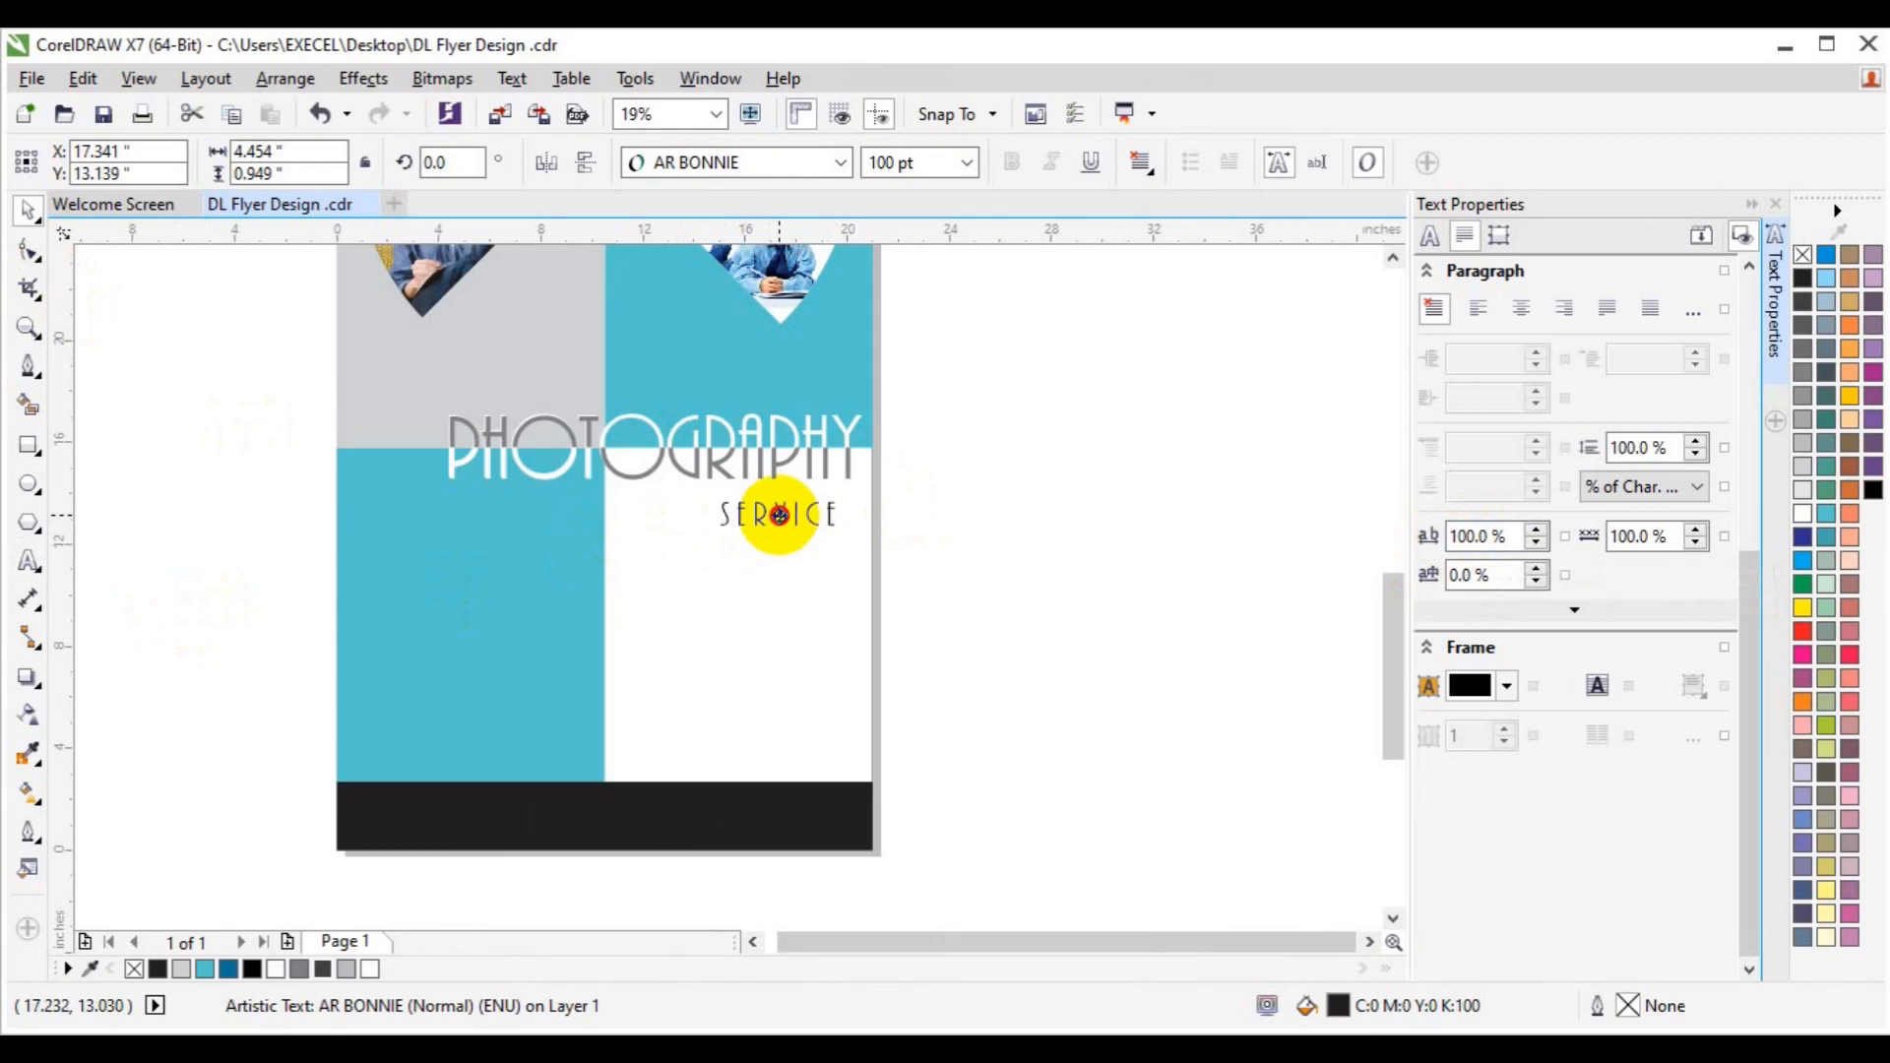
left_click(772, 473, "shift")
key("l")
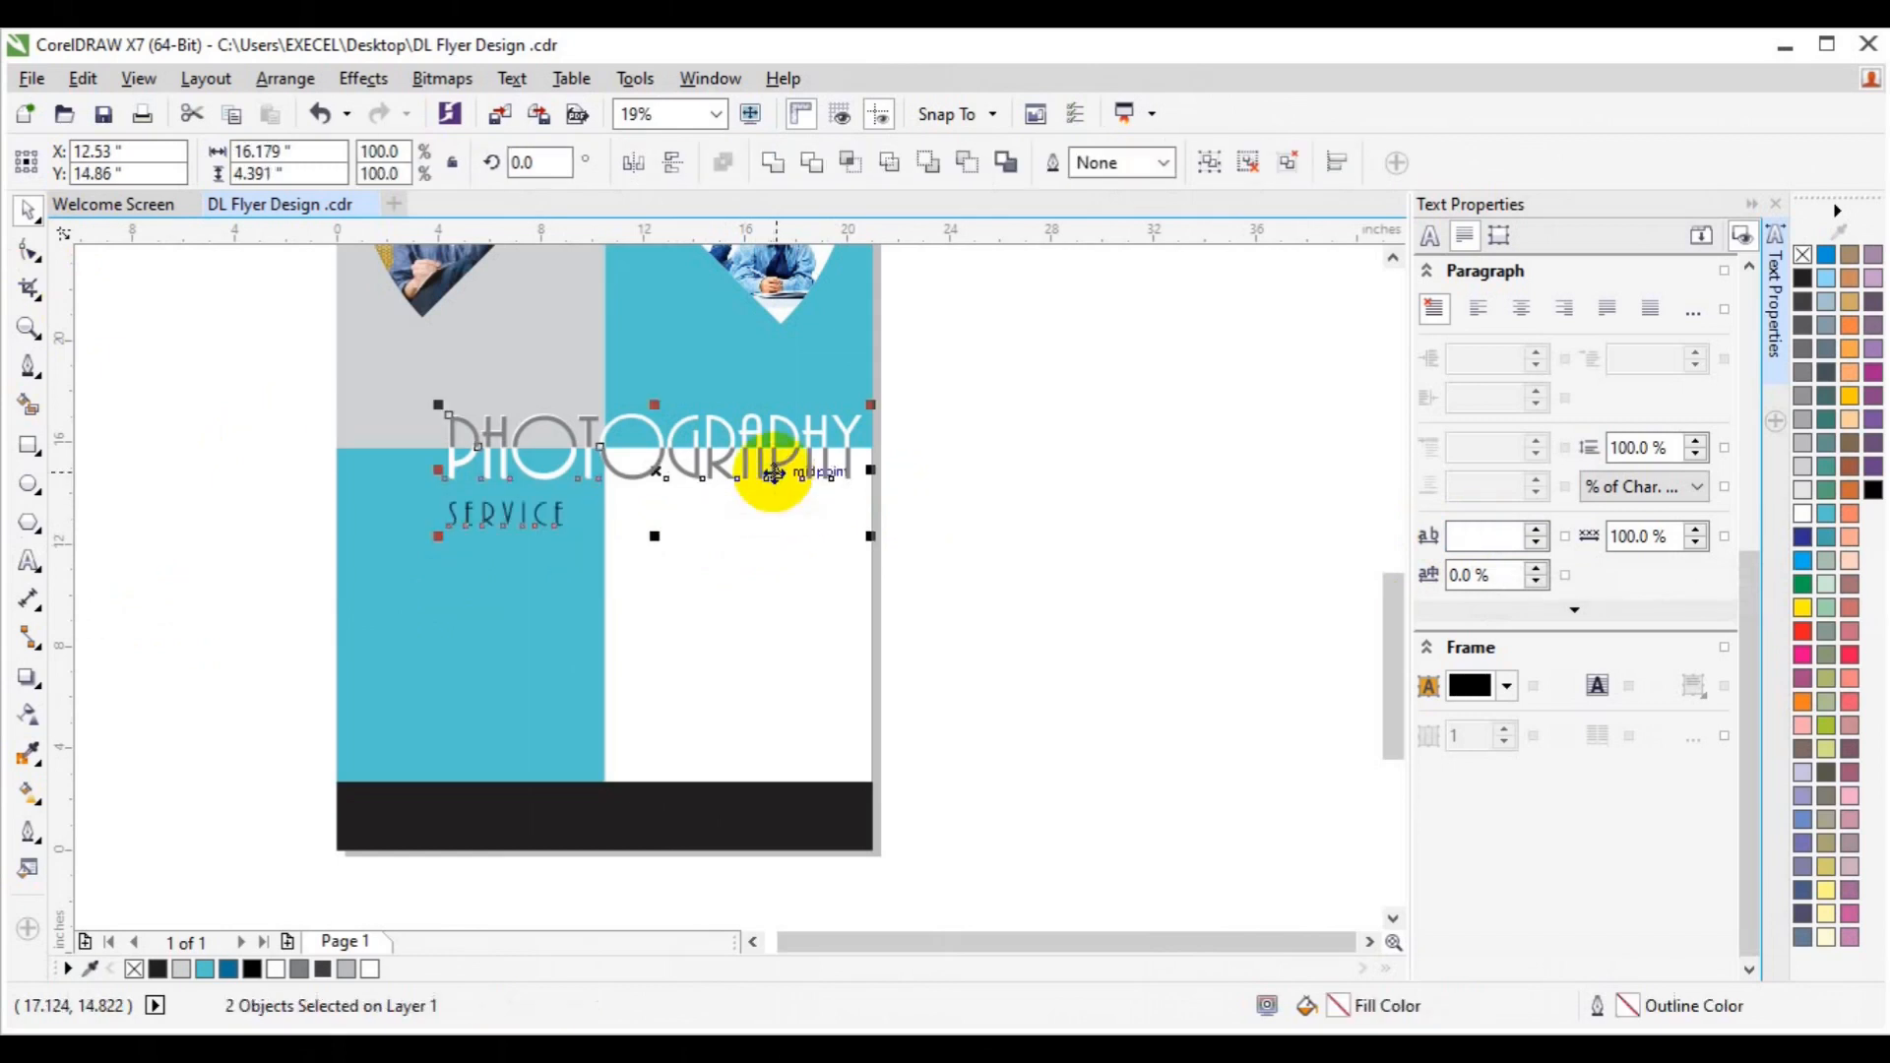
key("r")
left_click(1044, 599)
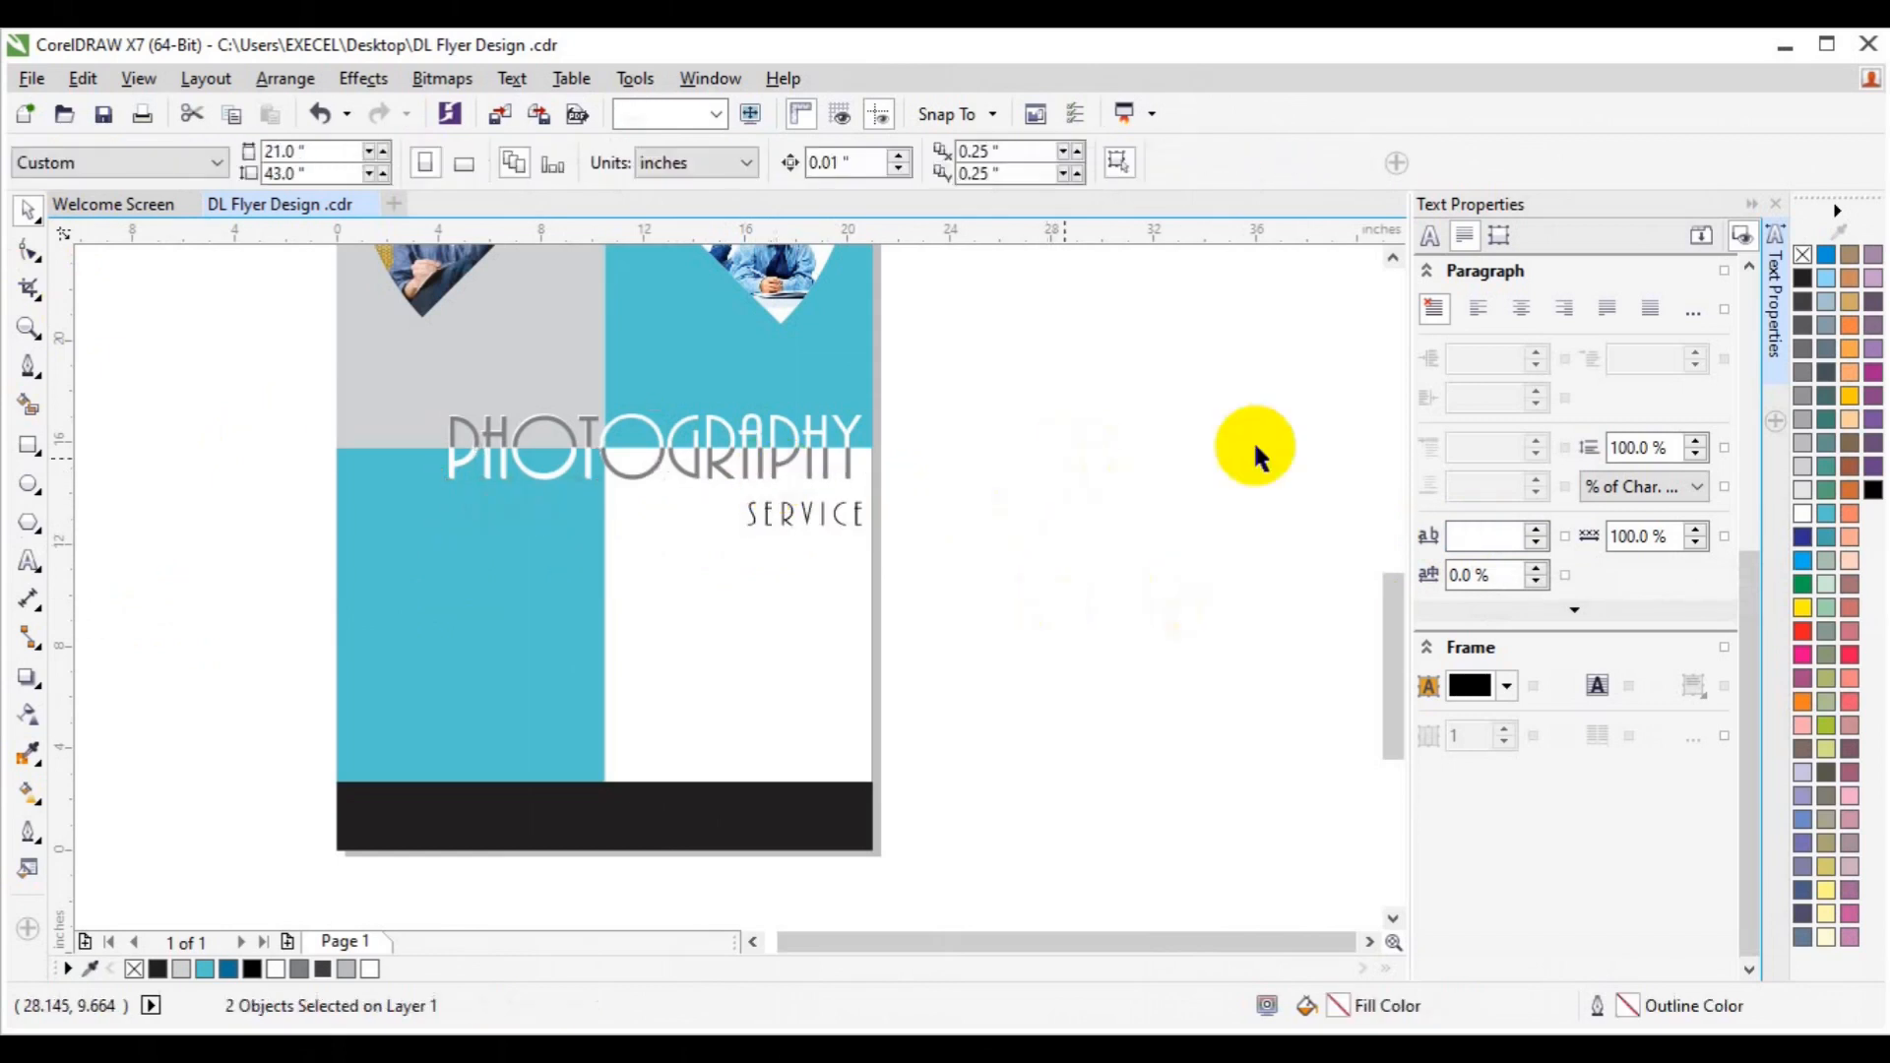
left_click(1775, 373)
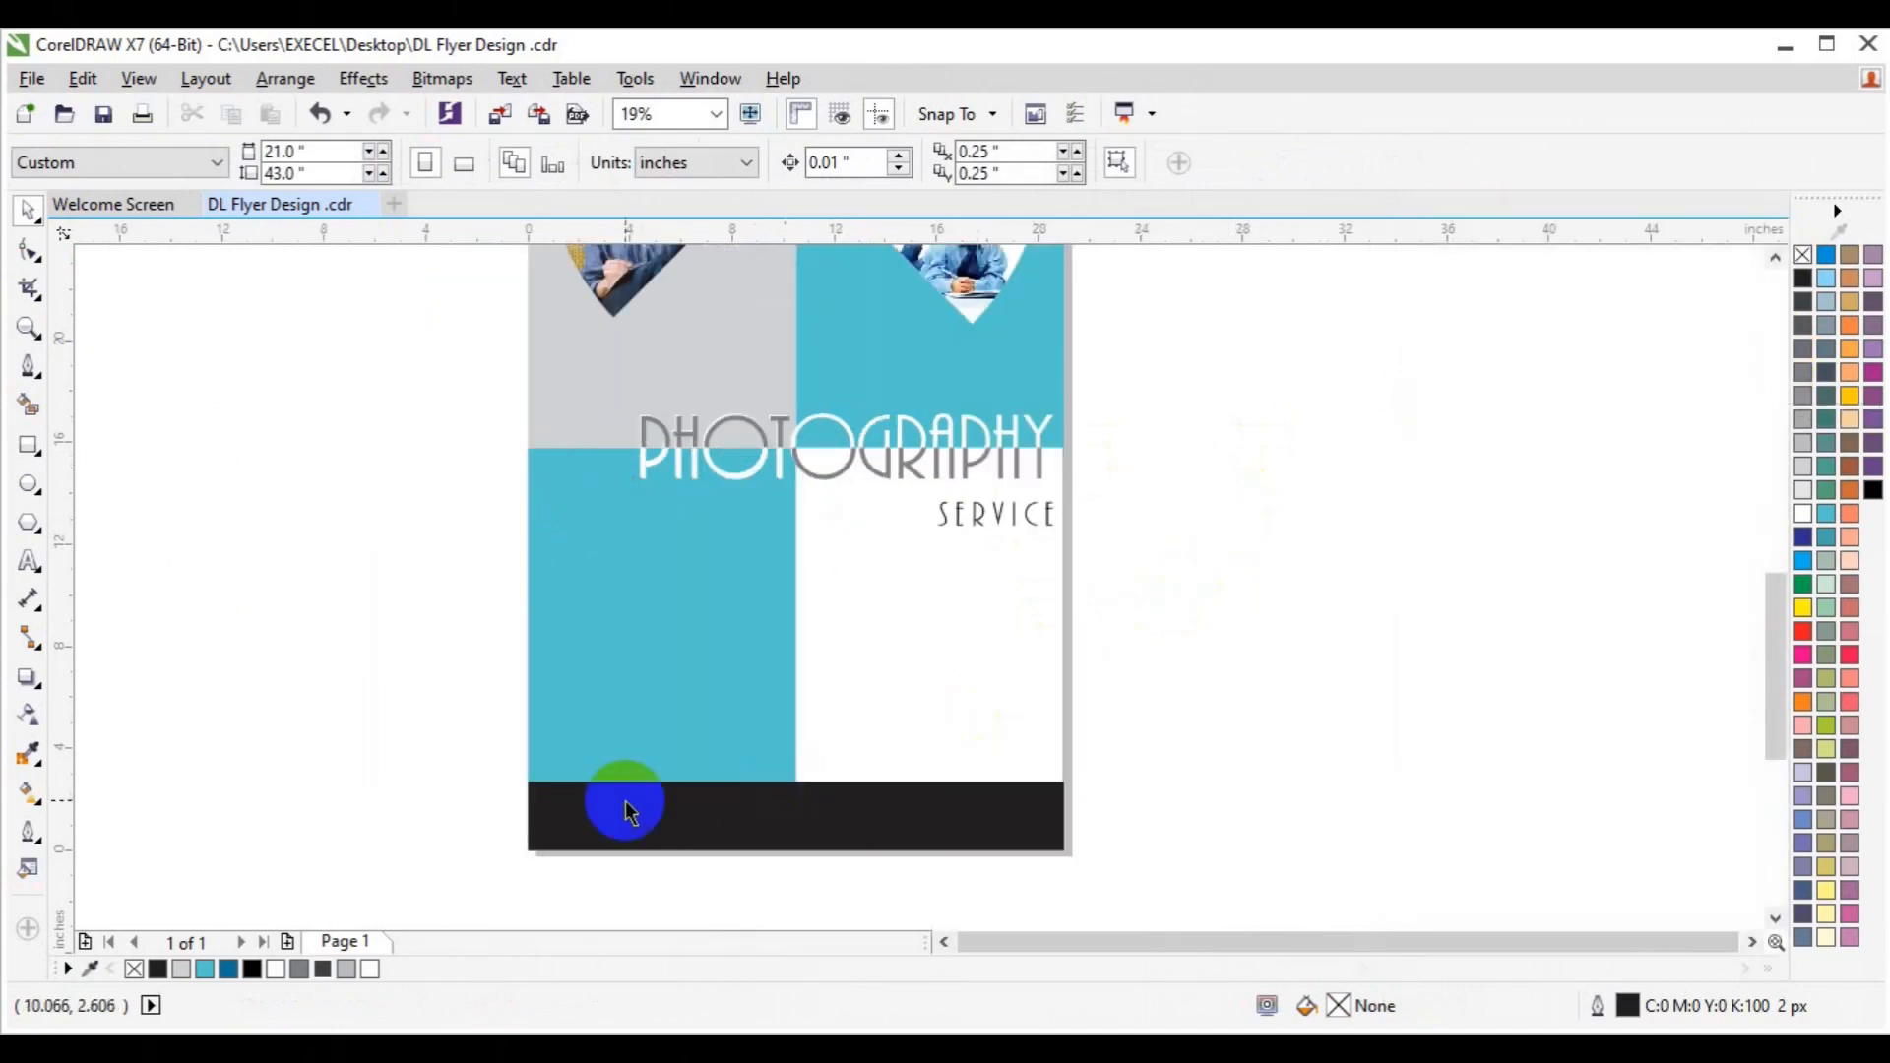
Add 'Contact Us' text in Lato Medium at 72 pt.
left_click(30, 561)
left_click(262, 607)
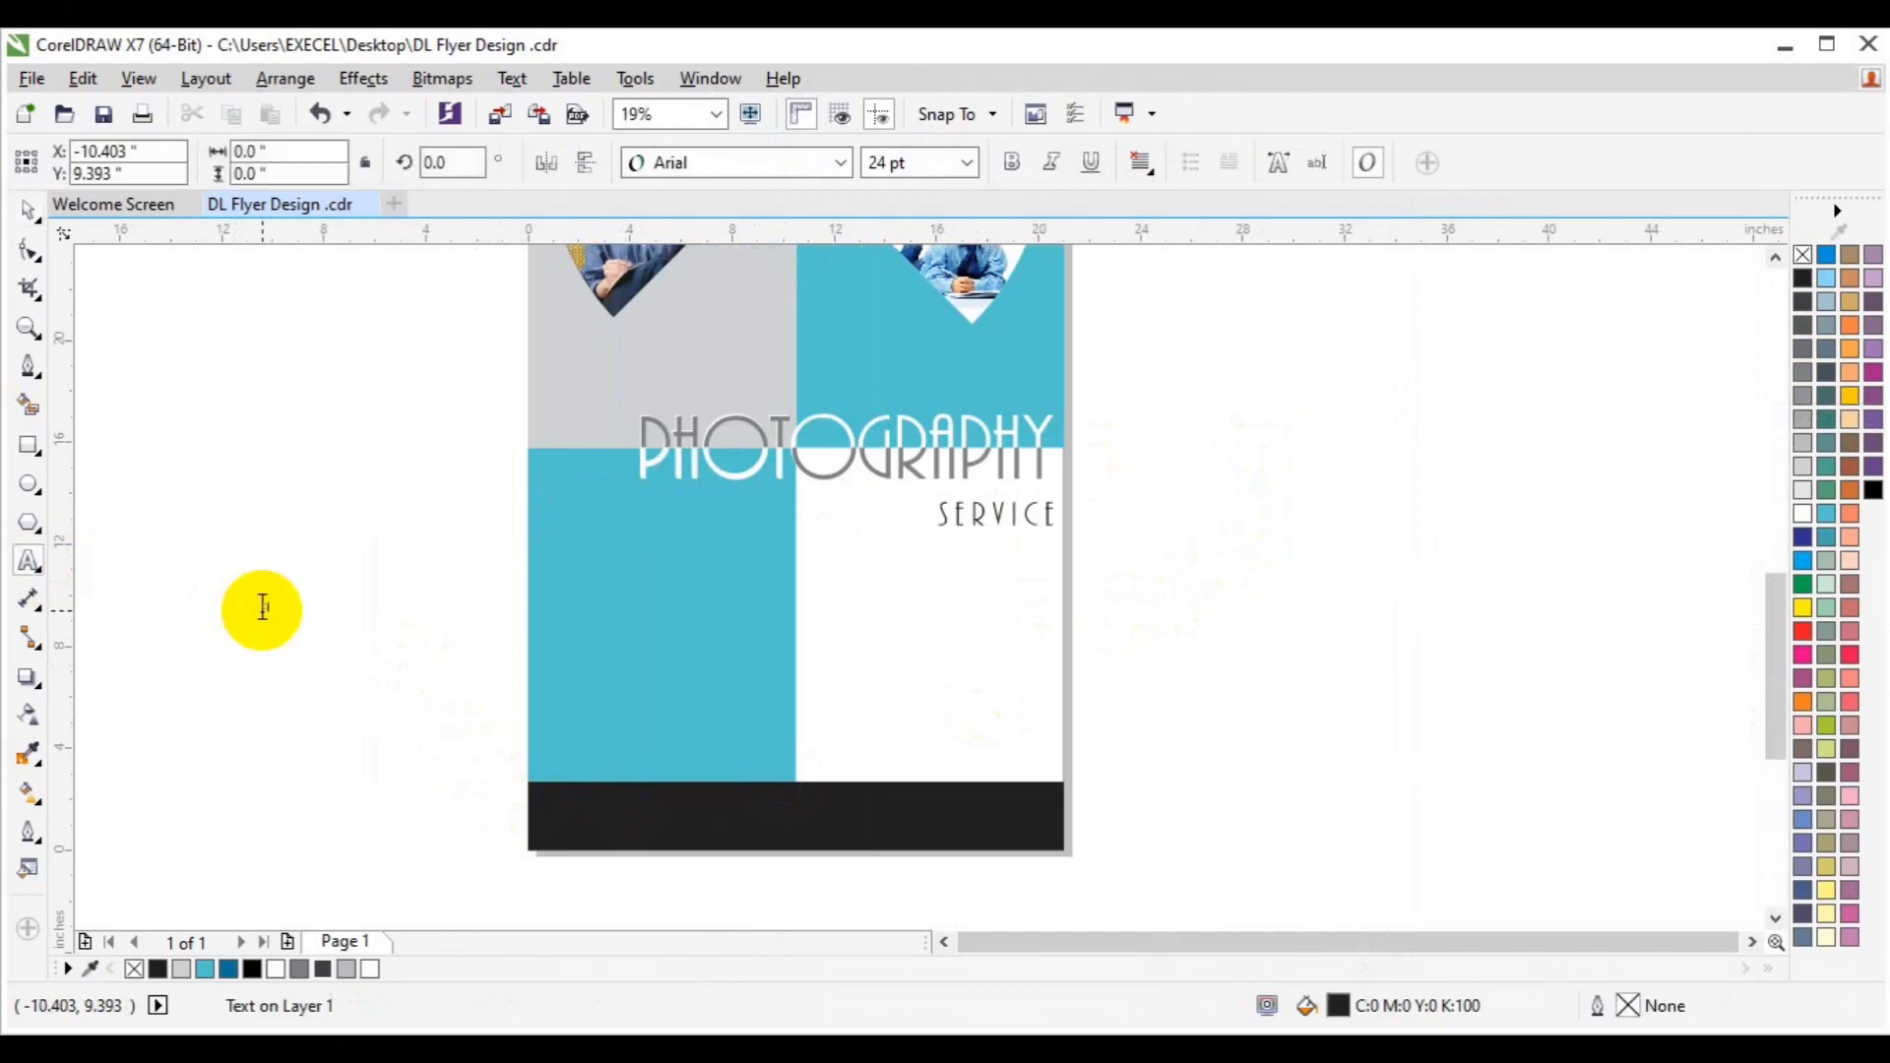
type("Contact Us")
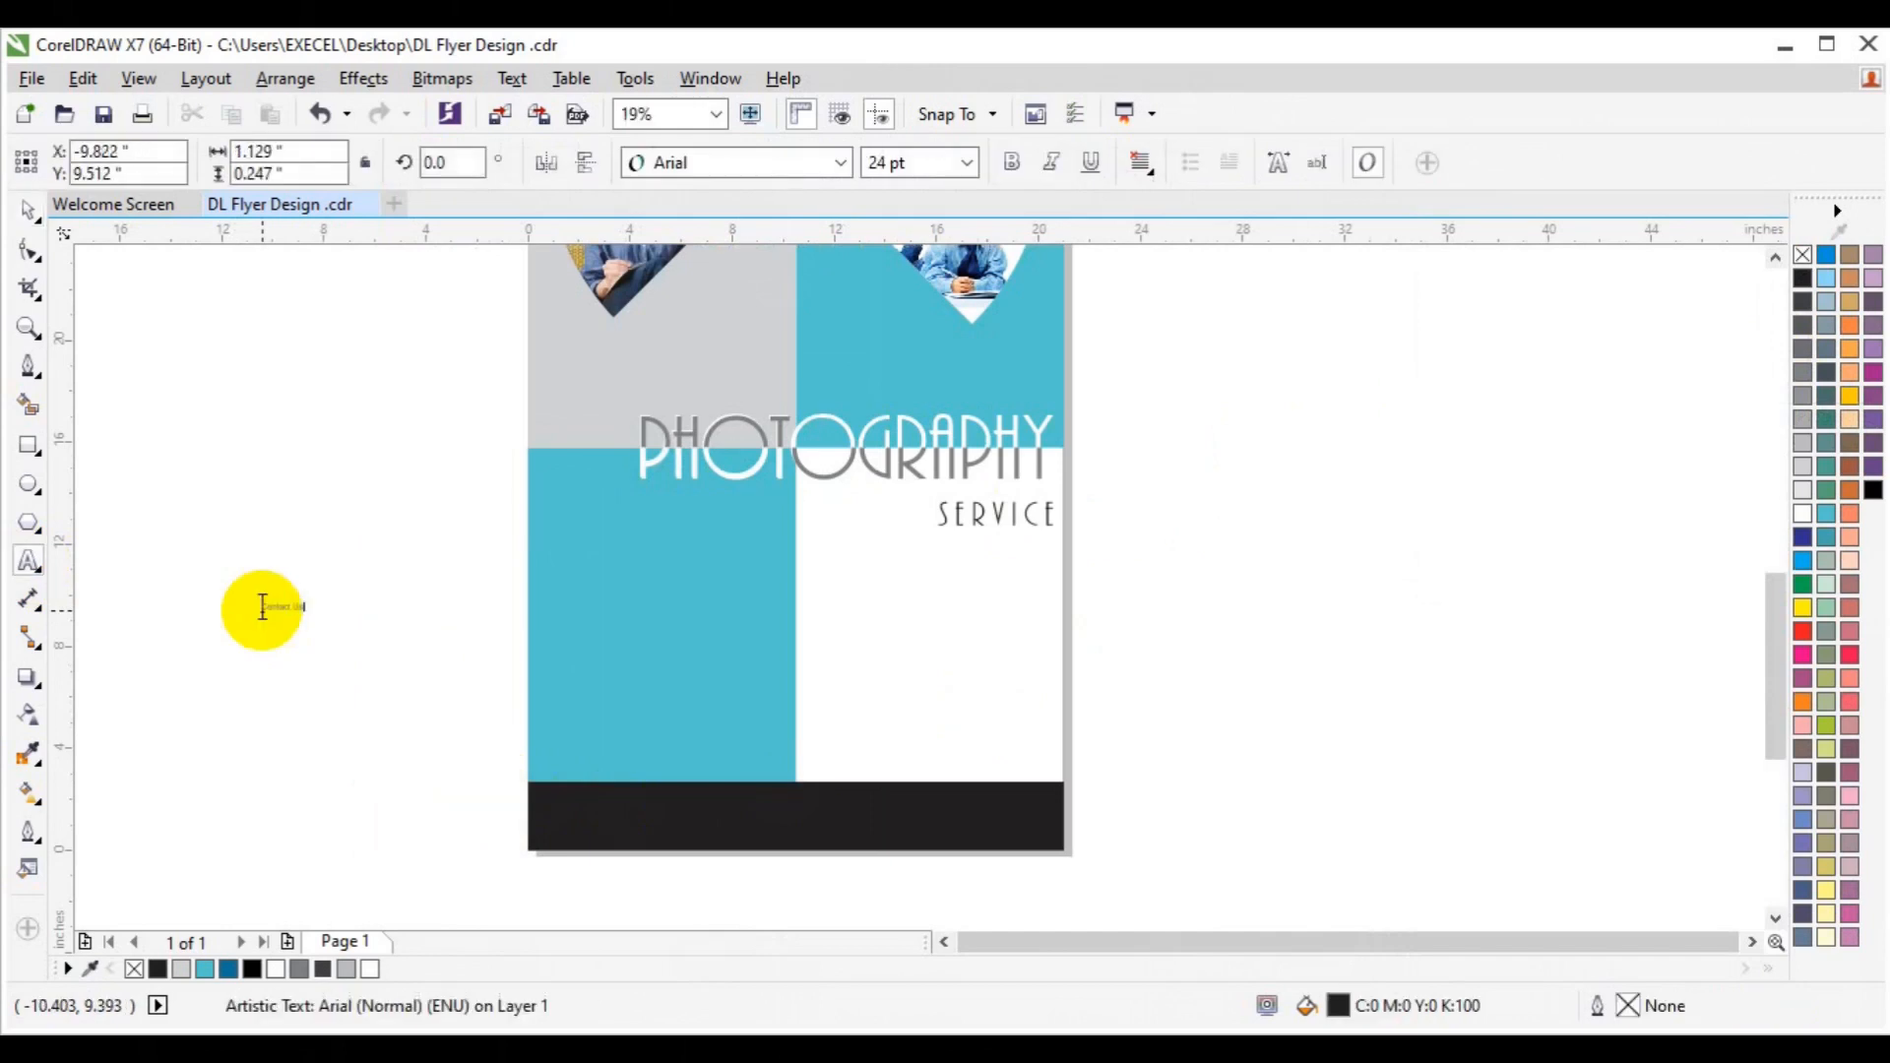
left_click(251, 308)
left_click(836, 163)
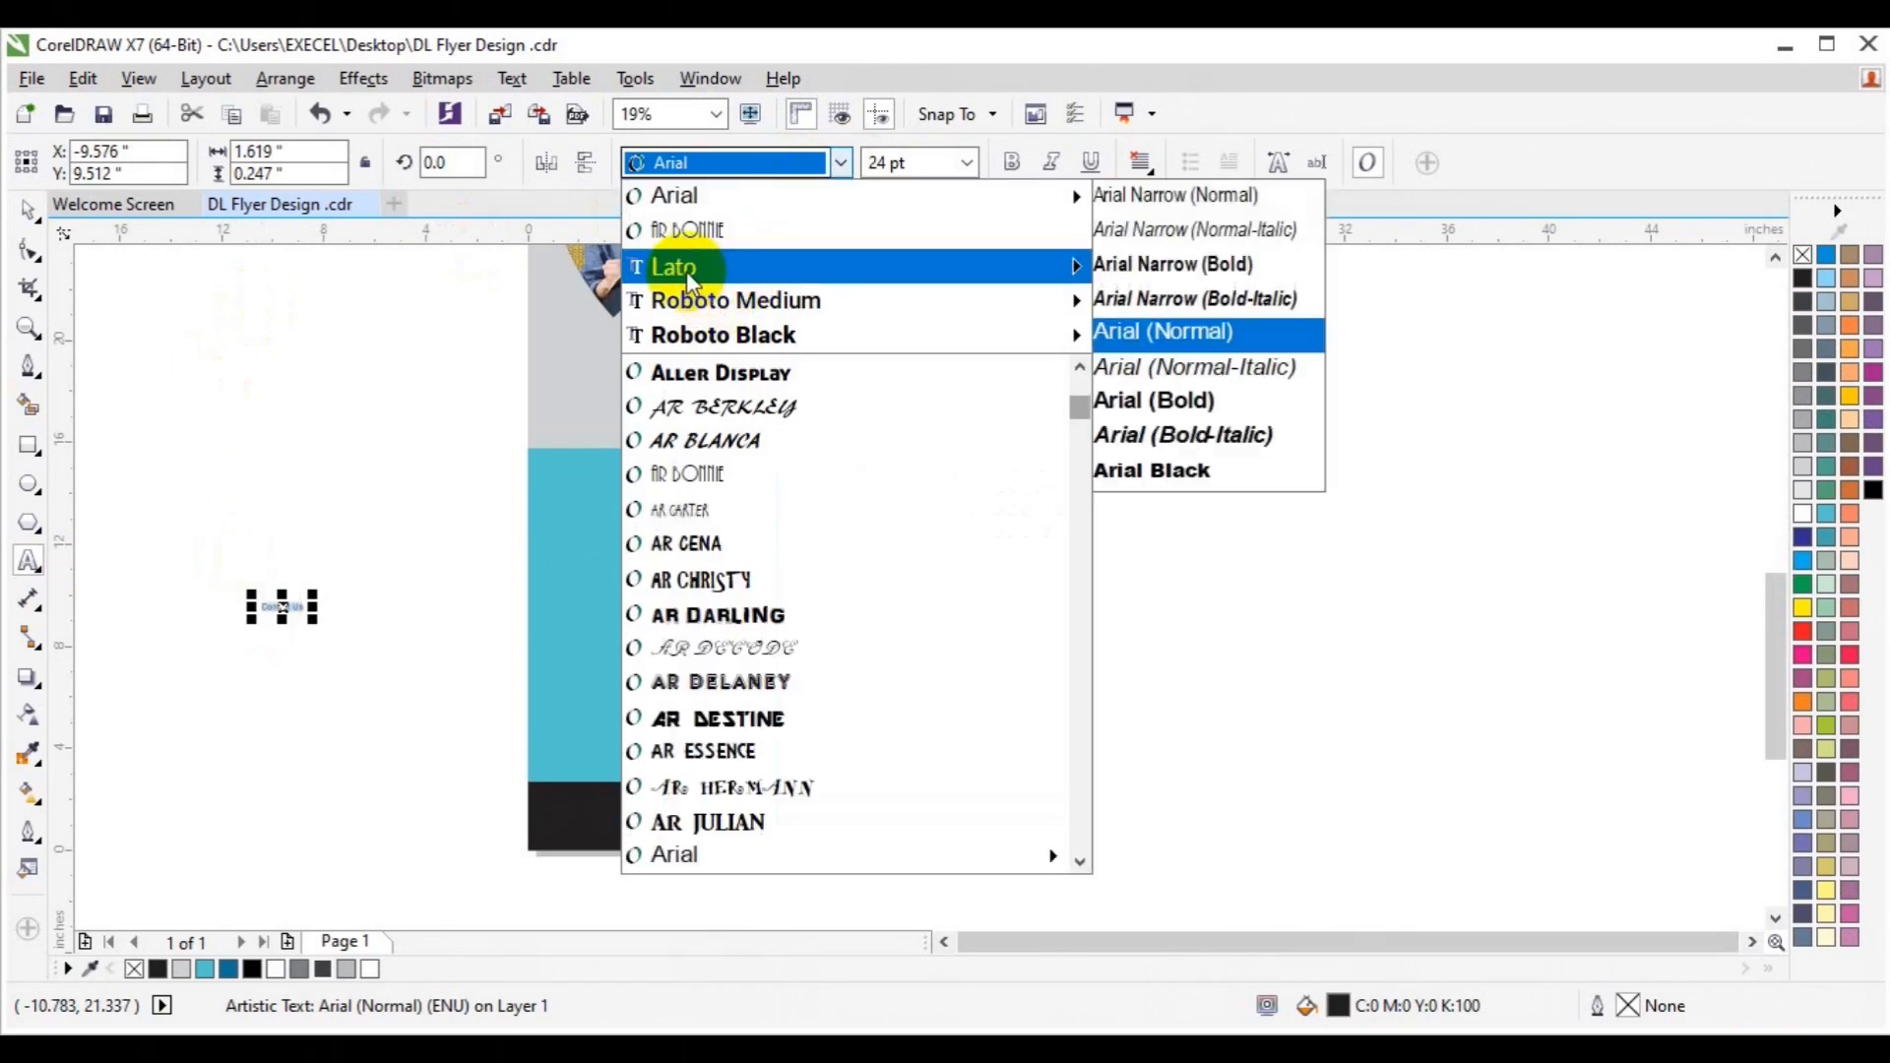
mouse_move(687, 270)
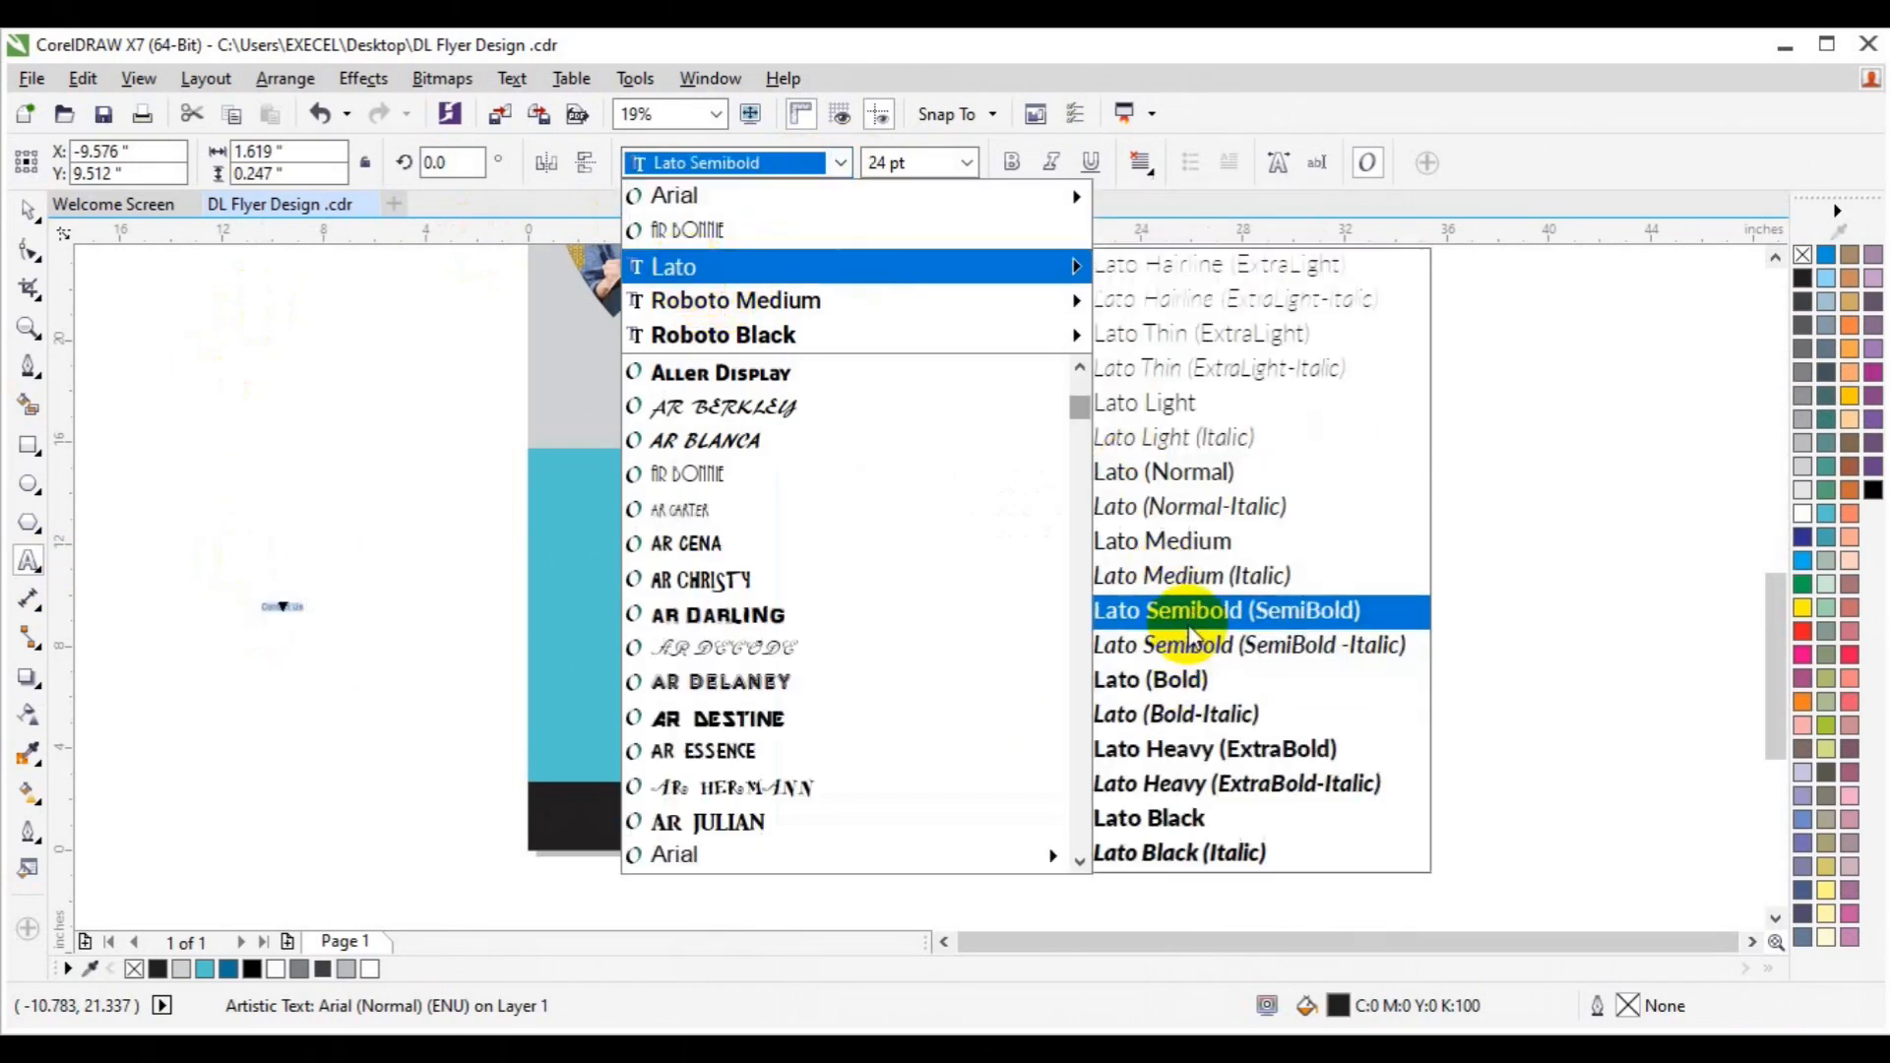
left_click(1187, 541)
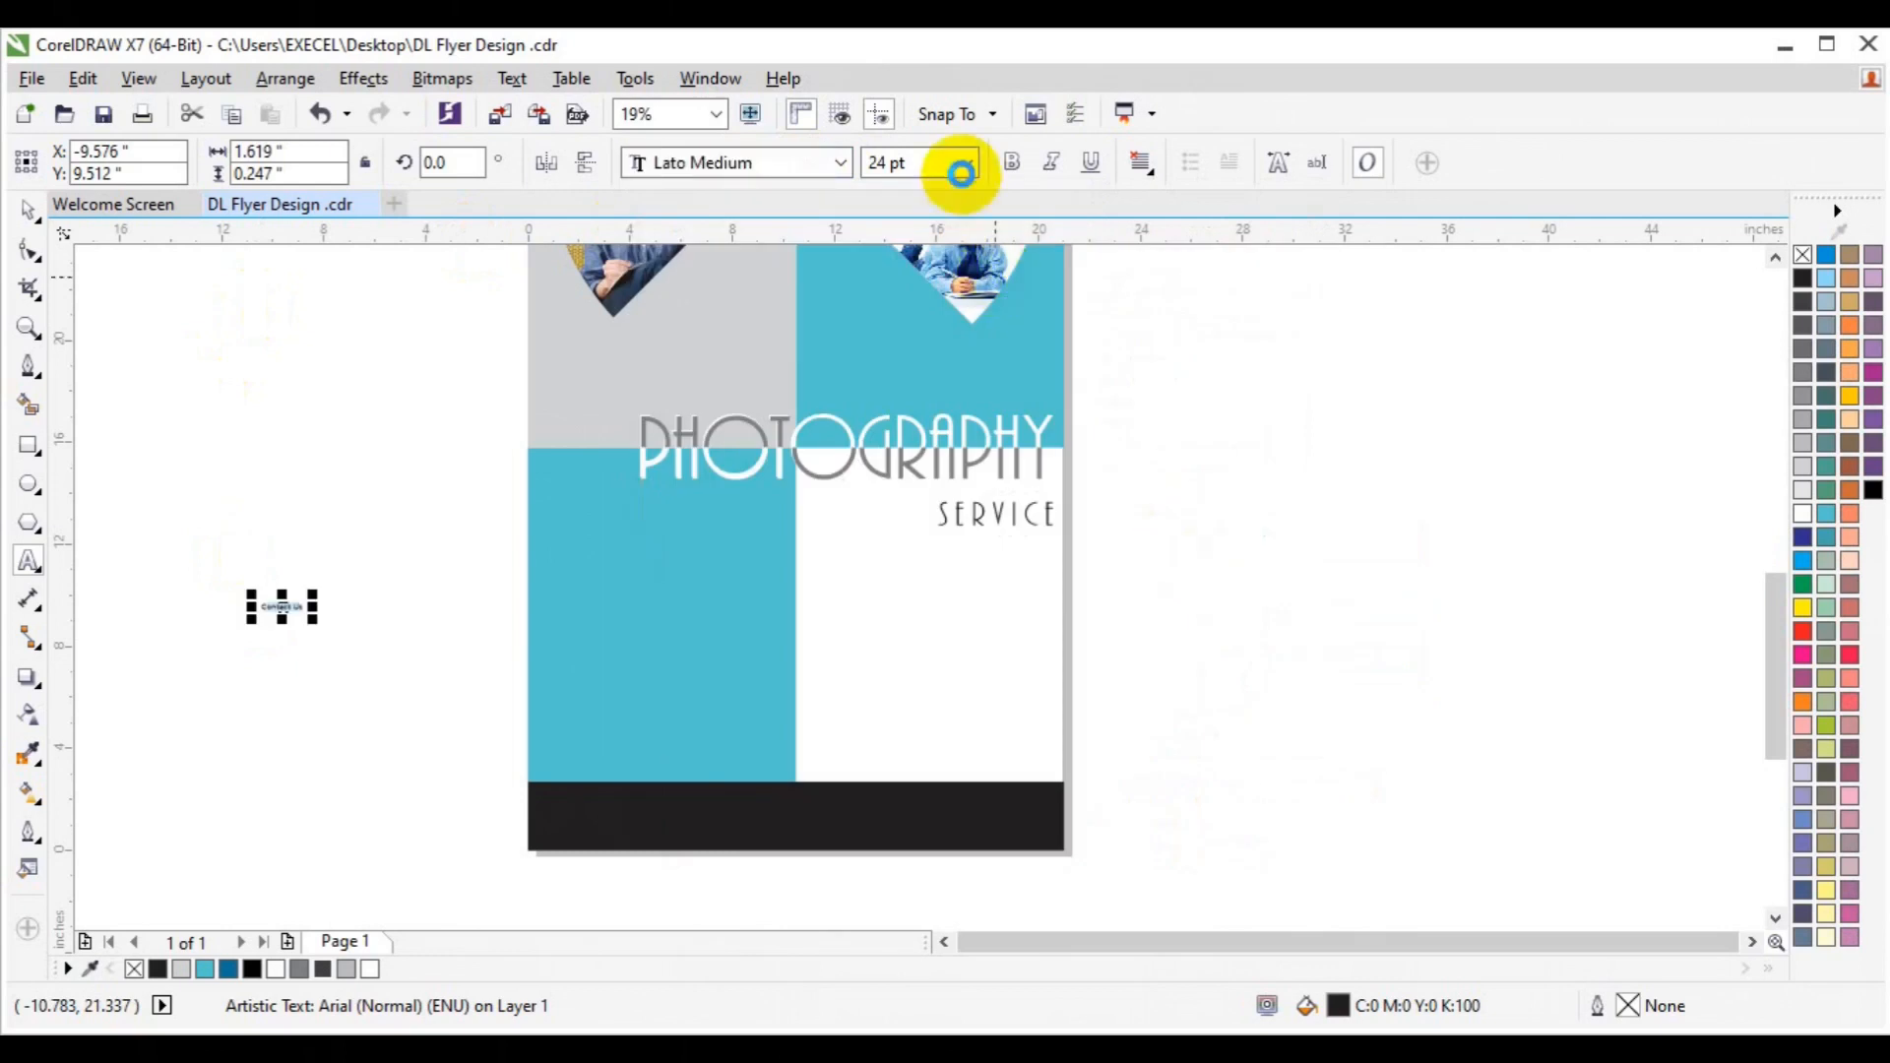
left_click(961, 173)
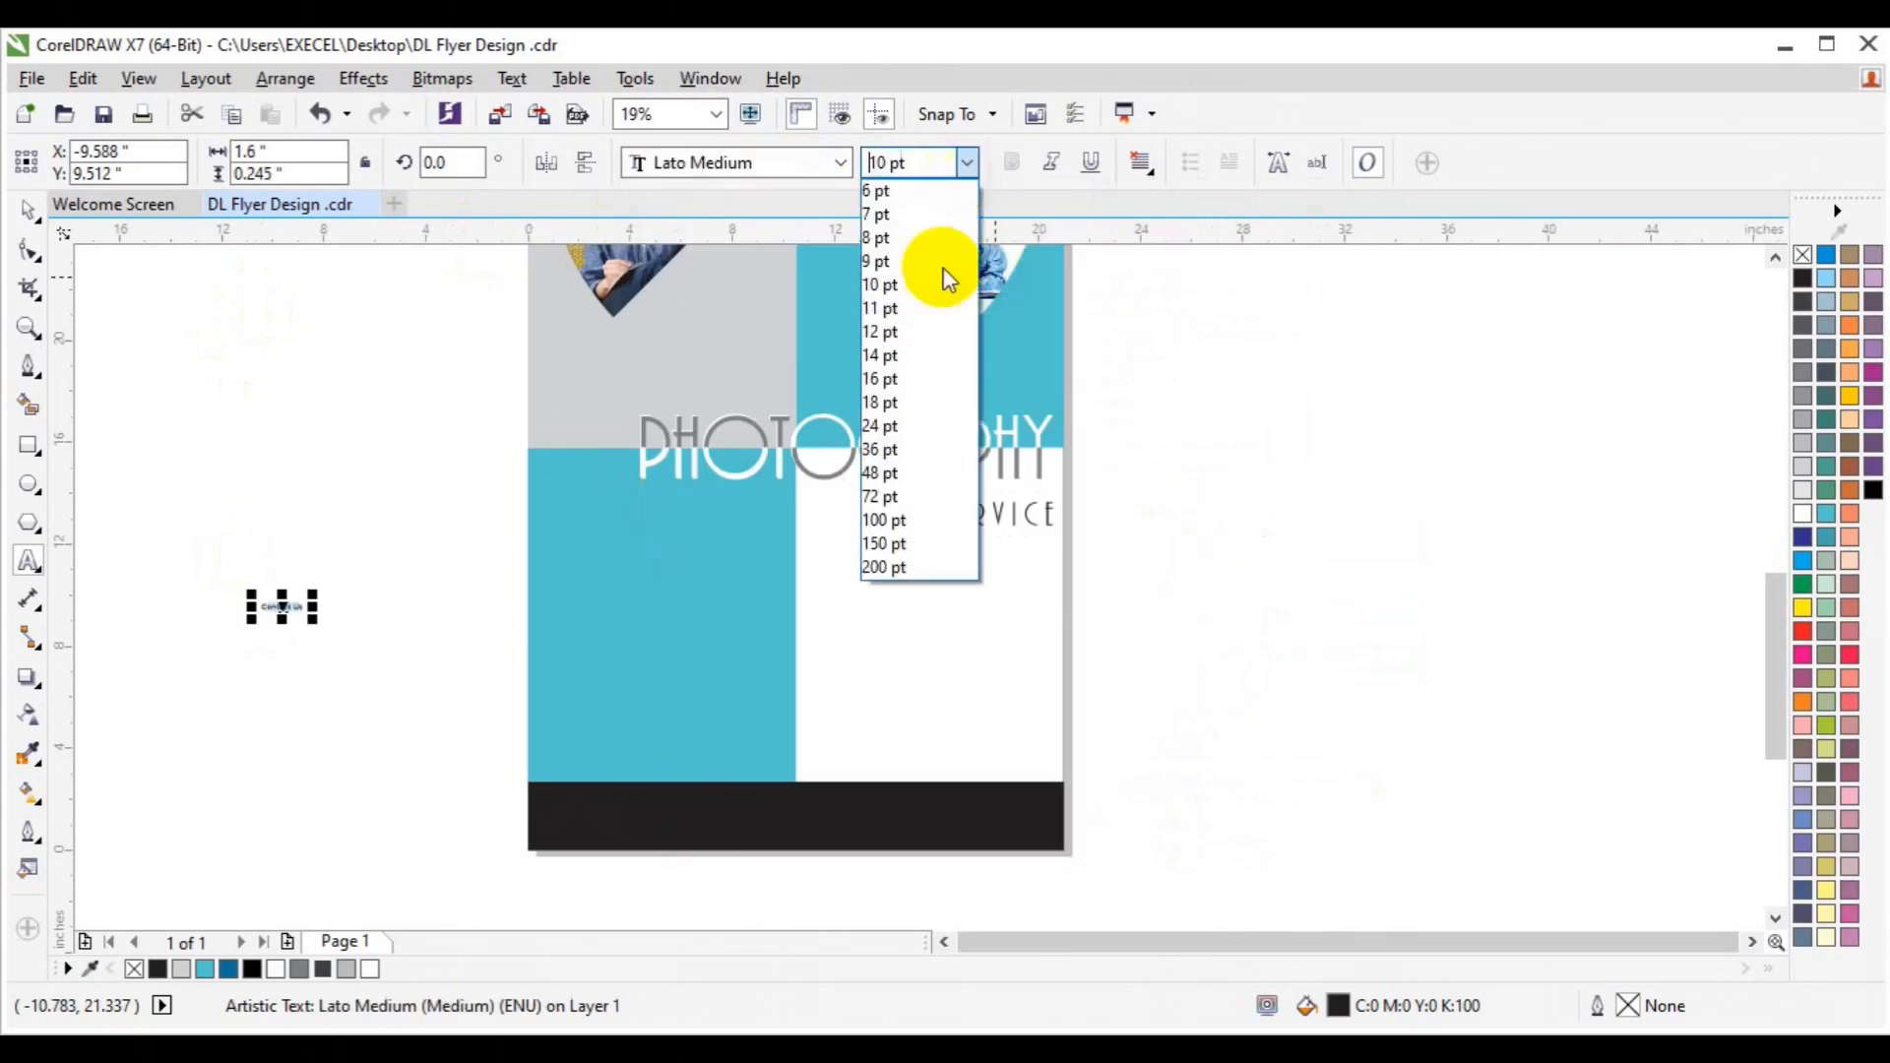
left_click(908, 497)
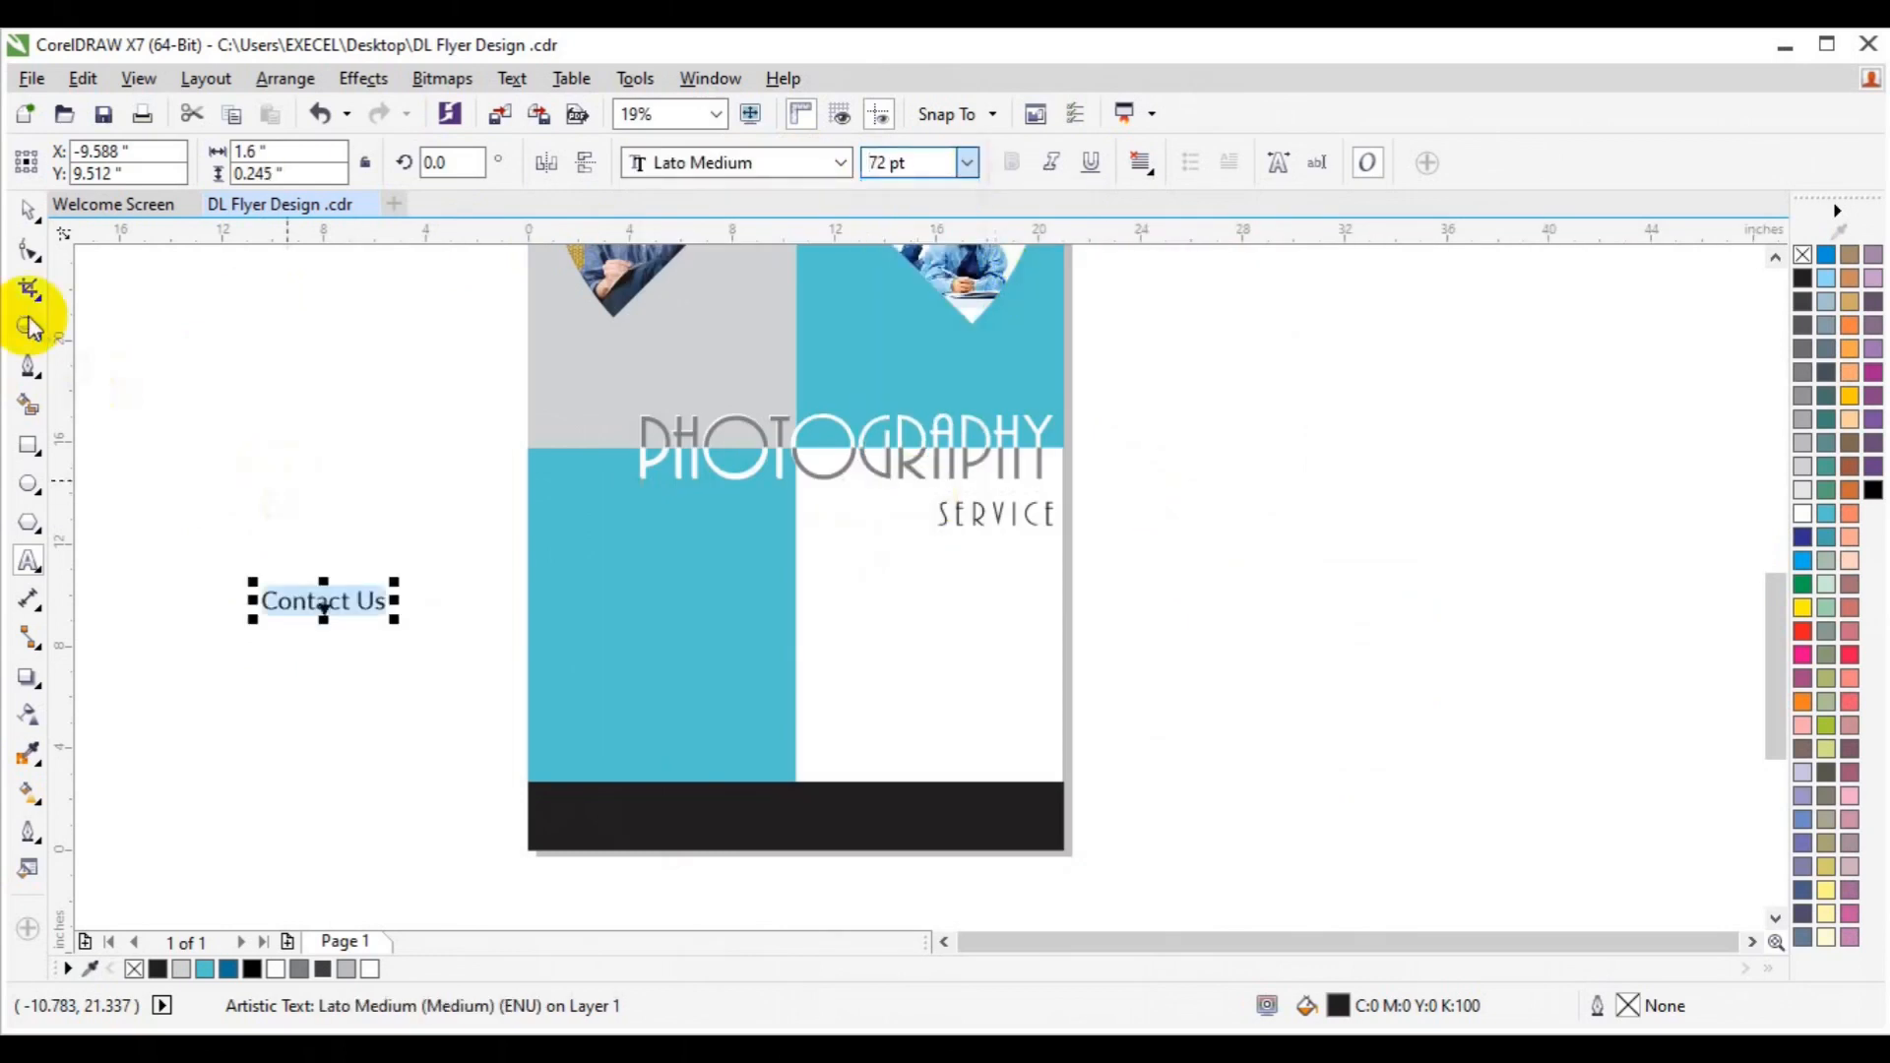
Move Contact Us onto the teal panel, resize it to 45 pt, and copy it below.
left_click(27, 209)
left_click_drag(316, 601, 604, 642)
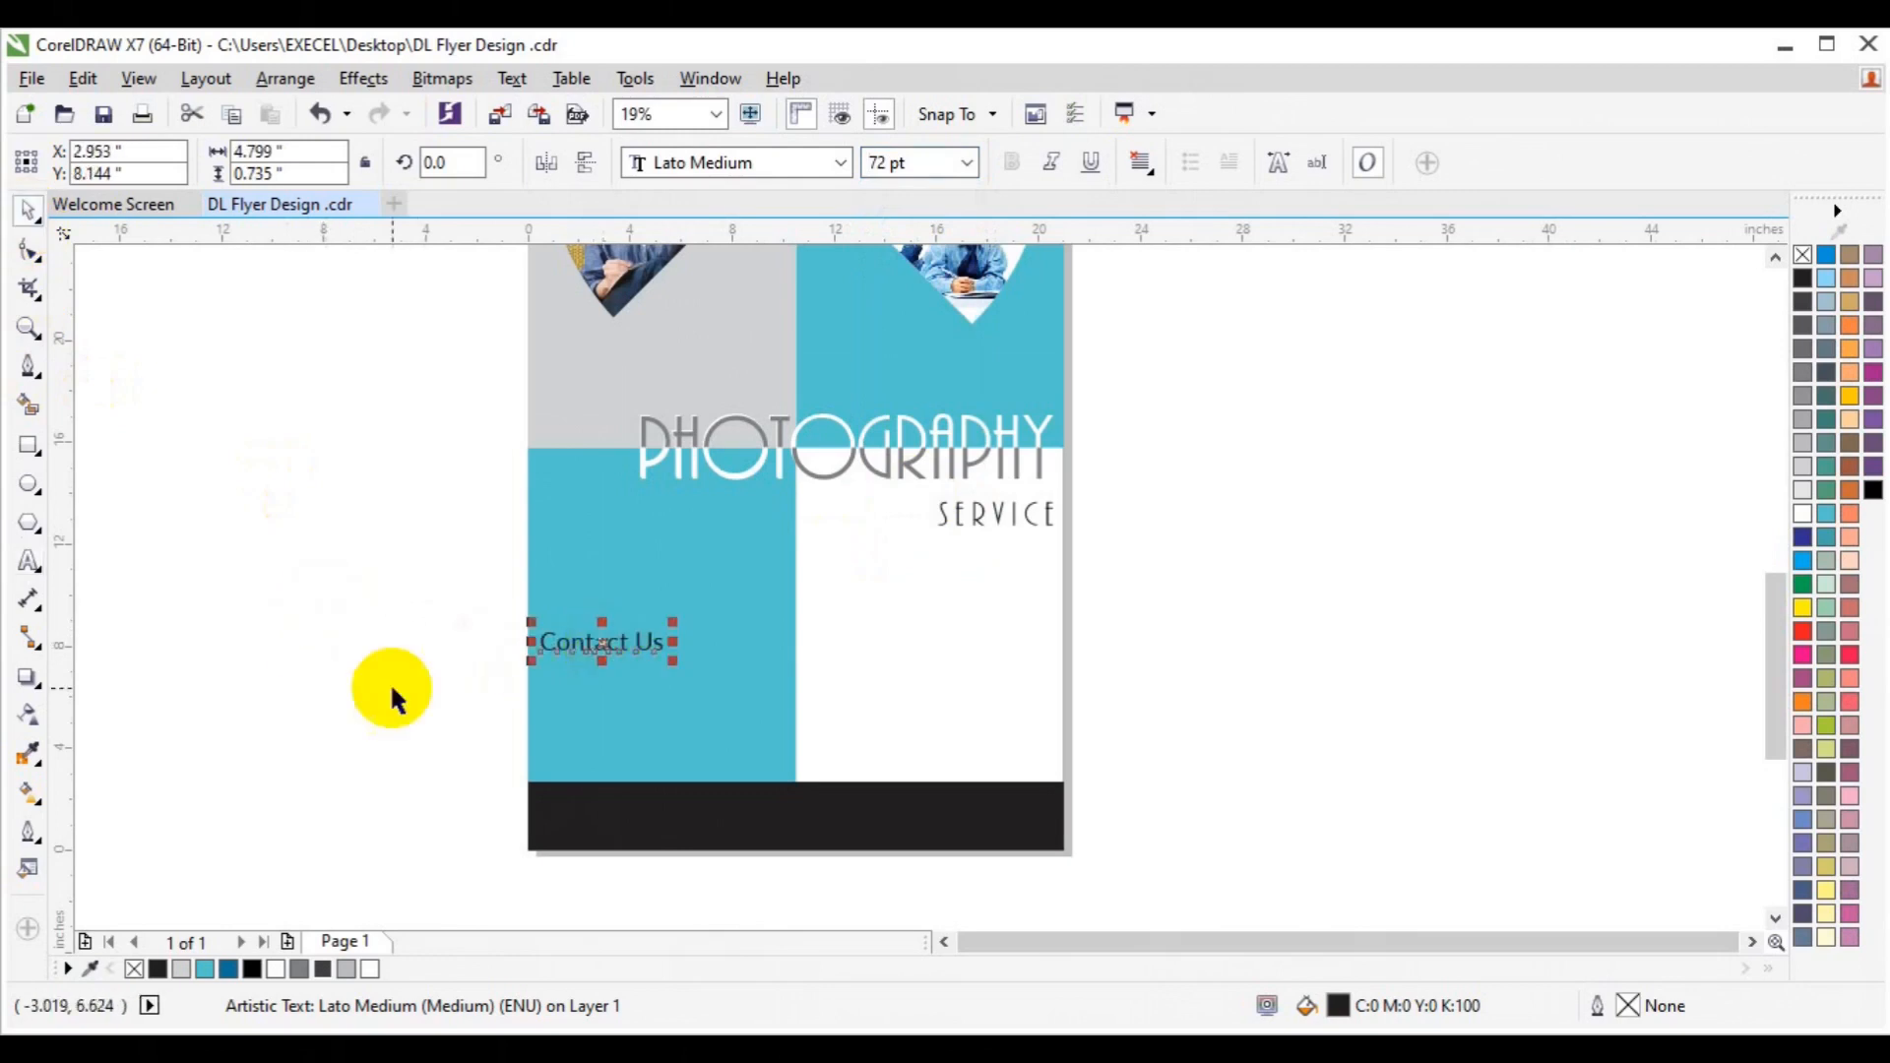
left_click(881, 163)
type("45")
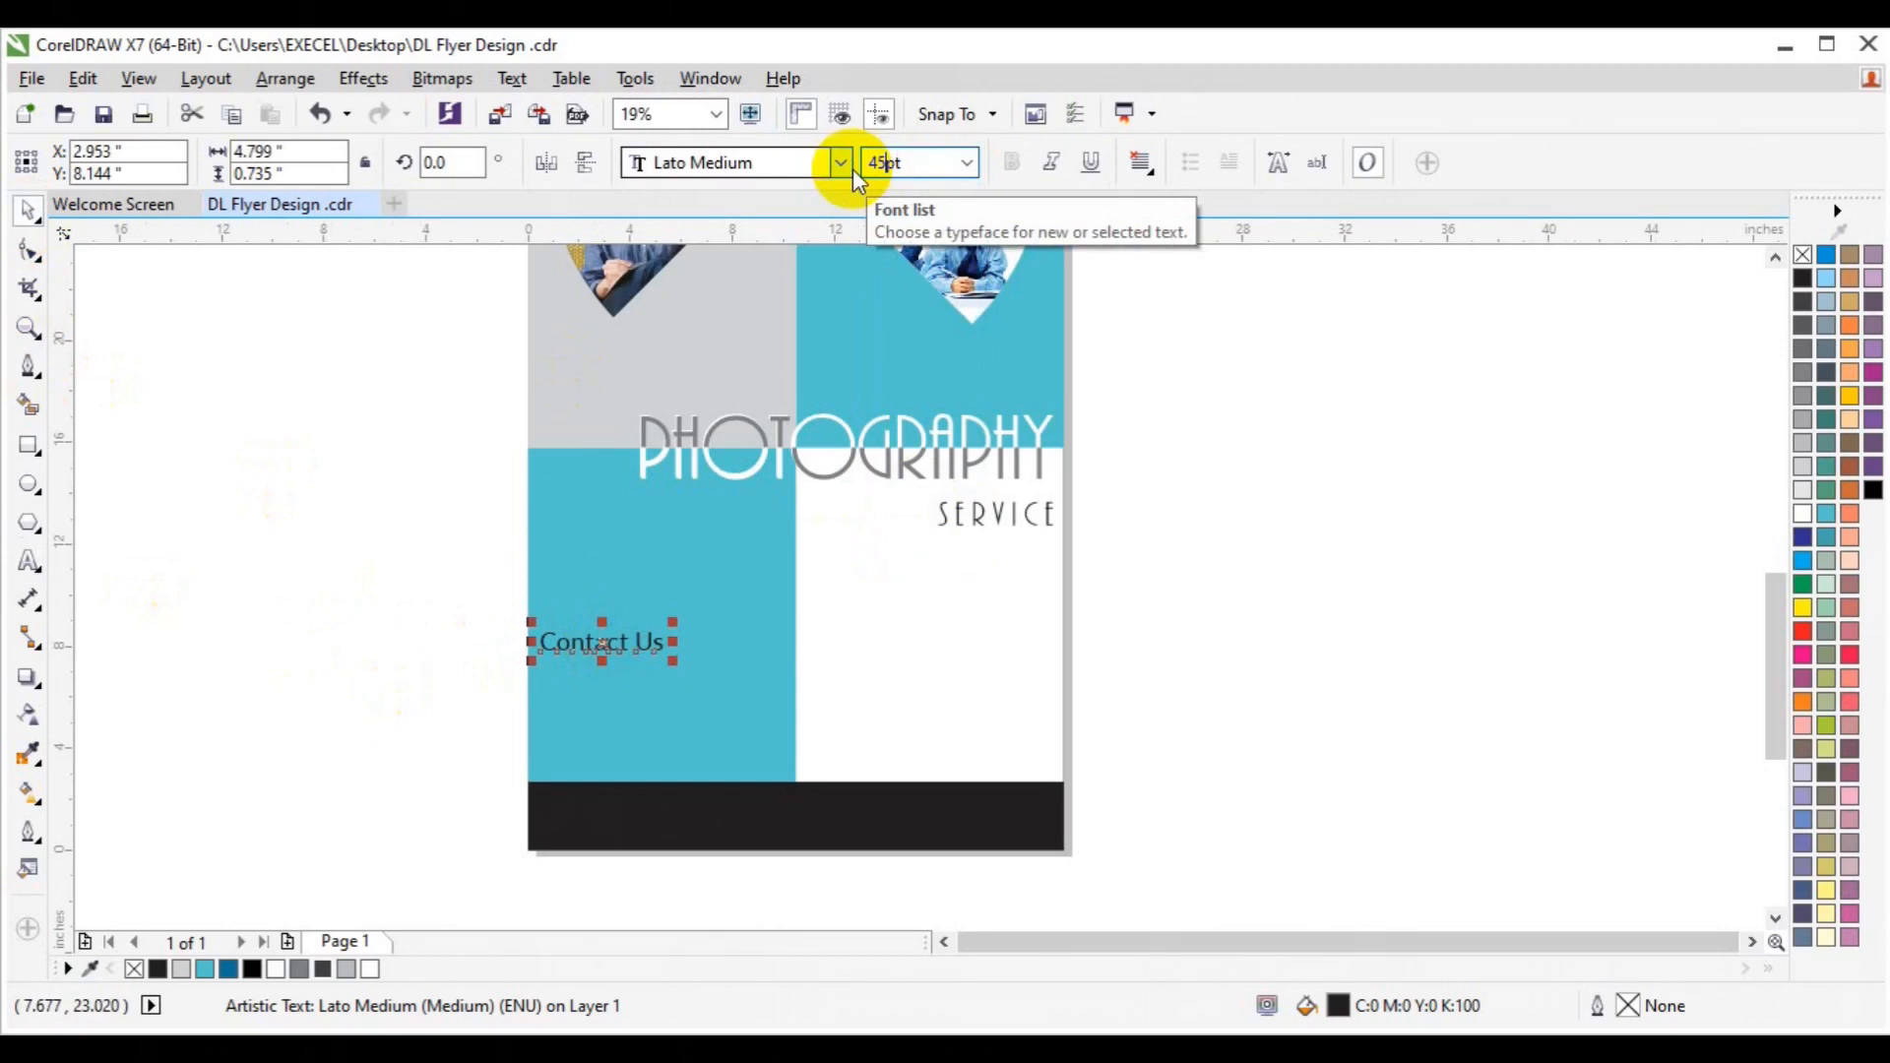
key("Return")
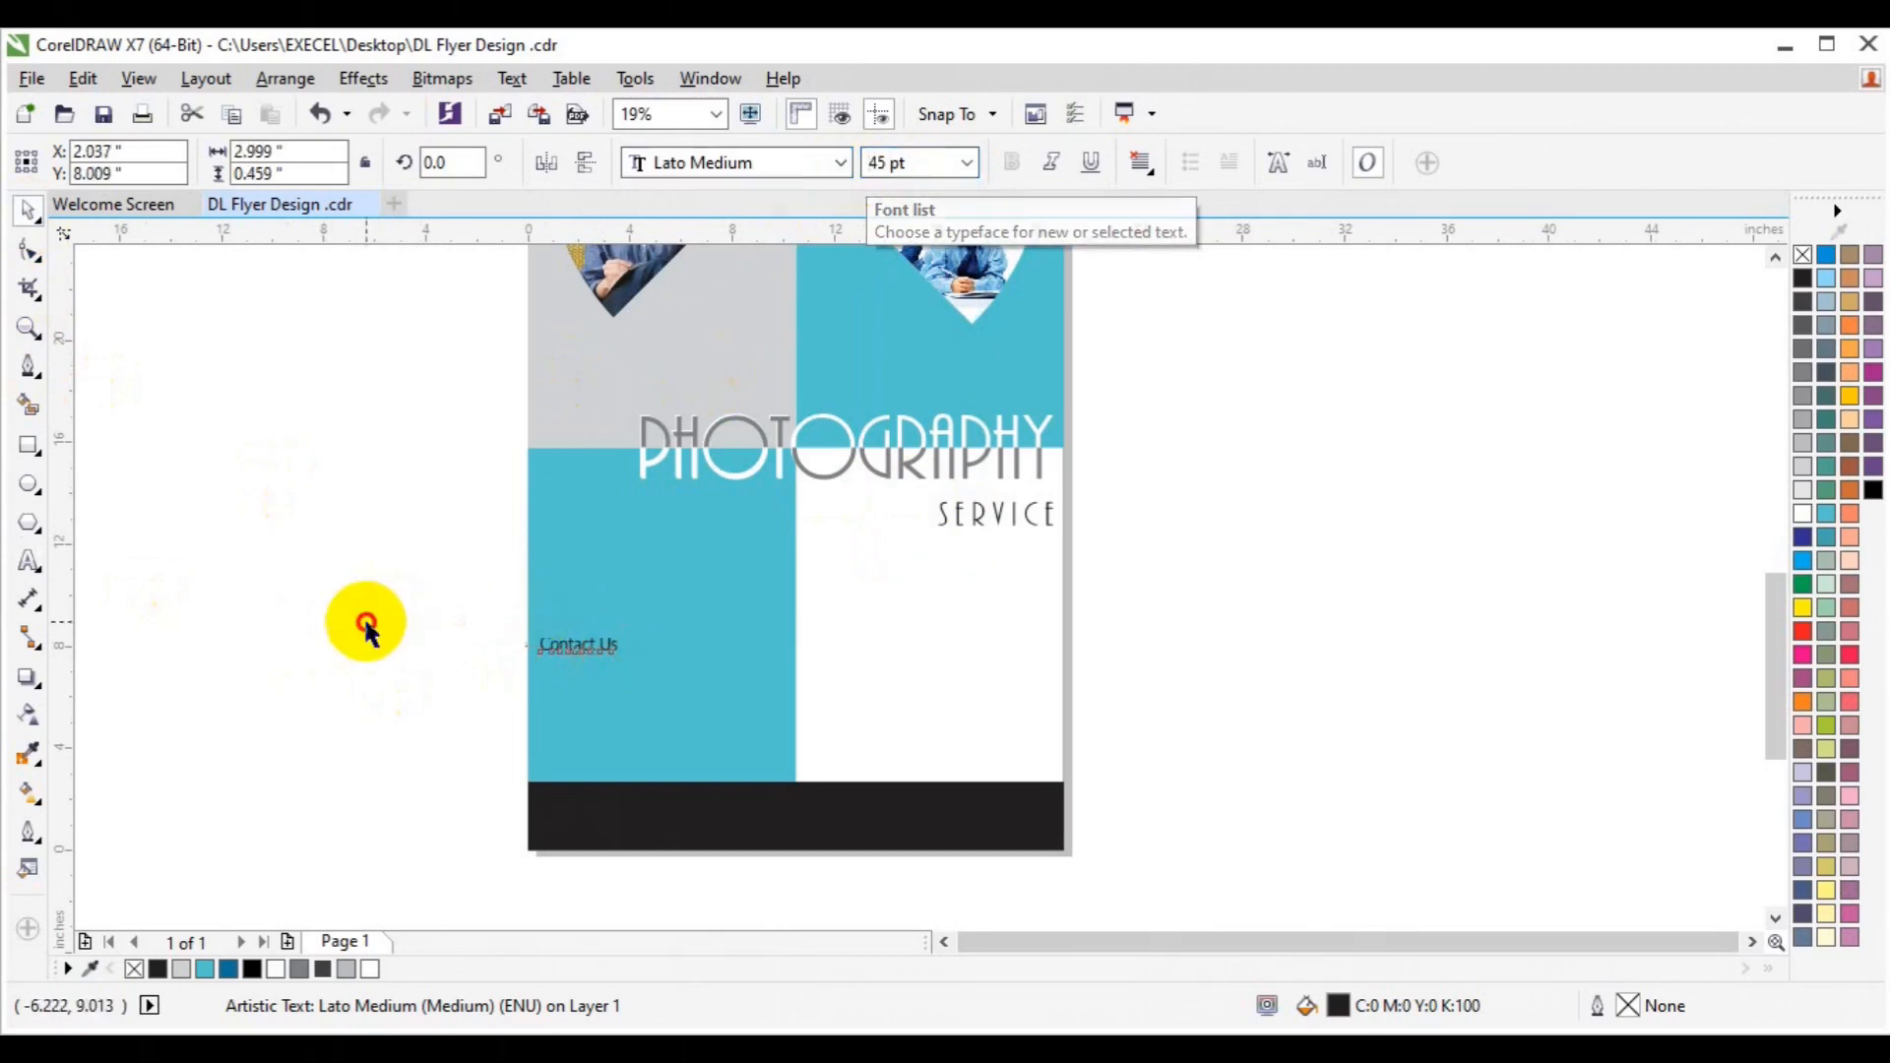
left_click(394, 618)
left_click_drag(550, 642, 601, 667)
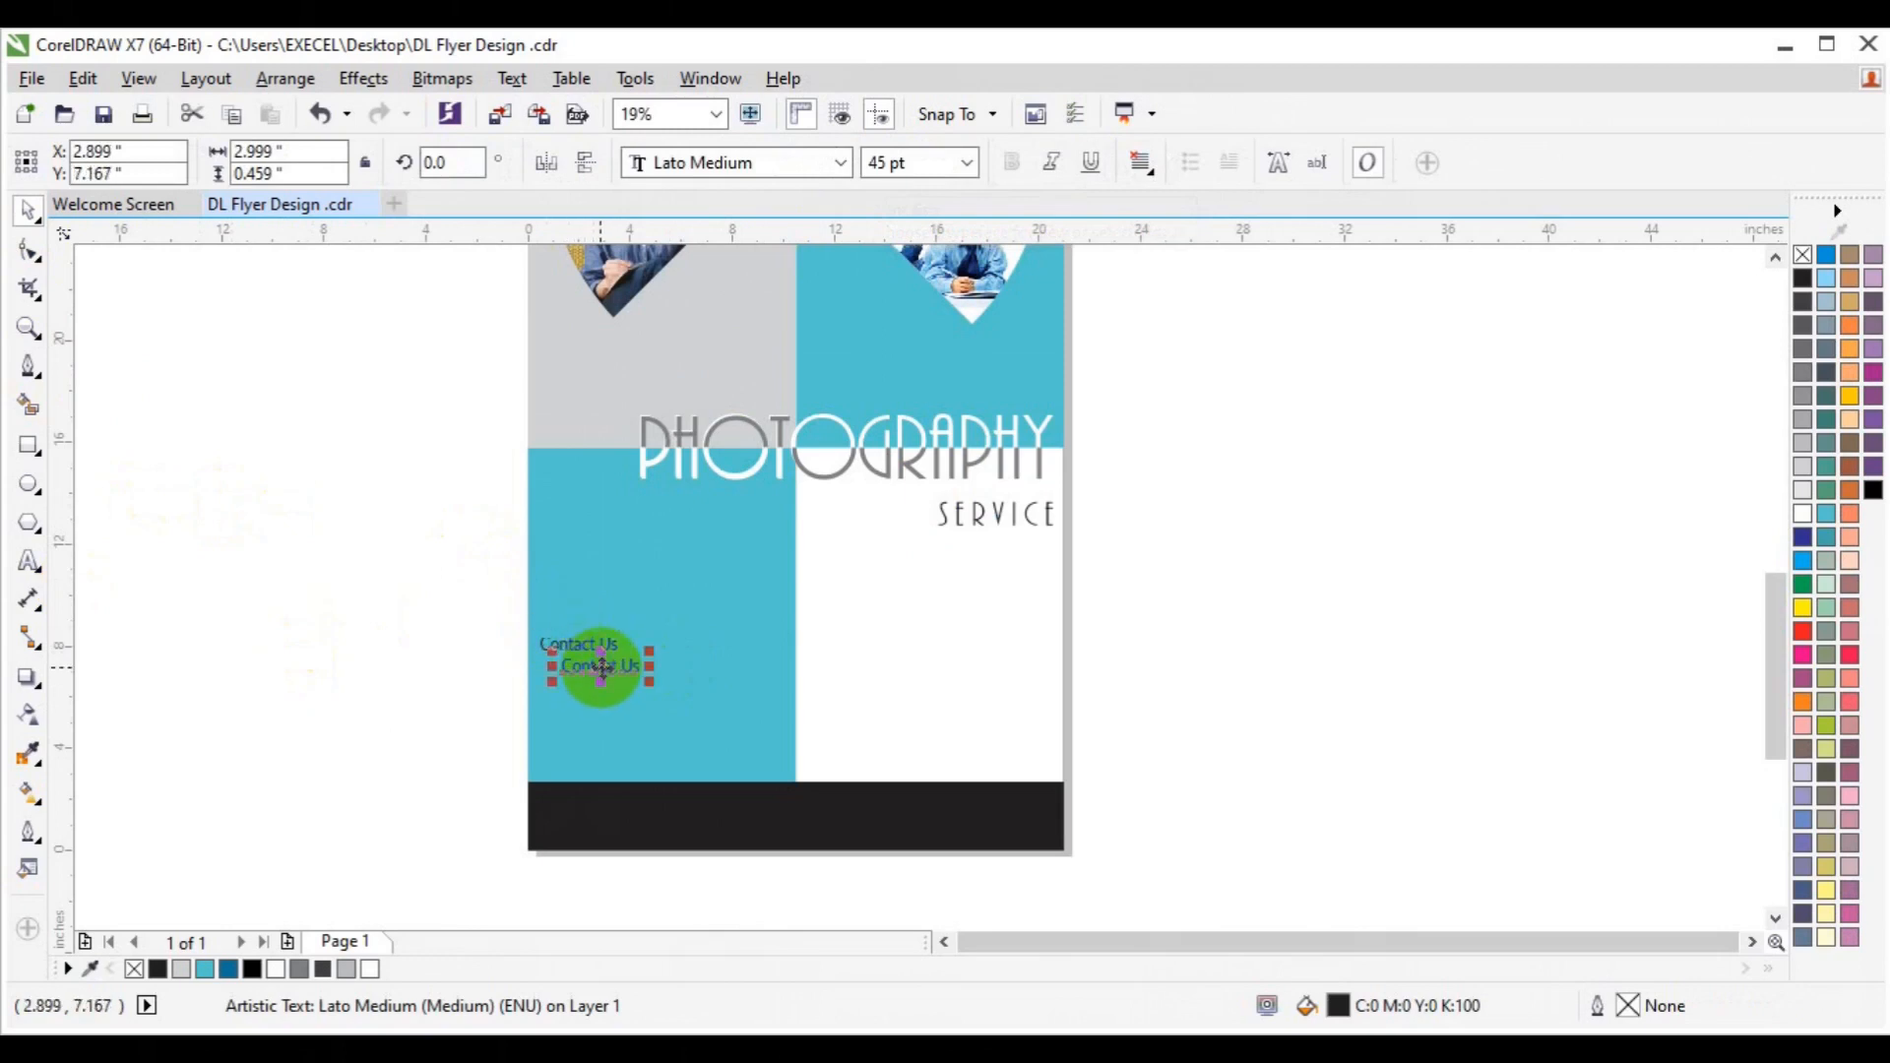
Replace the copy's text with the studio phone number and duplicate it below.
left_click(28, 560)
key("ctrl+a")
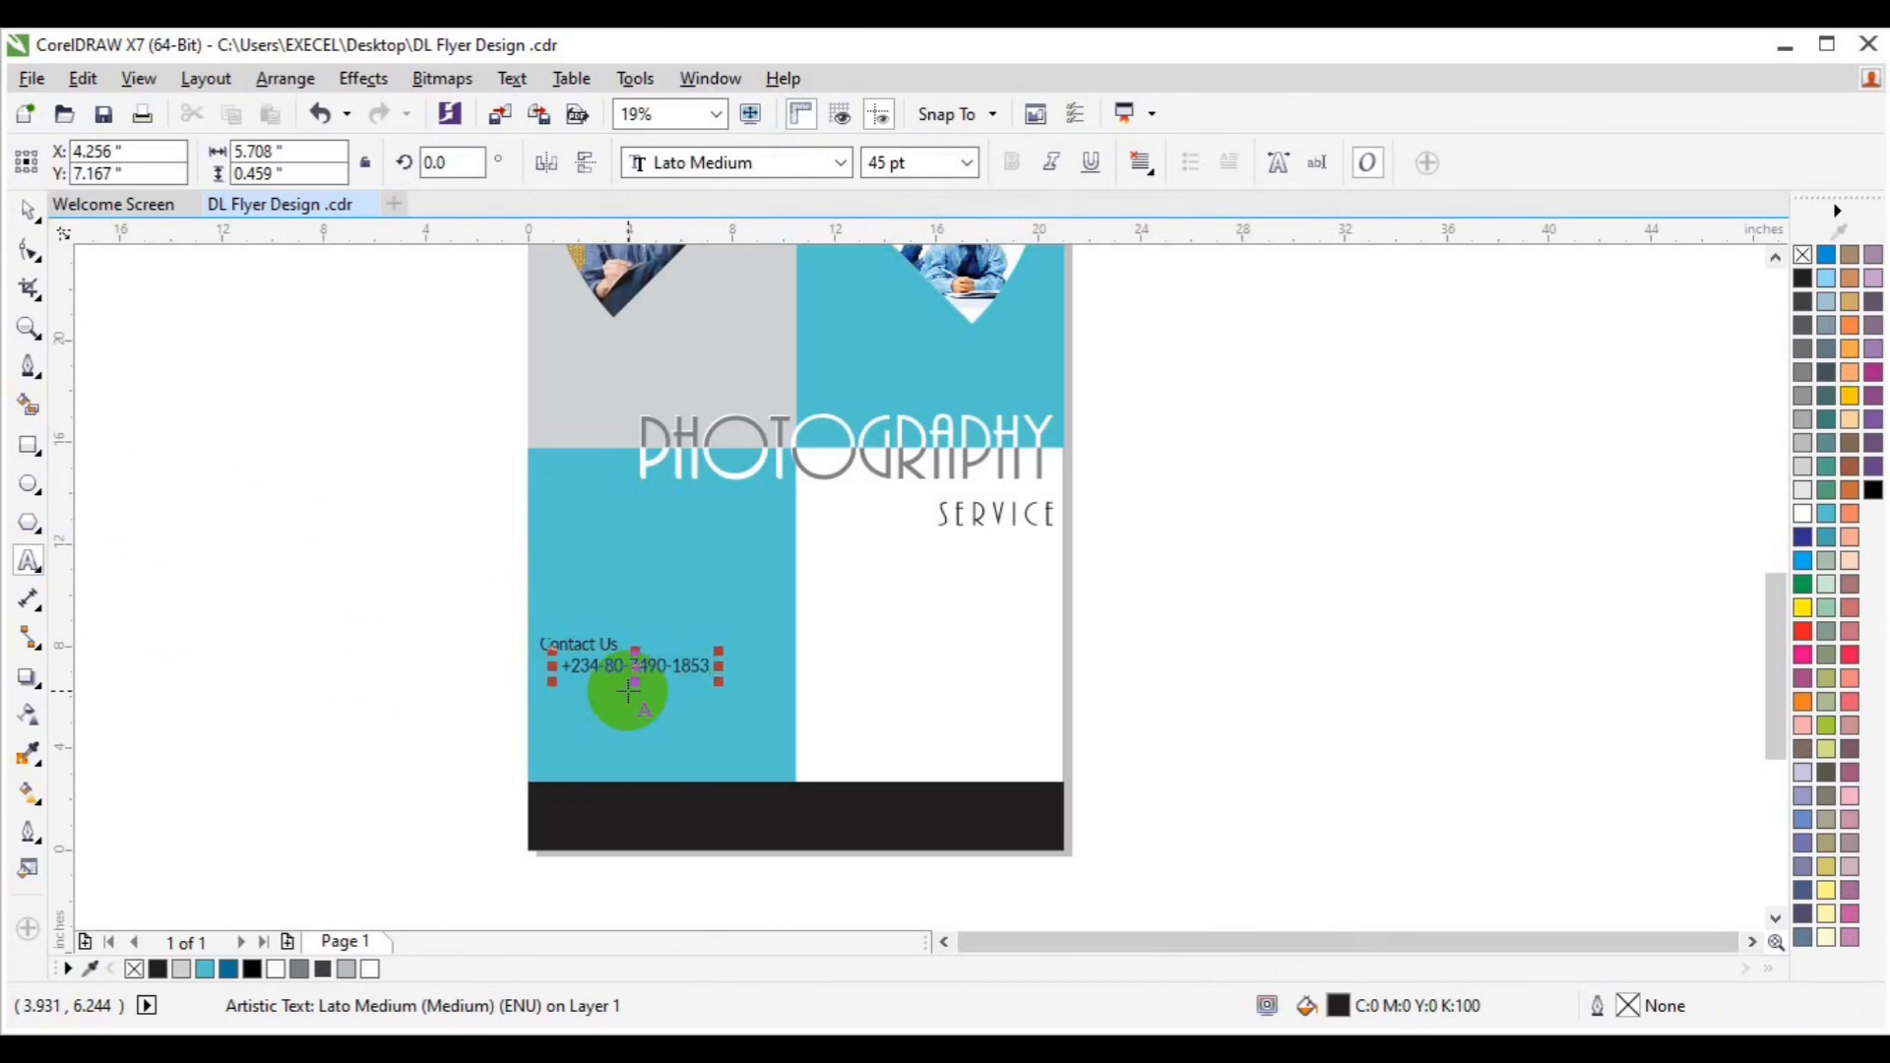
left_click(29, 210)
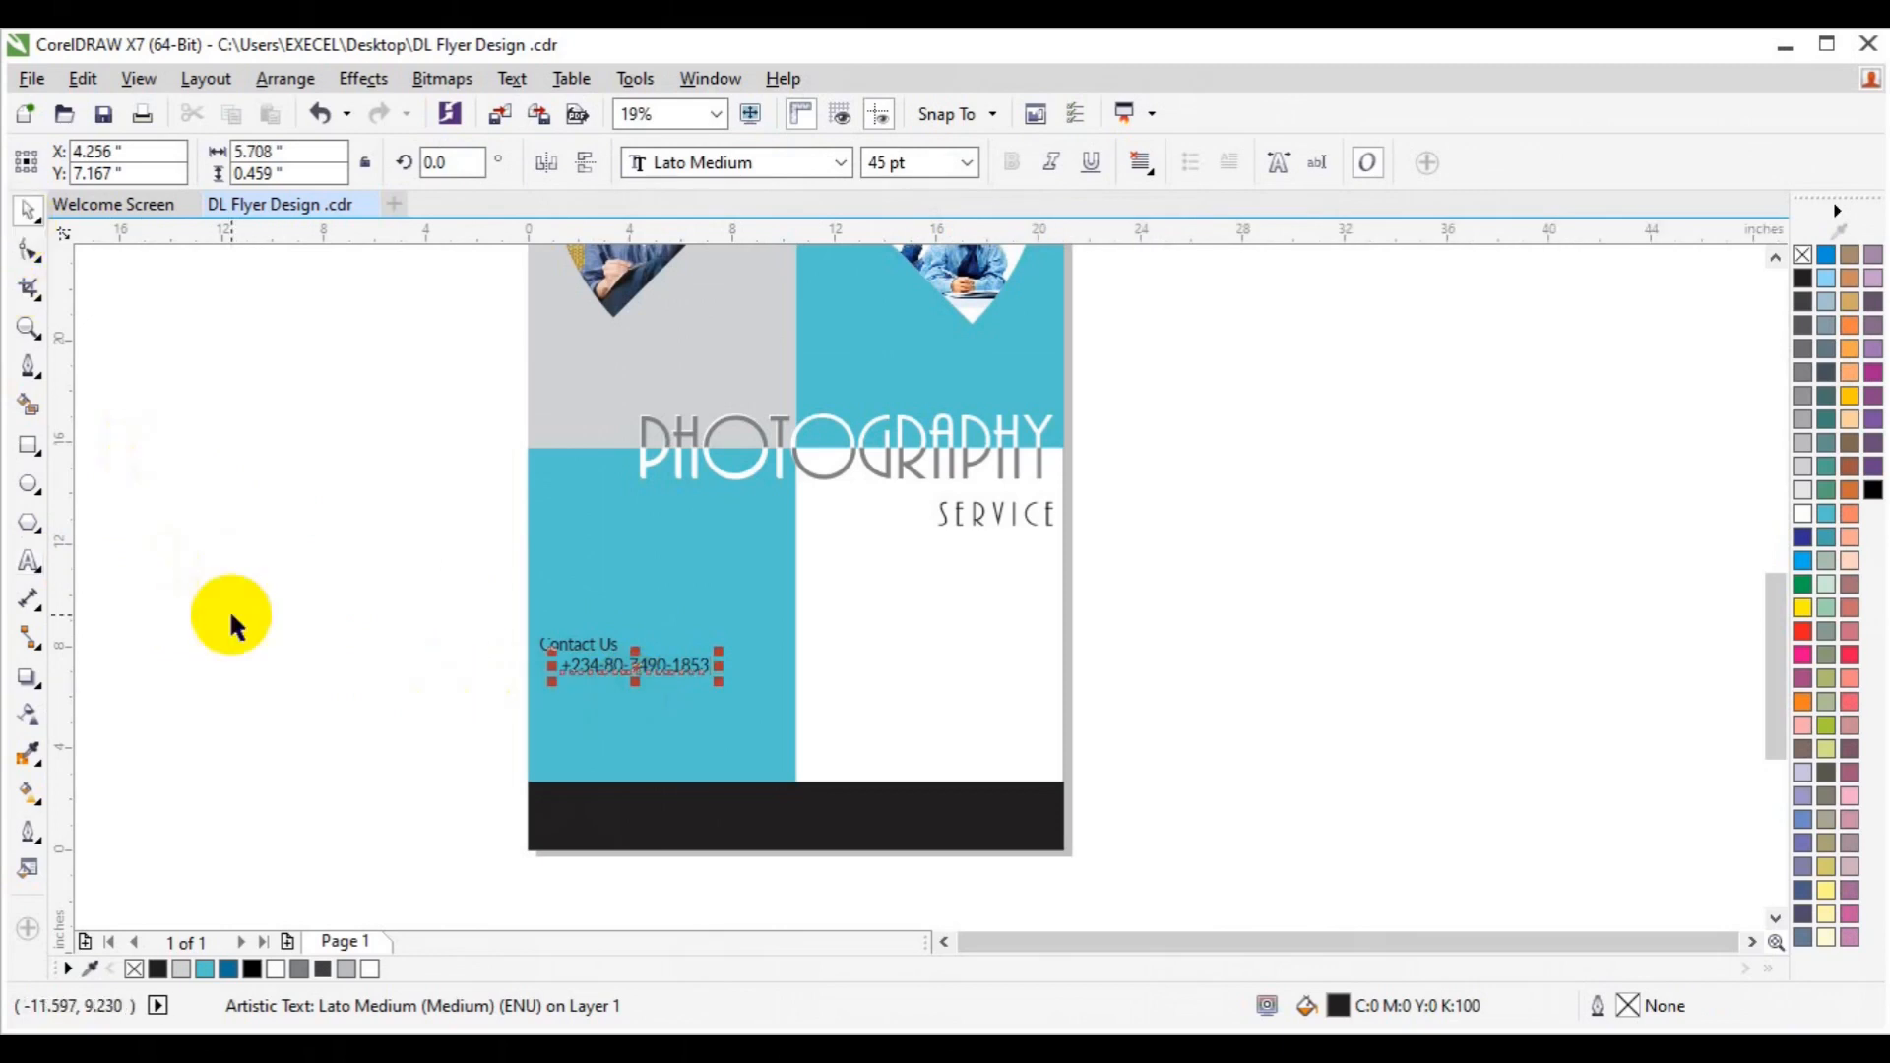
double_click(652, 665)
left_click_drag(652, 665, 649, 700)
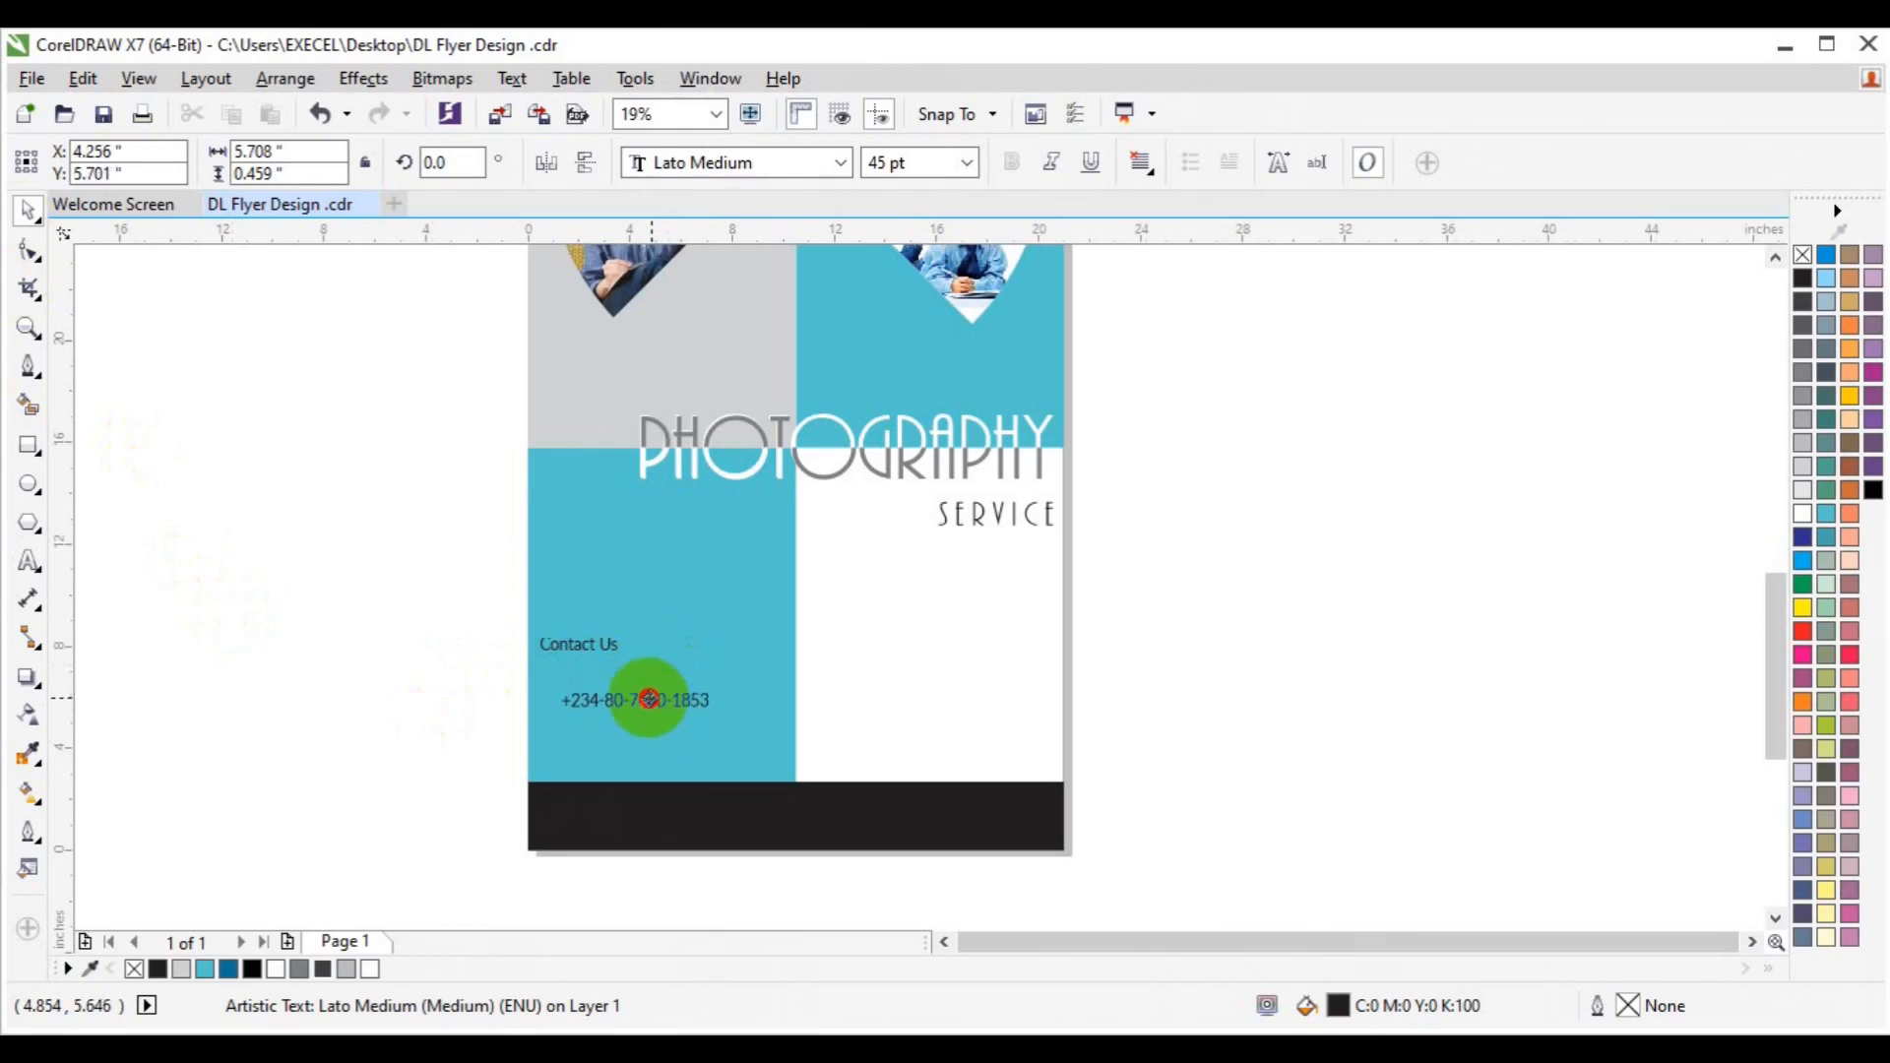
key("ctrl+z")
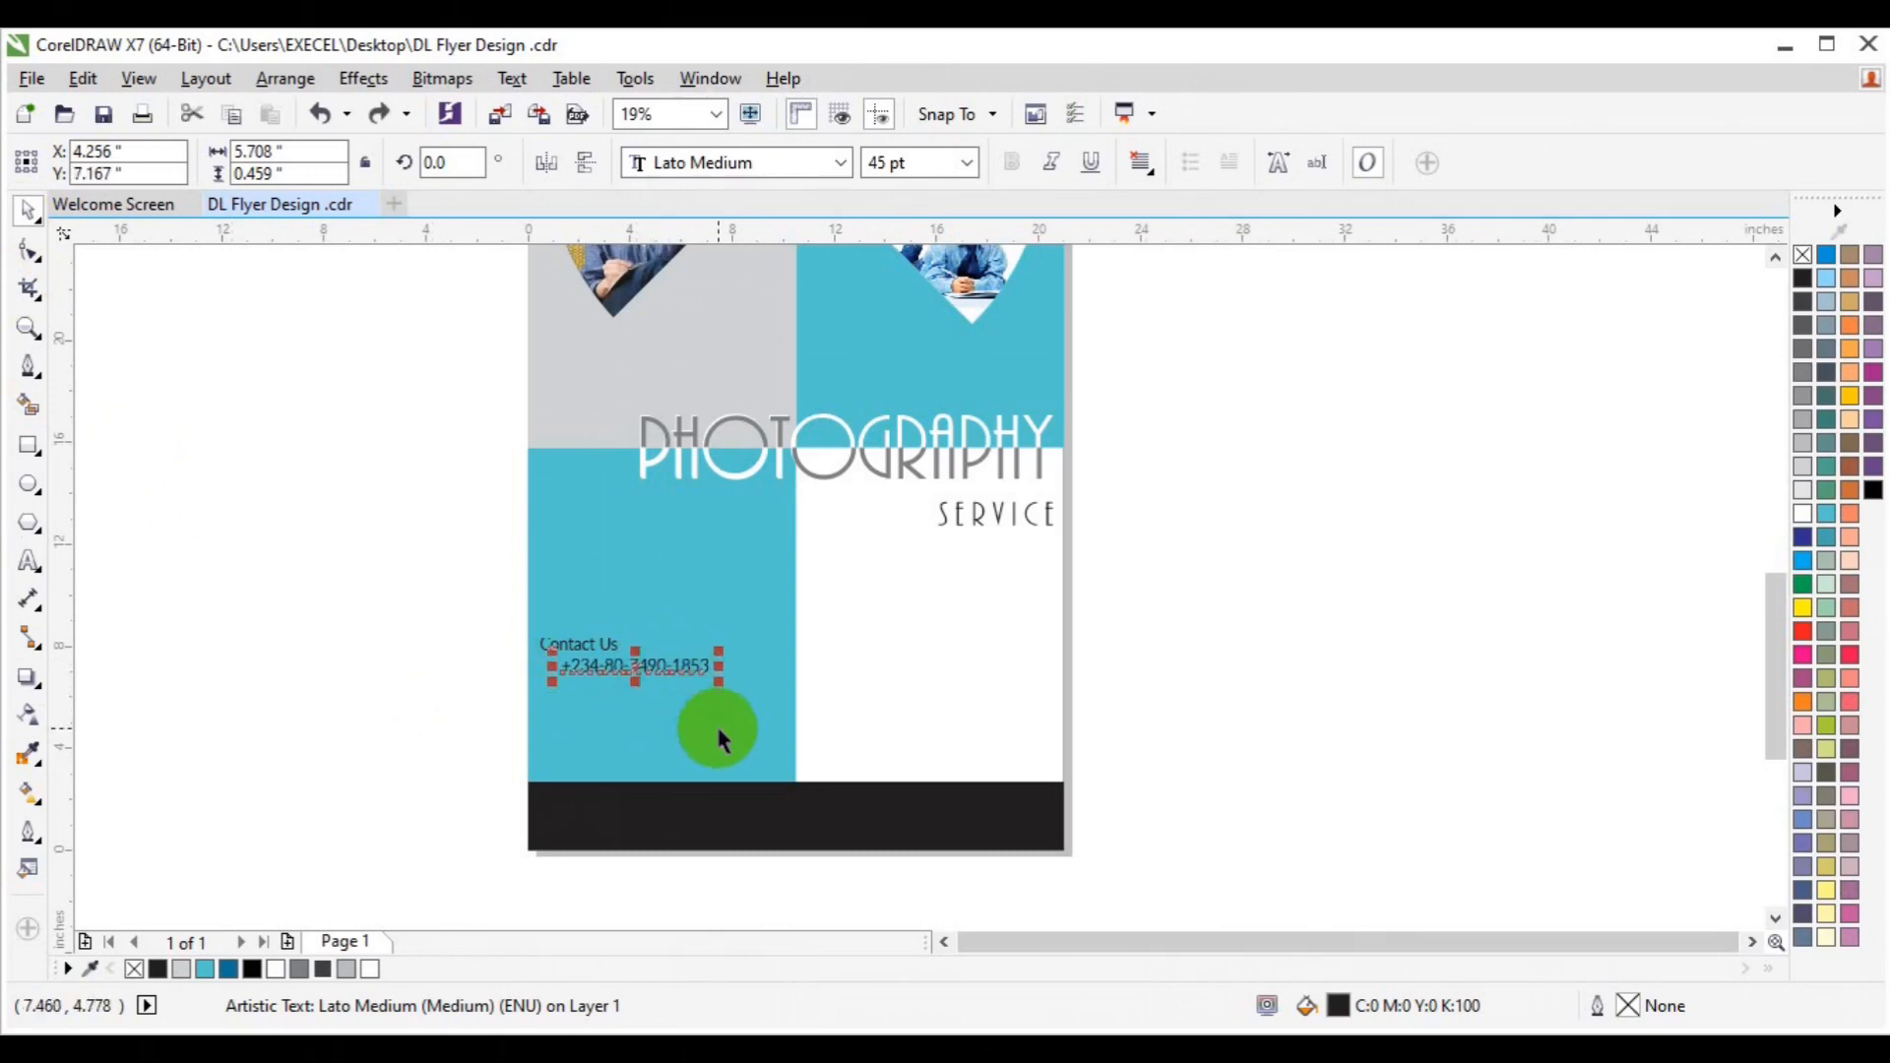
right_click(648, 694)
left_click_drag(647, 657, 642, 691)
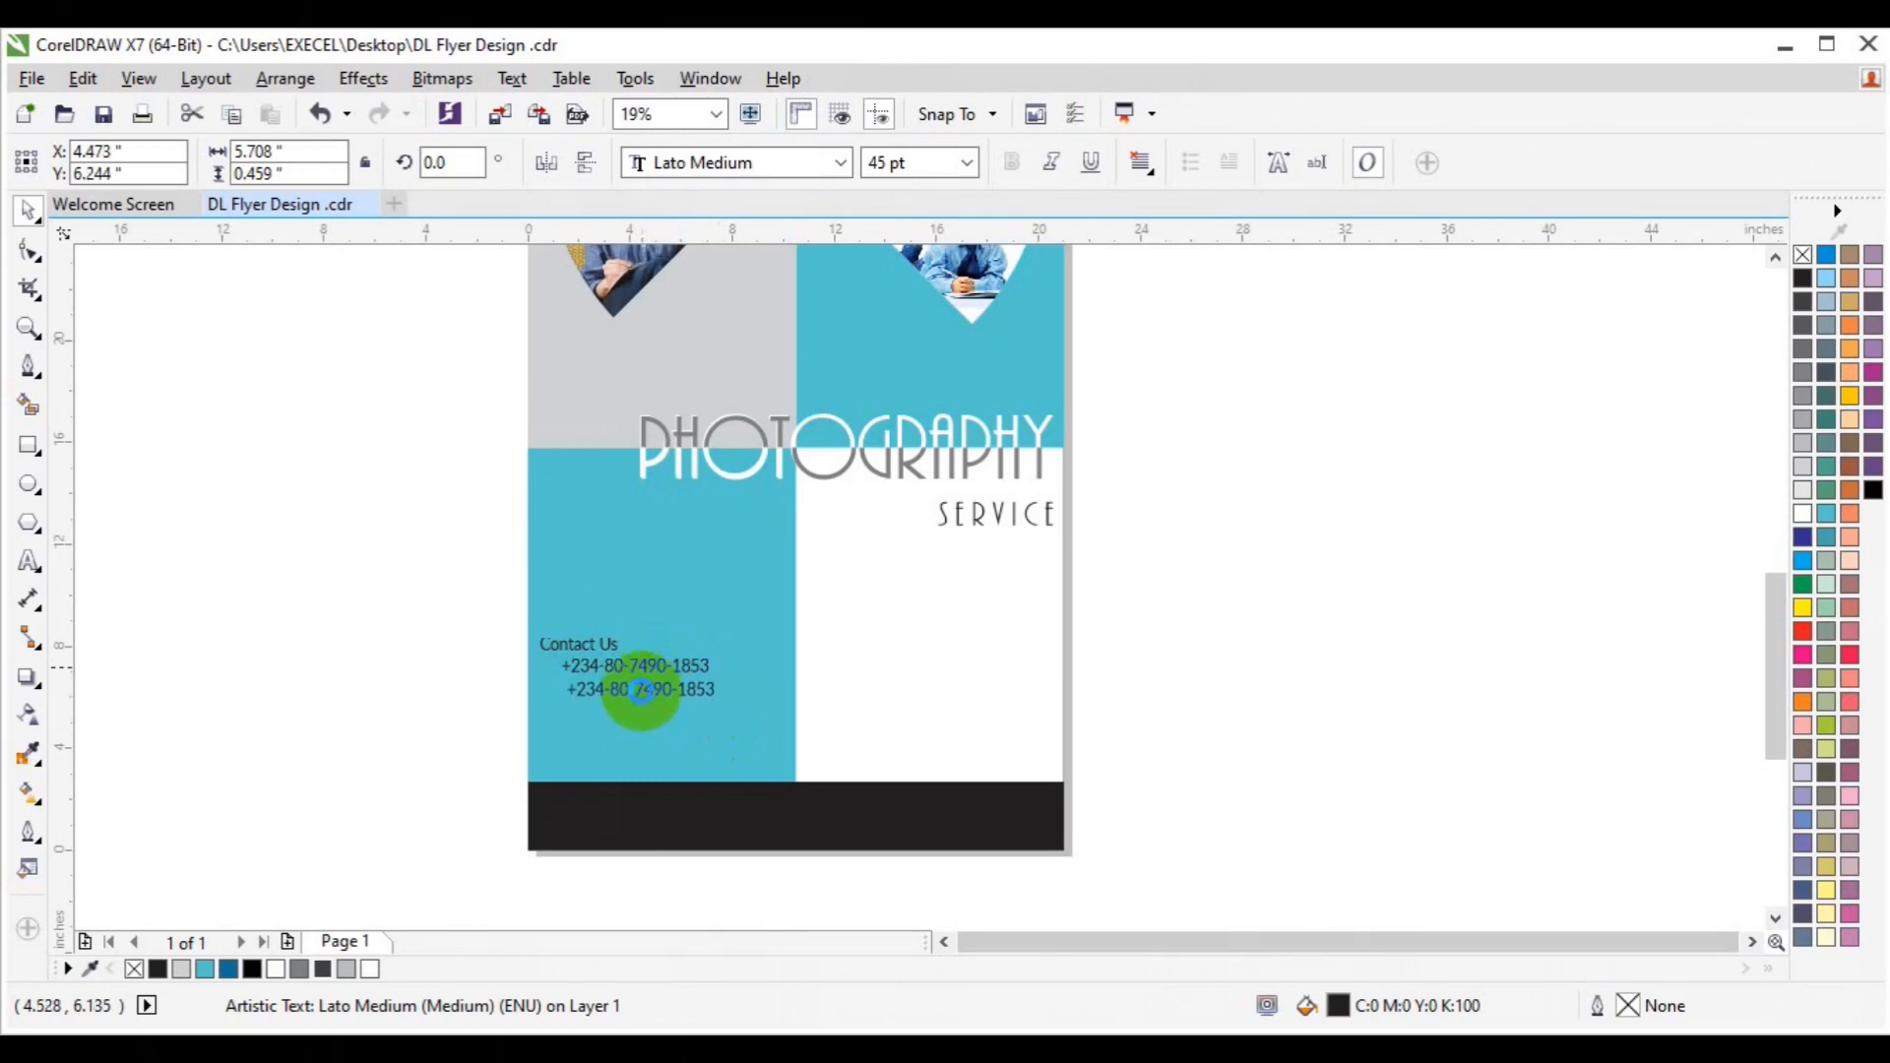
Retype the duplicate as 'EXCEL GRAPHICS AND / MULTIMEDIA STUDIO..' and apply Title Case.
left_click(29, 560)
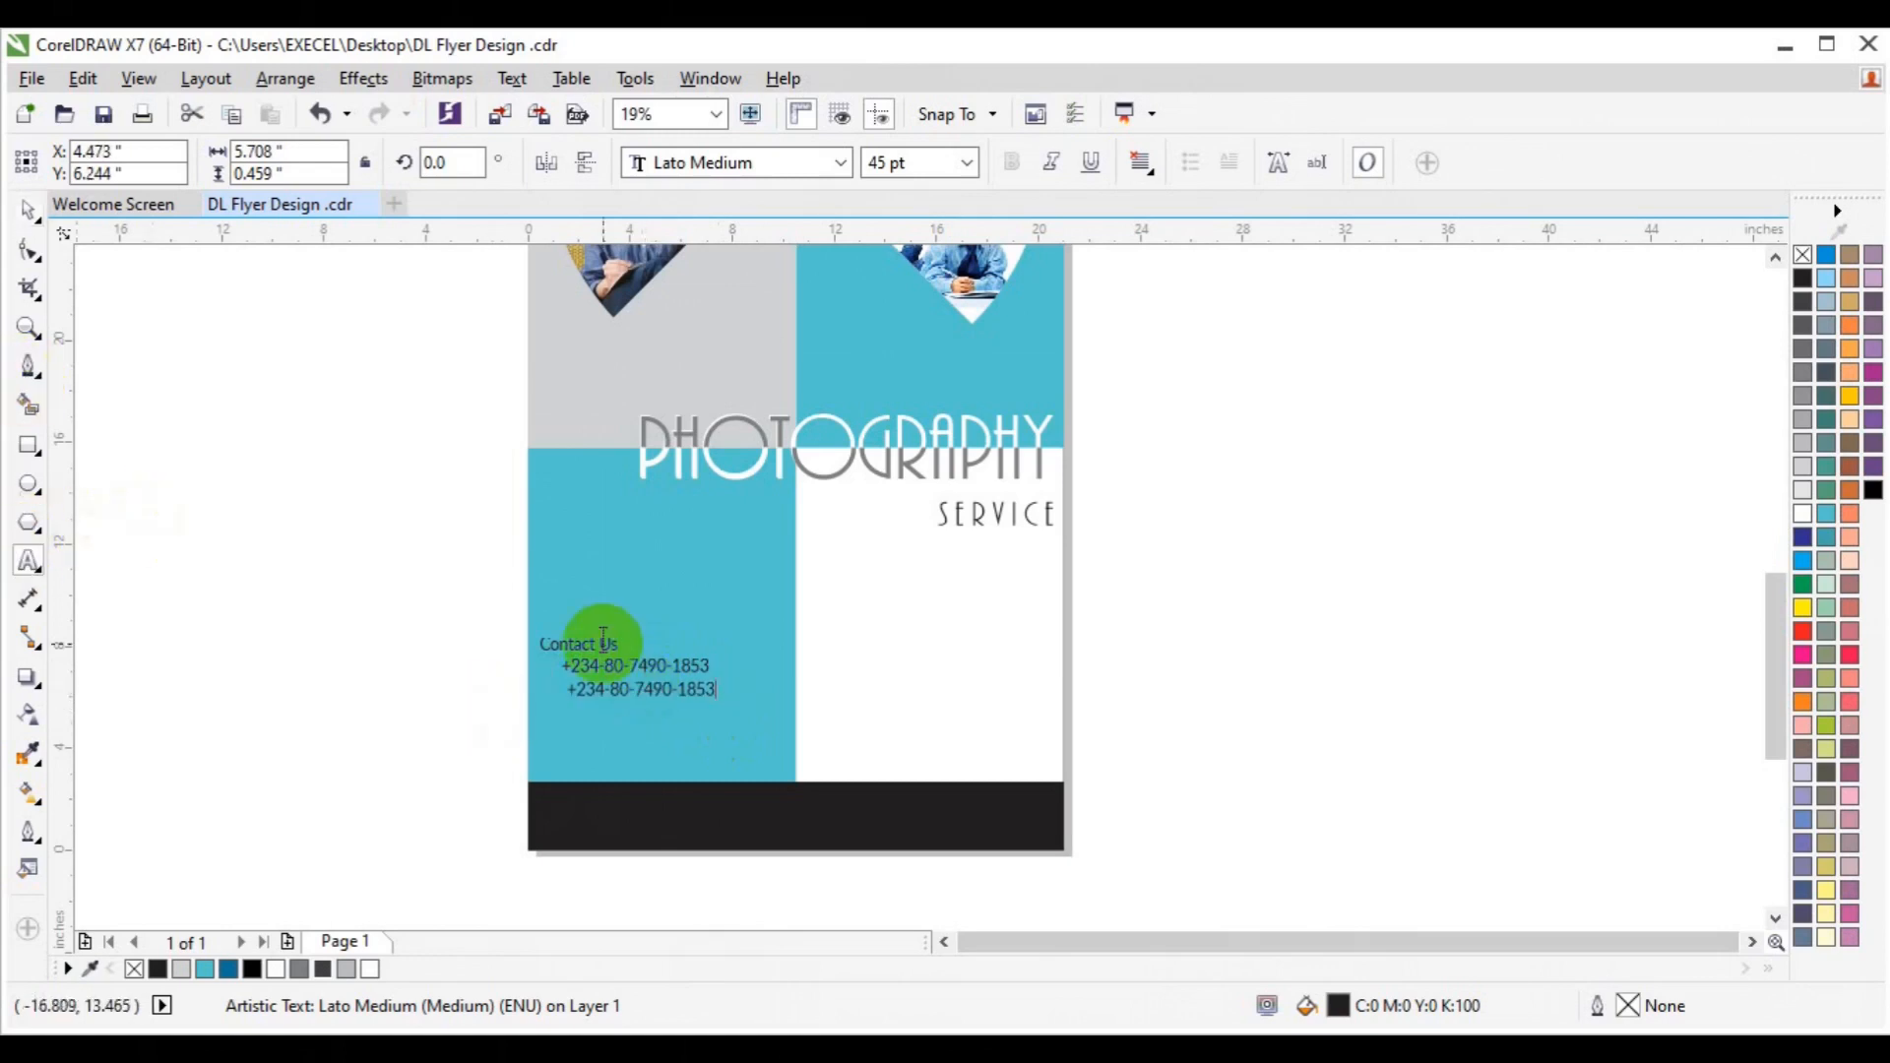
key("ctrl+a")
type("EX")
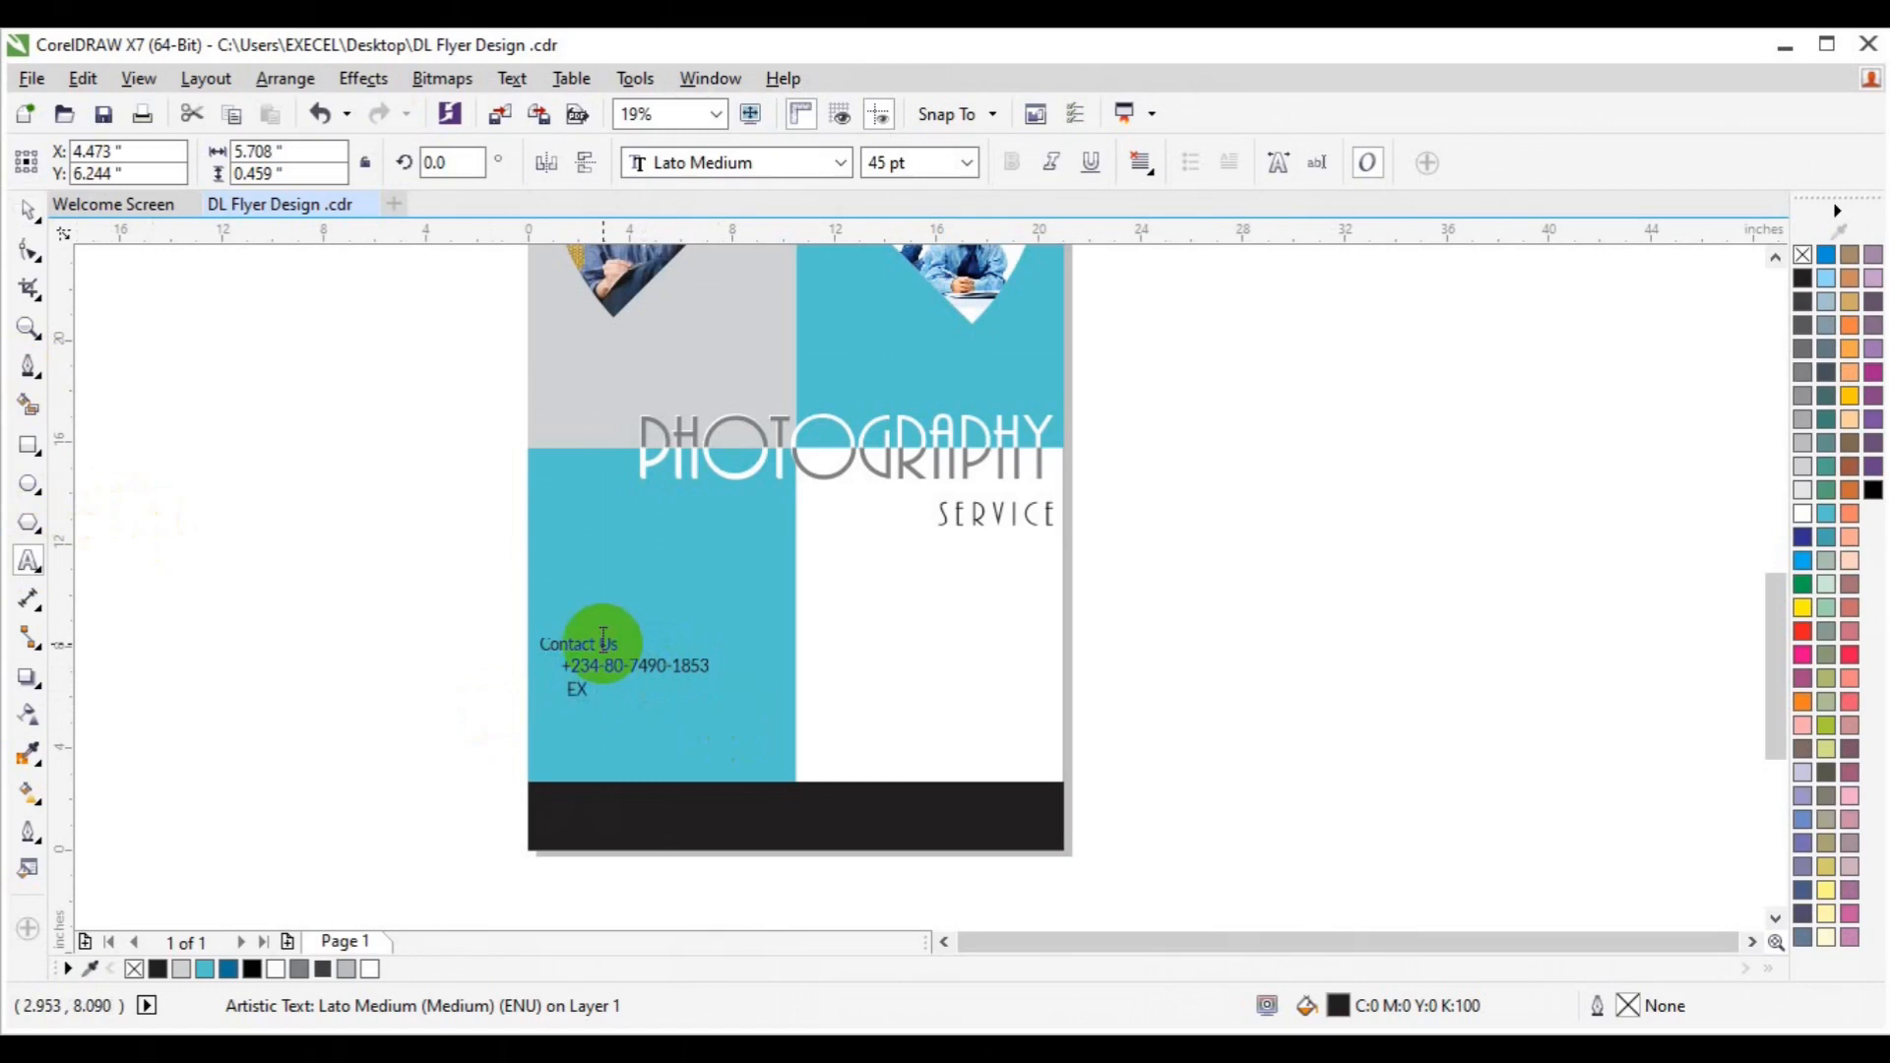
type("CEL GRAPHIC")
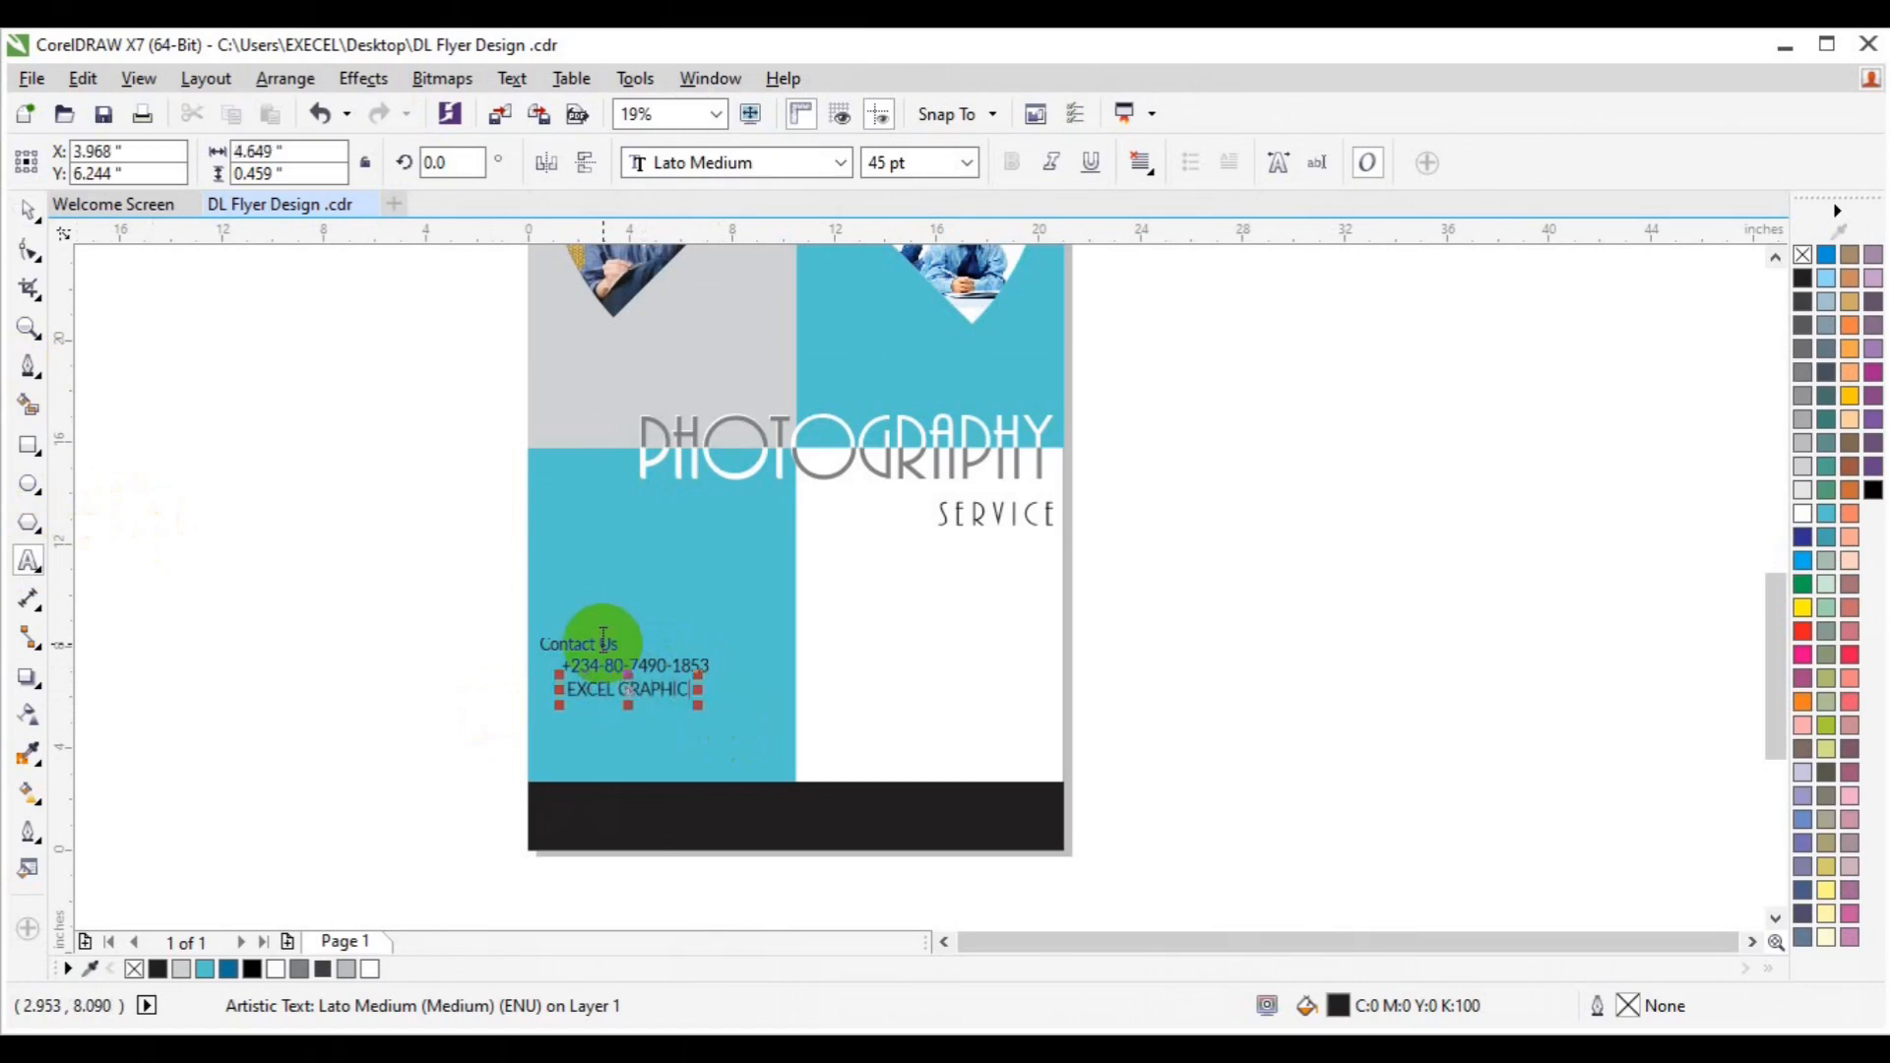
type("S AND")
key("Return")
type("MULTIMEDIA STUDIO.")
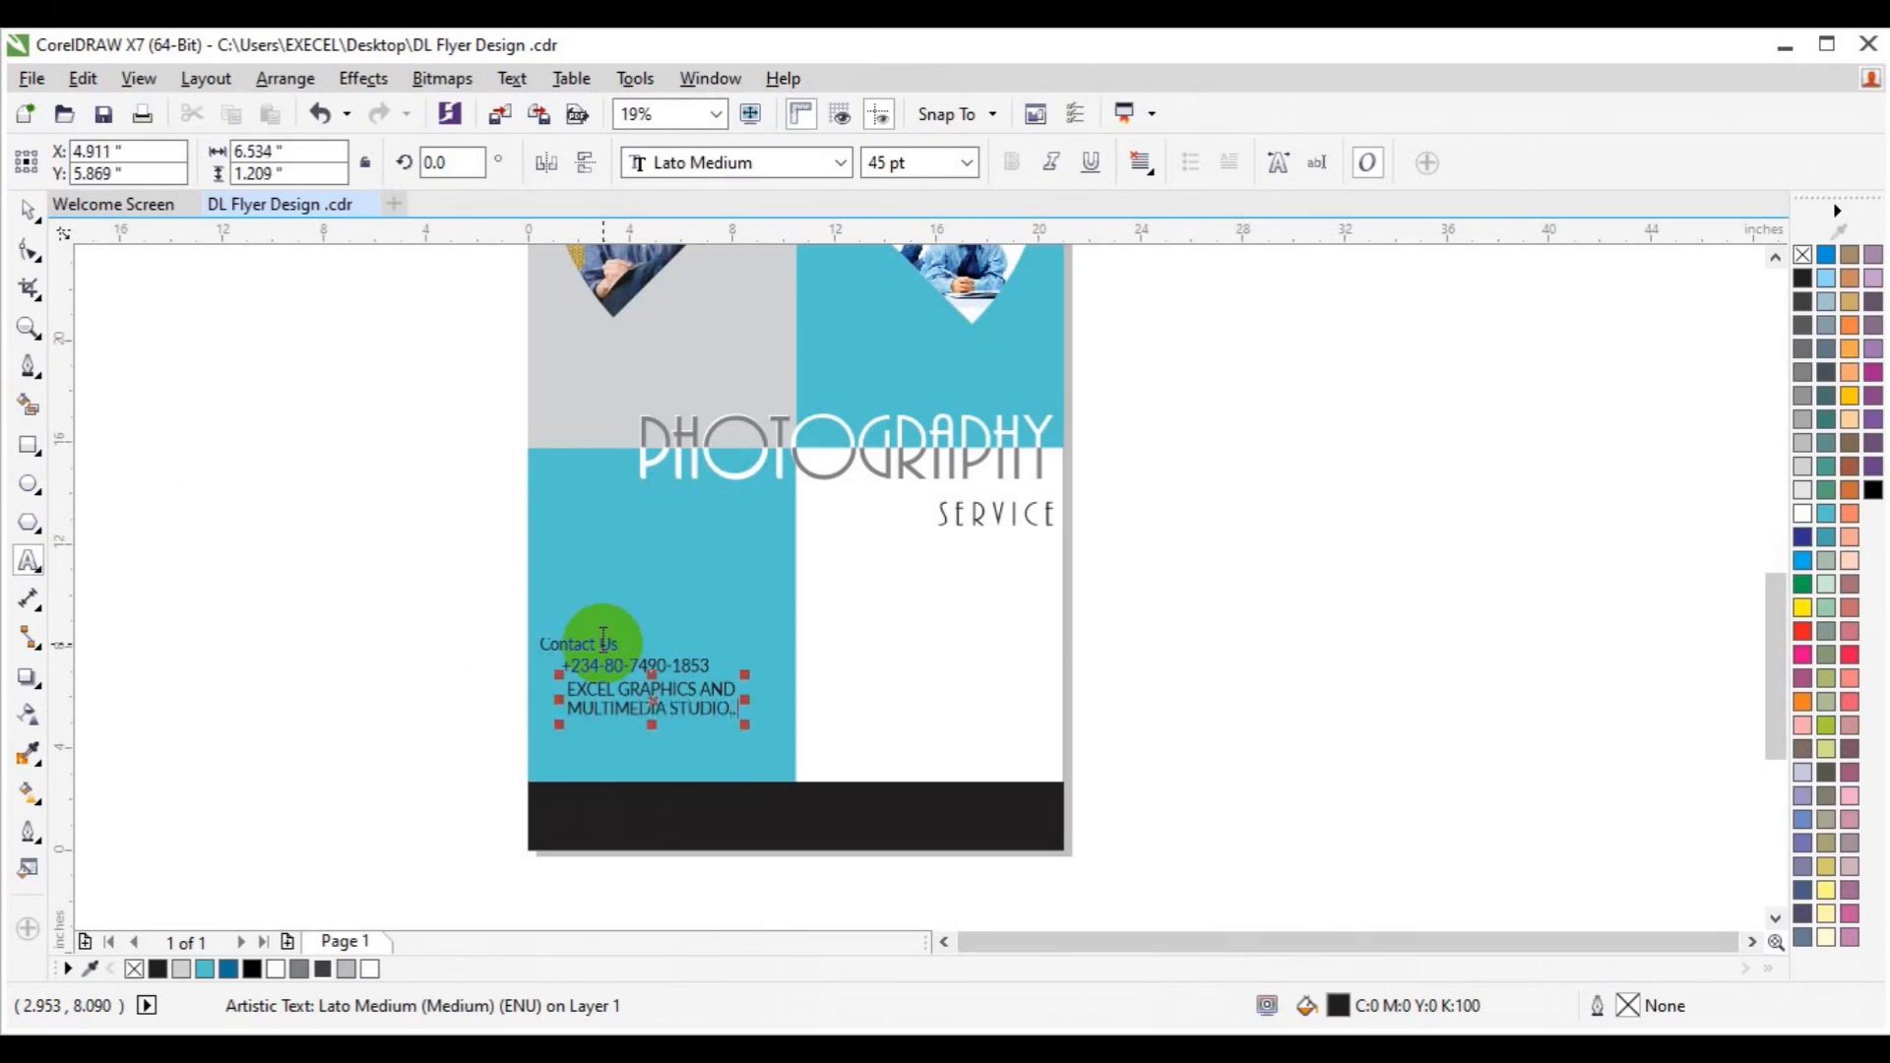
type(".")
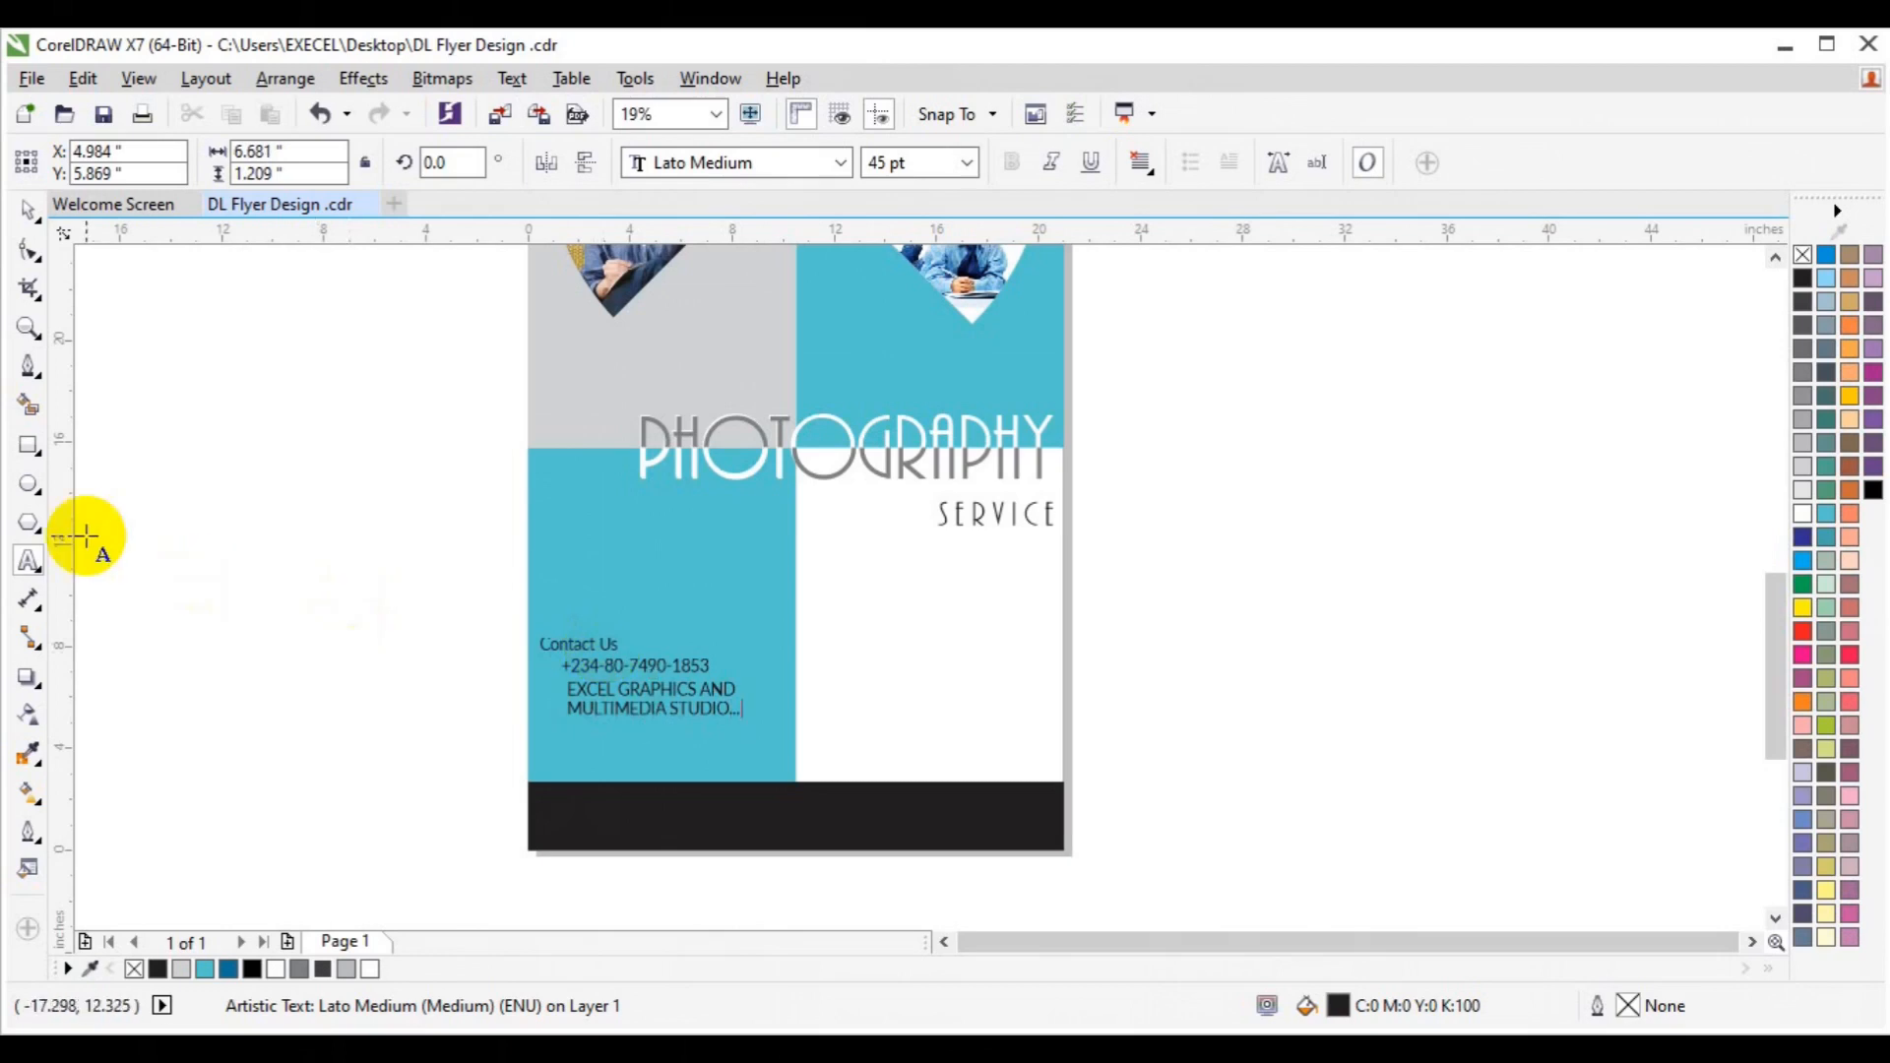
key("ctrl+a")
key("shift+F3")
key("Down")
key("Down")
key("Down")
key("Return")
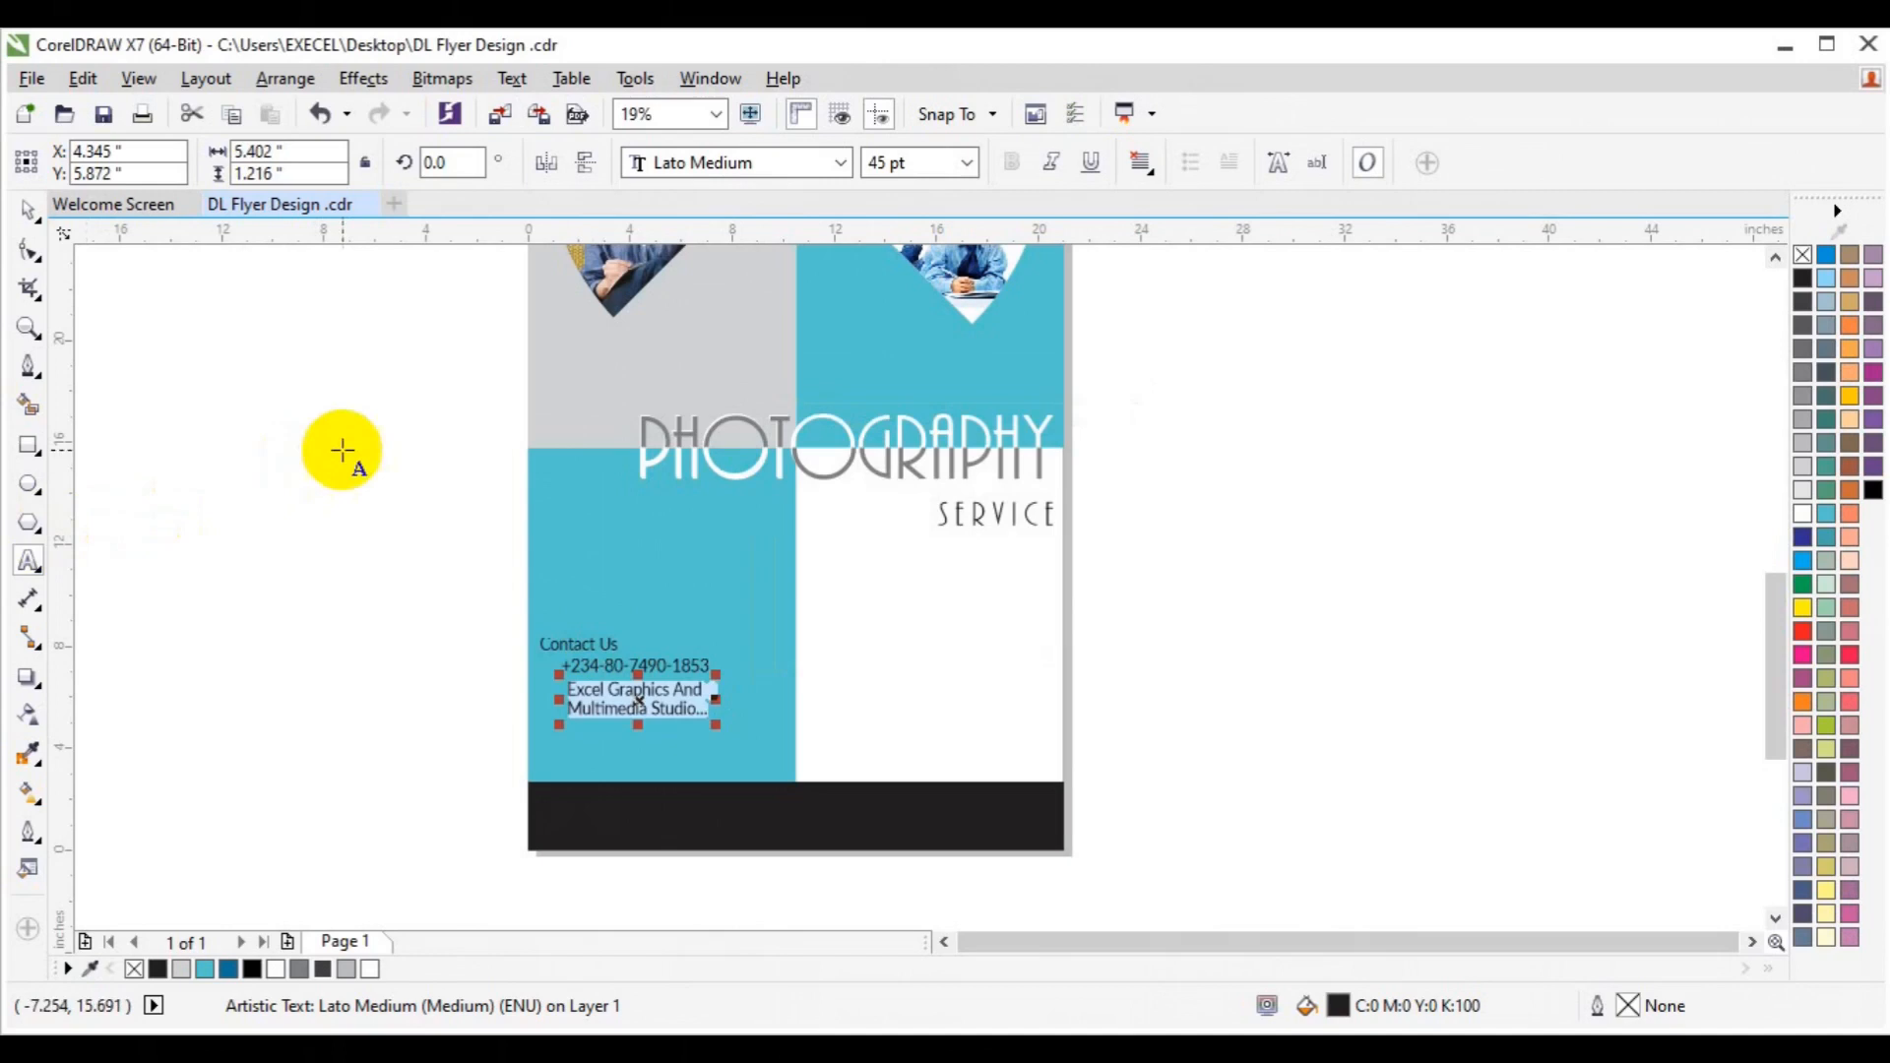
left_click(27, 209)
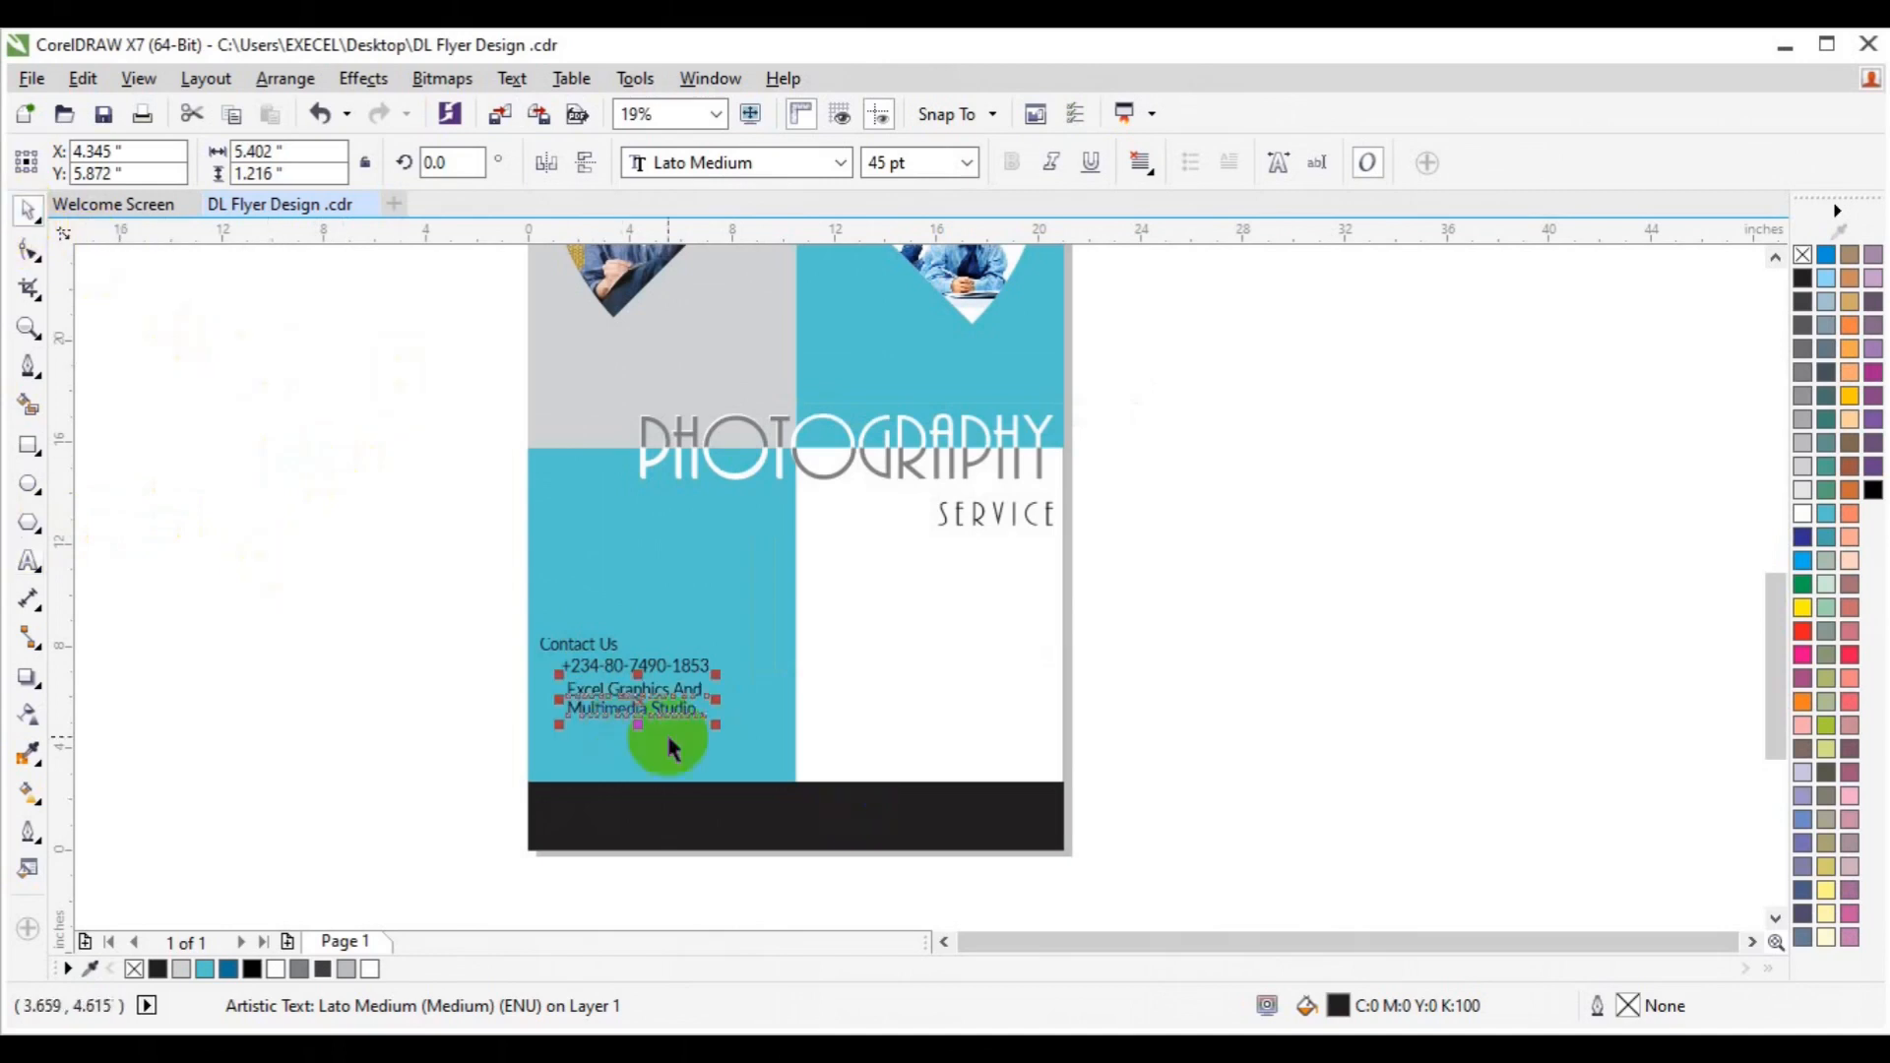
Select the phone number and studio name together and nudge them slightly down.
left_click(624, 670, "shift")
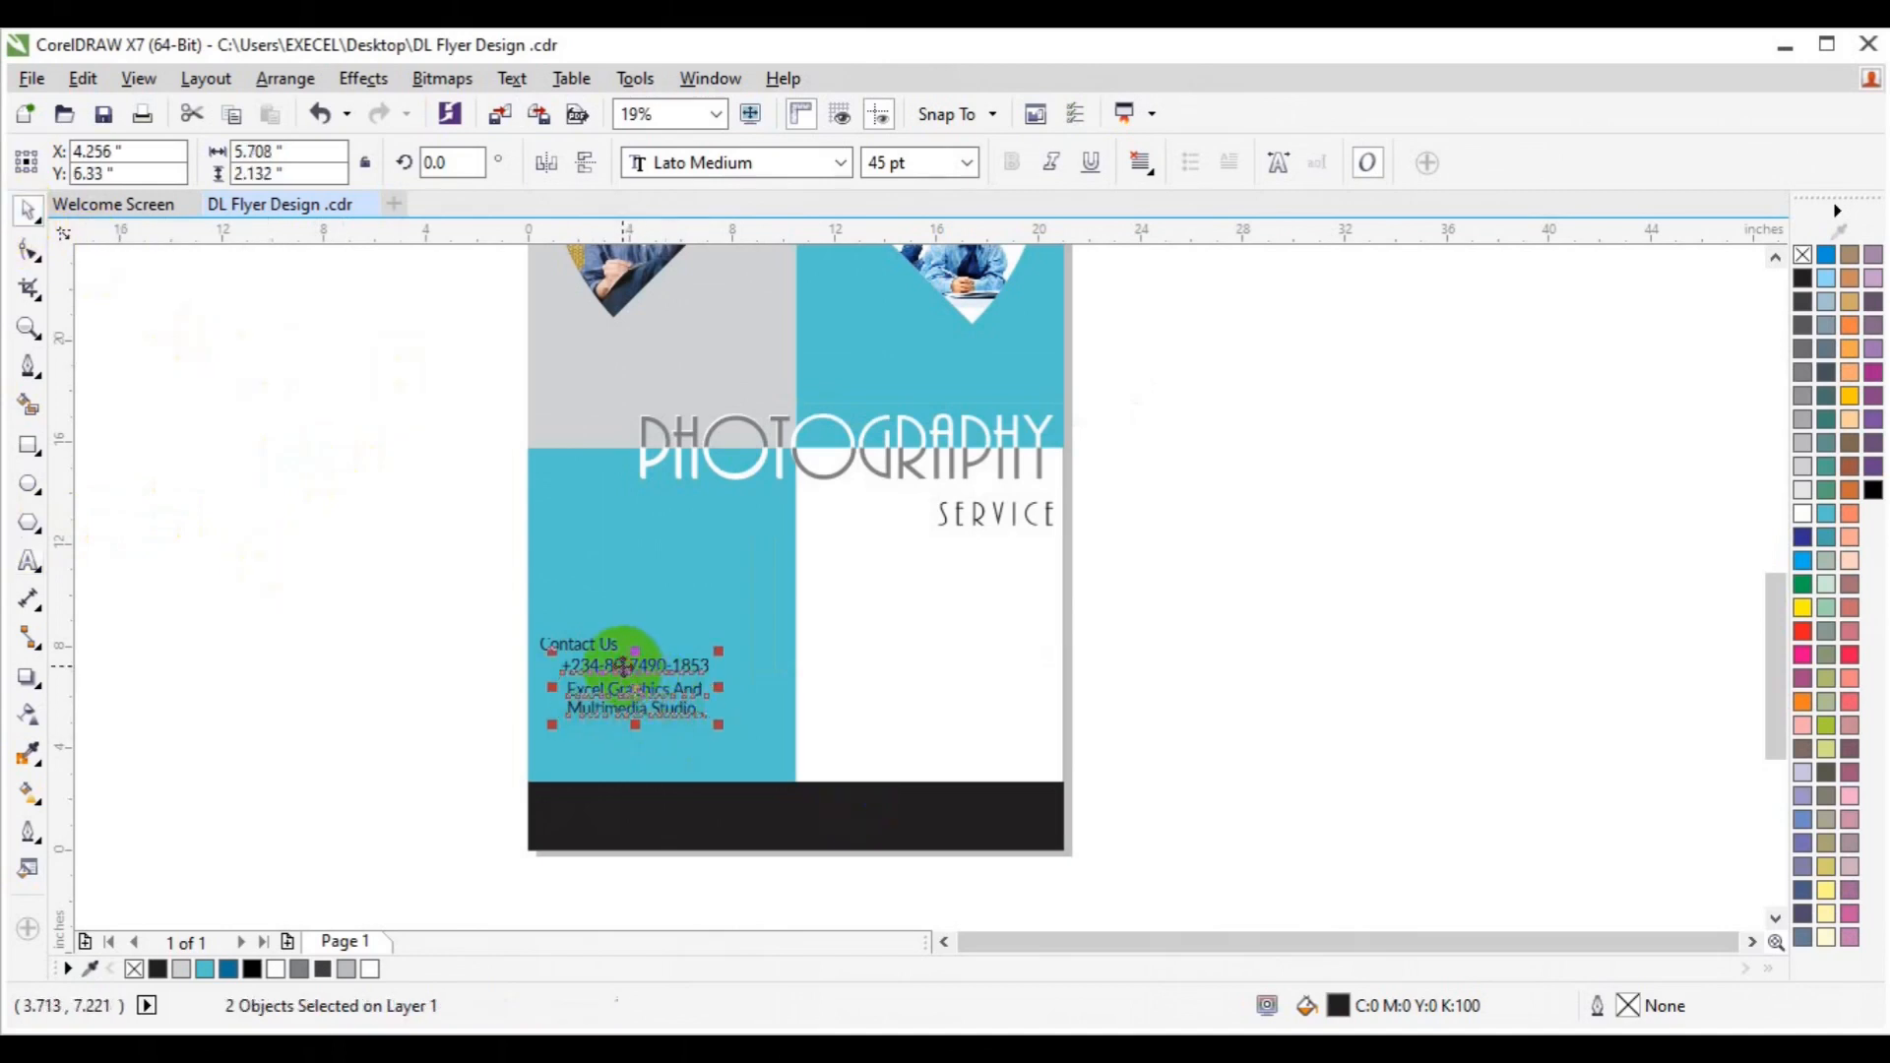
left_click(467, 705)
left_click(650, 666)
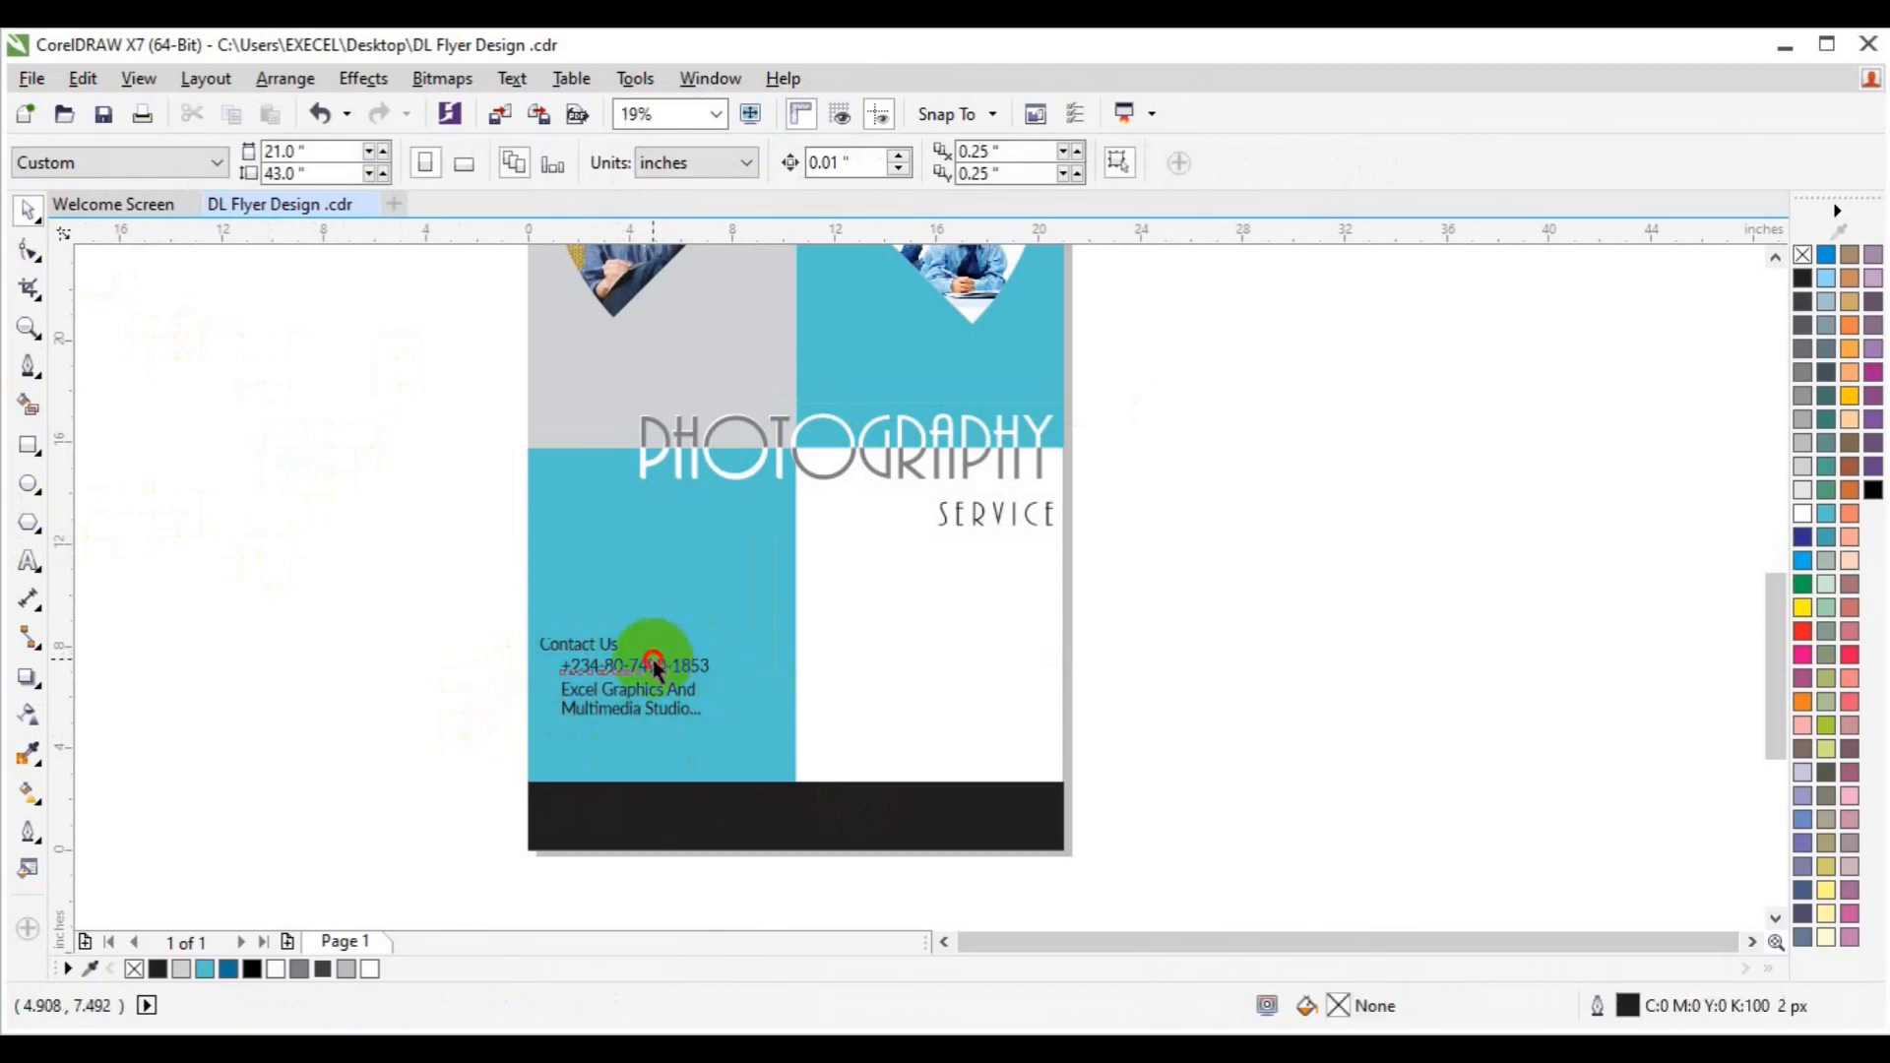
left_click(635, 705, "shift")
left_click_drag(633, 696, 633, 698)
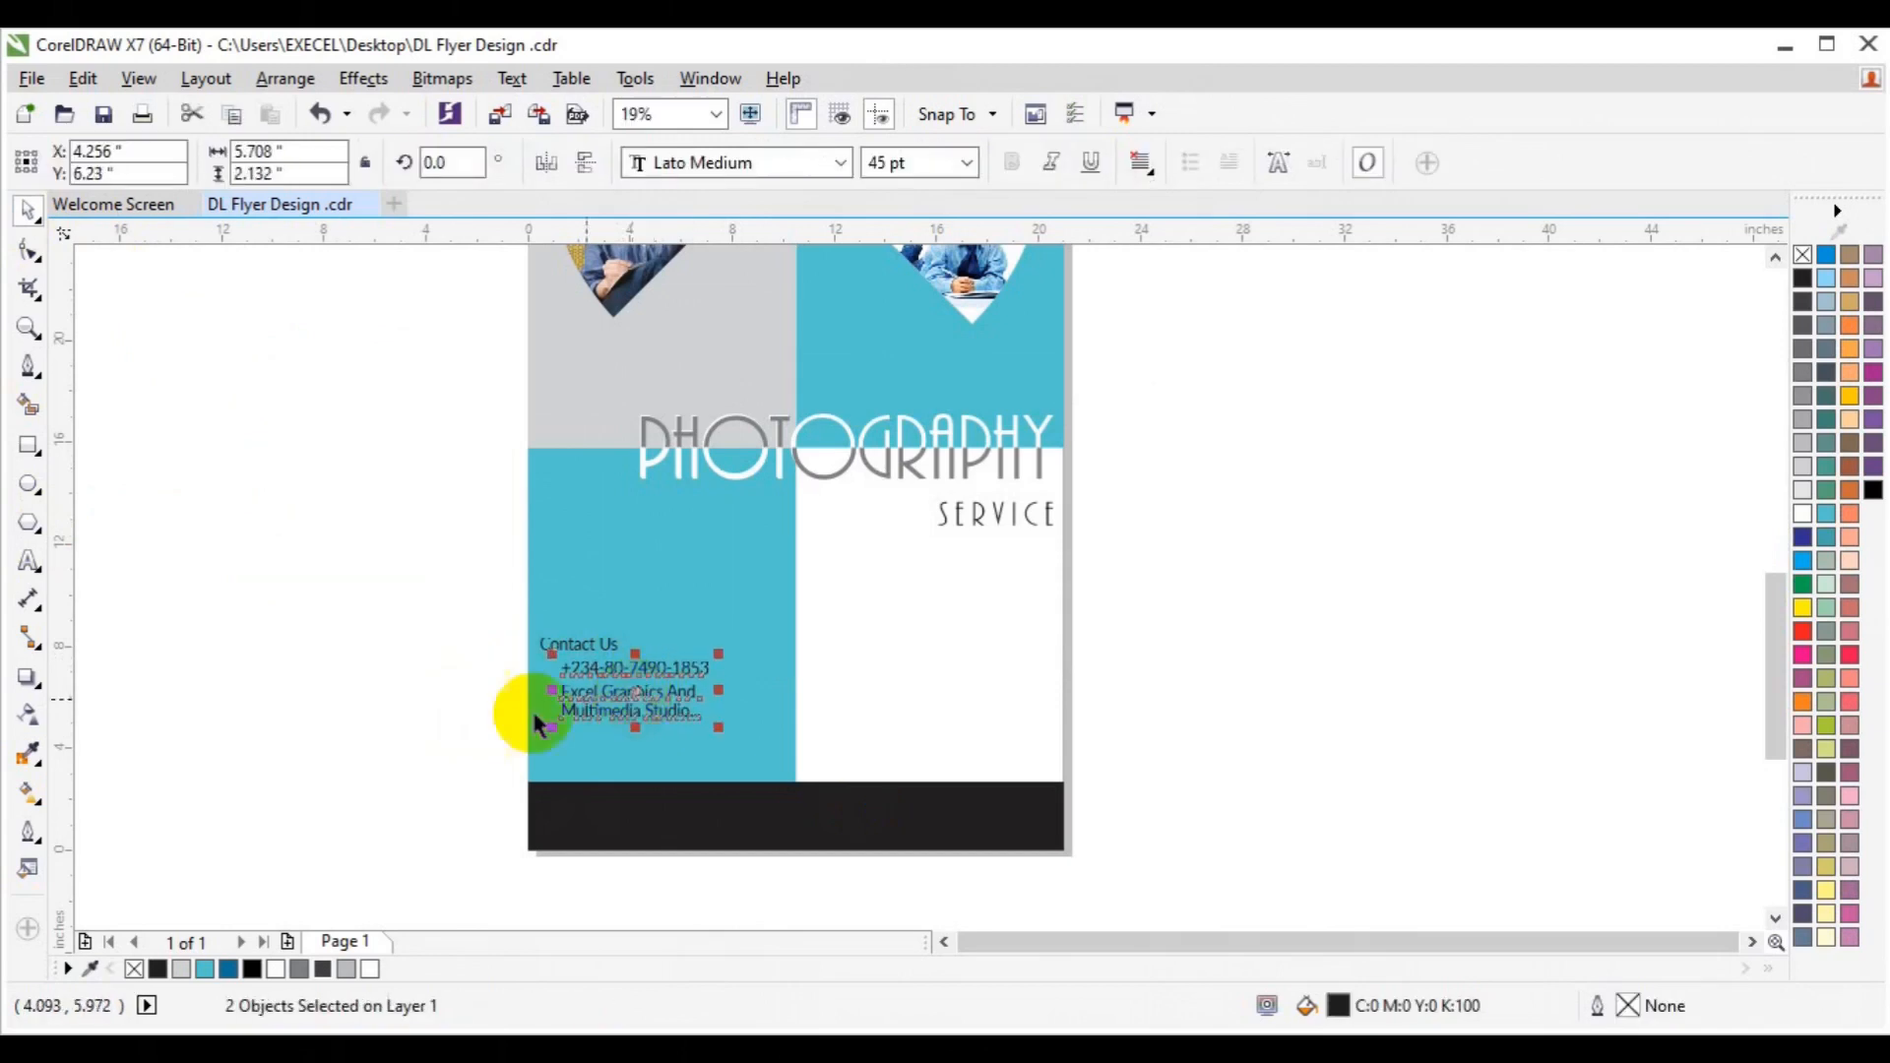
left_click(401, 747)
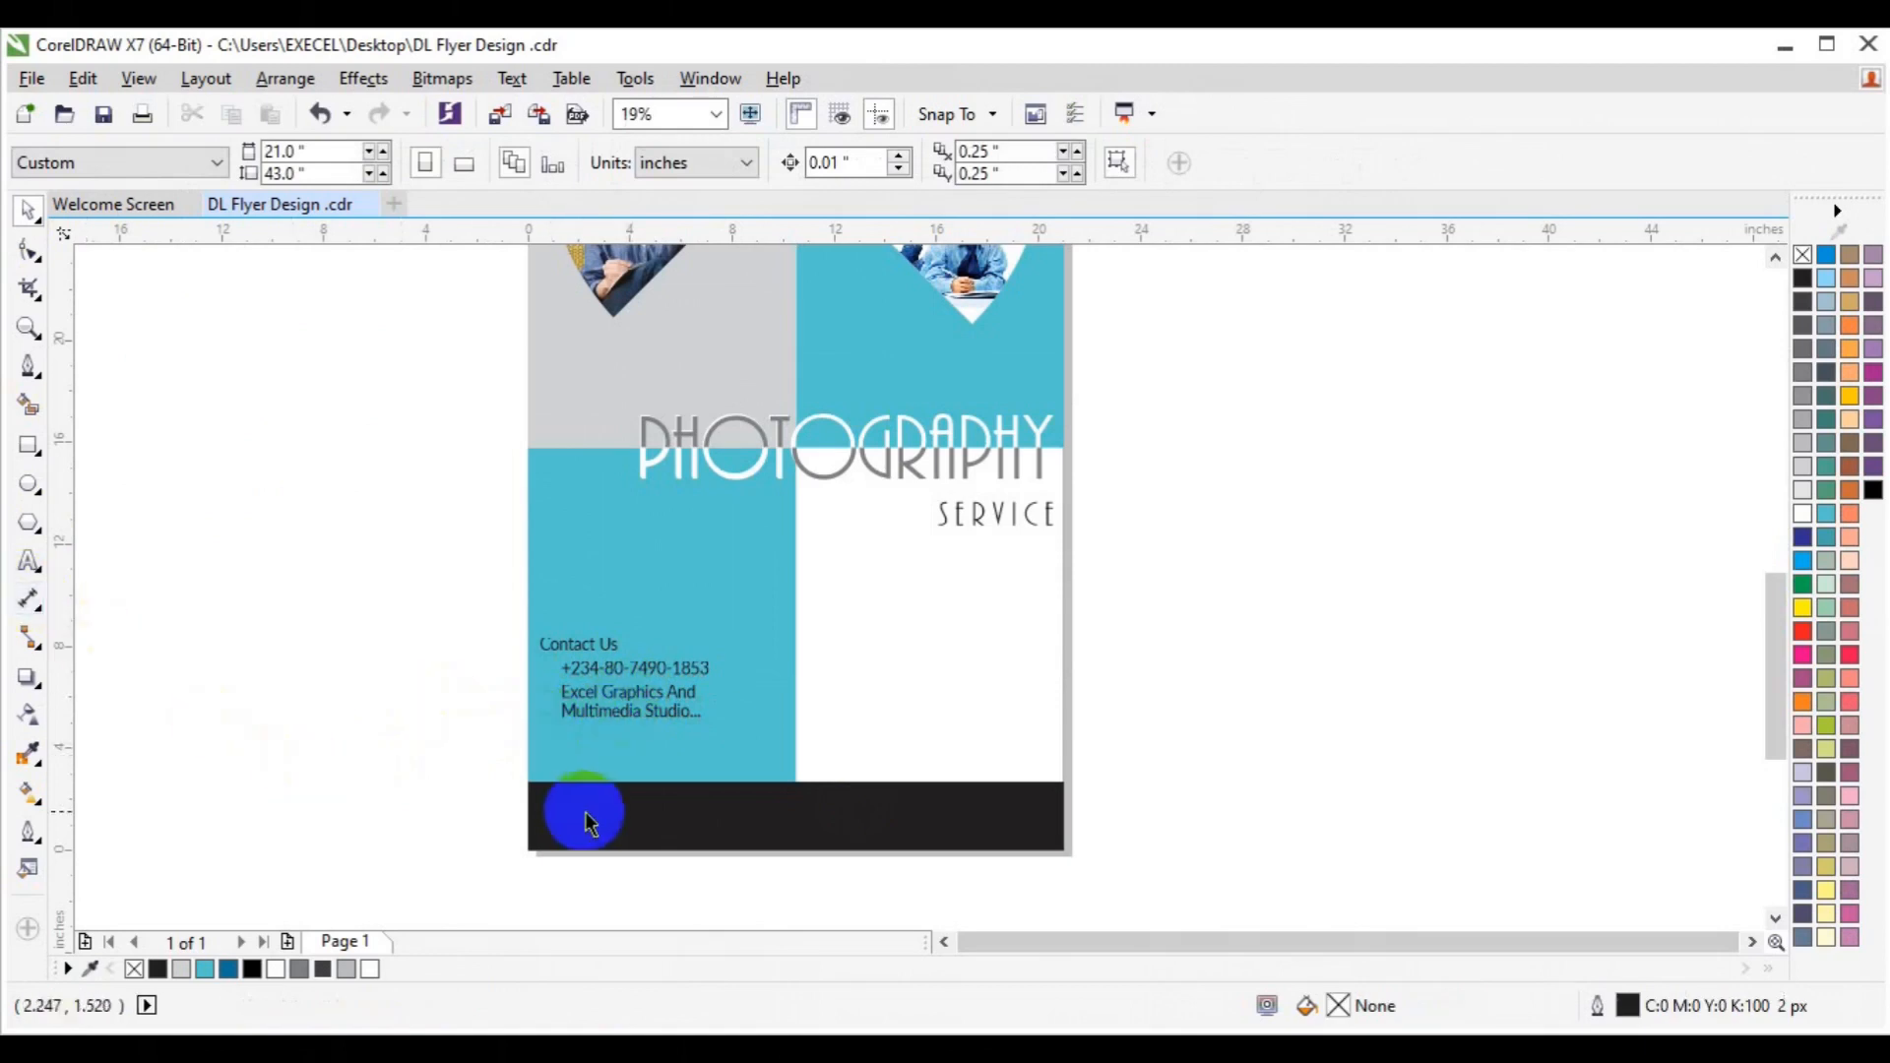
Copy Contact Us into the black footer bar and colour it turquoise.
left_click(580, 652)
left_click_drag(580, 646, 596, 817)
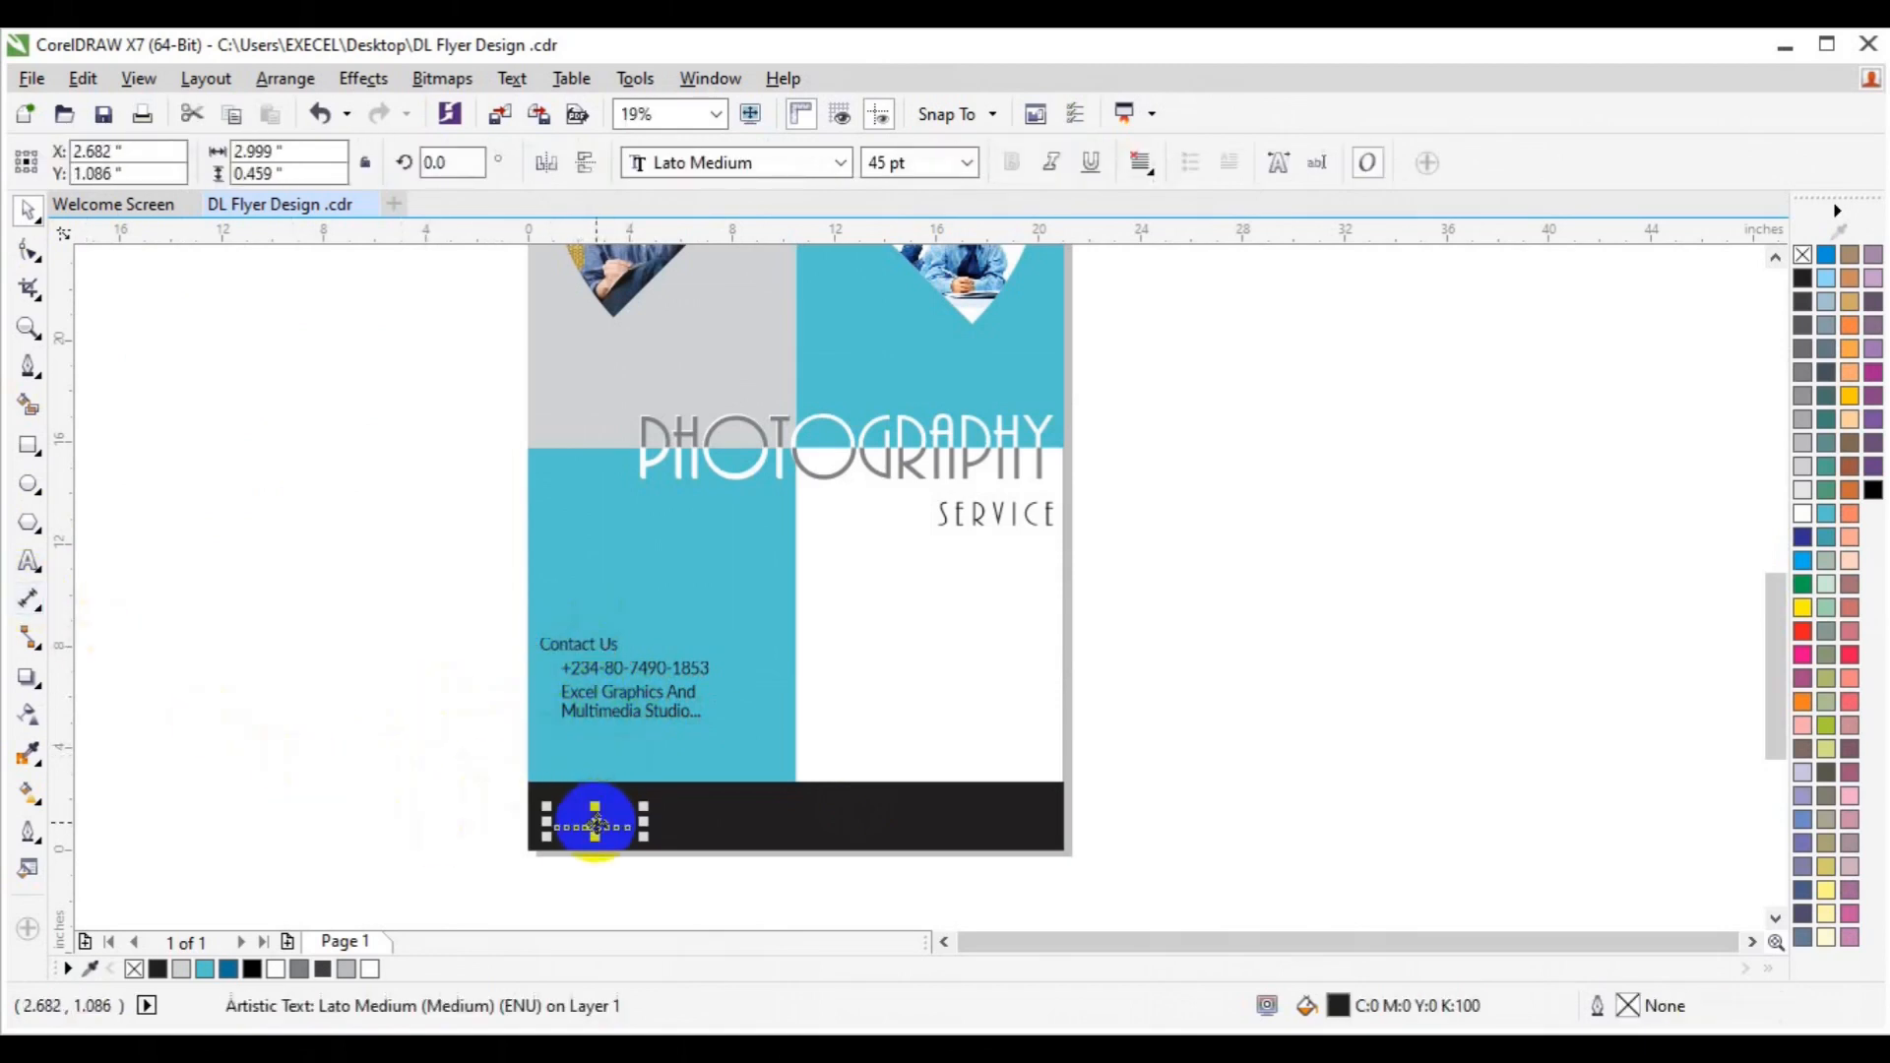
left_click(198, 968)
key("F8")
key("ctrl+a")
type("www.")
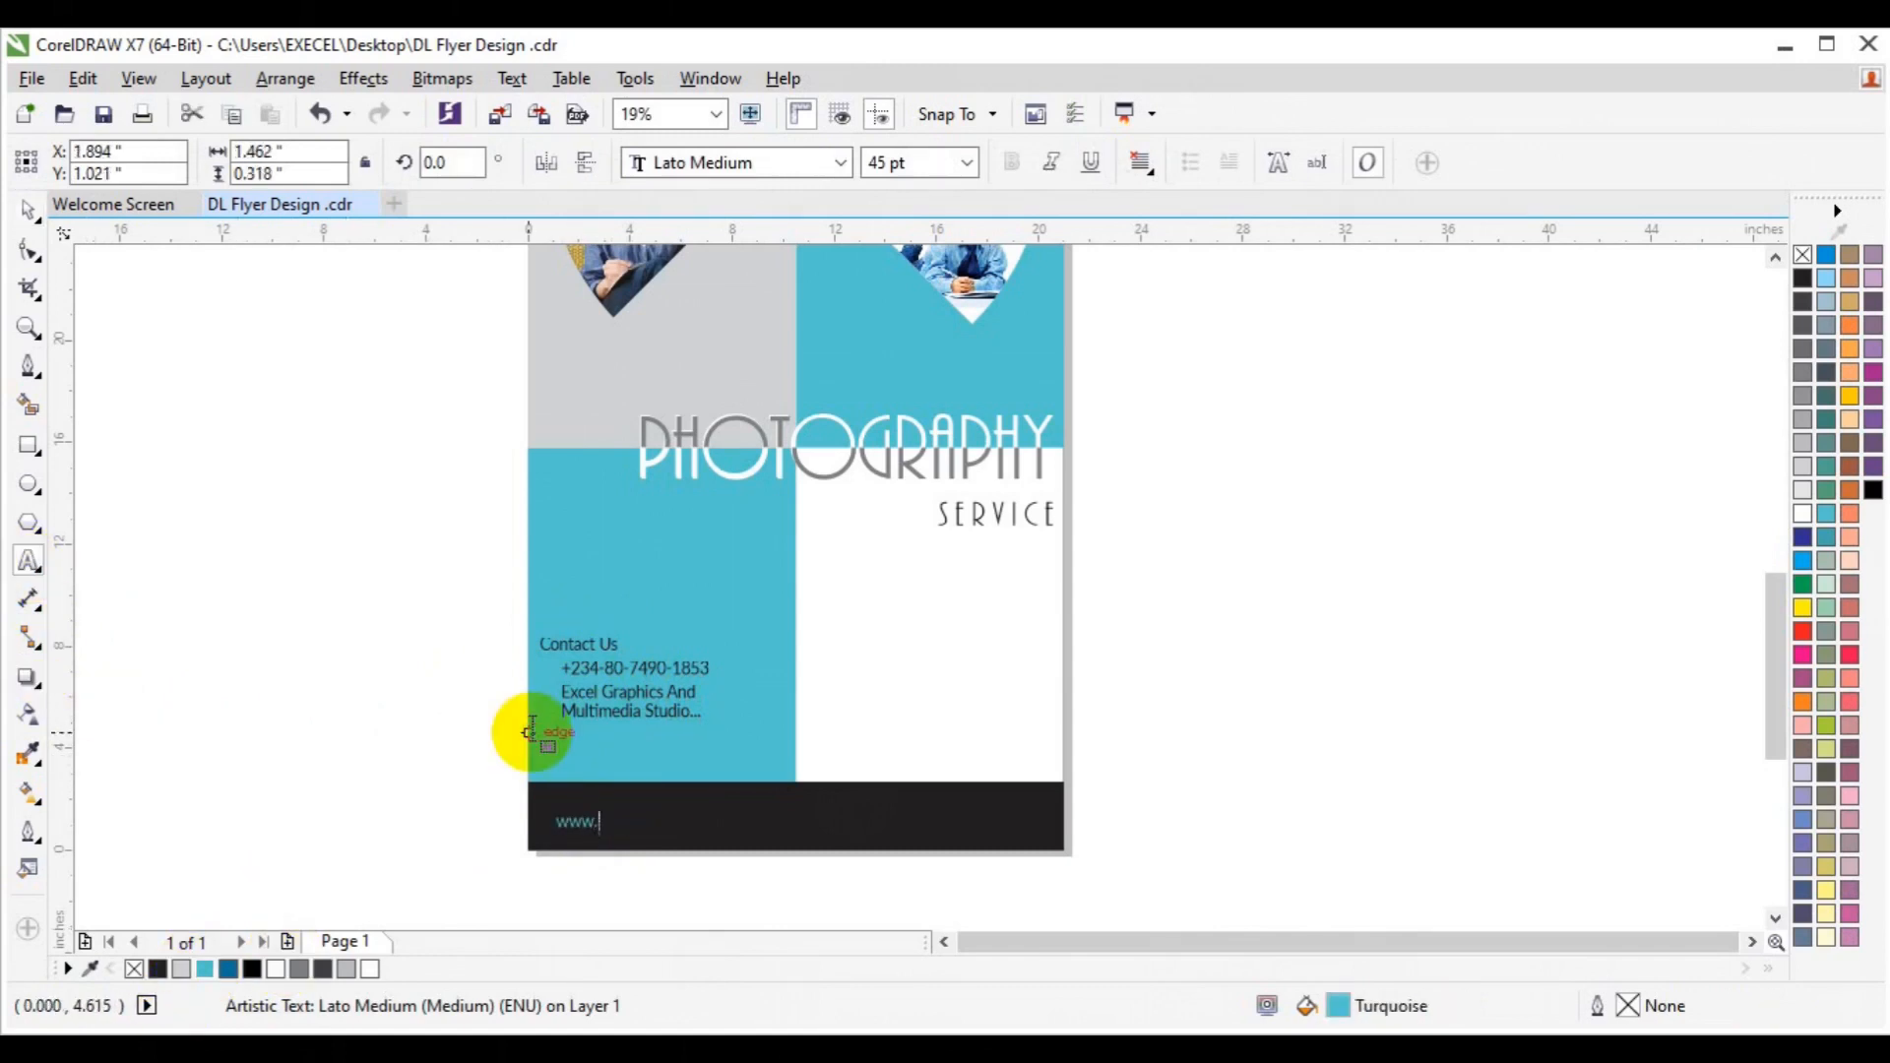
type("xlgraphica.com")
key("ctrl+a")
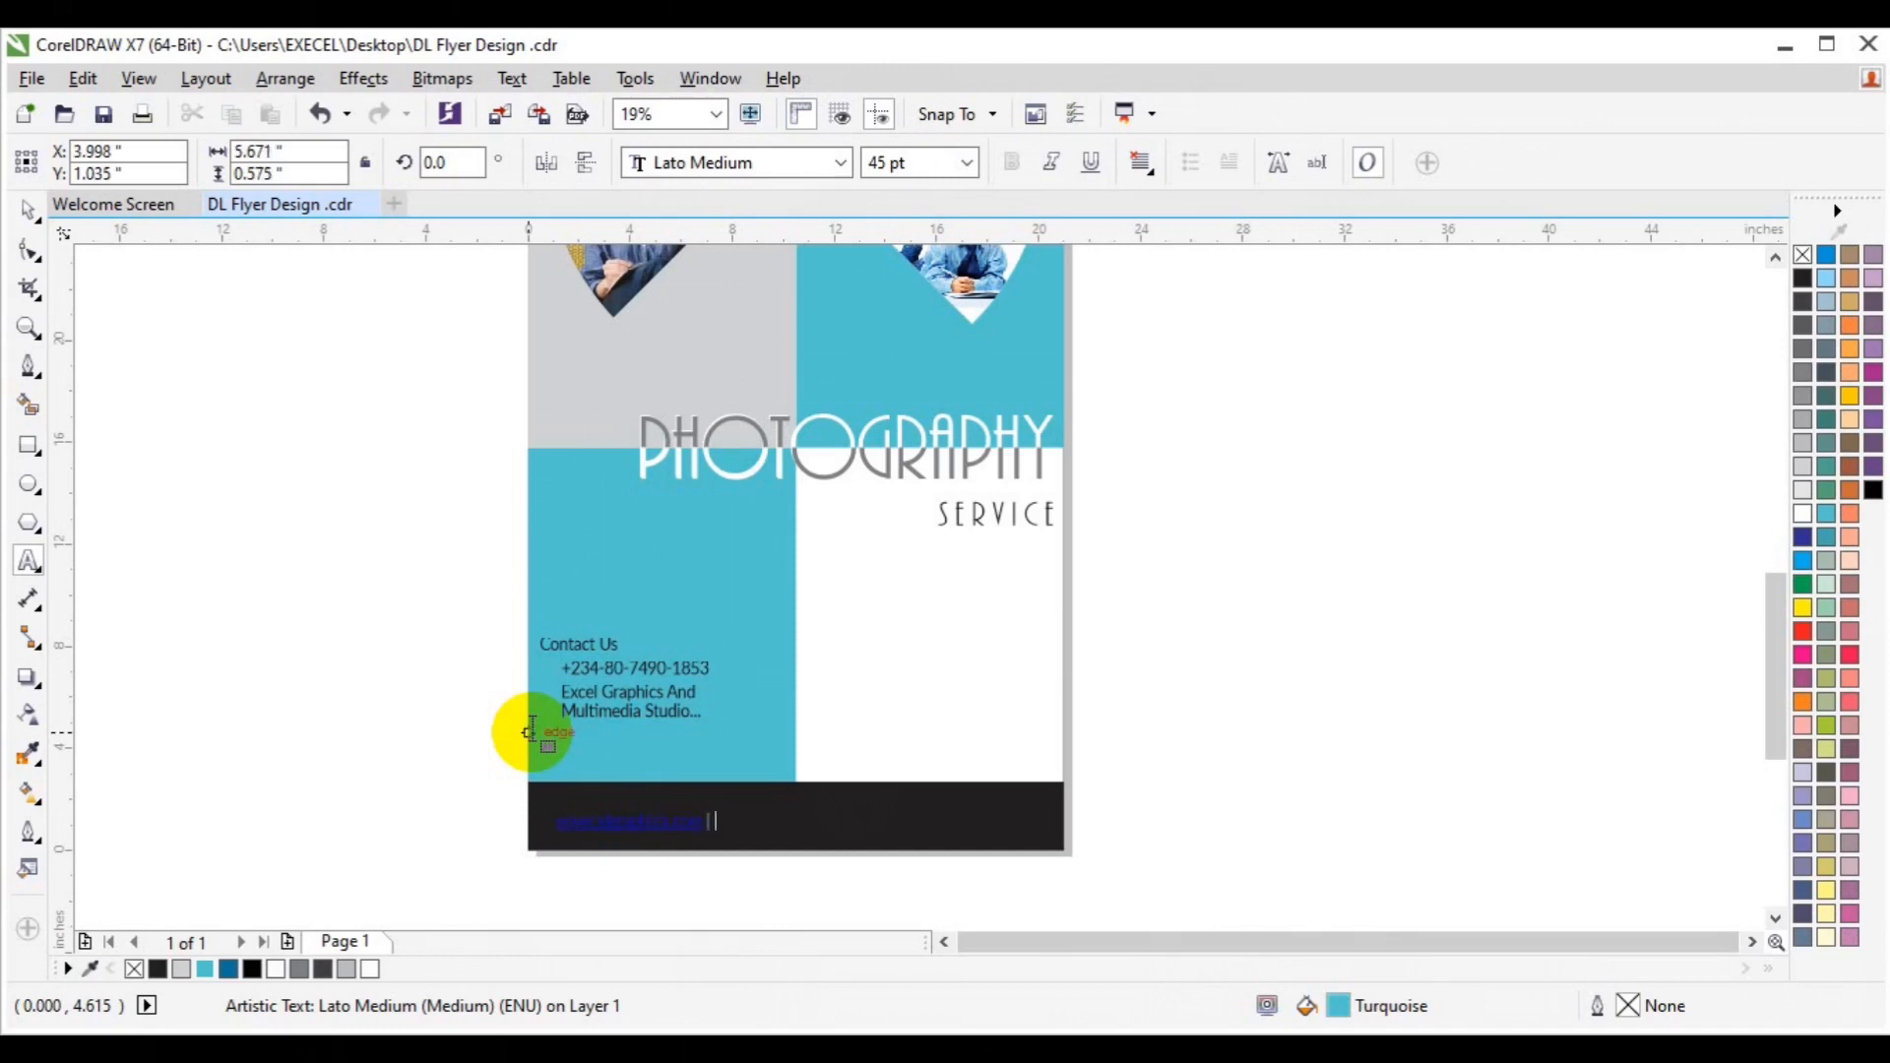
key("ctrl+z")
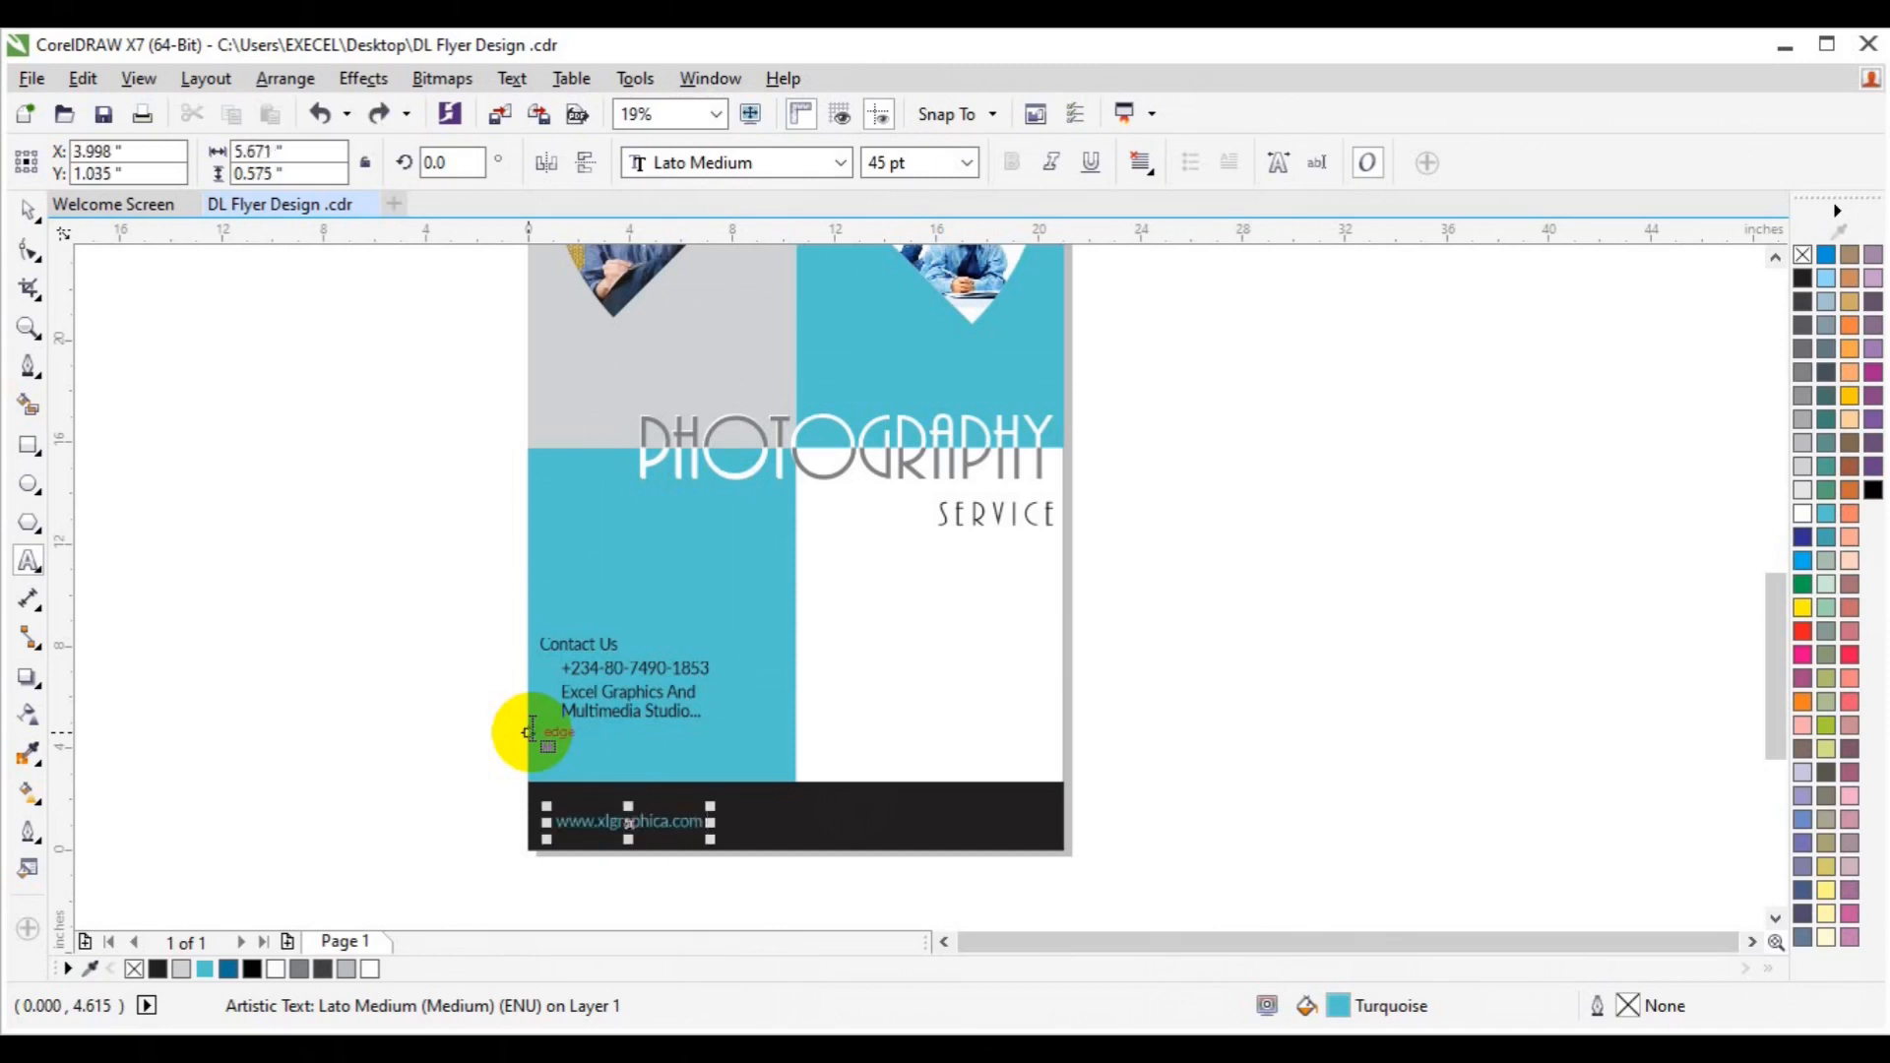
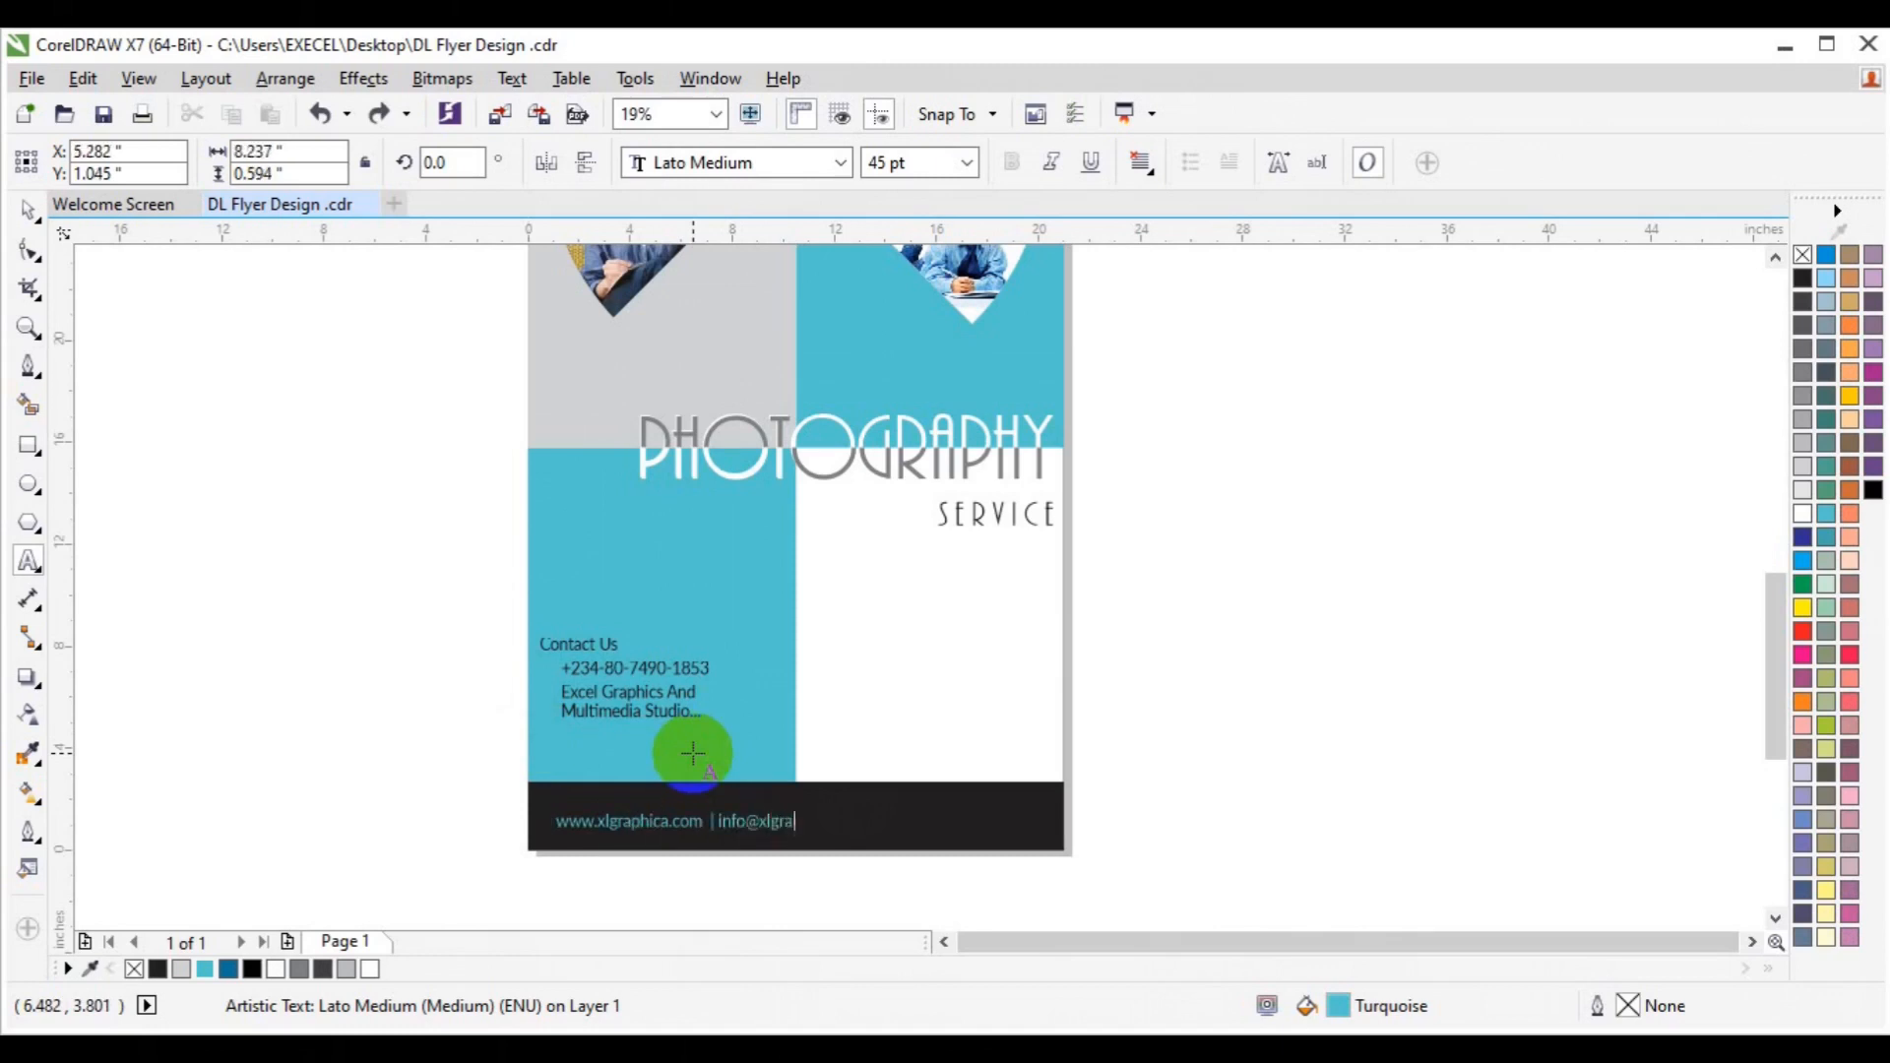
left_click(26, 213)
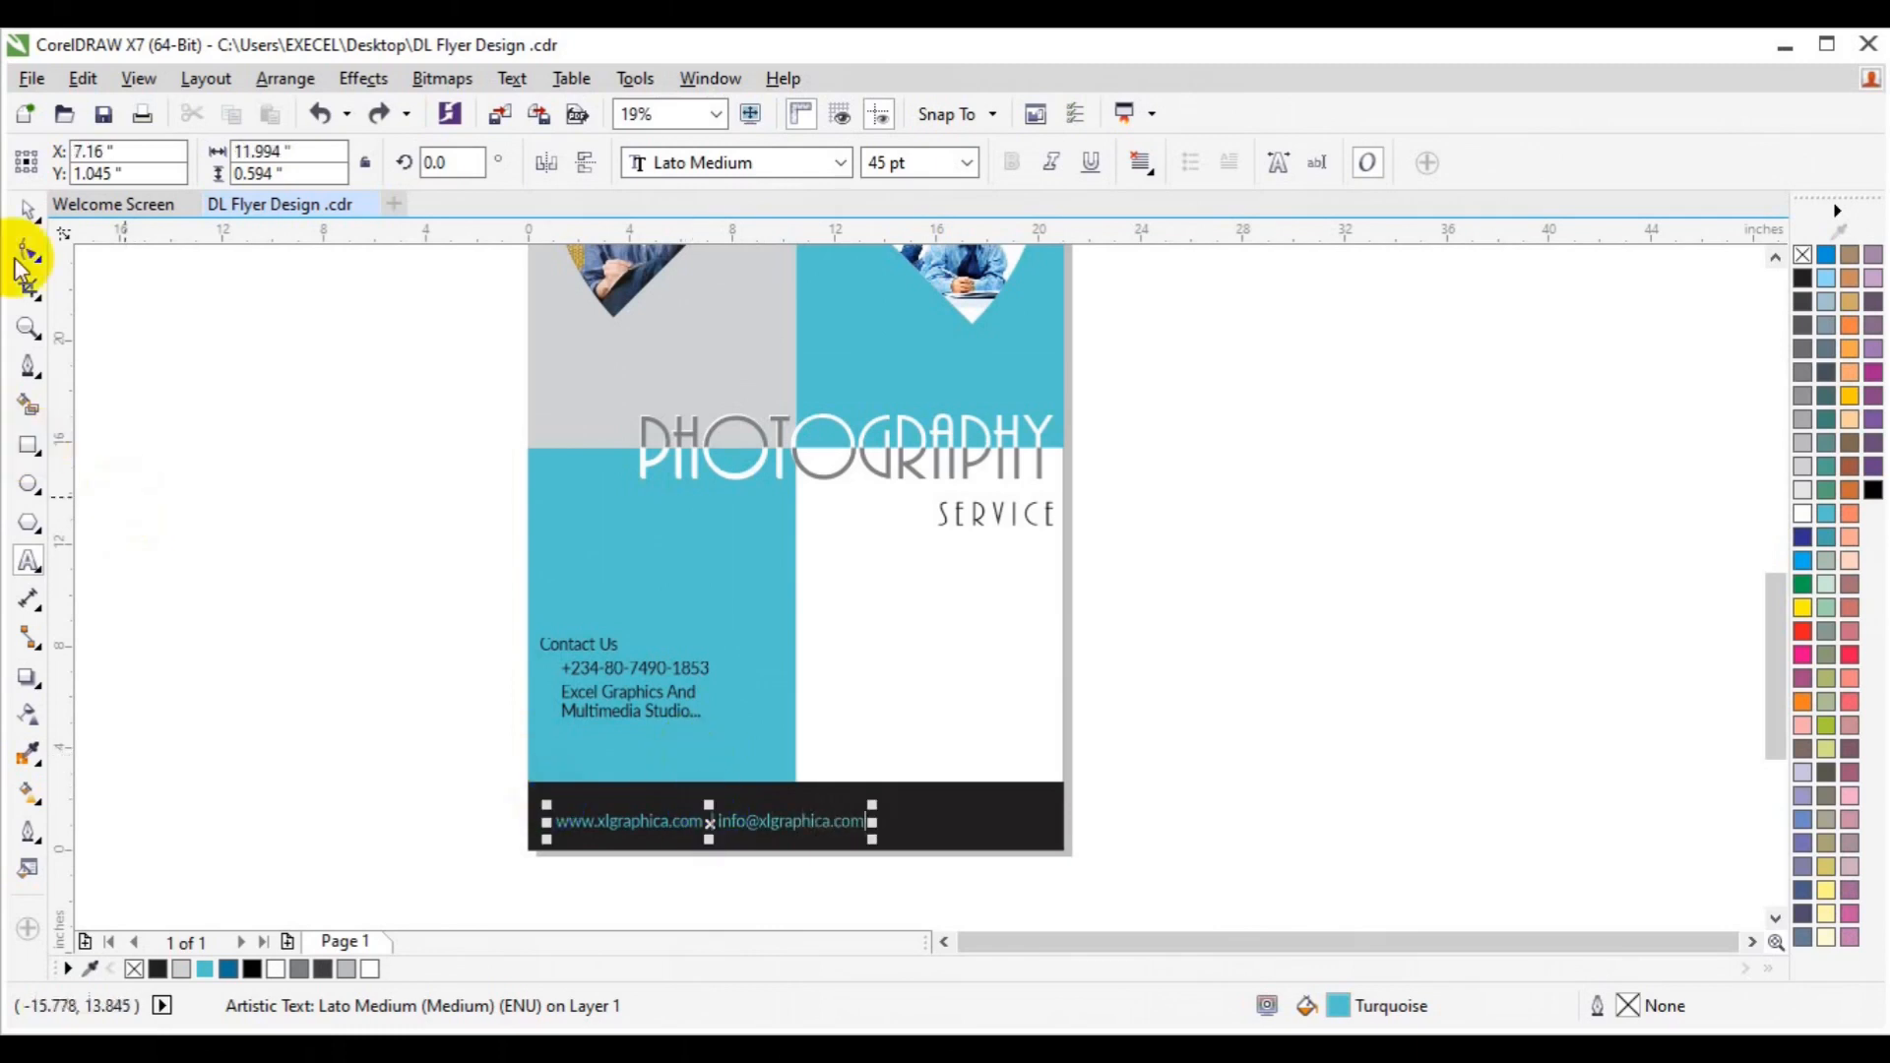
left_click(963, 816, "shift")
Centre the footer text horizontally and vertically in the black bar.
key("c")
key("e")
left_click(1273, 743)
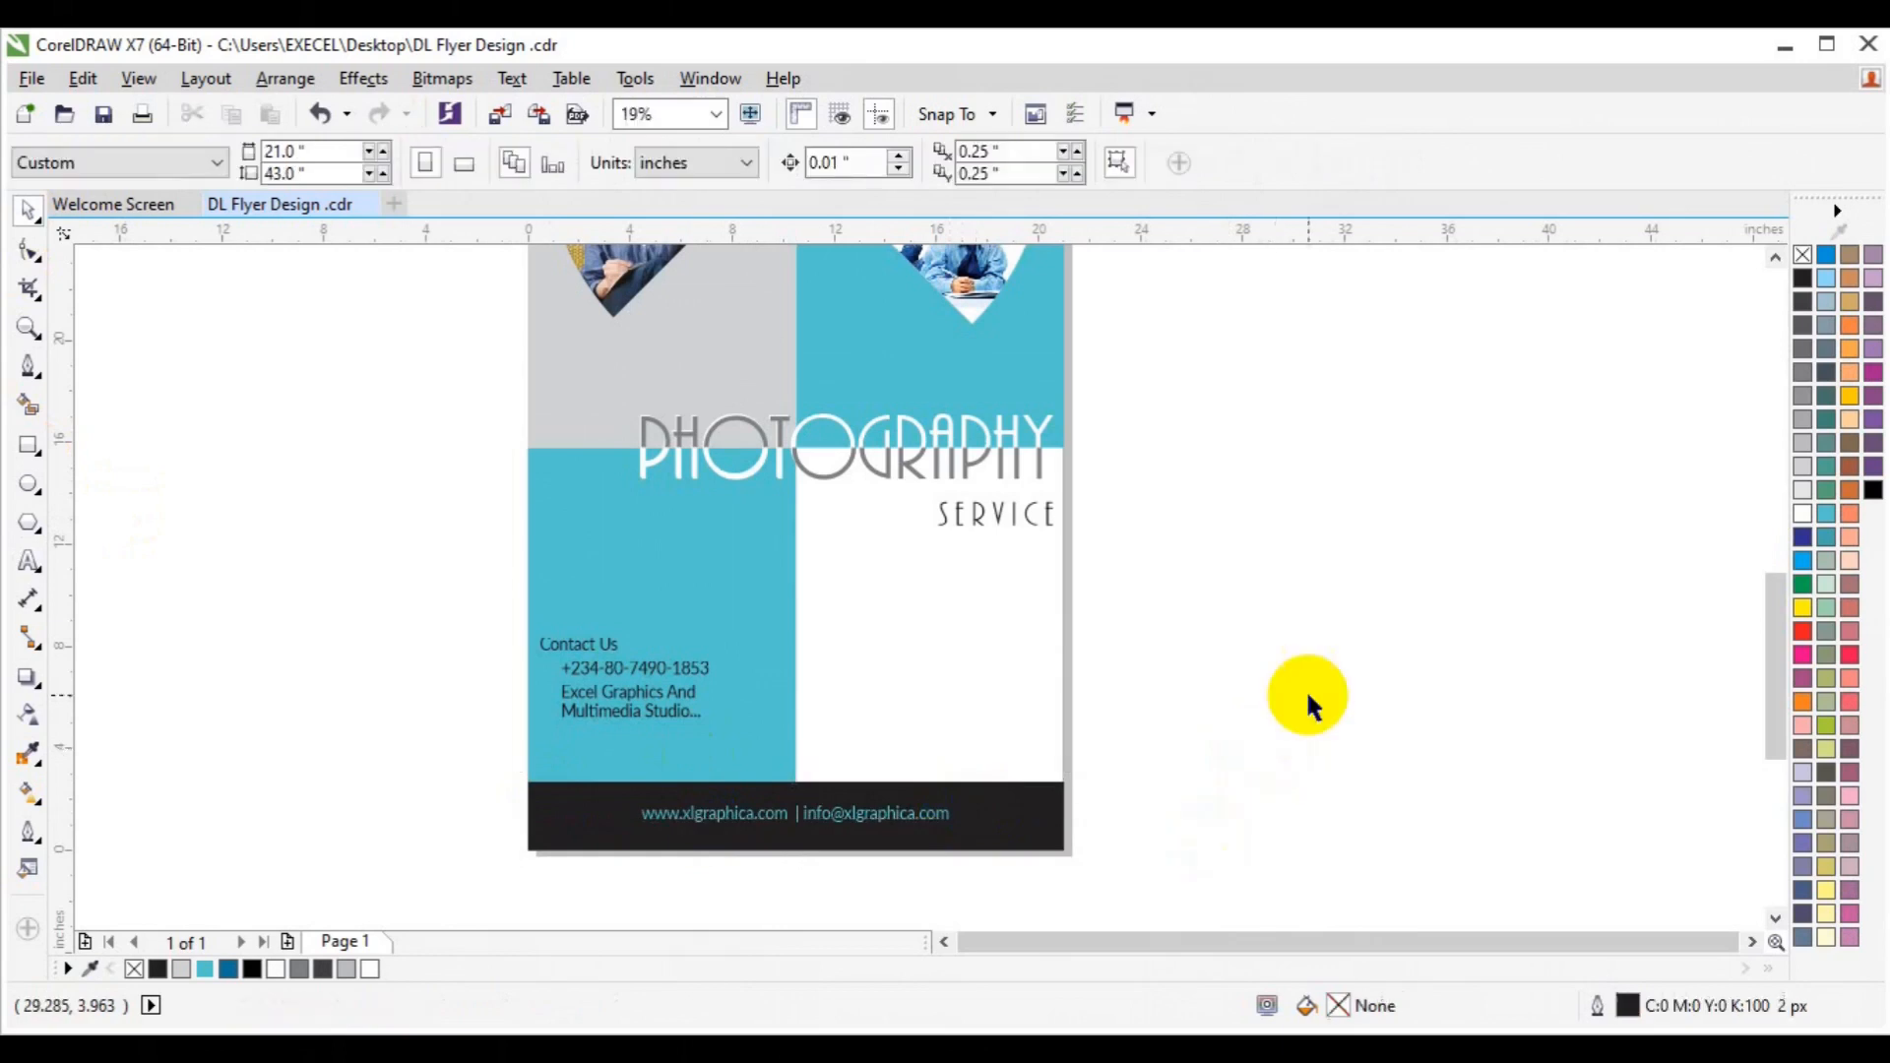
Copy Contact Us into the white panel and clear its text.
left_click_drag(608, 660, 881, 590)
right_click(872, 598)
left_click(30, 566)
key("ctrl+a")
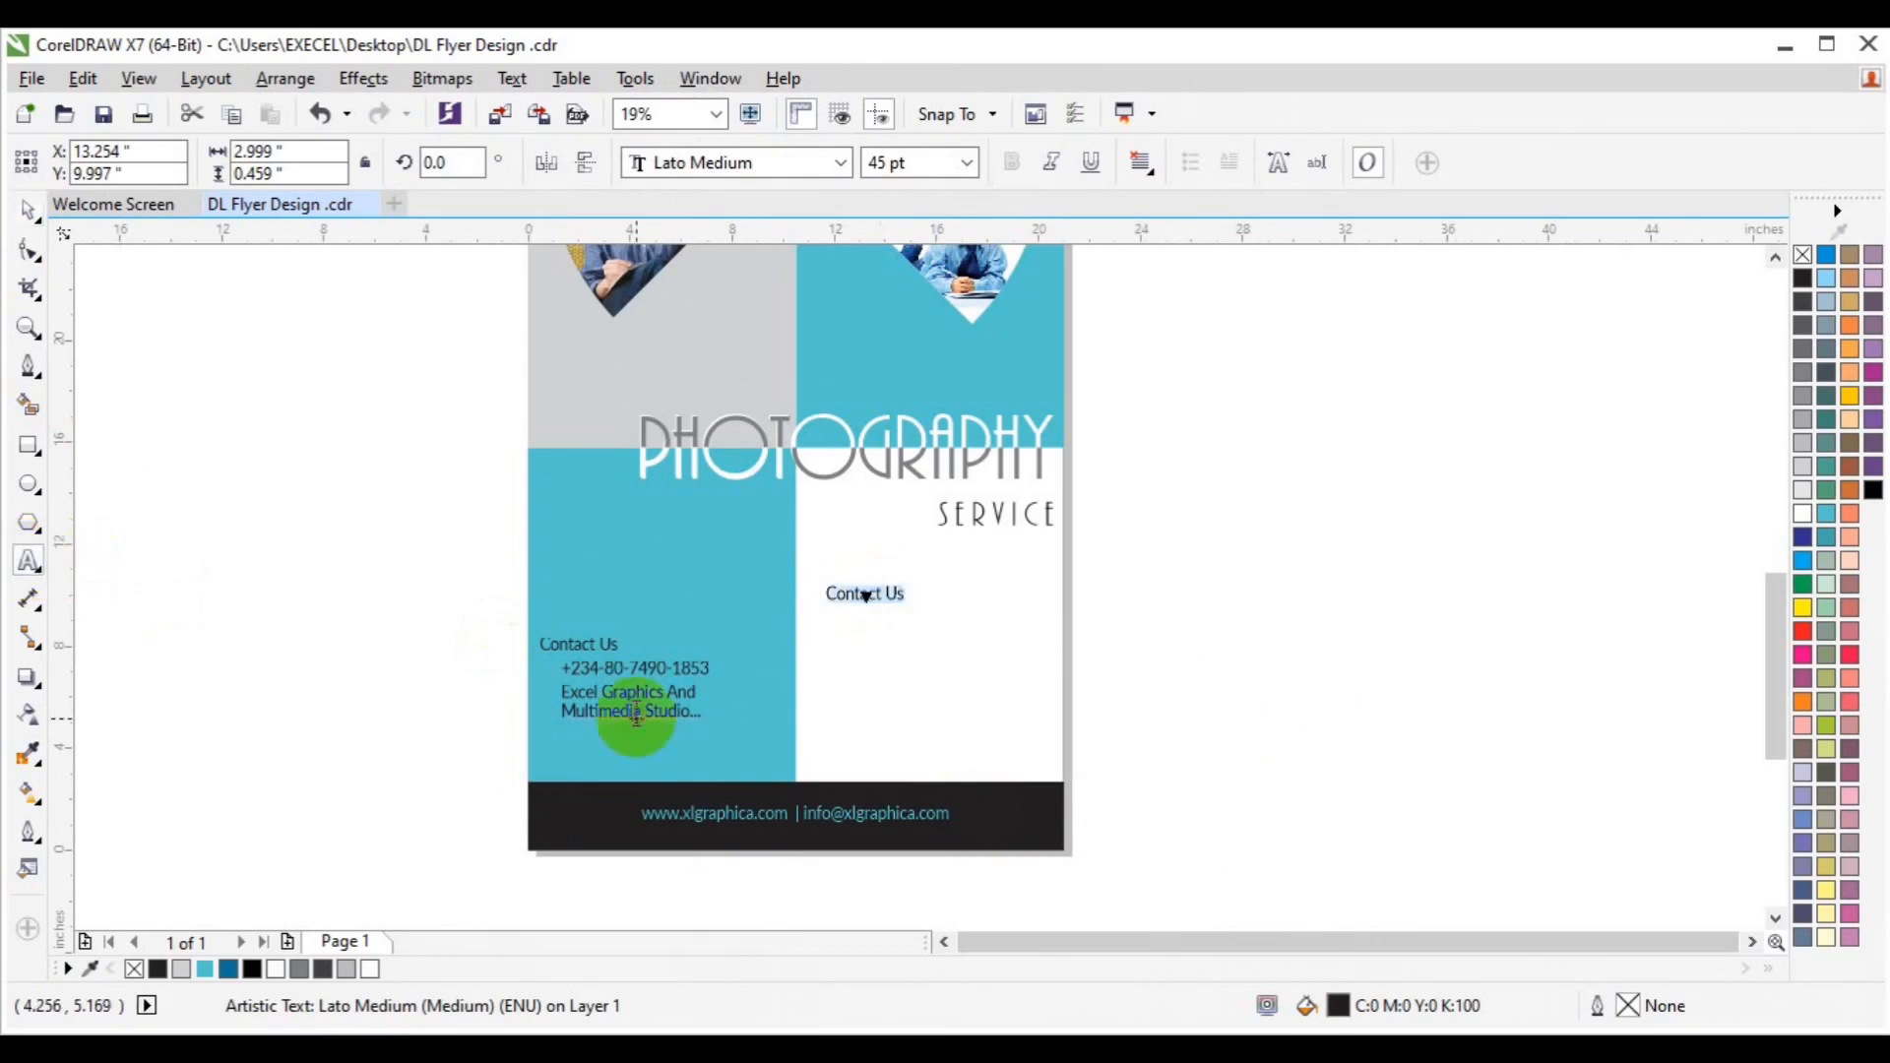
key("BackSpace")
Enter the services EVENT, WEDDING, CORPORTATE, FASHION, FAMILY, CORPORATE one per line.
type("EV")
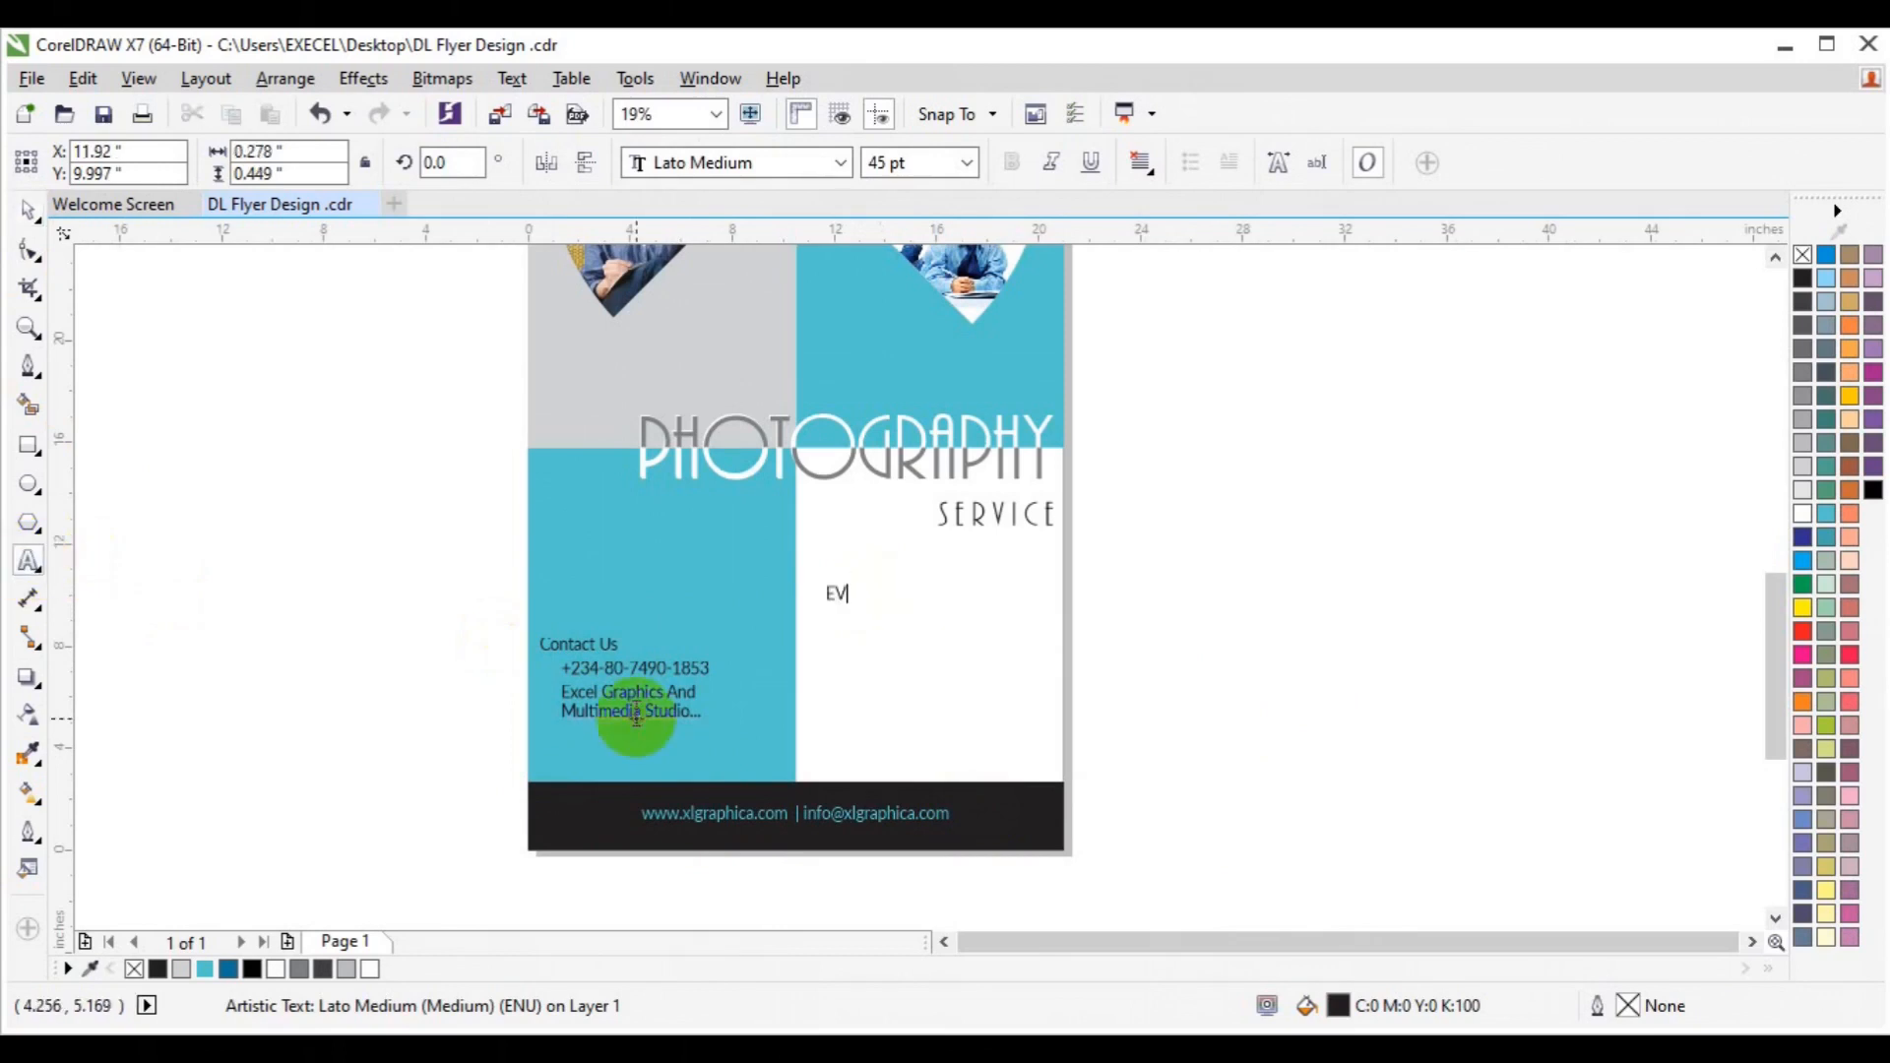
type("ENT")
key("Escape")
key("Escape")
key("Escape")
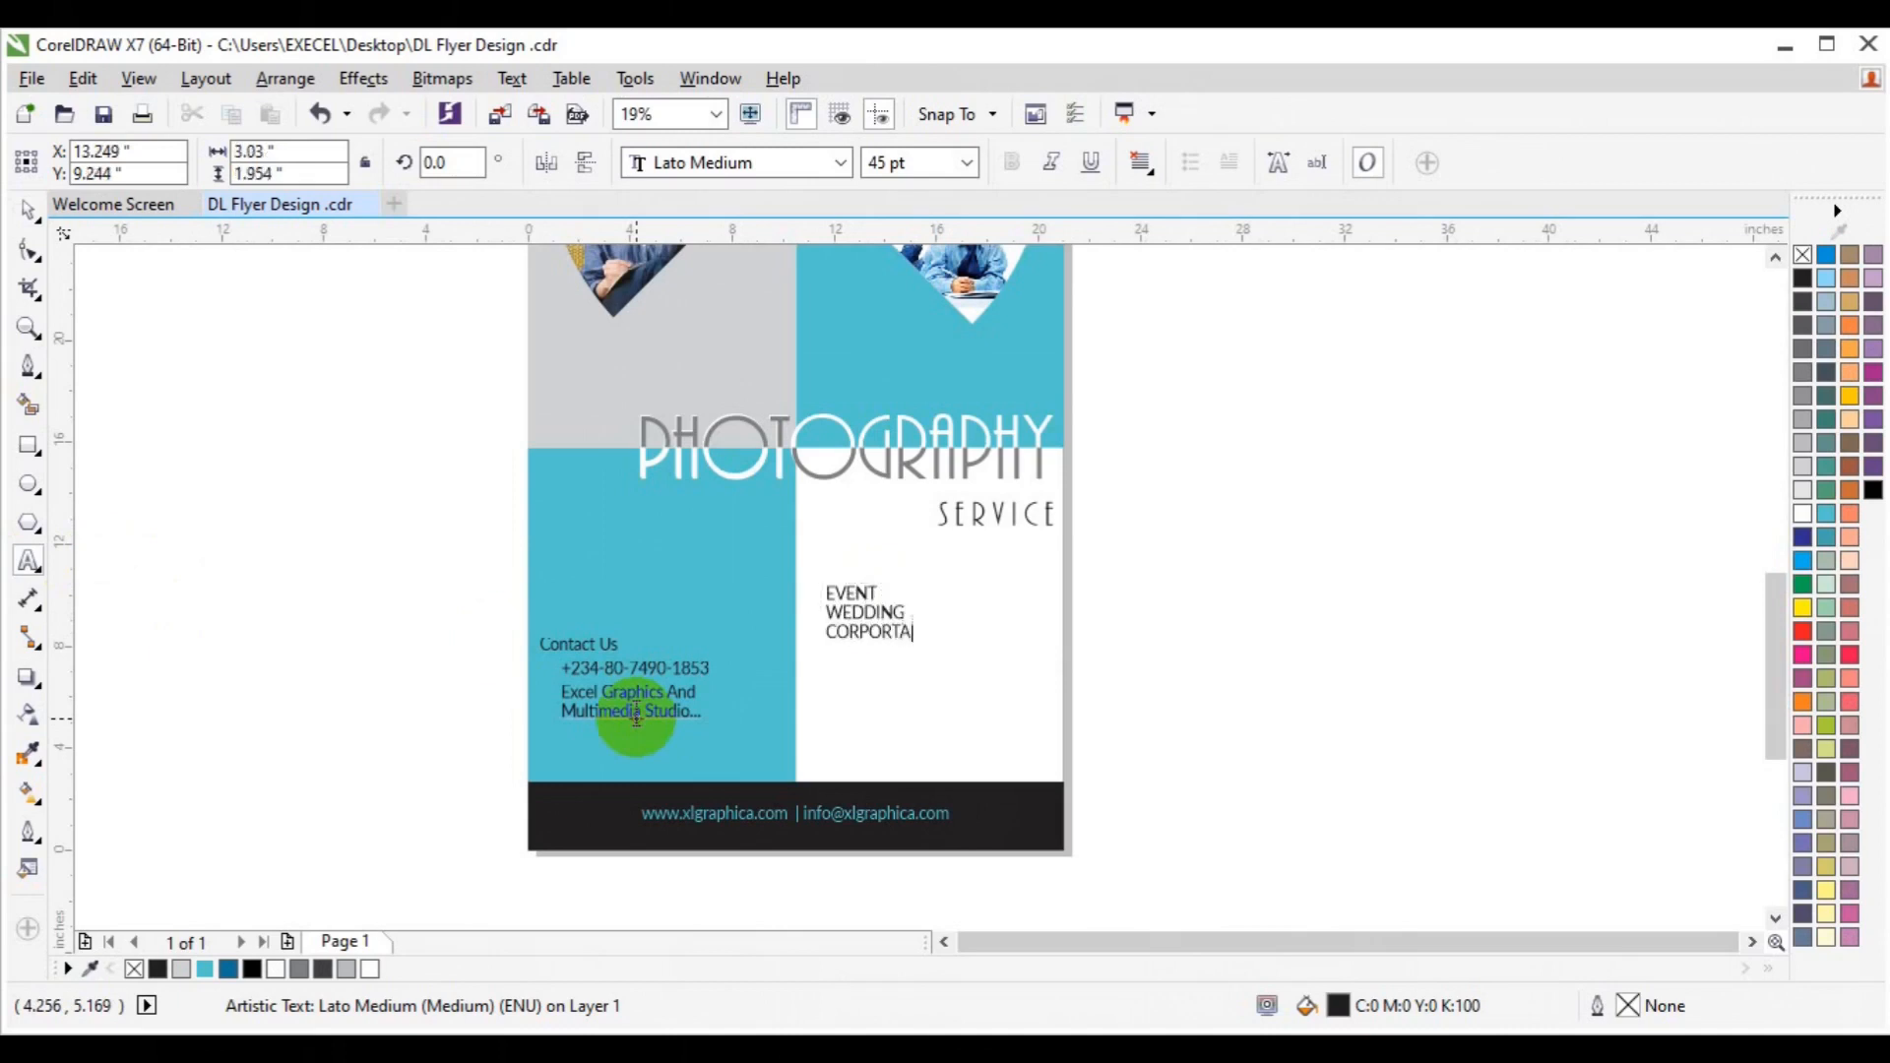
key("Return")
key("BackSpace")
type("F")
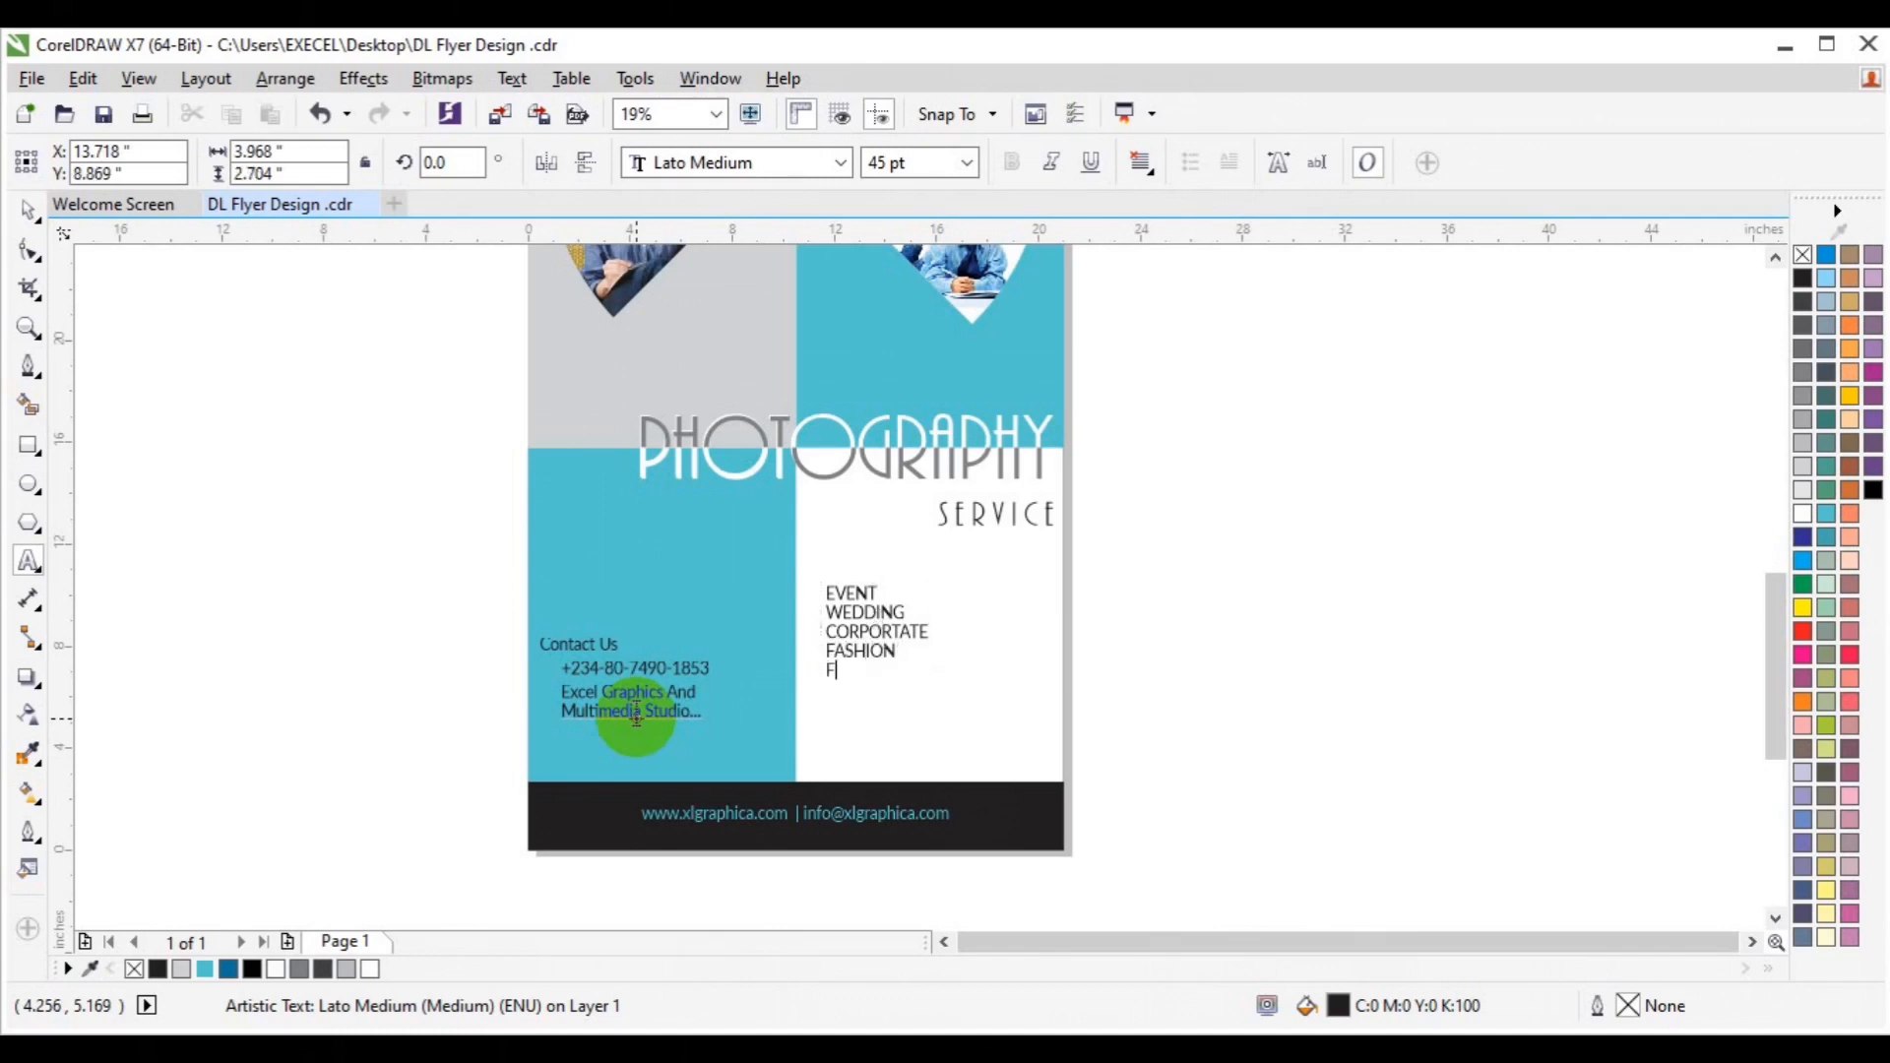
type("AMILY")
key("Return")
type("Co")
key("BackSpace")
type("ORPO")
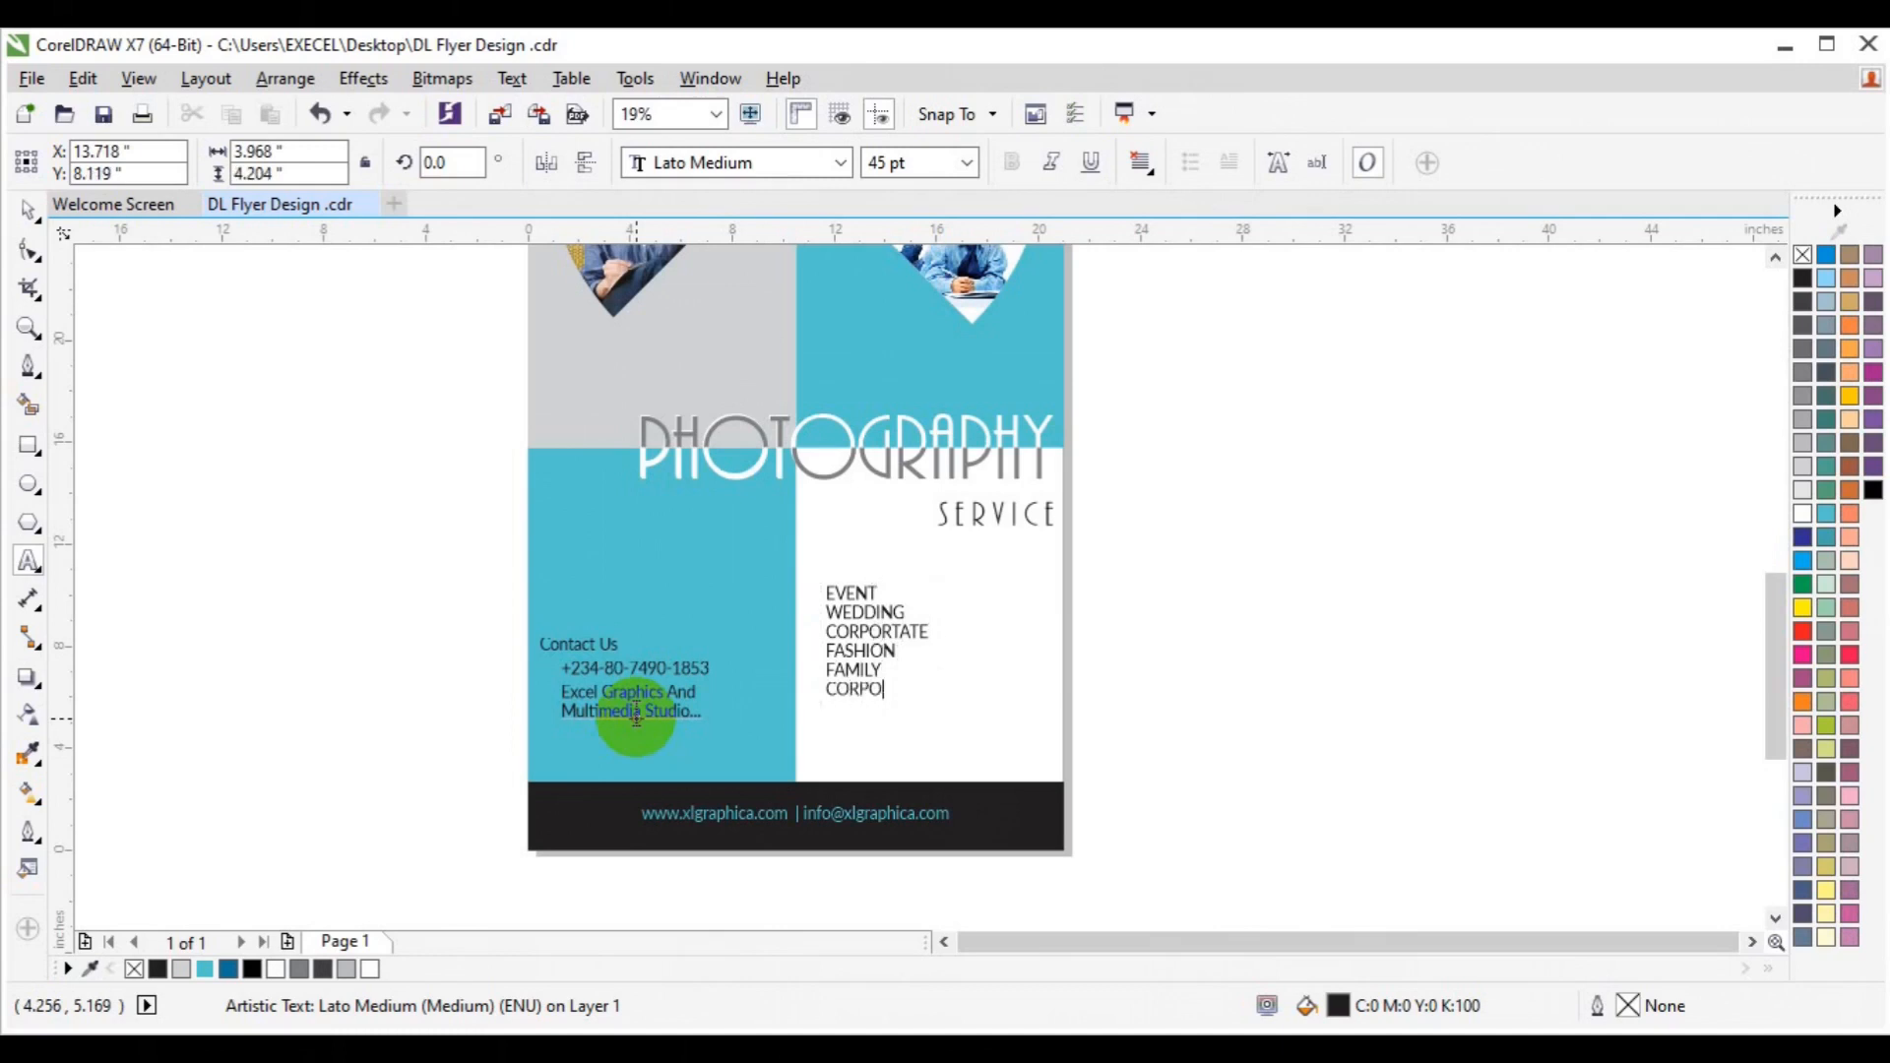
key("ctrl+a")
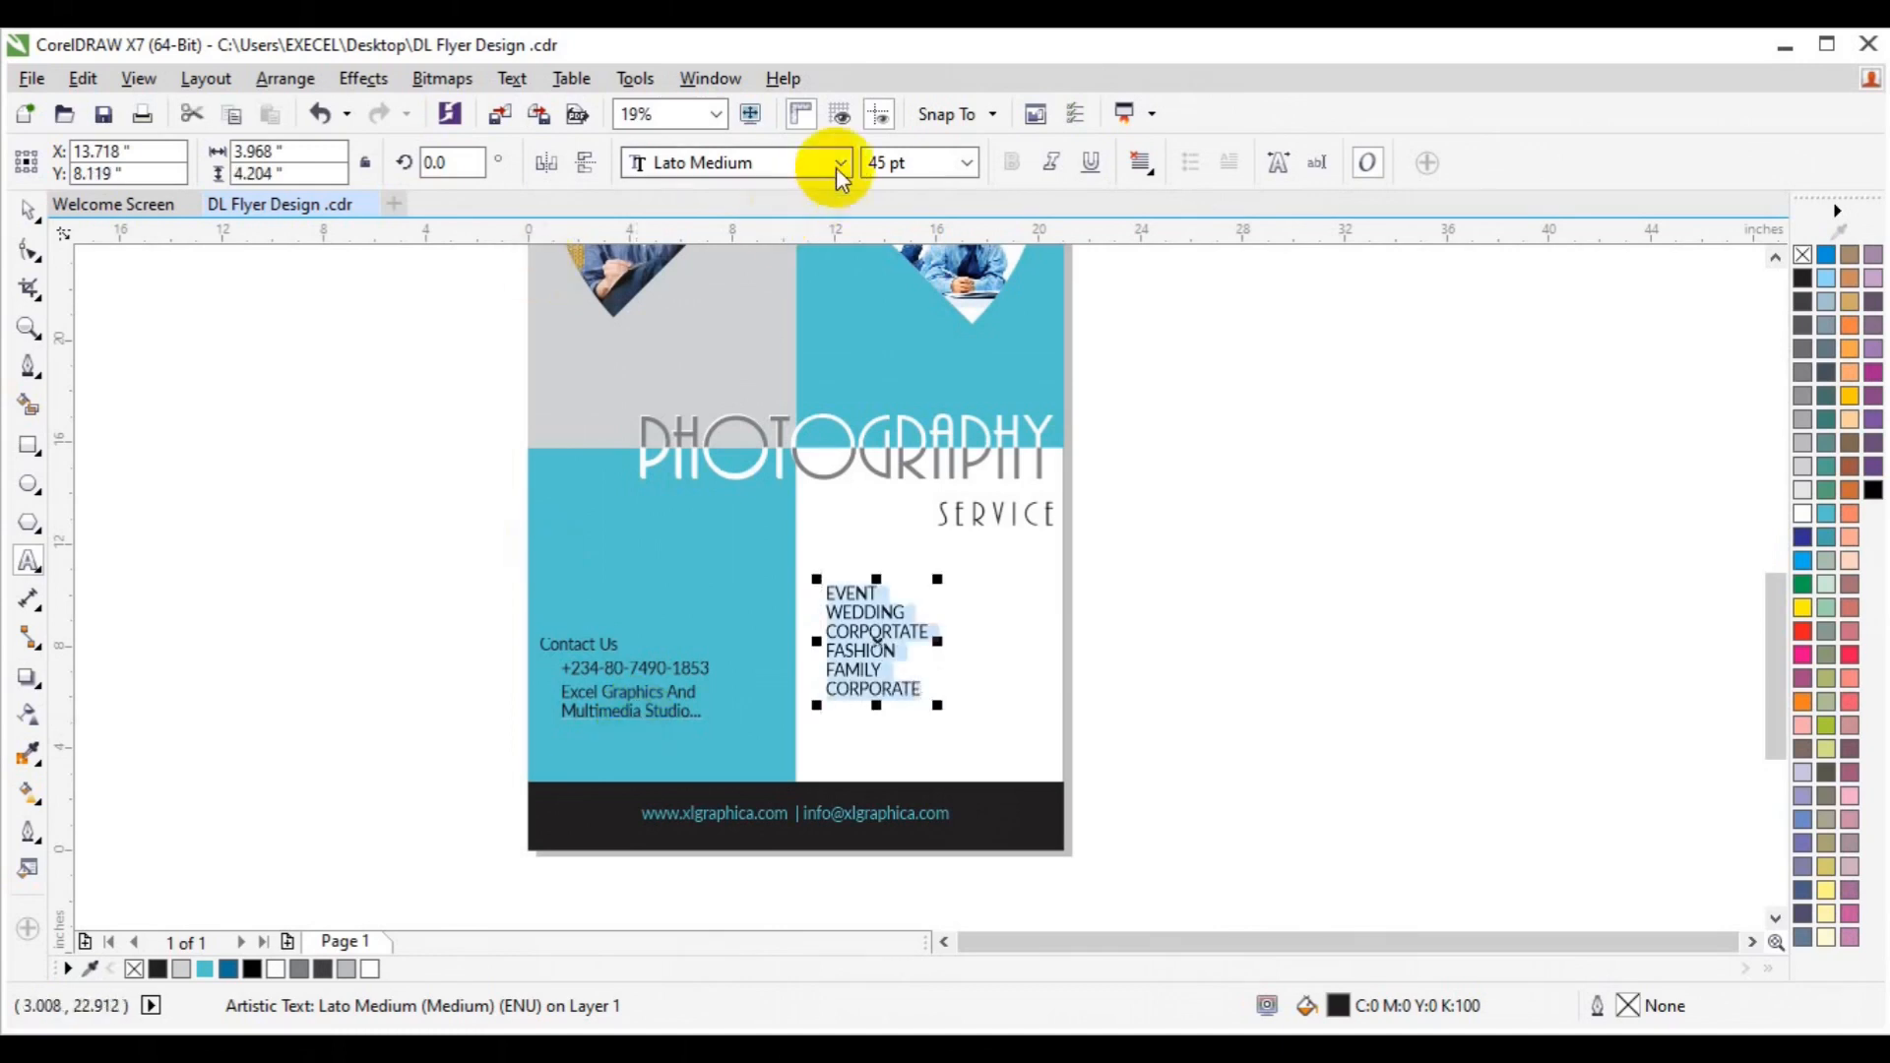
Apply the BERNIER Distressed font to the EVENT-to-CORPORATE service list text.
left_click(841, 163)
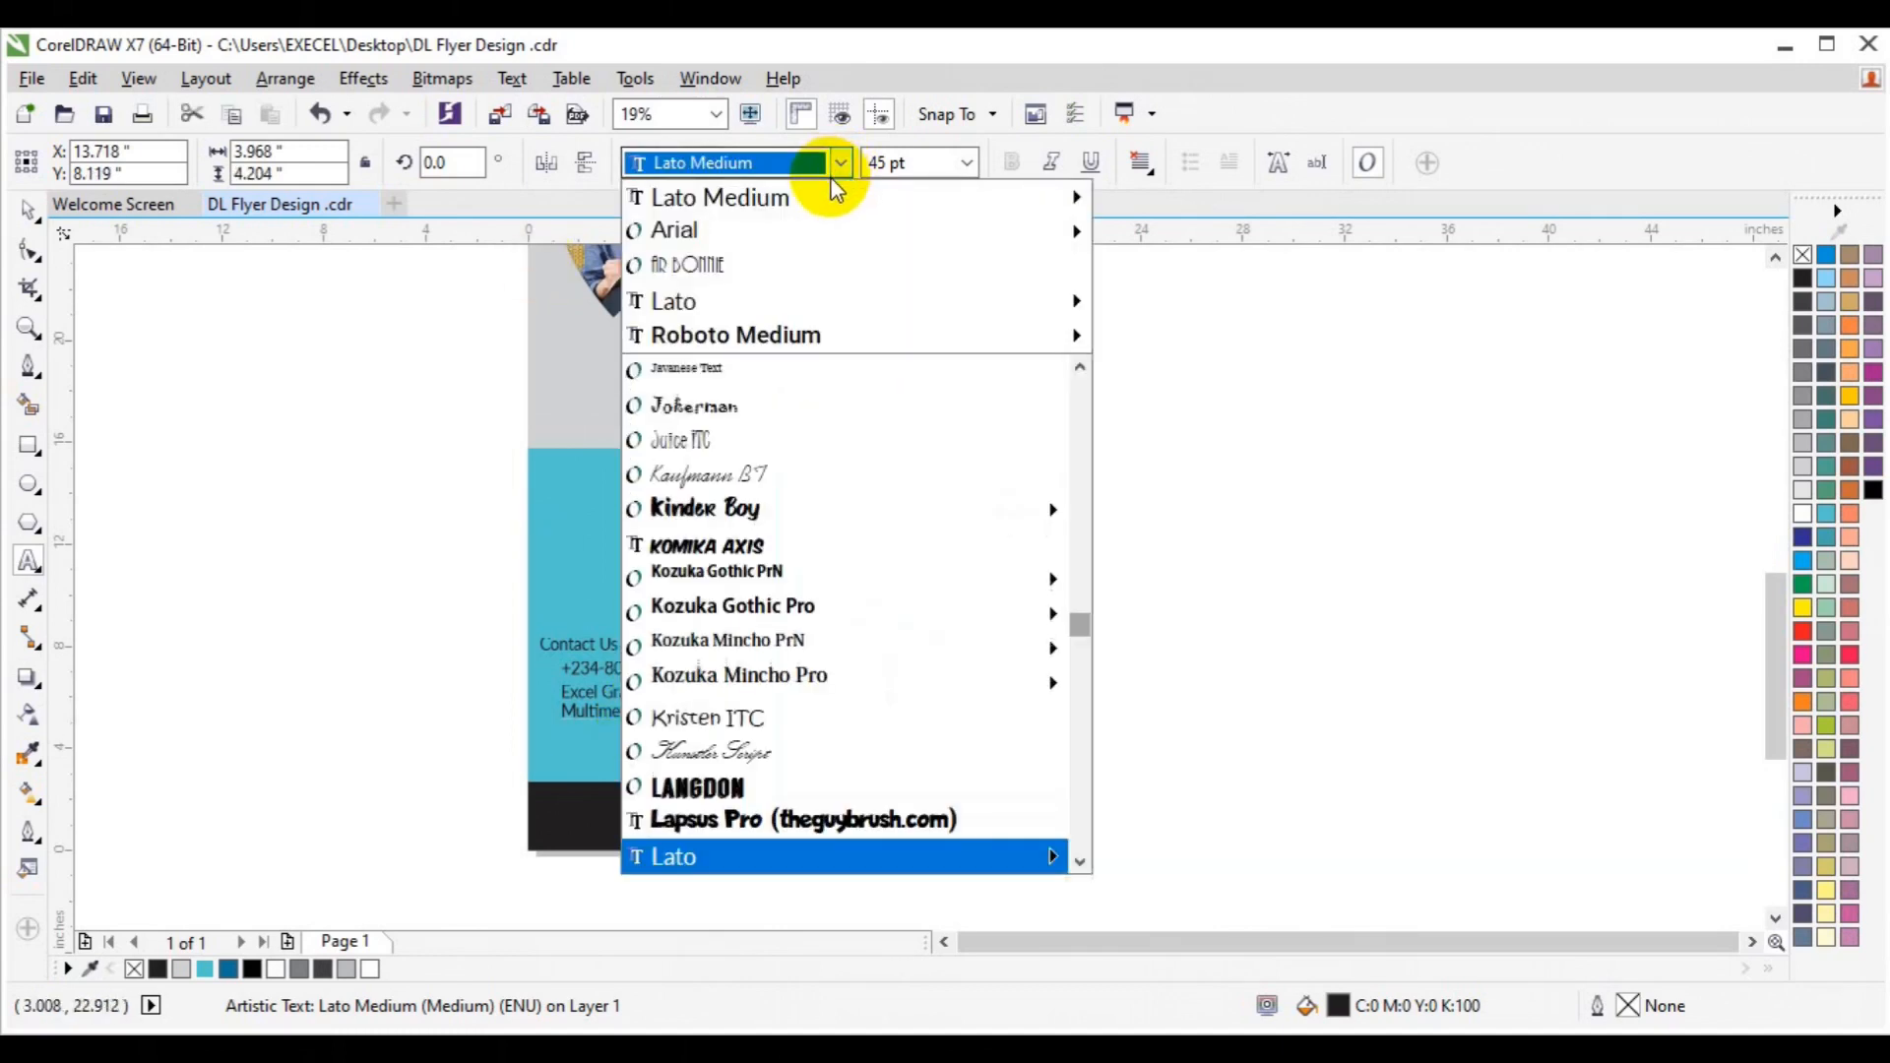
type("be")
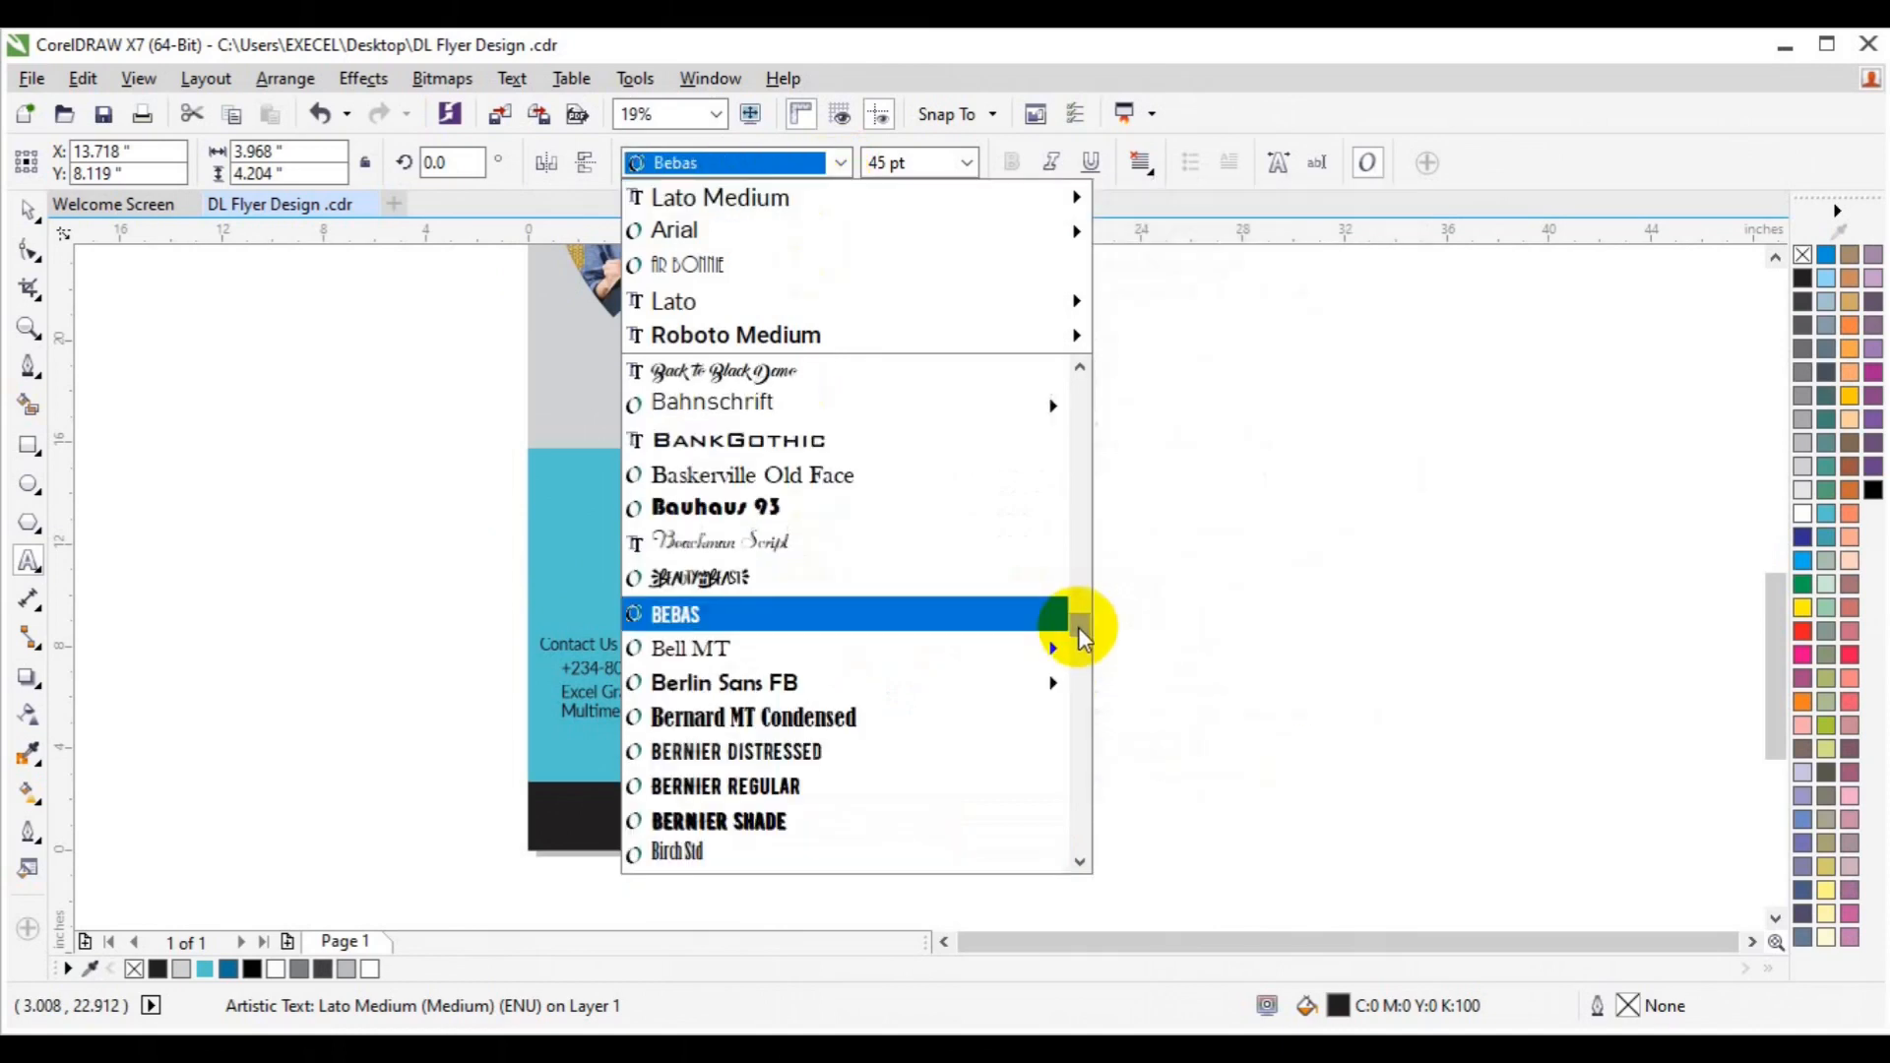
left_click(804, 748)
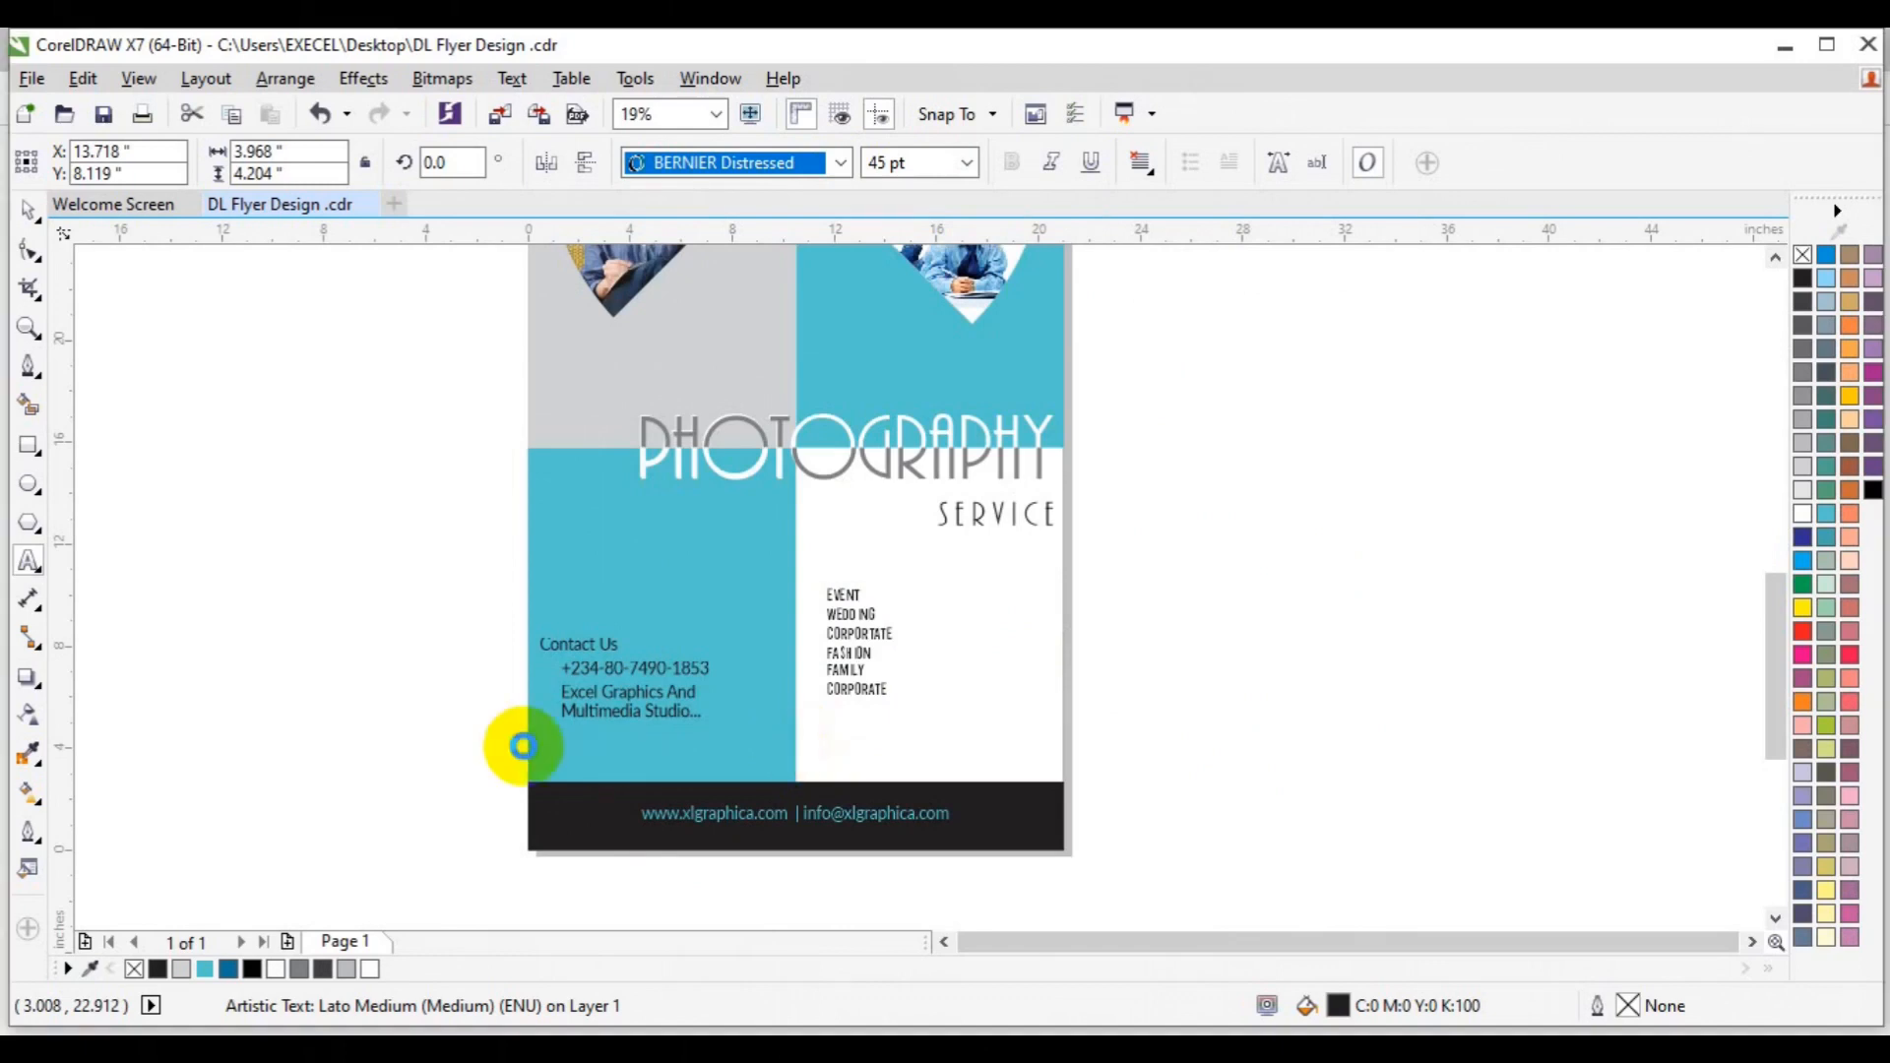
left_click(823, 601)
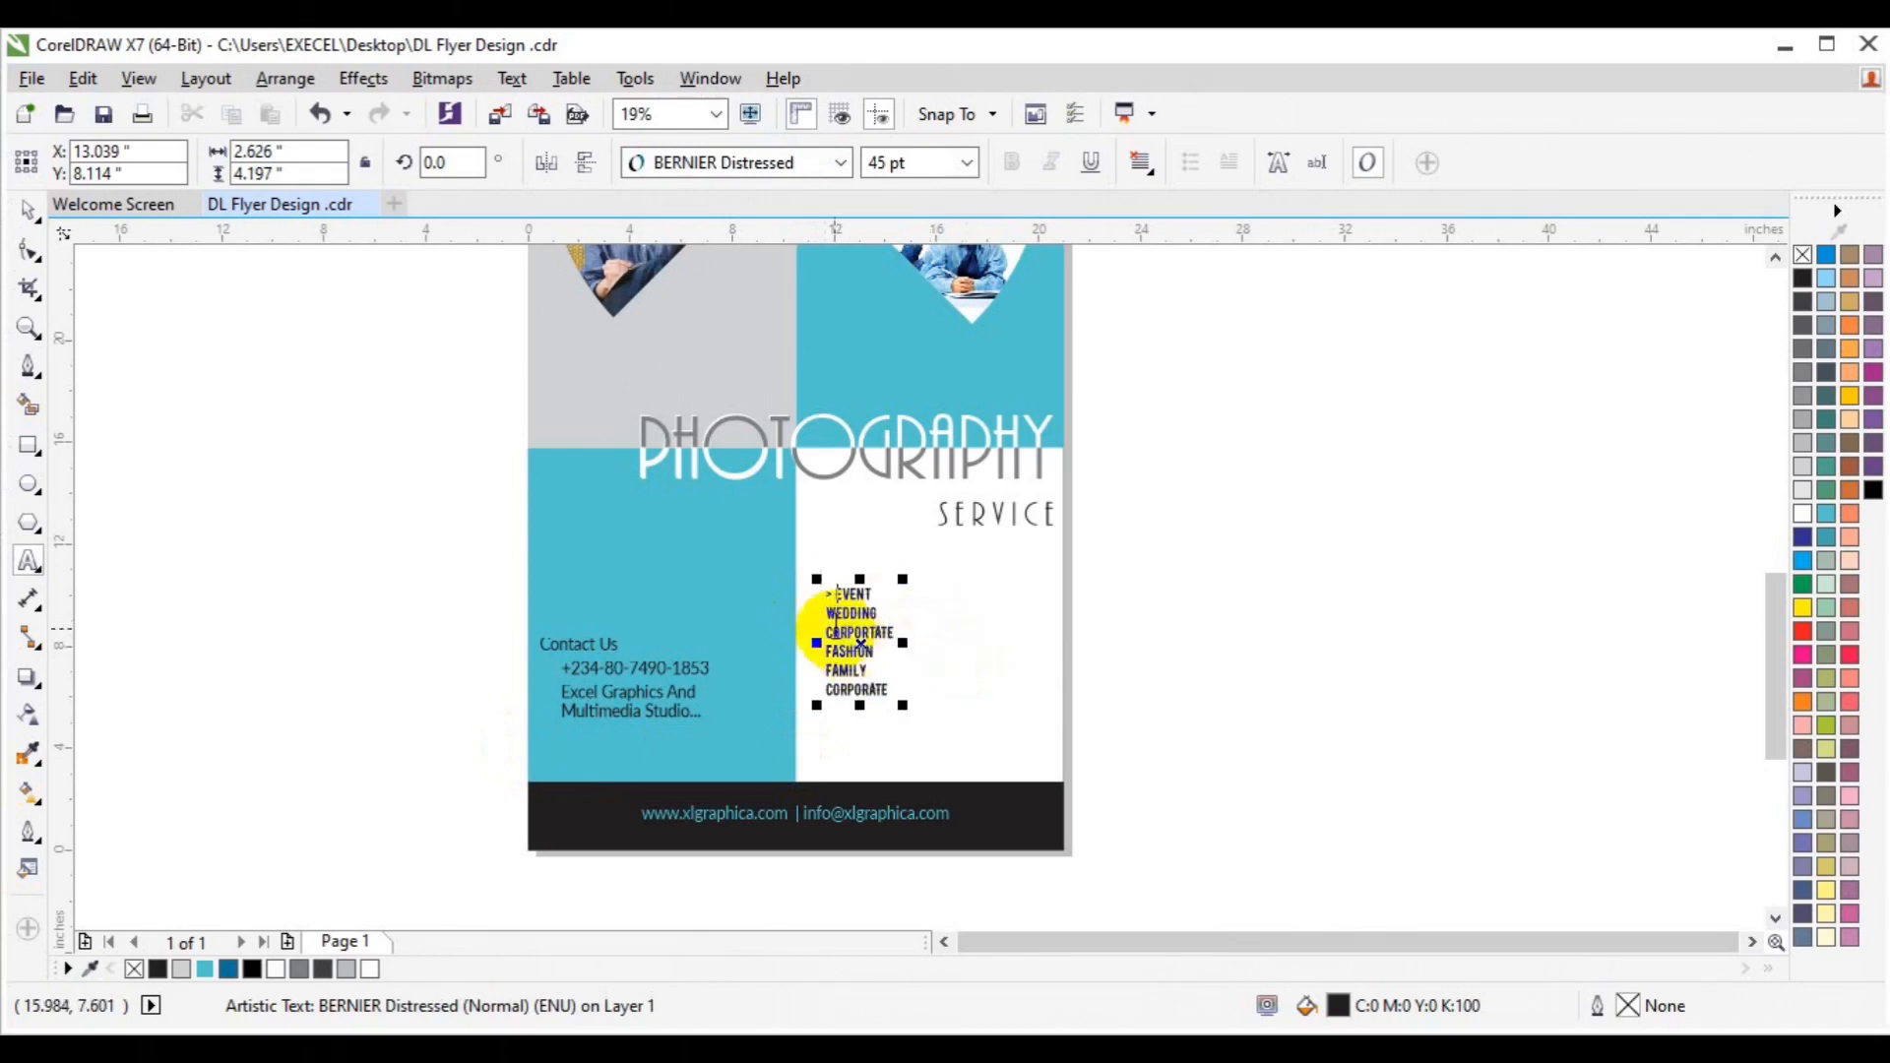
Type a "> " marker before each service line, from WEDDING down to CORPORATE.
left_click(830, 618)
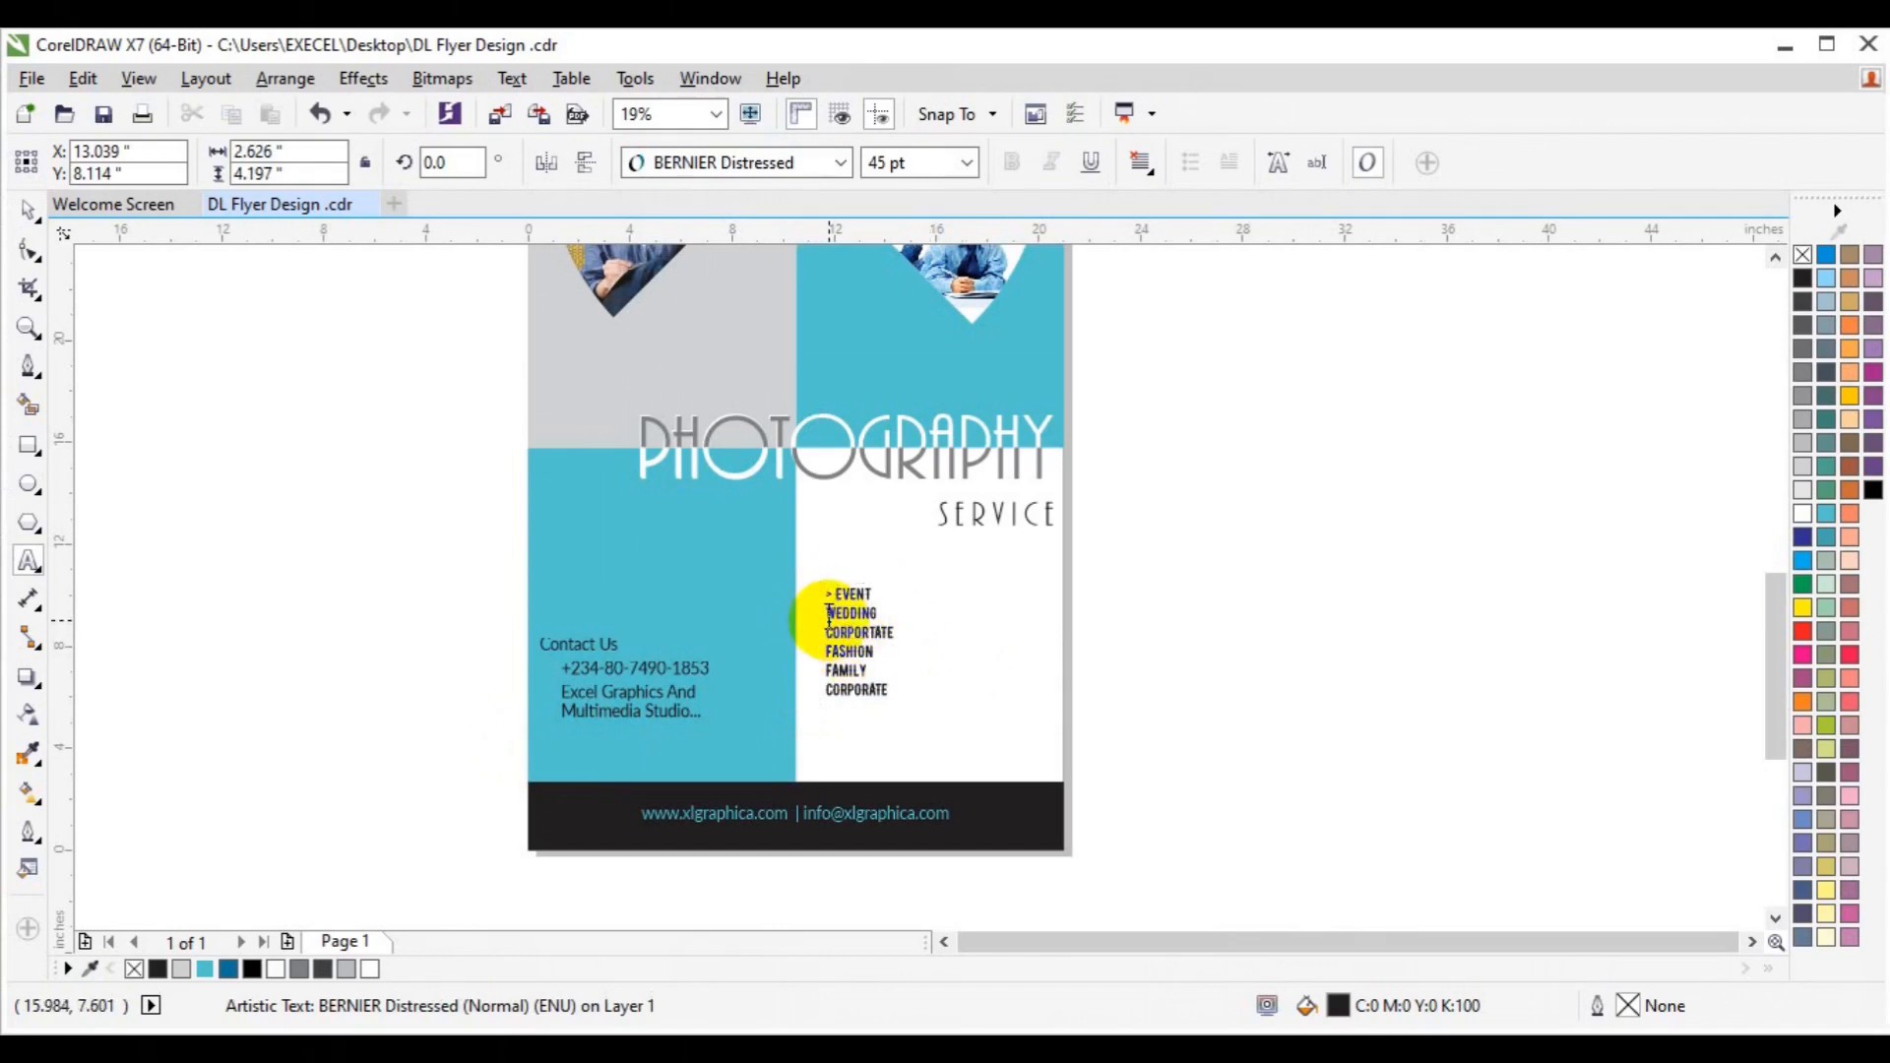
left_click(829, 631)
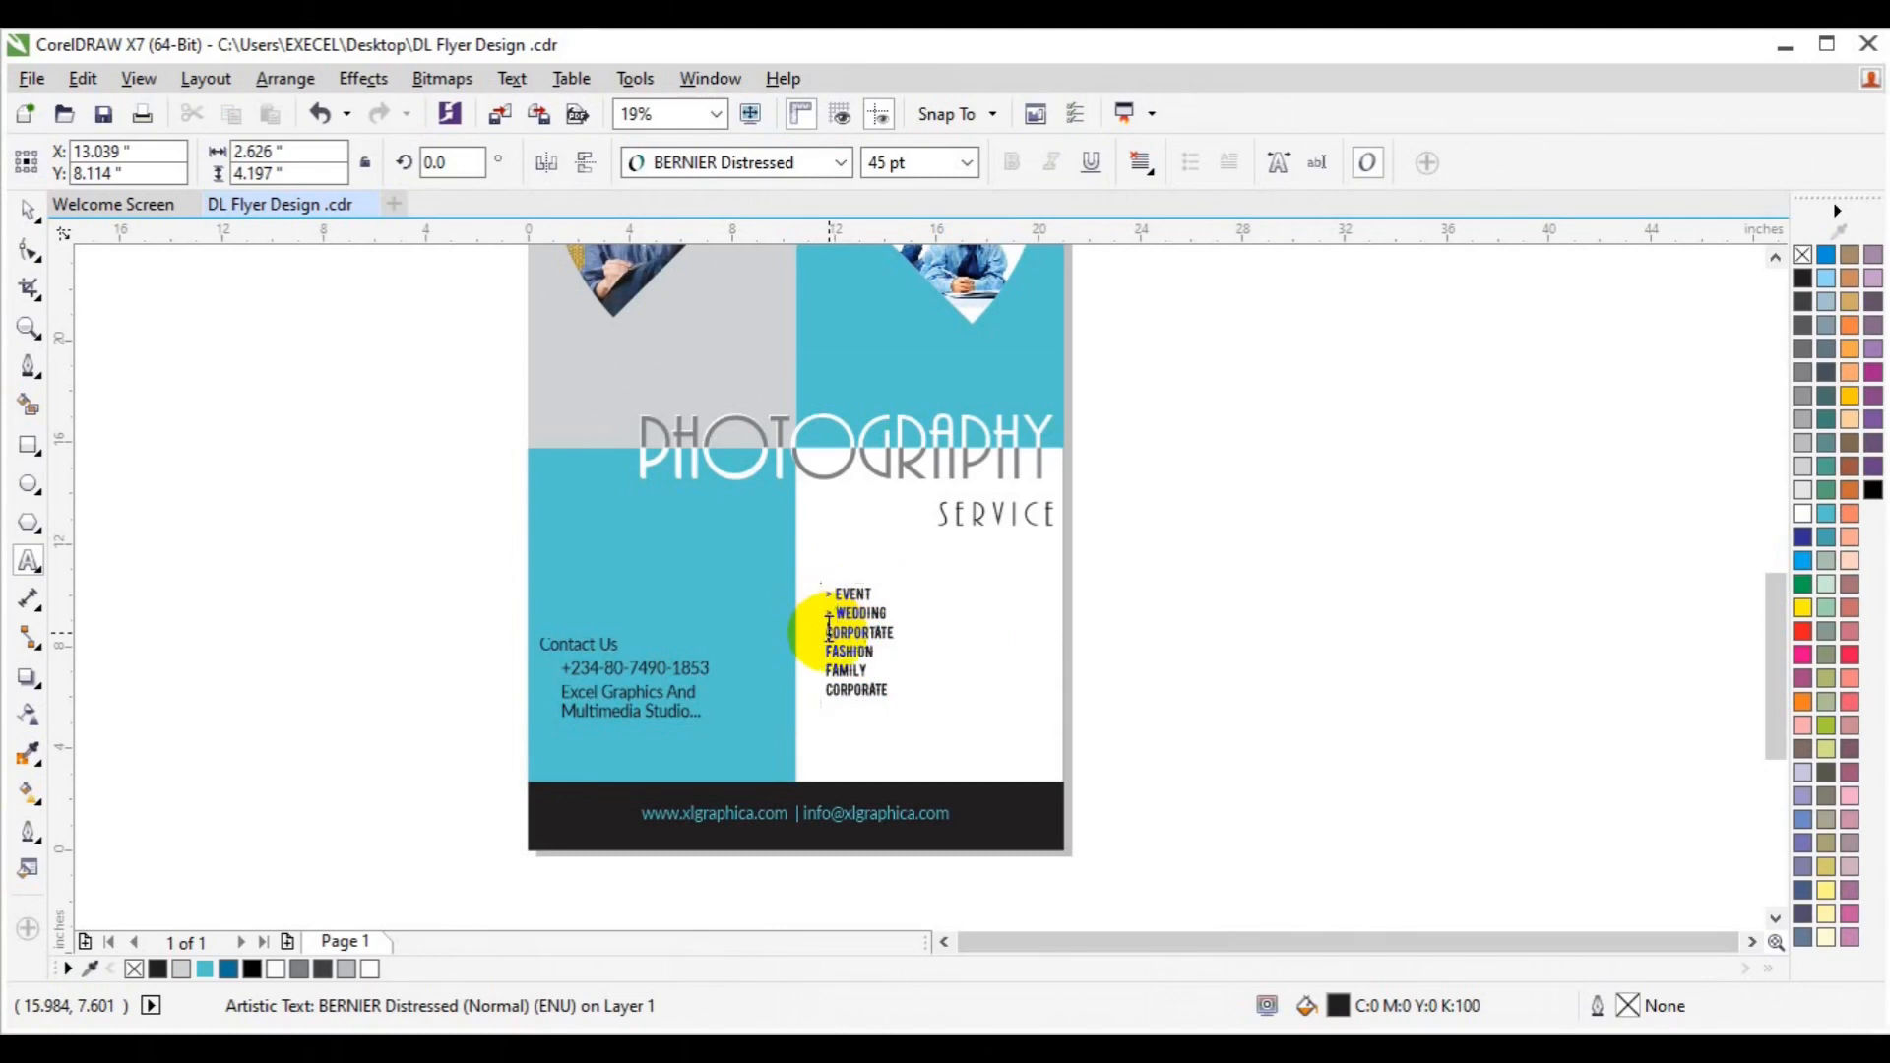
type(">")
left_click(829, 647)
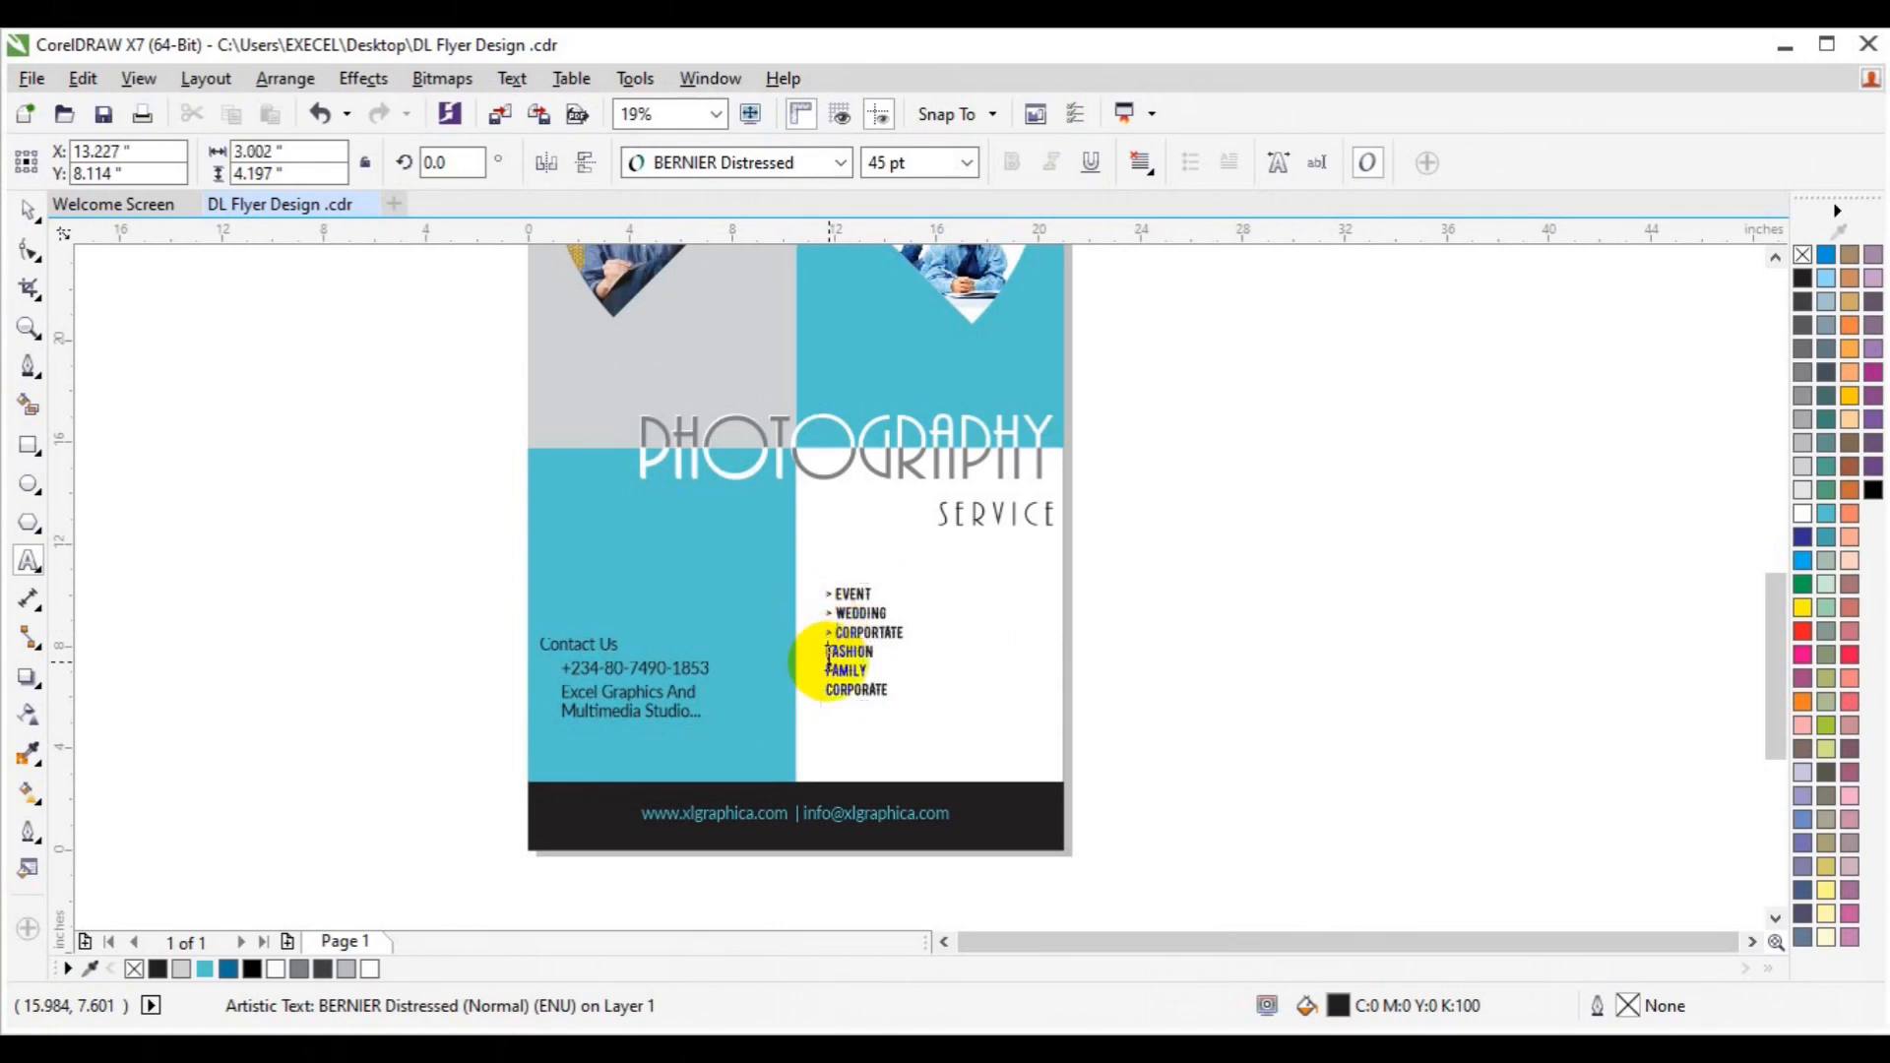
type(">")
left_click(830, 671)
type(">")
left_click(830, 691)
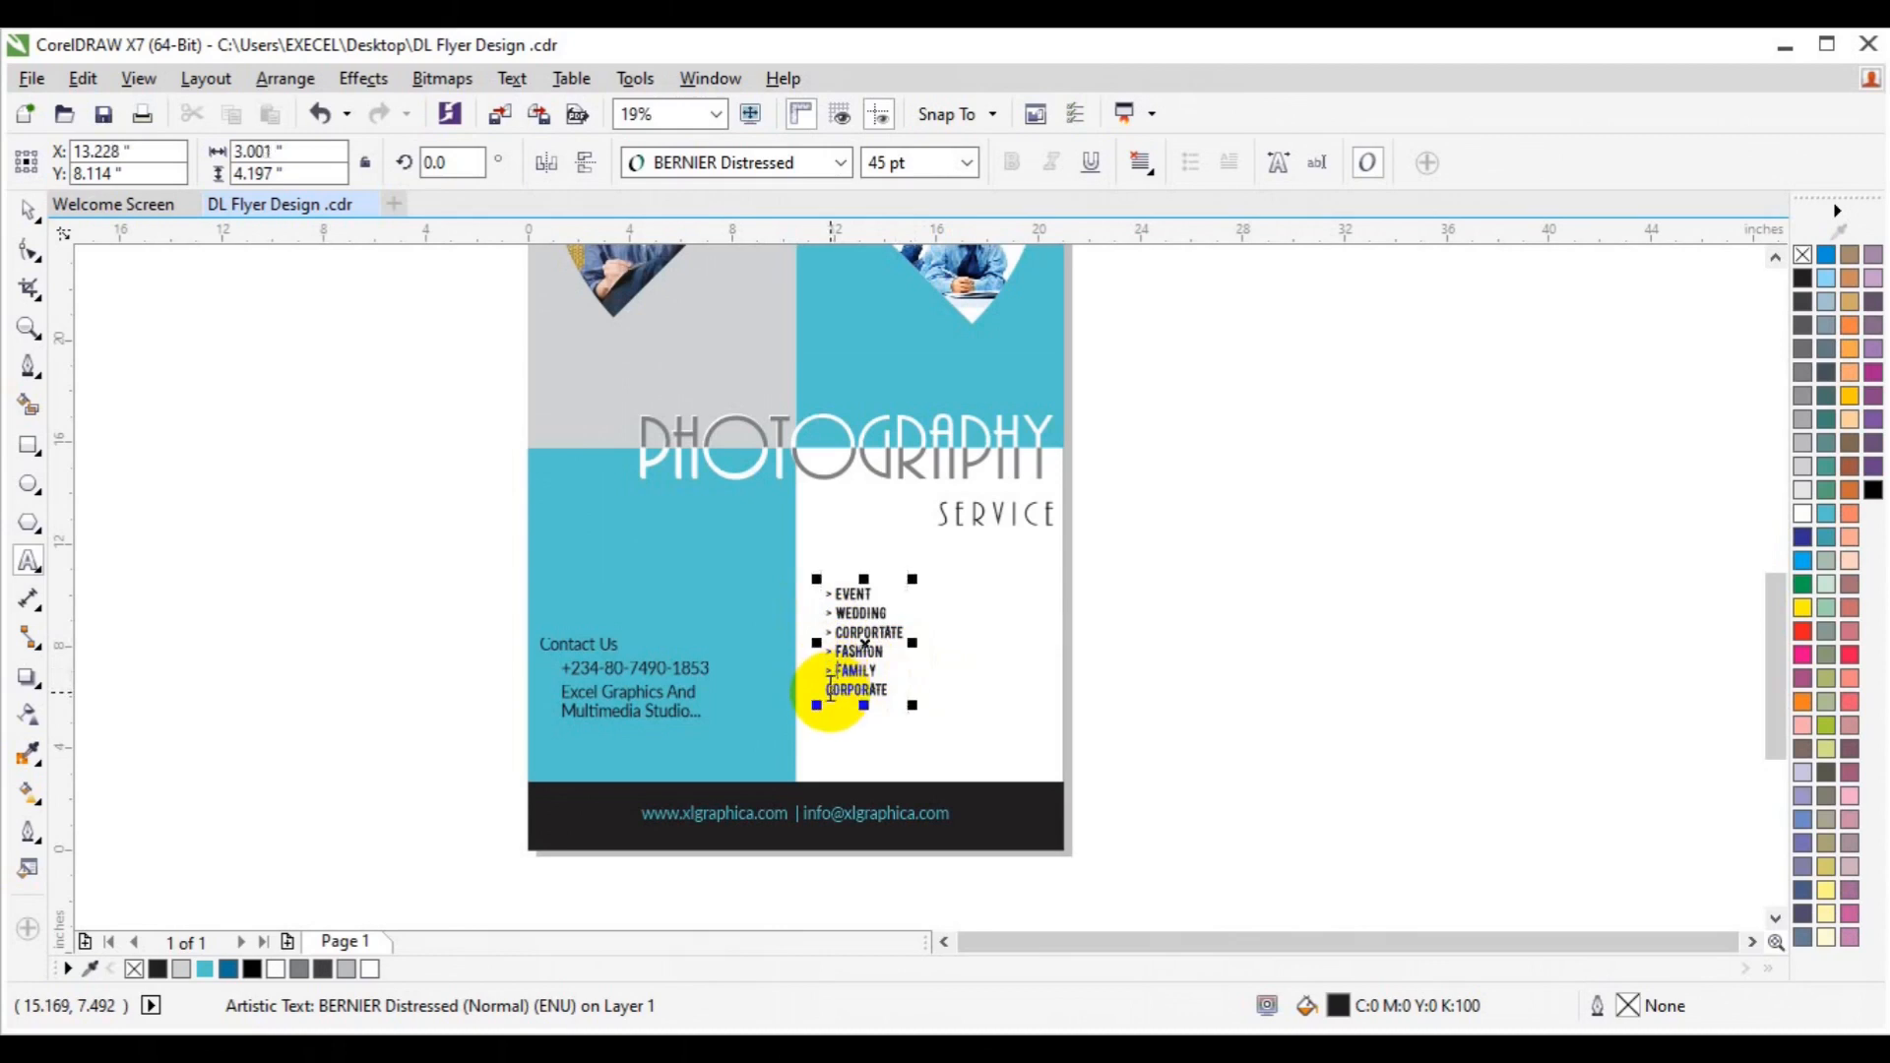
type(">")
key("Escape")
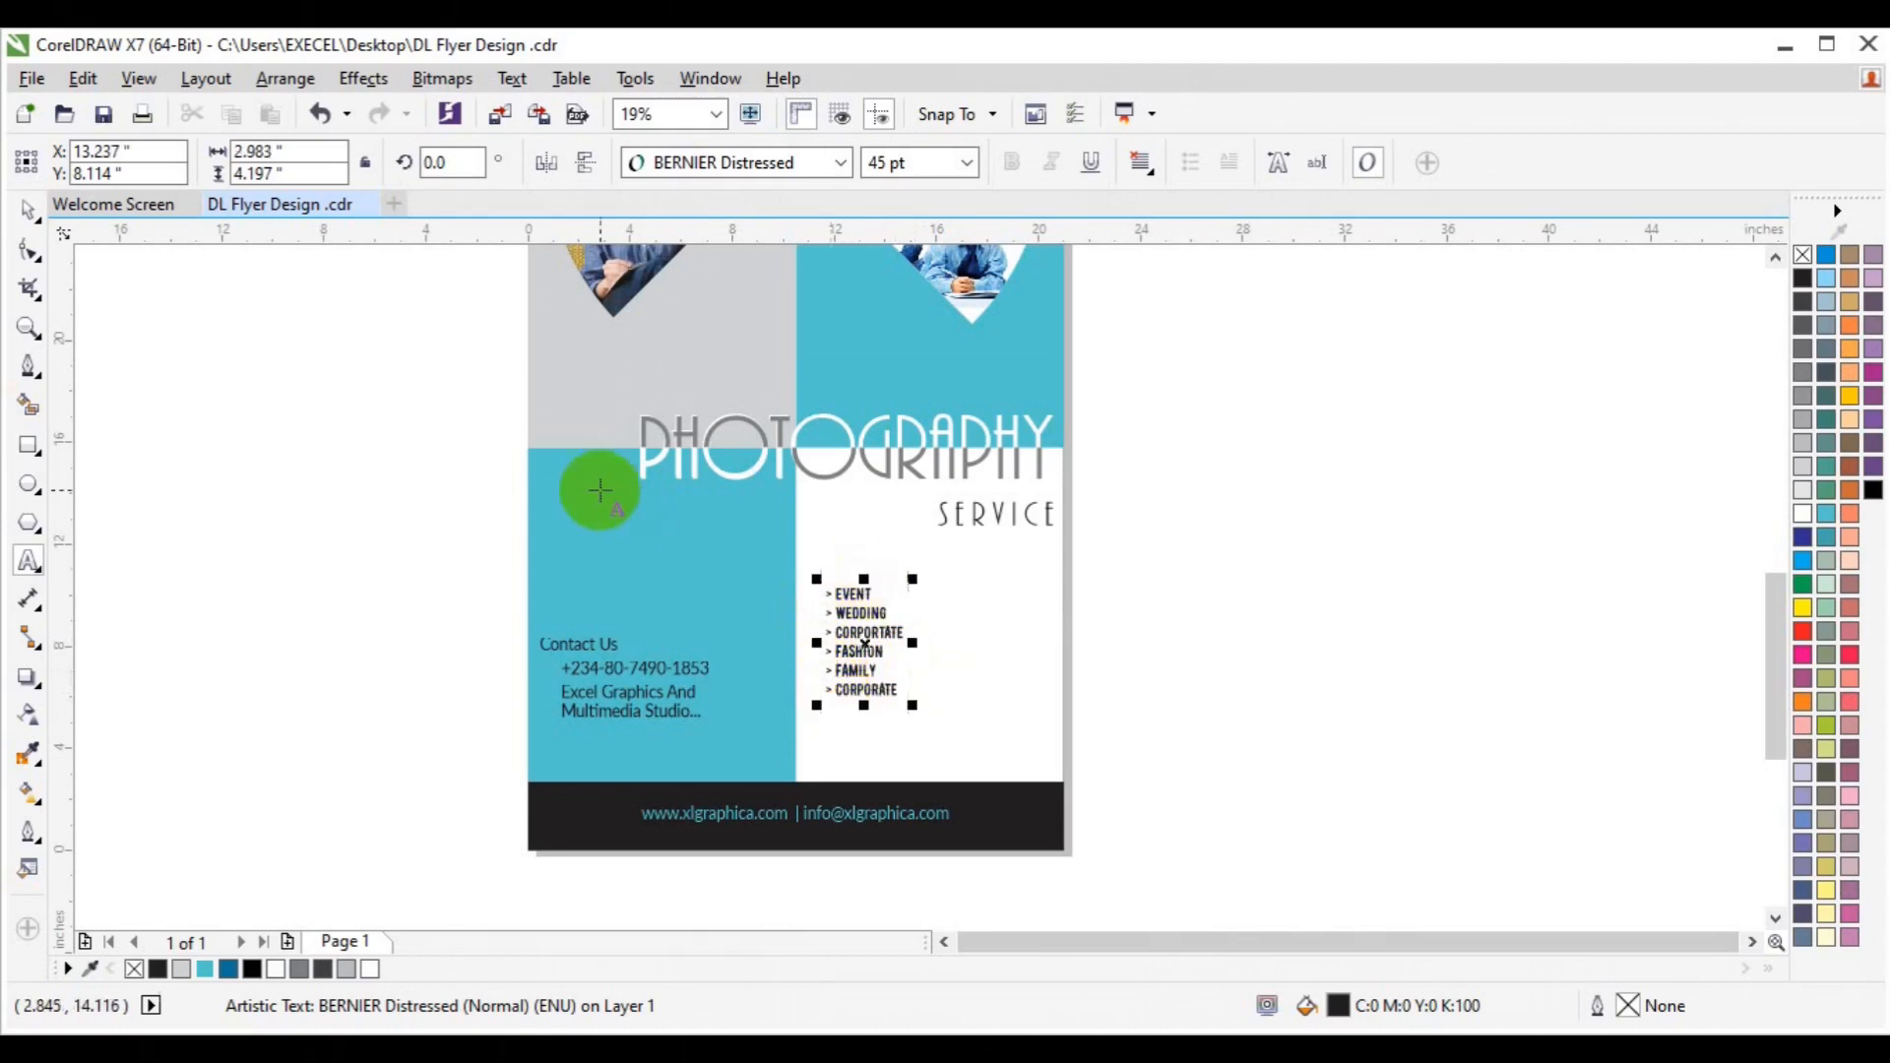
Deselect the list and zoom in on the services block.
left_click(25, 210)
left_click(381, 485)
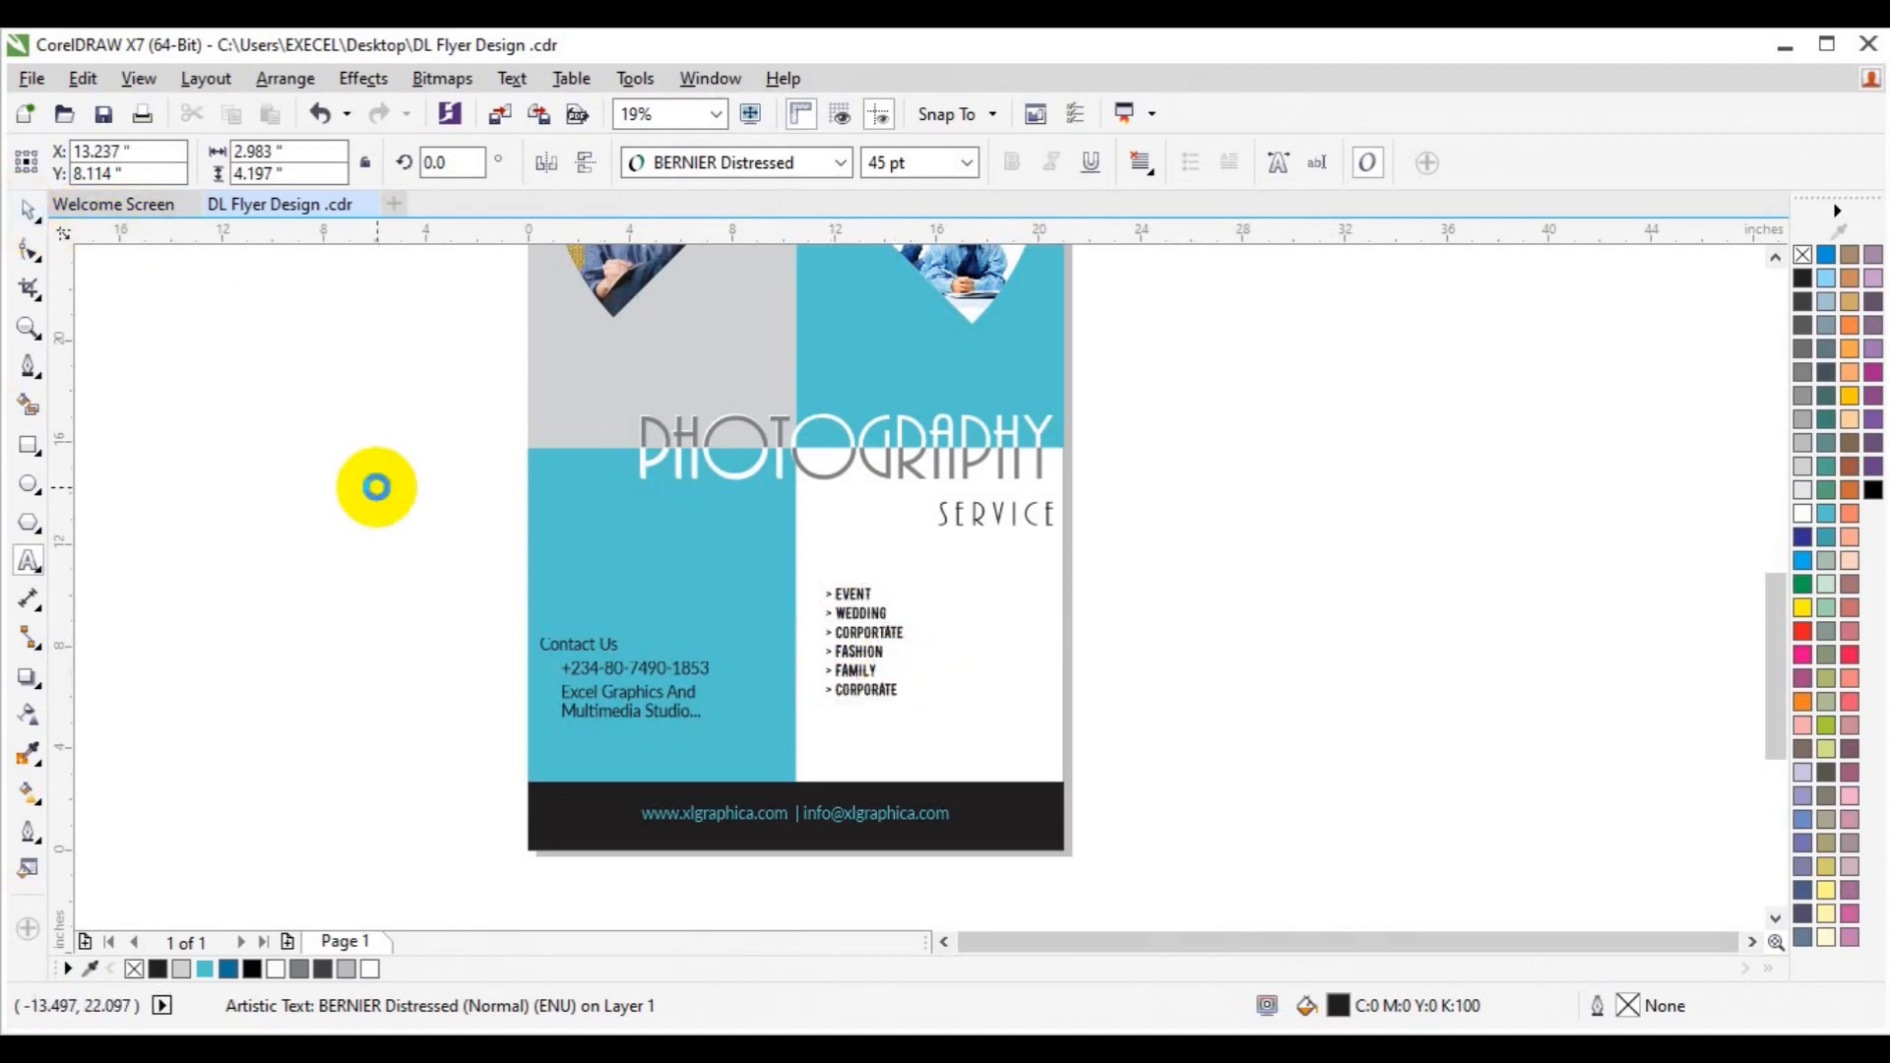
left_click(27, 327)
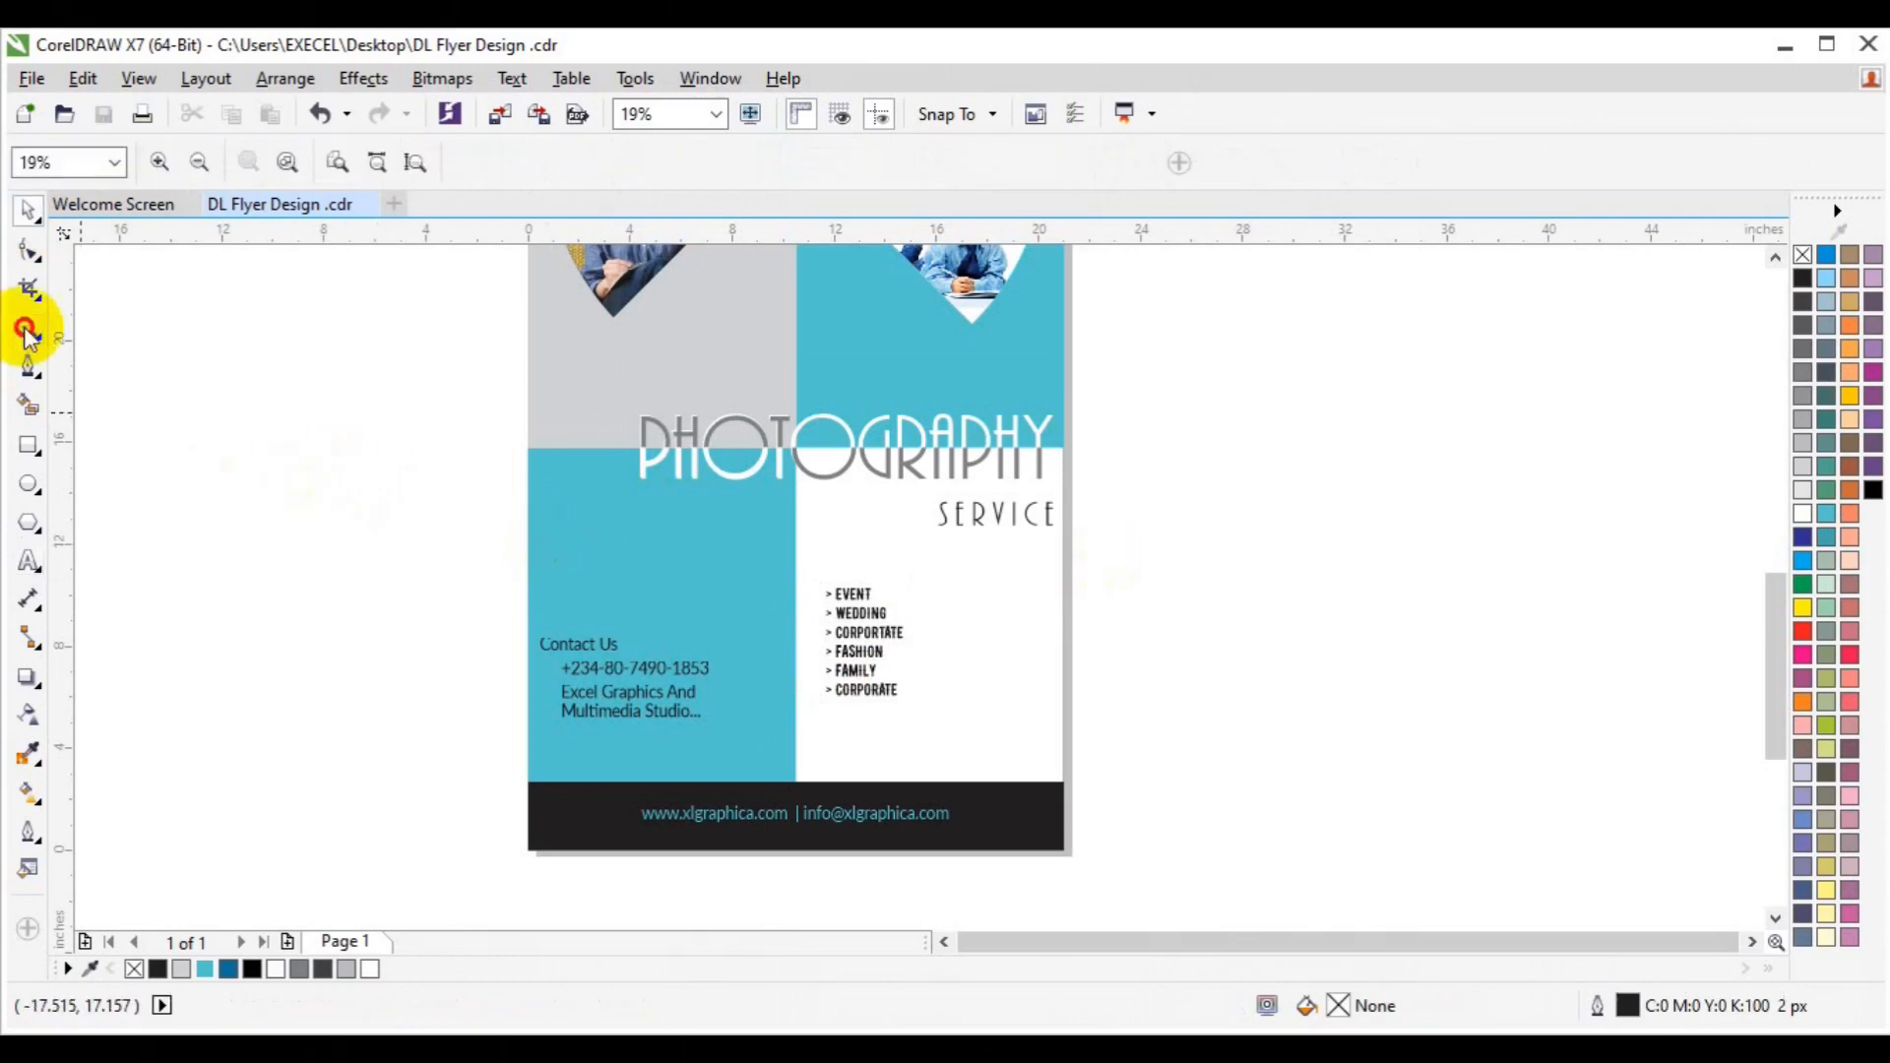
left_click(875, 637)
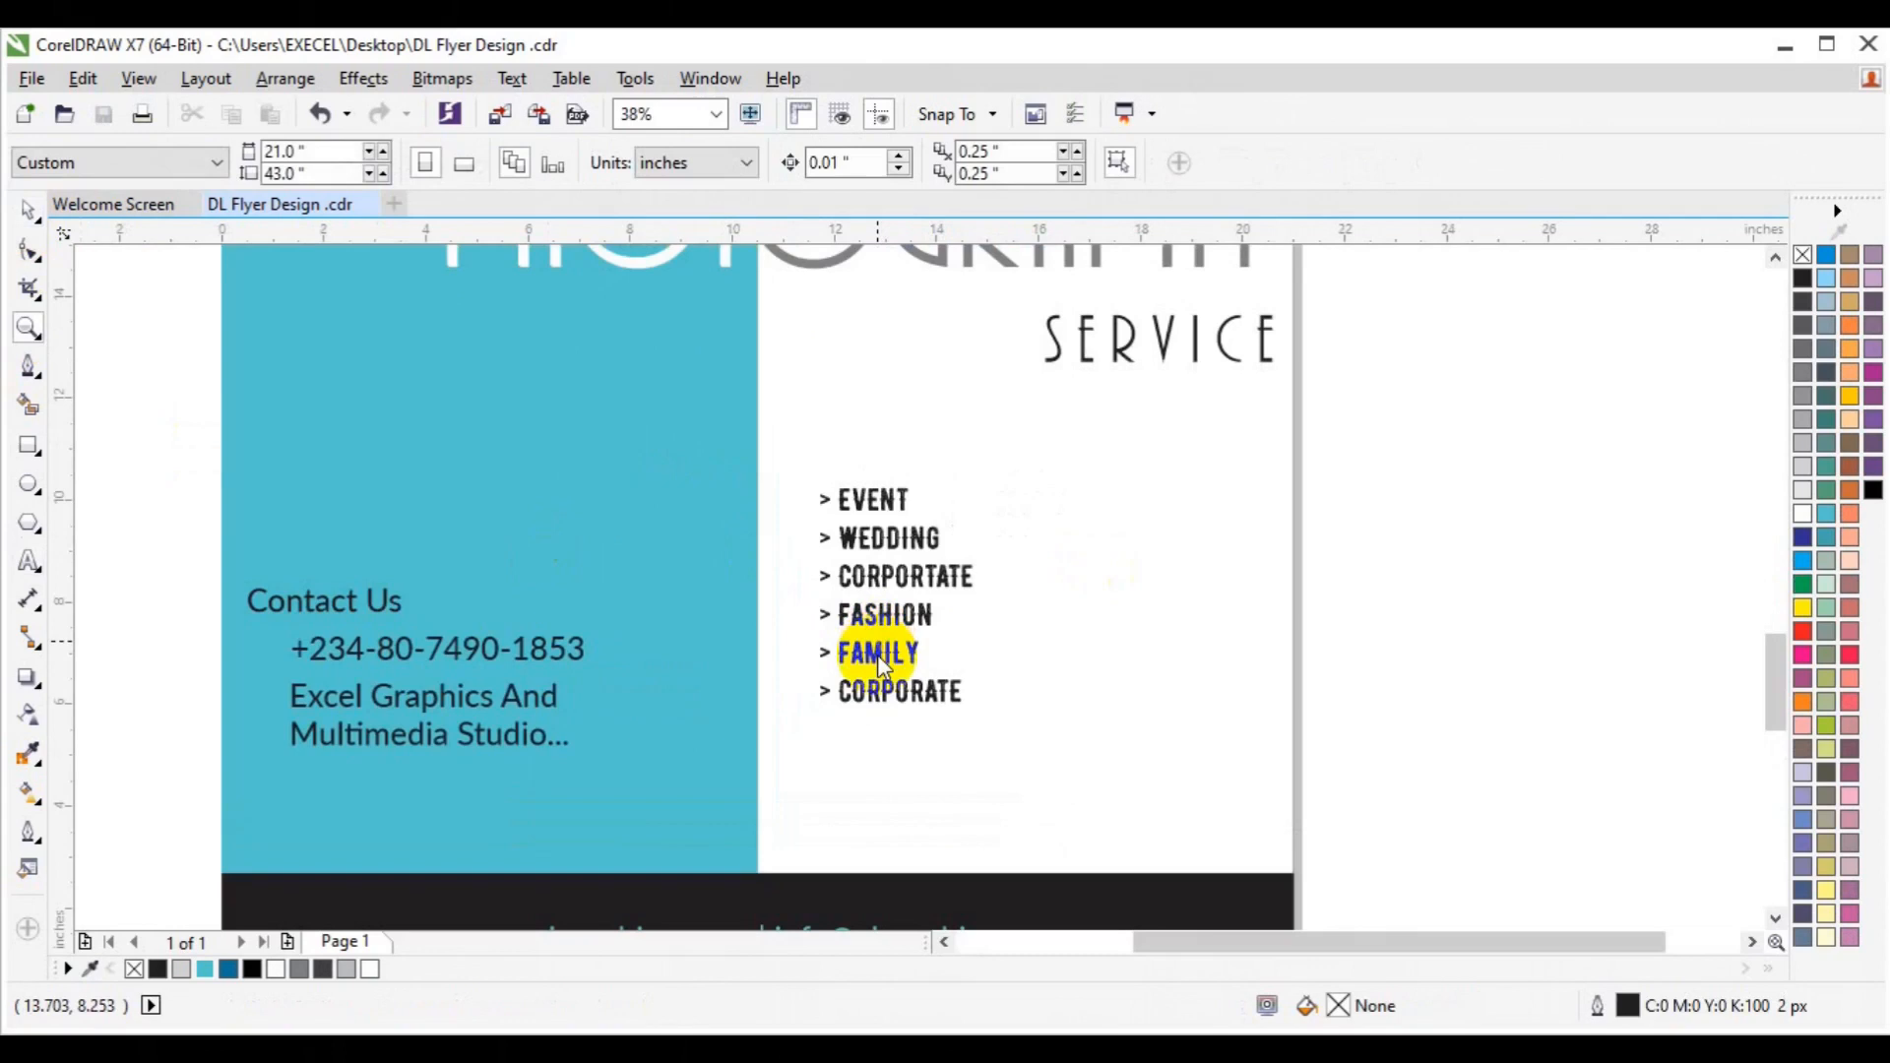
Set the service list's line spacing to 120% in Text Properties.
key("space")
left_click(877, 653)
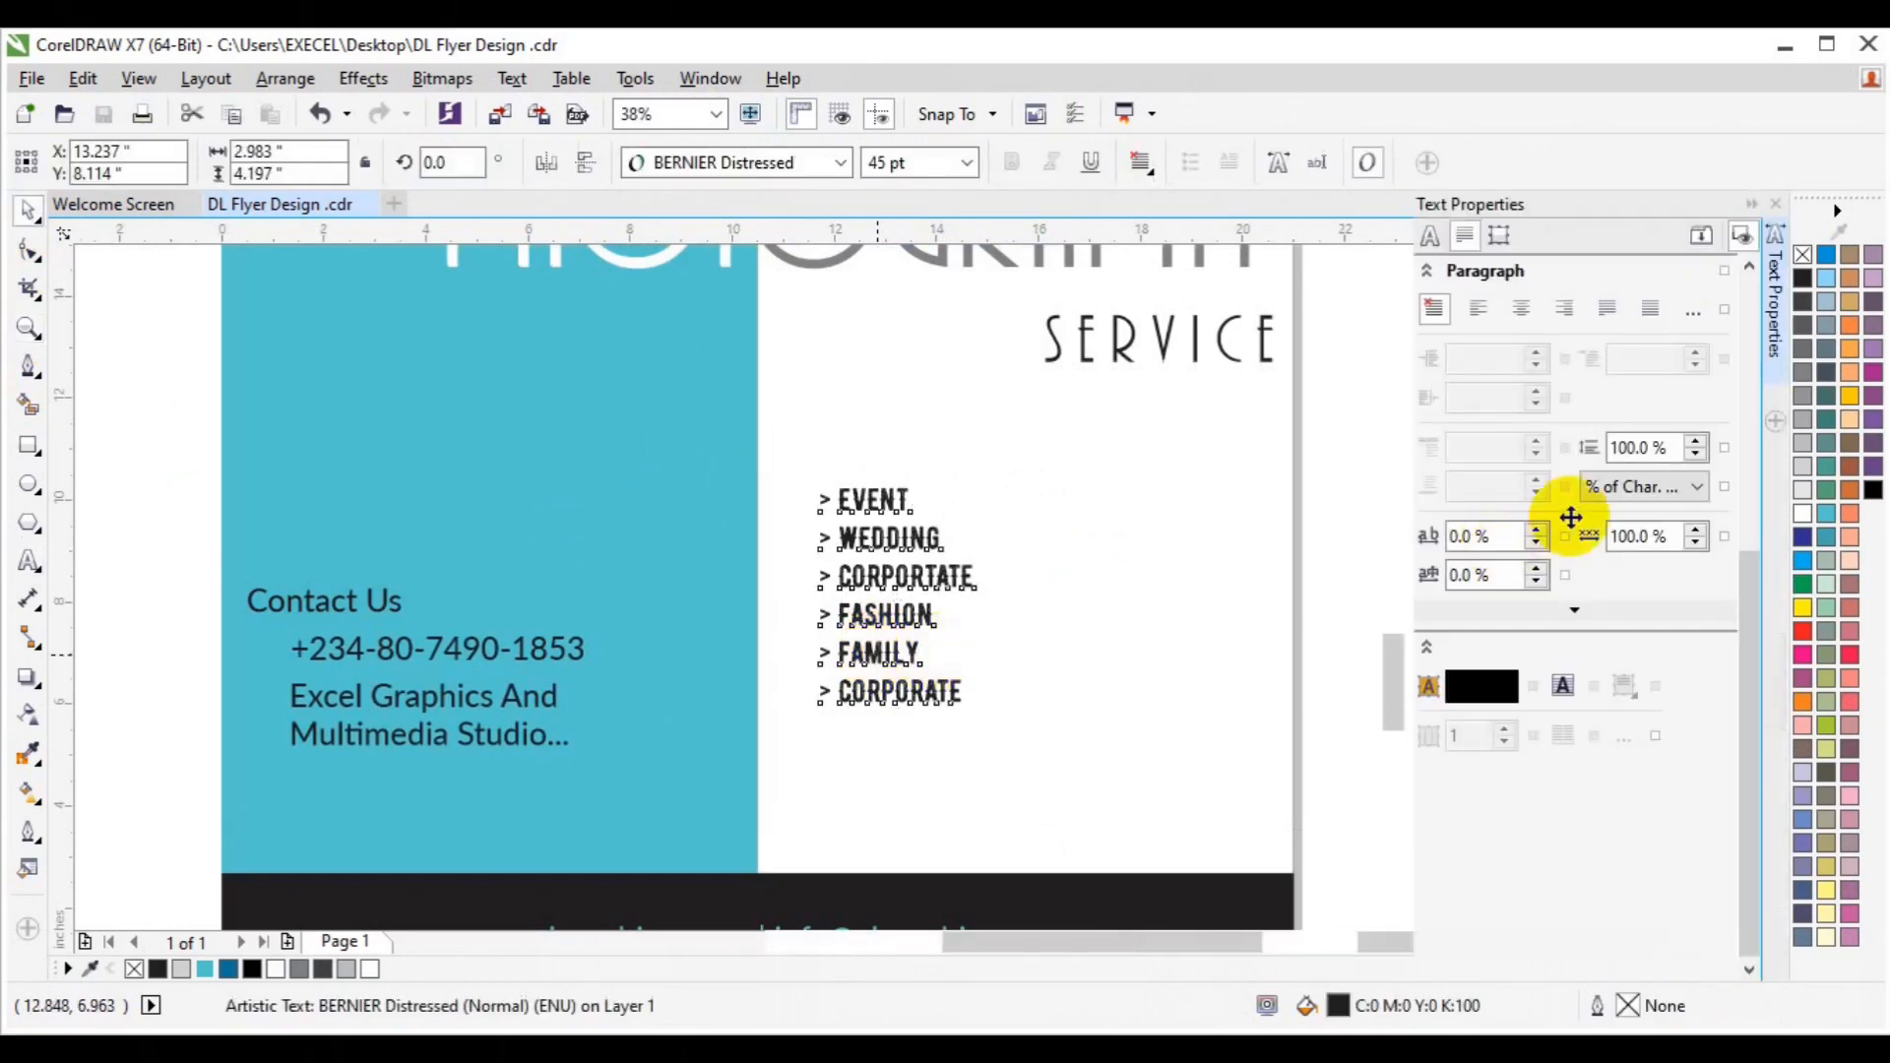
key("BackSpace")
type("2")
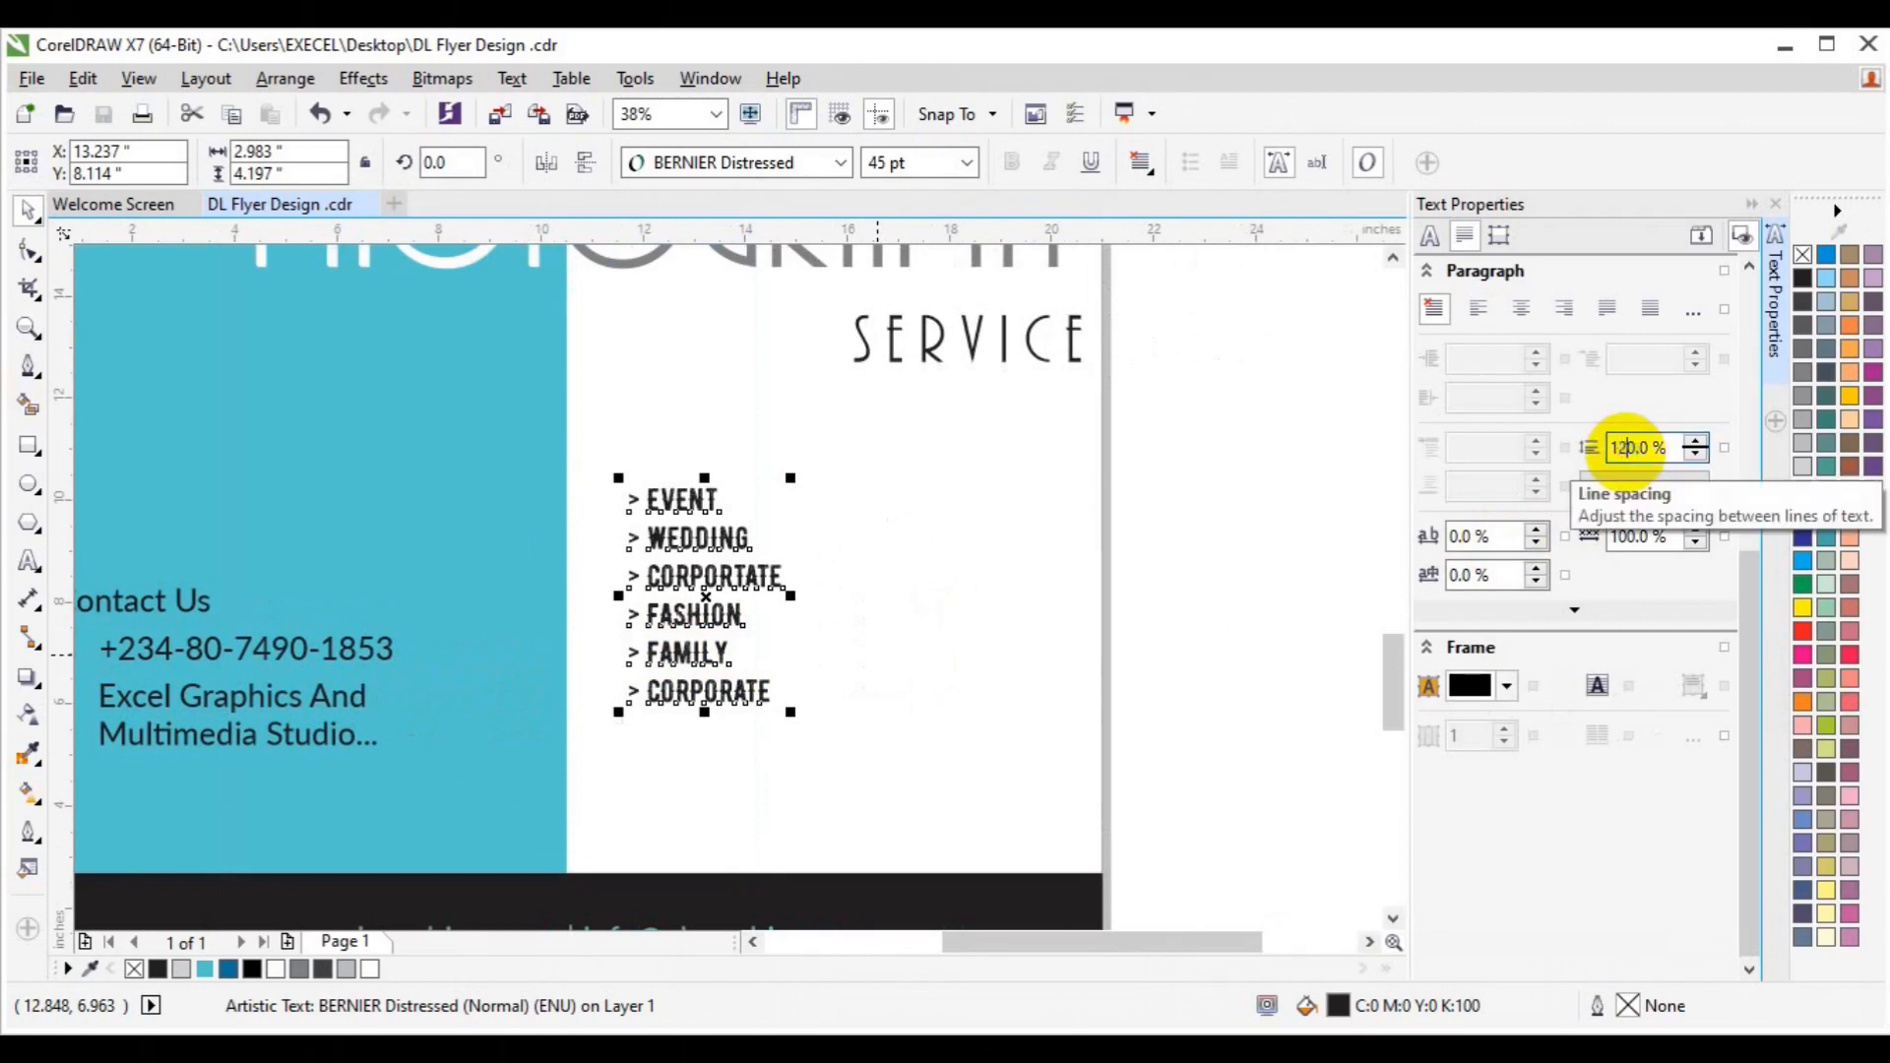
key("Return")
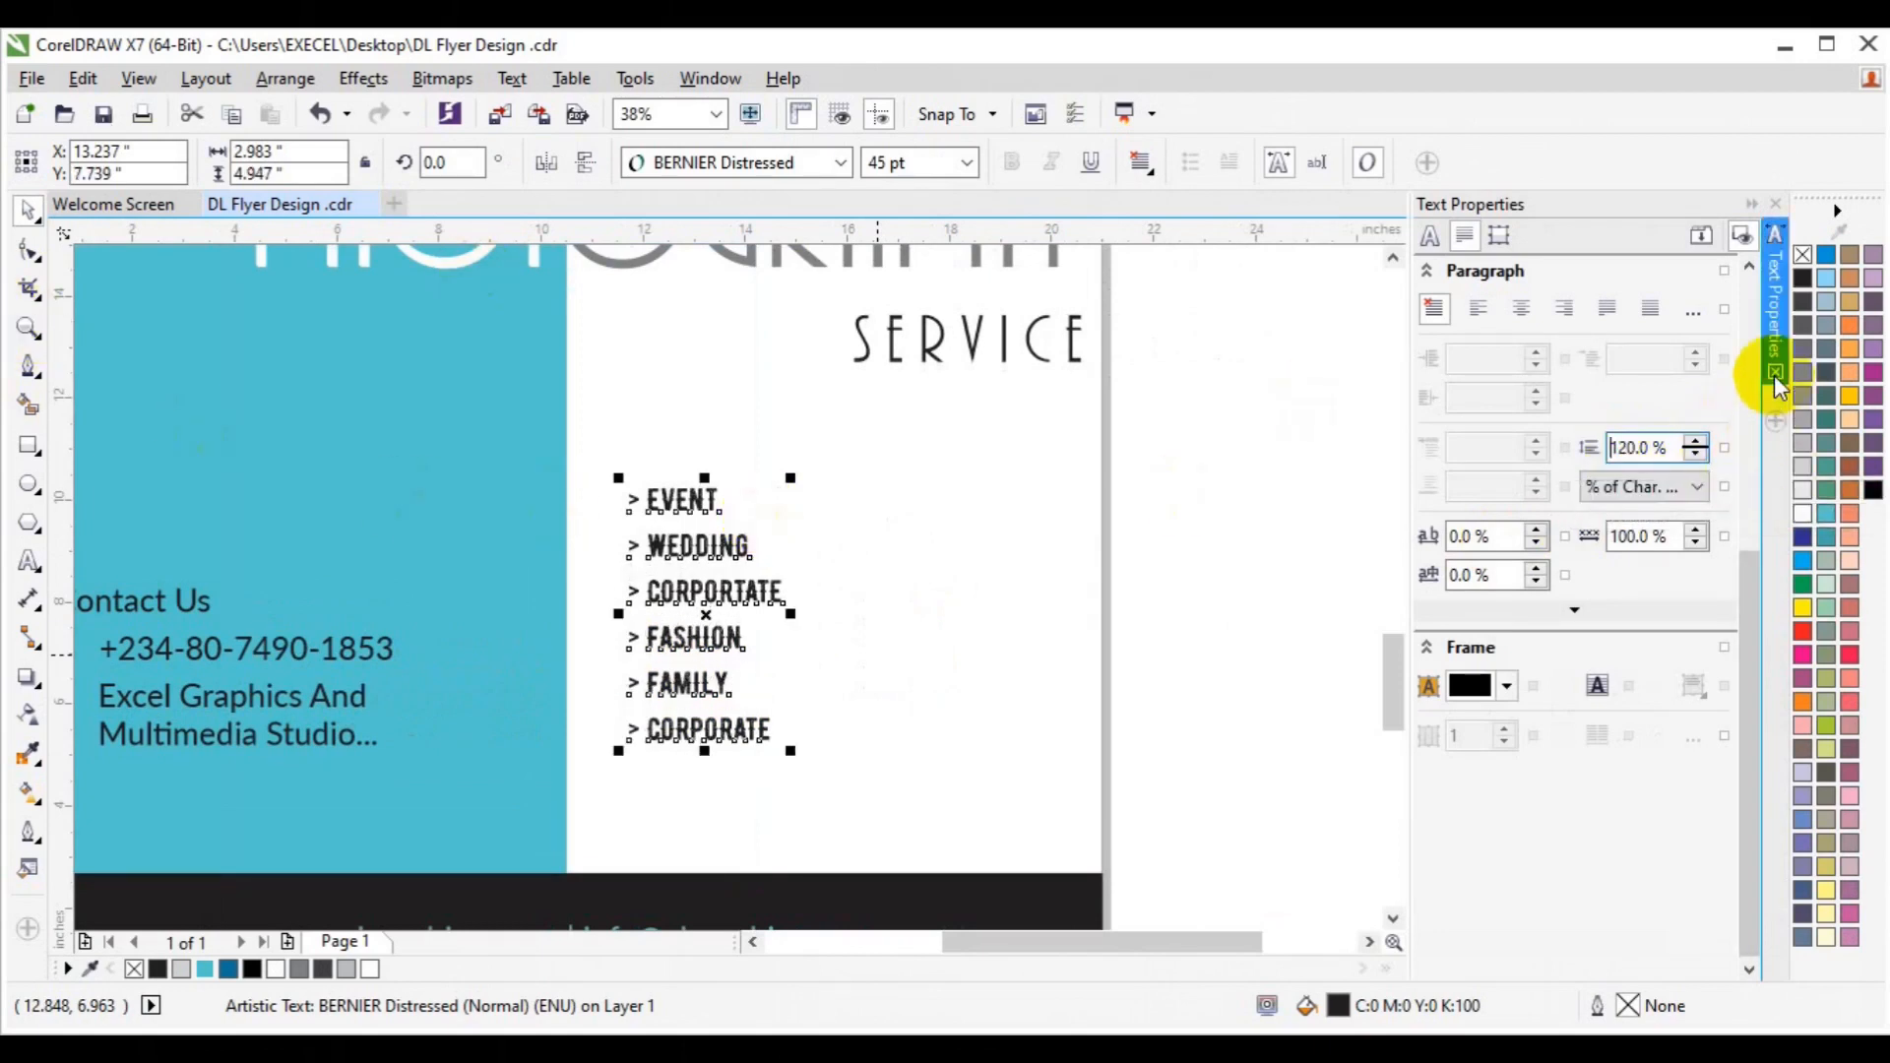
key("ctrl+t")
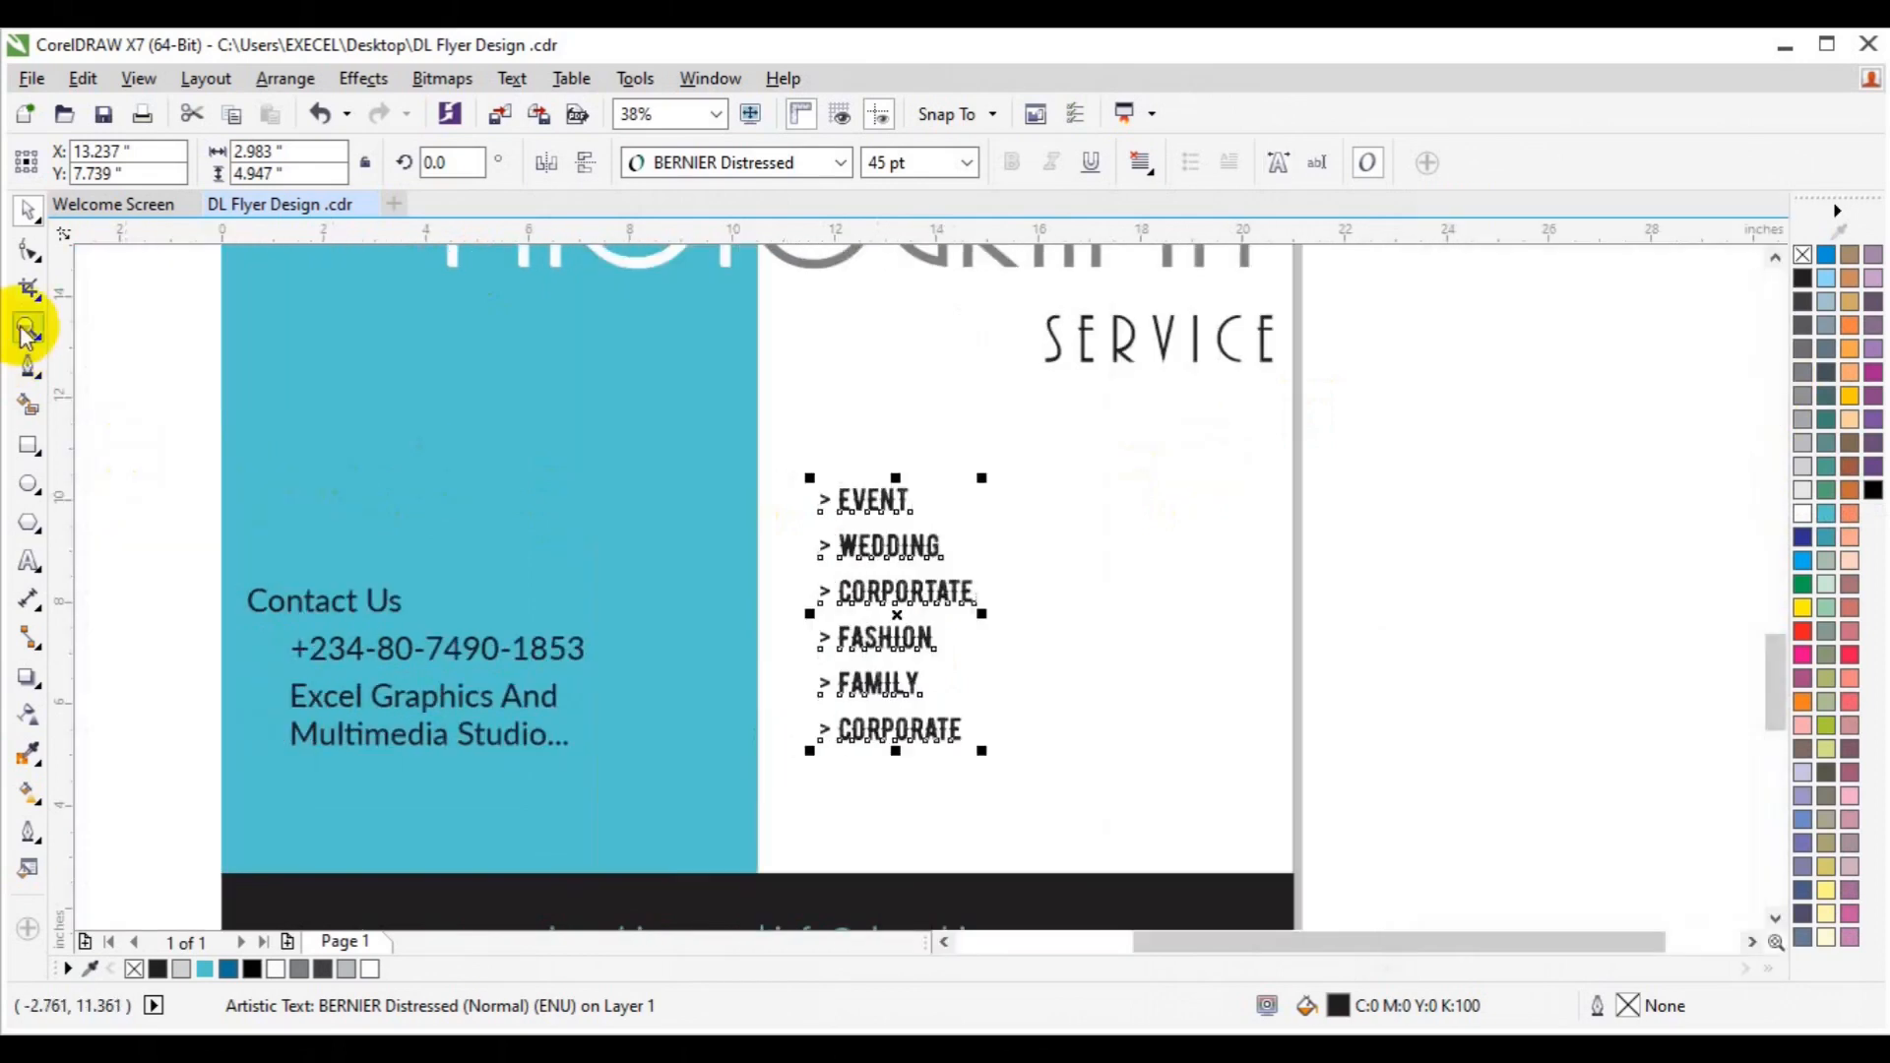
Zoom back out to the whole flyer and deselect the list.
left_click(28, 330)
left_click(199, 162)
key("space")
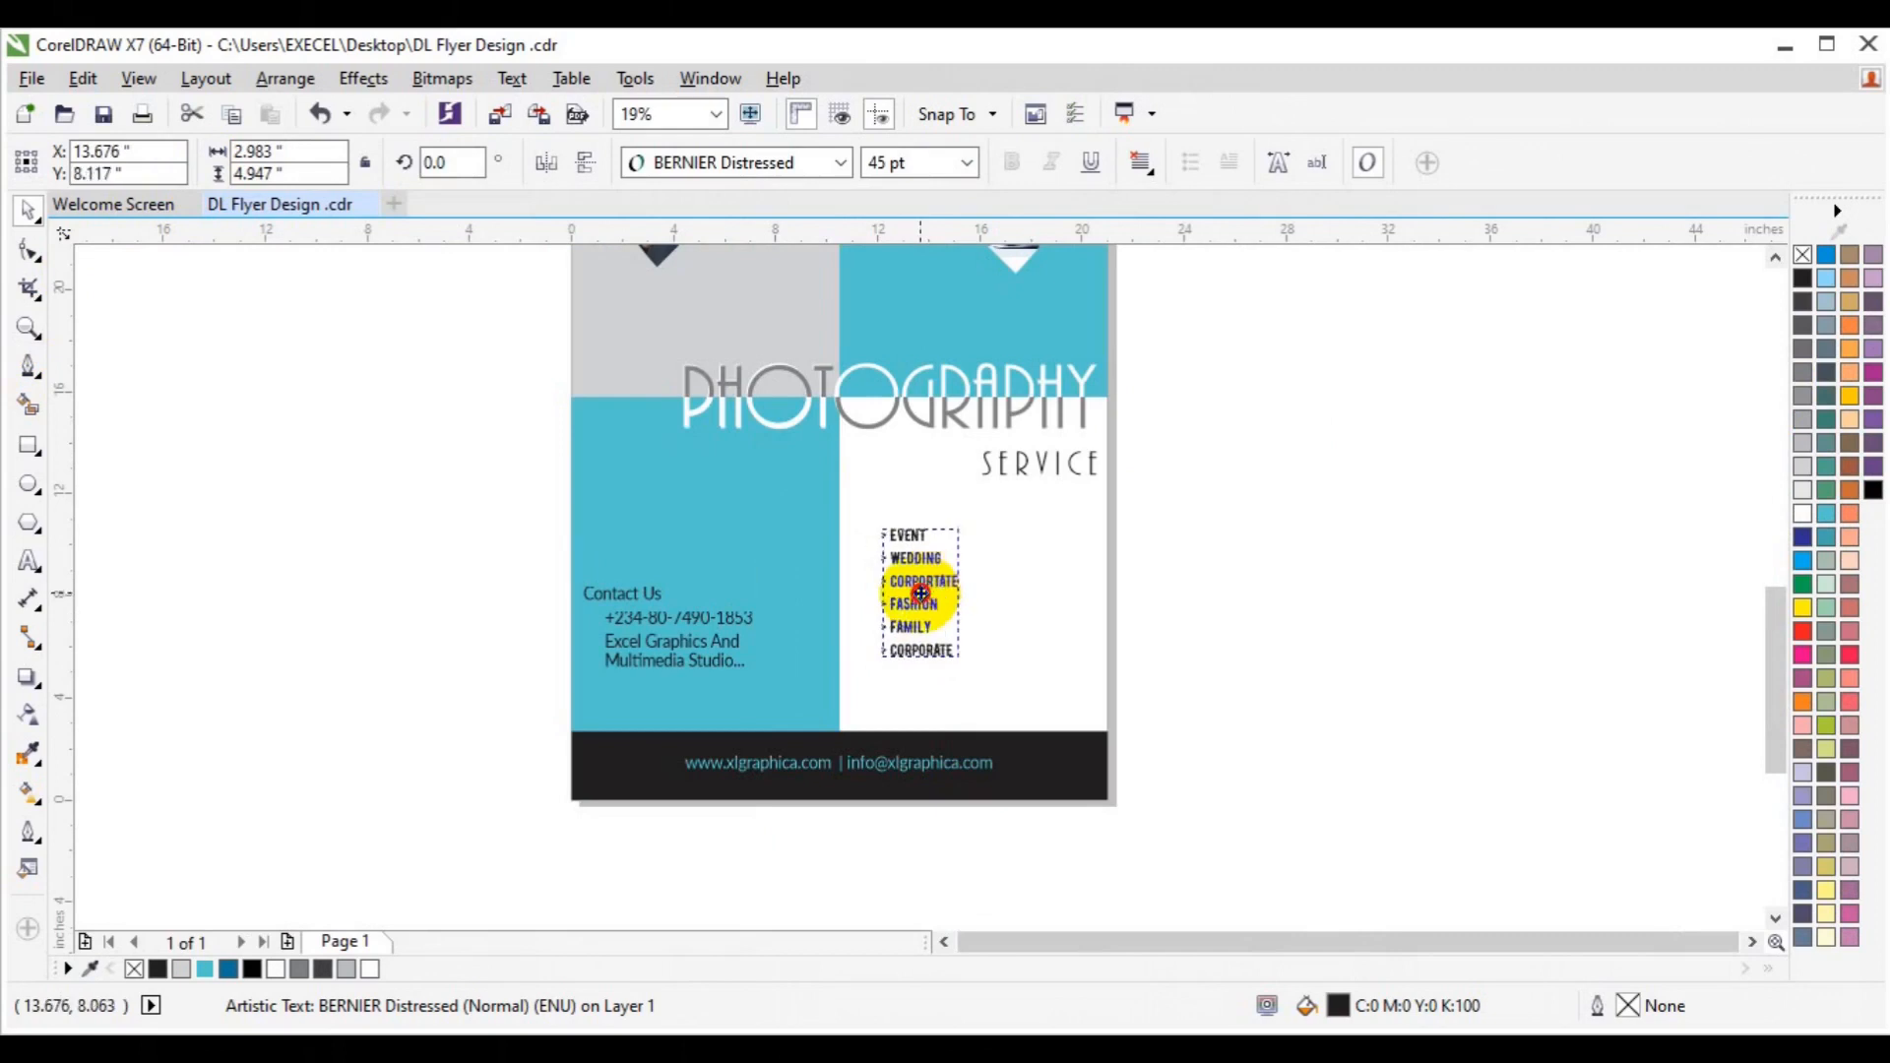
left_click(1211, 630)
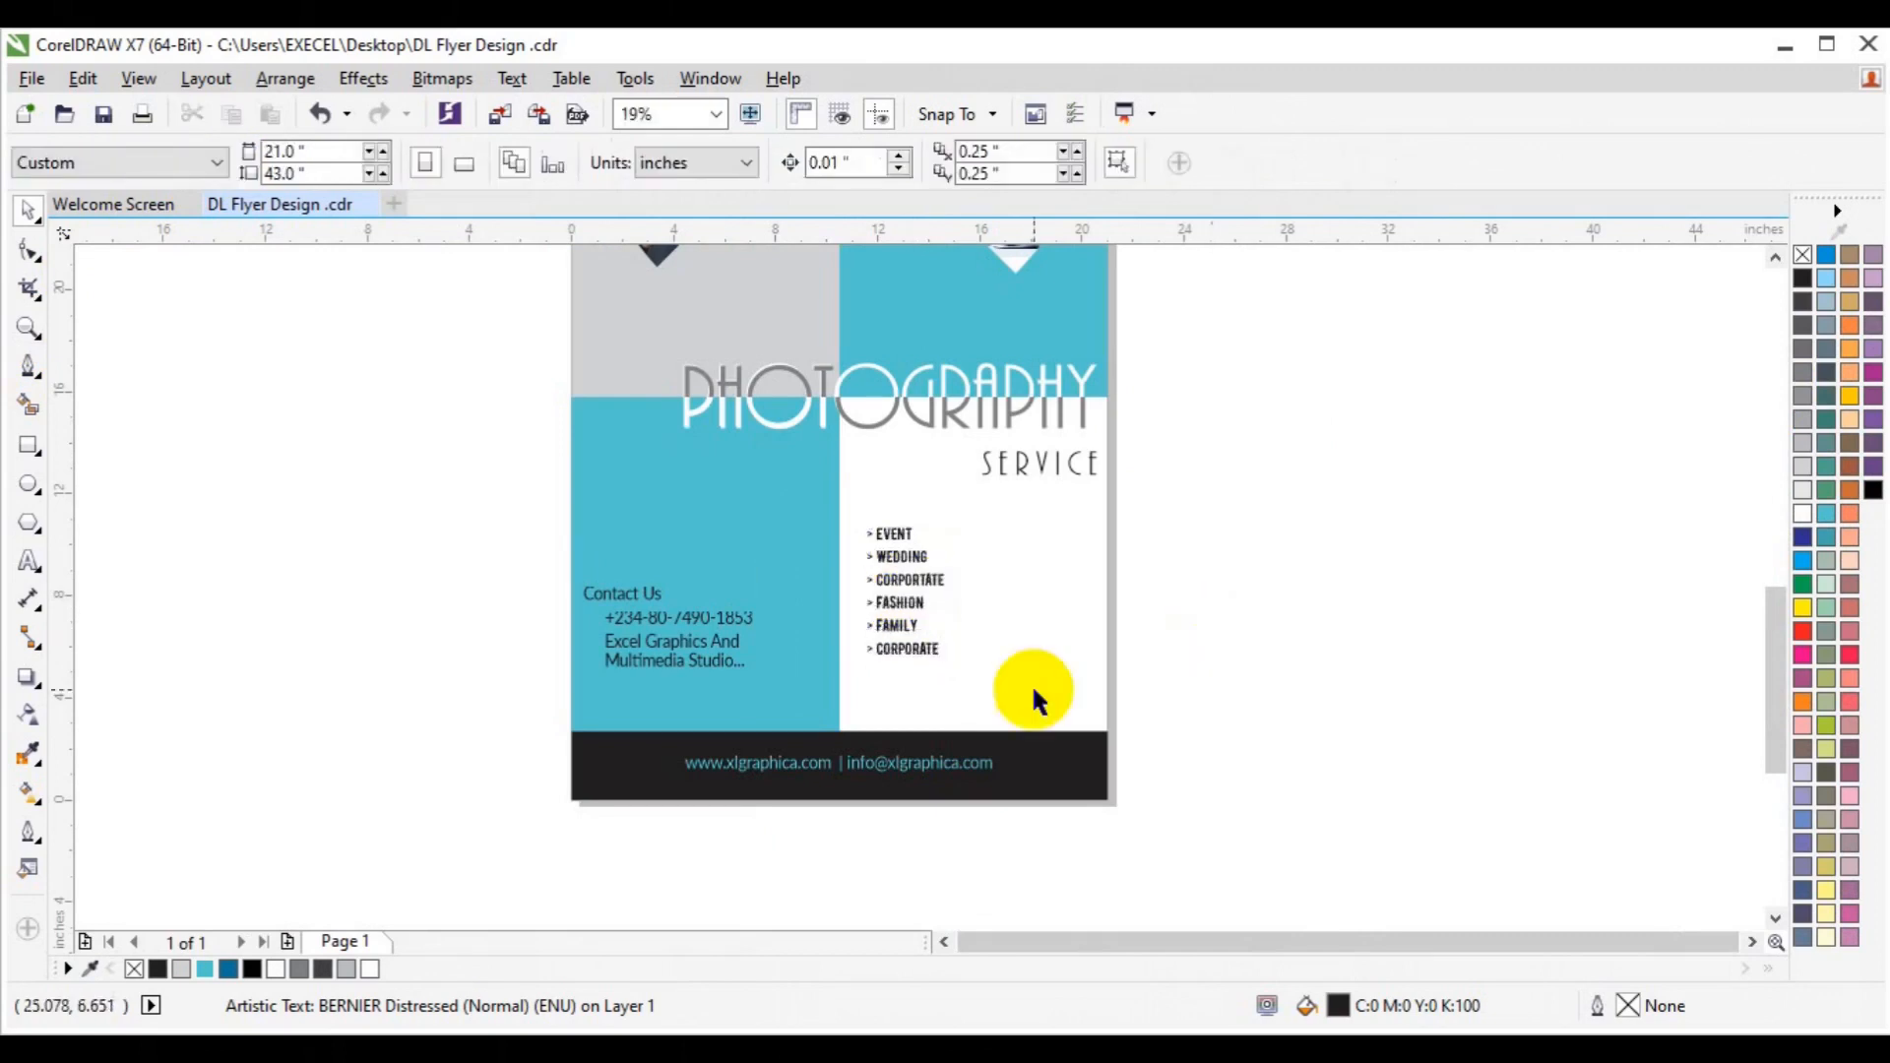
Import images3.png and place the QR code at the bottom-left of the teal contact panel.
left_click(497, 122)
left_click(969, 659)
scroll(970, 663, "down", 15)
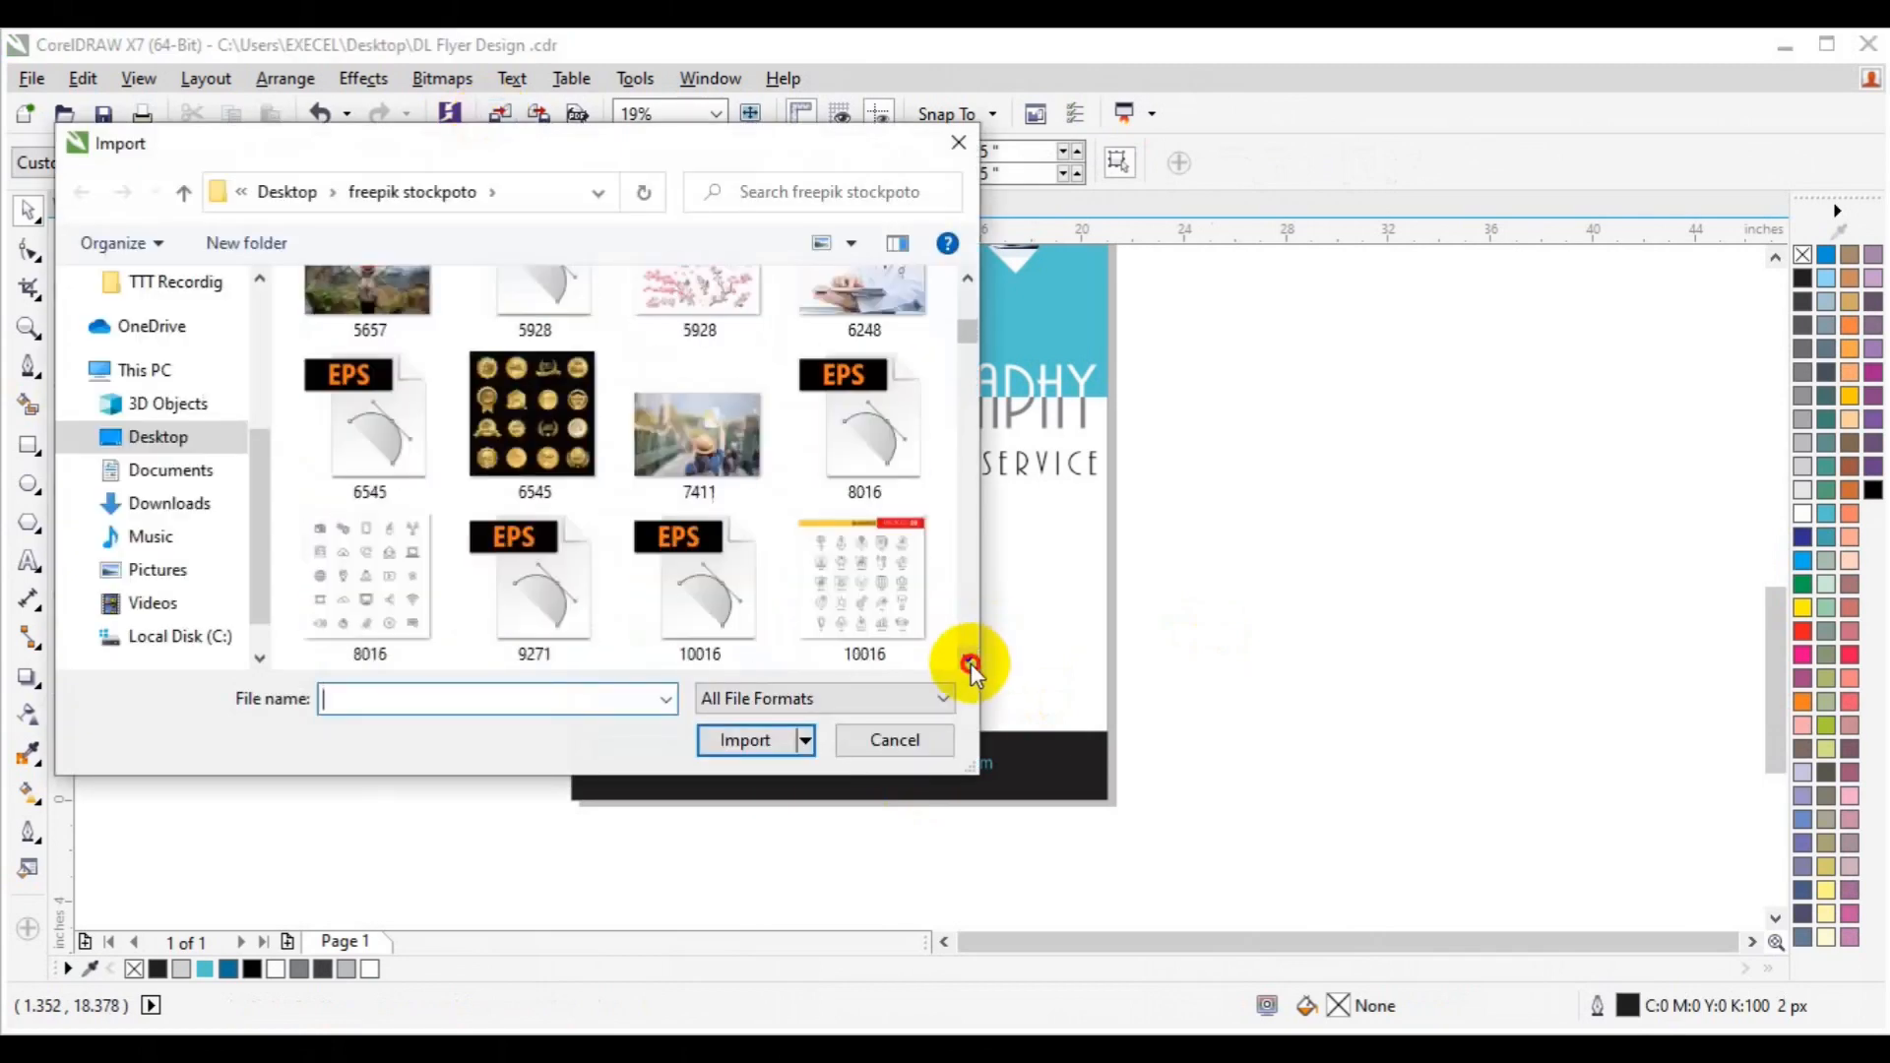
scroll(971, 664, "down", 20)
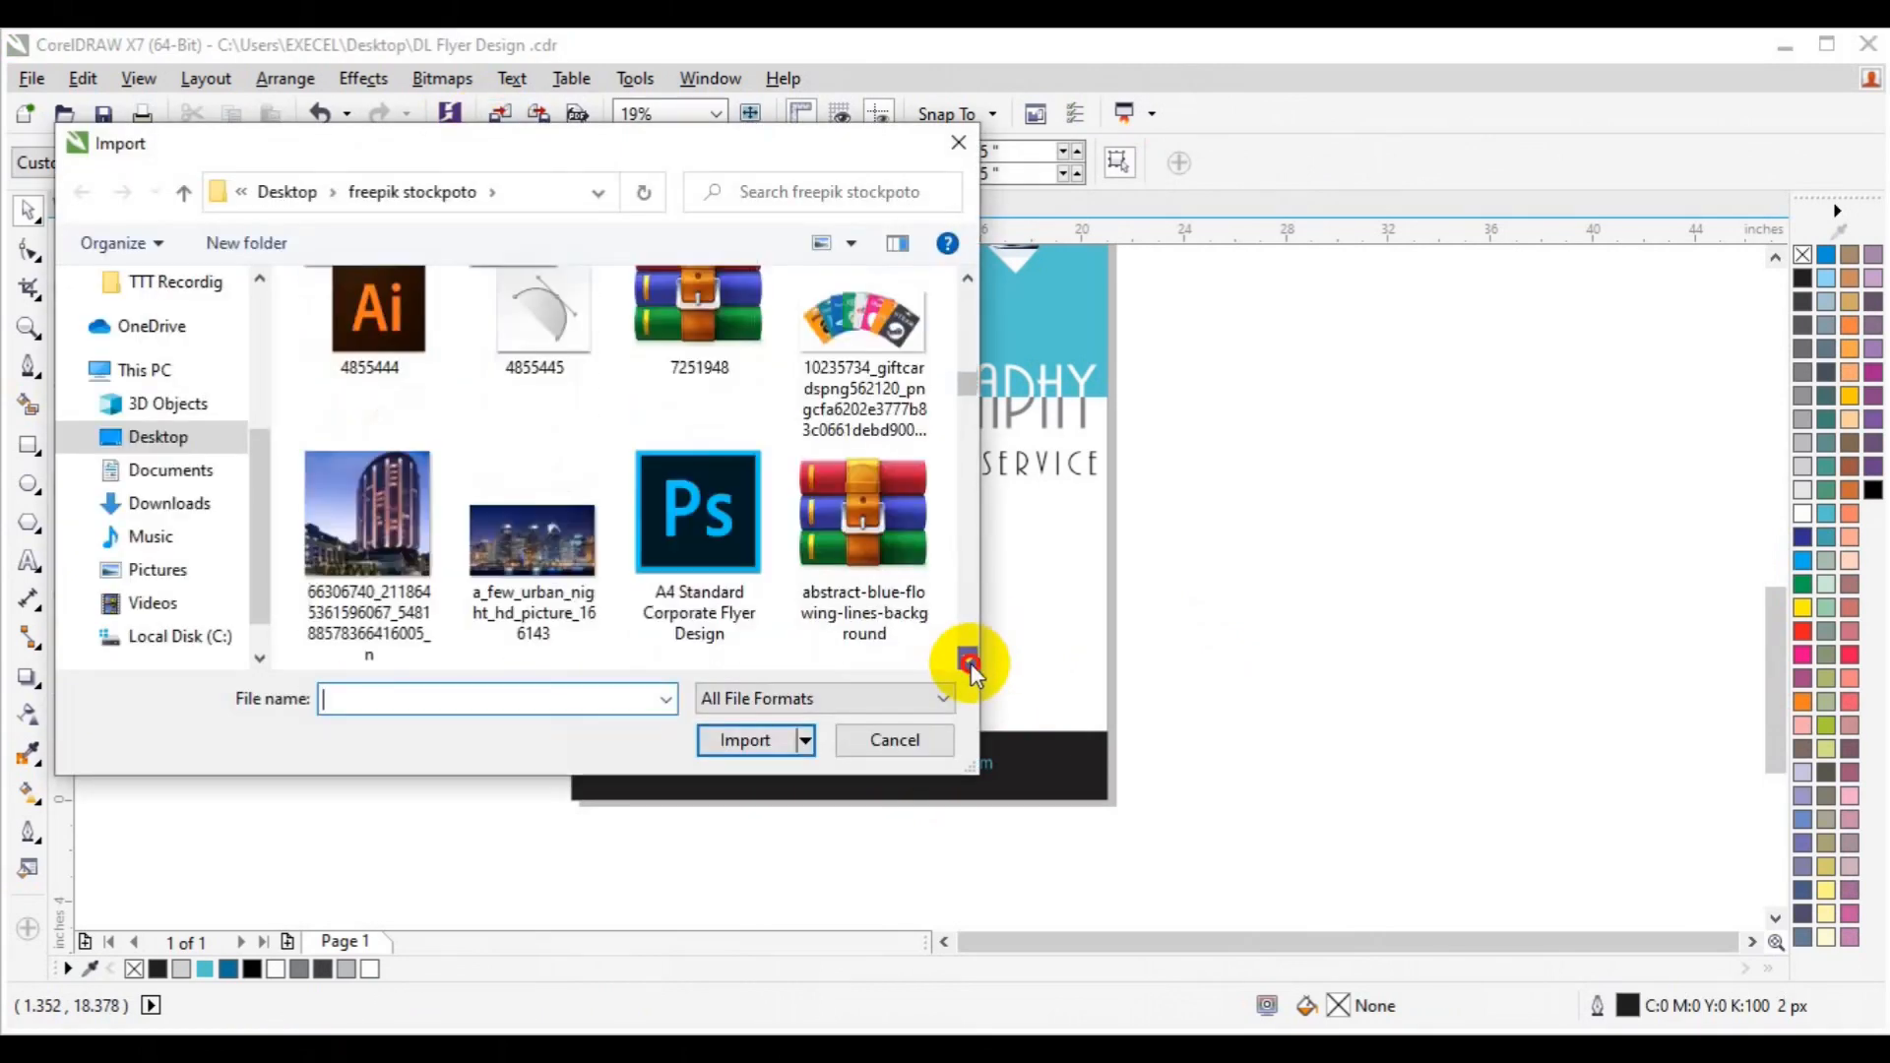
scroll(971, 664, "down", 20)
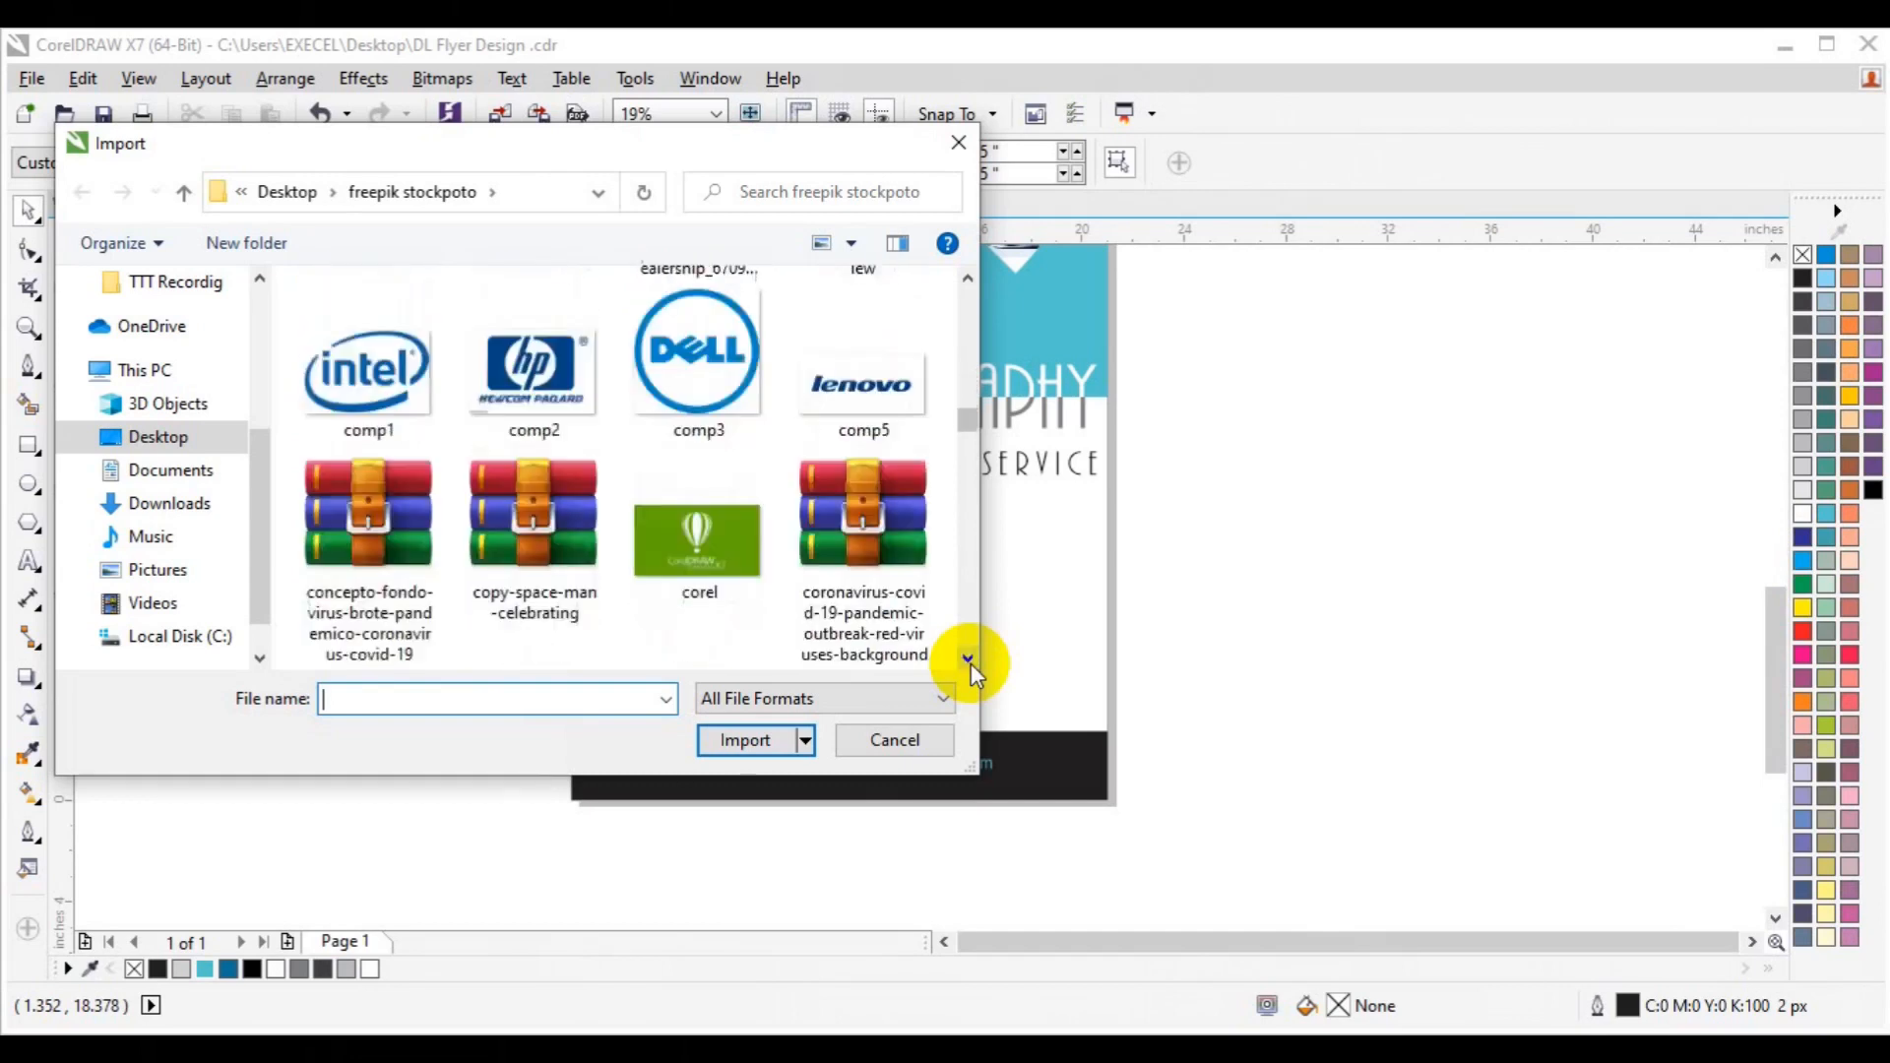
scroll(971, 664, "down", 20)
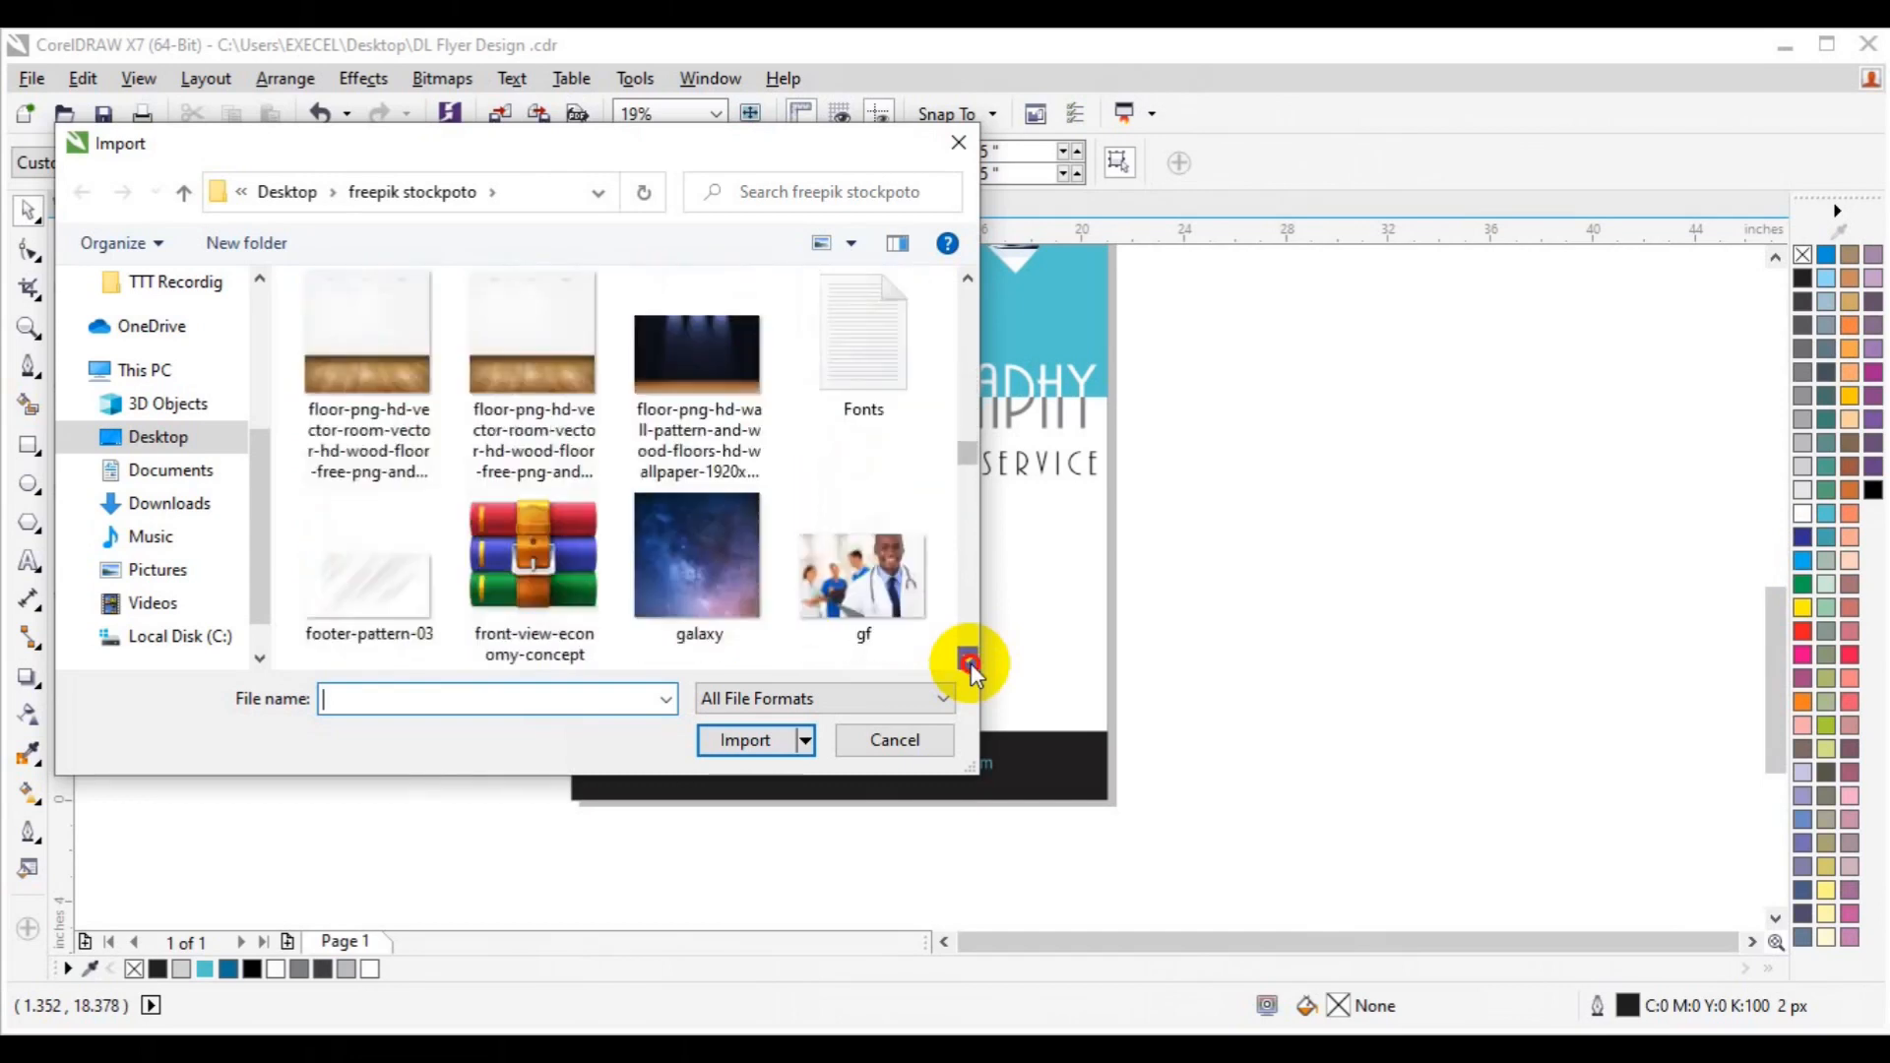
scroll(971, 664, "down", 3)
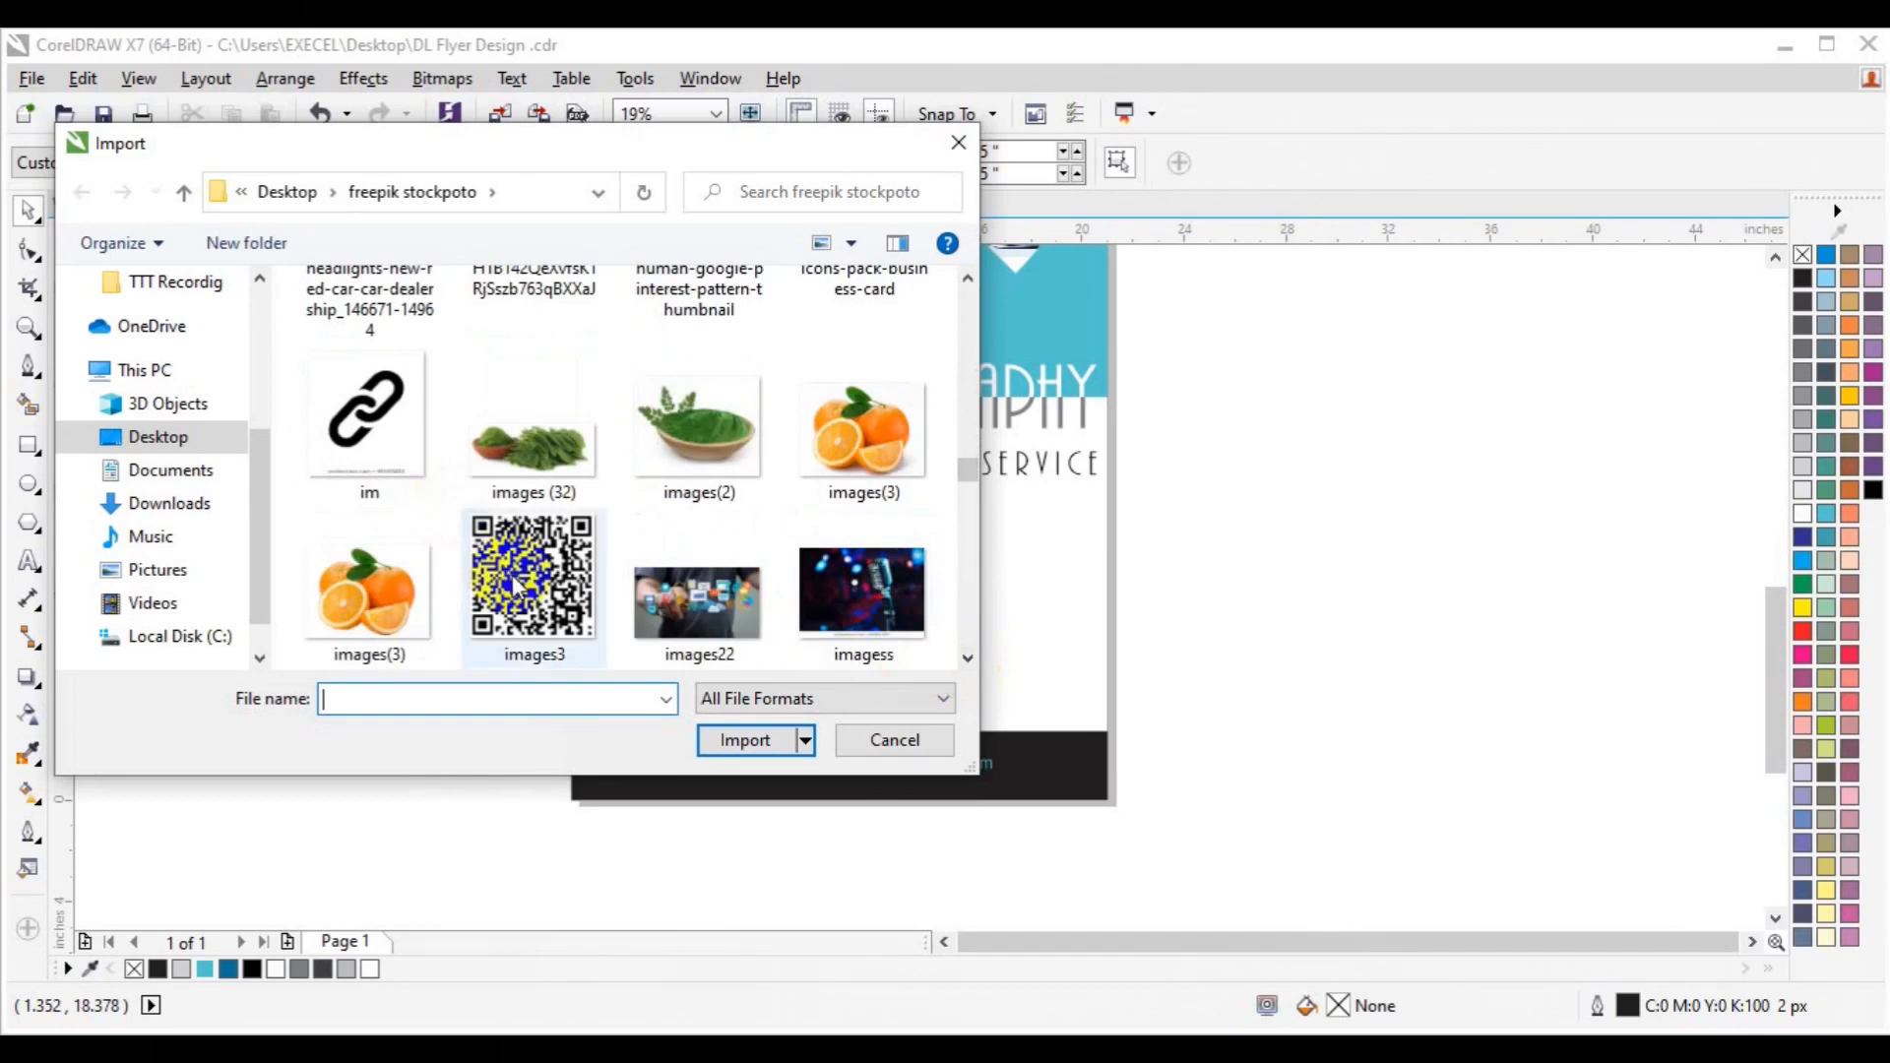
left_click(739, 758)
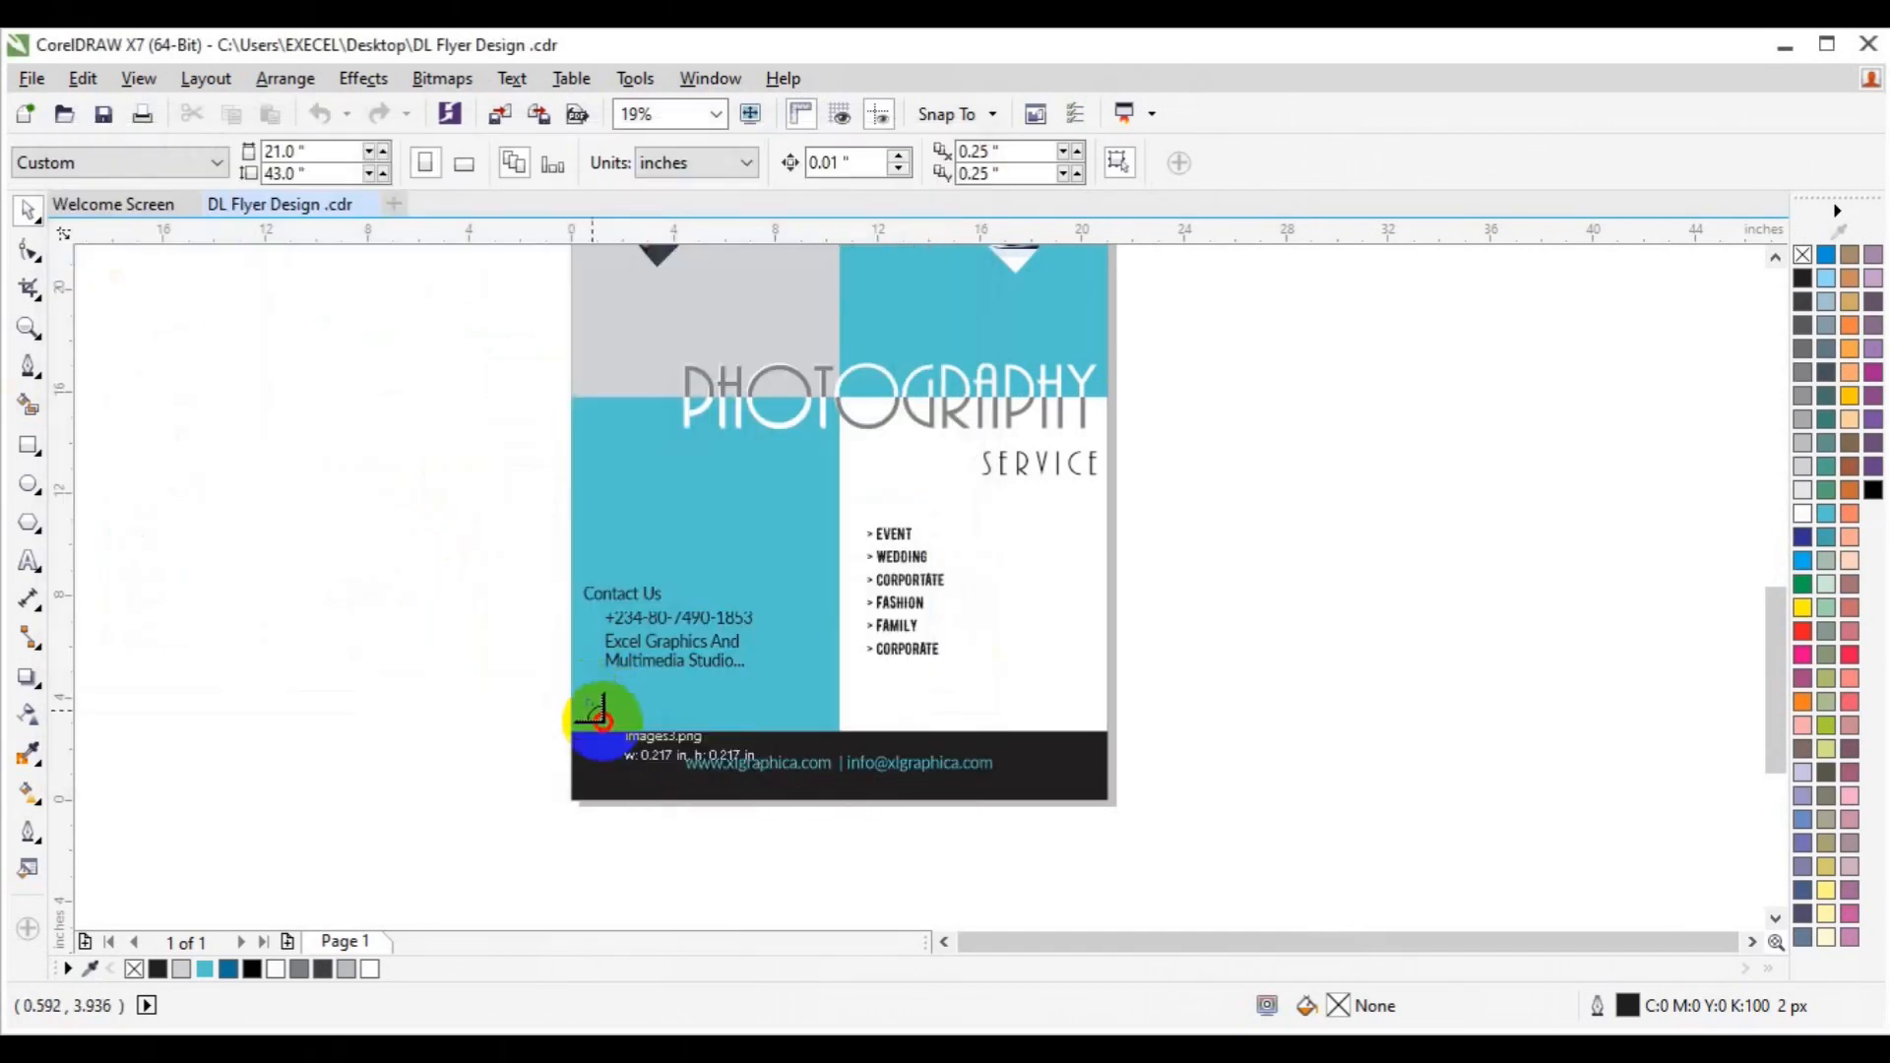
left_click(658, 755)
left_click(1447, 565)
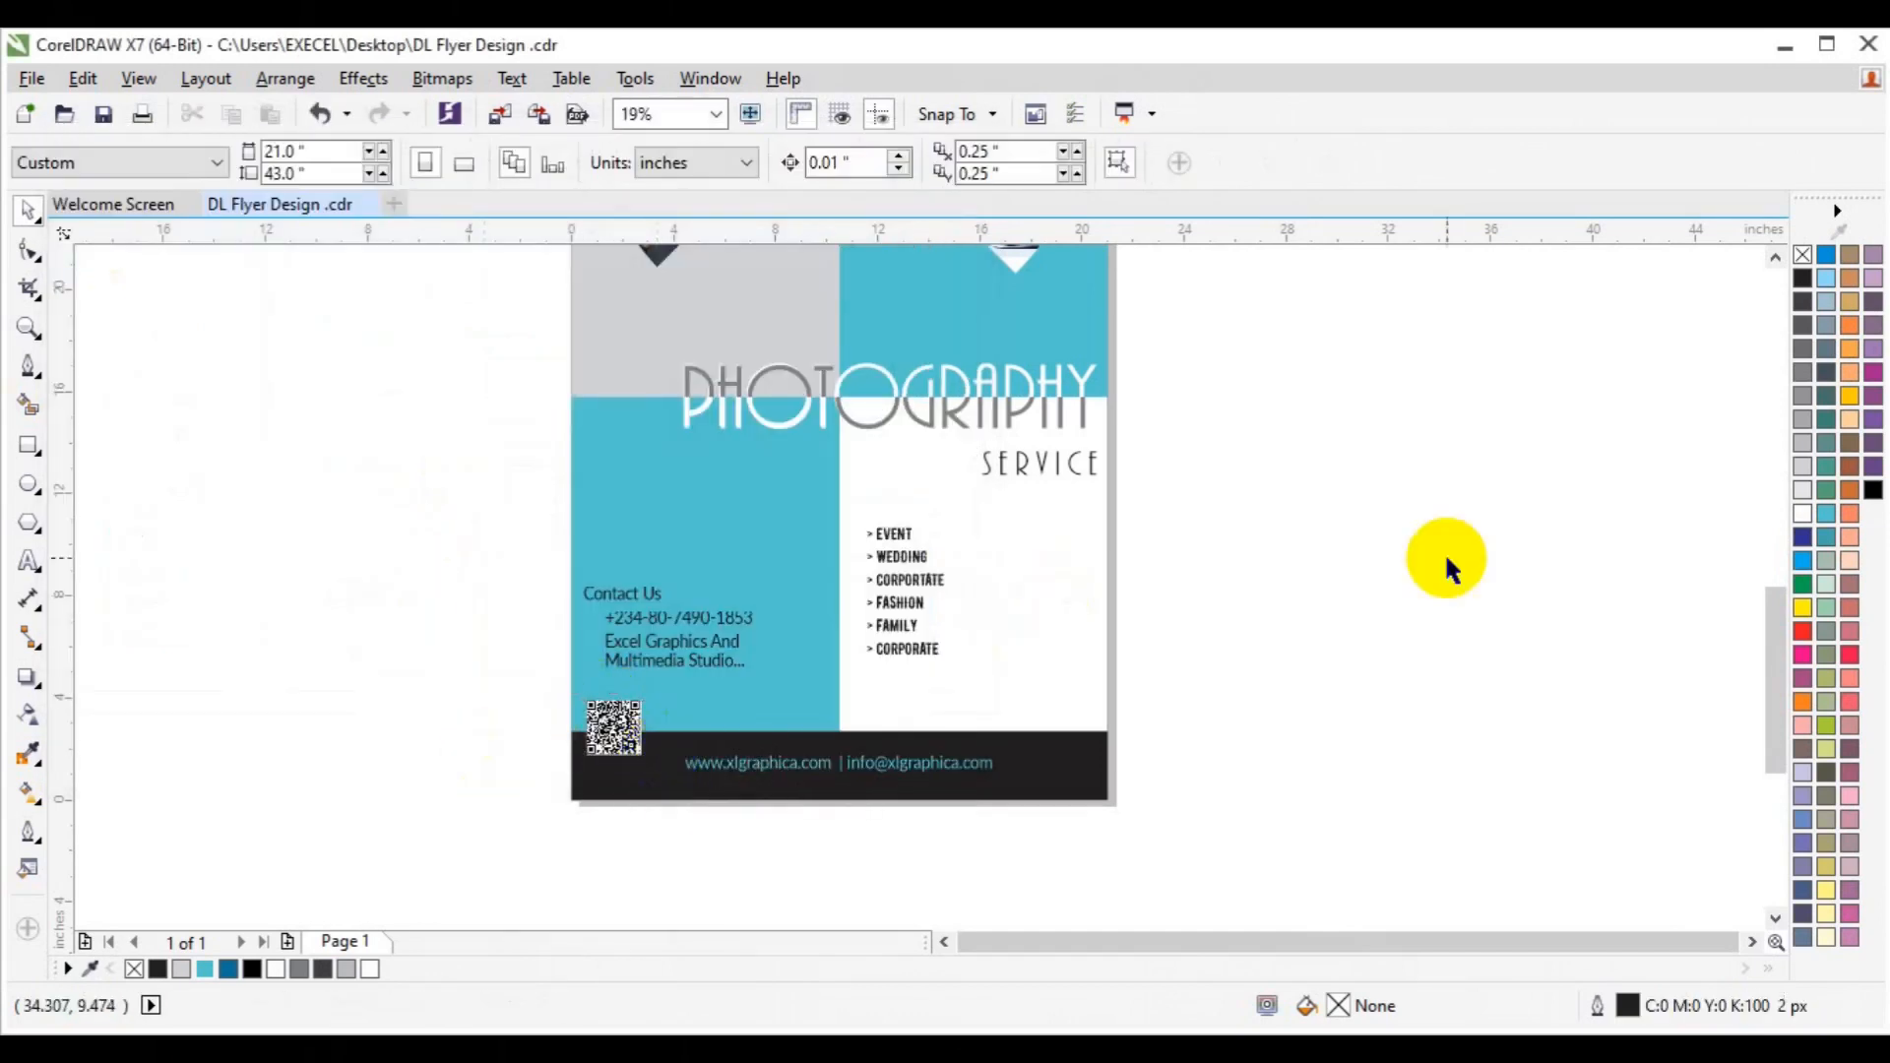
Zoom out to show the full flyer, from the photo collage to the turquoise footer.
left_click(1775, 258)
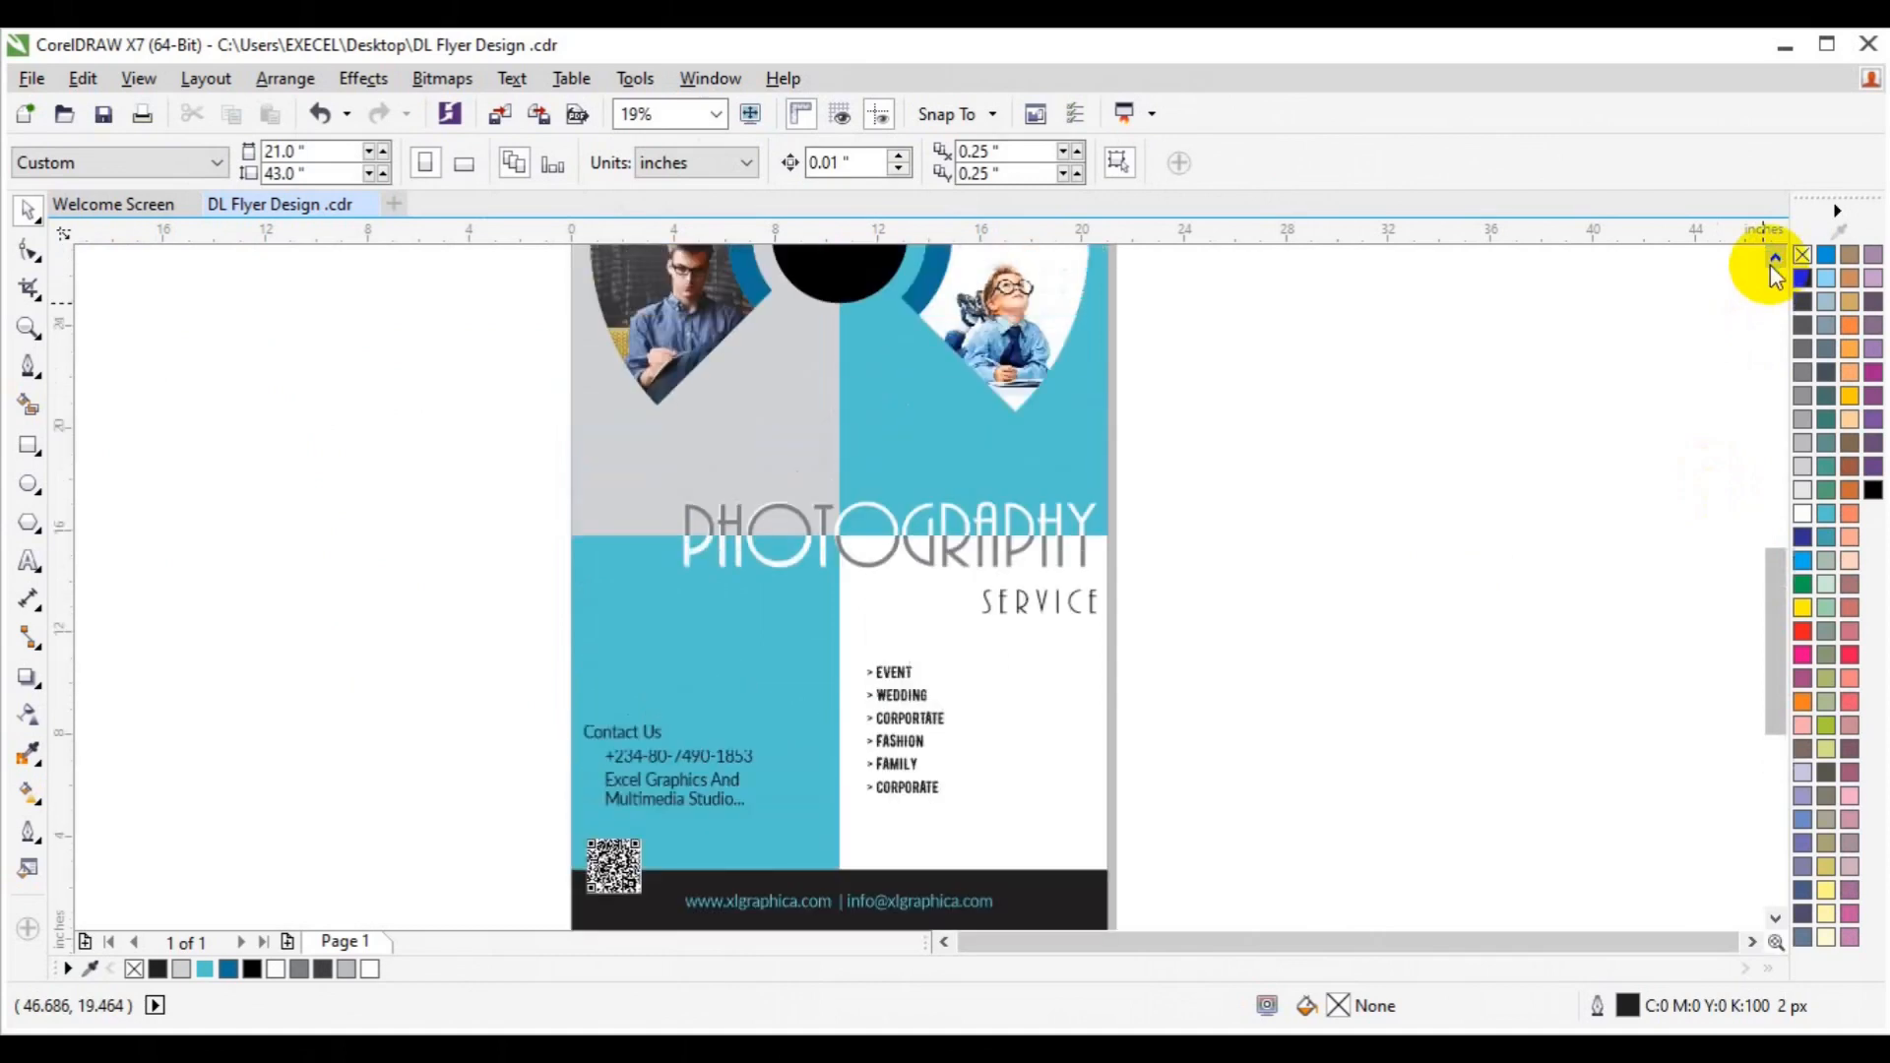
left_click(32, 333)
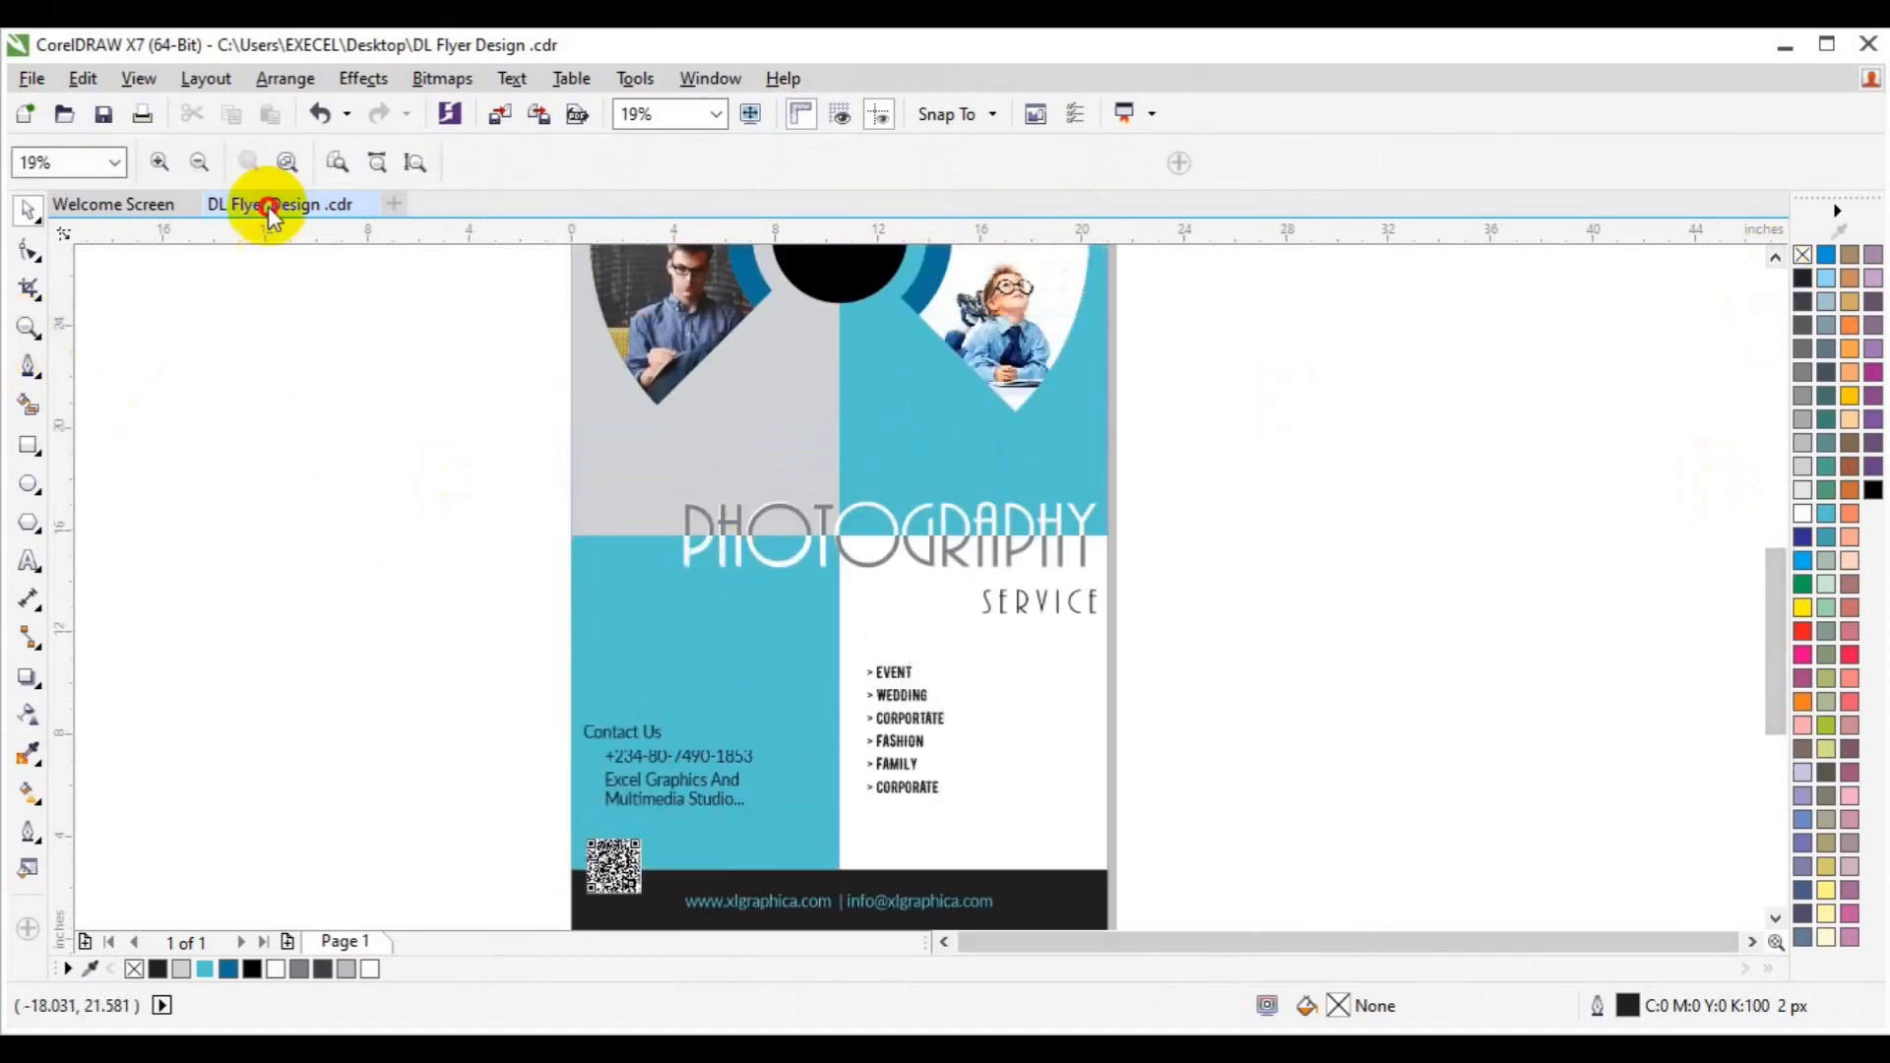
left_click(199, 164)
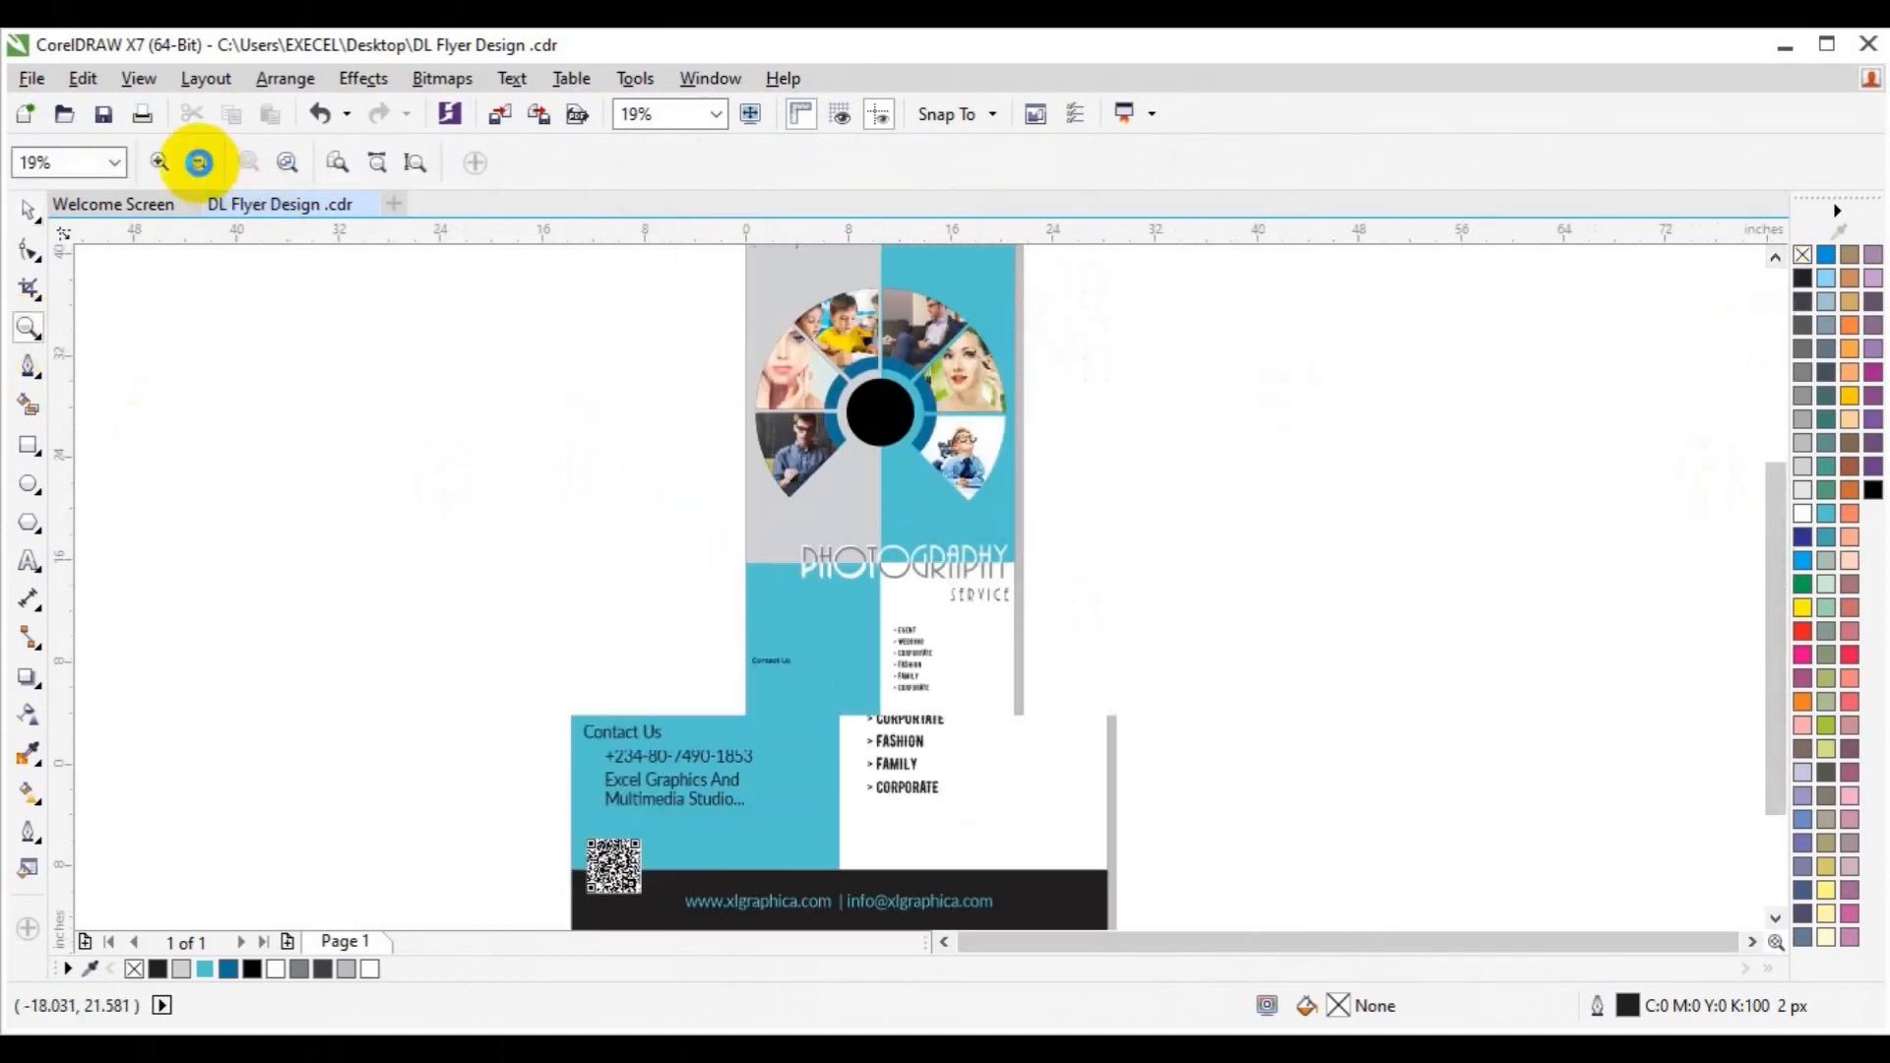